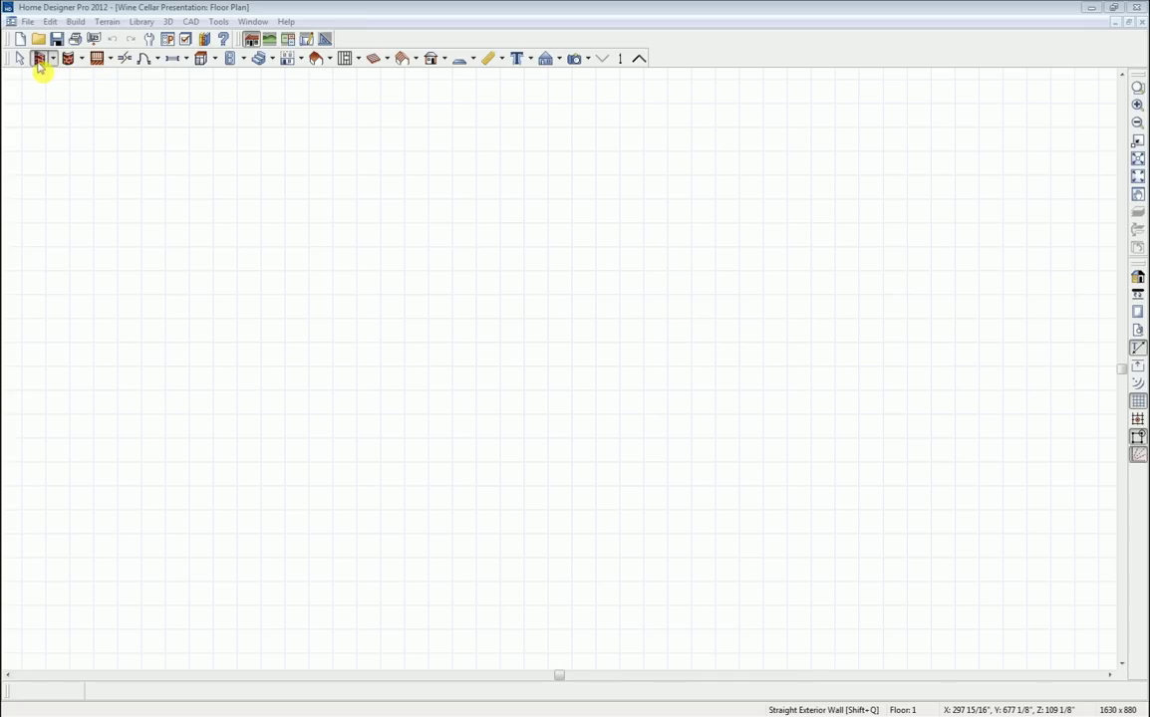
pyautogui.click(53, 60)
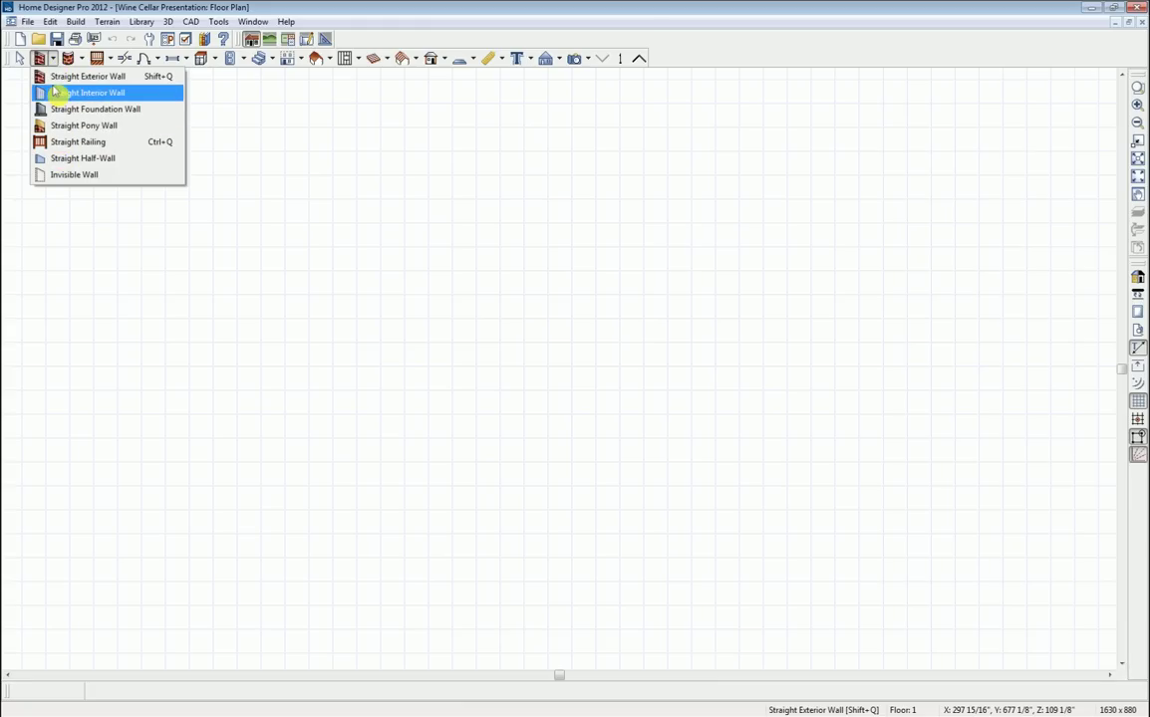
pyautogui.click(217, 135)
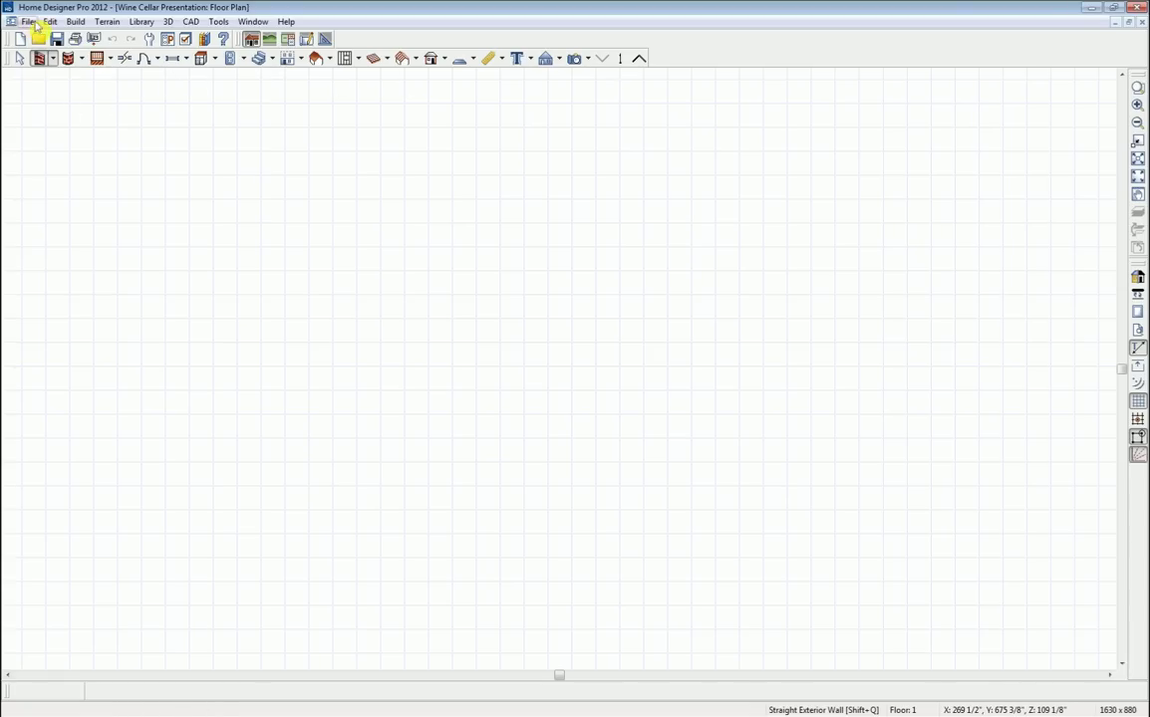
pyautogui.click(75, 22)
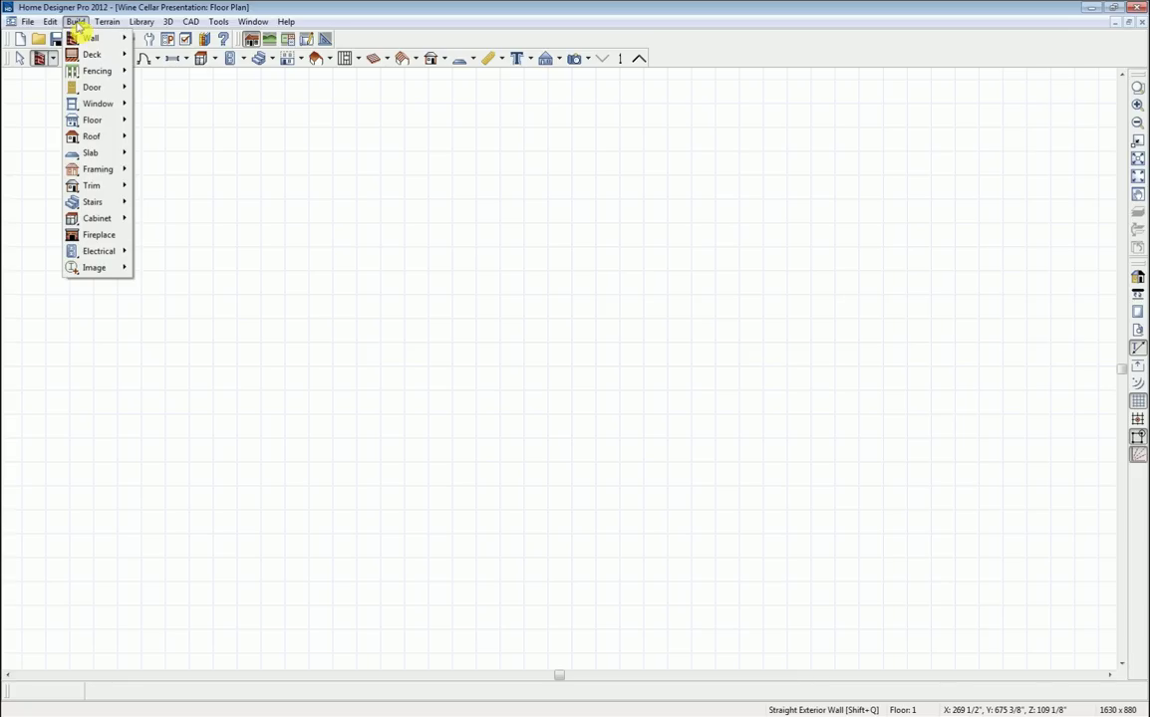
pyautogui.moveTo(136, 27)
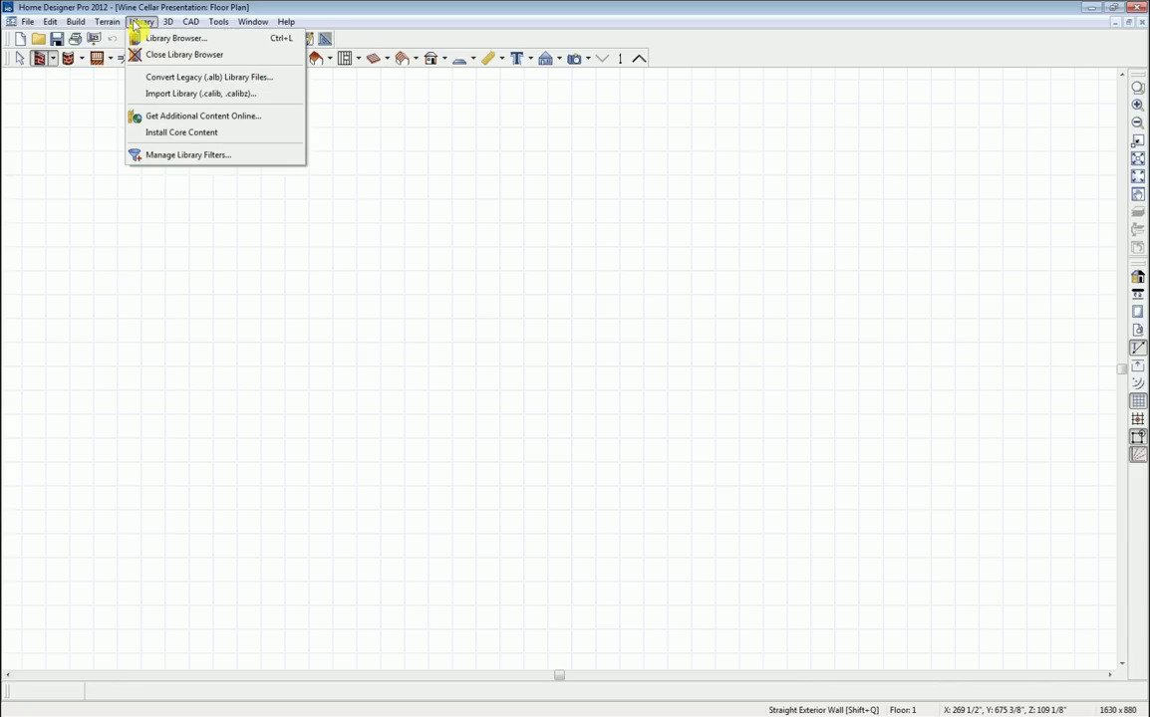
pyautogui.click(50, 200)
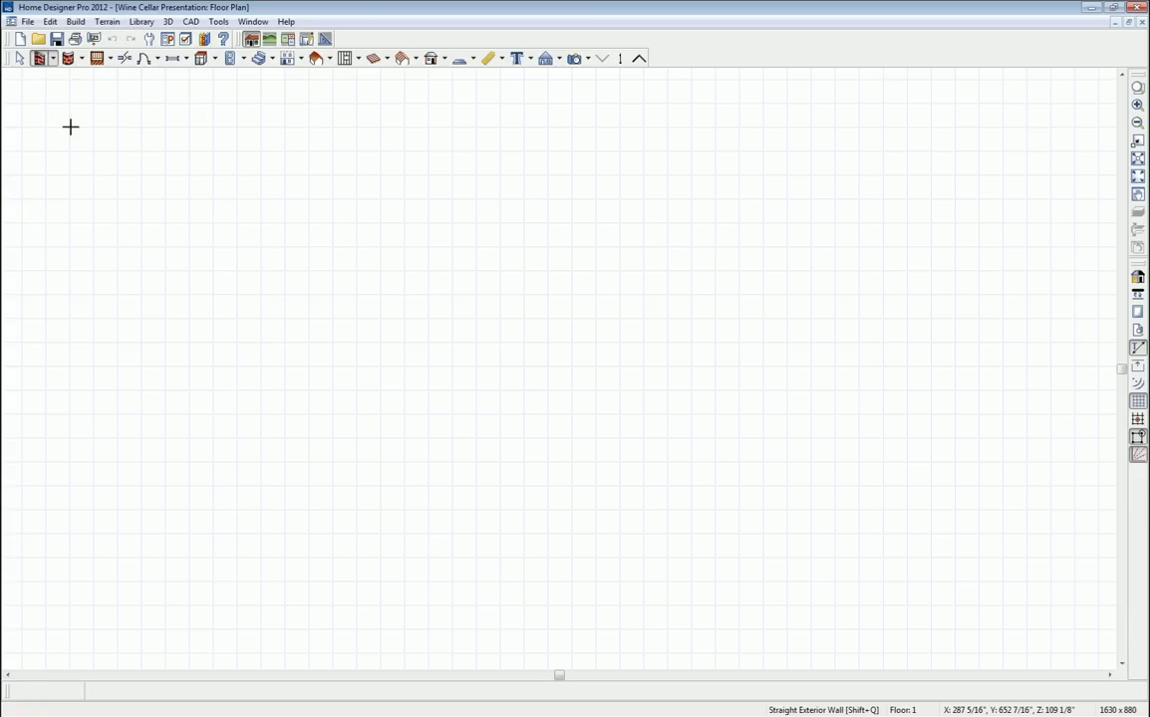
# Draw a closed rectangular room with straight interior walls, about 13' wide and 13'-4" deep.
pyautogui.click(54, 59)
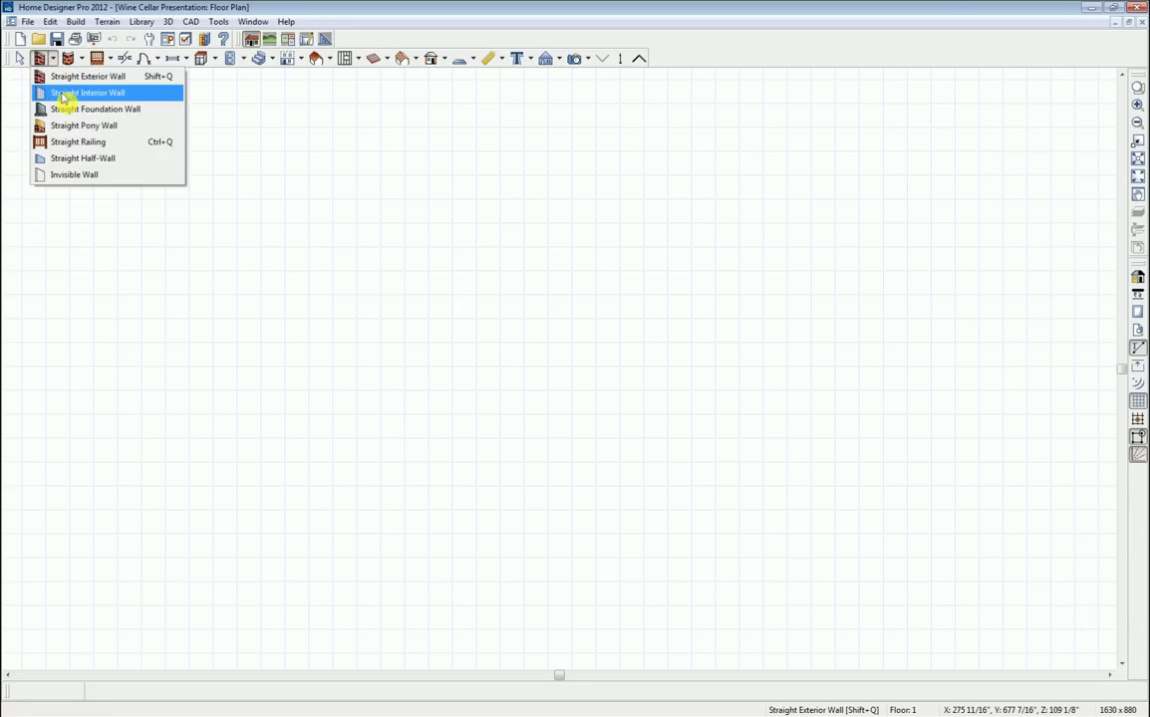
pyautogui.click(62, 94)
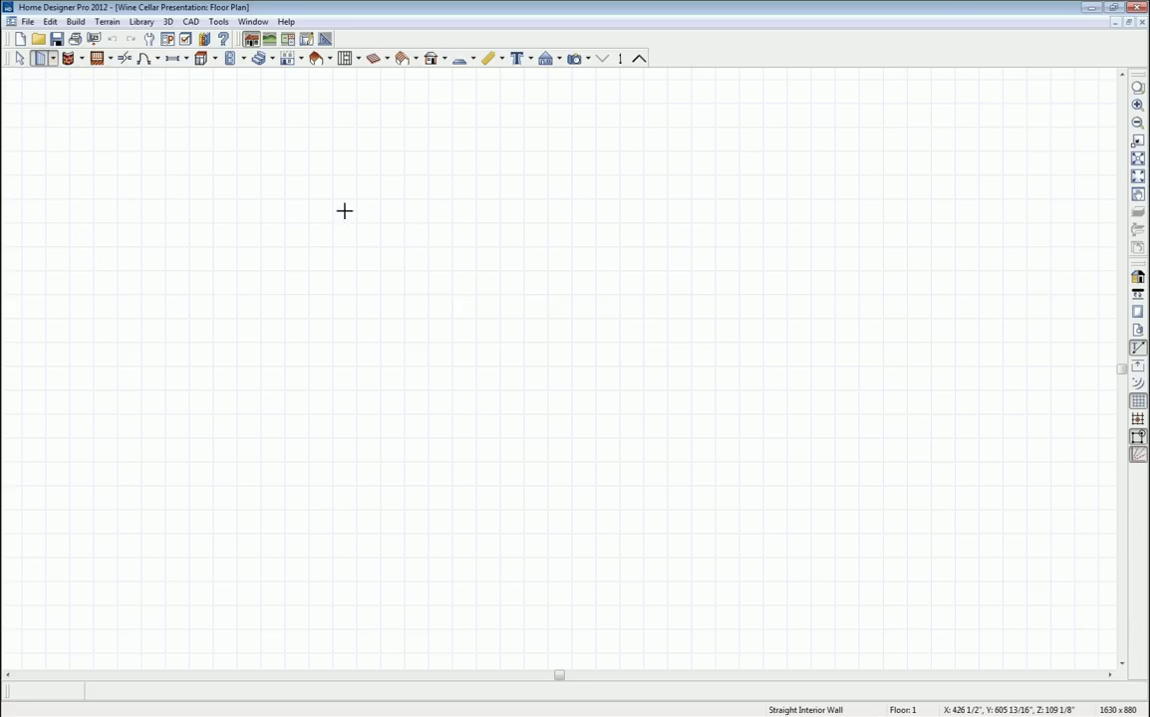
pyautogui.moveTo(333, 202)
pyautogui.mouseDown()
pyautogui.moveTo(648, 201)
pyautogui.moveTo(632, 519)
pyautogui.moveTo(329, 511)
pyautogui.moveTo(336, 208)
pyautogui.mouseUp()
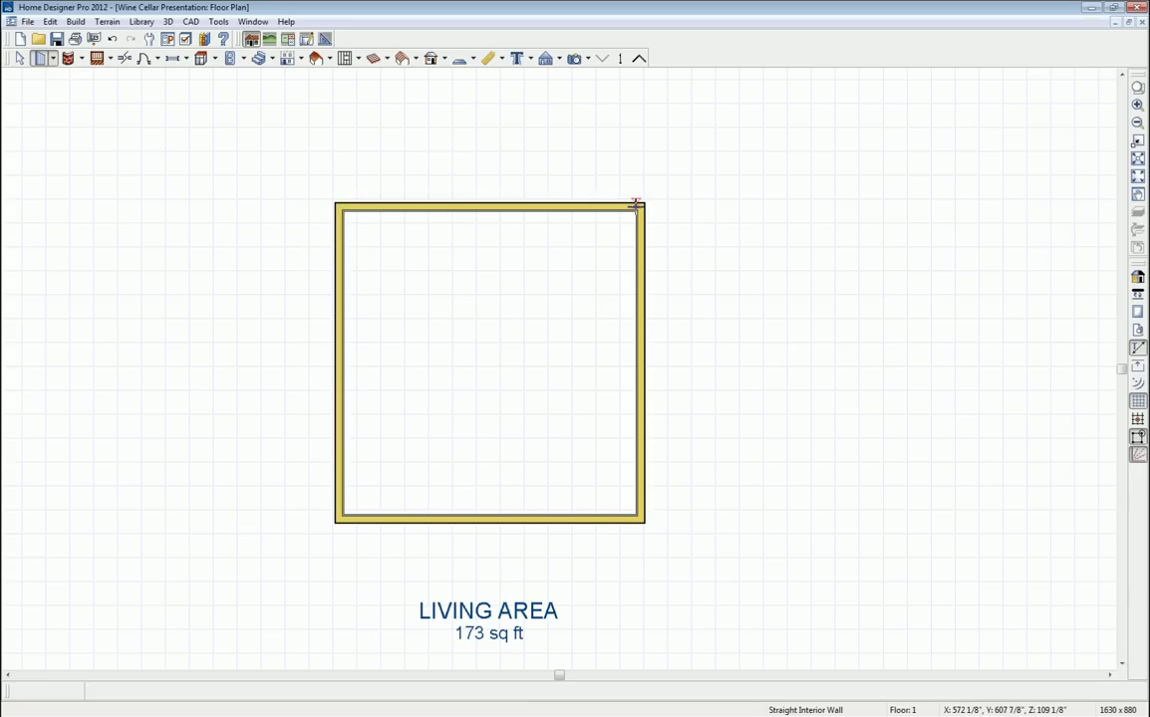
pyautogui.moveTo(490, 410); pyautogui.dragTo(489, 371, button='middle')
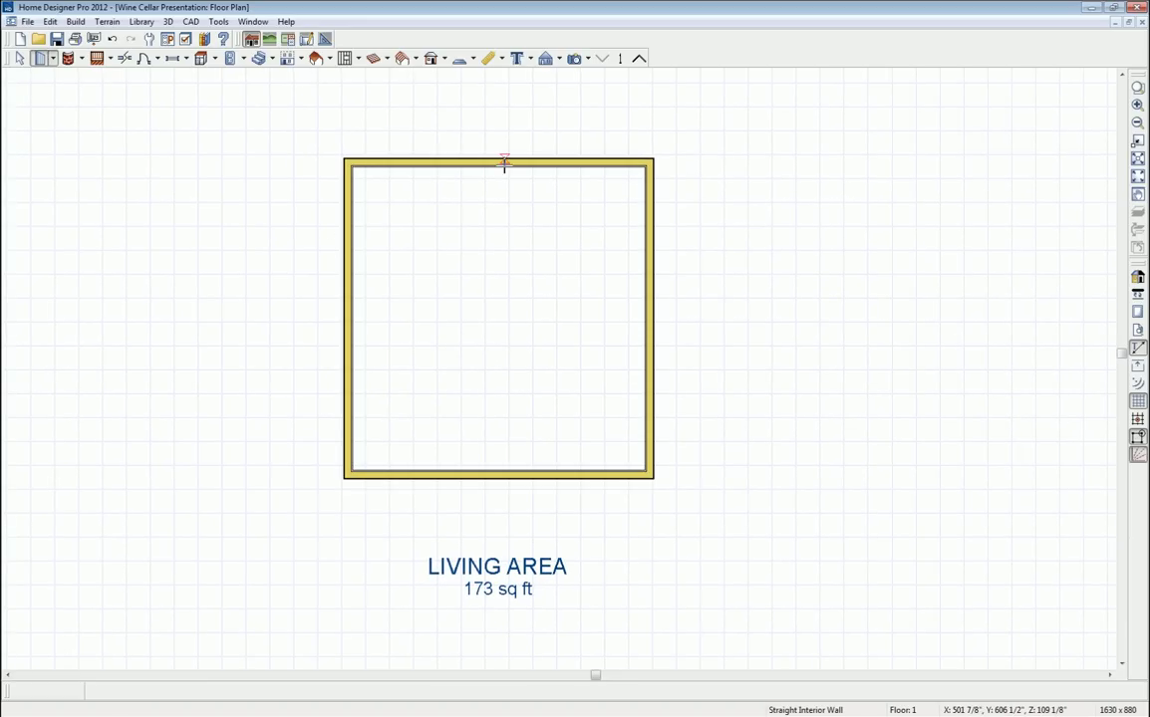
# Move the room's left wall inward and set its distance to the opposite wall to 16'.
pyautogui.press('space')
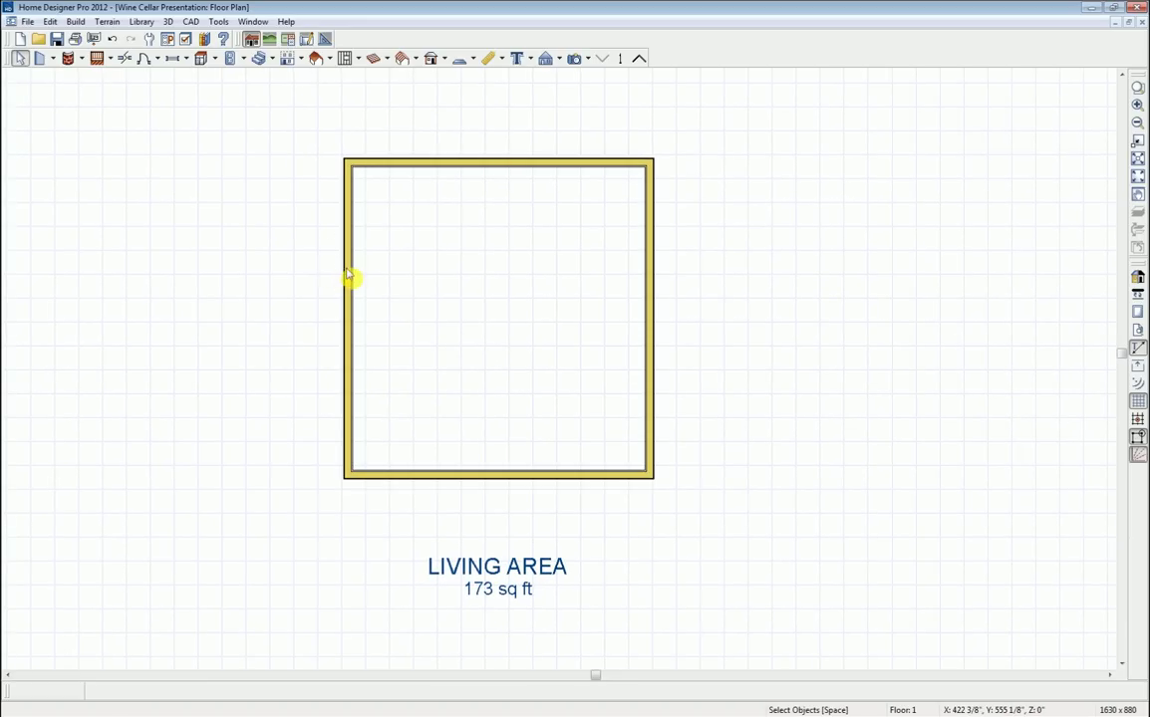
pyautogui.click(349, 276)
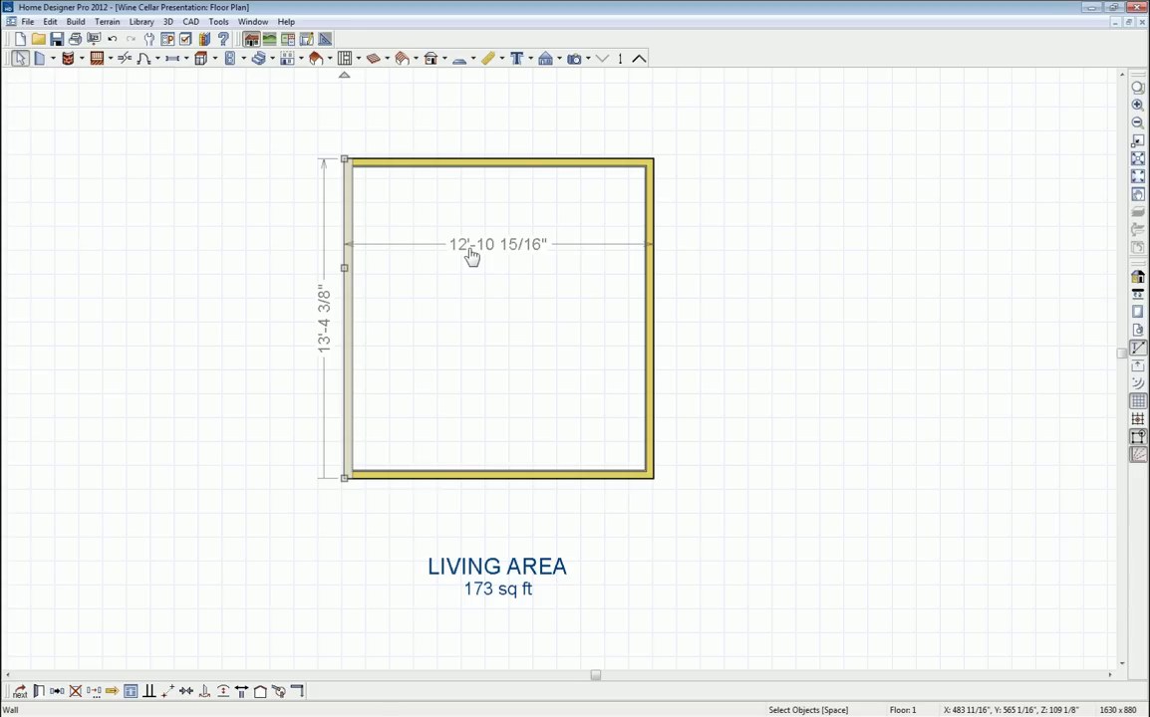
pyautogui.moveTo(345, 267); pyautogui.dragTo(394, 270)
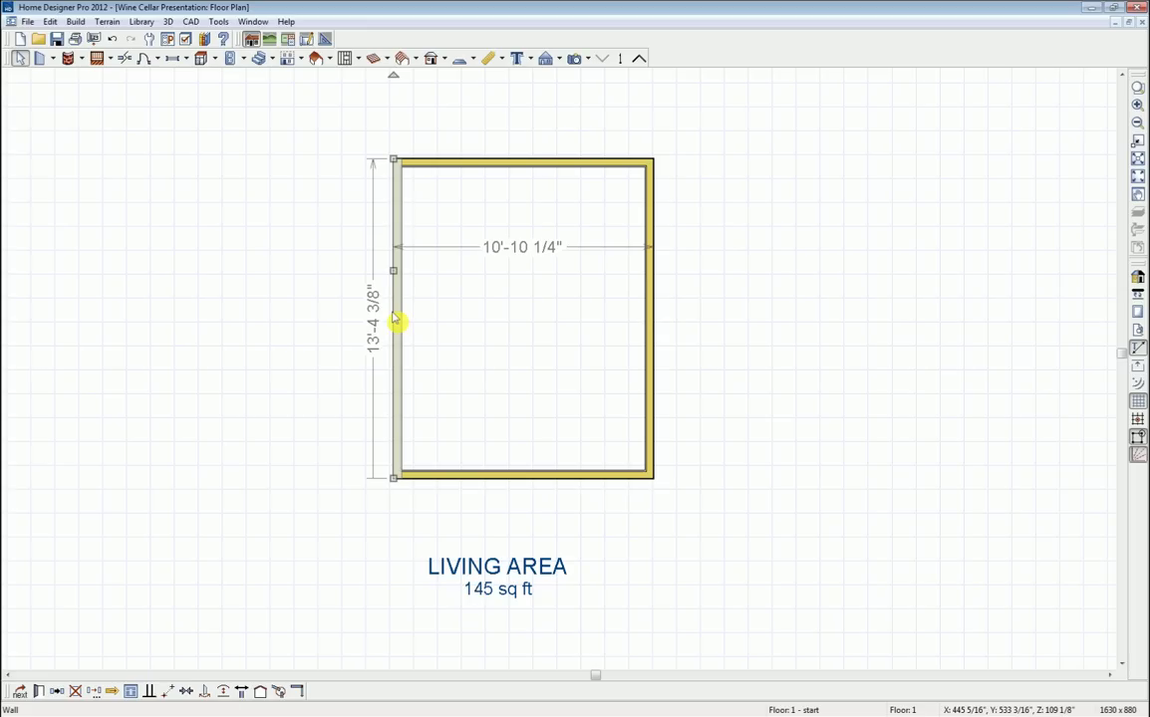
pyautogui.click(502, 249)
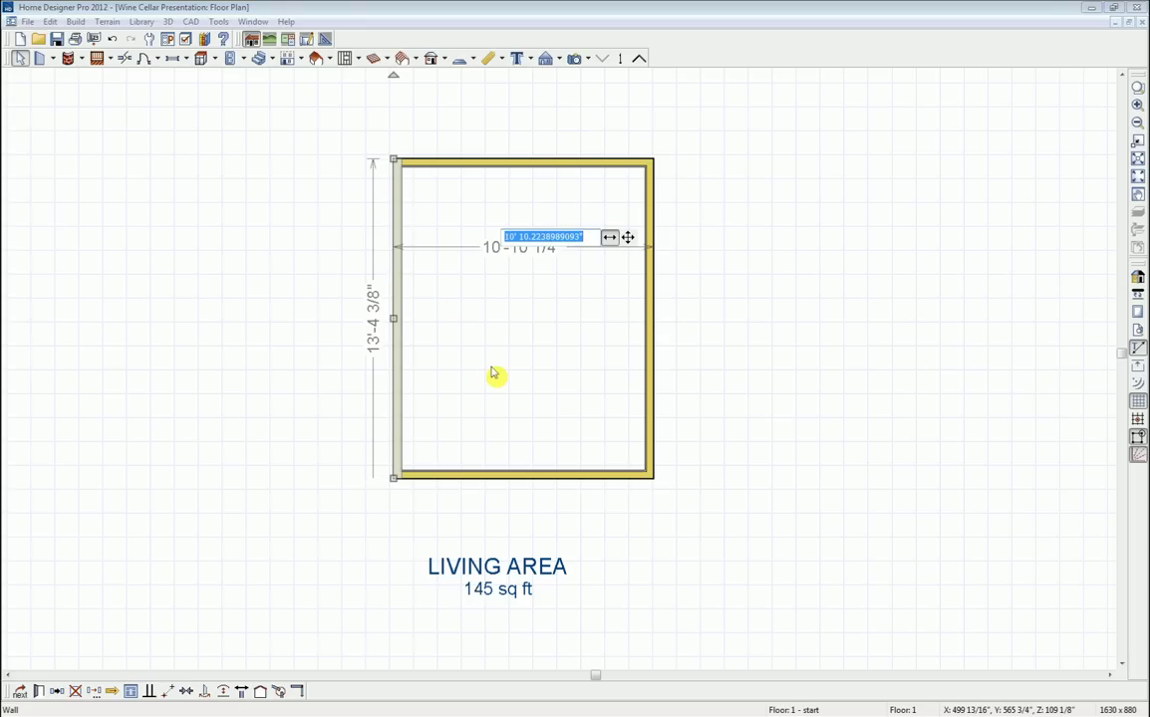
pyautogui.write('1')
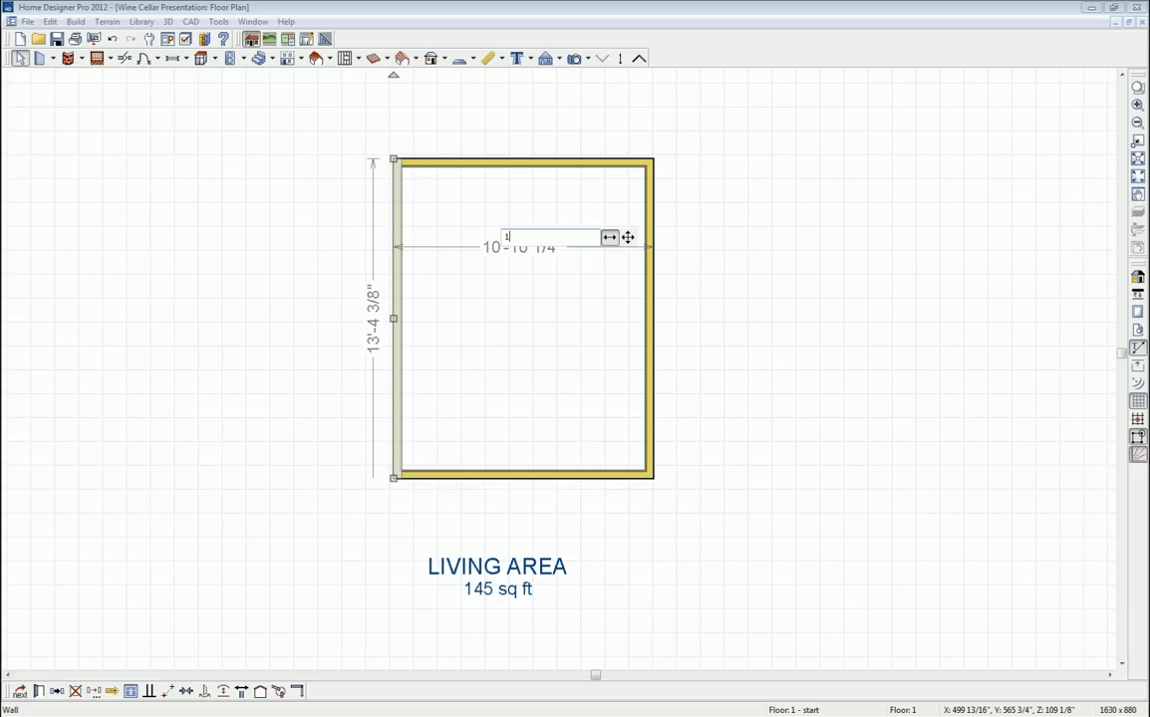
pyautogui.write("6'")
pyautogui.press('Return')
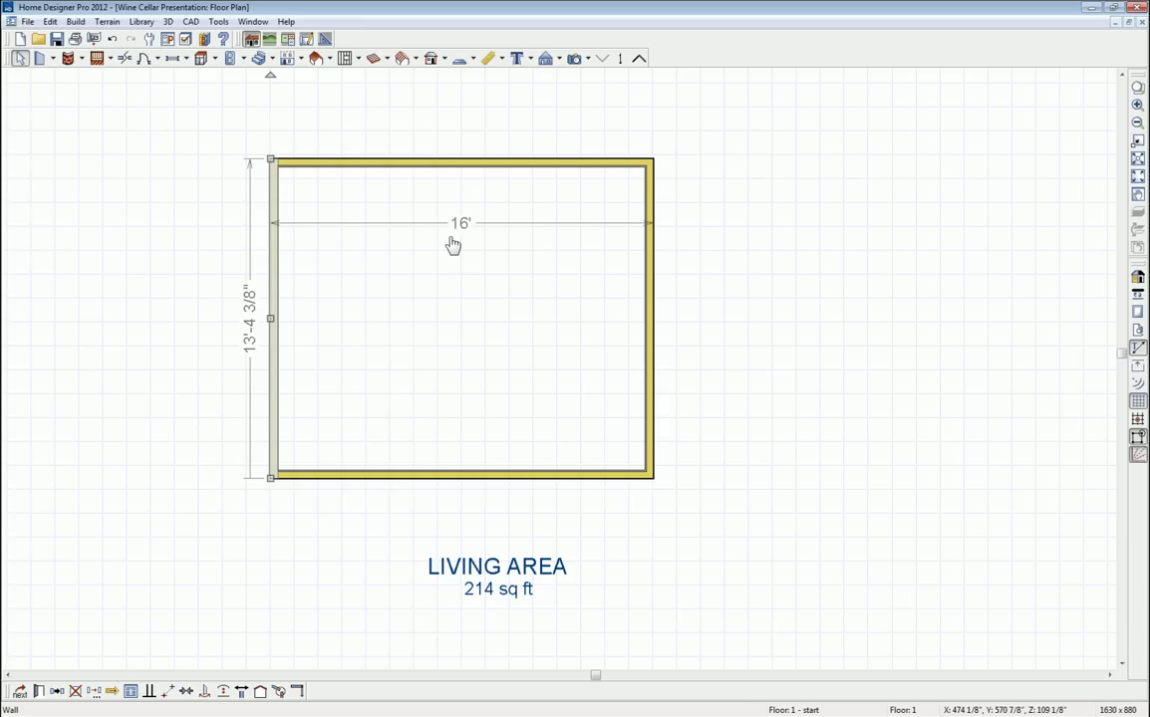
# Add automatic exterior dimensions around all four sides of the room.
pyautogui.moveTo(716, 319); pyautogui.dragTo(728, 355, button='middle')
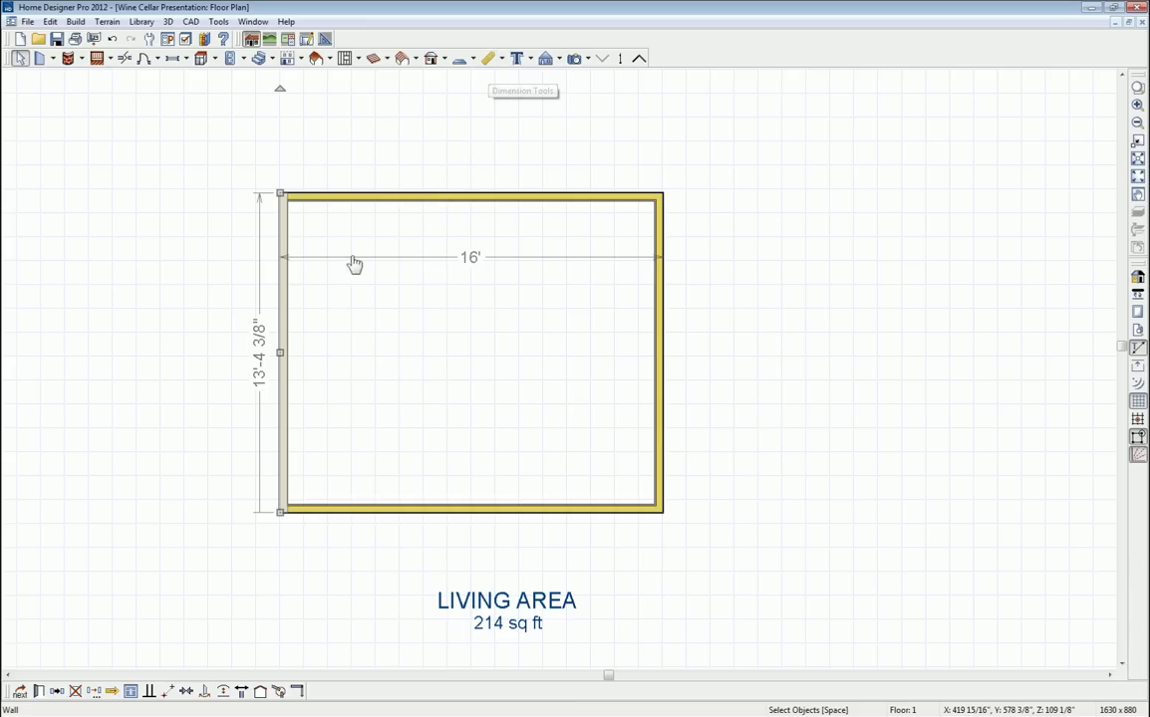
pyautogui.click(423, 196)
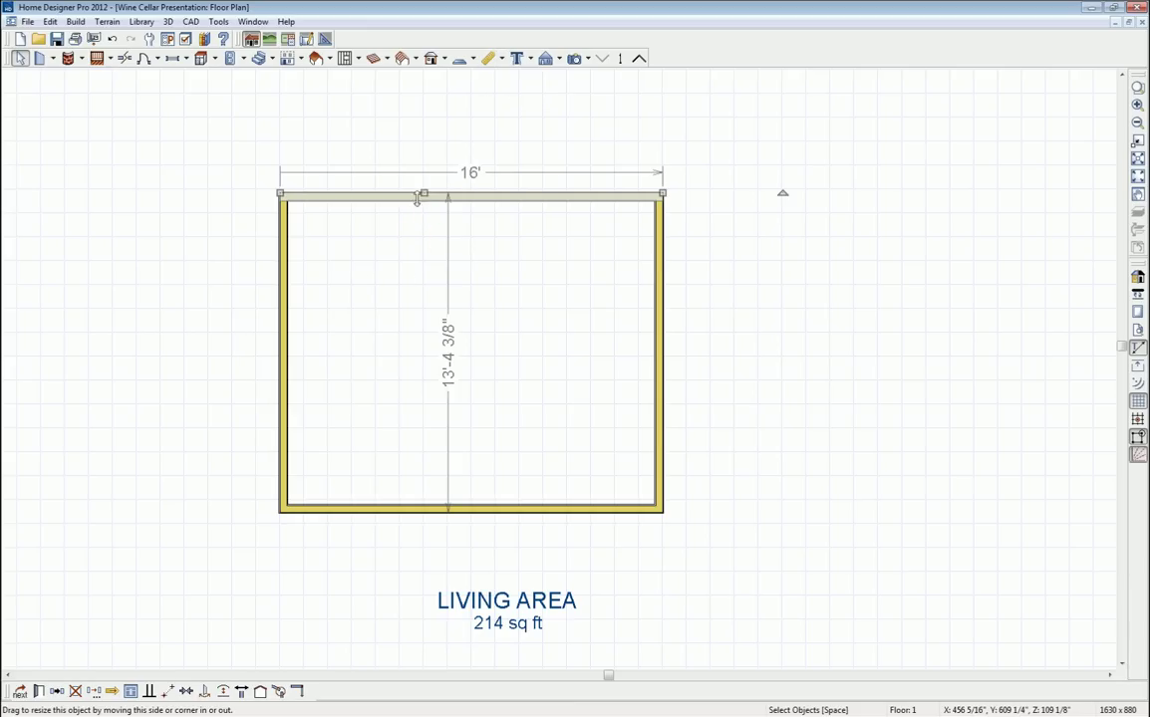
pyautogui.click(281, 289)
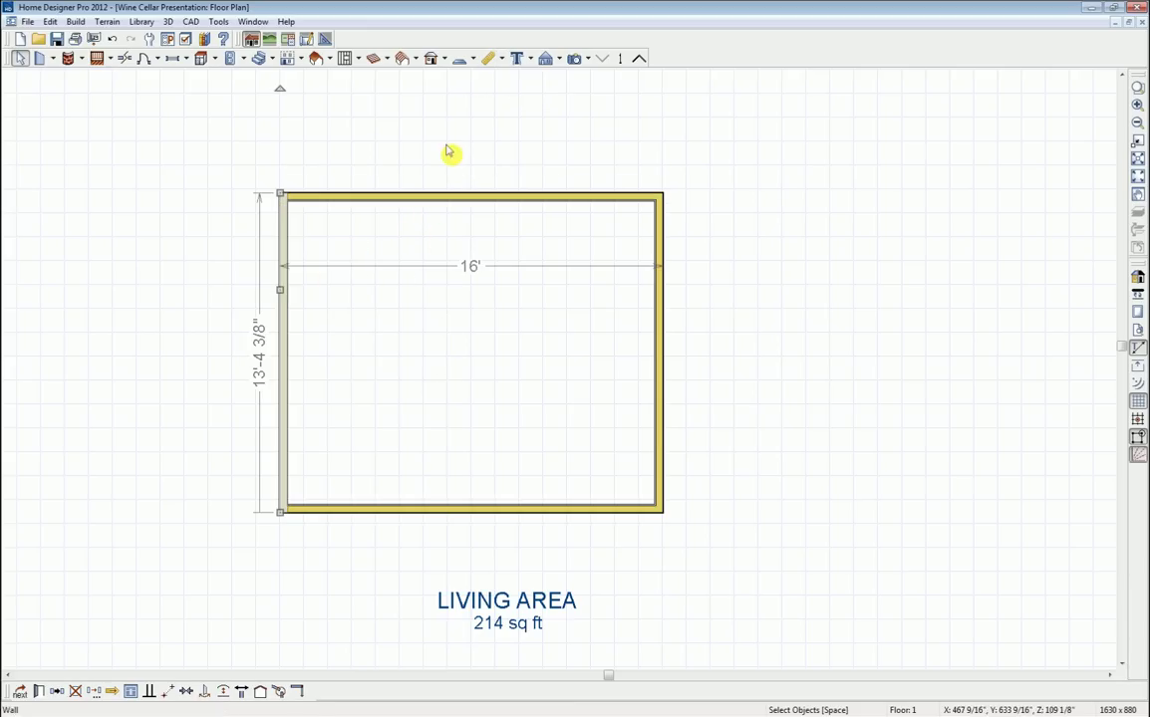
pyautogui.click(503, 62)
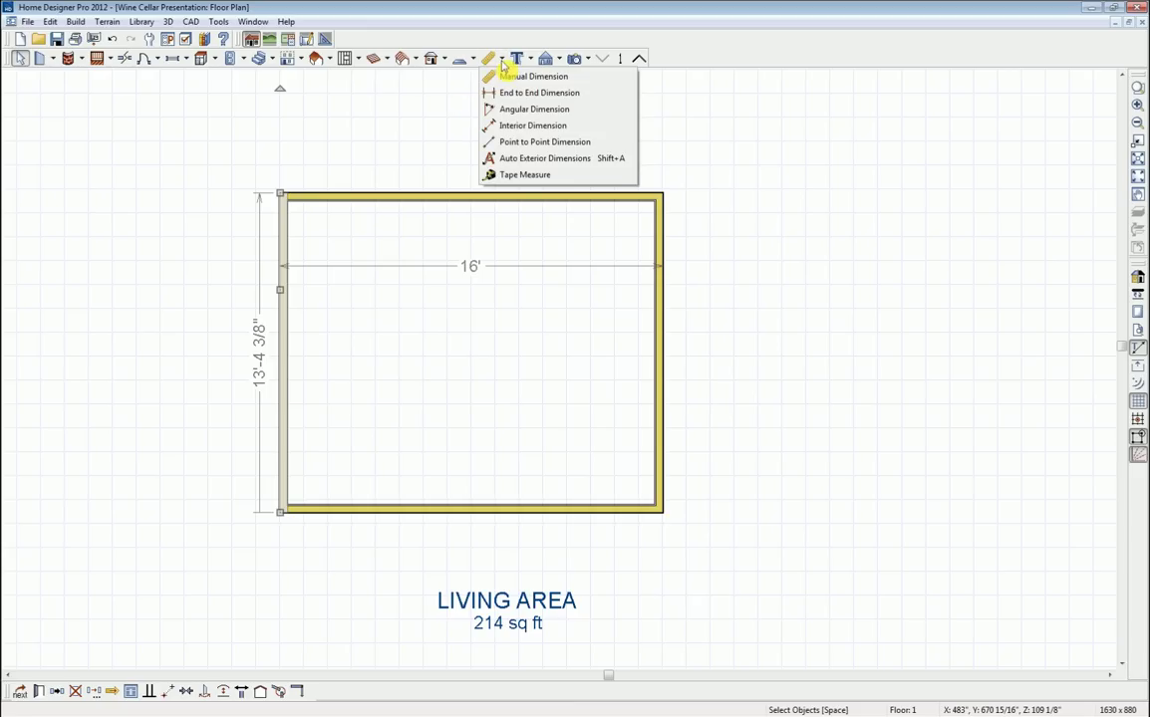
pyautogui.click(515, 161)
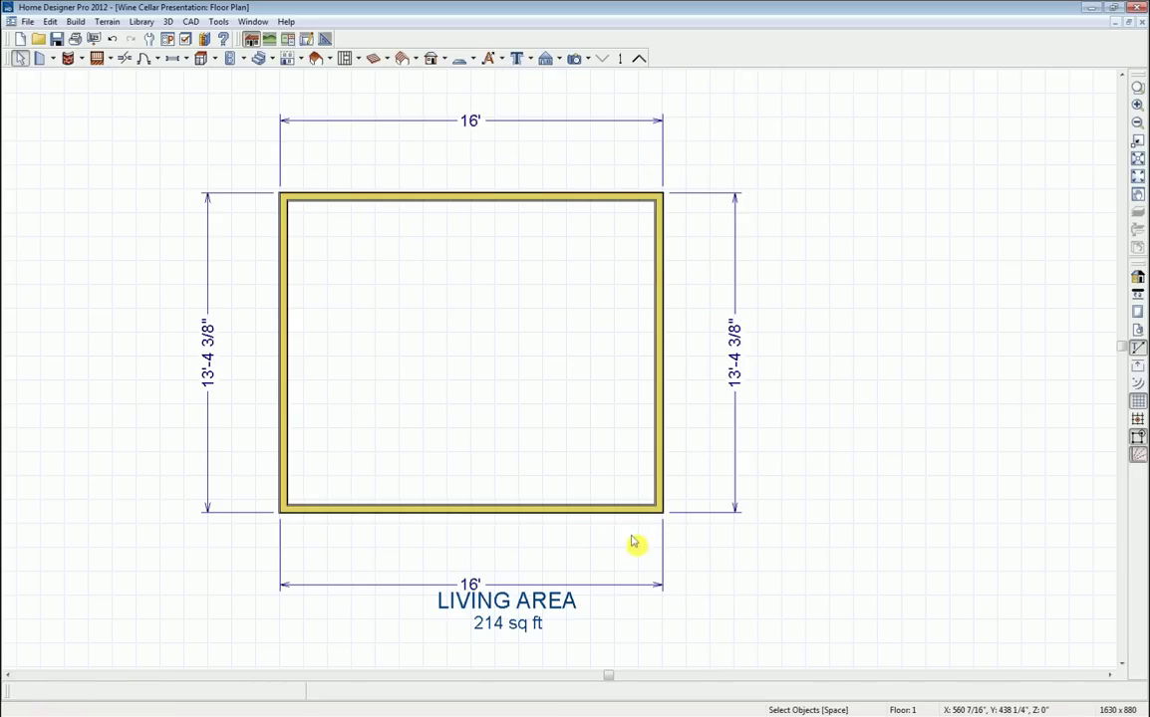
# Set the room's exterior width to 12' by repositioning its left wall.
pyautogui.click(284, 324)
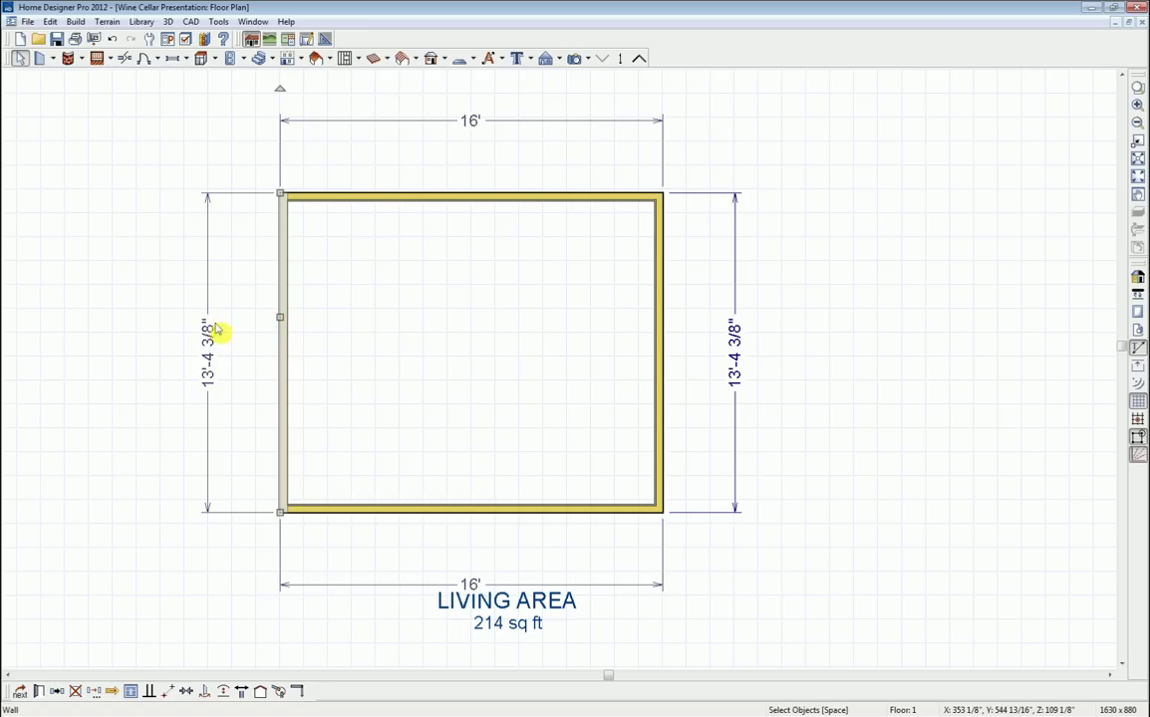
pyautogui.click(471, 123)
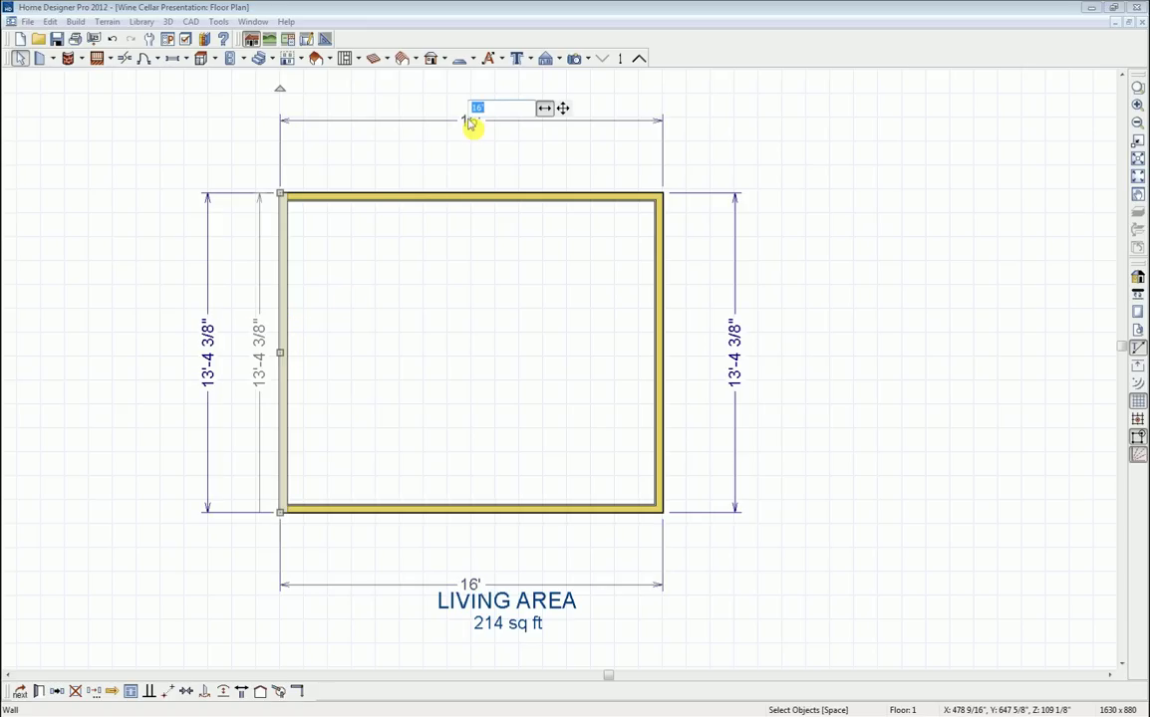
pyautogui.write('12')
pyautogui.press('Return')
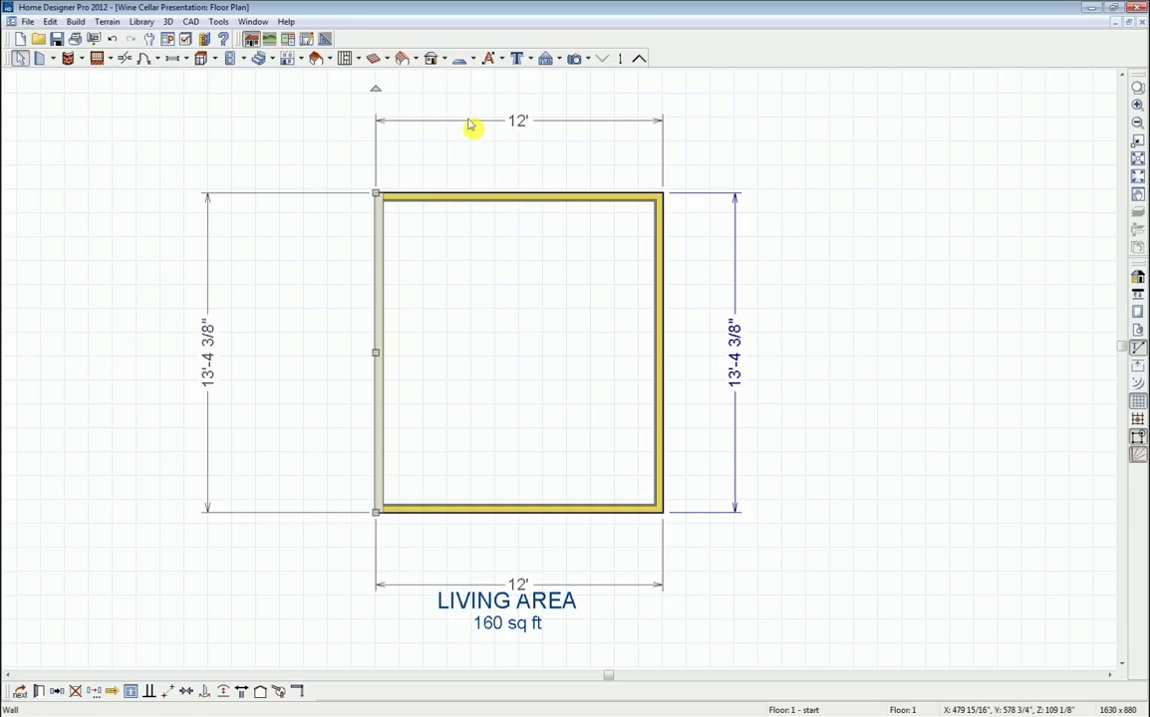
# Set the room's exterior depth to 13' by repositioning its bottom wall.
pyautogui.click(471, 512)
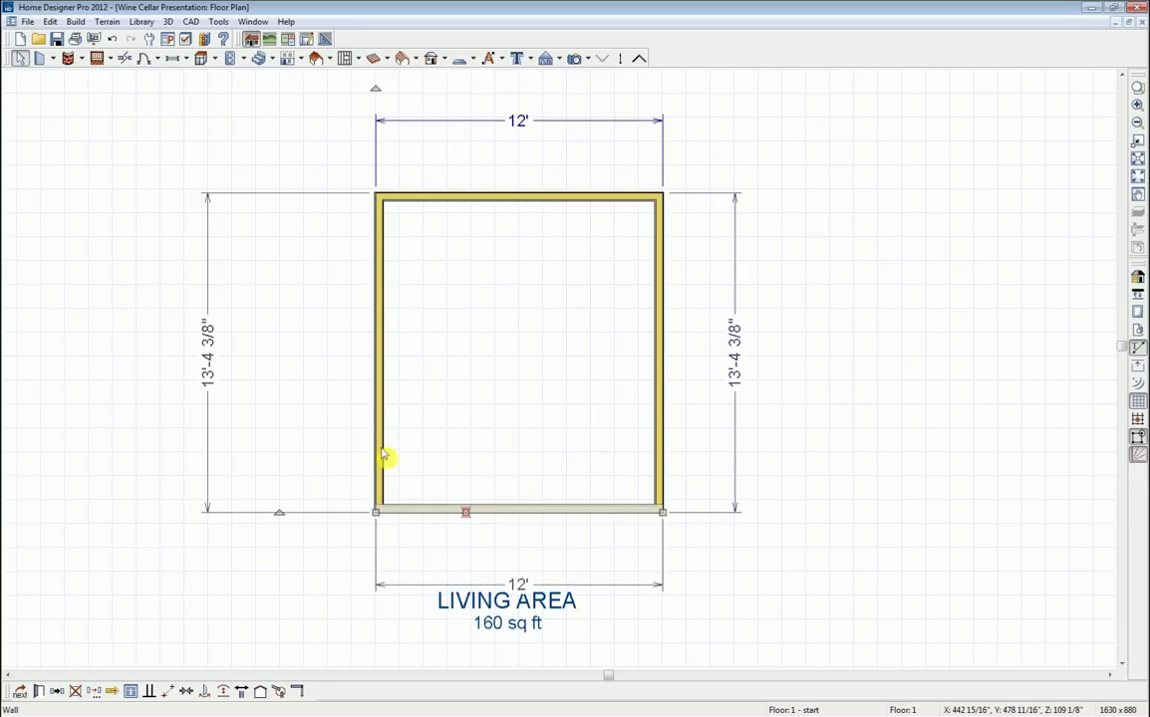
pyautogui.click(212, 352)
pyautogui.write('1')
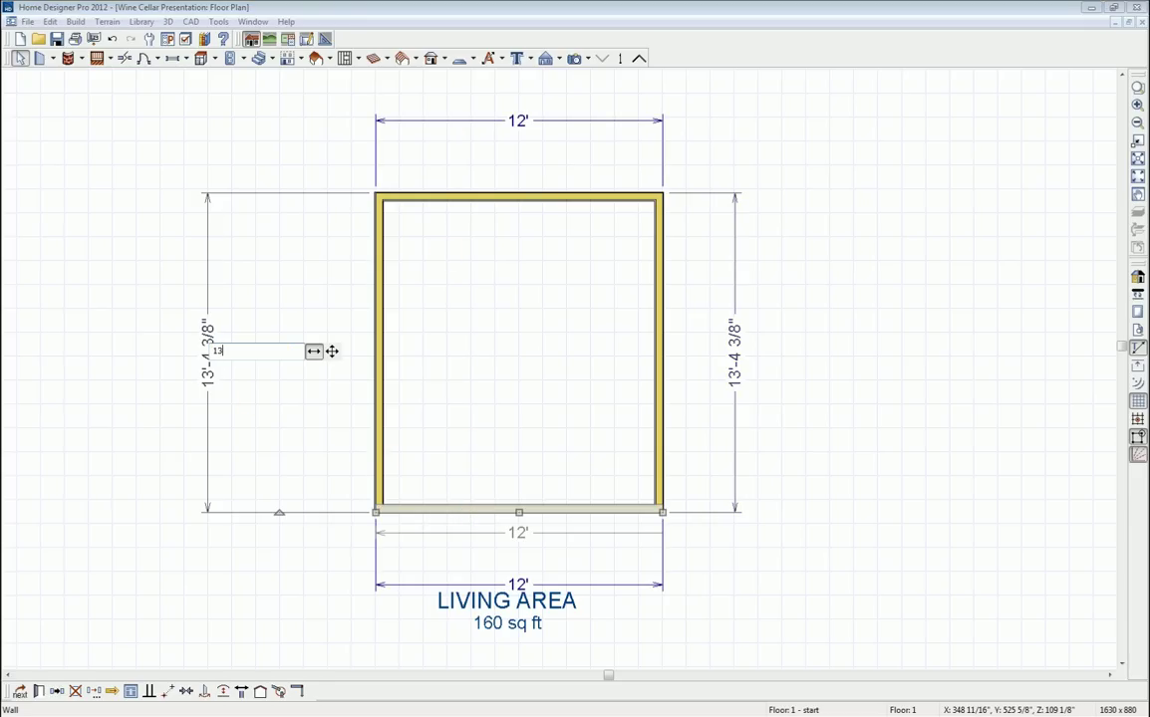
pyautogui.write('3')
pyautogui.press('Return')
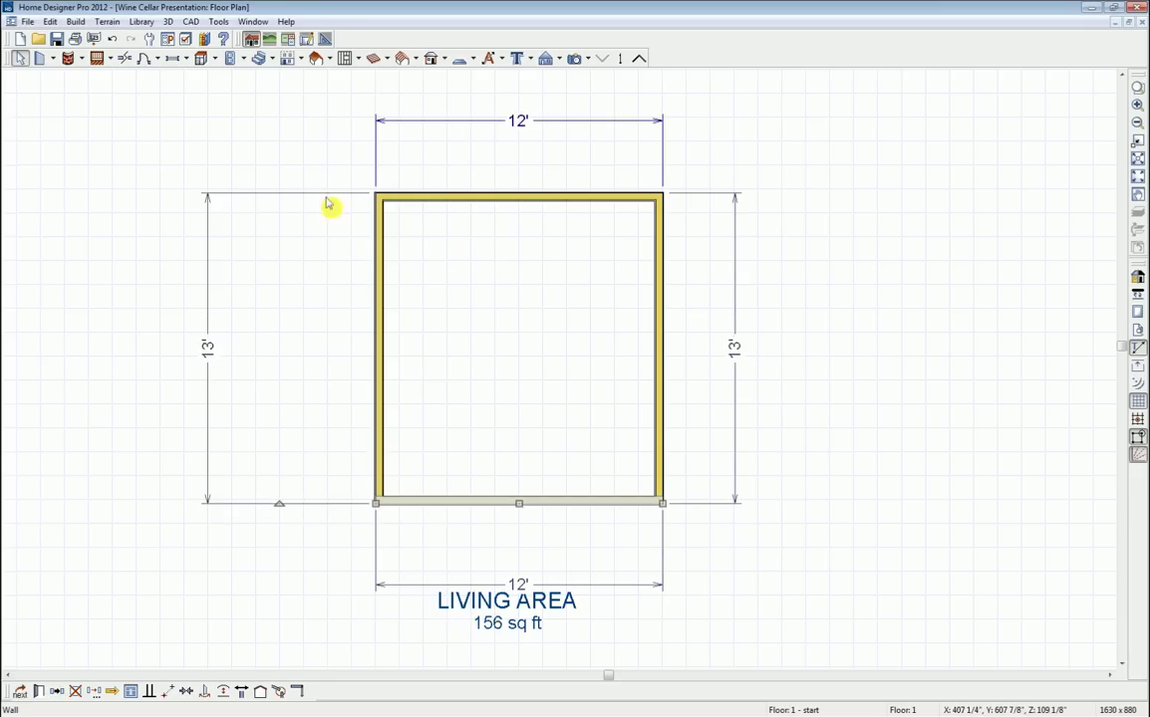
# Add an interior dimension across the room between the inner faces of the left and right walls.
pyautogui.click(498, 59)
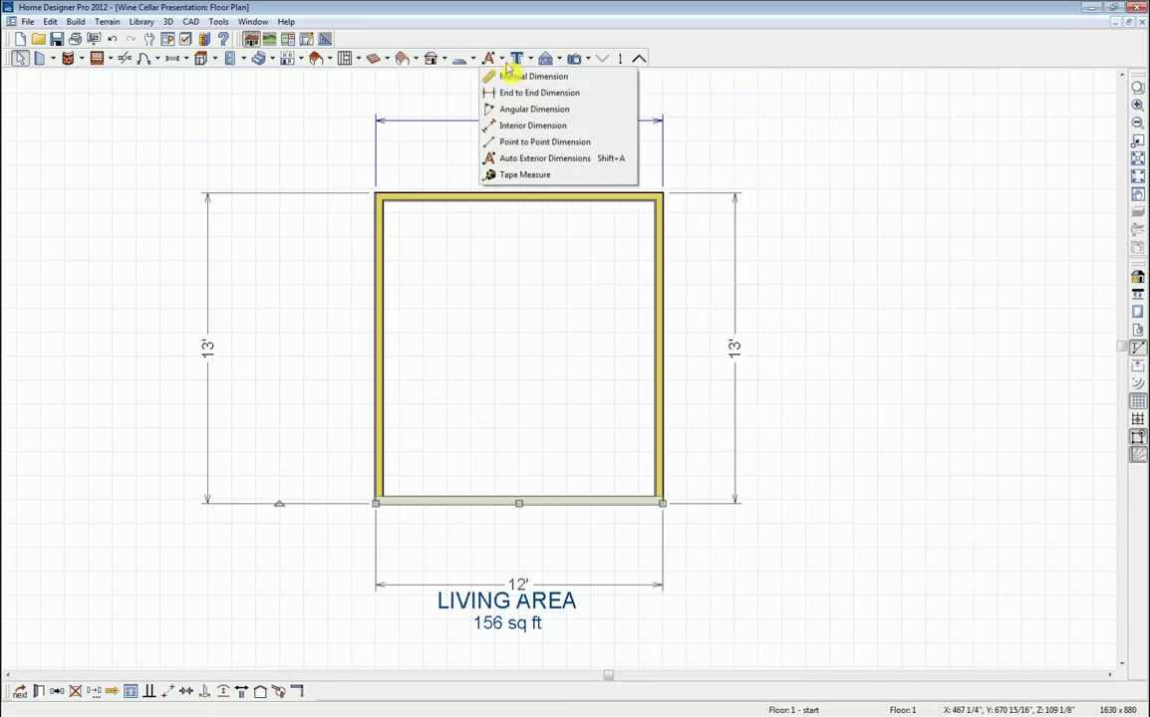
pyautogui.click(530, 127)
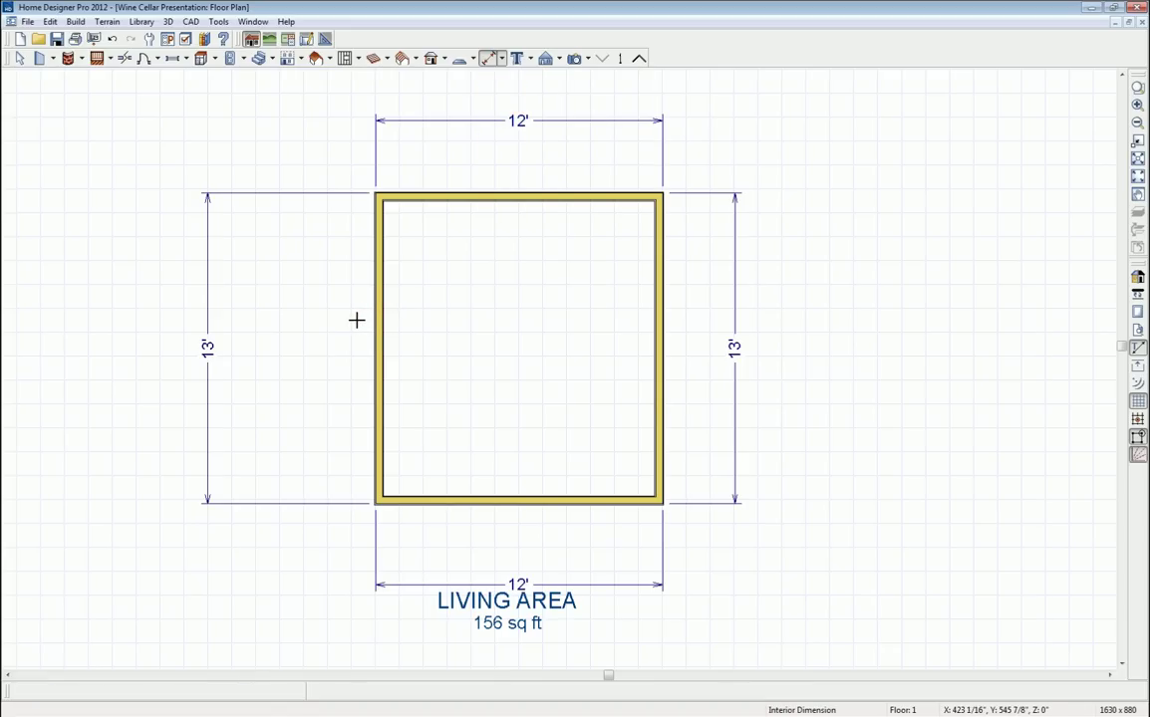
pyautogui.moveTo(354, 320); pyautogui.dragTo(693, 317)
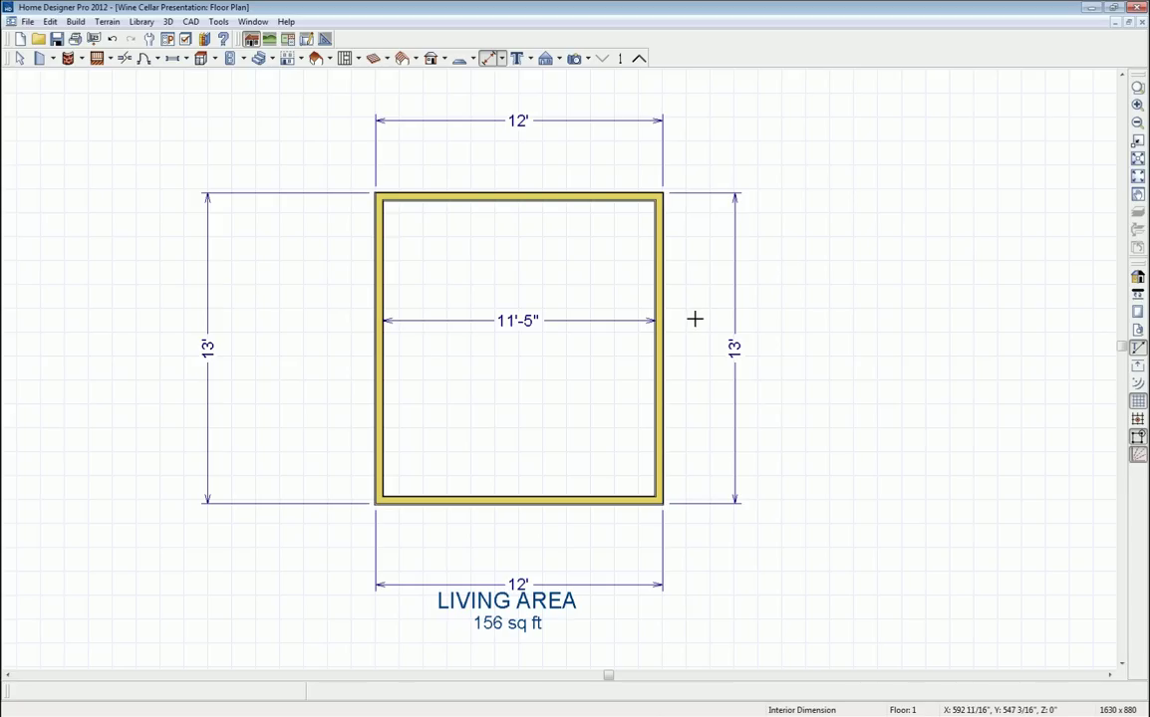
# Open the interior width for editing from the right wall, cancel the edit, and delete the interior dimension.
pyautogui.press('space')
pyautogui.click(660, 378)
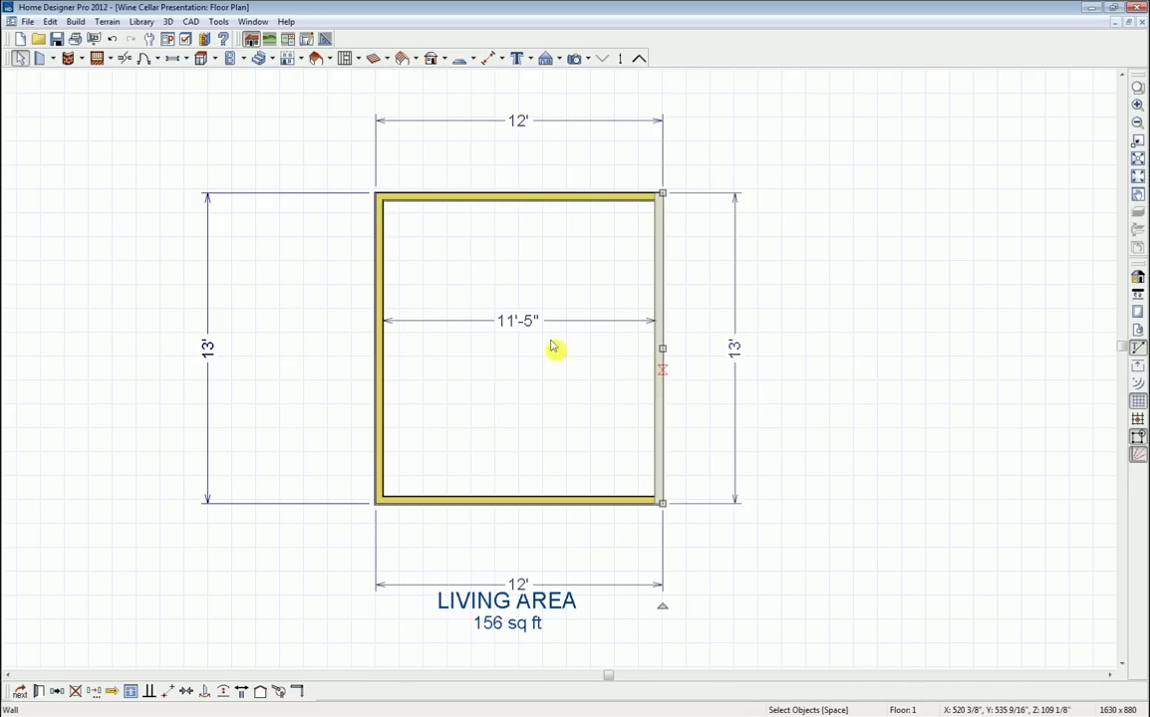
pyautogui.click(524, 325)
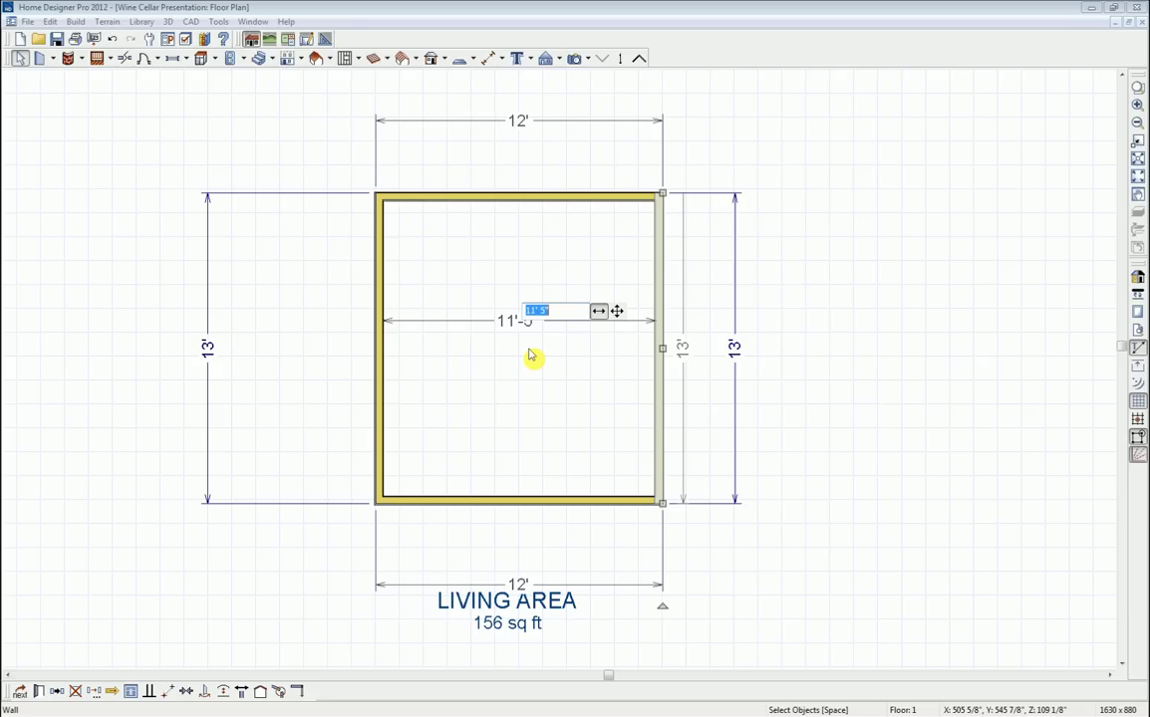
pyautogui.press('Escape')
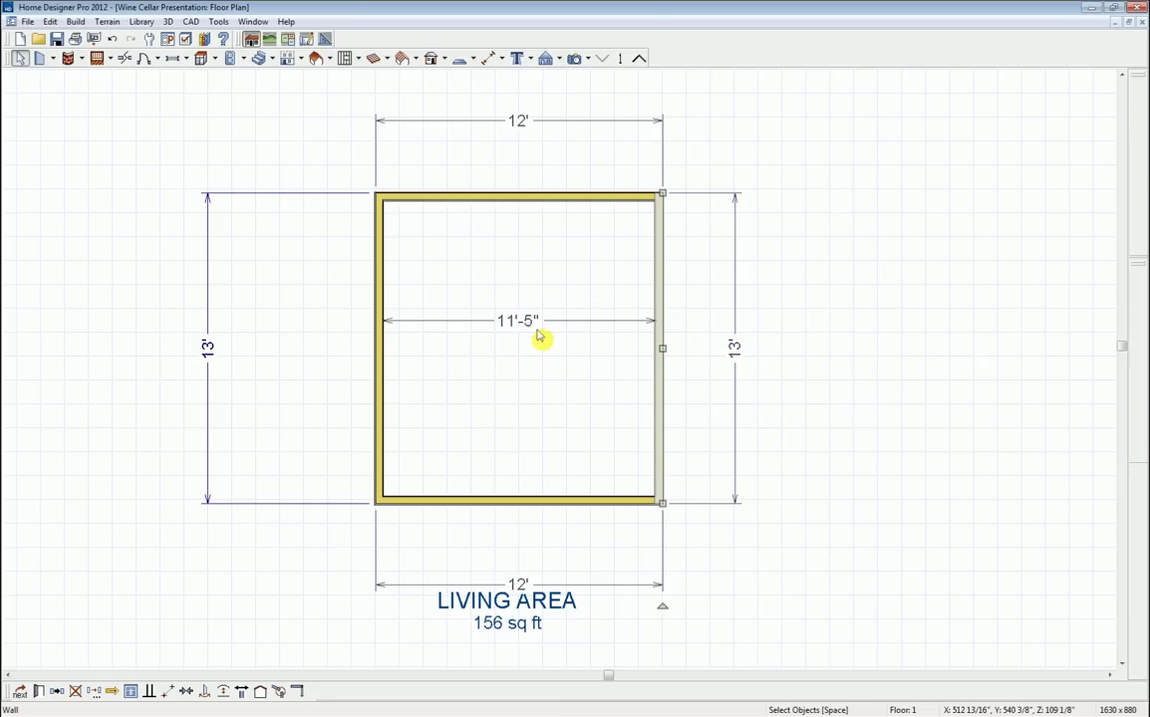
pyautogui.press('Escape')
pyautogui.click(546, 324)
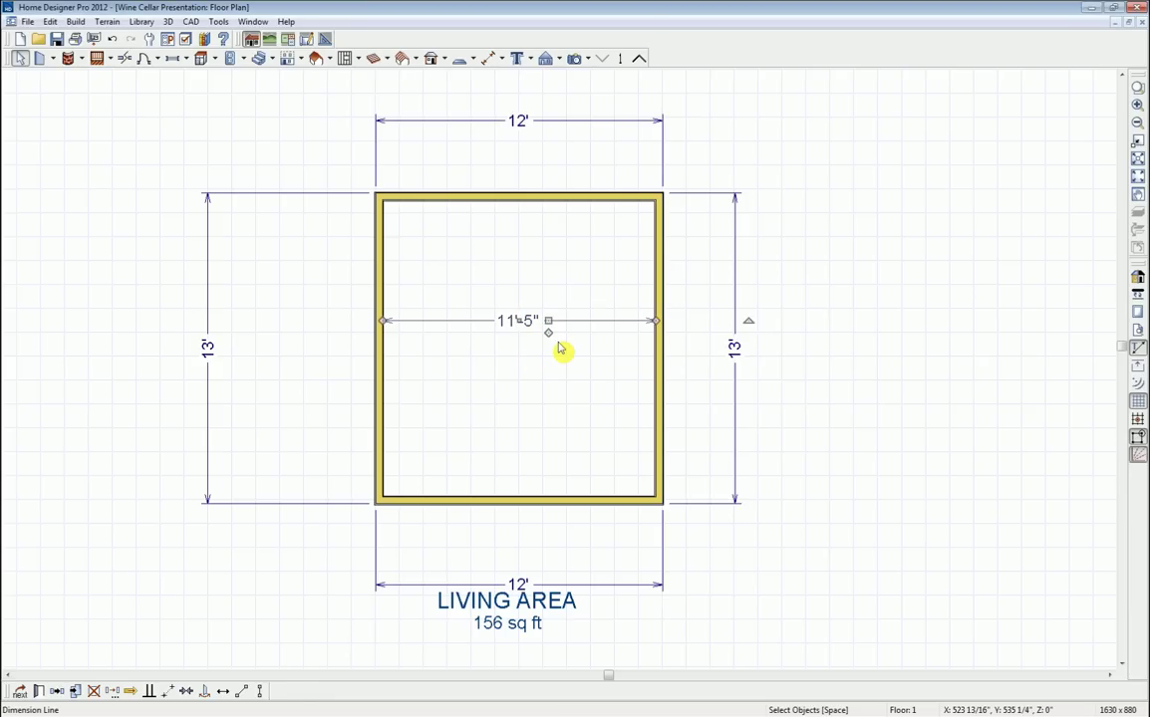
pyautogui.press('Delete')
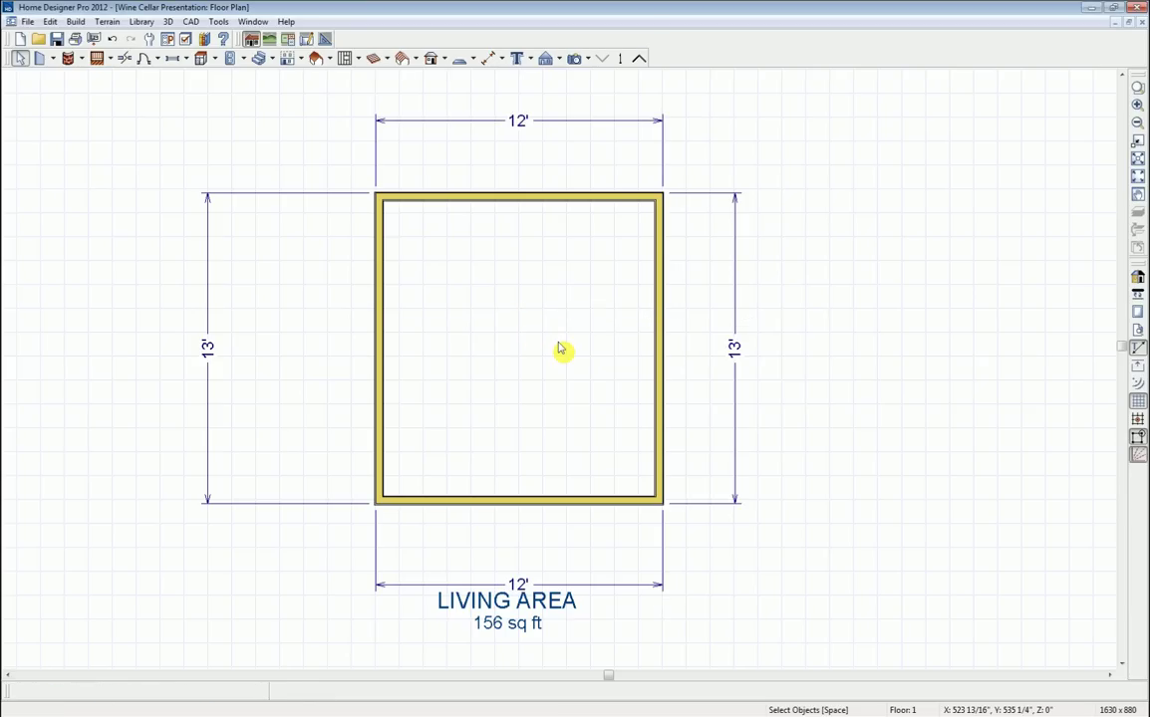
# Regenerate the automatic exterior dimensions around the room and move the Living Area label farther below the bottom dimension.
pyautogui.click(493, 58)
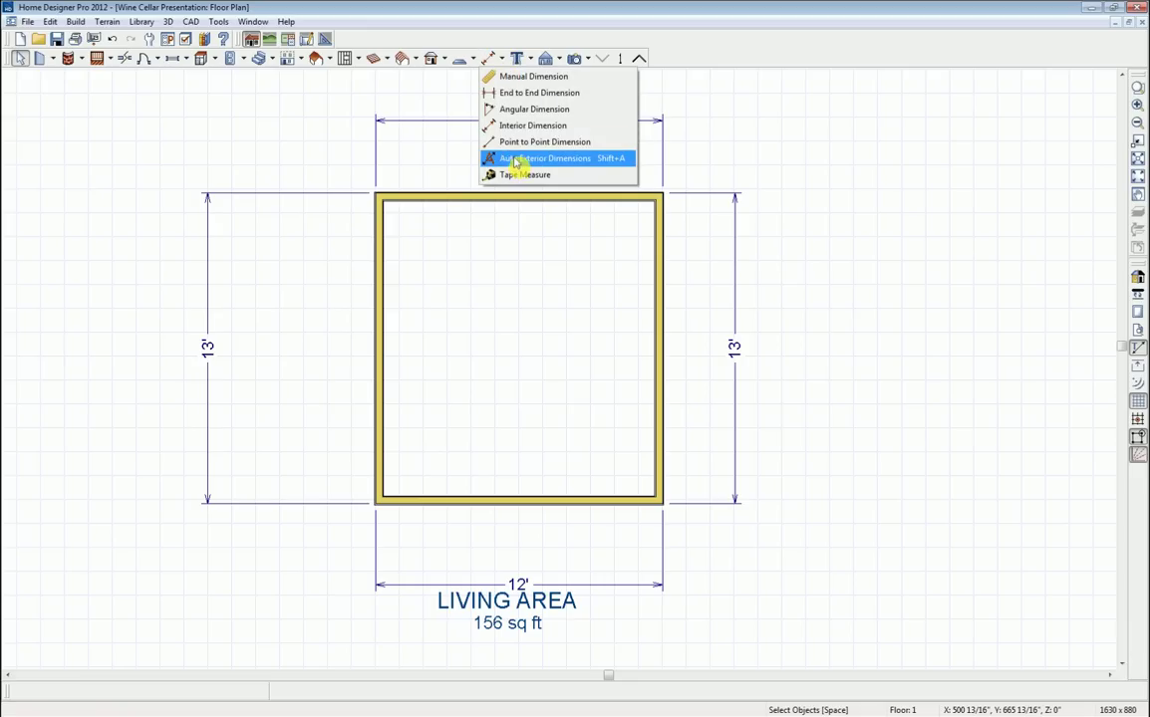
pyautogui.click(516, 160)
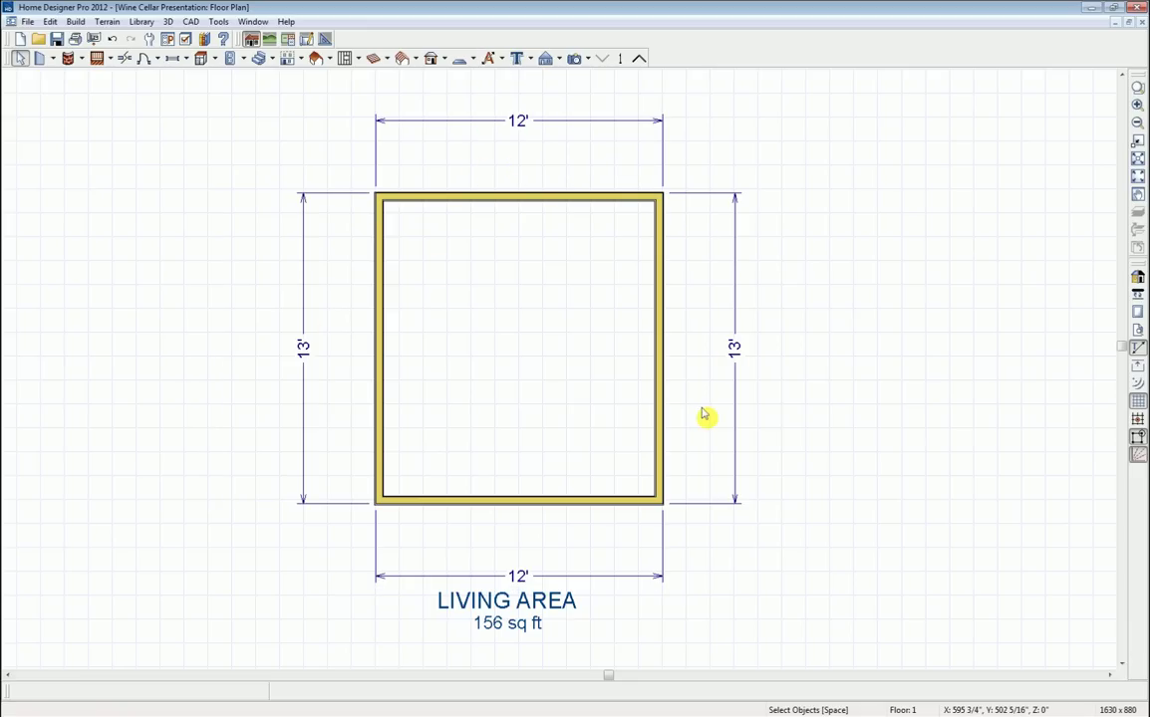
pyautogui.click(507, 609)
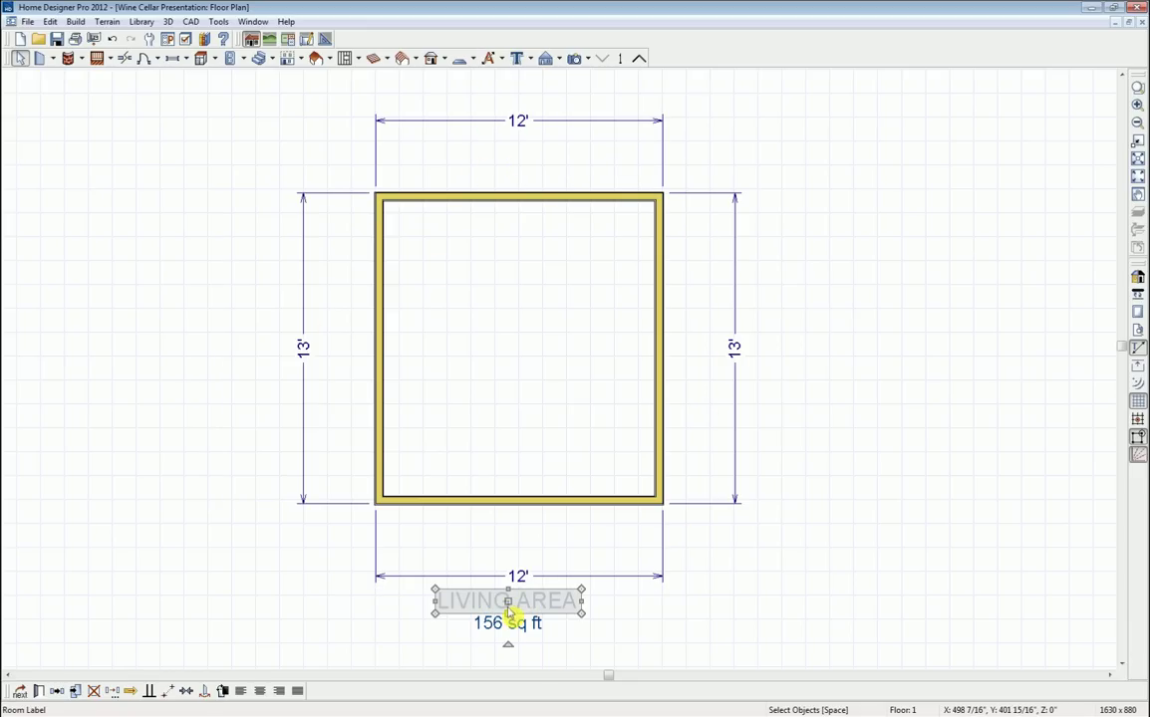
pyautogui.moveTo(507, 601); pyautogui.dragTo(507, 645)
pyautogui.click(646, 610)
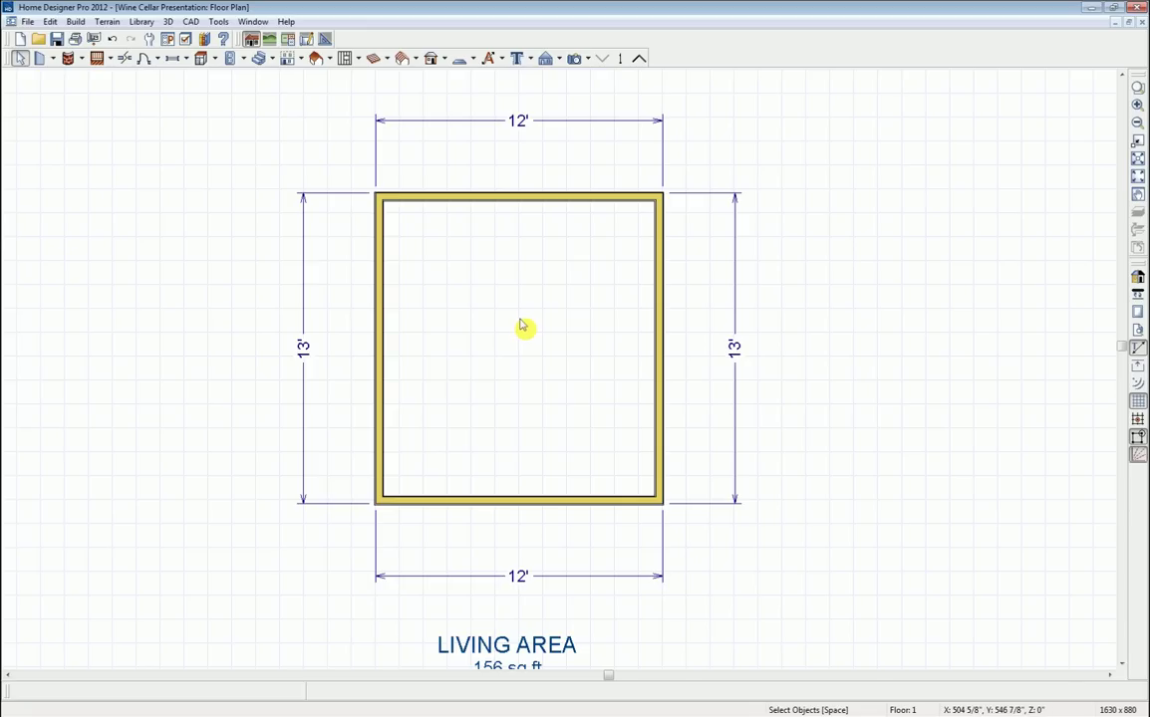
# Create a Doll House View of the room and orbit the camera to look down into it from above.
pyautogui.click(589, 60)
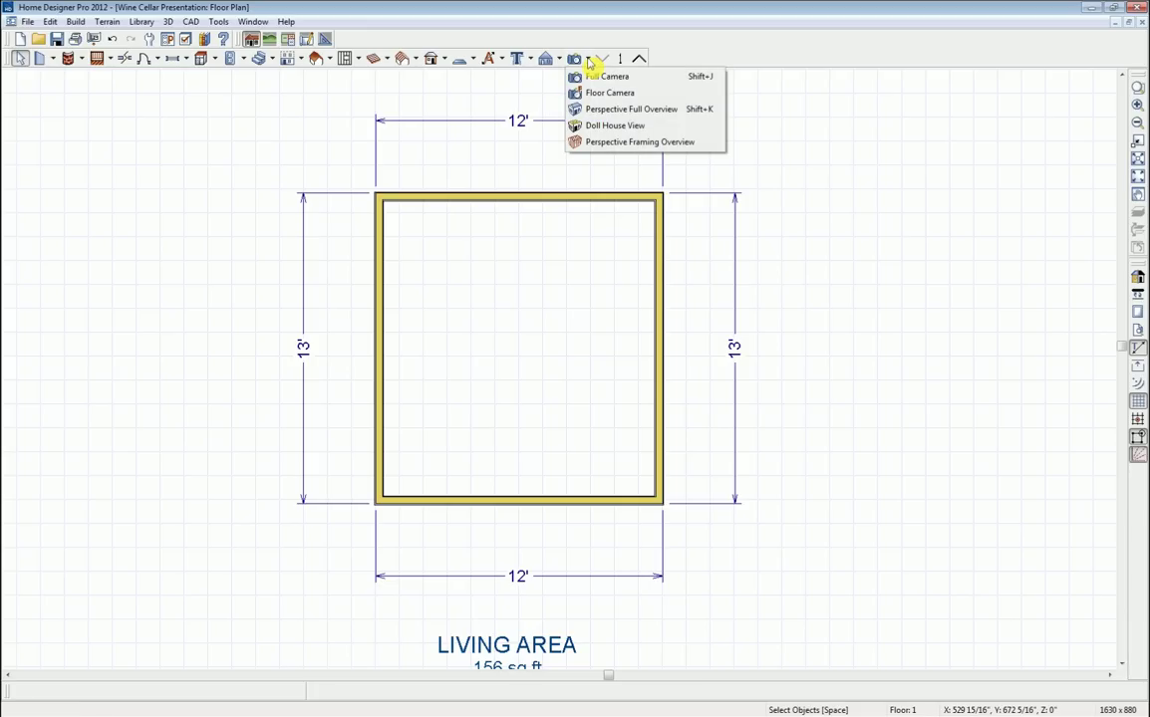
pyautogui.click(608, 127)
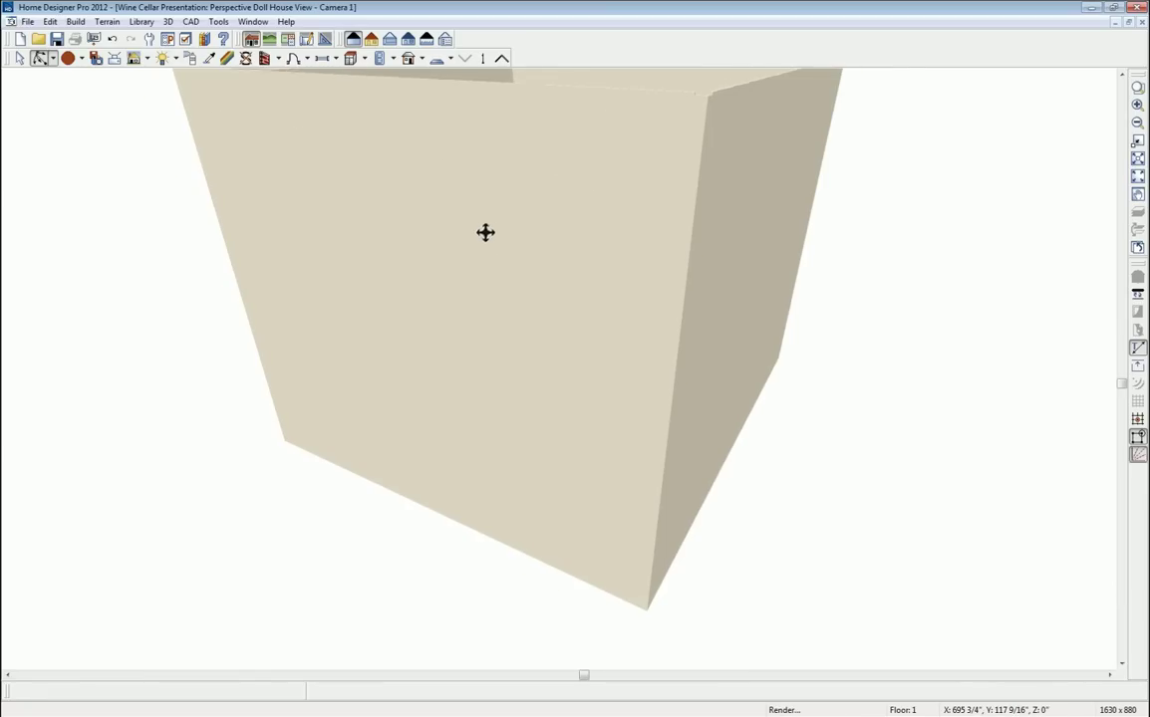
pyautogui.moveTo(485, 232); pyautogui.dragTo(662, 324)
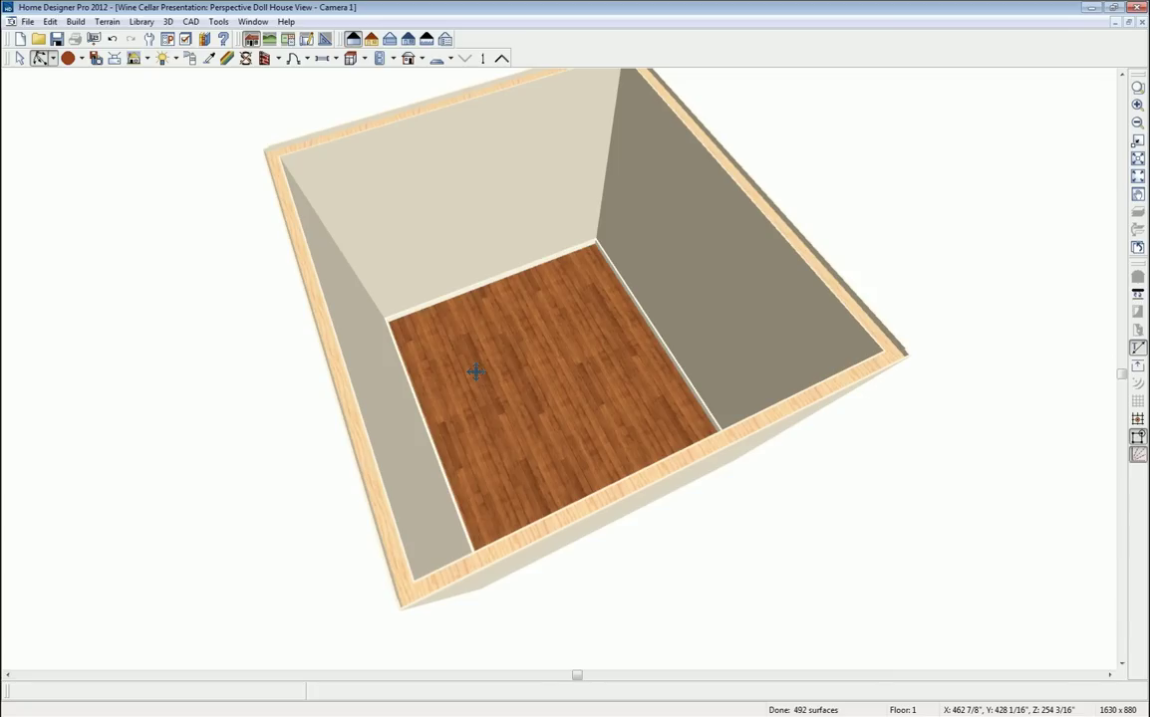
pyautogui.moveTo(519, 438); pyautogui.dragTo(487, 392)
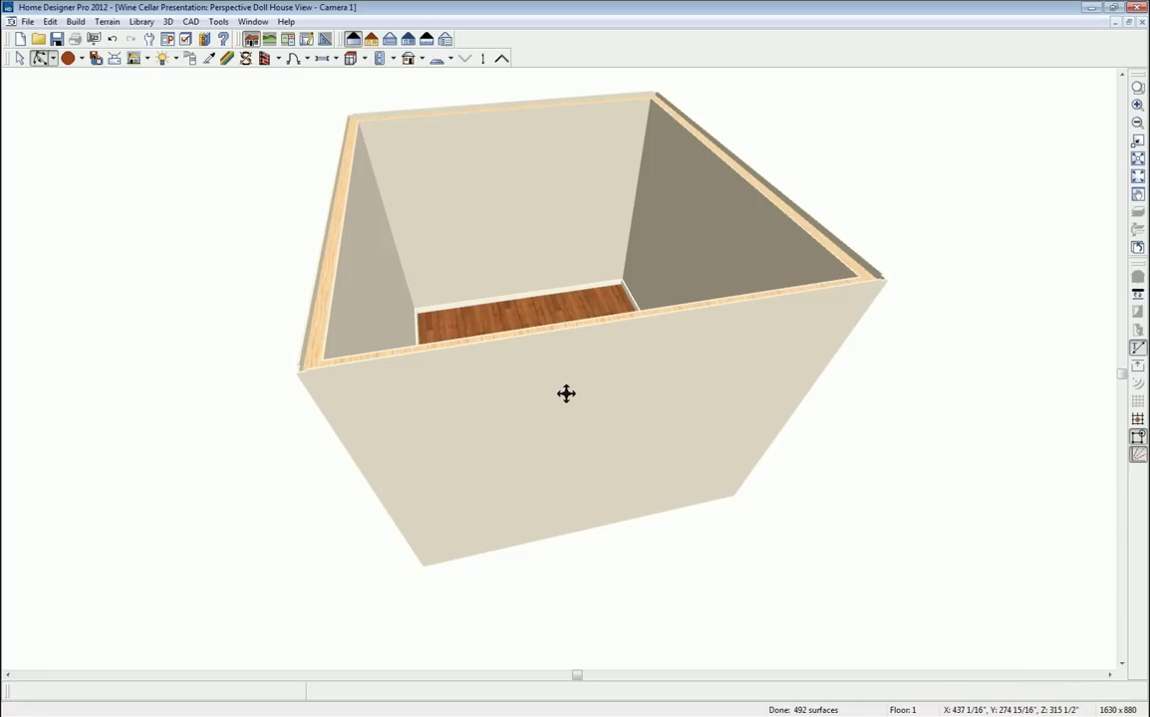
# Tile the doll house view and floor plan side by side, and orbit the camera to face the room's front wall.
pyautogui.click(253, 22)
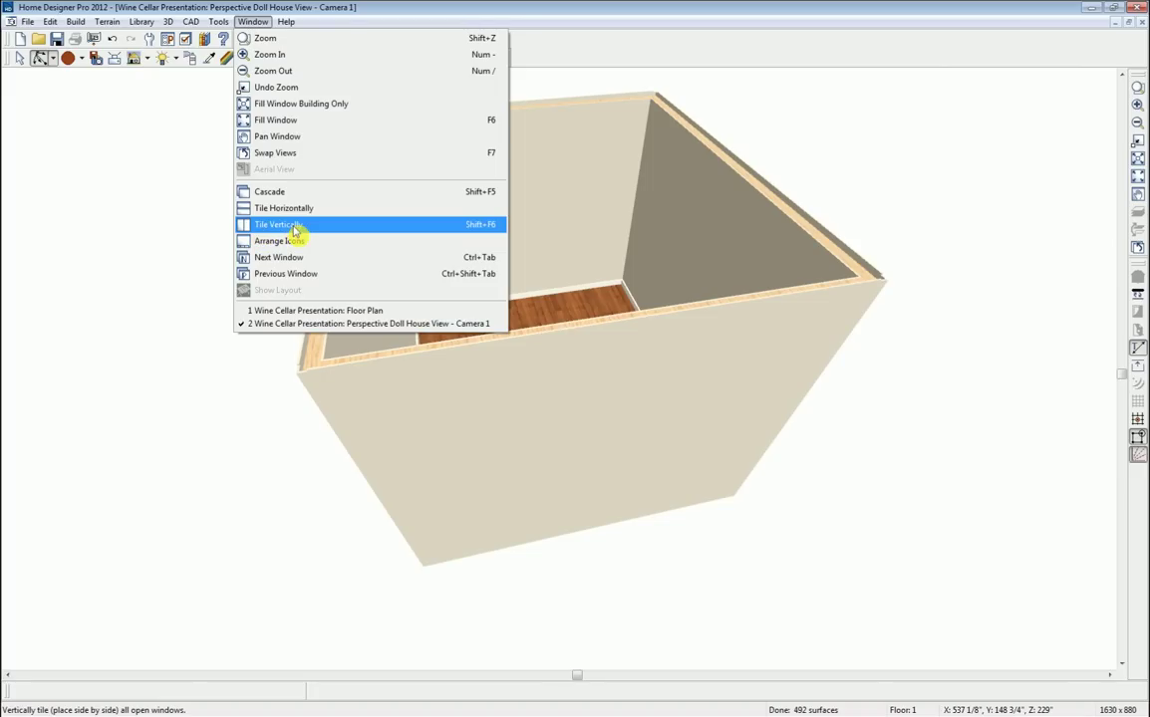
pyautogui.click(431, 231)
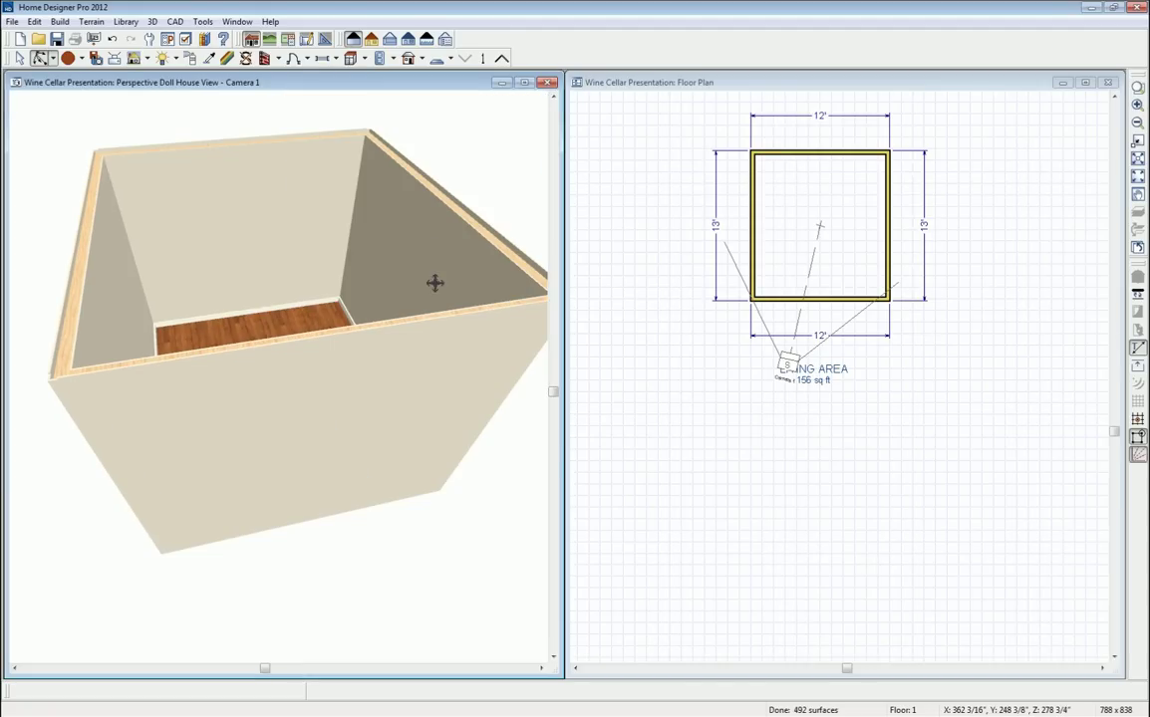
pyautogui.moveTo(332, 414); pyautogui.dragTo(304, 380)
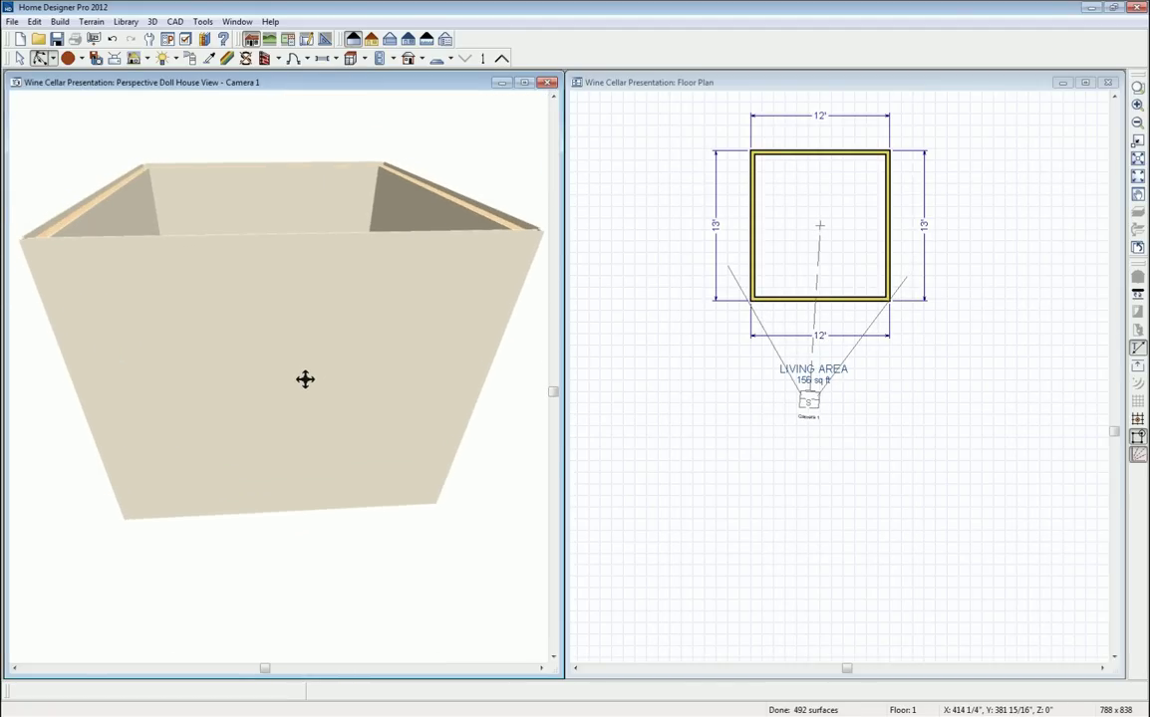
# Make the room's bottom wall in the floor plan invisible through its wall specification.
pyautogui.click(861, 235)
pyautogui.moveTo(861, 249); pyautogui.dragTo(865, 339, button='middle')
pyautogui.click(855, 336)
pyautogui.scroll(3, 853, 335)
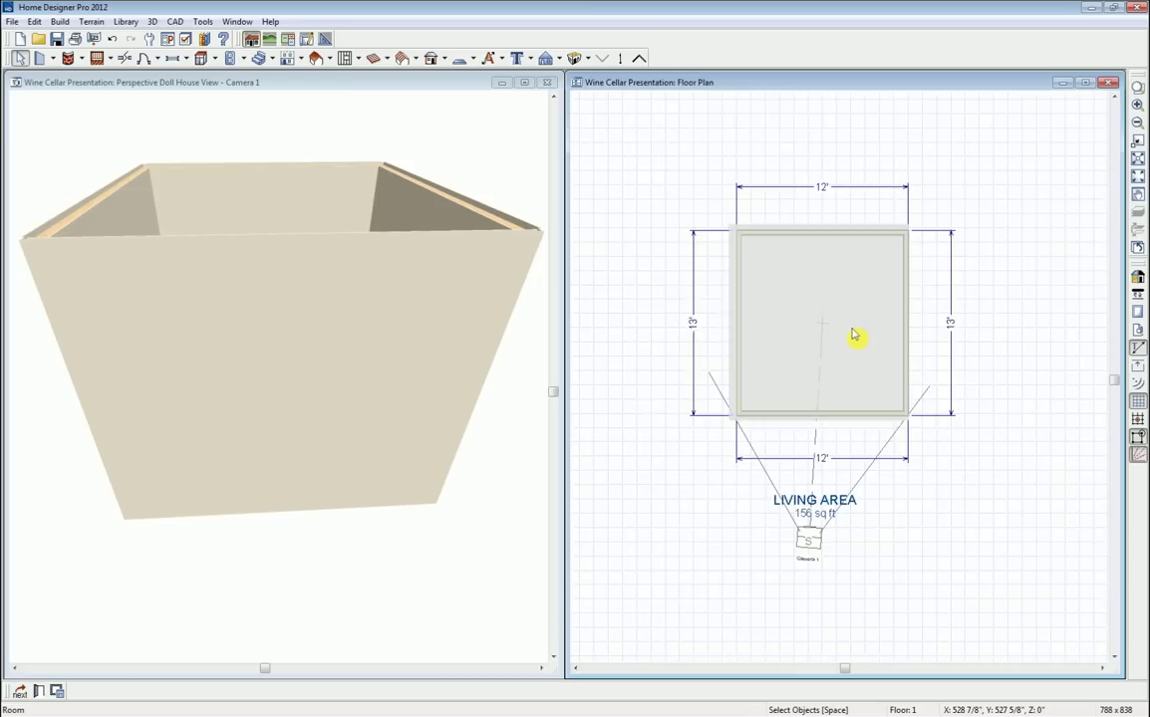
pyautogui.scroll(3, 853, 334)
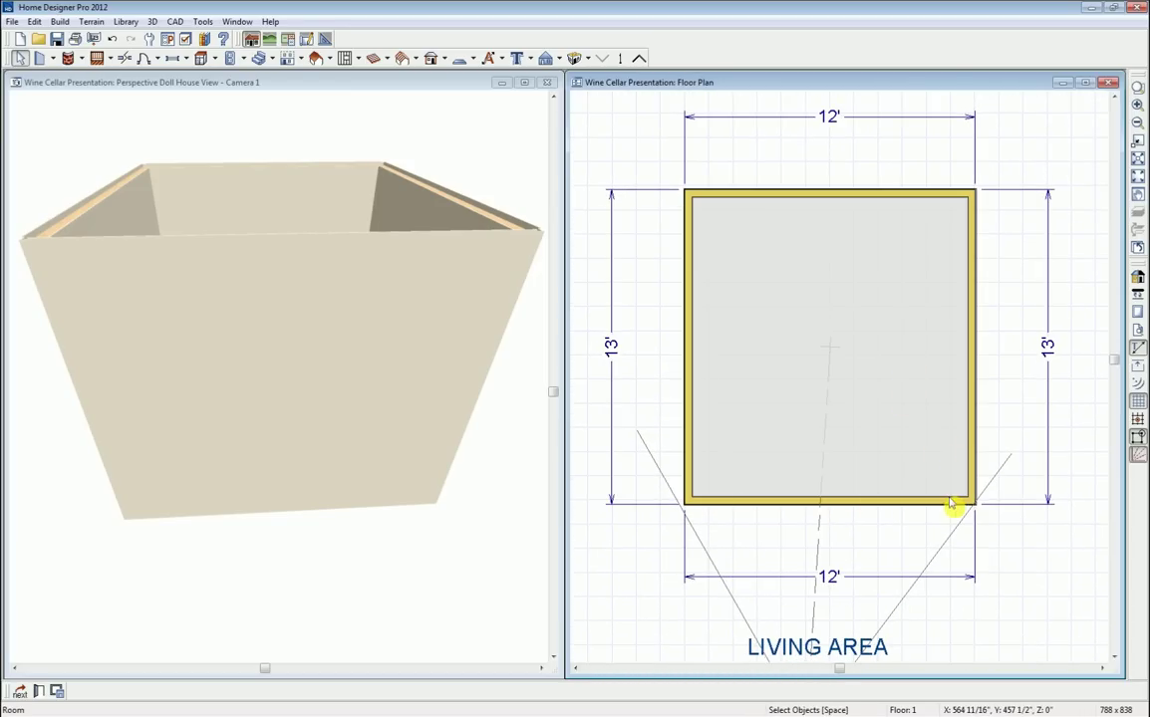
pyautogui.click(770, 503)
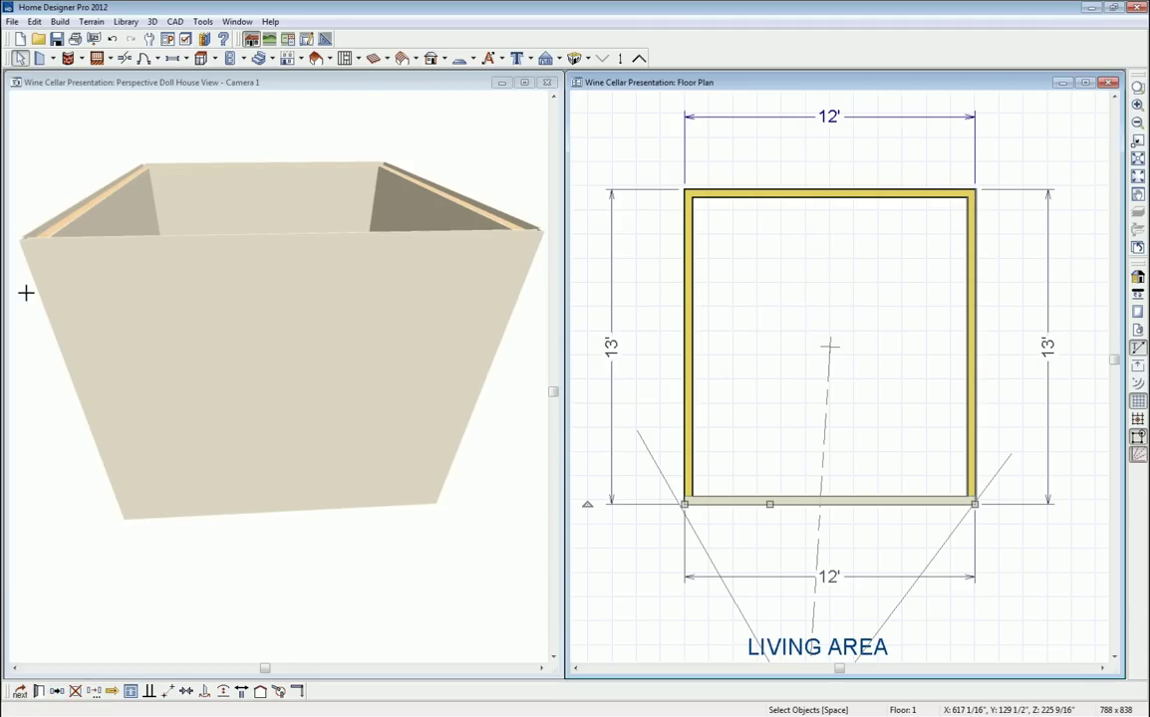
pyautogui.click(37, 691)
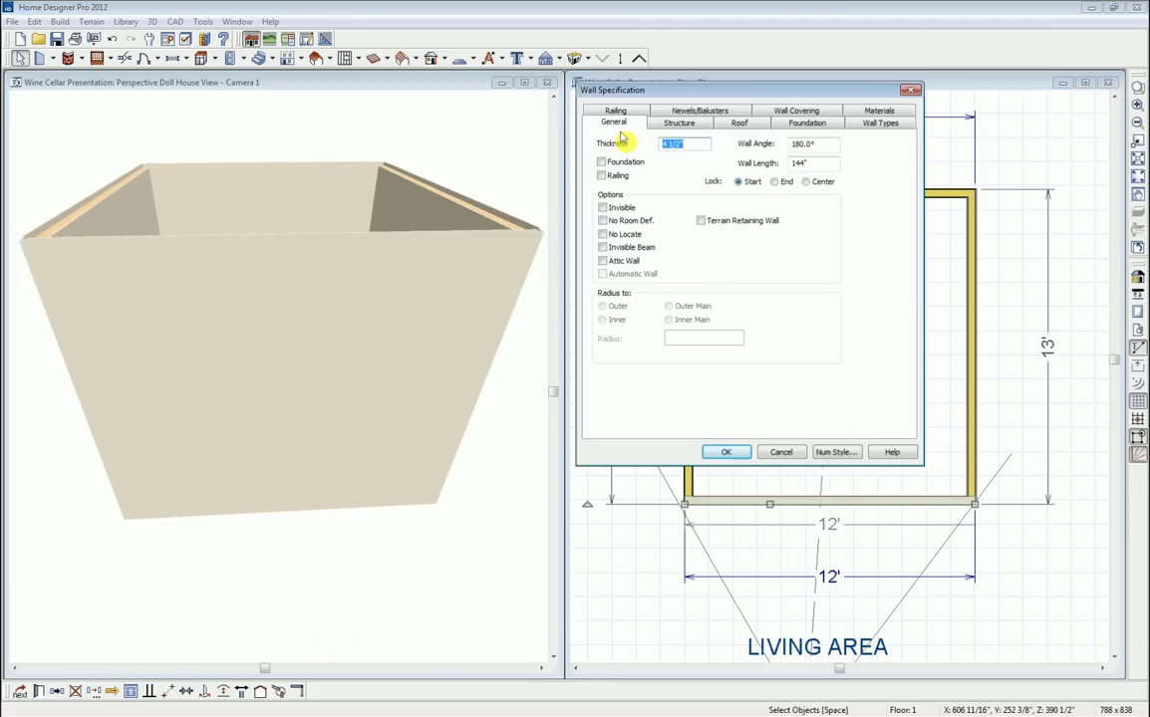
pyautogui.click(603, 208)
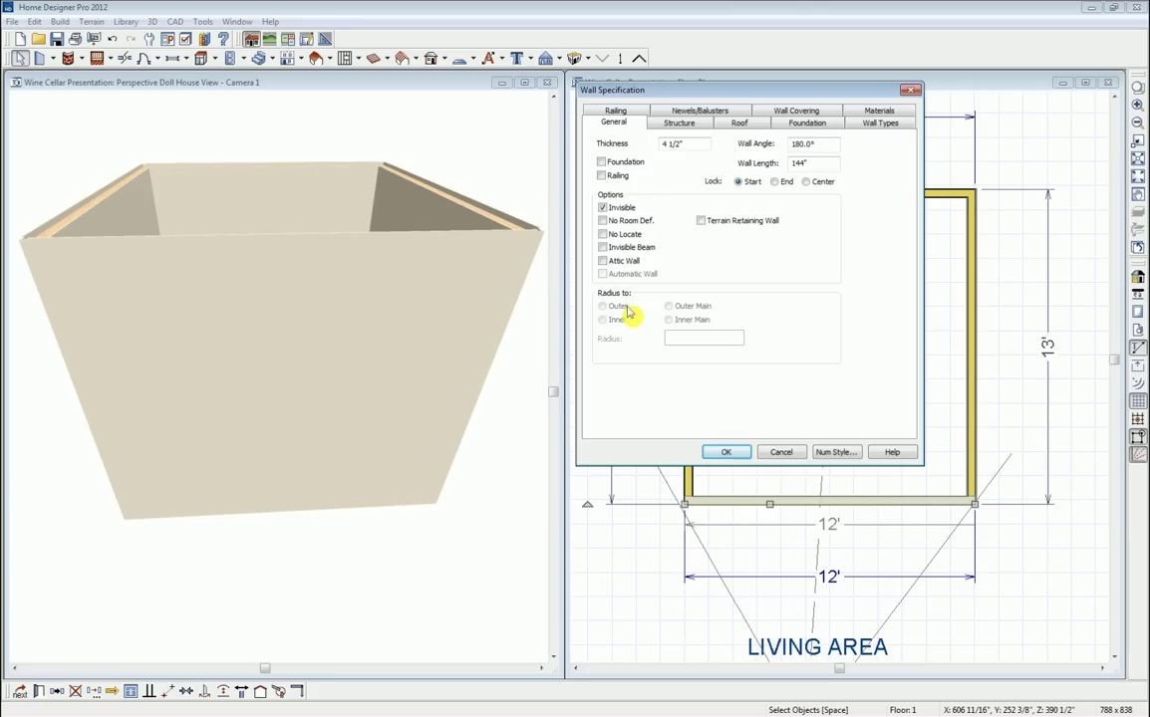
pyautogui.click(727, 453)
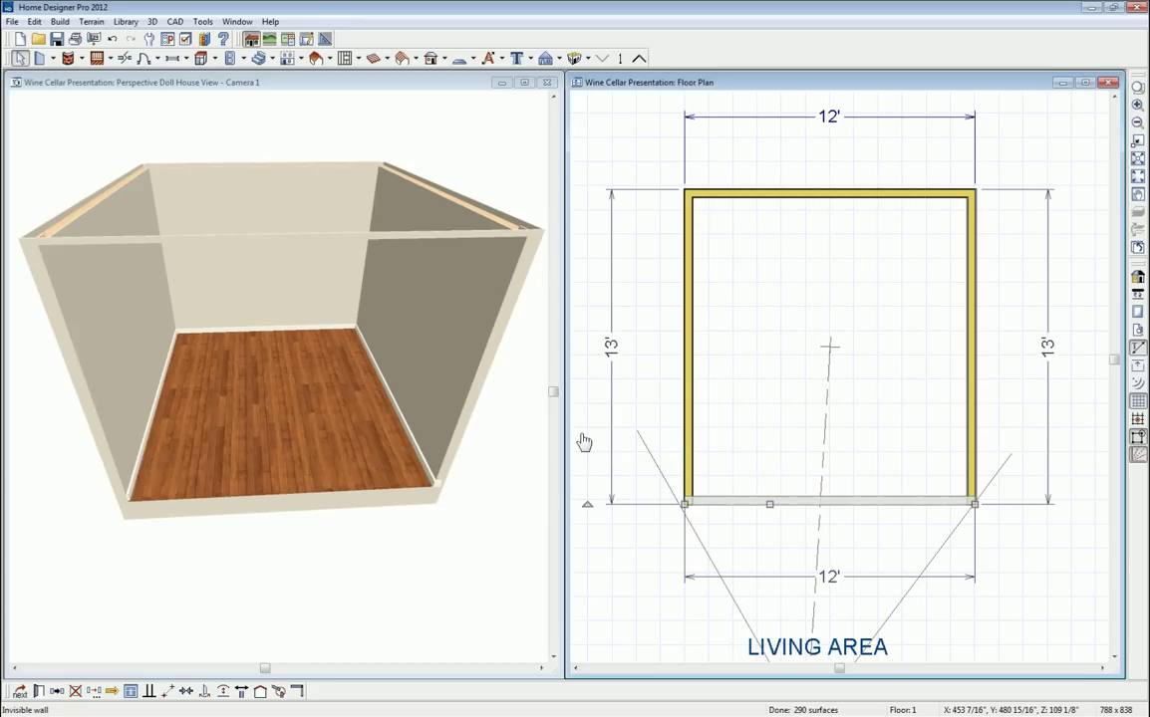
# Place a Doorway near the middle of the room's back wall in the doll house view.
pyautogui.click(69, 87)
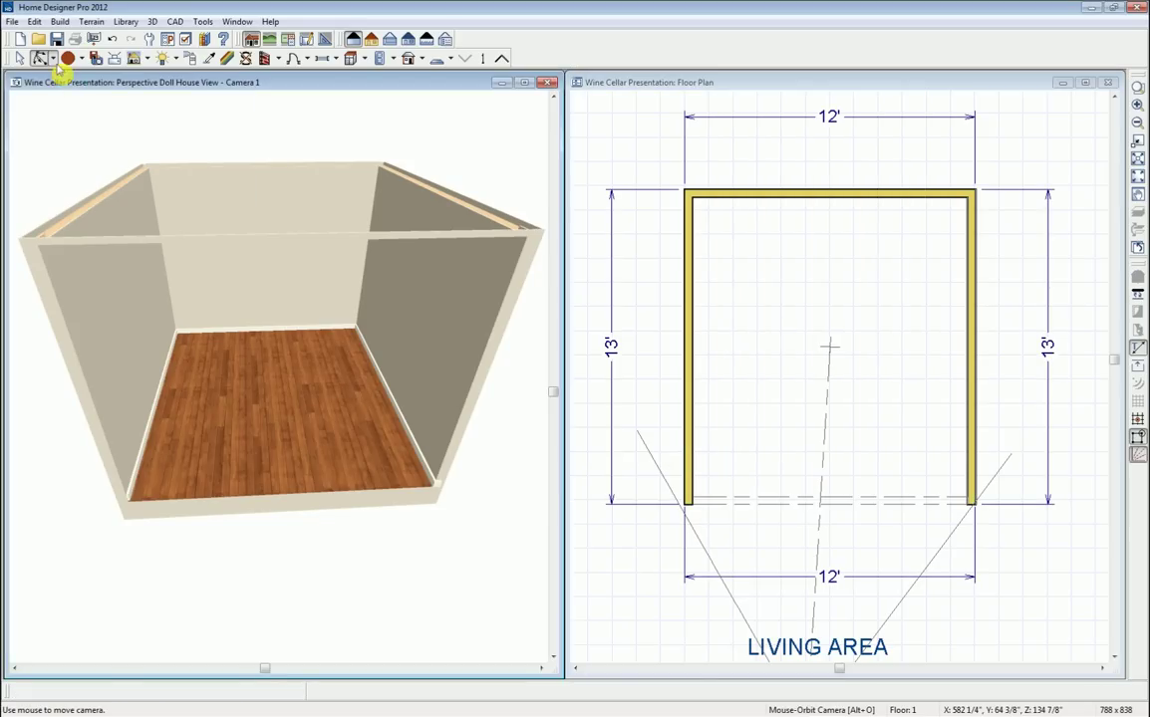
pyautogui.click(40, 58)
pyautogui.moveTo(257, 249); pyautogui.dragTo(270, 209)
pyautogui.scroll(5, 281, 275)
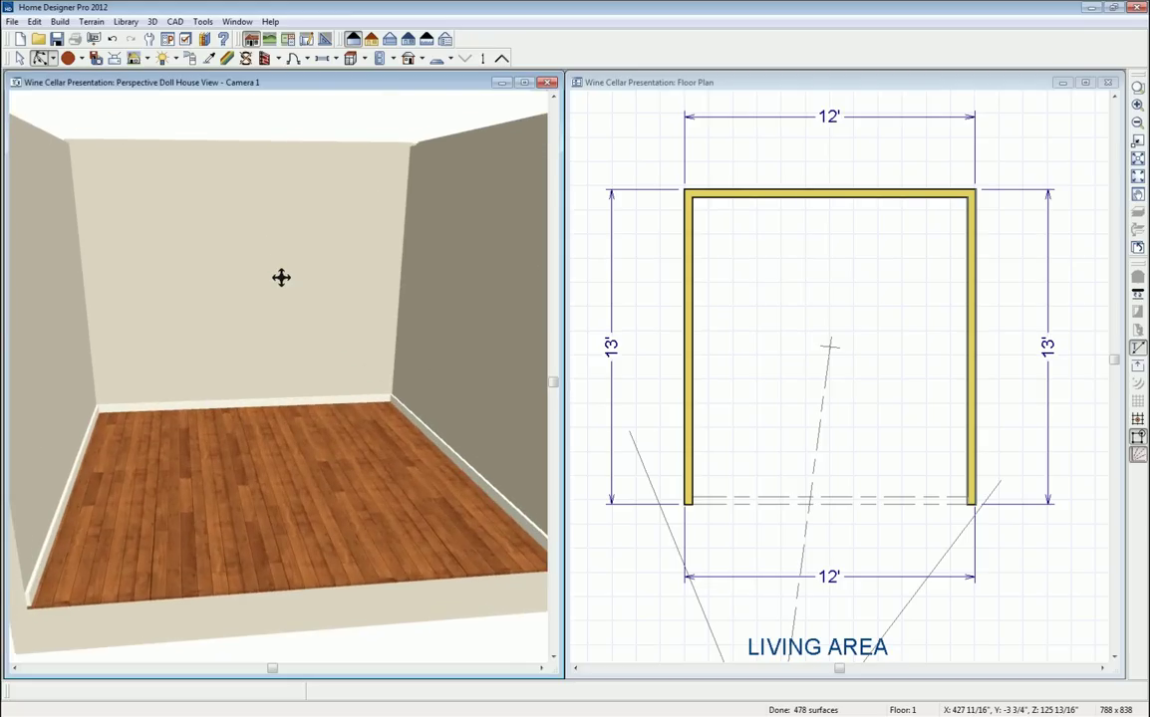
pyautogui.scroll(2, 282, 279)
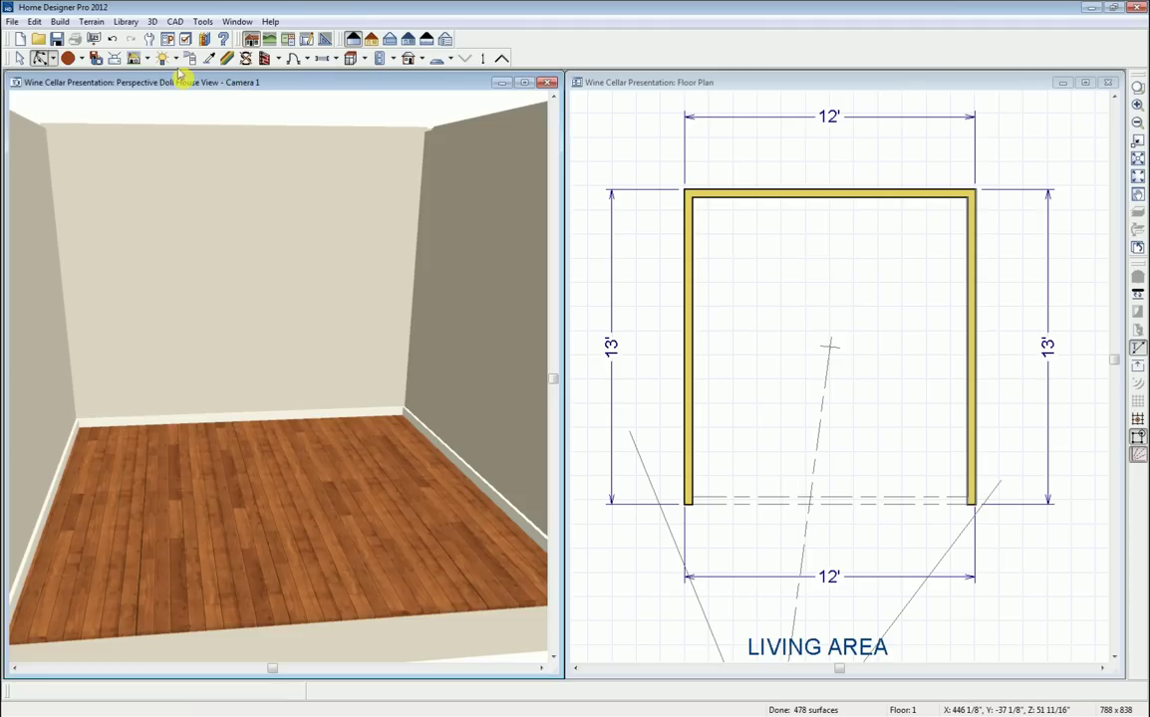
pyautogui.click(309, 59)
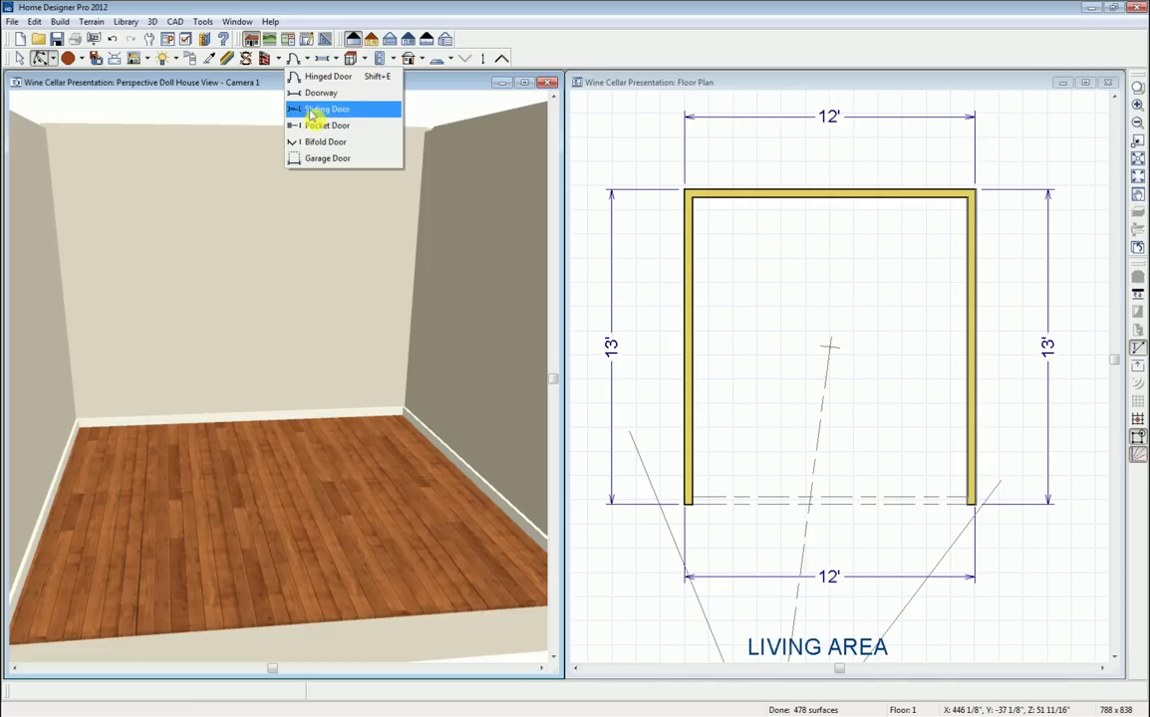
pyautogui.click(324, 96)
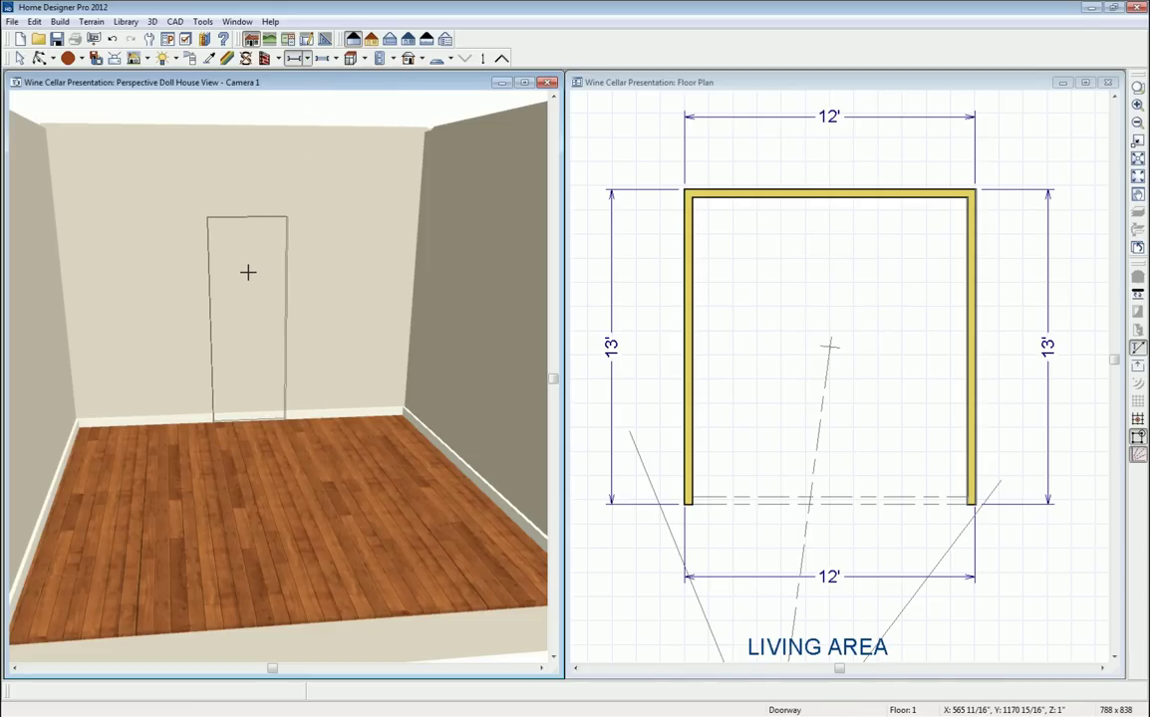
pyautogui.click(249, 272)
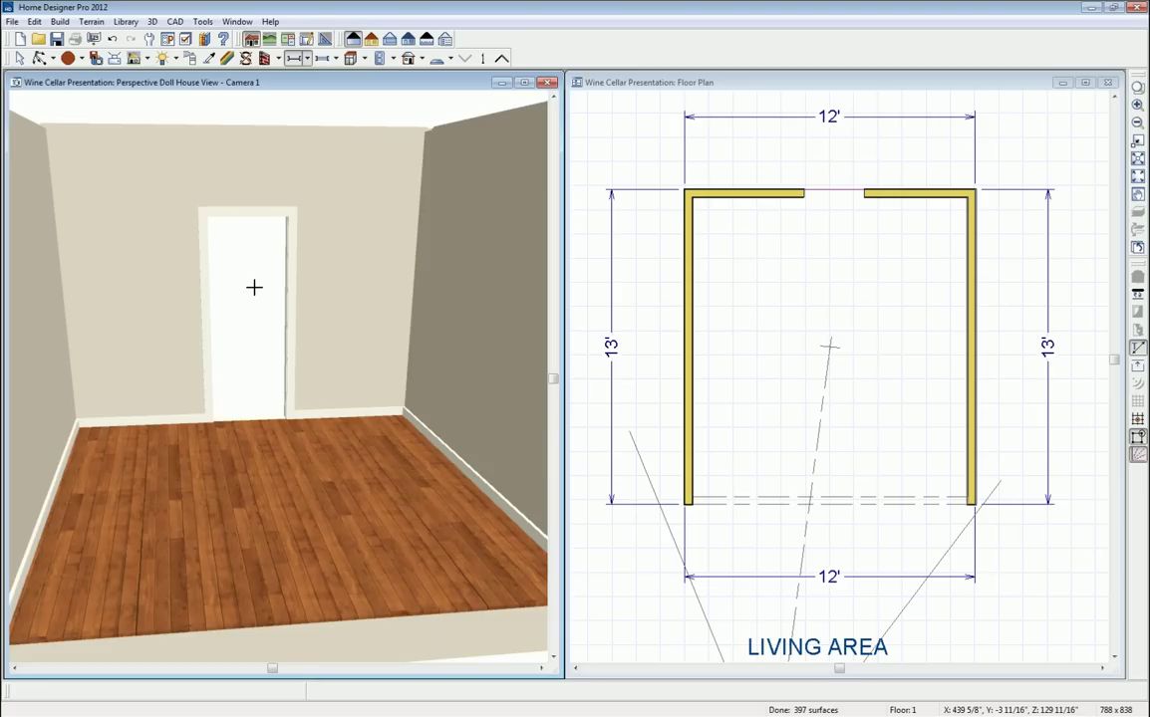
# Widen the doorway to about 39" by its right edge and shift it left along the back wall.
pyautogui.press('space')
pyautogui.click(295, 341)
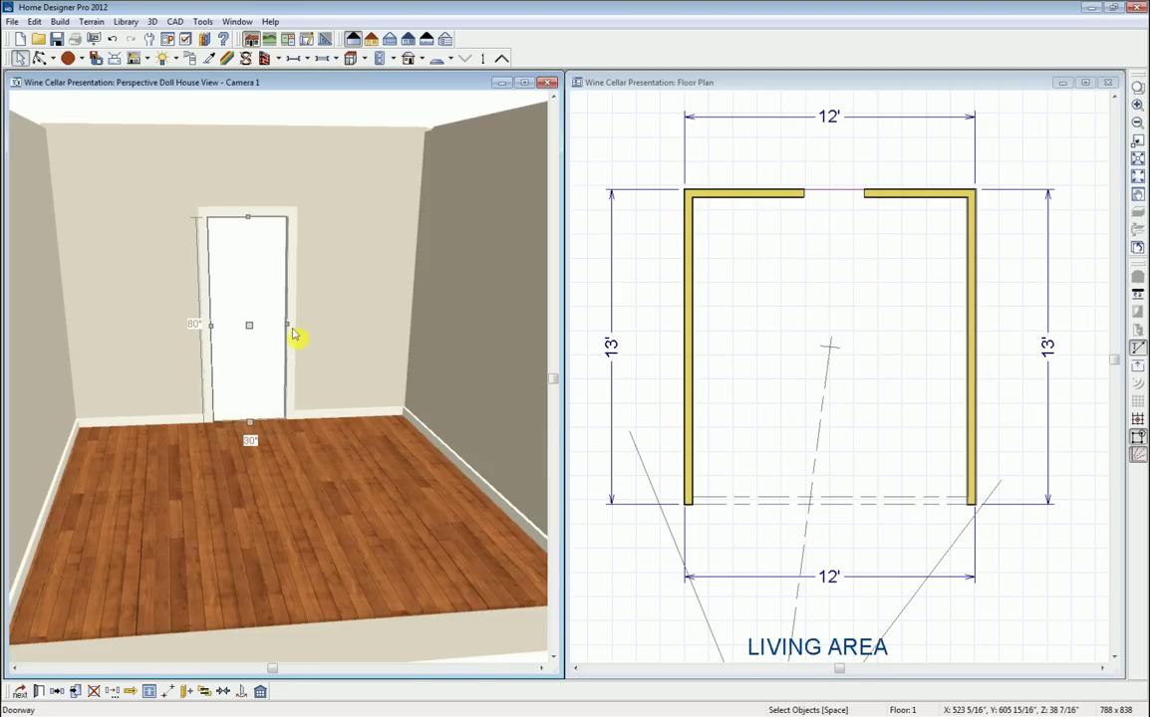
pyautogui.moveTo(289, 322); pyautogui.dragTo(324, 349)
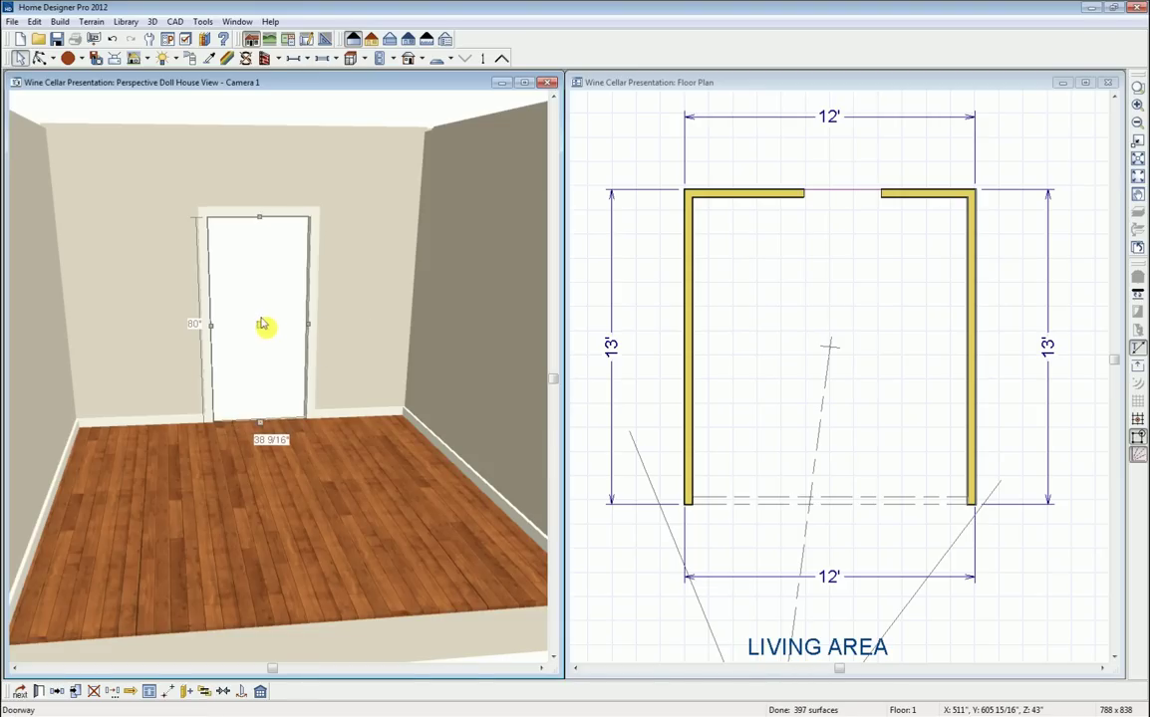
pyautogui.moveTo(259, 325); pyautogui.dragTo(219, 327)
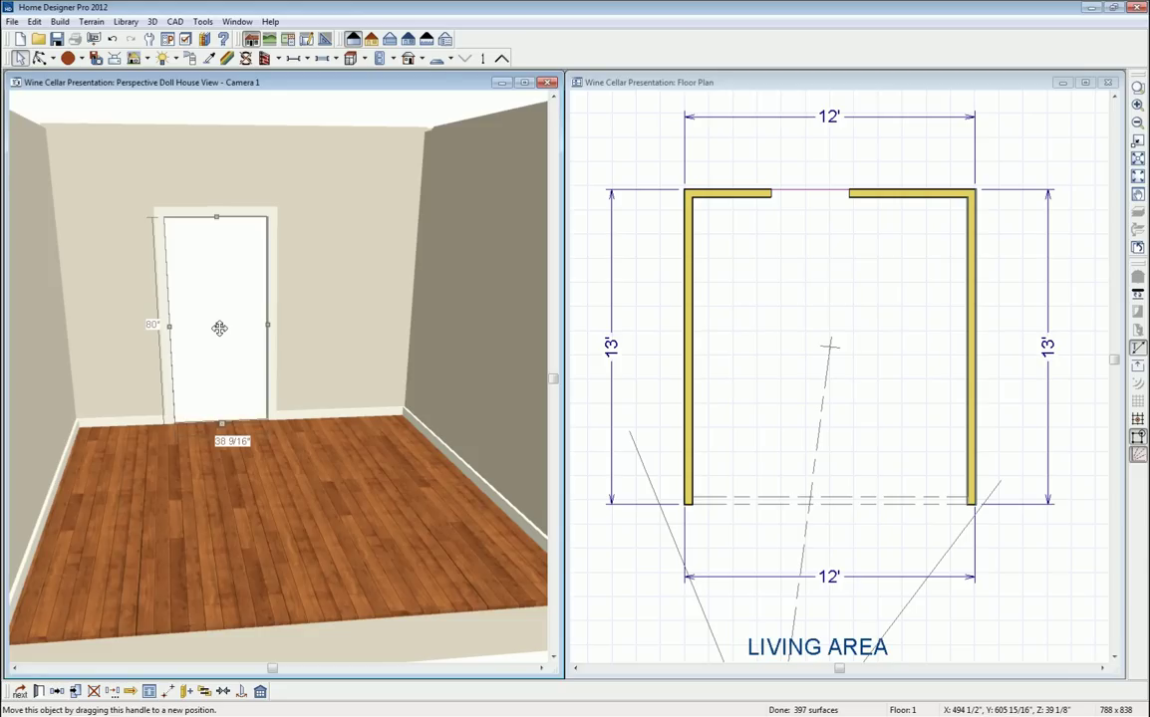
# Set the doorway's width to 5' in its door specification.
pyautogui.doubleClick(274, 310)
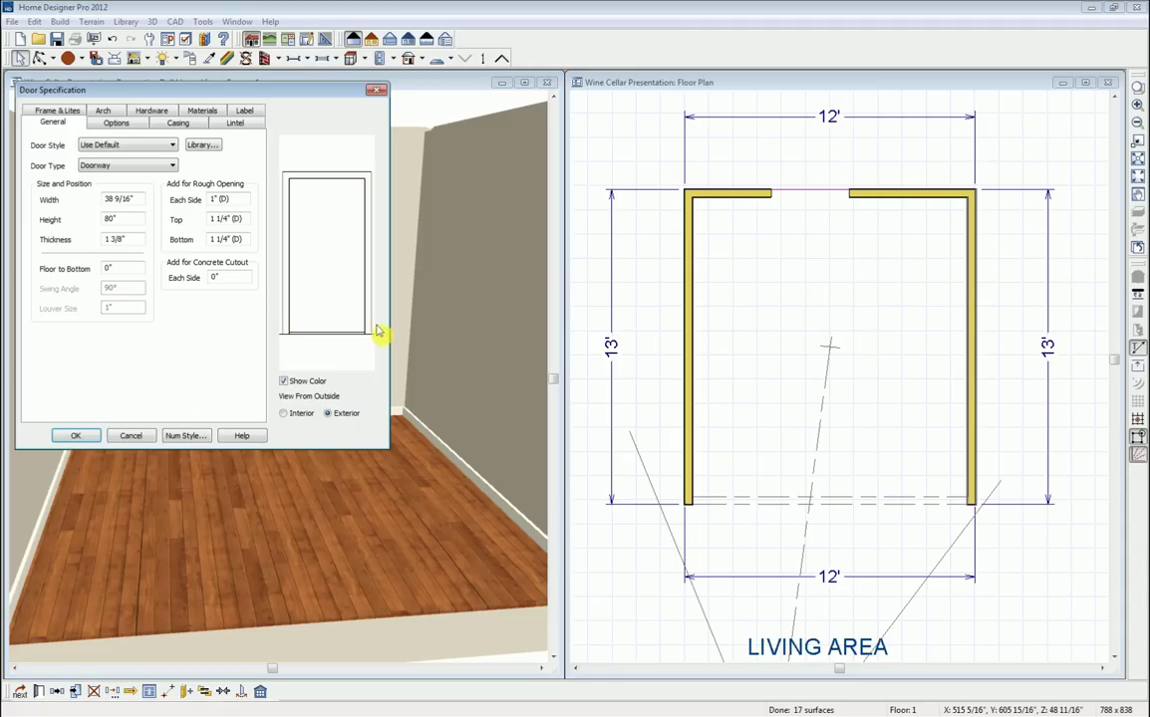
pyautogui.moveTo(280, 96); pyautogui.dragTo(313, 128)
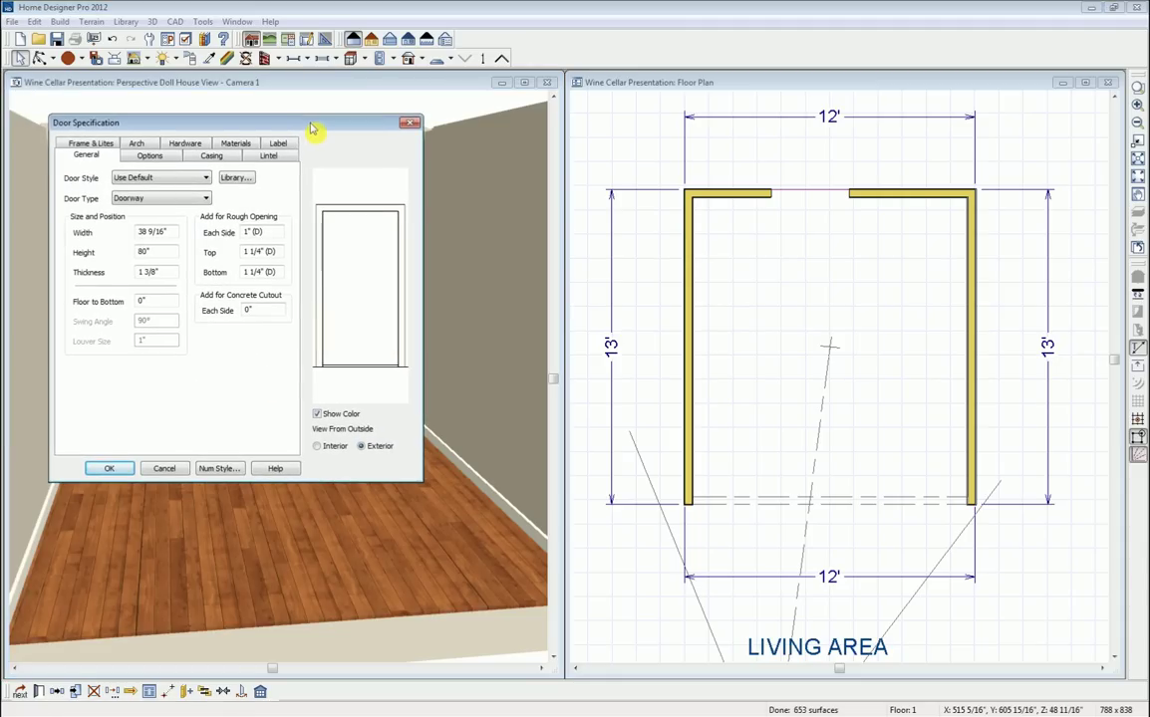
pyautogui.moveTo(159, 231); pyautogui.dragTo(135, 237)
pyautogui.write("5'")
pyautogui.press('Tab')
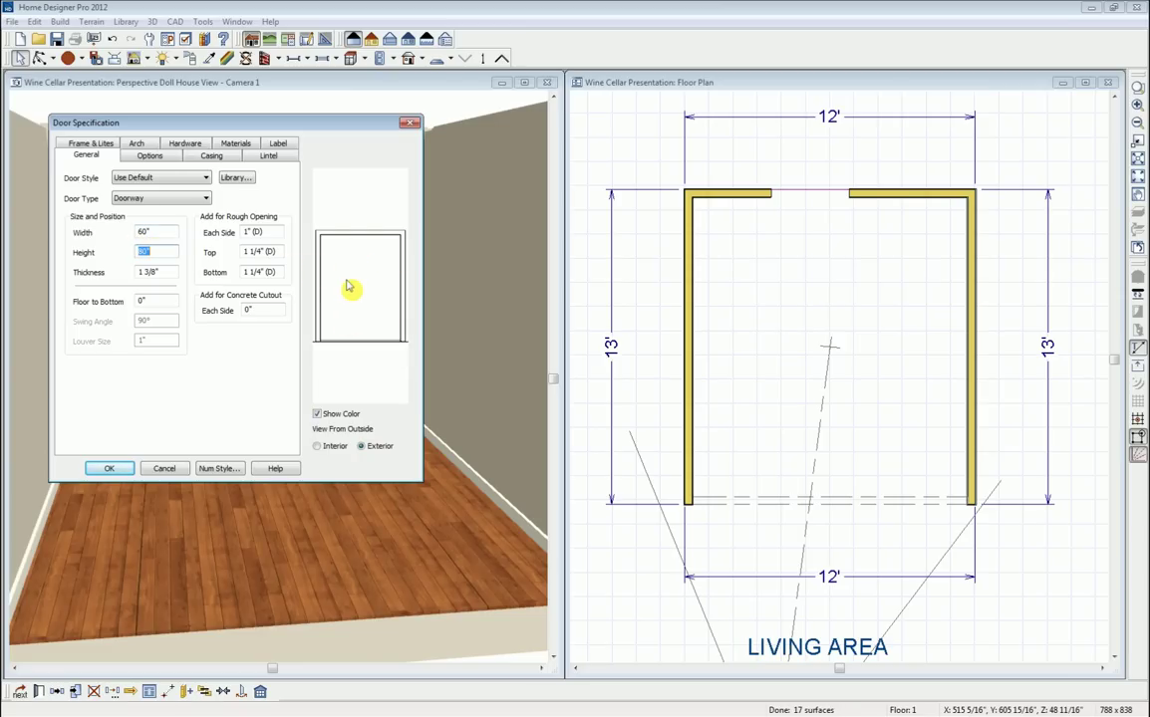
# Give the doorway a Round Top arch.
pyautogui.click(142, 147)
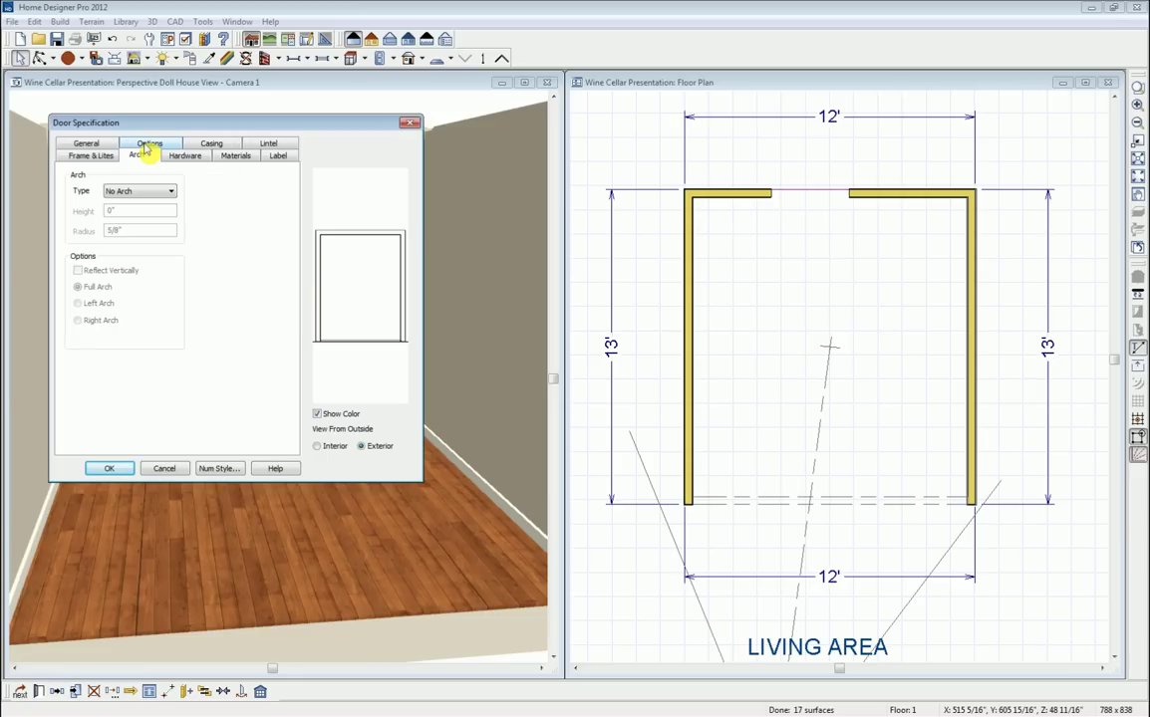
pyautogui.click(172, 192)
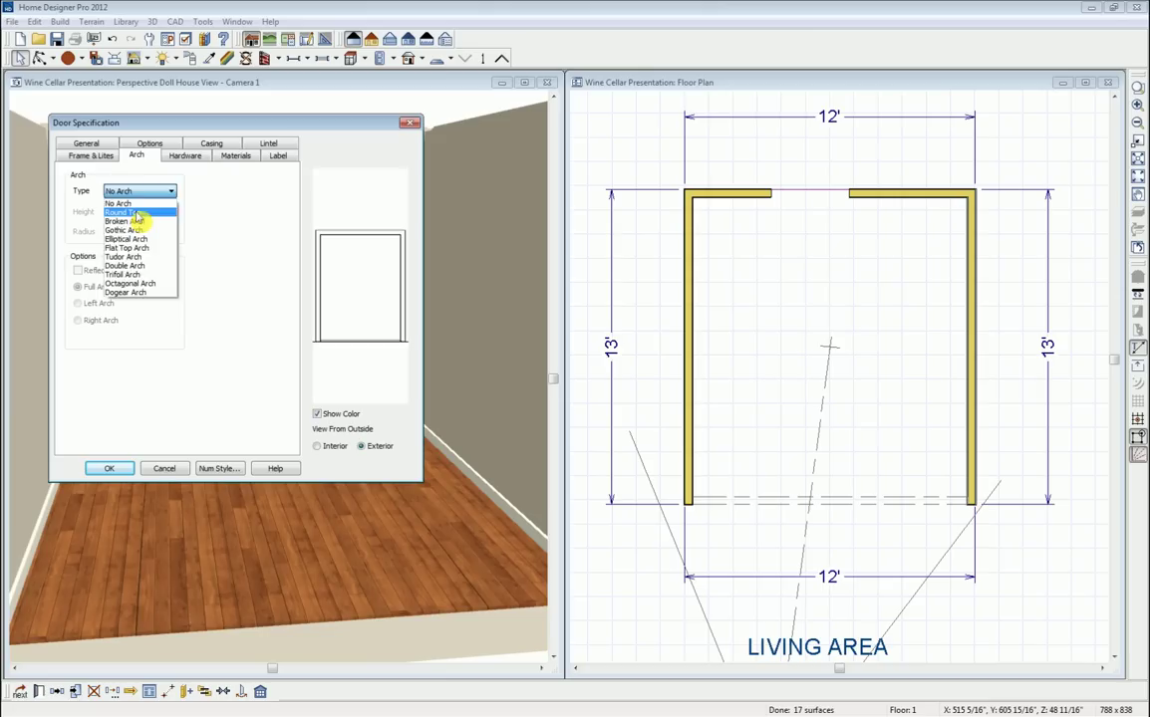
pyautogui.click(138, 214)
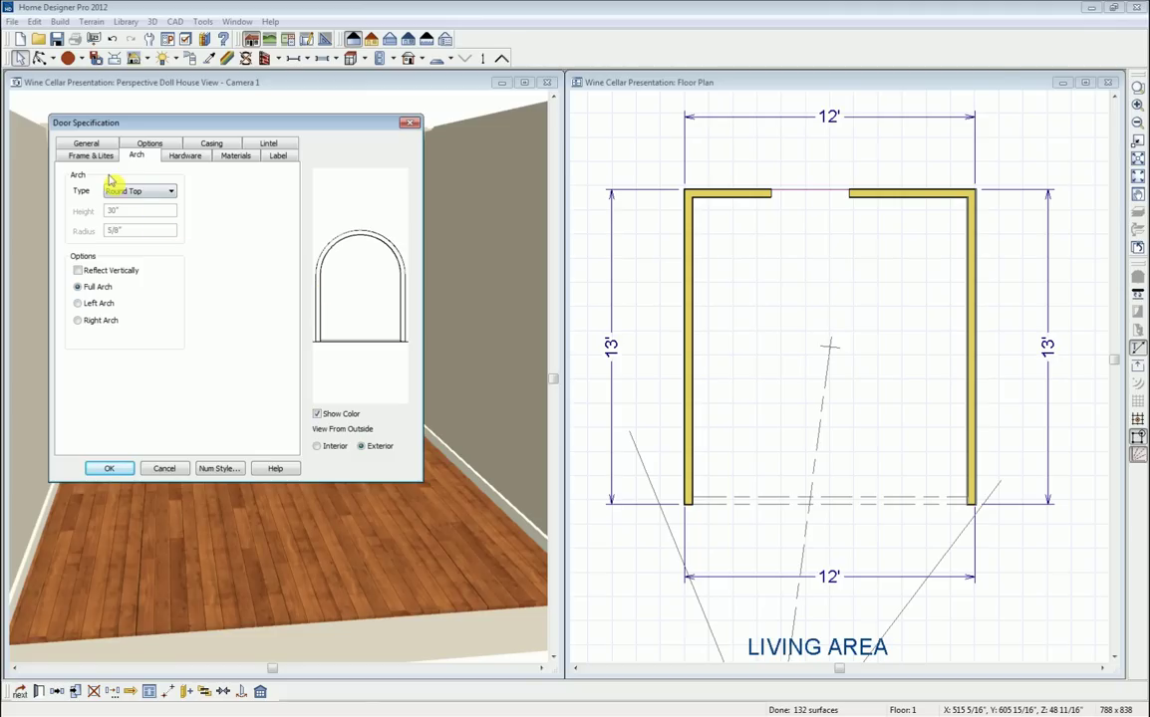
# Suppress the doorway's exterior casing and set its interior casing to 1 1/2" wide with a 0" reveal.
pyautogui.click(211, 145)
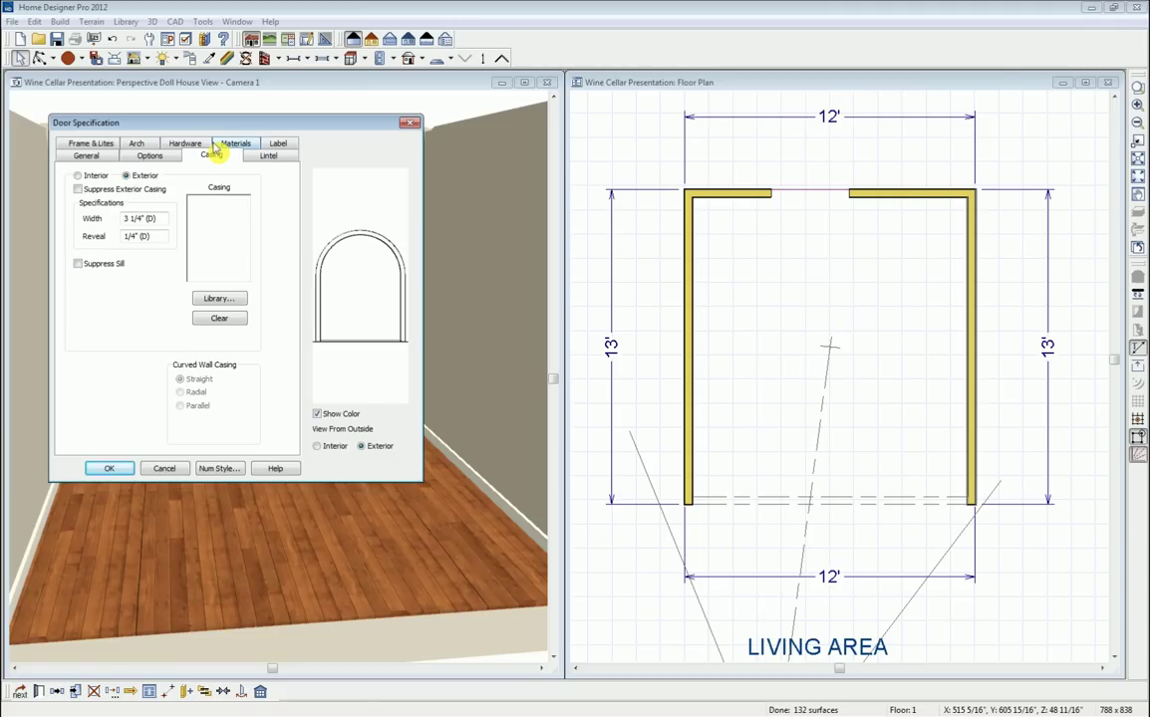
pyautogui.click(79, 189)
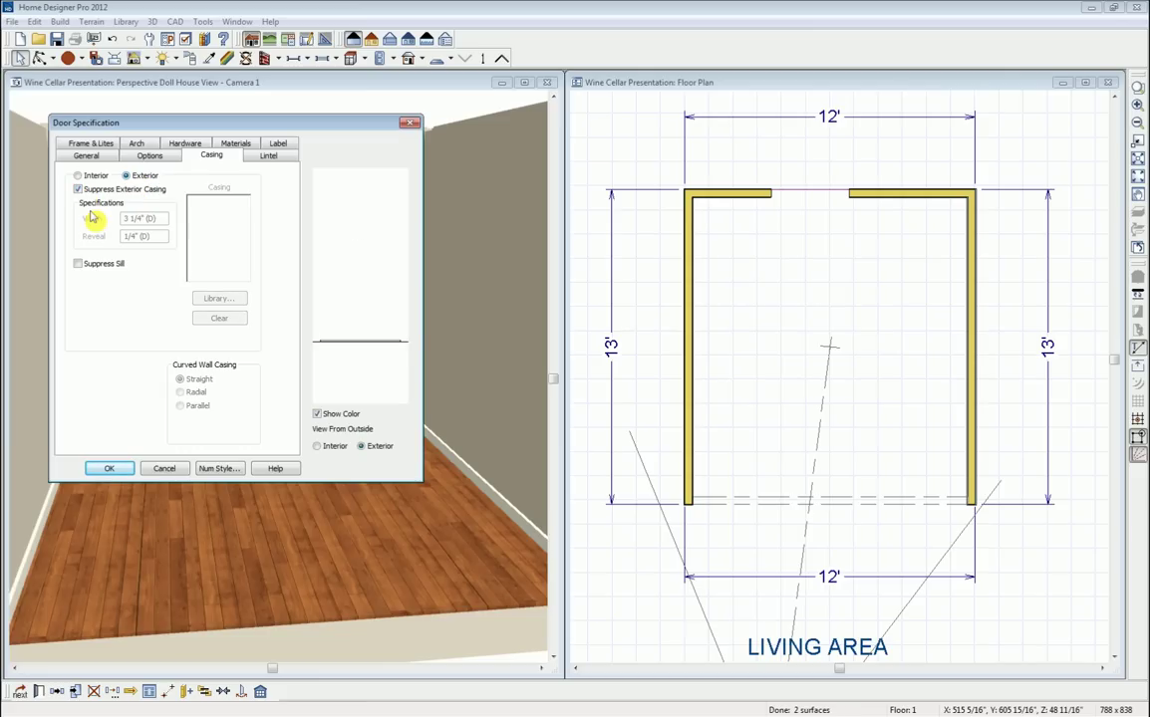
pyautogui.click(78, 175)
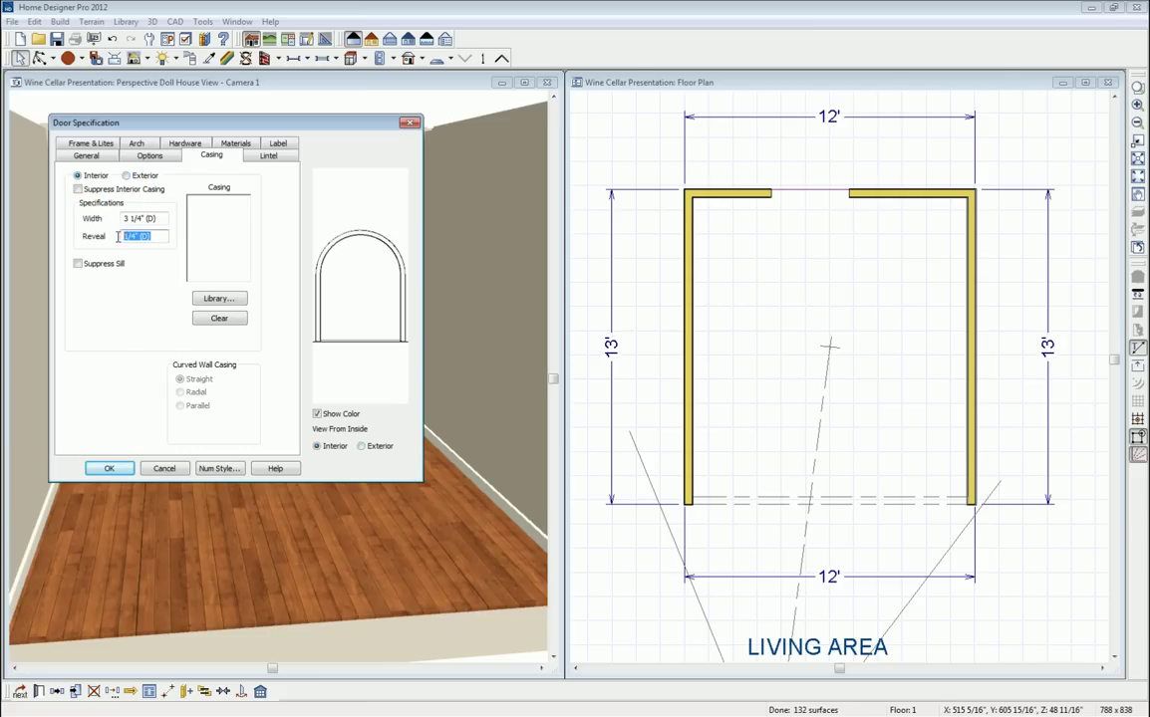
pyautogui.write('0')
pyautogui.moveTo(159, 224); pyautogui.dragTo(120, 223)
pyautogui.write('1')
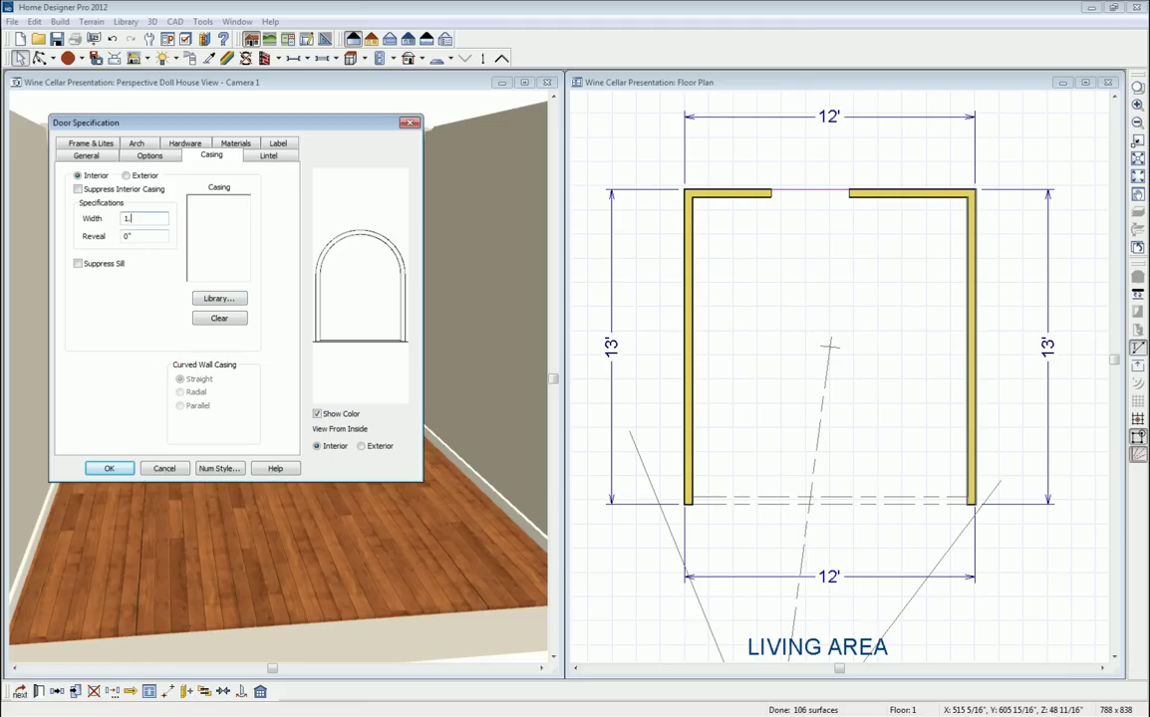
pyautogui.write('.5')
pyautogui.press('Tab')
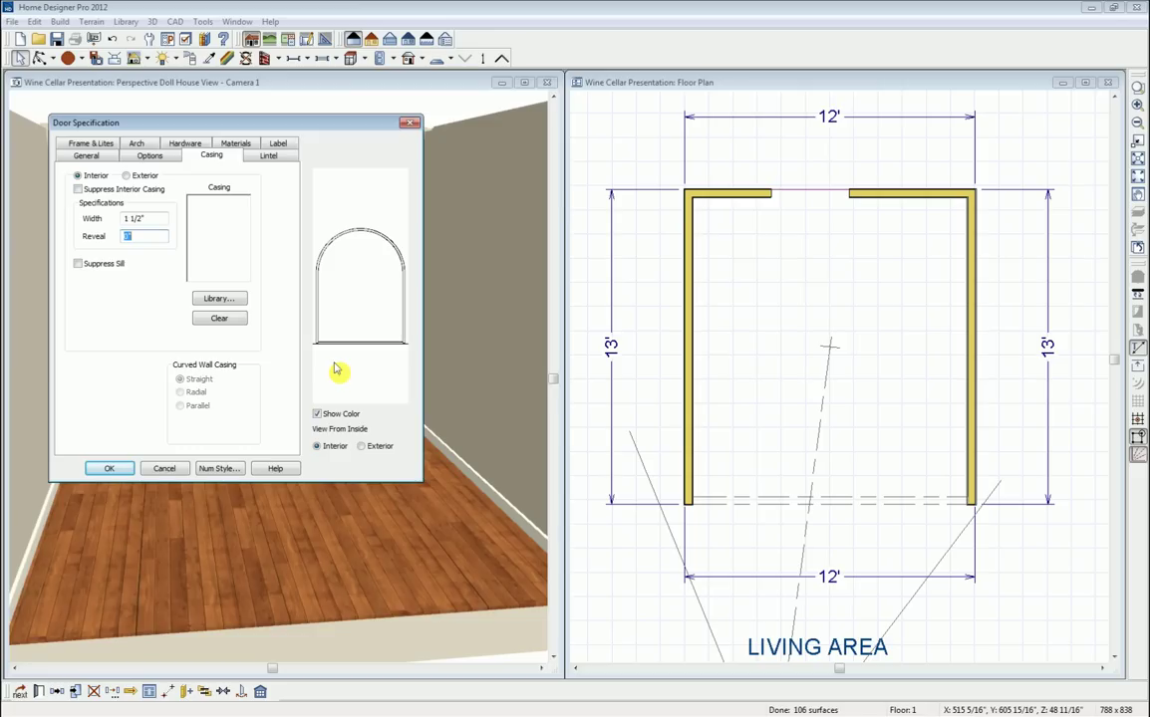
pyautogui.click(109, 469)
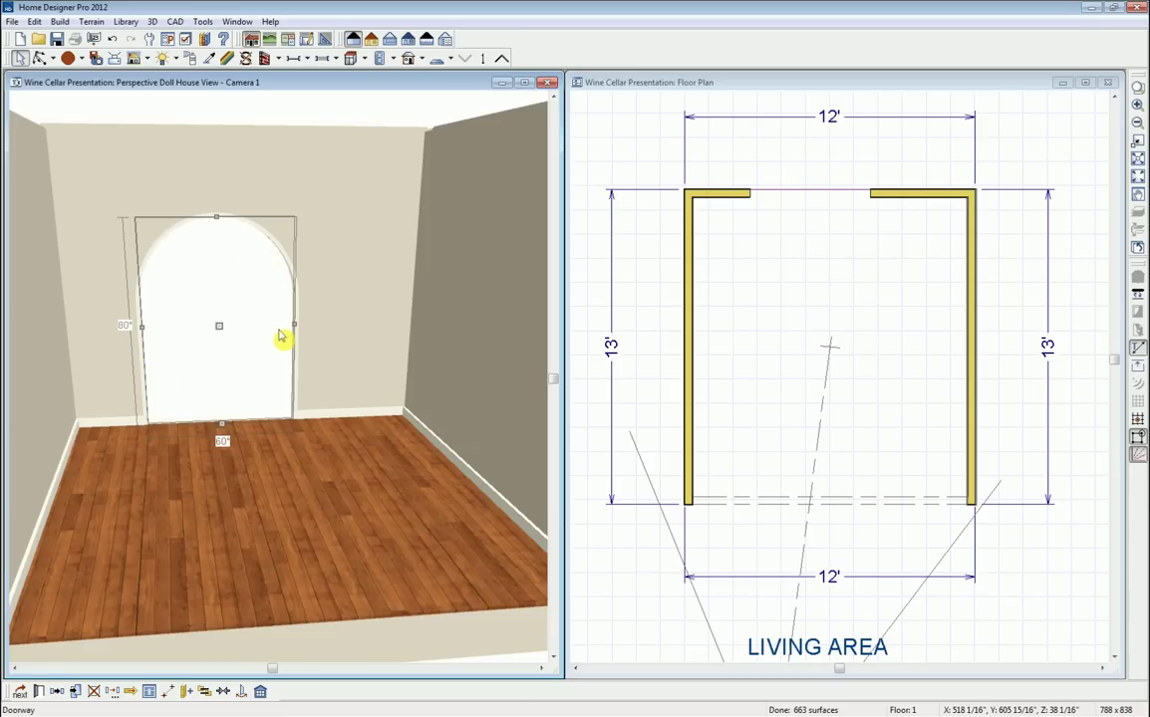
# Center the round-top doorway along the room's back wall.
pyautogui.click(221, 694)
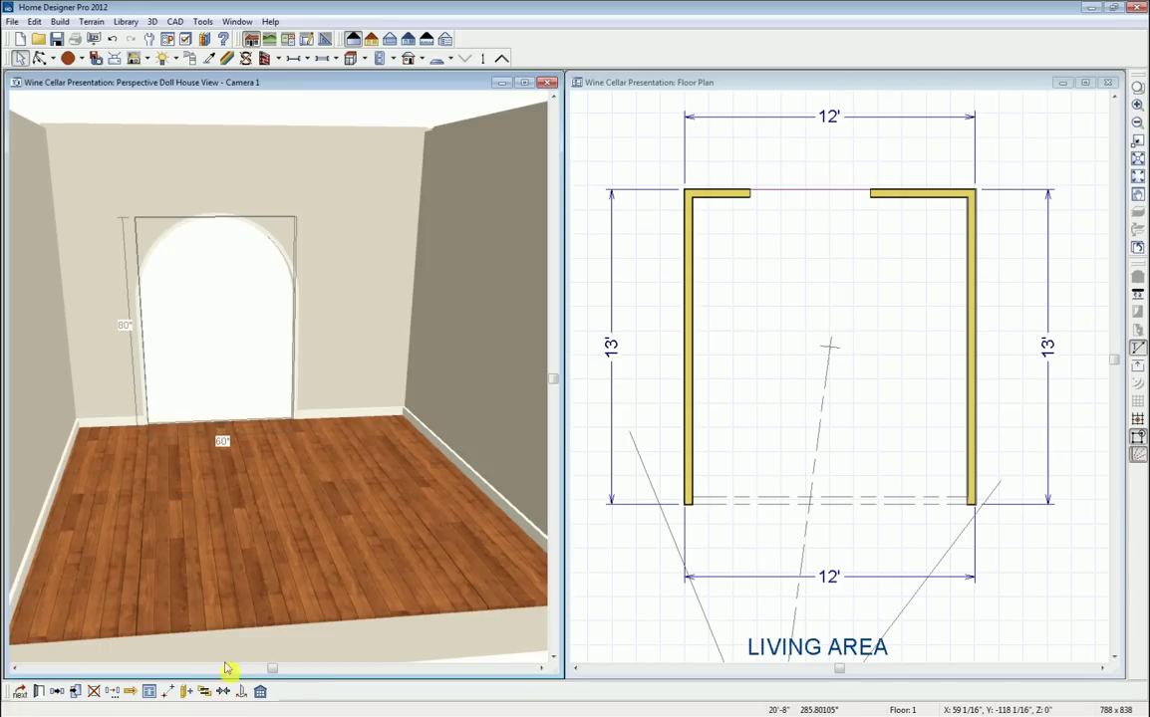
pyautogui.click(264, 467)
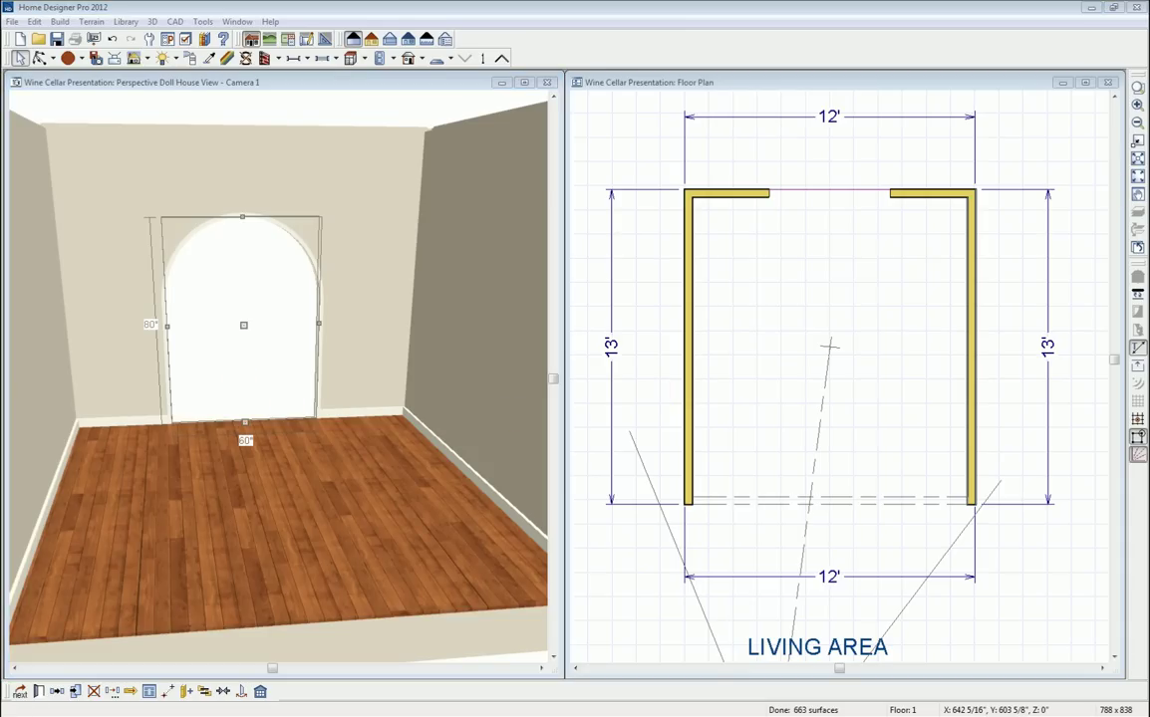
# Examine the Wine Cellar Winner reference photo for the arched niche and the racks around it.
pyautogui.moveTo(1149, 137); pyautogui.dragTo(990, 175)
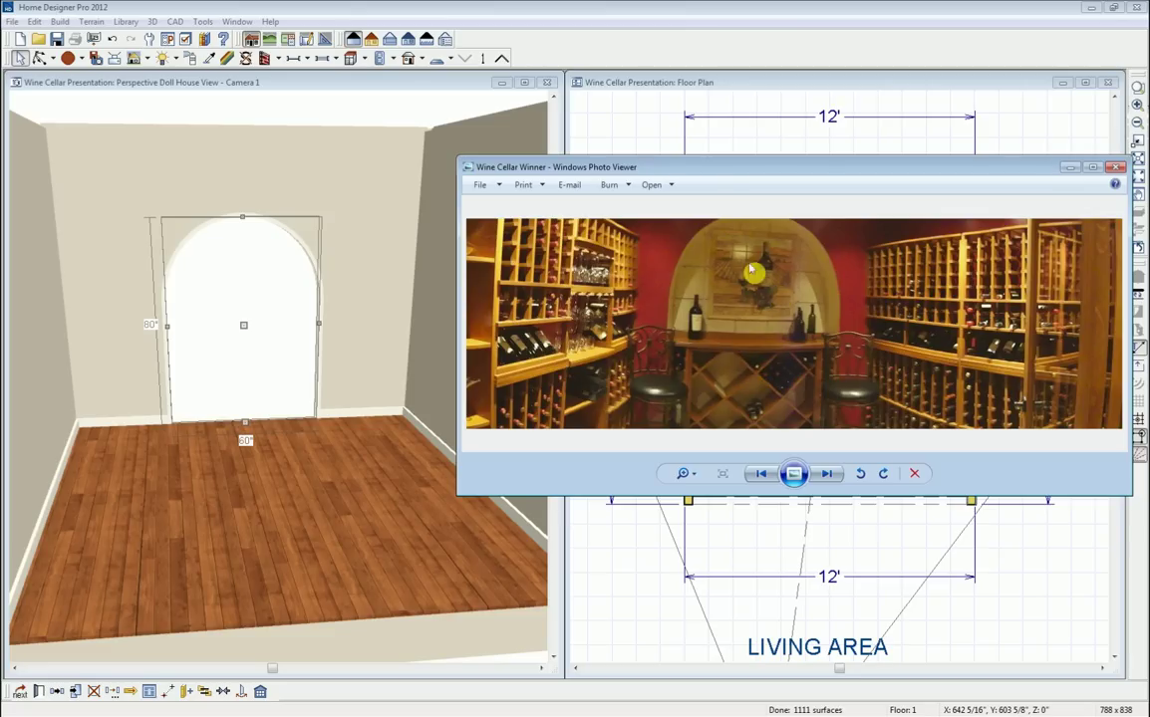
pyautogui.moveTo(685, 171); pyautogui.dragTo(1149, 100)
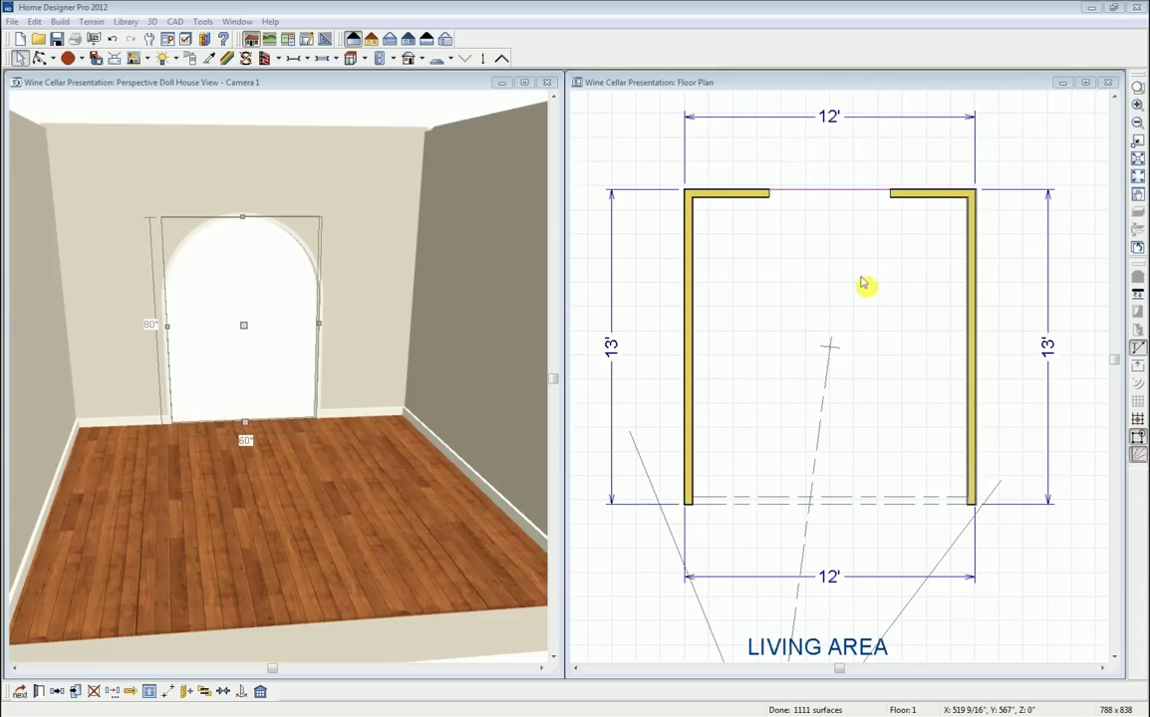
# Reposition the doll house camera so that it faces the back wall and doorway straight on.
pyautogui.click(639, 88)
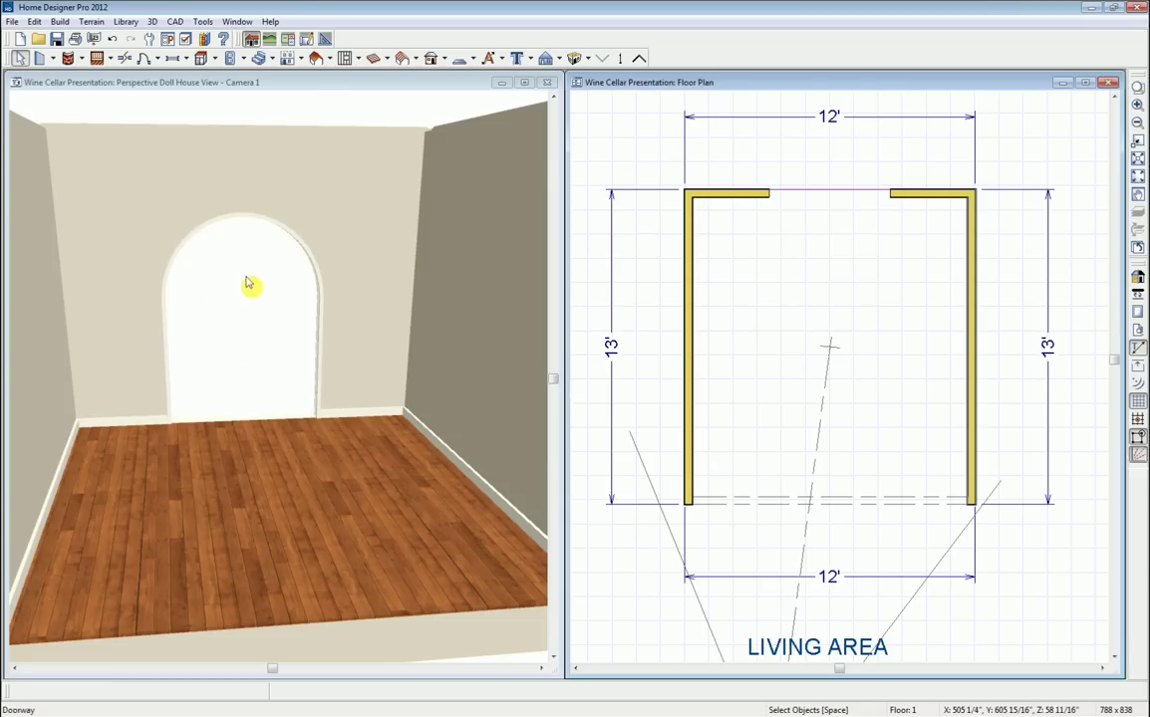
pyautogui.click(204, 82)
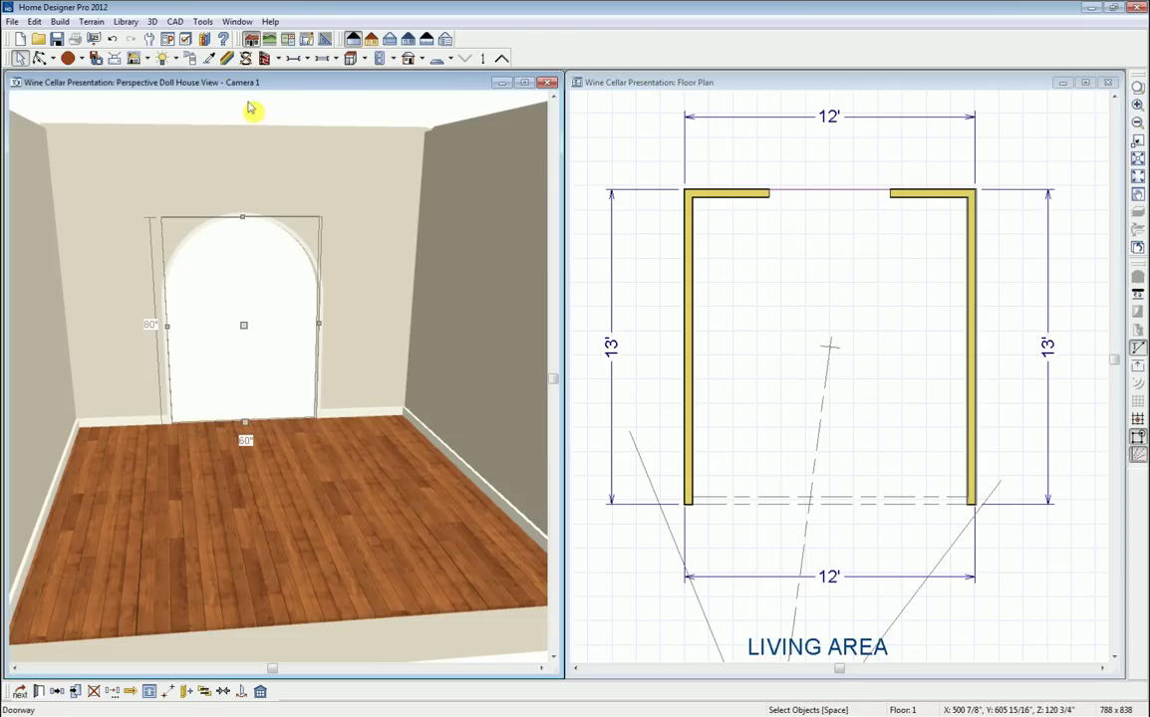
pyautogui.click(40, 58)
pyautogui.moveTo(137, 303); pyautogui.dragTo(234, 369)
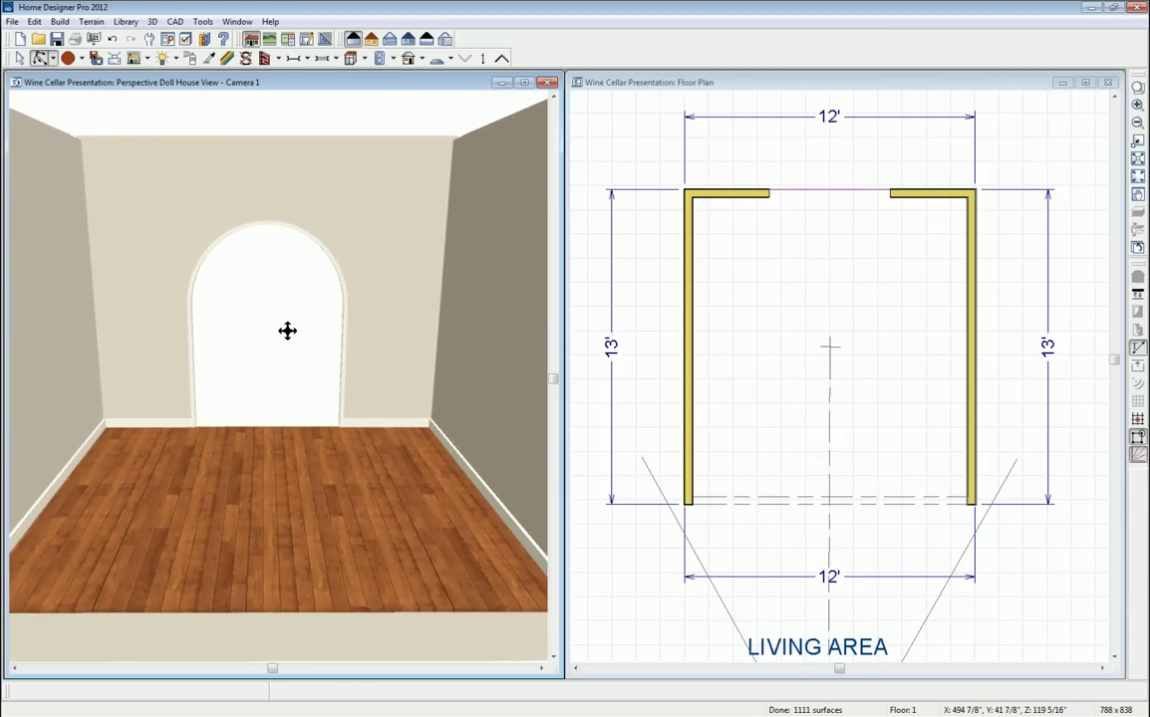
# Place a cabinet Partition in the floor plan near the room's back left corner.
pyautogui.click(670, 87)
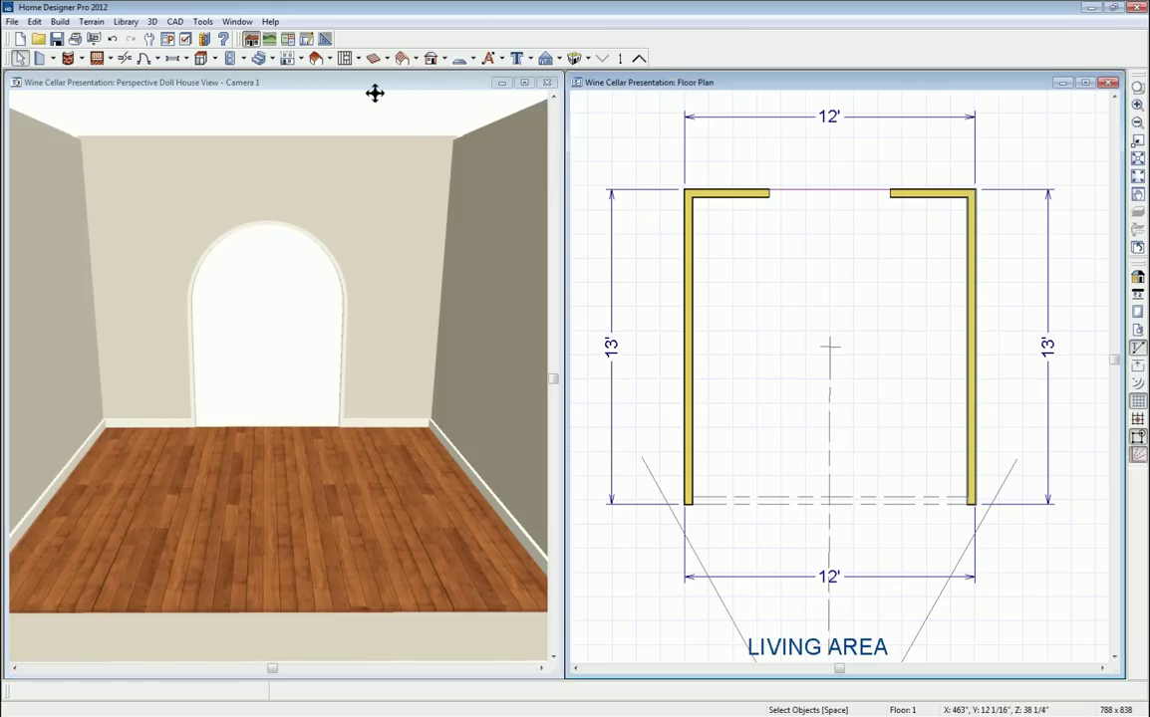
pyautogui.click(215, 62)
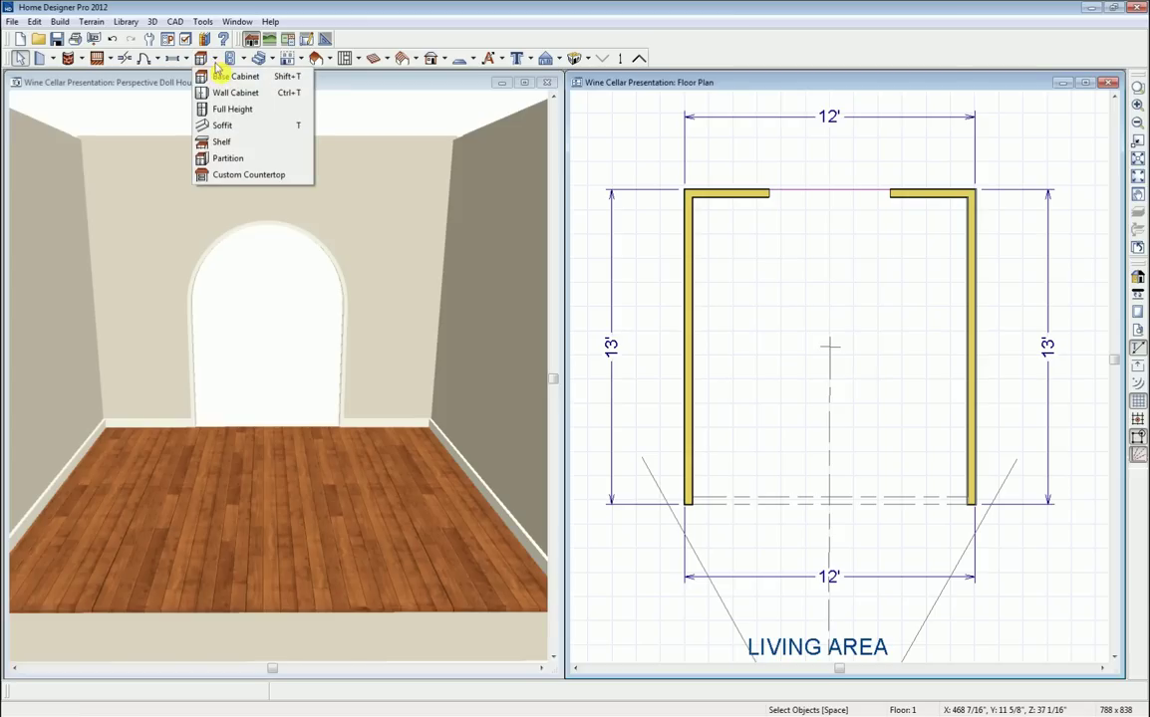
pyautogui.click(226, 159)
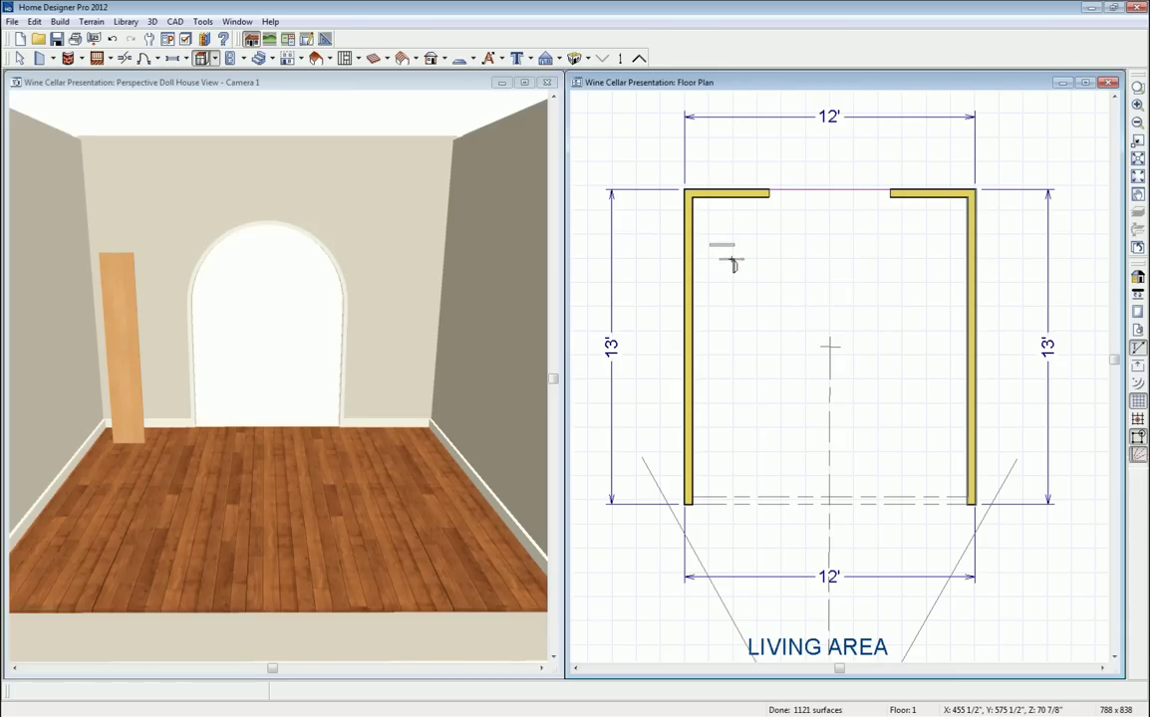
pyautogui.press('space')
pyautogui.scroll(3, 727, 255)
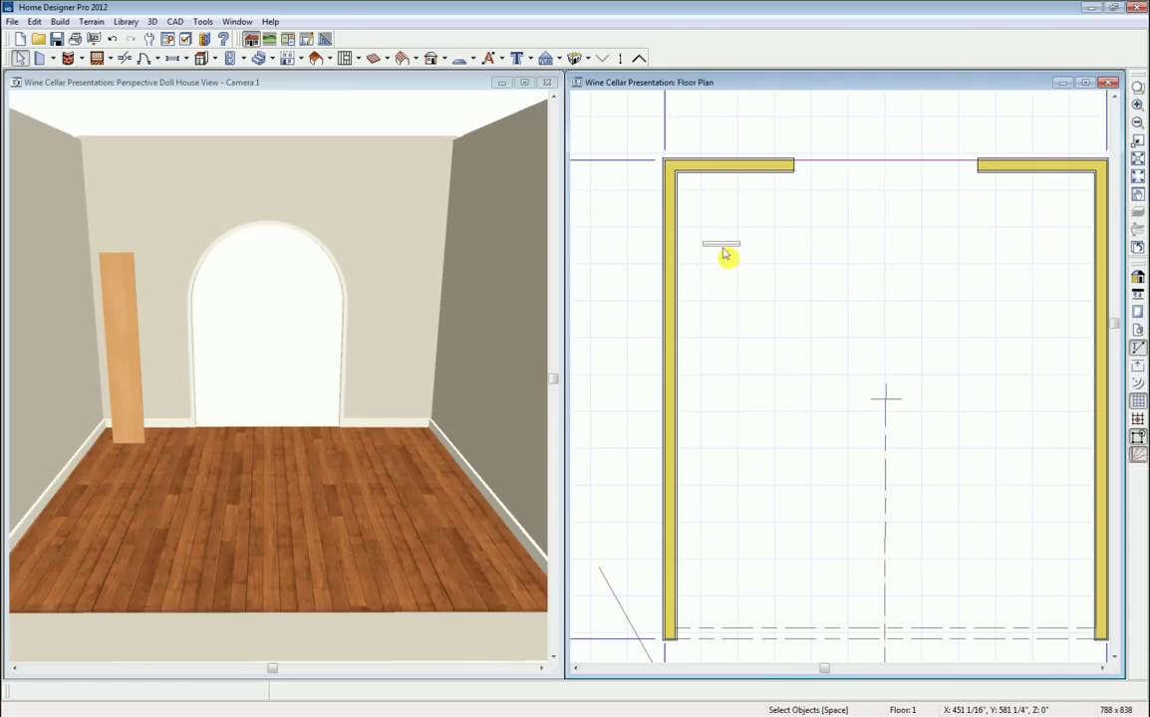
# Move the partition in the floor plan to just in front of the middle of the doorway.
pyautogui.click(720, 244)
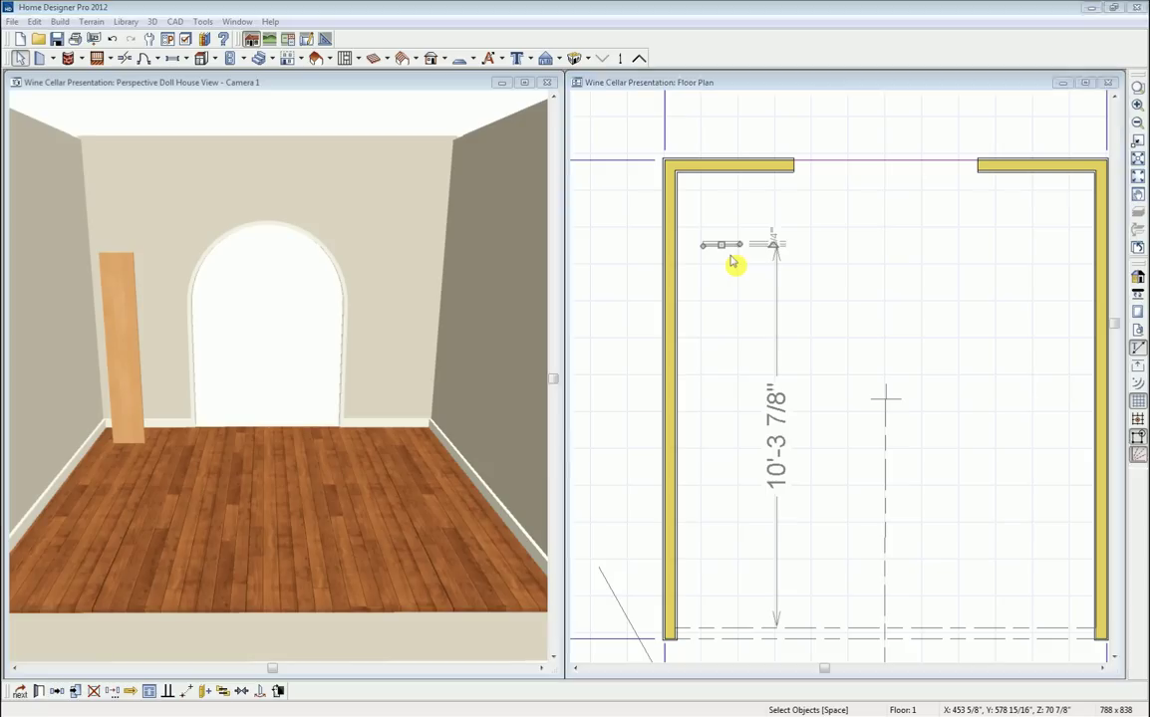
pyautogui.click(731, 261)
pyautogui.click(723, 244)
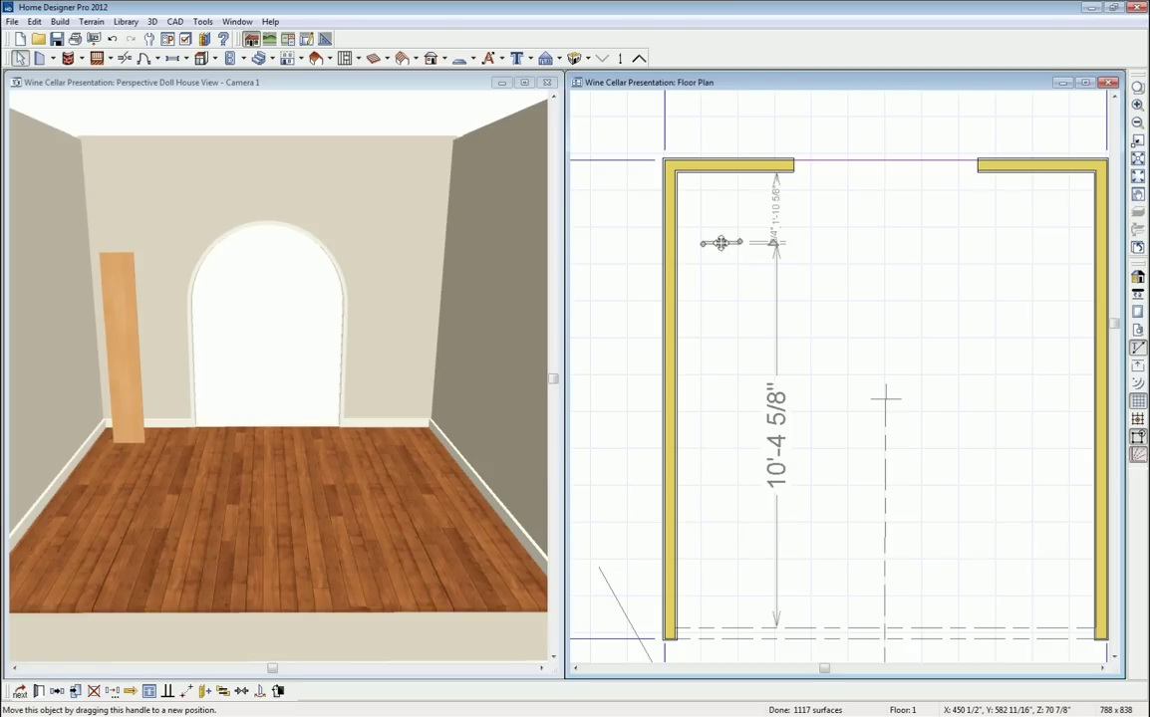
pyautogui.moveTo(720, 242); pyautogui.dragTo(890, 188)
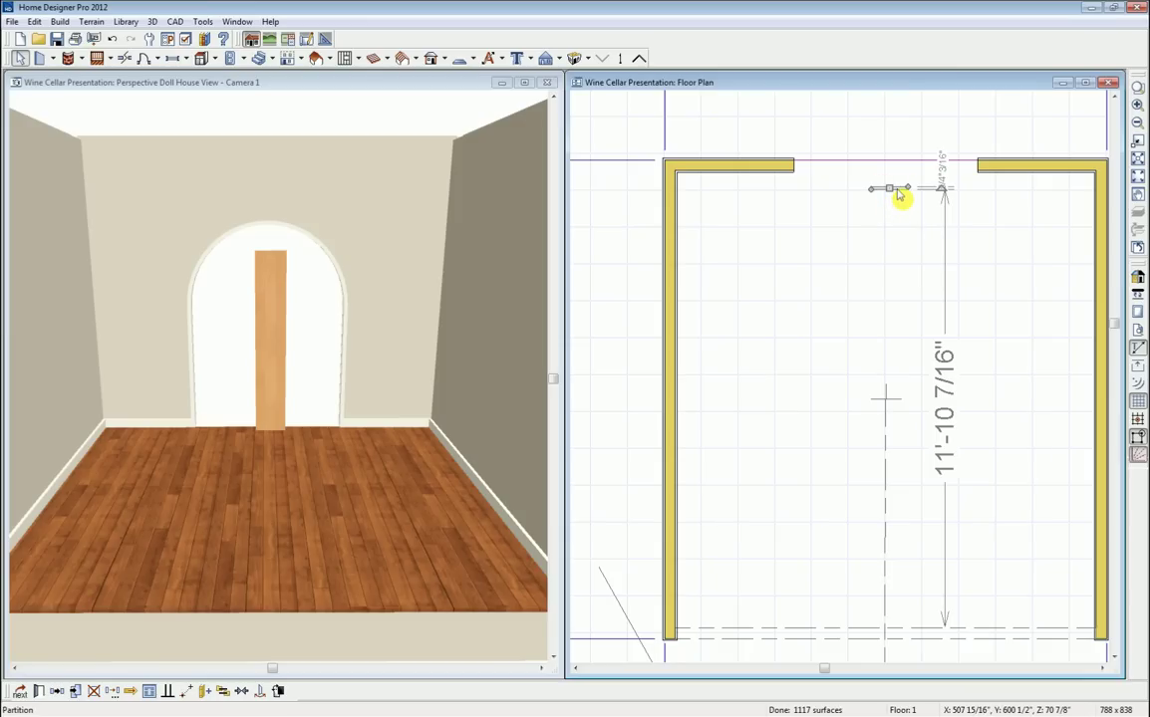
# Set the partition's depth to 5'3" and its height to 82".
pyautogui.doubleClick(898, 195)
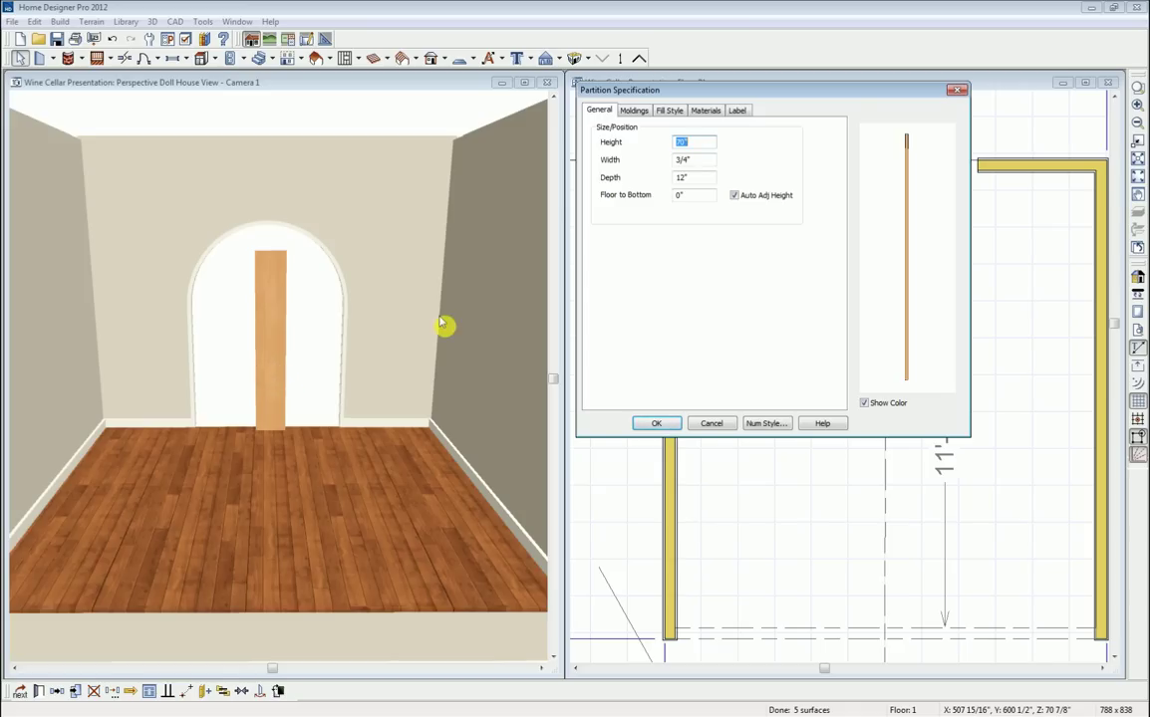
pyautogui.moveTo(687, 177); pyautogui.dragTo(660, 183)
pyautogui.write("5'3")
pyautogui.moveTo(694, 140); pyautogui.dragTo(610, 139)
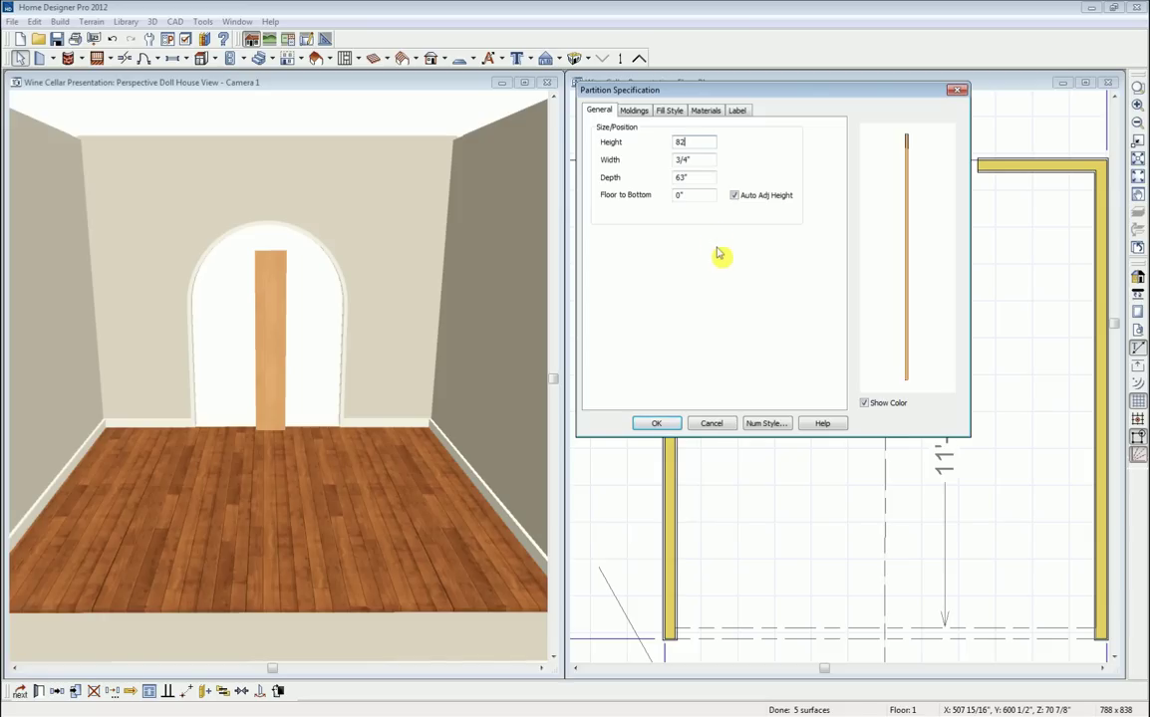
pyautogui.write('82')
pyautogui.click(659, 423)
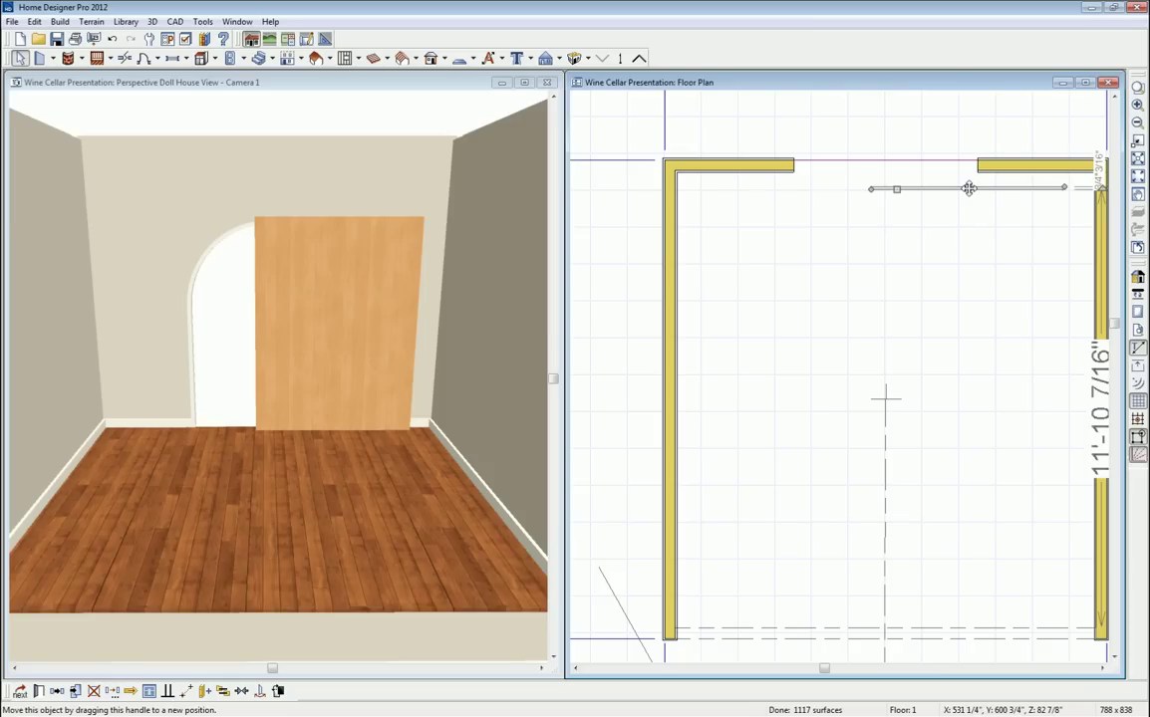
# Center the partition on the doorway and move it into the back wall so it closes off the arched opening.
pyautogui.moveTo(968, 189); pyautogui.dragTo(887, 167)
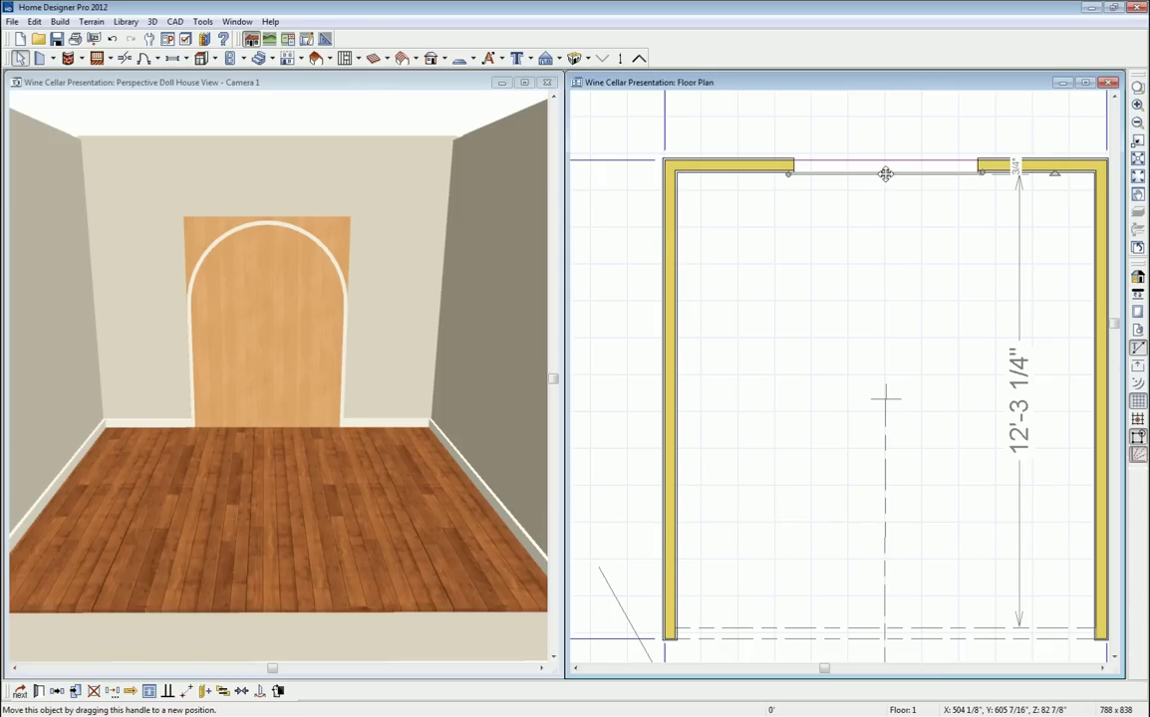
pyautogui.moveTo(885, 174); pyautogui.dragTo(885, 164)
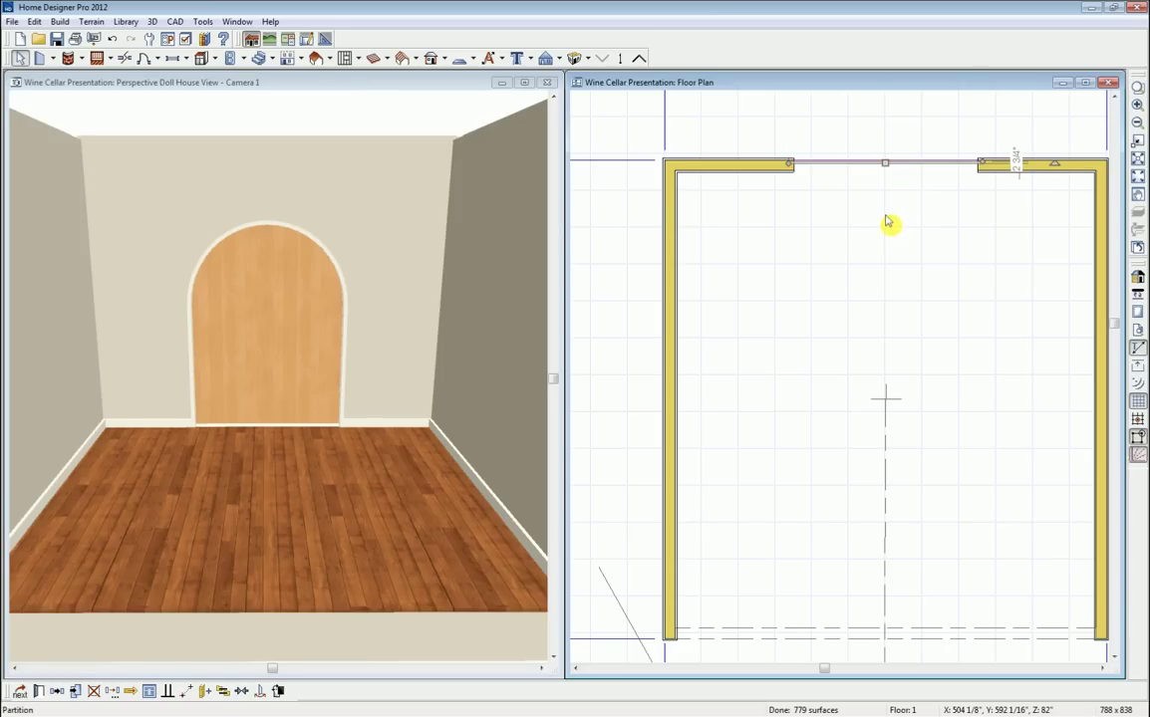
pyautogui.click(886, 221)
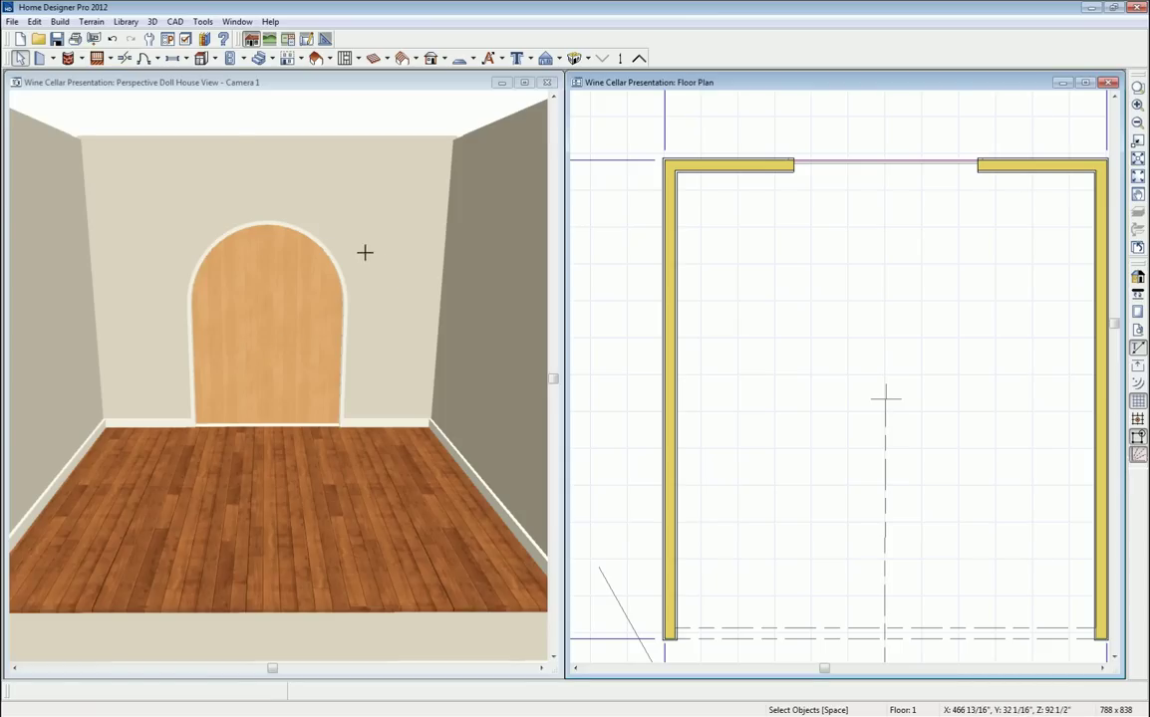
# Open the Library Browser and look over the categories in the Home Designer Core Catalogs.
pyautogui.click(207, 40)
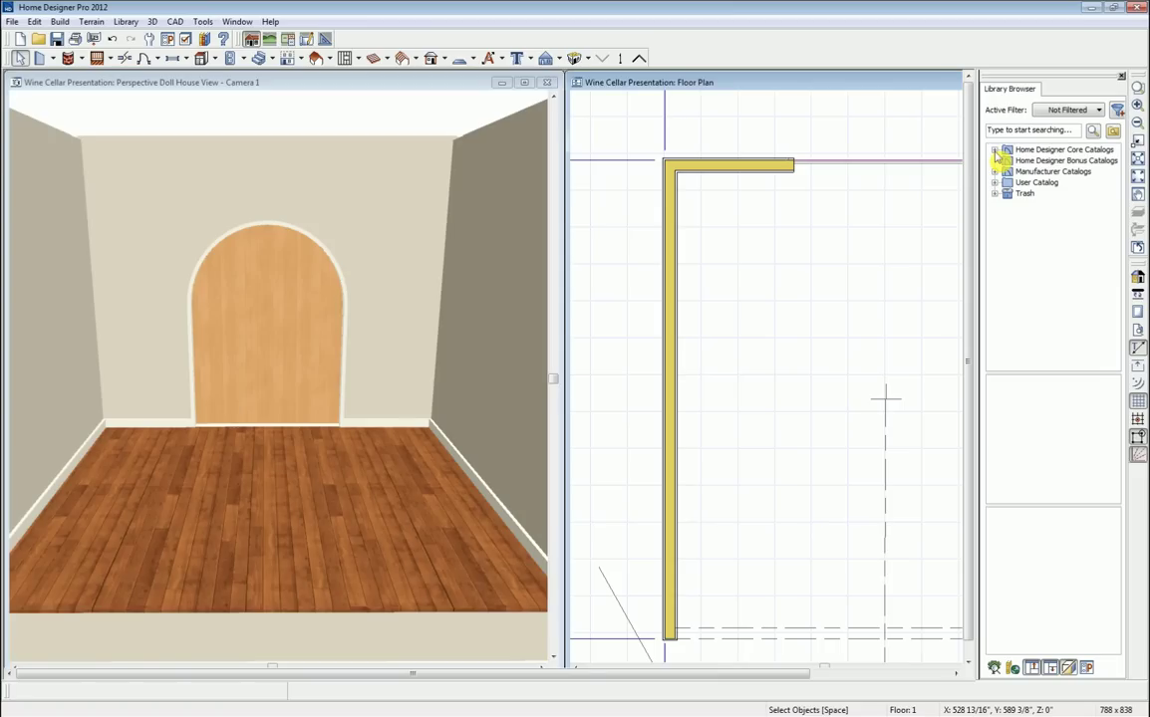
pyautogui.click(994, 150)
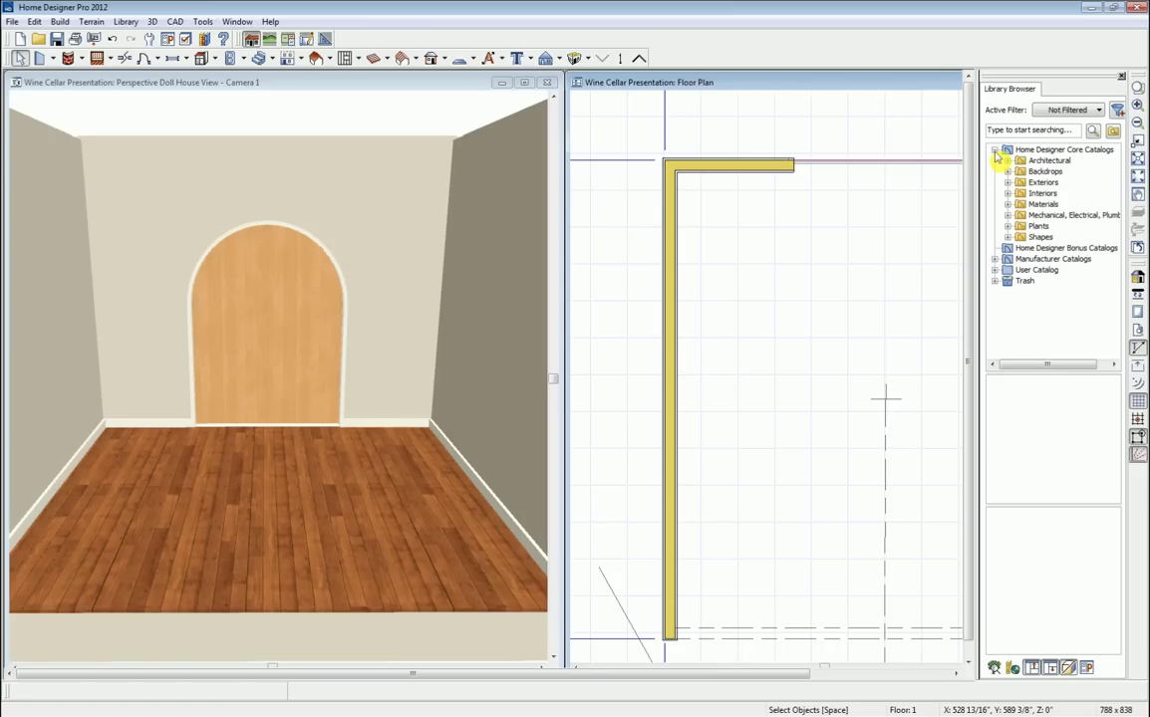
pyautogui.click(994, 151)
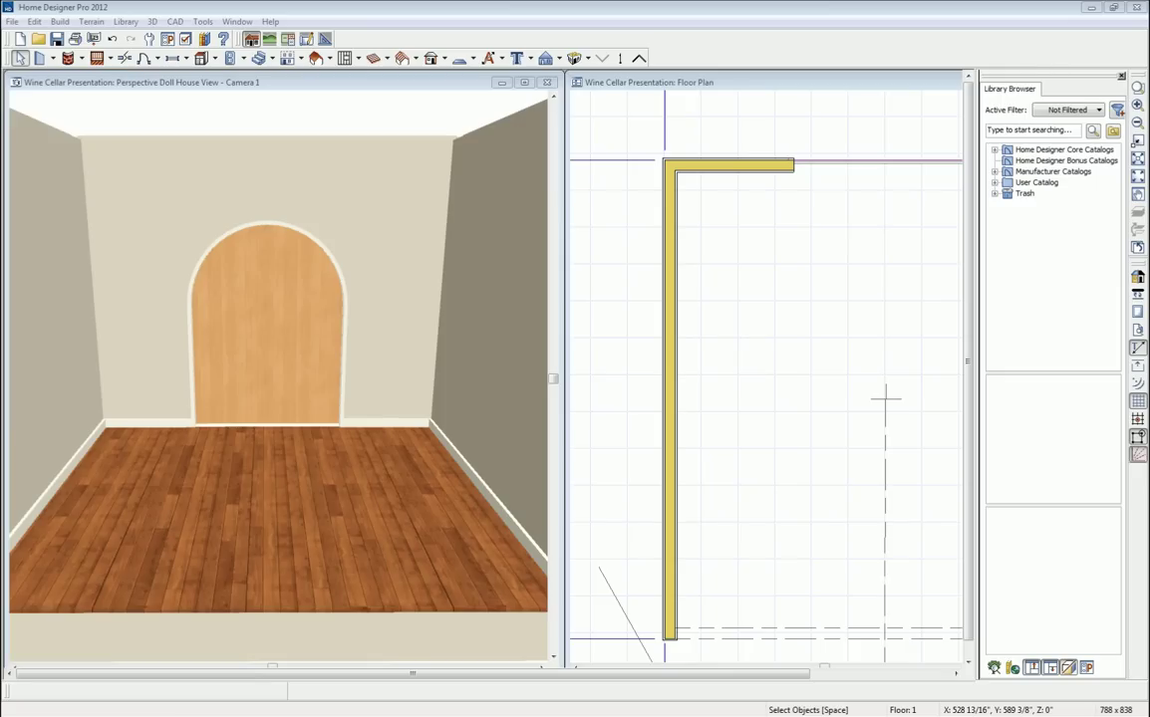
# Switch to the browser, open Content Downloads on the Home Designer website and look through the Grouped Rooms catalogs.
pyautogui.moveTo(1149, 97); pyautogui.dragTo(806, 69)
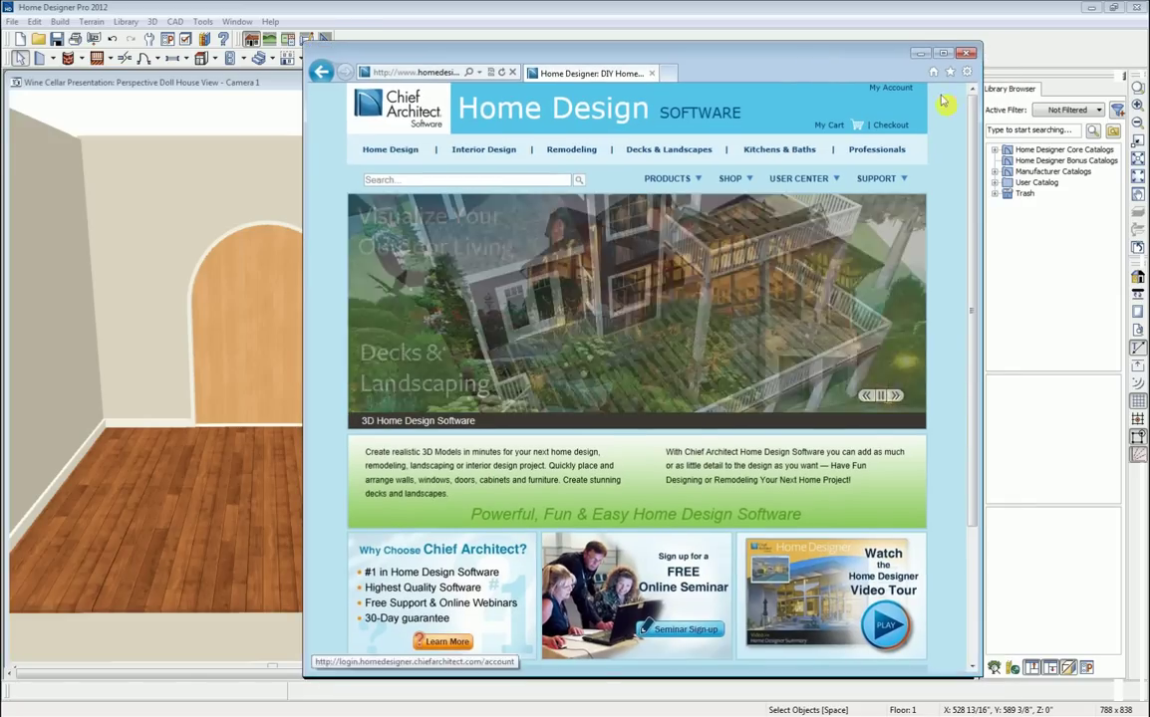
pyautogui.moveTo(802, 181)
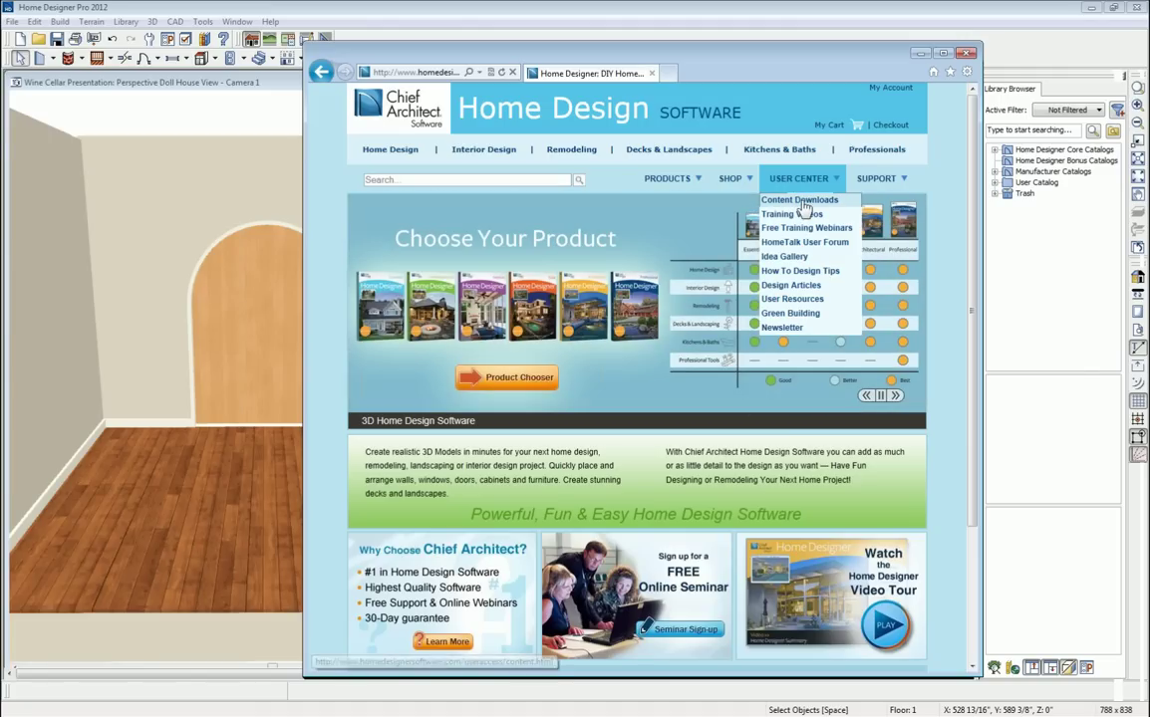
pyautogui.click(804, 206)
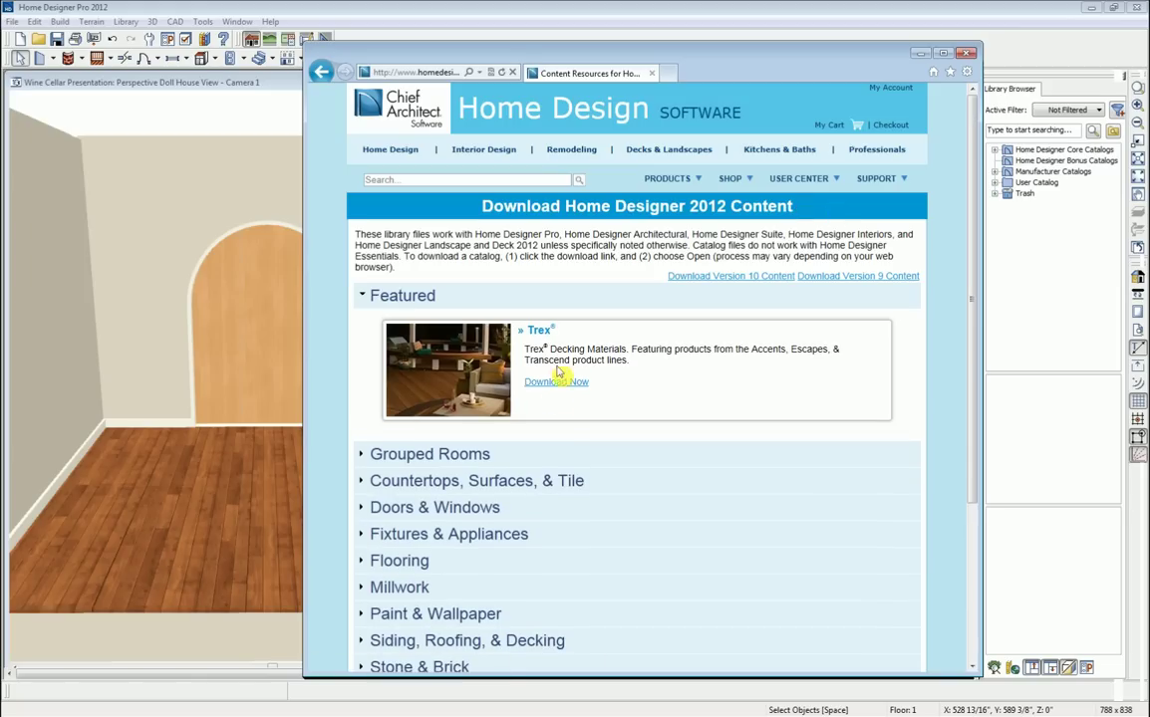
pyautogui.scroll(-1, 503, 457)
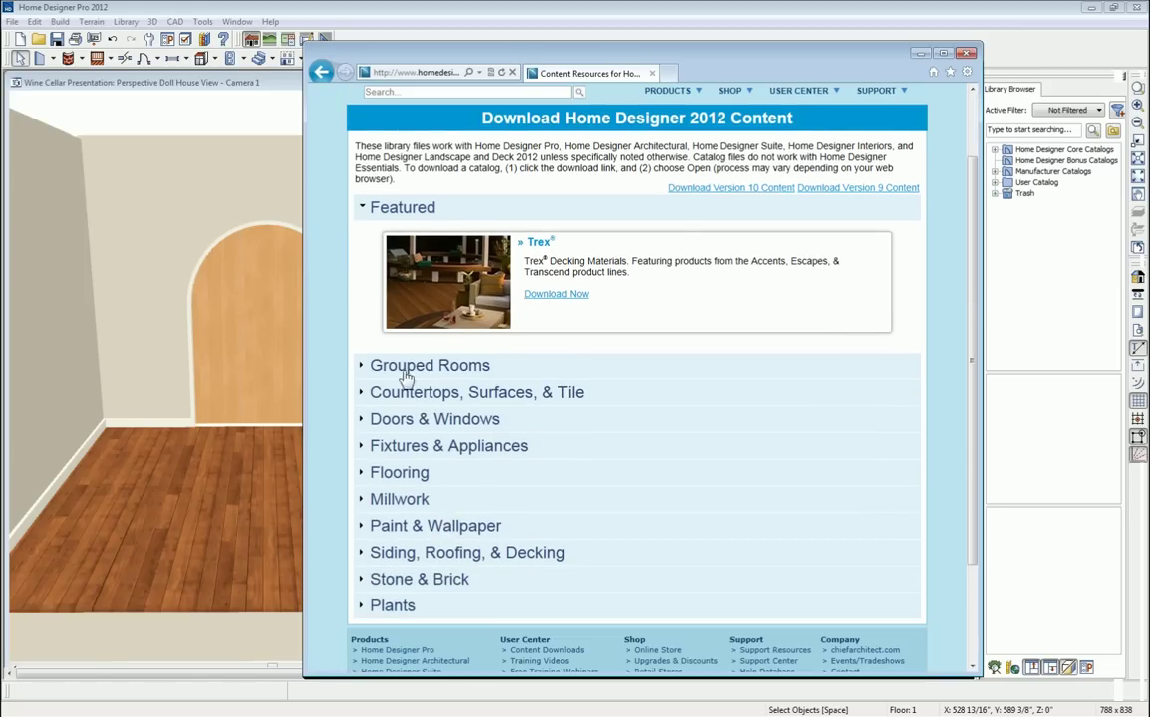
pyautogui.click(362, 366)
pyautogui.scroll(-1, 496, 442)
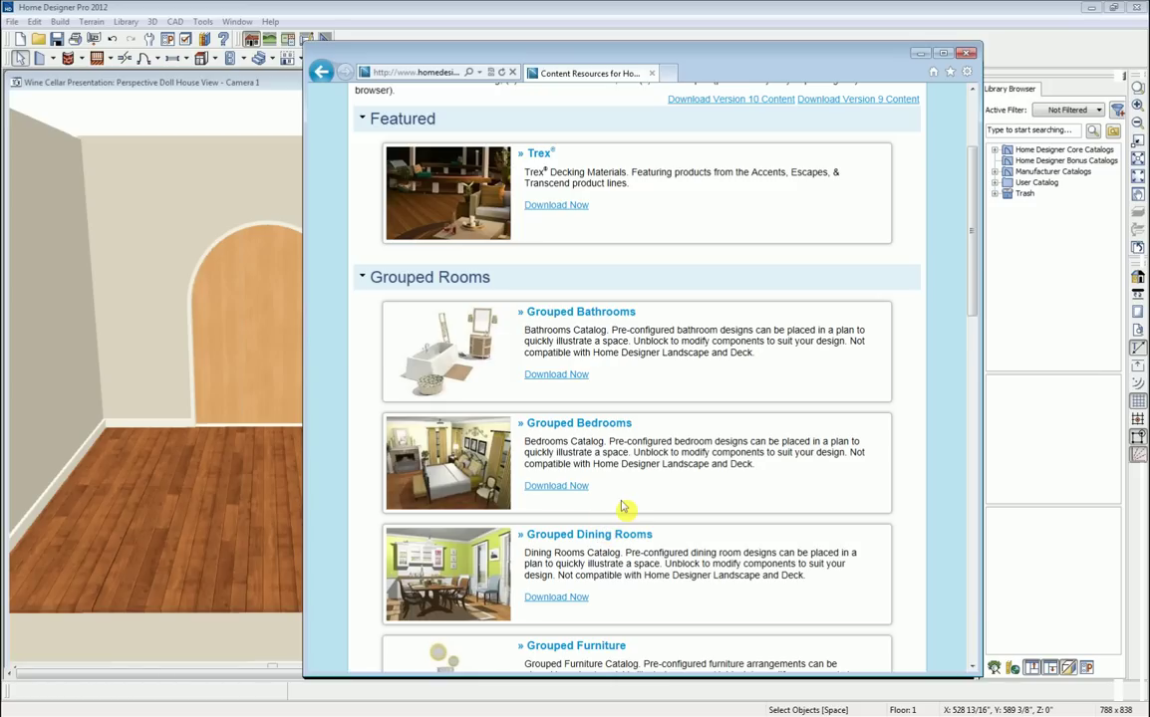
pyautogui.click(364, 279)
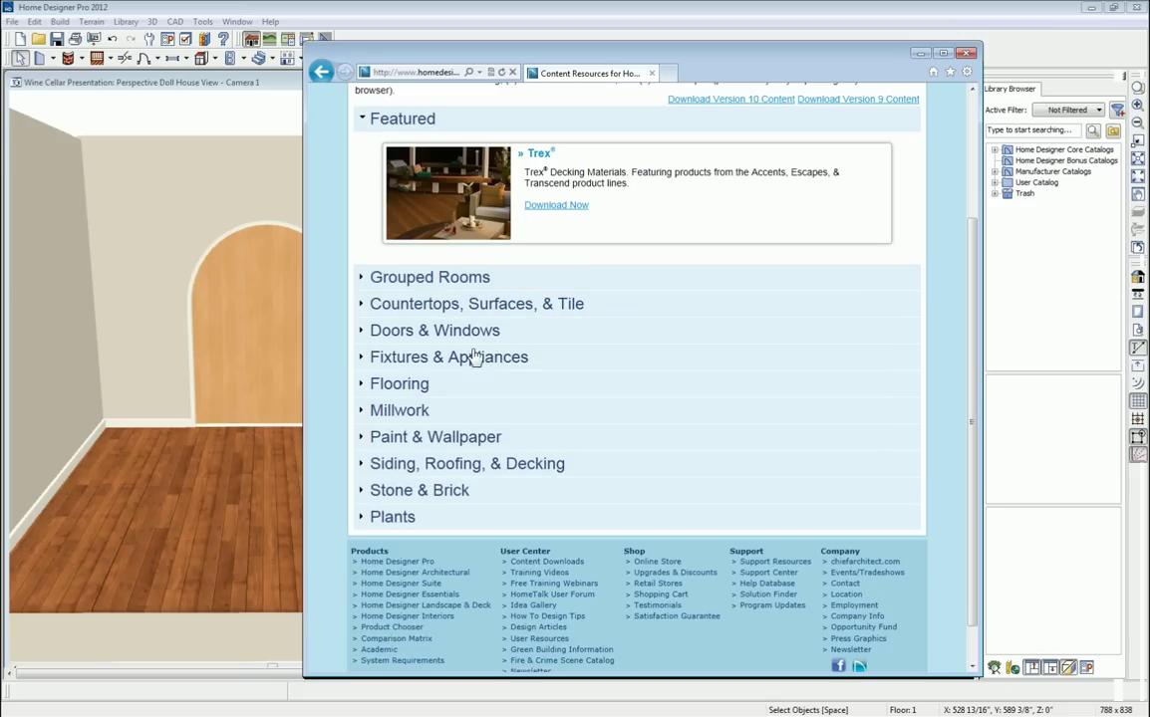
# Look through the paint manufacturers and wallpaper collections offered in the website's Paint & Wallpaper catalogs.
pyautogui.click(364, 439)
pyautogui.scroll(-4, 476, 431)
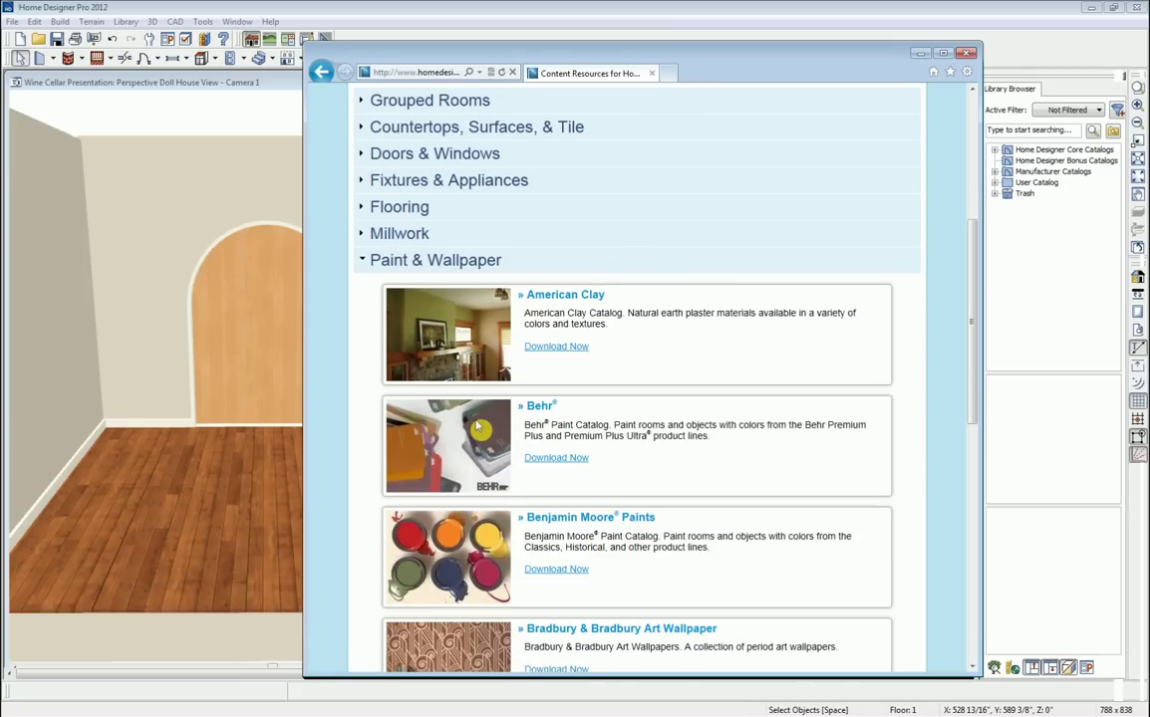
pyautogui.scroll(-2, 477, 428)
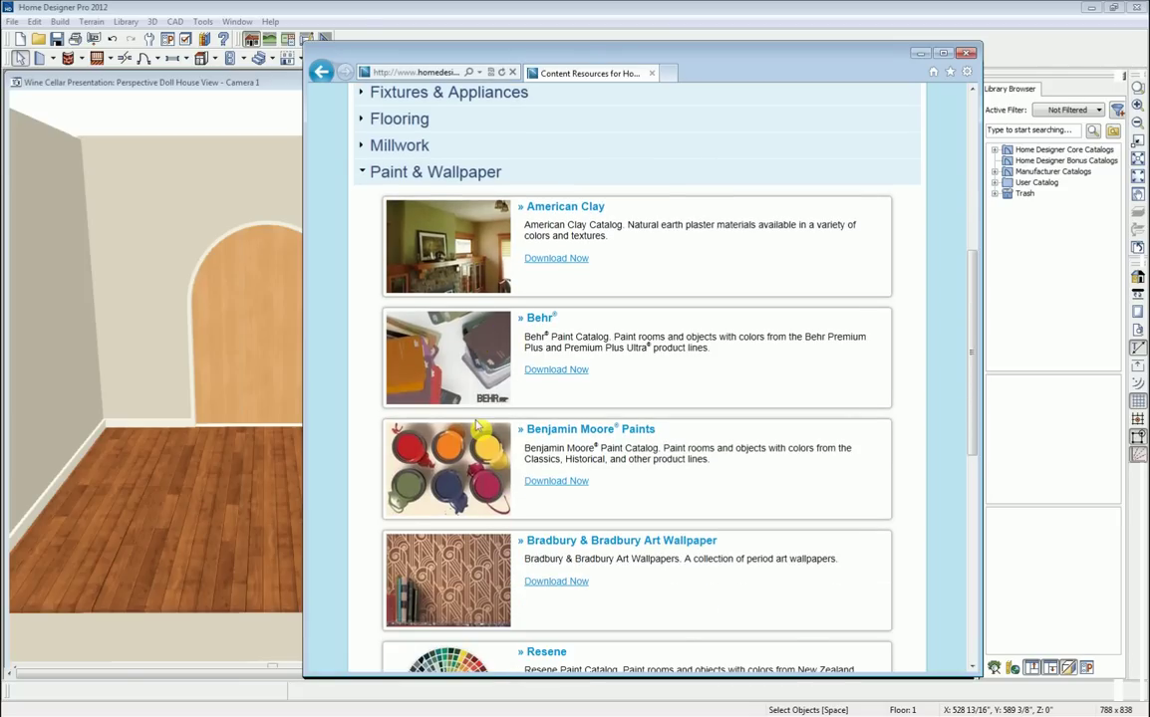
pyautogui.scroll(-2, 477, 426)
pyautogui.scroll(-2, 477, 427)
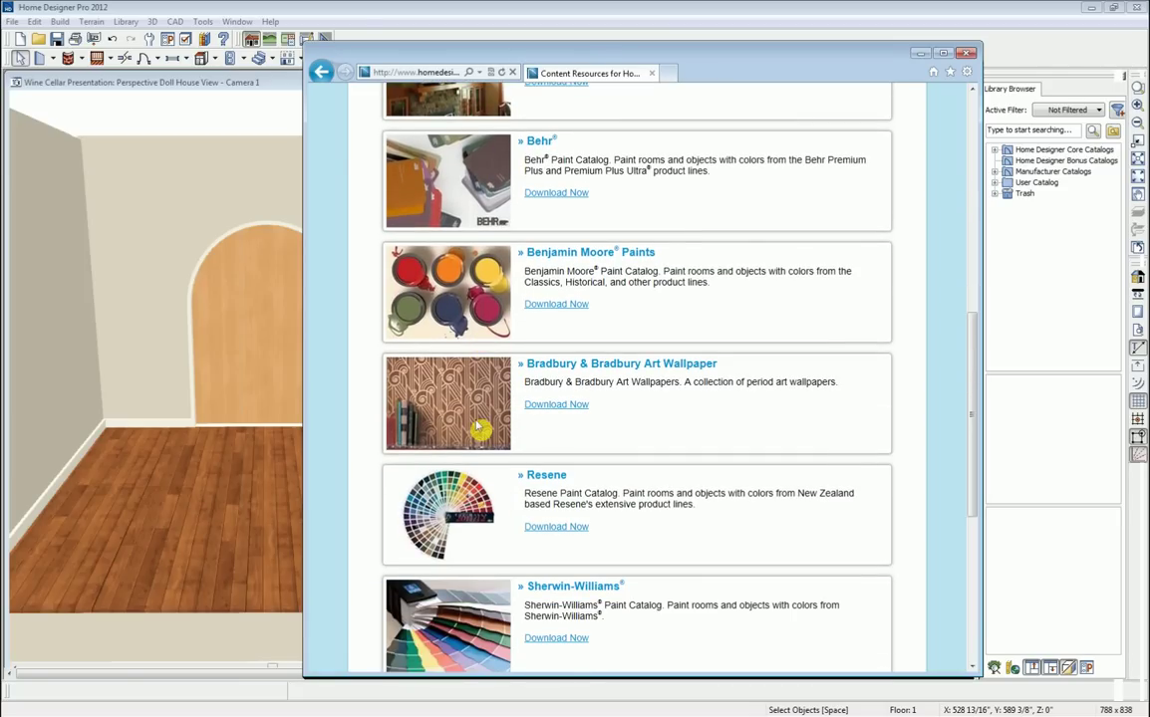
pyautogui.scroll(8, 477, 427)
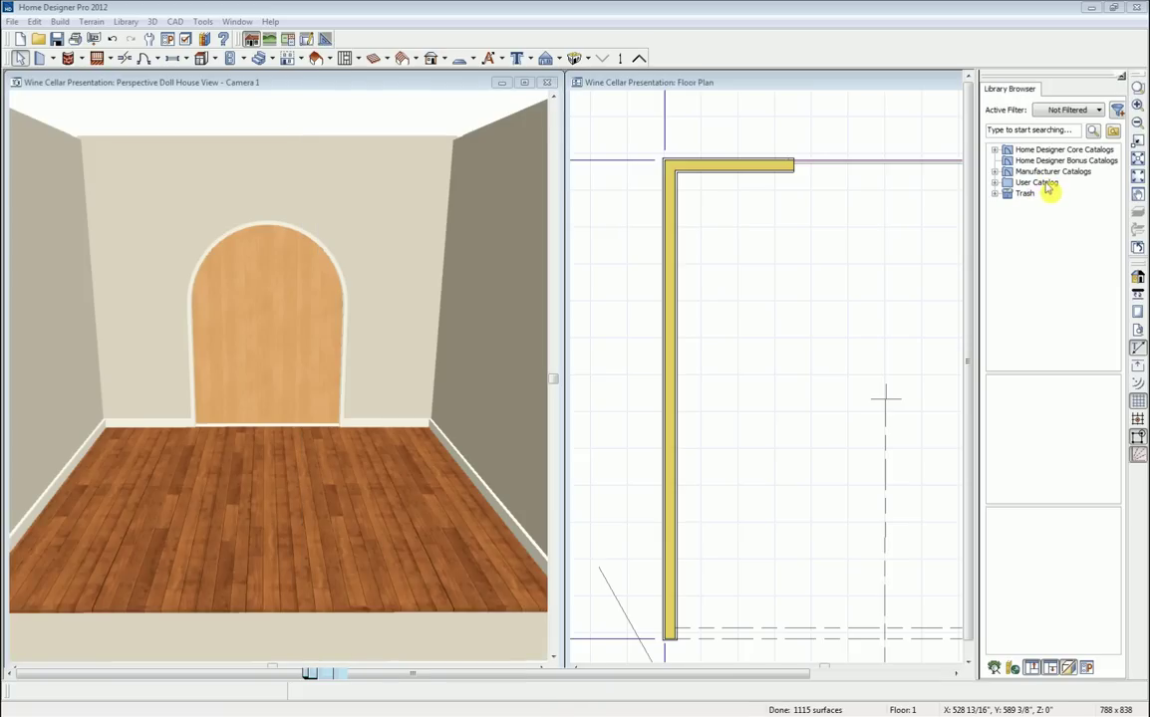
# Apply the Mirage L761 tile material from the user catalog's Wine Room folder to the arched partition in the camera view.
pyautogui.click(995, 184)
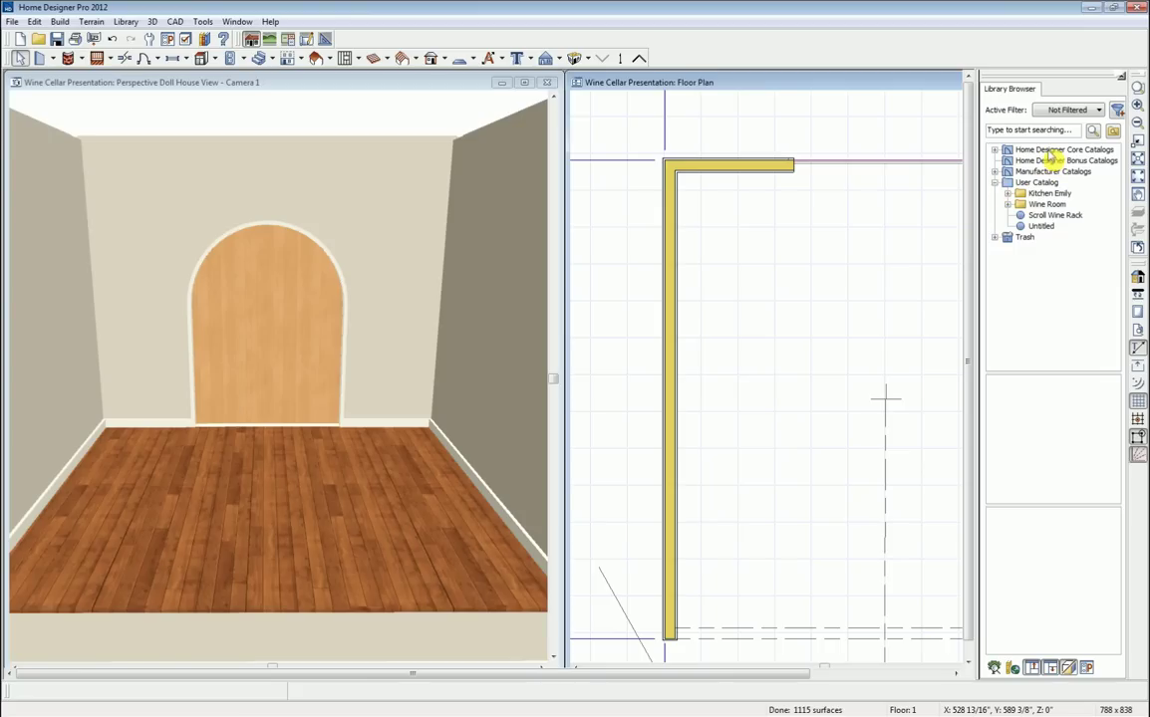
pyautogui.click(1011, 131)
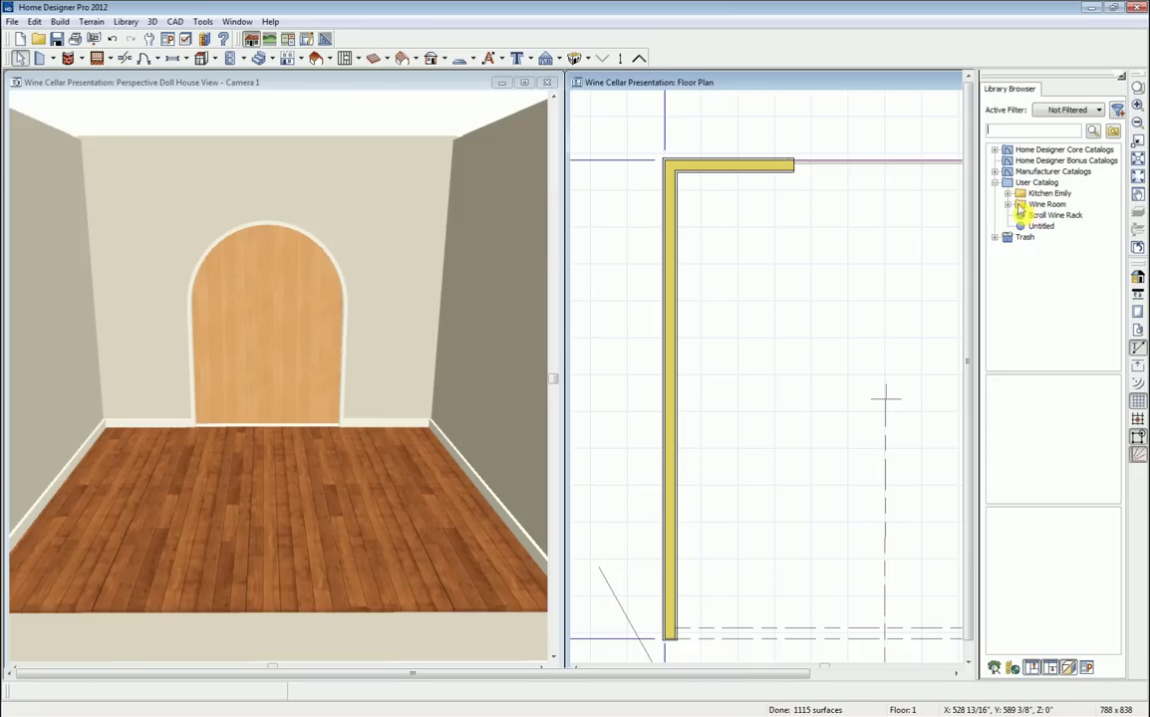
pyautogui.click(1008, 205)
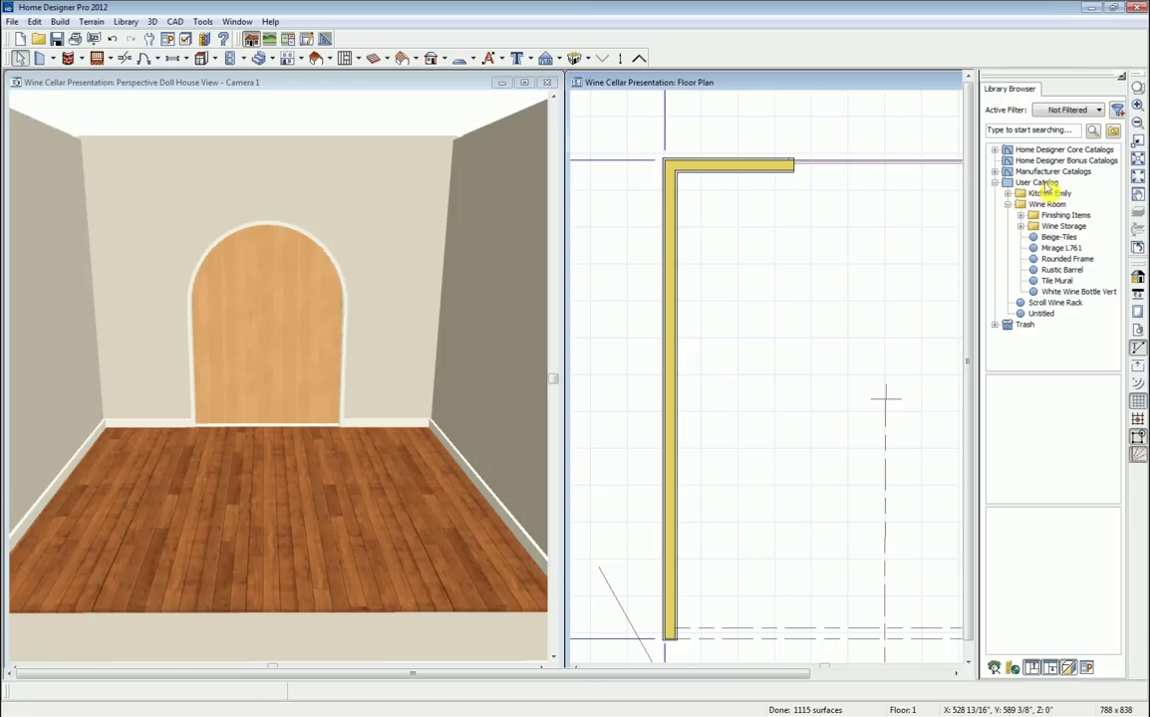
pyautogui.click(1060, 249)
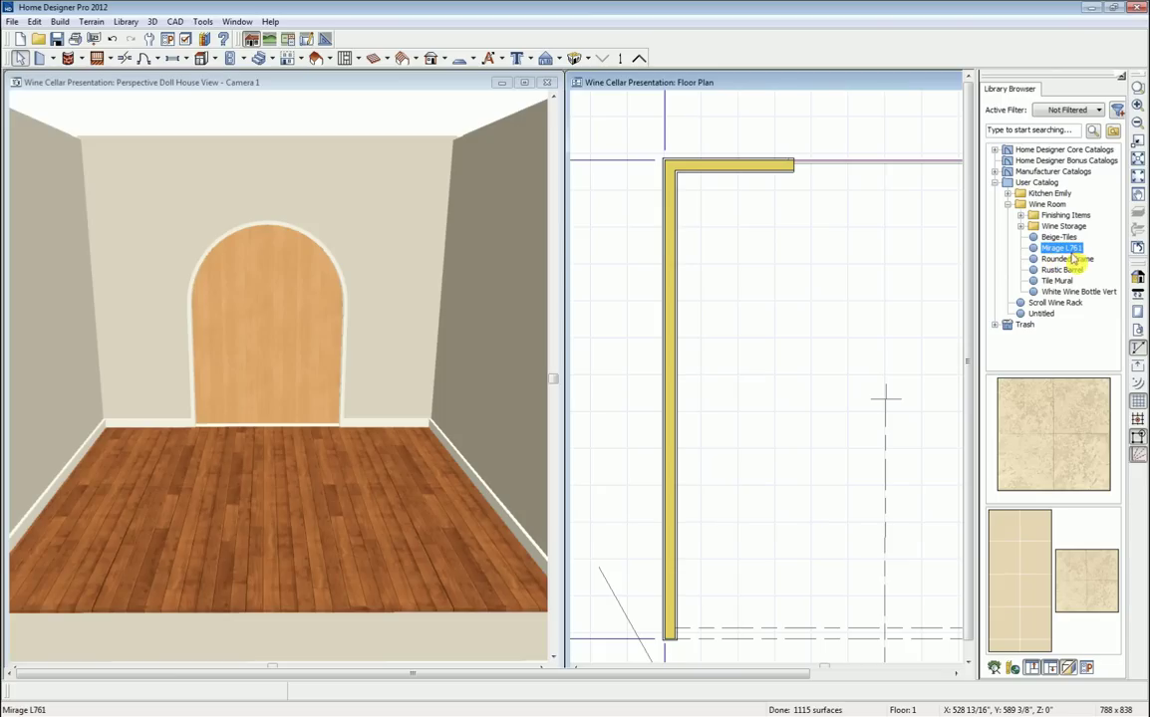
pyautogui.click(1057, 438)
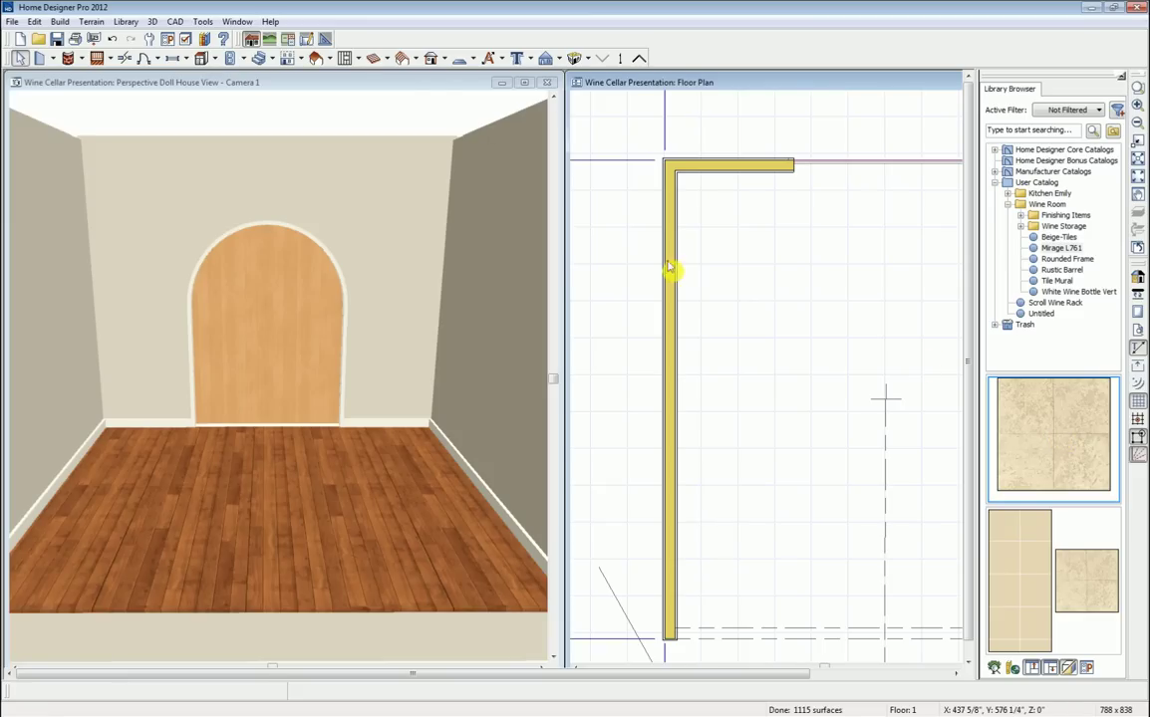
pyautogui.click(424, 81)
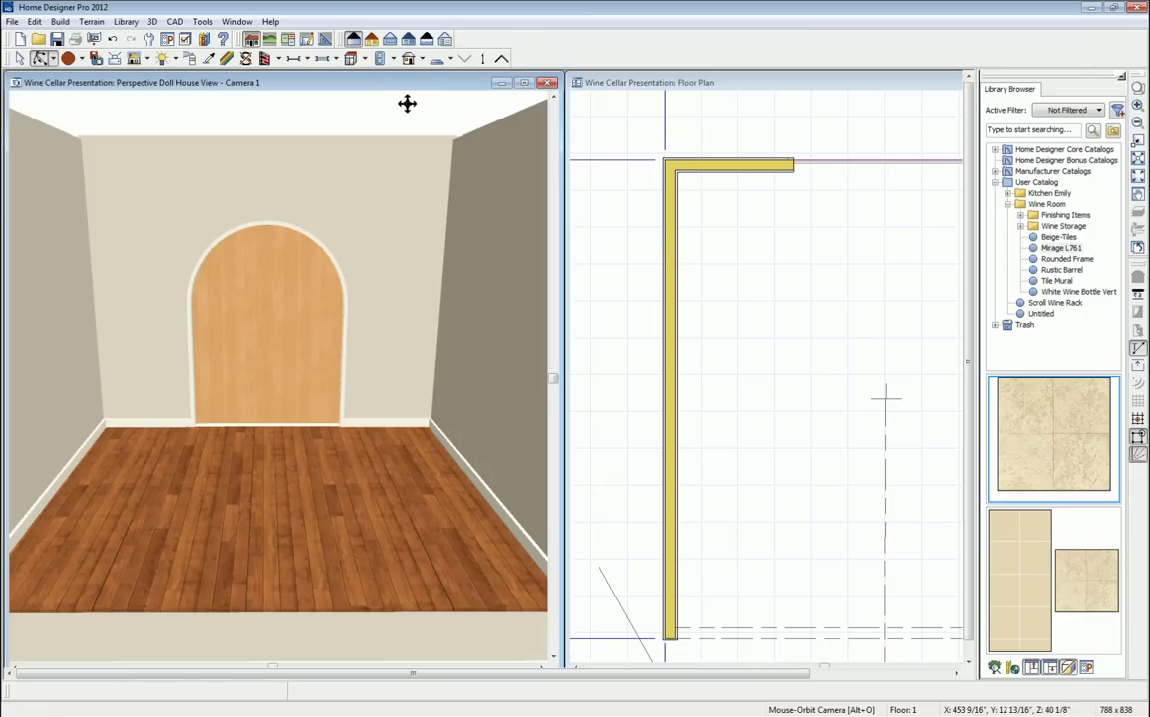
pyautogui.click(1045, 440)
pyautogui.click(270, 332)
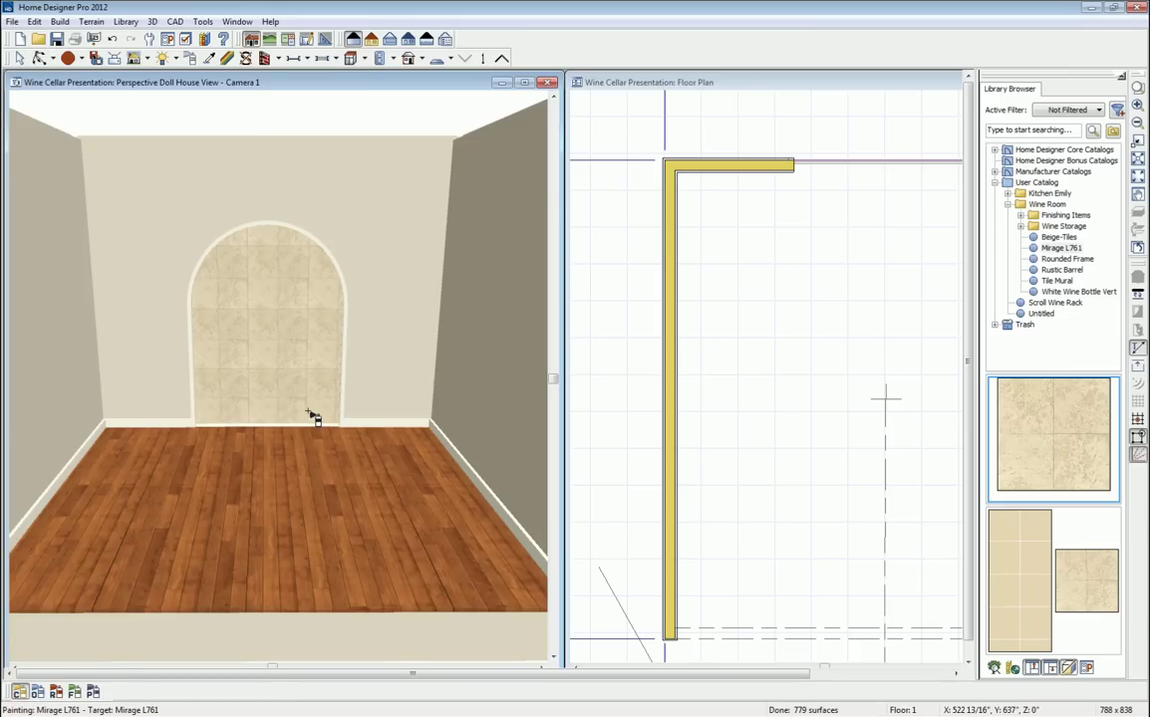
pyautogui.press('space')
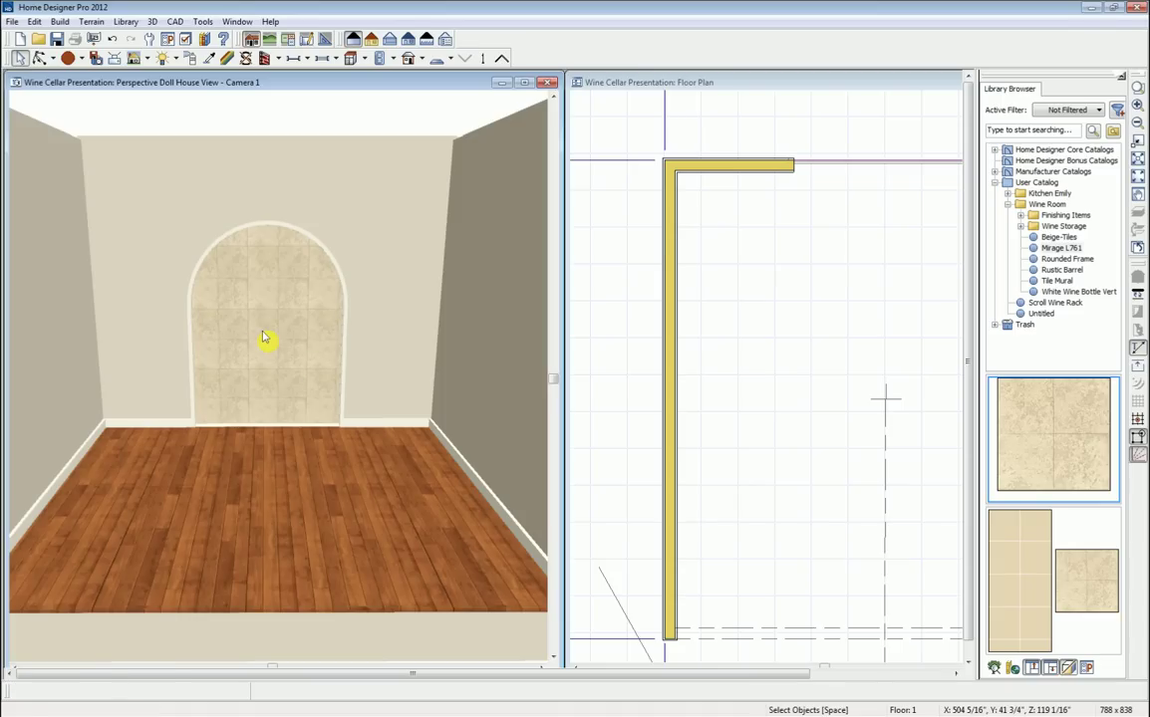
# Nudge the tiled partition slightly sideways within the arched opening in the camera view.
pyautogui.click(265, 336)
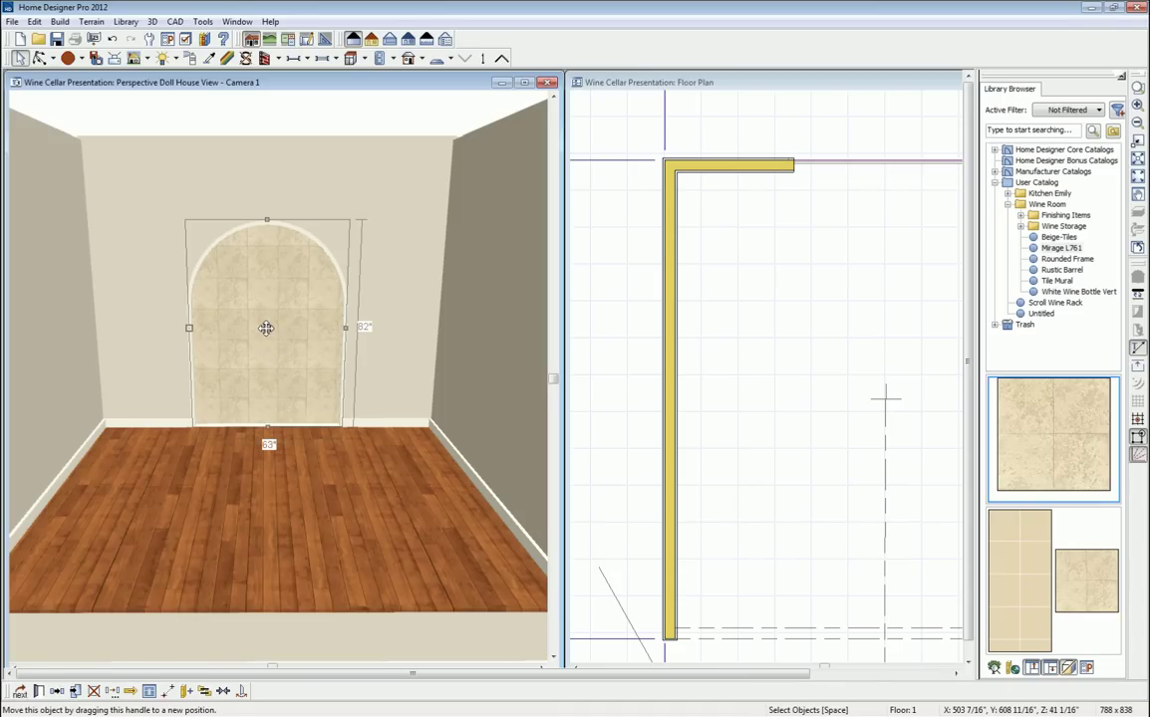
pyautogui.moveTo(265, 328); pyautogui.dragTo(270, 329)
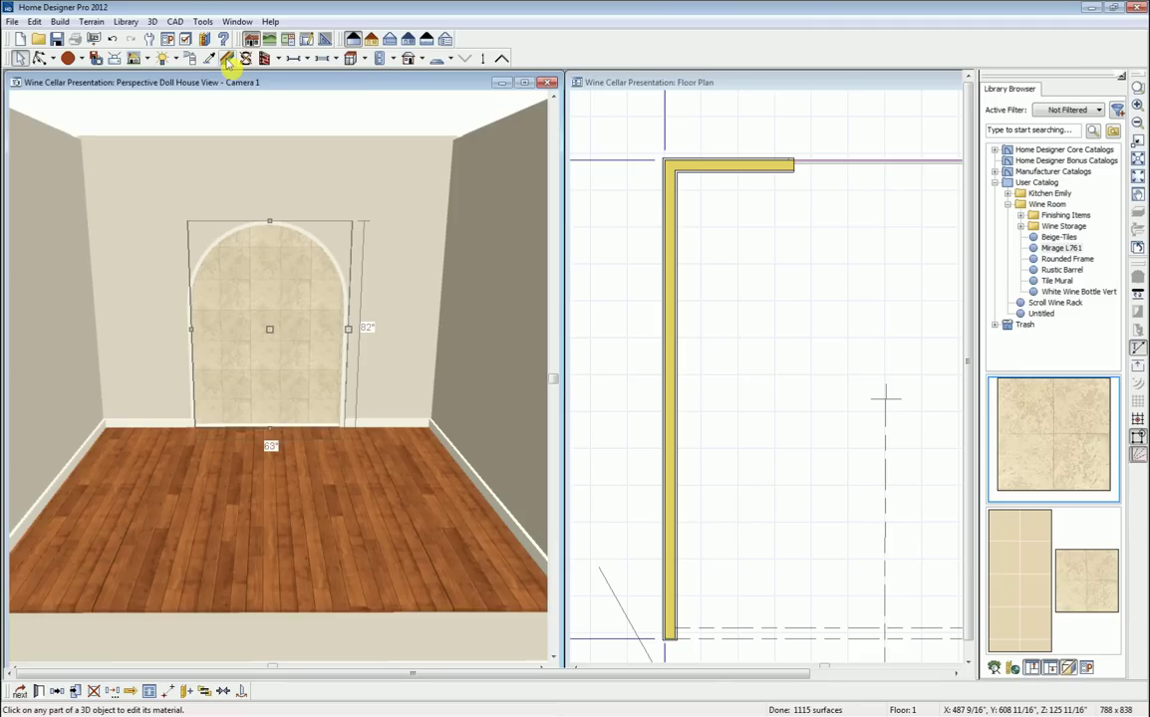
pyautogui.press('Escape')
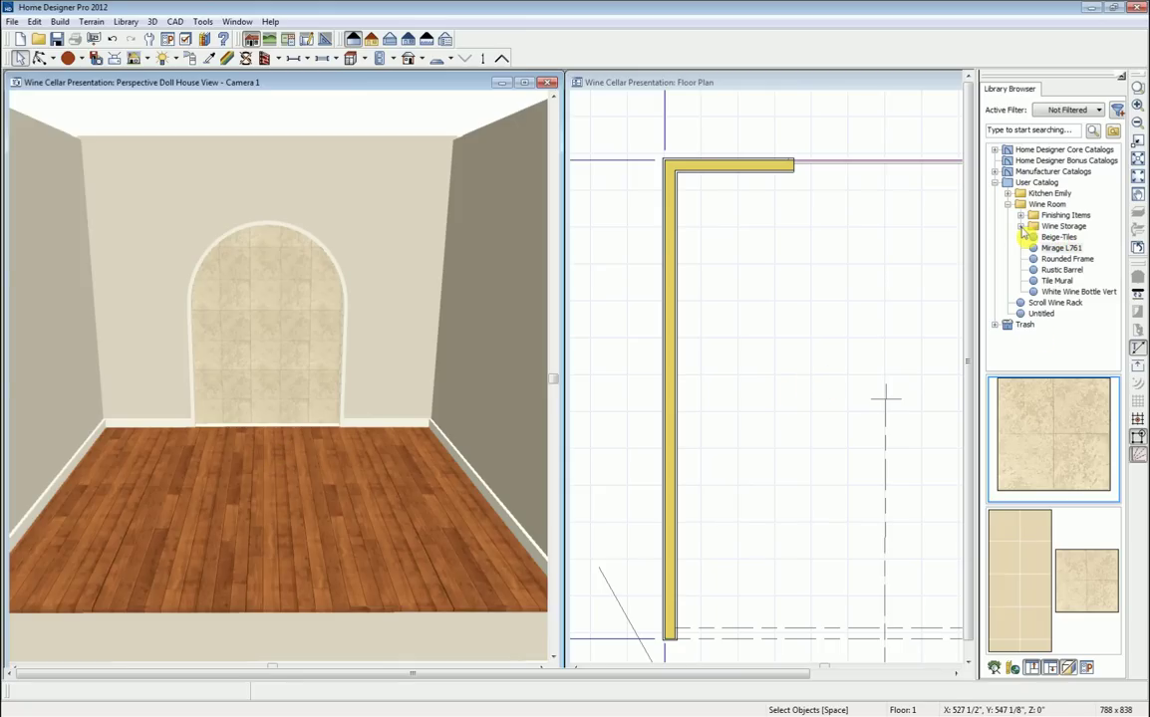
# Place the Wine Storage Diamond block from the Wine Storage folder on the floor plan in front of the arched niche.
pyautogui.click(1021, 228)
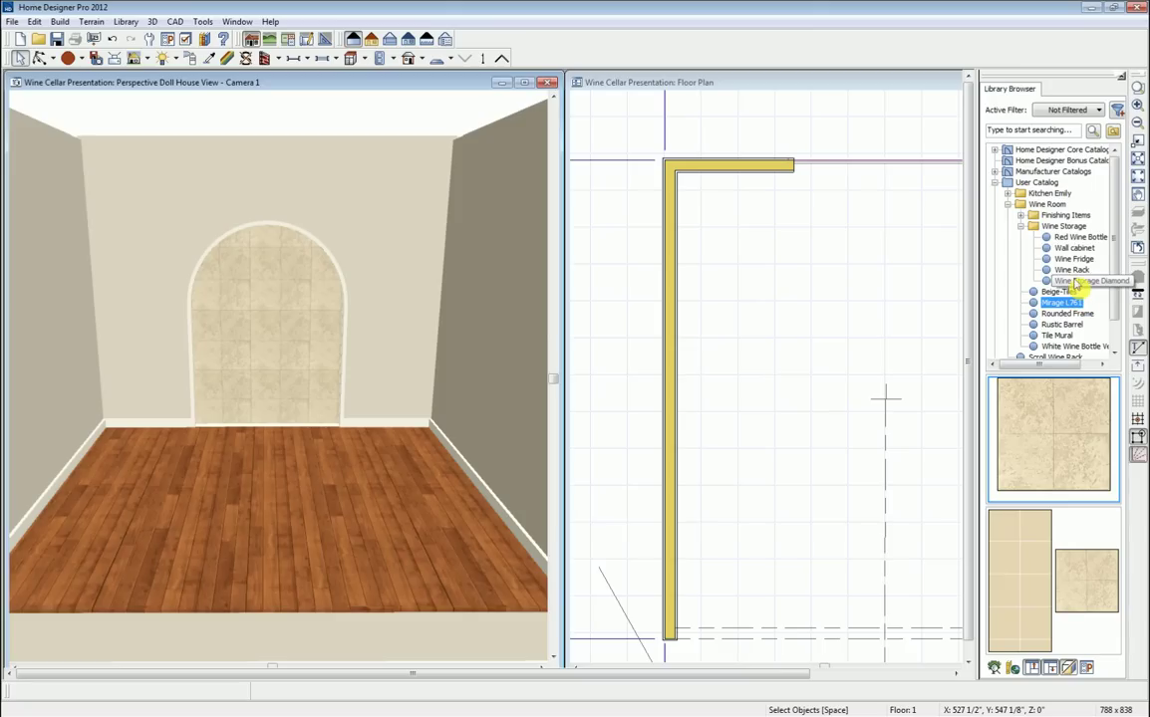
pyautogui.click(1074, 283)
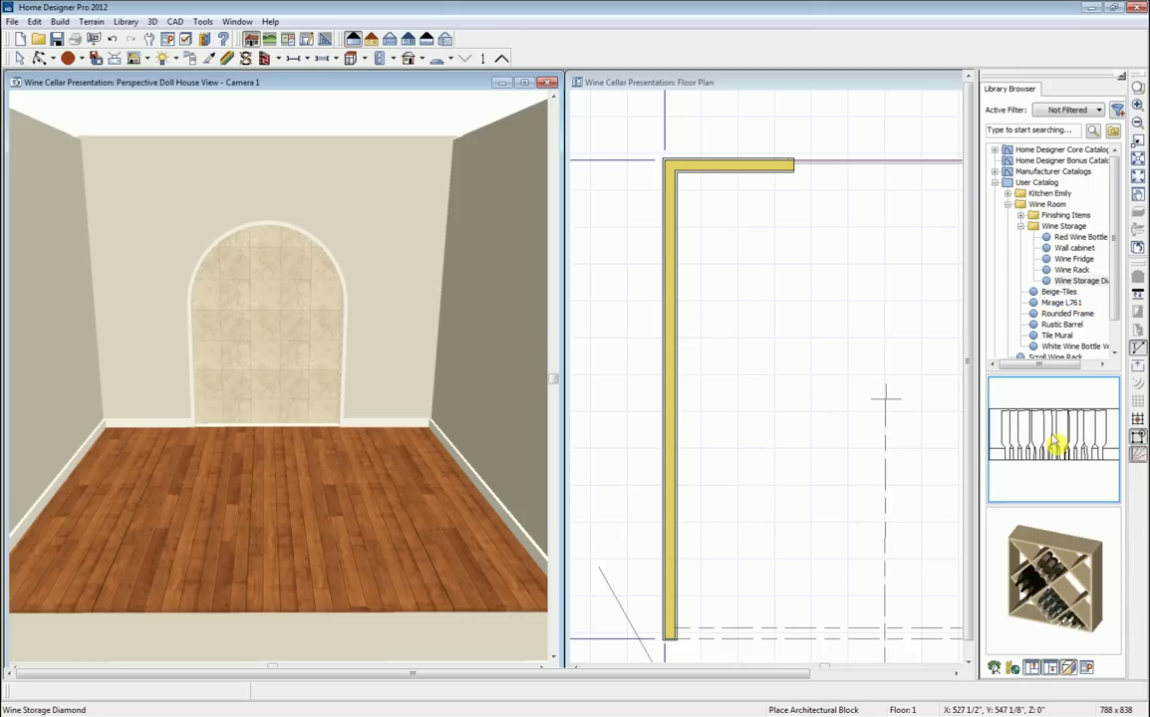
pyautogui.click(773, 88)
pyautogui.scroll(-2, 870, 342)
pyautogui.moveTo(871, 342); pyautogui.dragTo(760, 323, button='middle')
pyautogui.click(1066, 431)
pyautogui.click(765, 299)
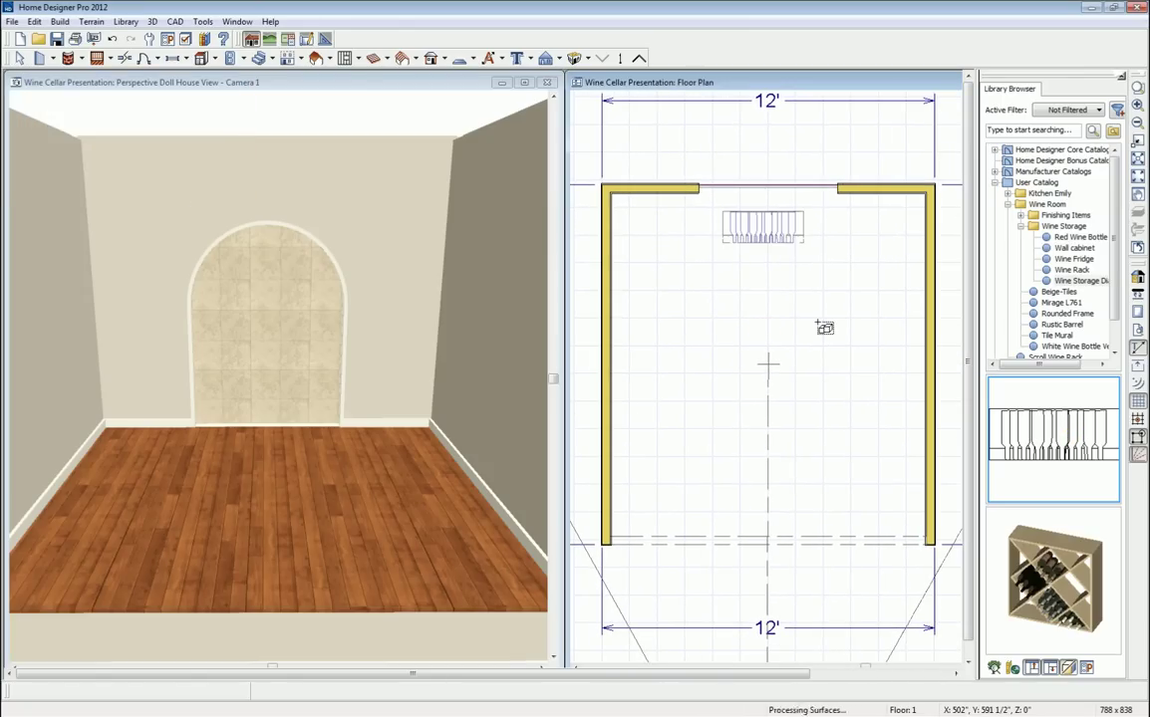
# Move the diamond wine storage block back against the partition and center it across the room.
pyautogui.click(762, 227)
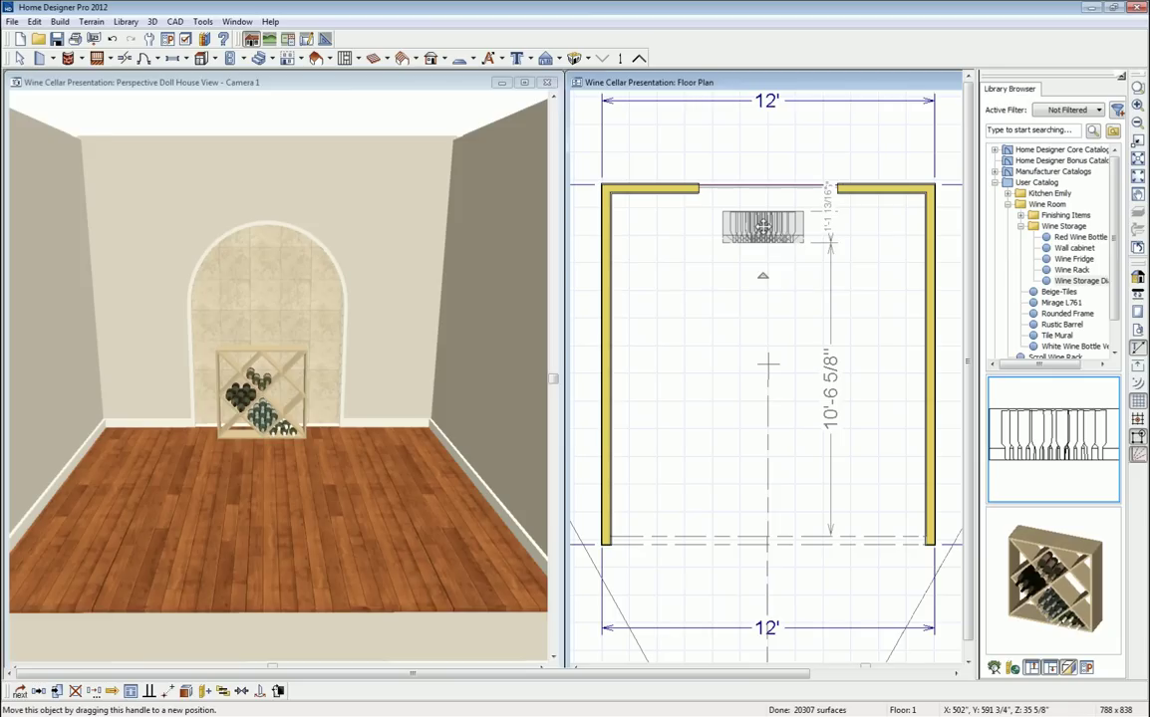
pyautogui.moveTo(762, 227); pyautogui.dragTo(760, 204)
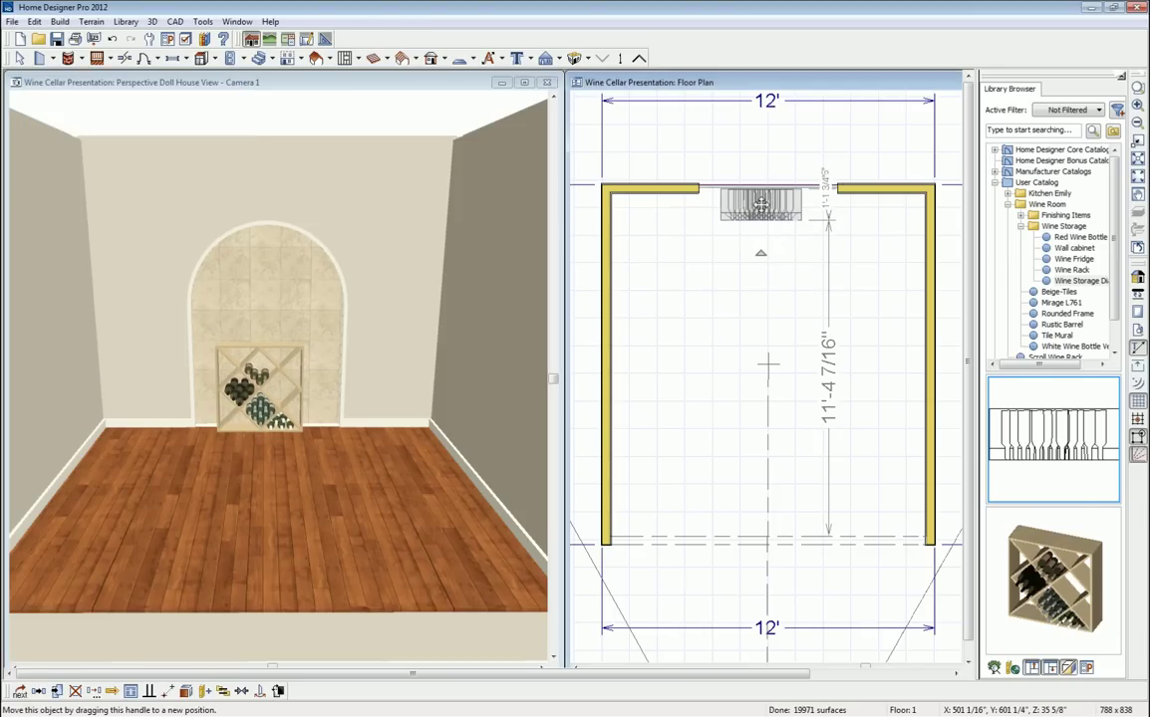
pyautogui.moveTo(760, 204); pyautogui.dragTo(761, 203)
pyautogui.click(760, 204)
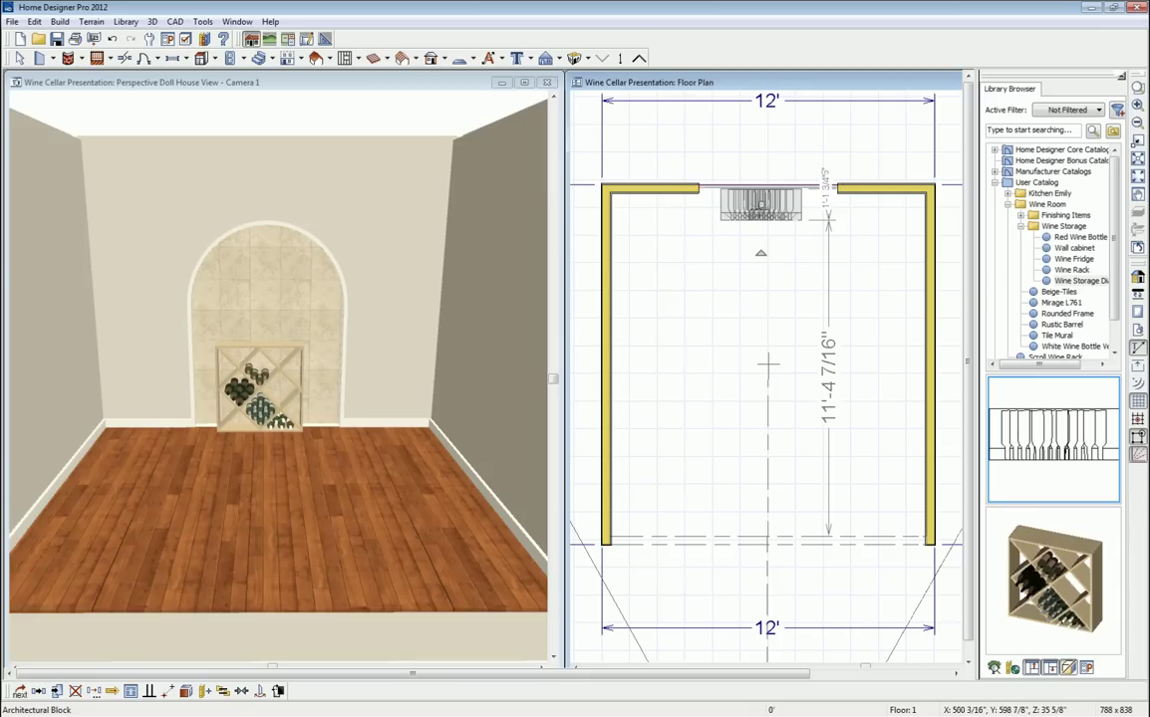
pyautogui.click(242, 695)
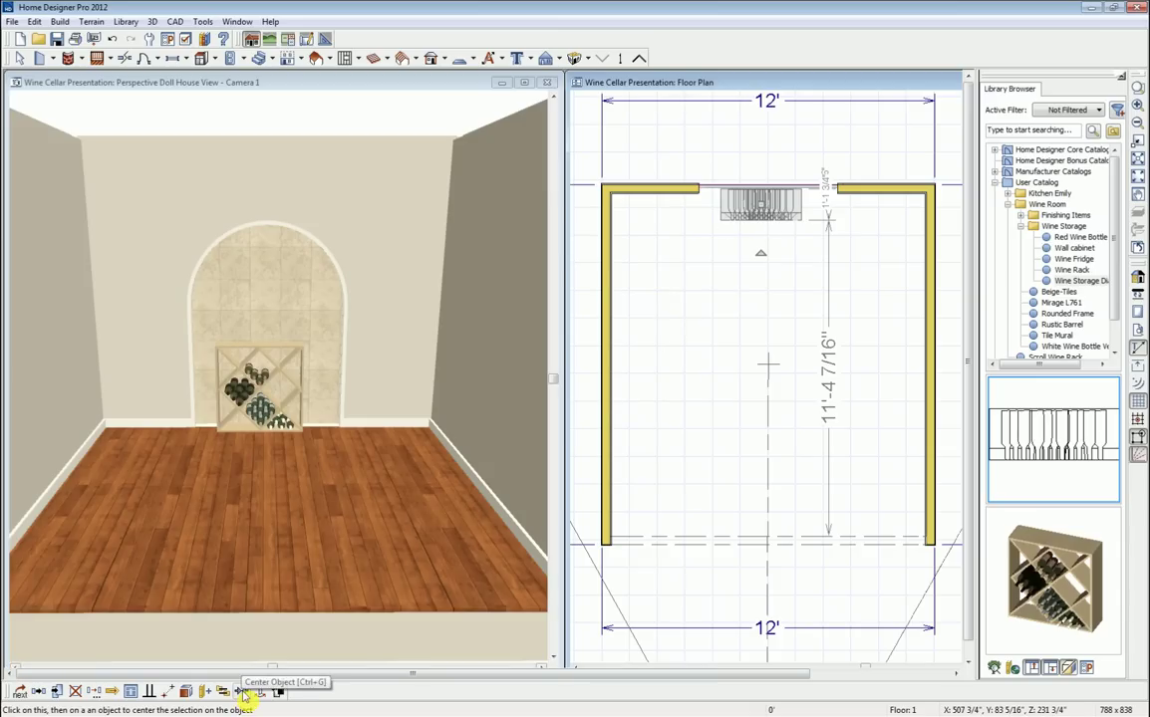
pyautogui.click(736, 320)
pyautogui.click(747, 269)
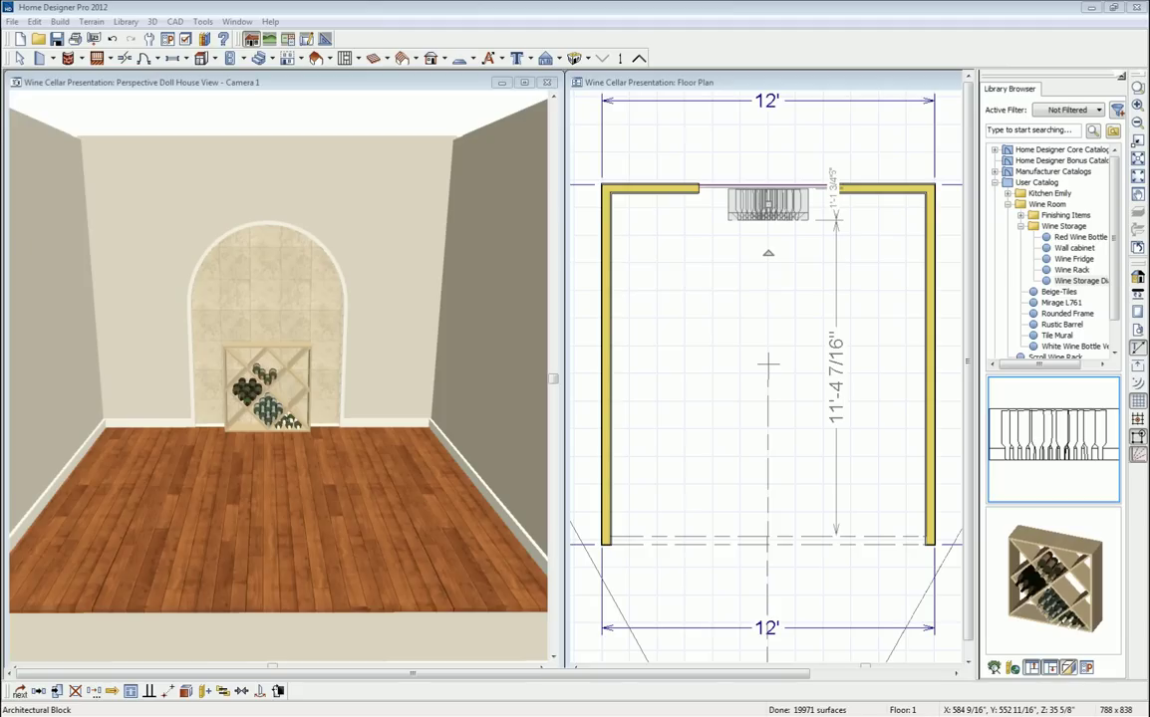
# Look over the Wine Cellar Winner reference photo in Windows Photo Viewer and close it.
pyautogui.moveTo(1149, 108); pyautogui.dragTo(905, 144)
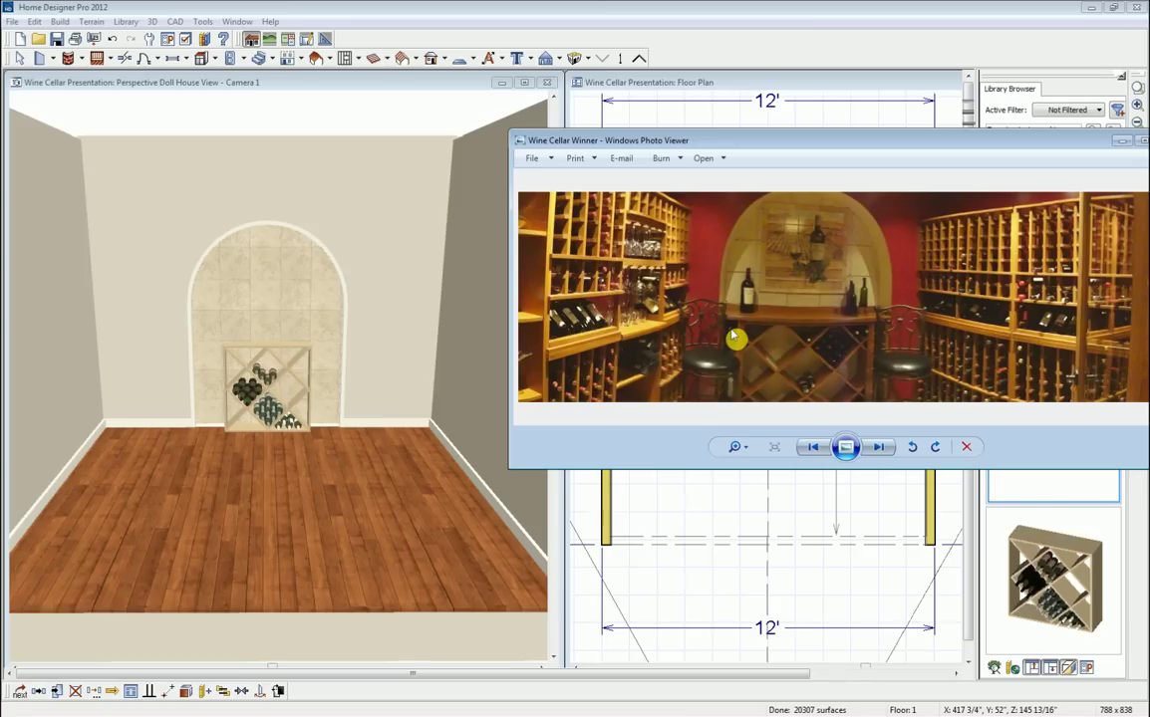
pyautogui.moveTo(759, 150); pyautogui.dragTo(764, 153)
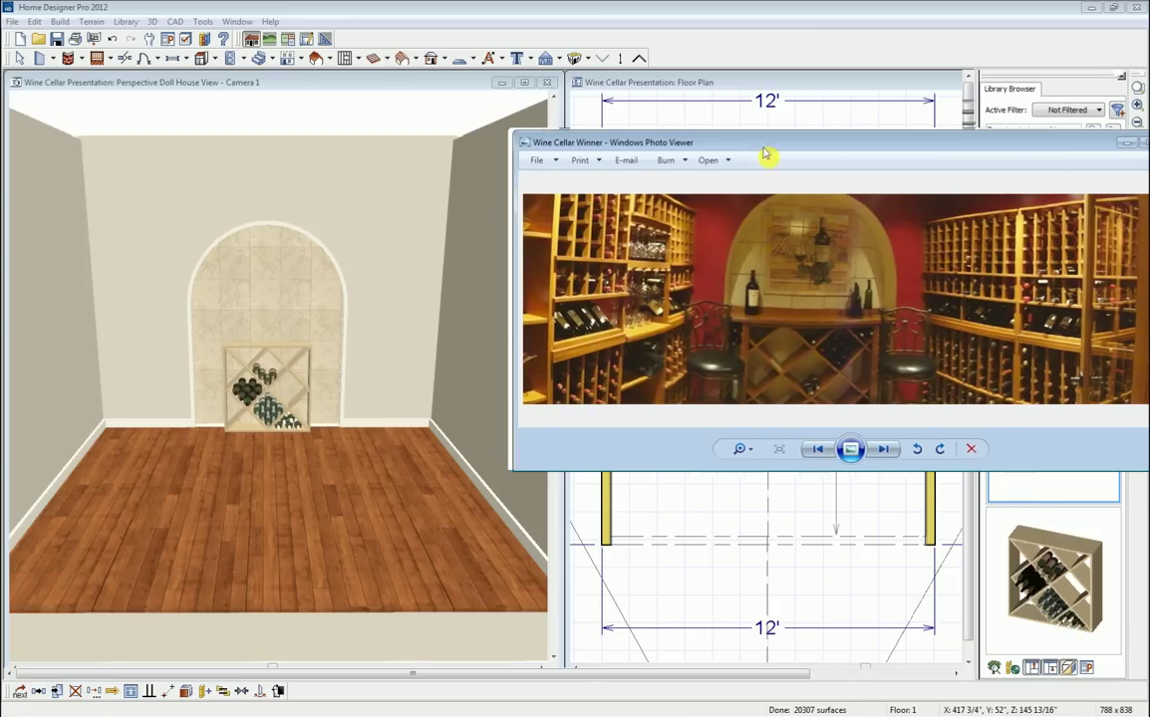
pyautogui.hotkey('alt', 'F4')
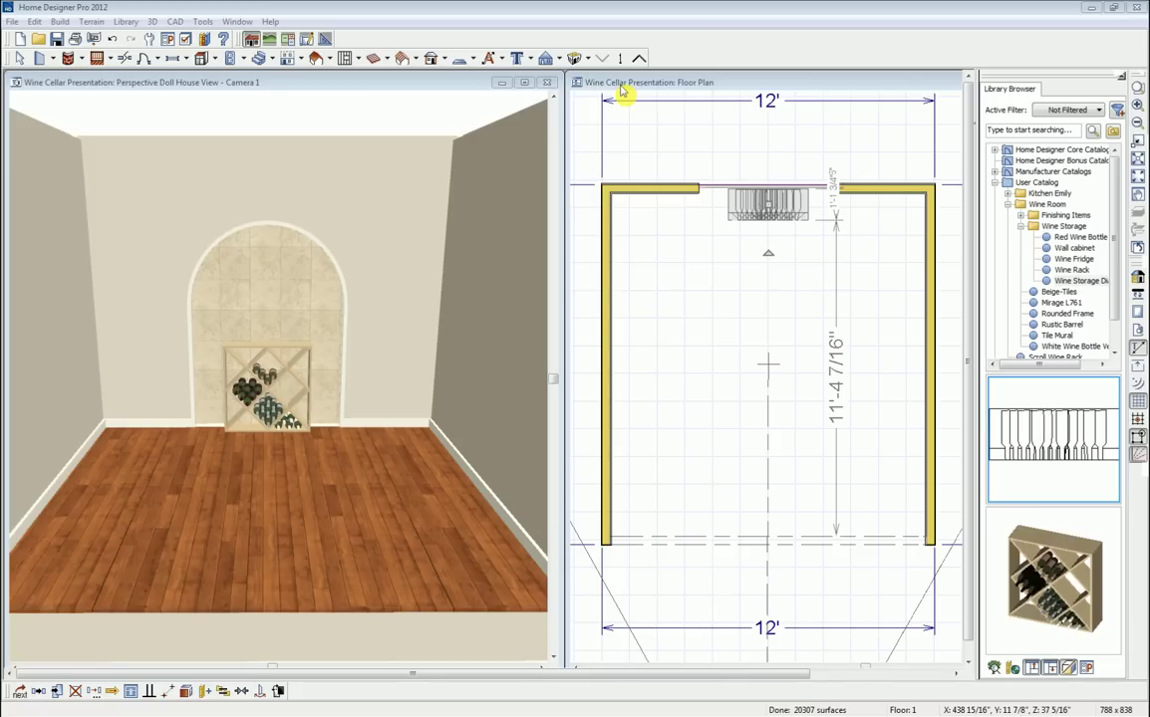
# Add a 36" wide base cabinet on the floor in front of the diamond wine rack.
pyautogui.click(426, 81)
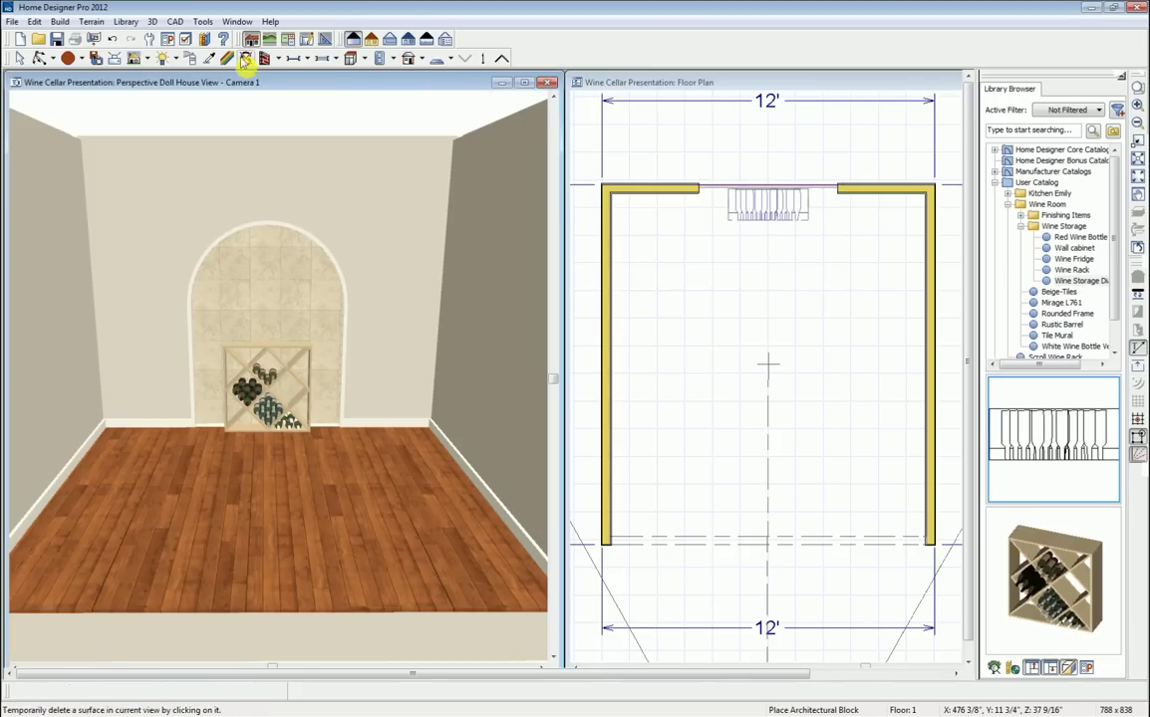
pyautogui.click(365, 60)
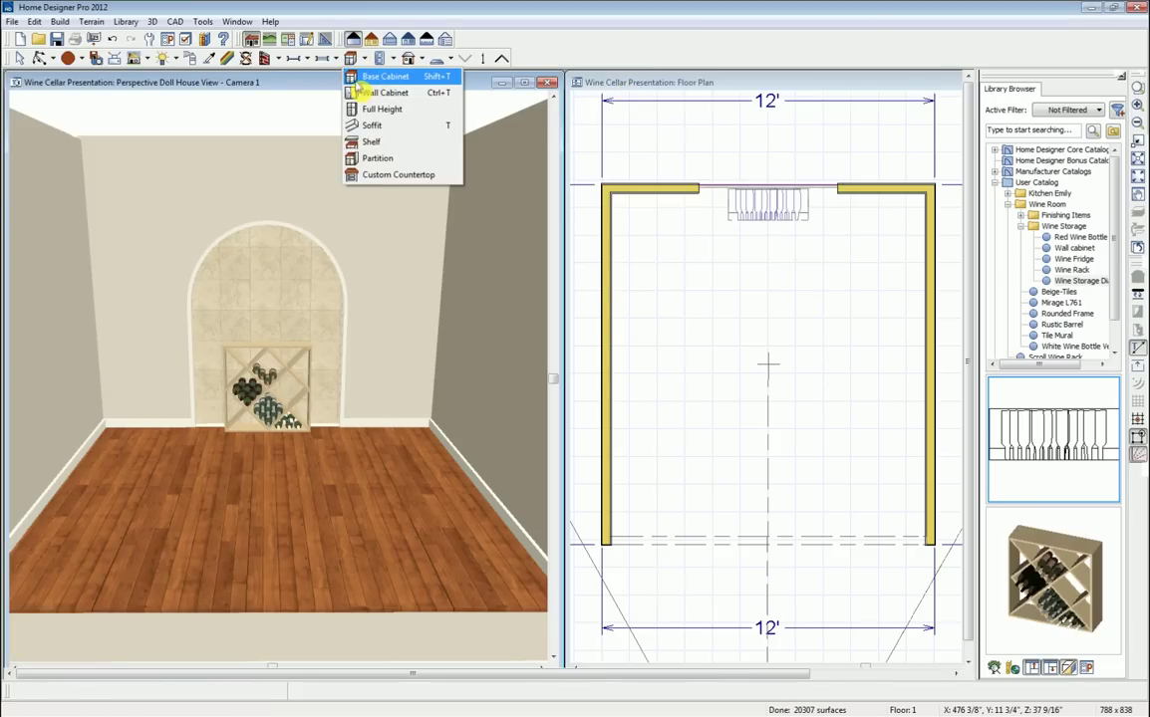
pyautogui.click(386, 82)
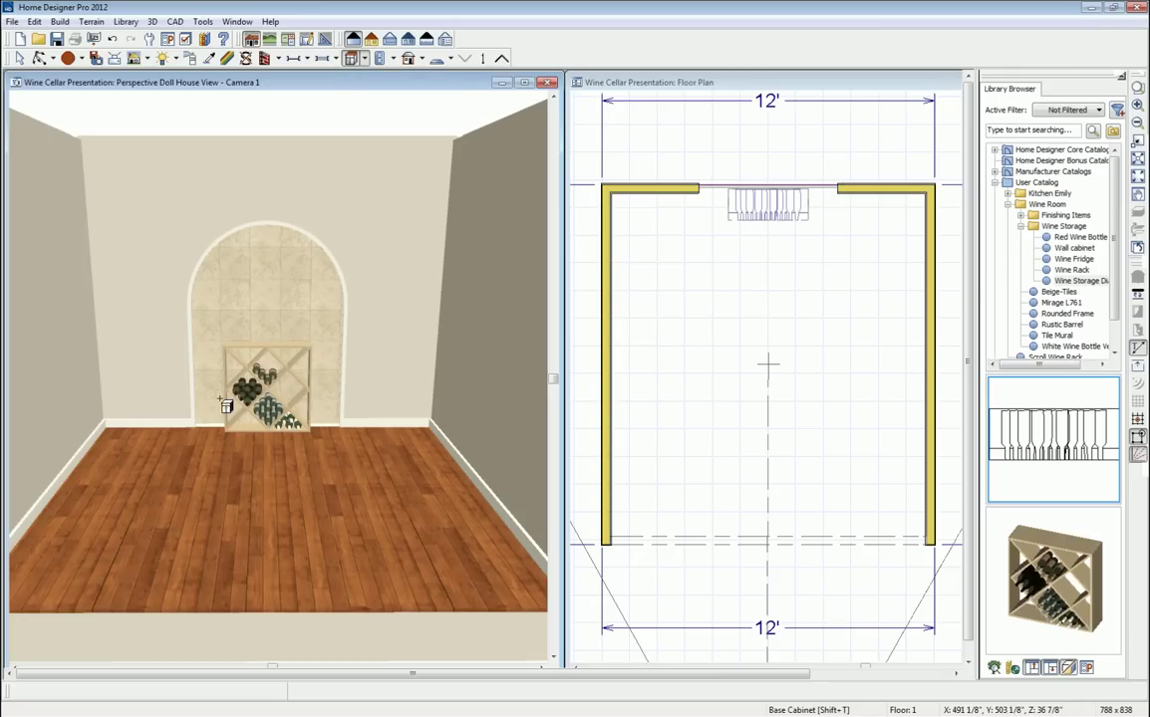
pyautogui.click(209, 470)
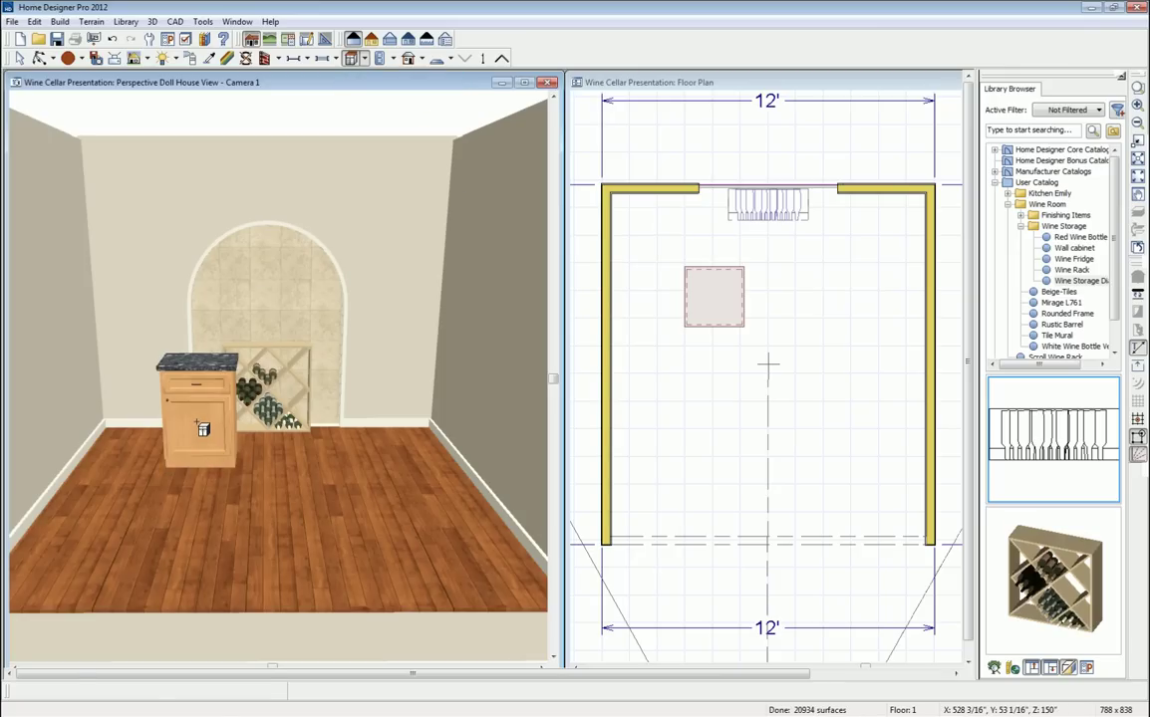
pyautogui.click(184, 387)
pyautogui.moveTo(235, 420)
pyautogui.mouseDown()
pyautogui.moveTo(270, 419)
pyautogui.moveTo(242, 419)
pyautogui.mouseUp()
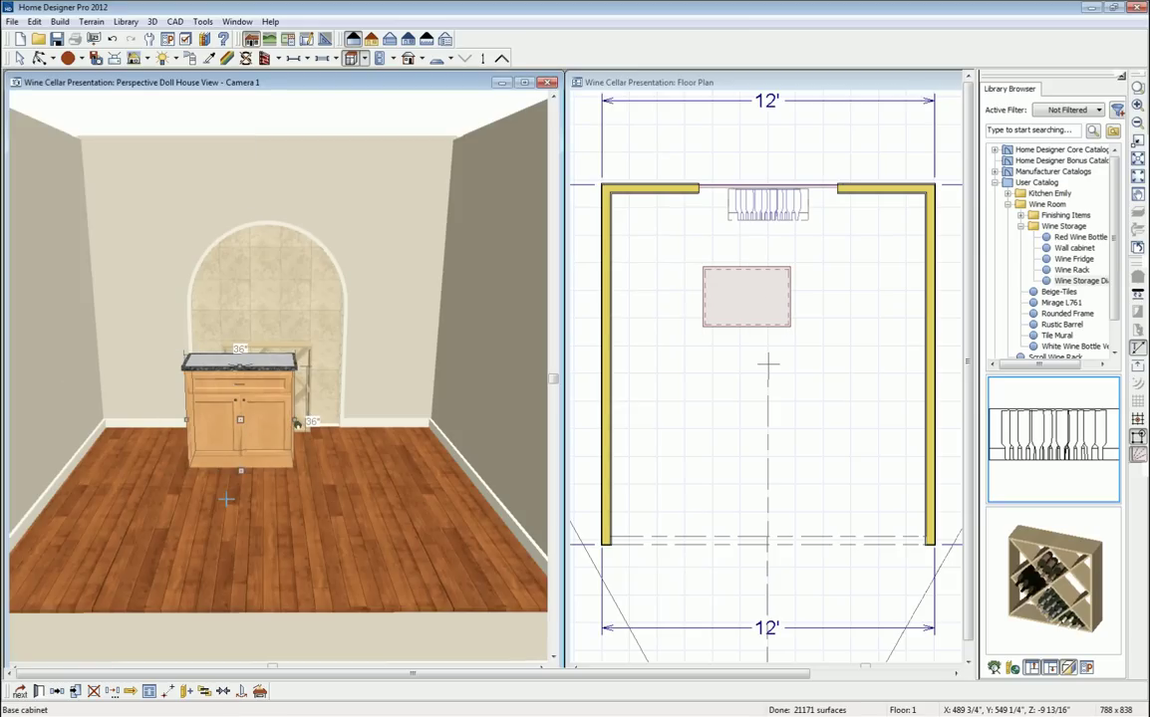
# Set the base cabinet's height to 34 3/4", width to 12" and depth to 10 1/2".
pyautogui.doubleClick(255, 423)
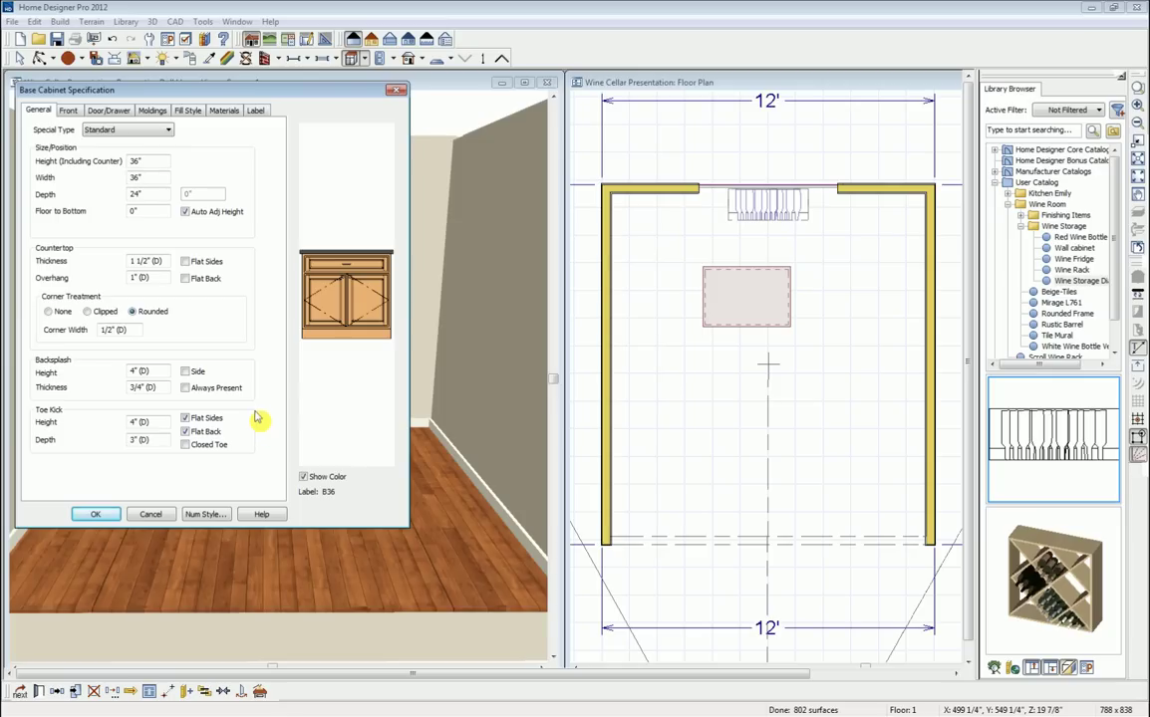
pyautogui.doubleClick(150, 160)
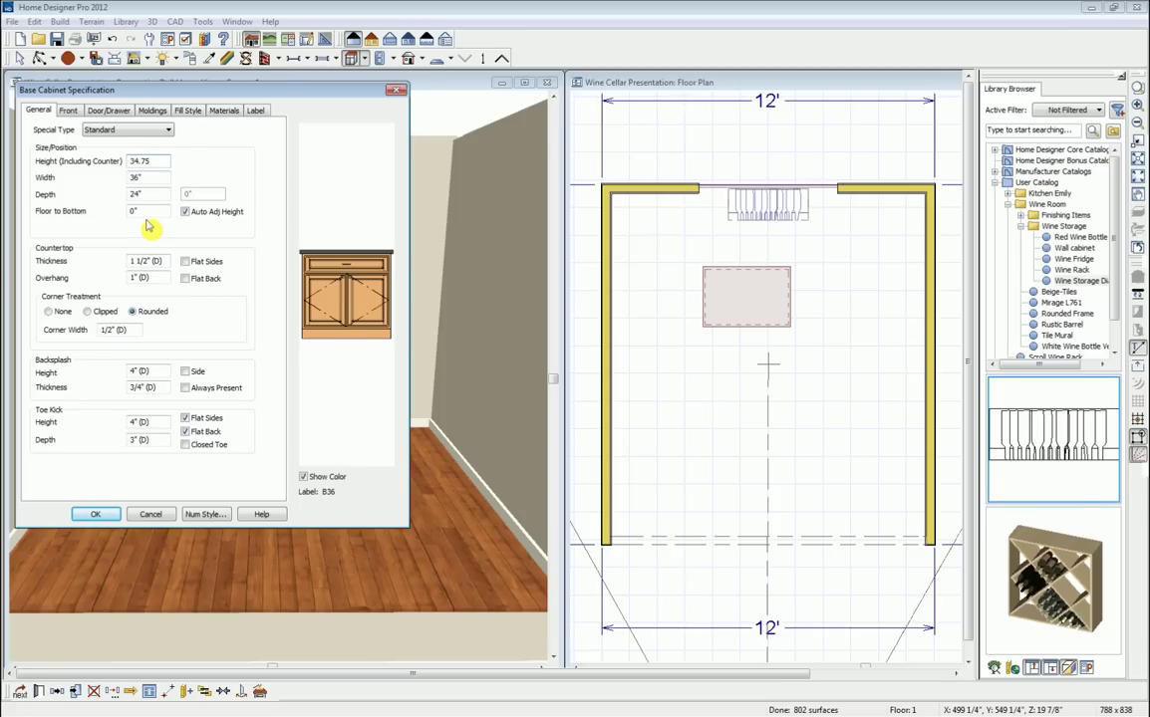
pyautogui.press('Tab')
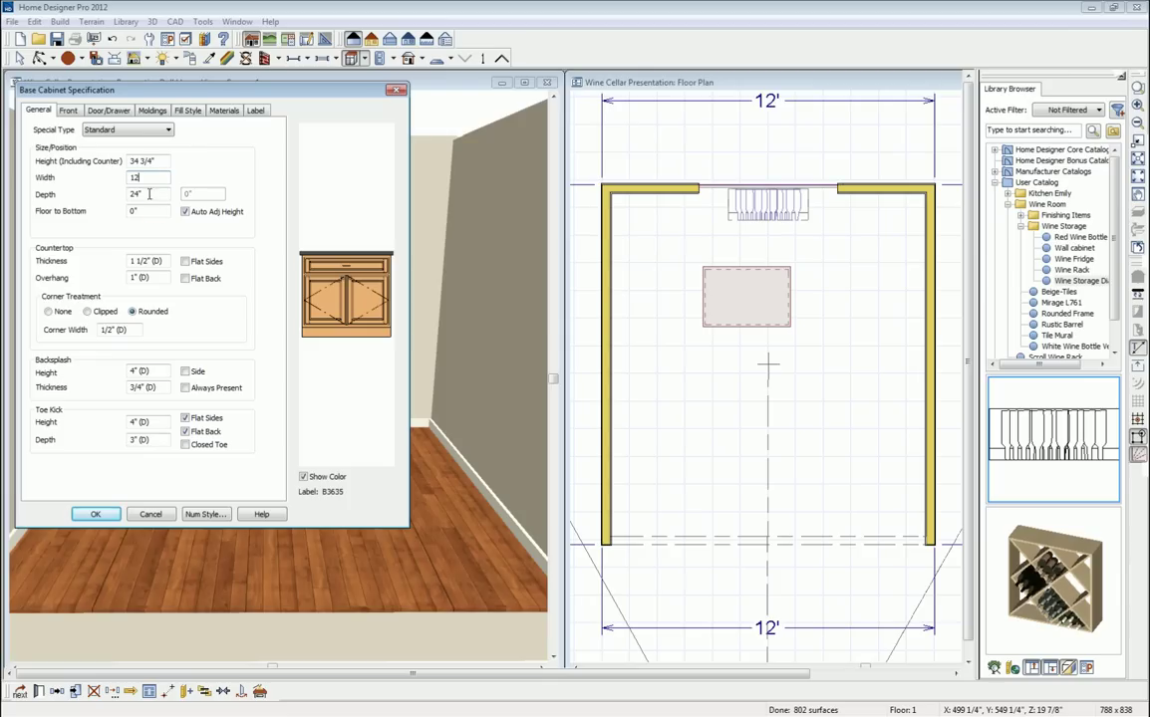
pyautogui.press('Tab')
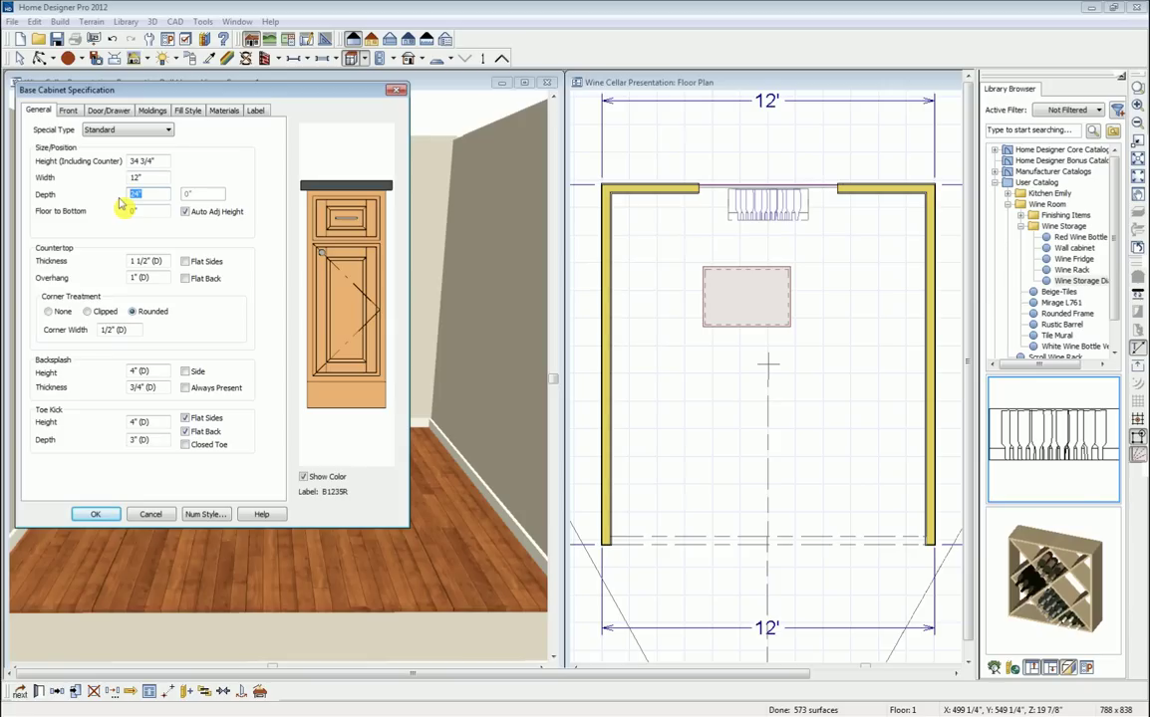
pyautogui.write('10 1/')
pyautogui.press('Tab')
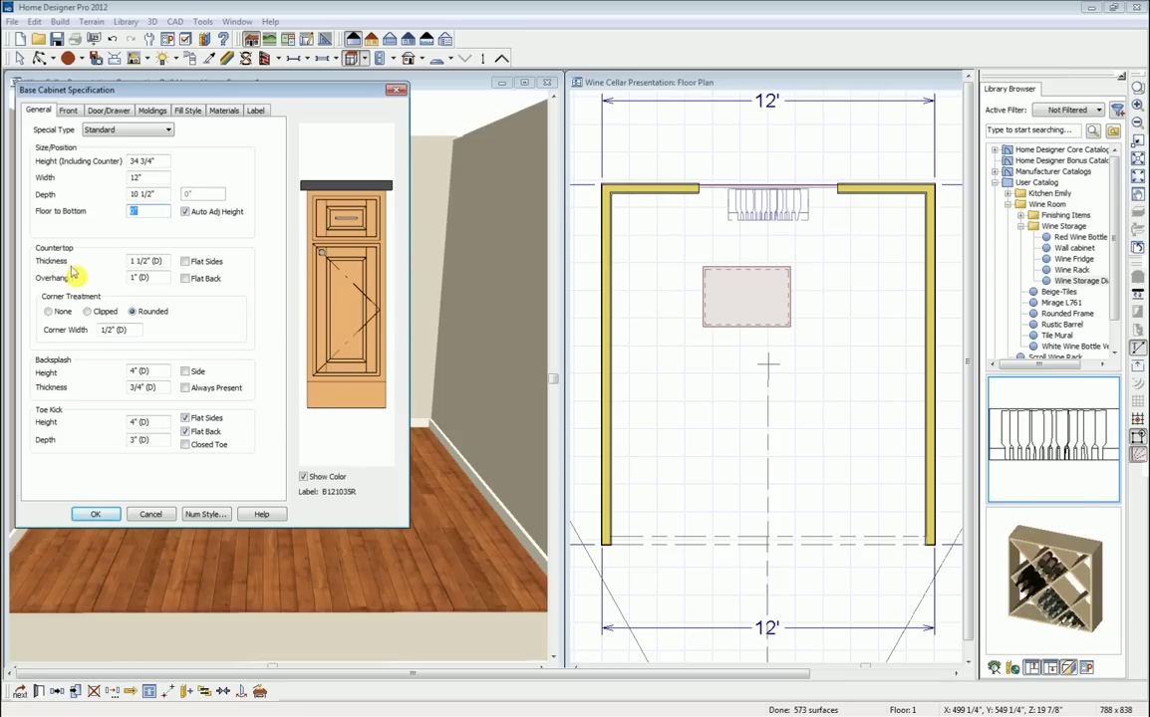
# Set the cabinet's countertop thickness to 1/2" and overhang to 0", and its toe kick depth to 0.
pyautogui.doubleClick(167, 260)
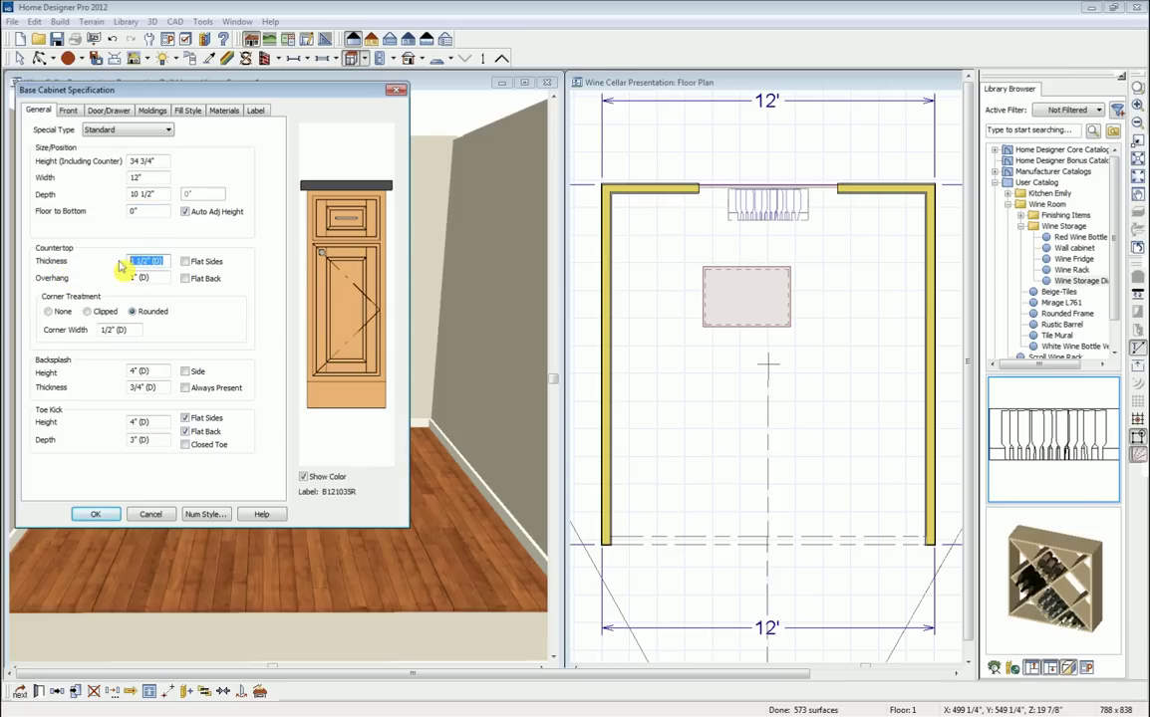
pyautogui.write('.5')
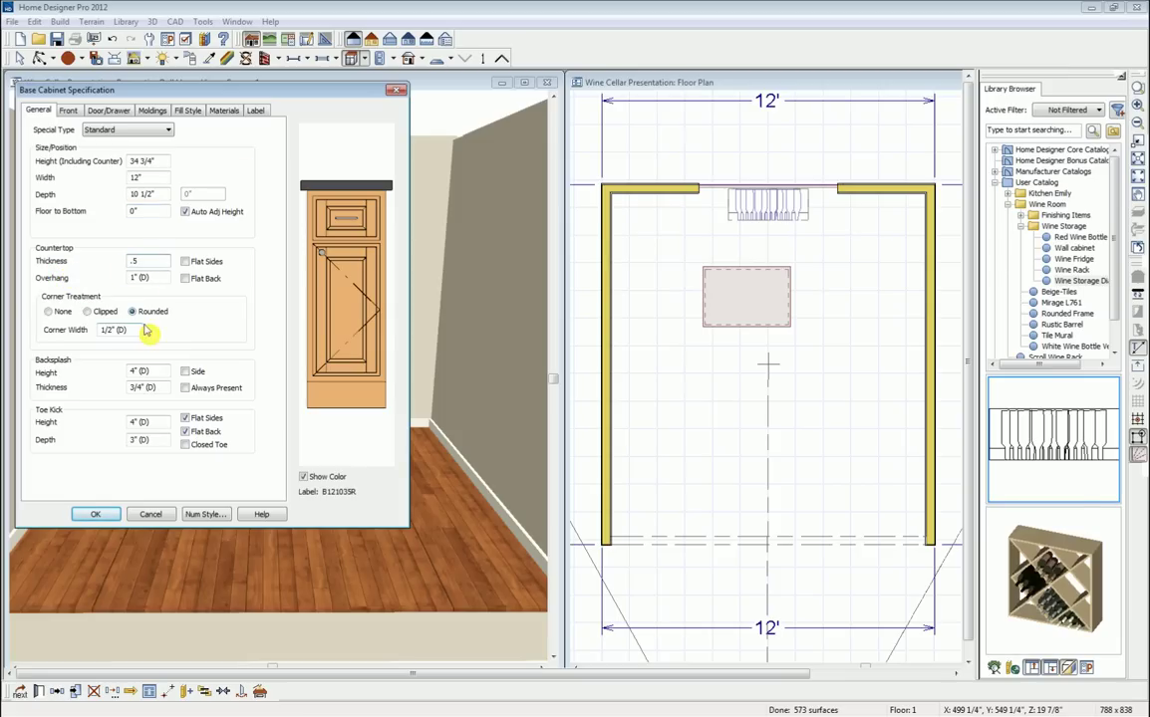
pyautogui.moveTo(234, 95); pyautogui.dragTo(586, 132)
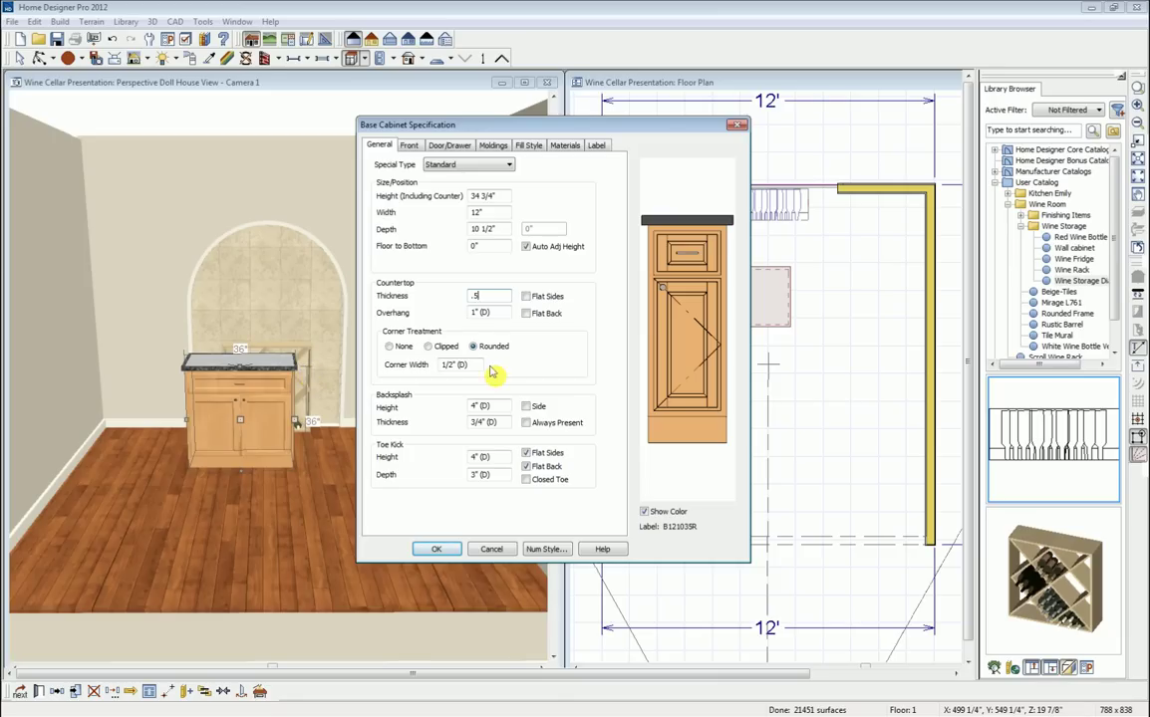
pyautogui.press('Tab')
pyautogui.write('0')
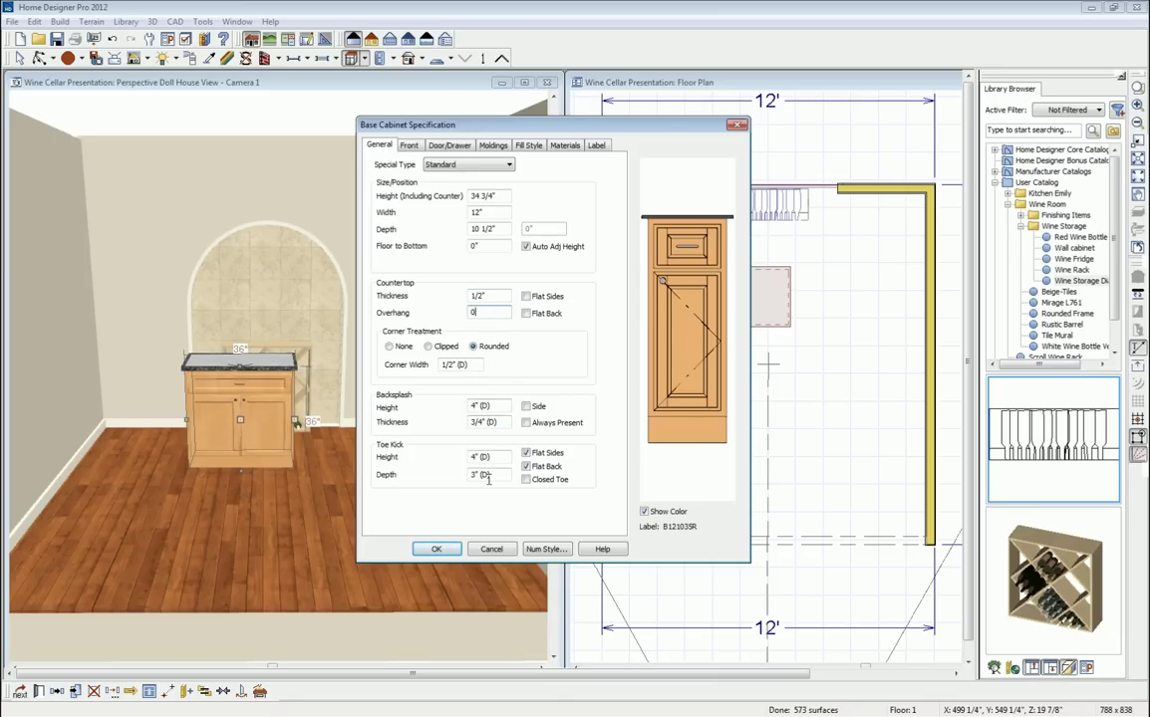
pyautogui.click(498, 478)
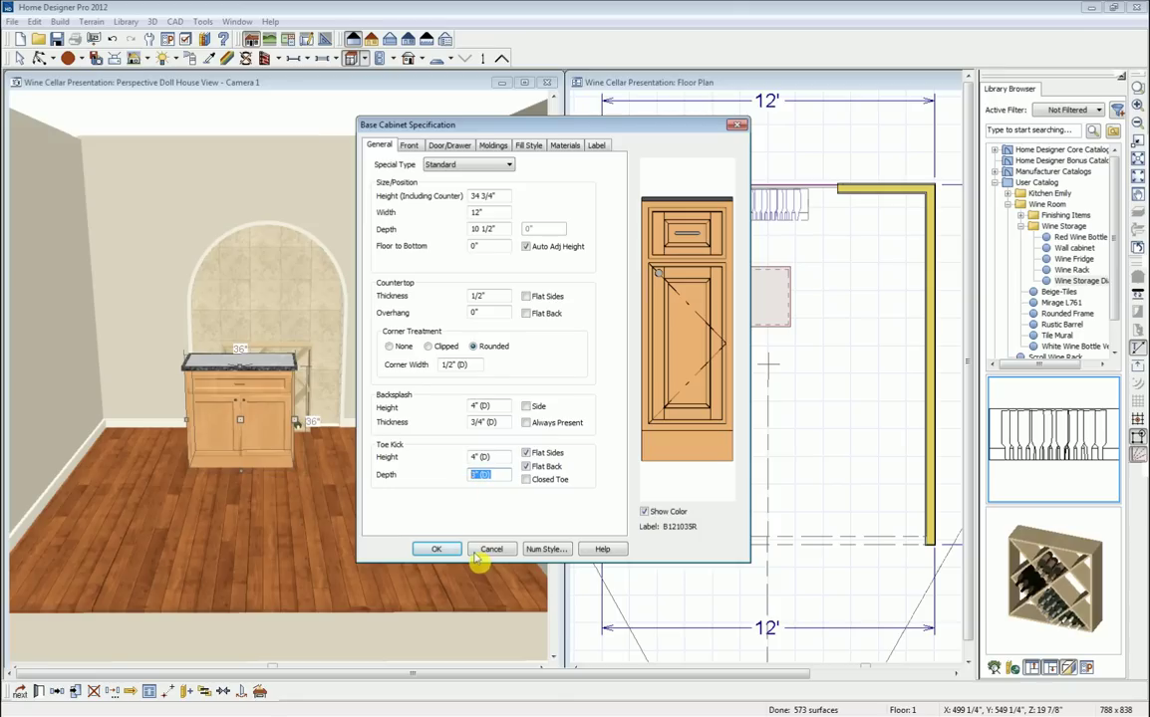
pyautogui.write('0')
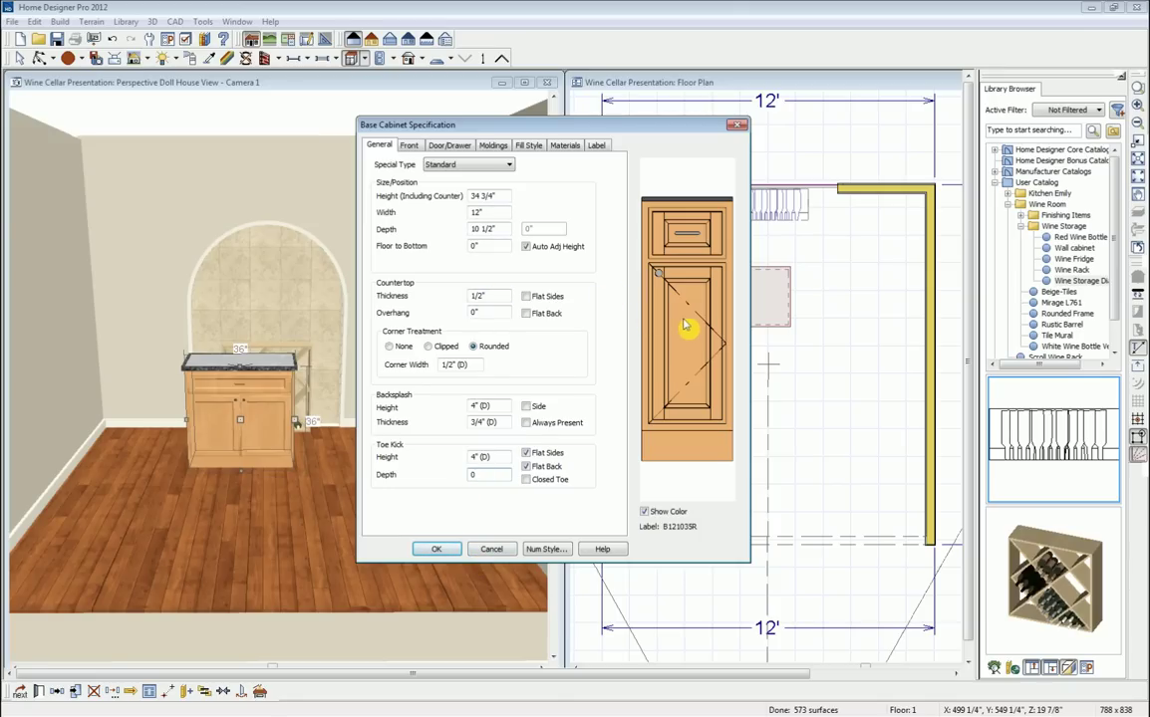
# Delete the drawer from the cabinet front and change the door's item type to Opening.
pyautogui.click(688, 238)
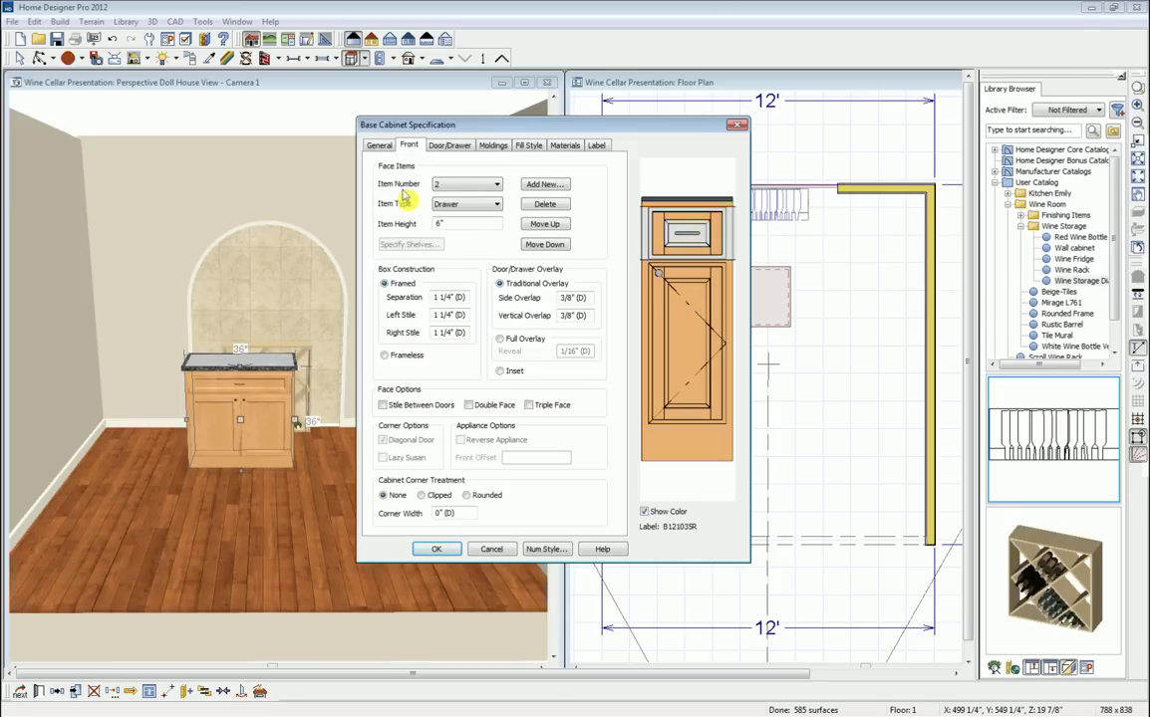
pyautogui.click(545, 204)
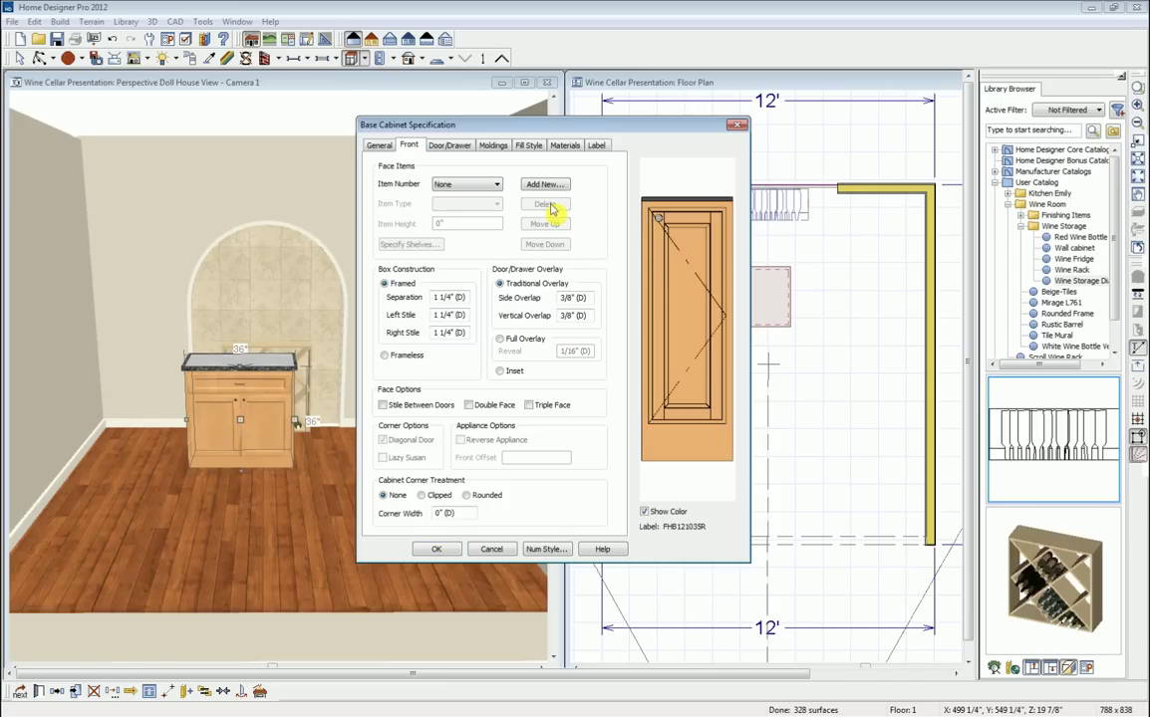
pyautogui.click(679, 284)
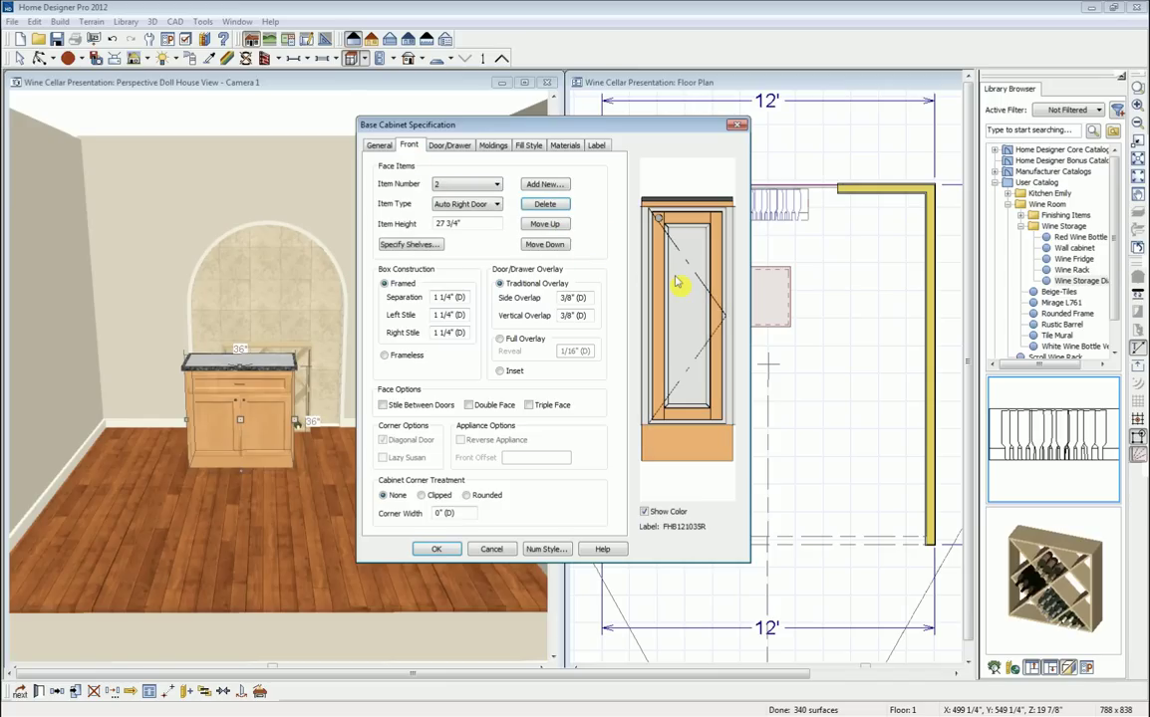
pyautogui.click(497, 205)
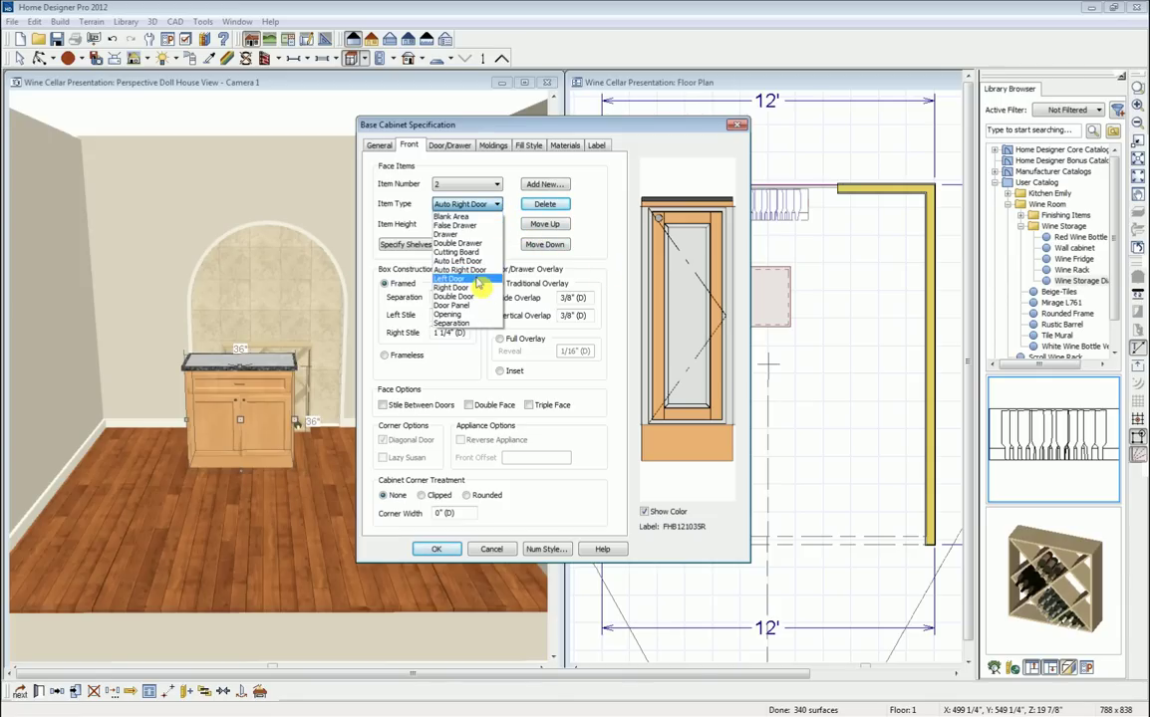
pyautogui.click(464, 317)
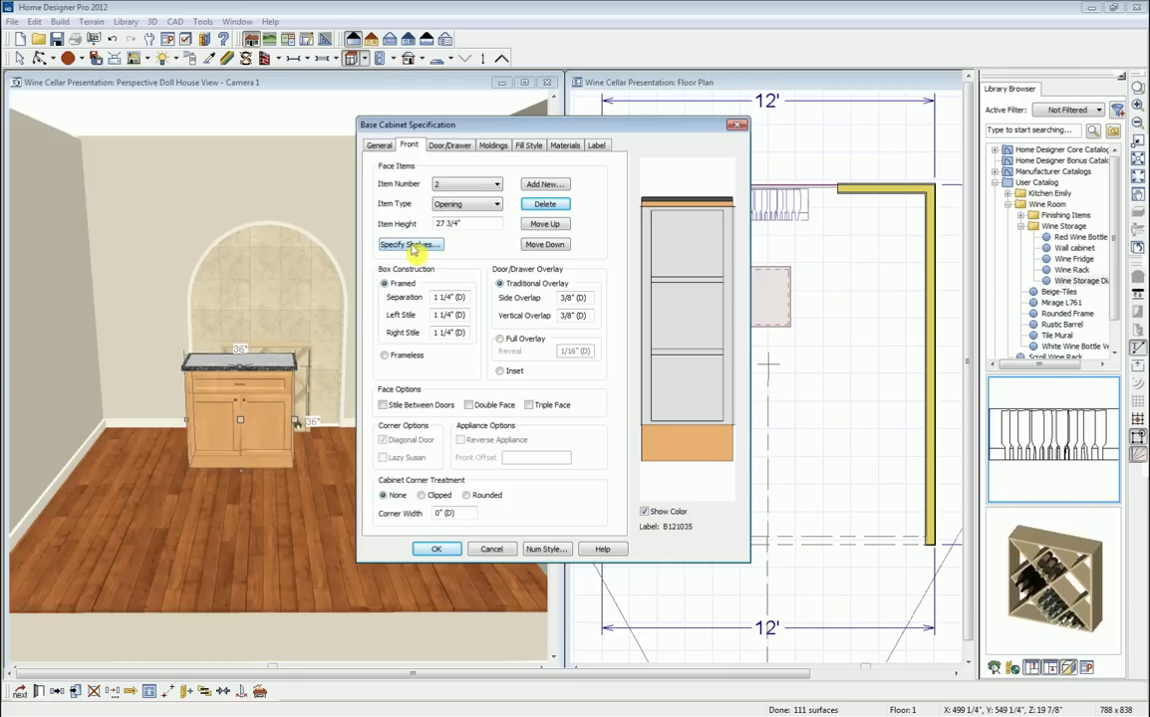
# Specify five equally spaced shelves manually for the cabinet opening and apply the cabinet specification.
pyautogui.click(409, 246)
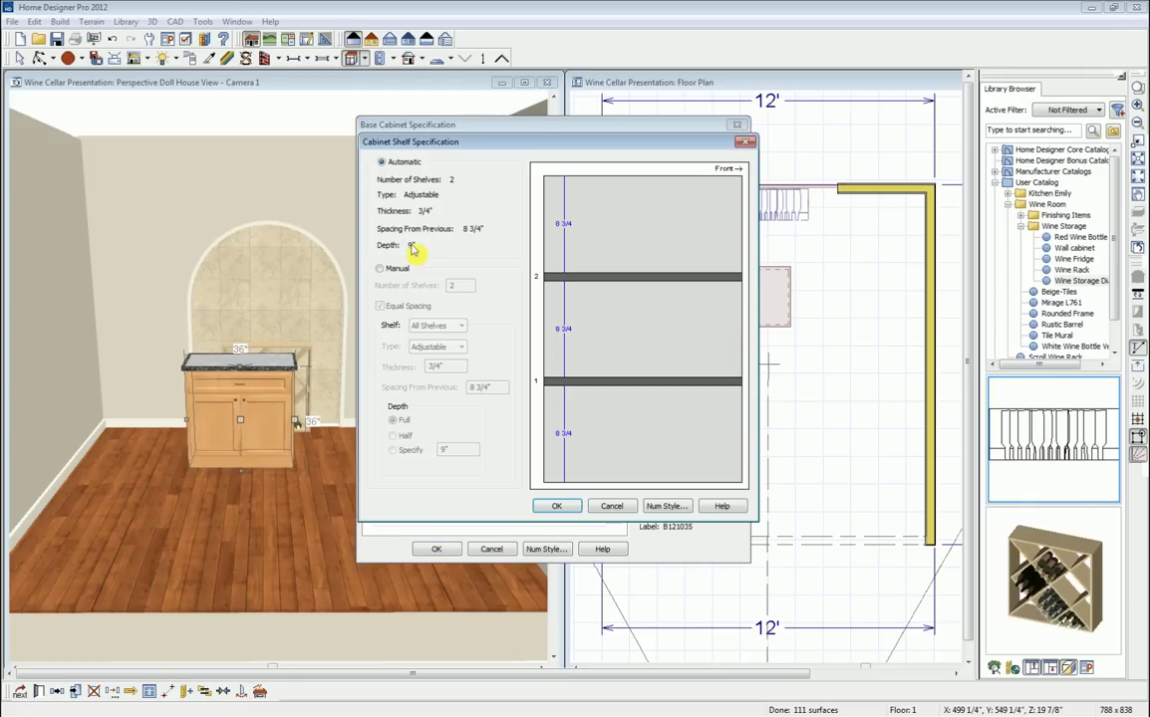
pyautogui.click(381, 269)
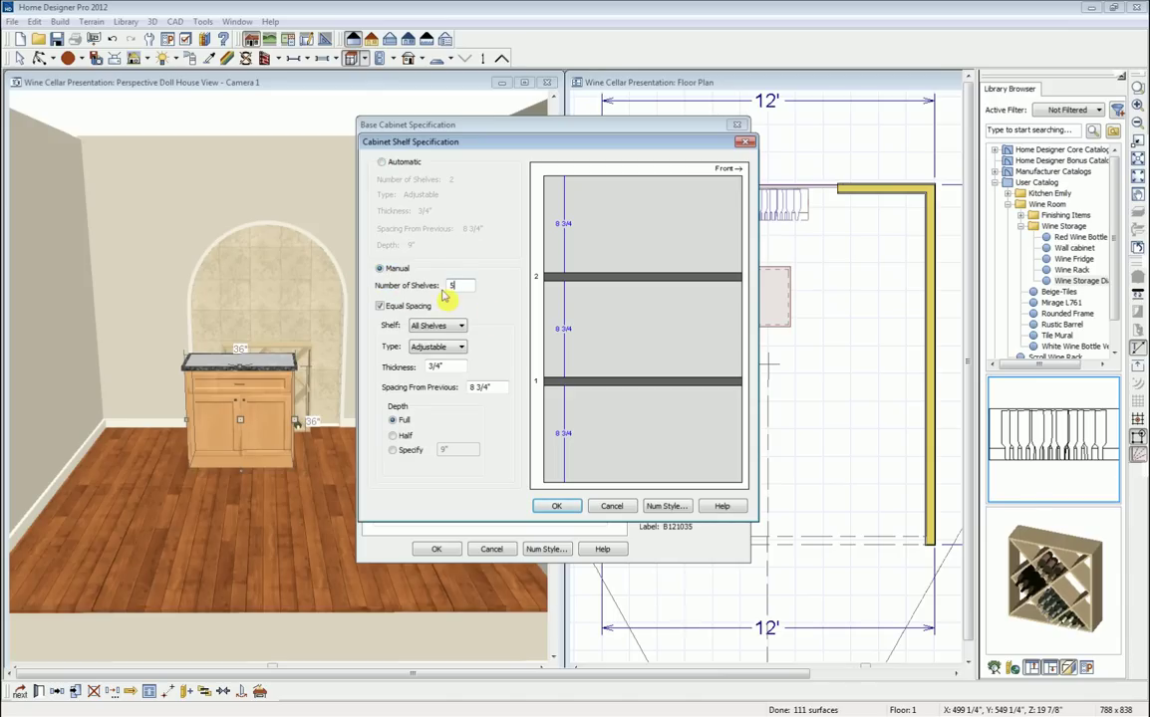
pyautogui.write('5')
pyautogui.press('Tab')
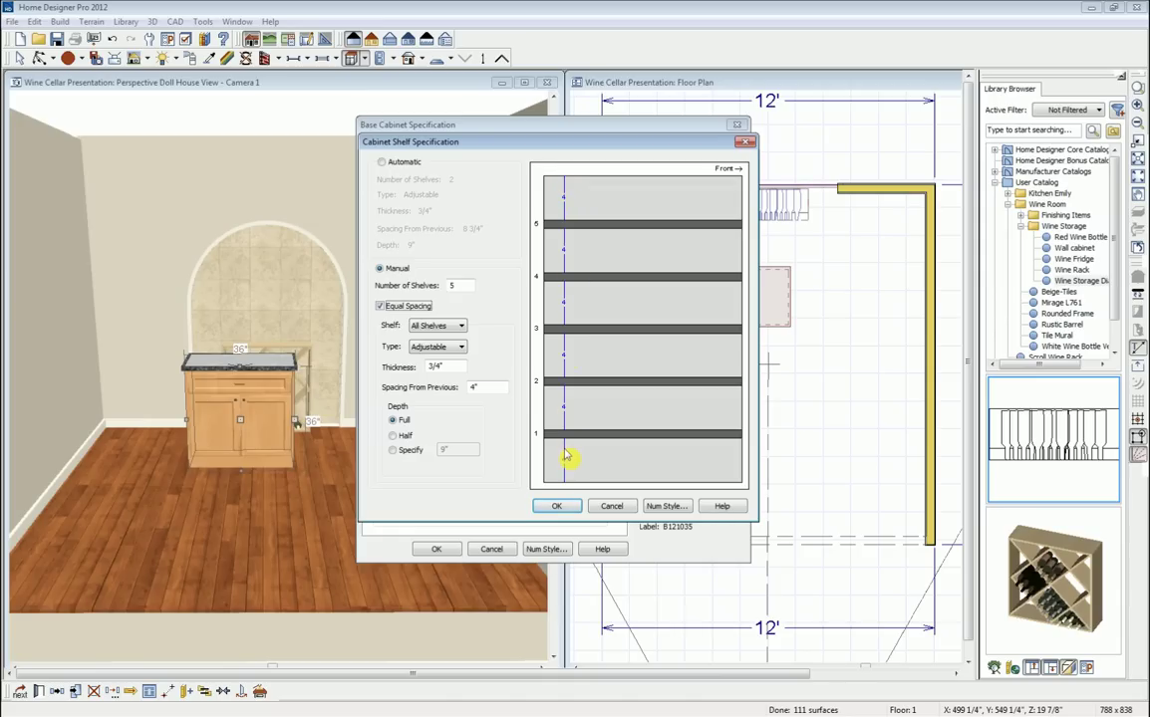
pyautogui.click(557, 507)
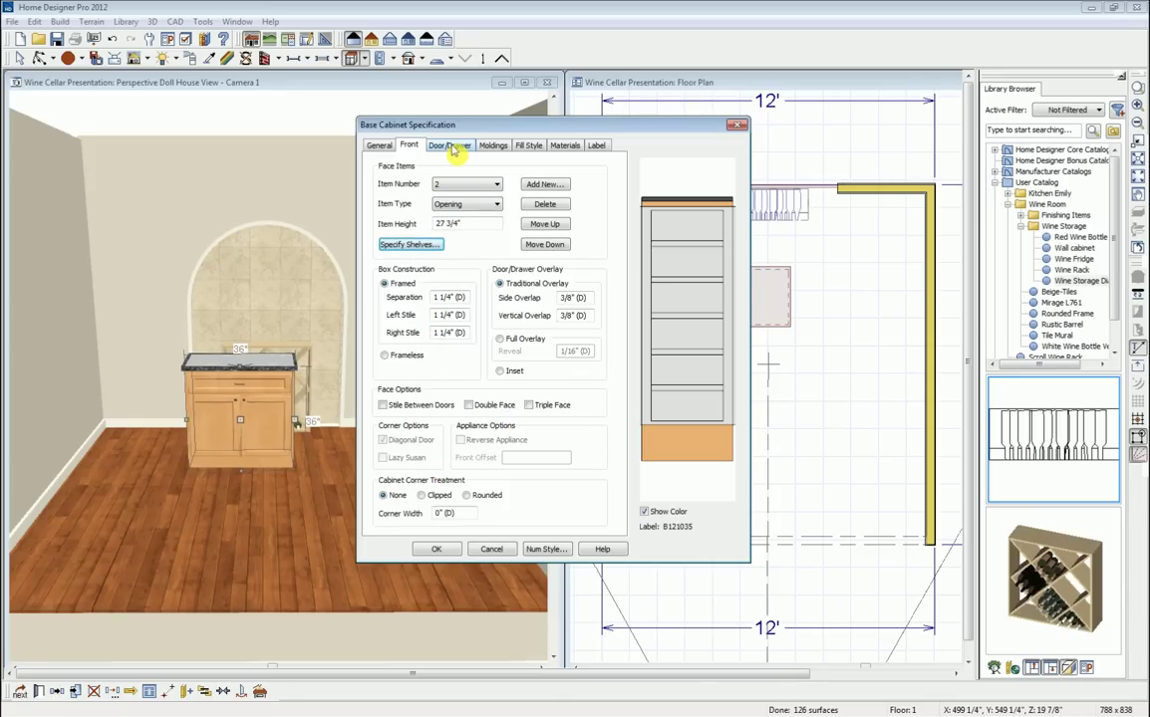
pyautogui.click(436, 549)
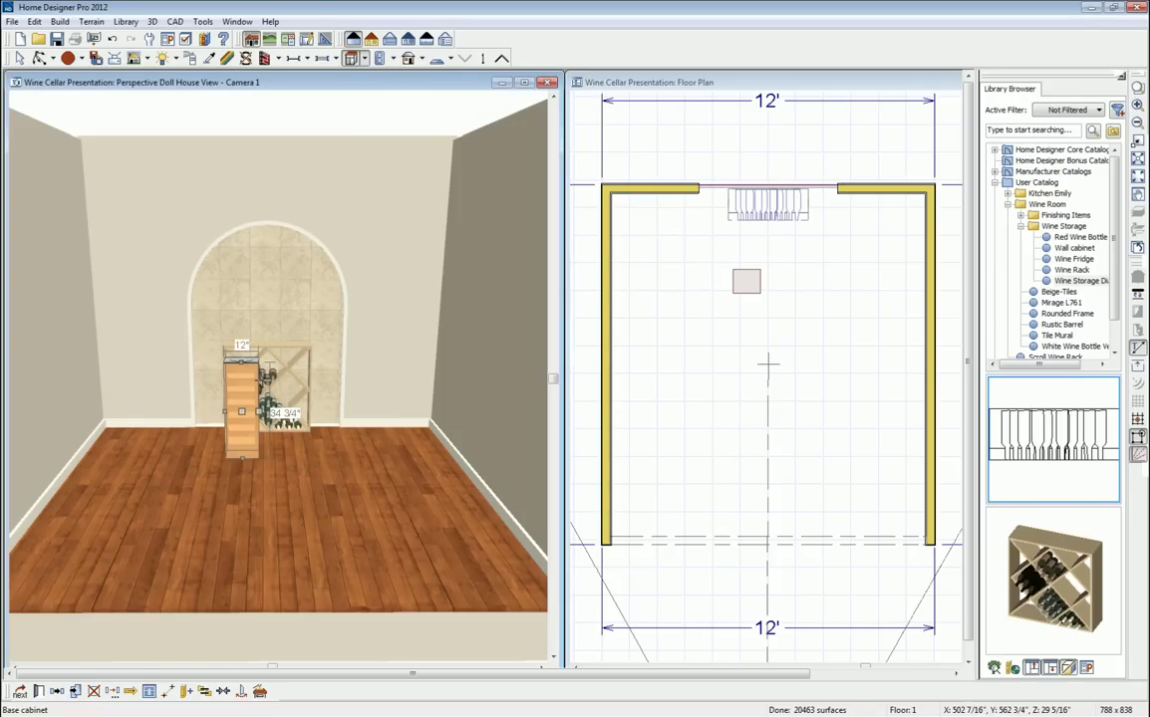
# Place a cabinet partition on the floor plan beside the 12" open-shelf cabinet.
pyautogui.scroll(5, 239, 98)
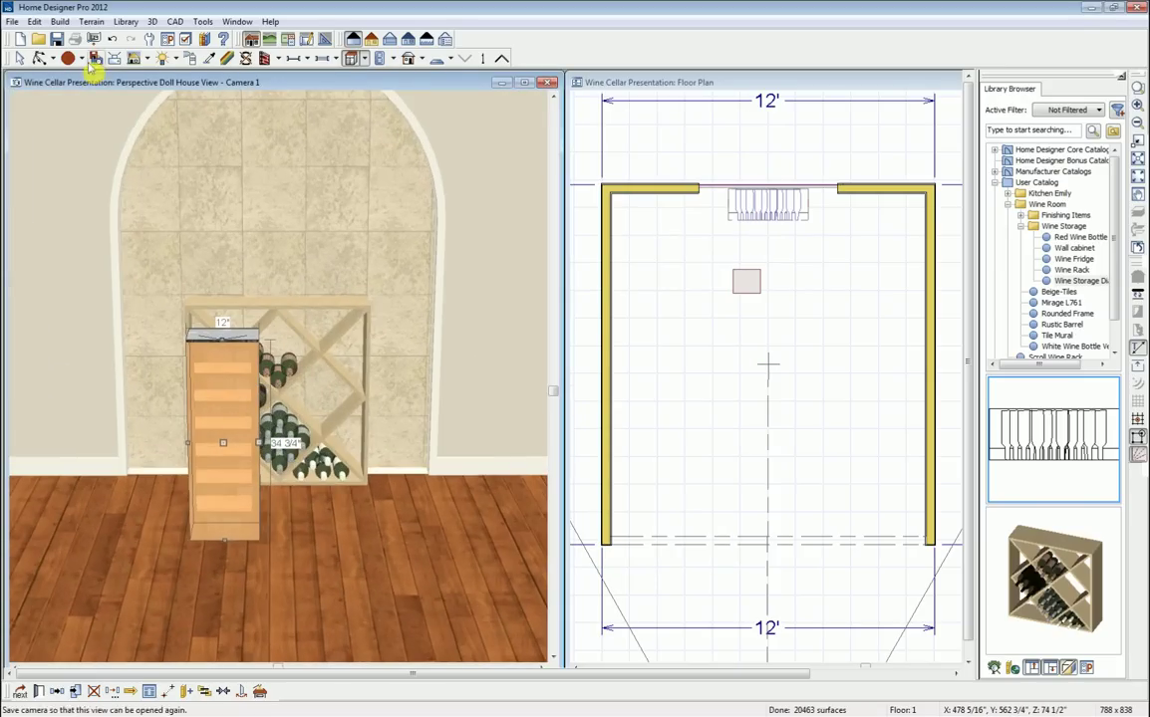
pyautogui.click(40, 58)
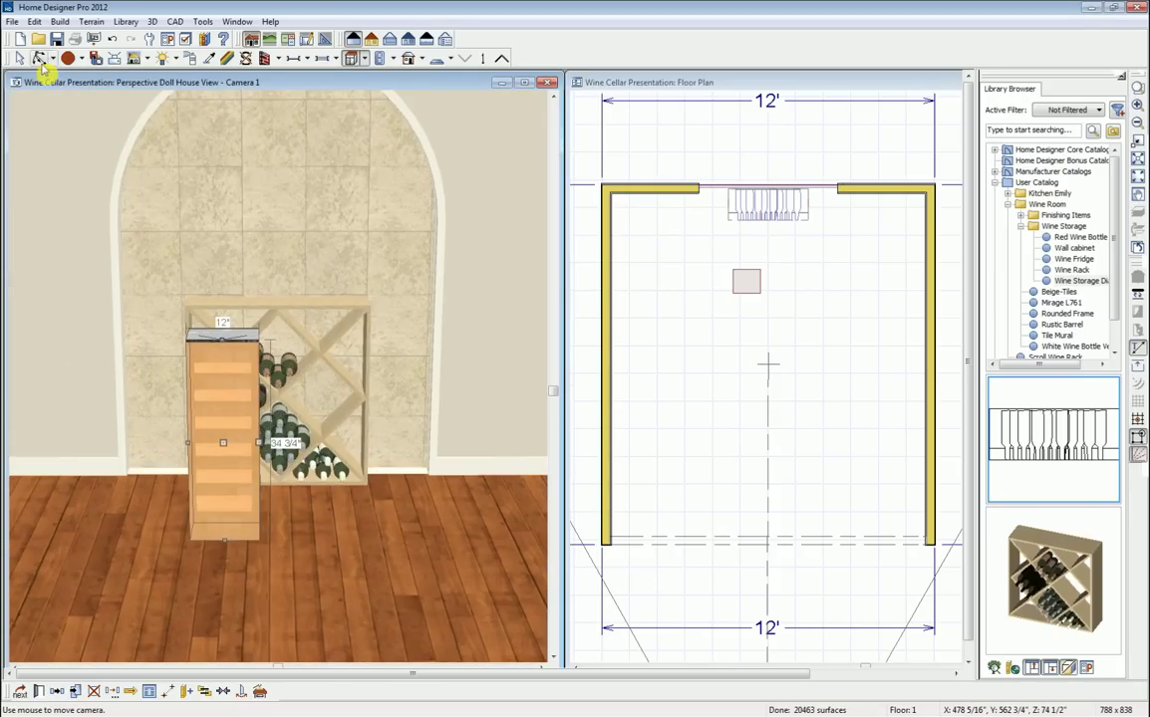
pyautogui.moveTo(221, 375); pyautogui.dragTo(323, 405)
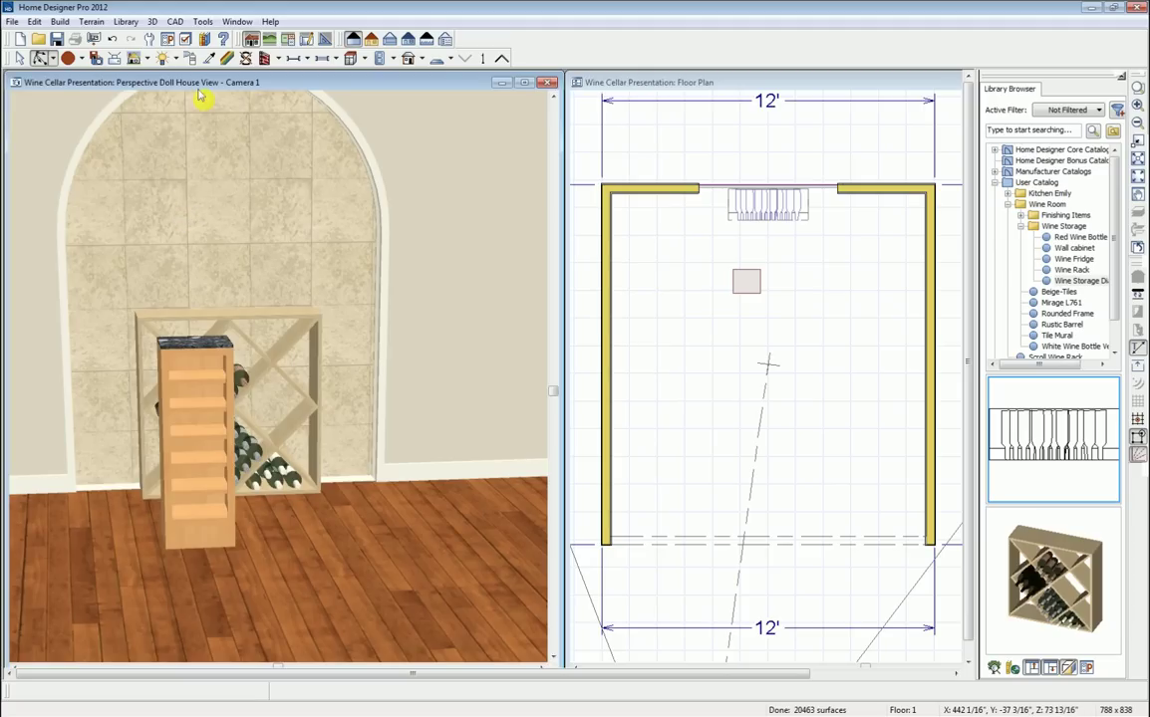
pyautogui.click(587, 88)
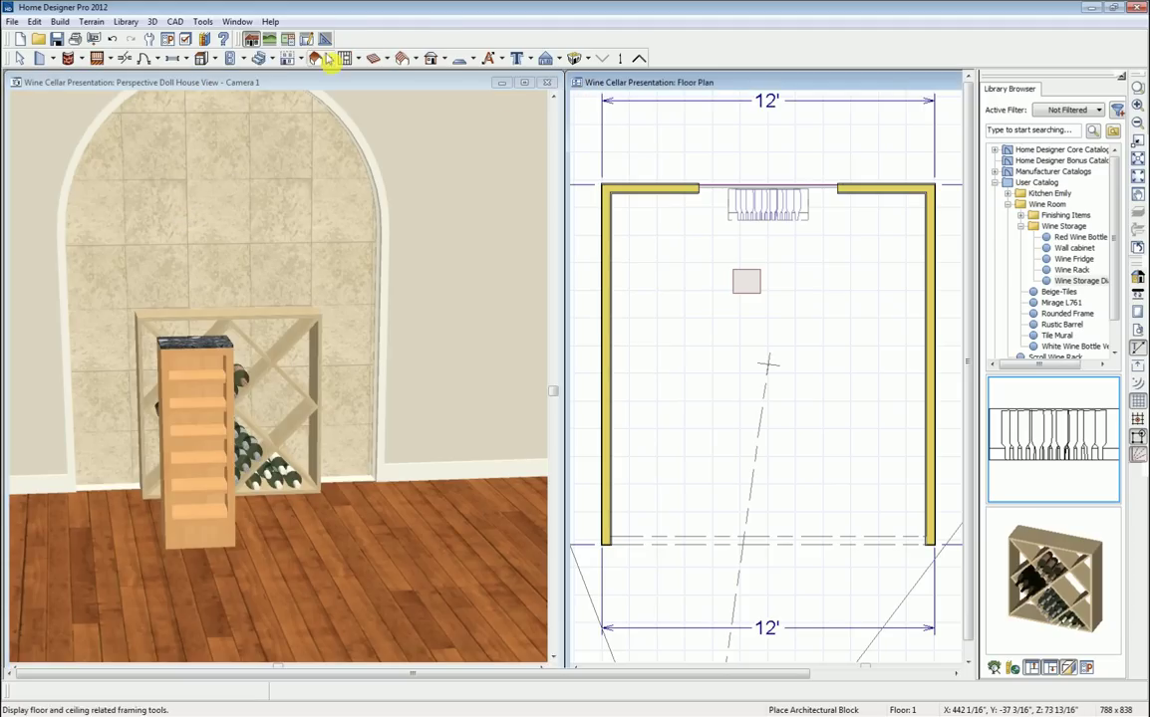
pyautogui.click(203, 58)
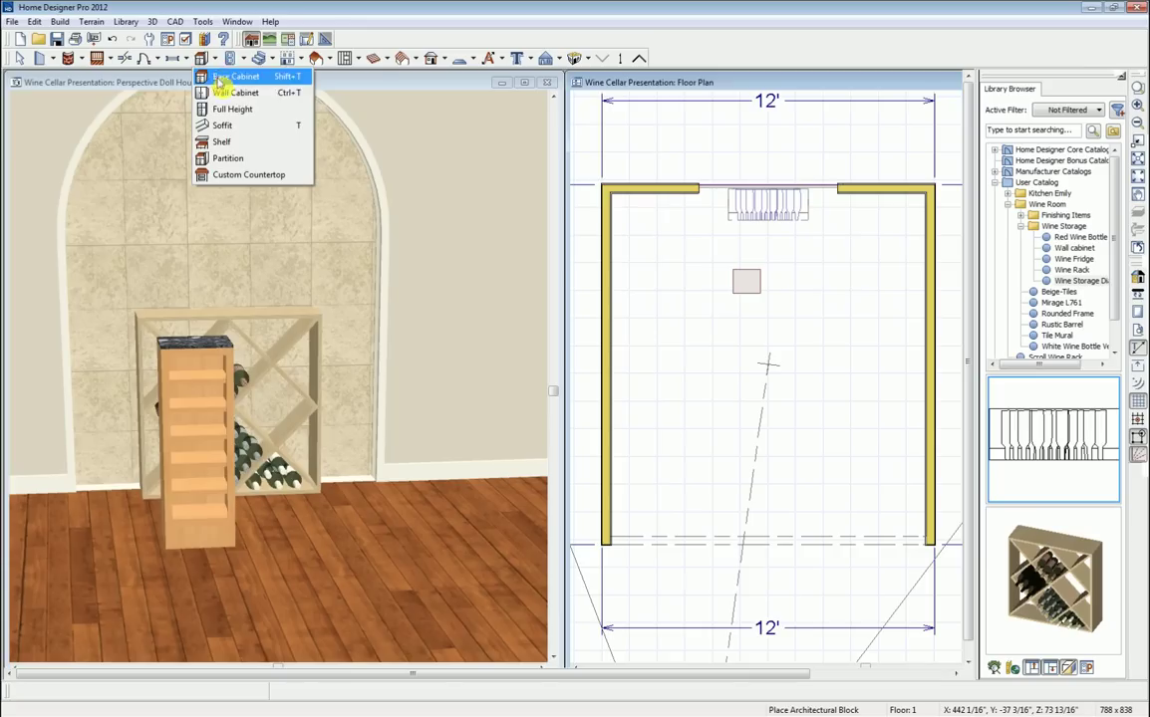
pyautogui.click(229, 159)
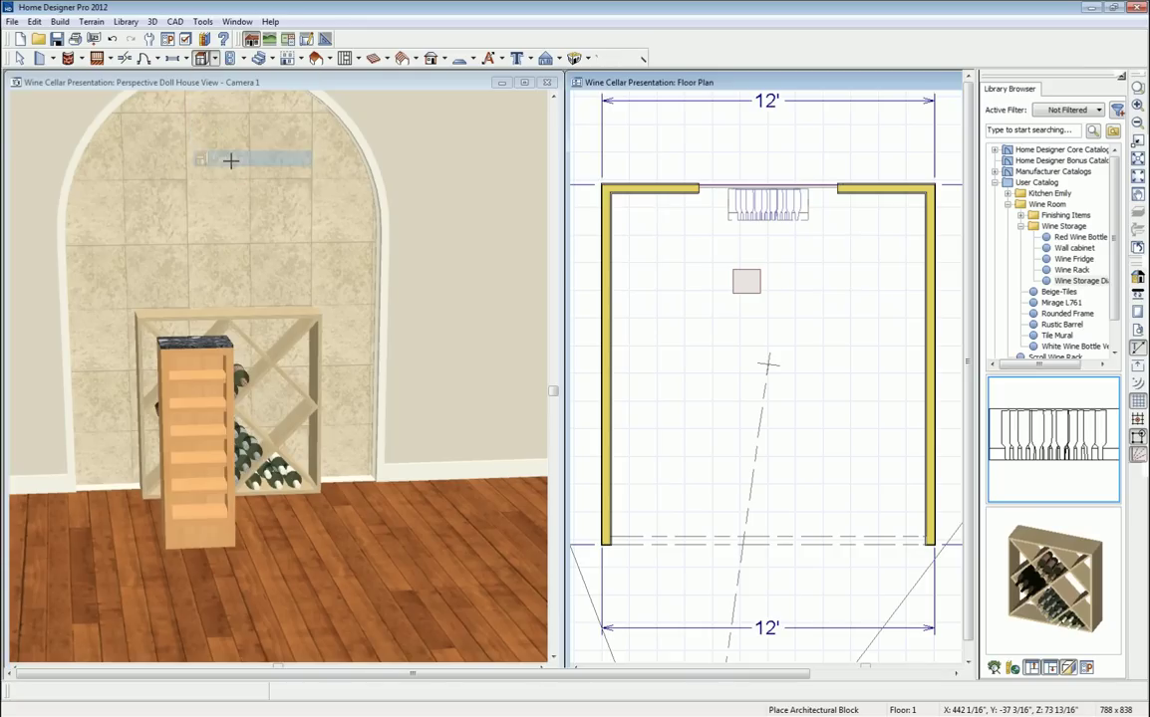
pyautogui.click(706, 282)
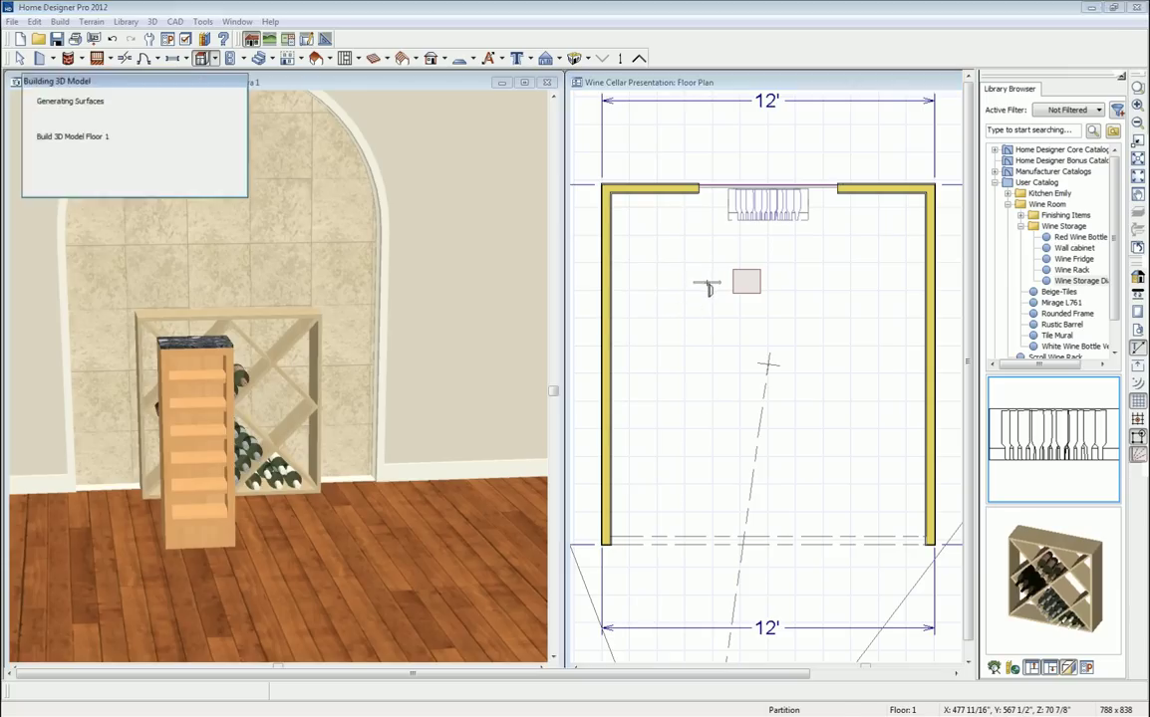
pyautogui.press('space')
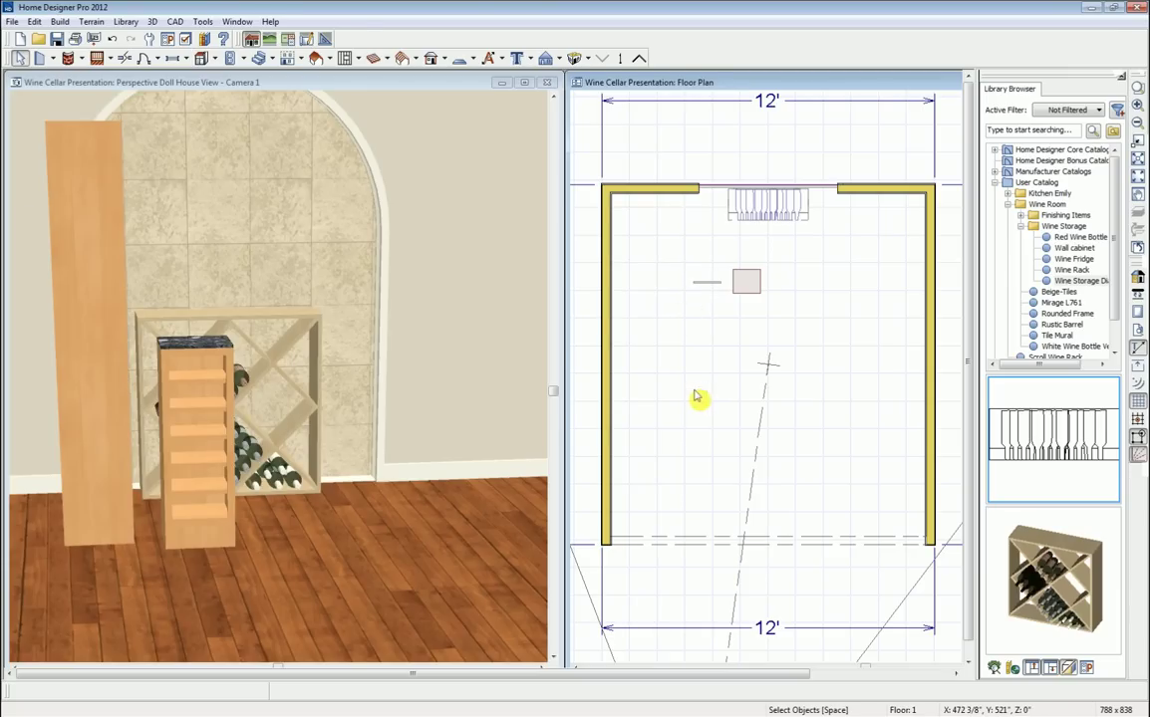
# Rotate the partition to run front to back and move it to the middle of the open-shelf cabinet.
pyautogui.click(707, 285)
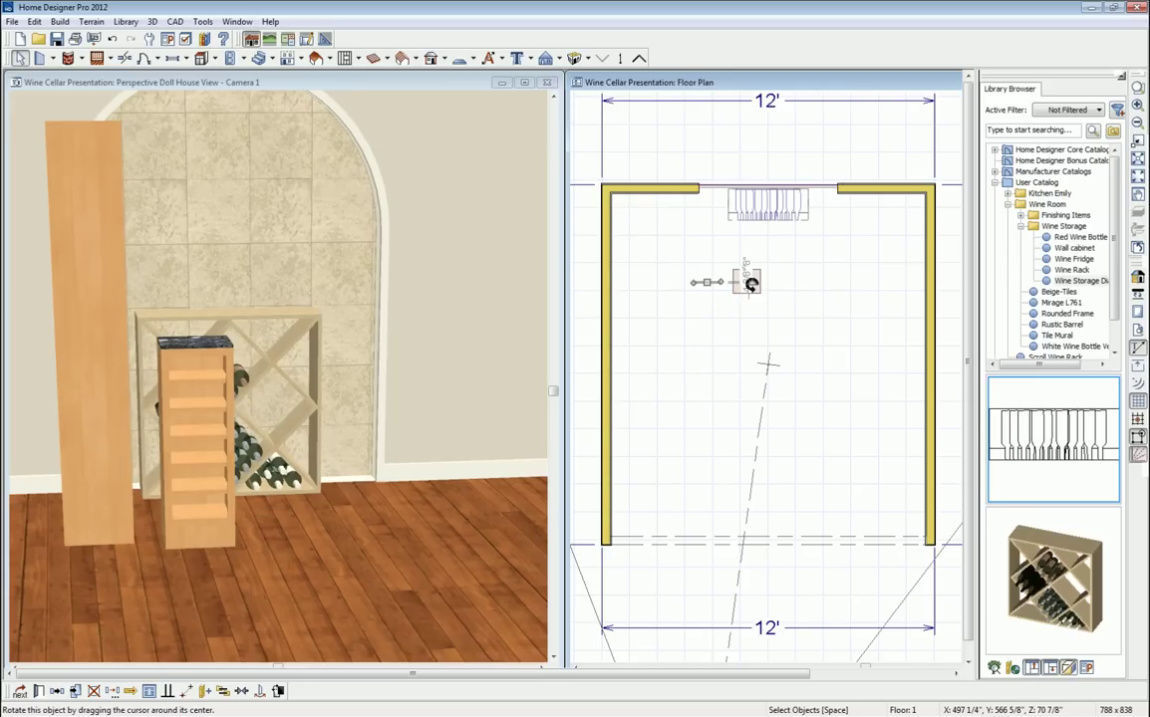
pyautogui.moveTo(751, 282)
pyautogui.mouseDown()
pyautogui.moveTo(741, 310)
pyautogui.moveTo(703, 316)
pyautogui.moveTo(714, 284)
pyautogui.moveTo(749, 289)
pyautogui.mouseUp()
pyautogui.scroll(1, 750, 290)
pyautogui.scroll(4, 749, 290)
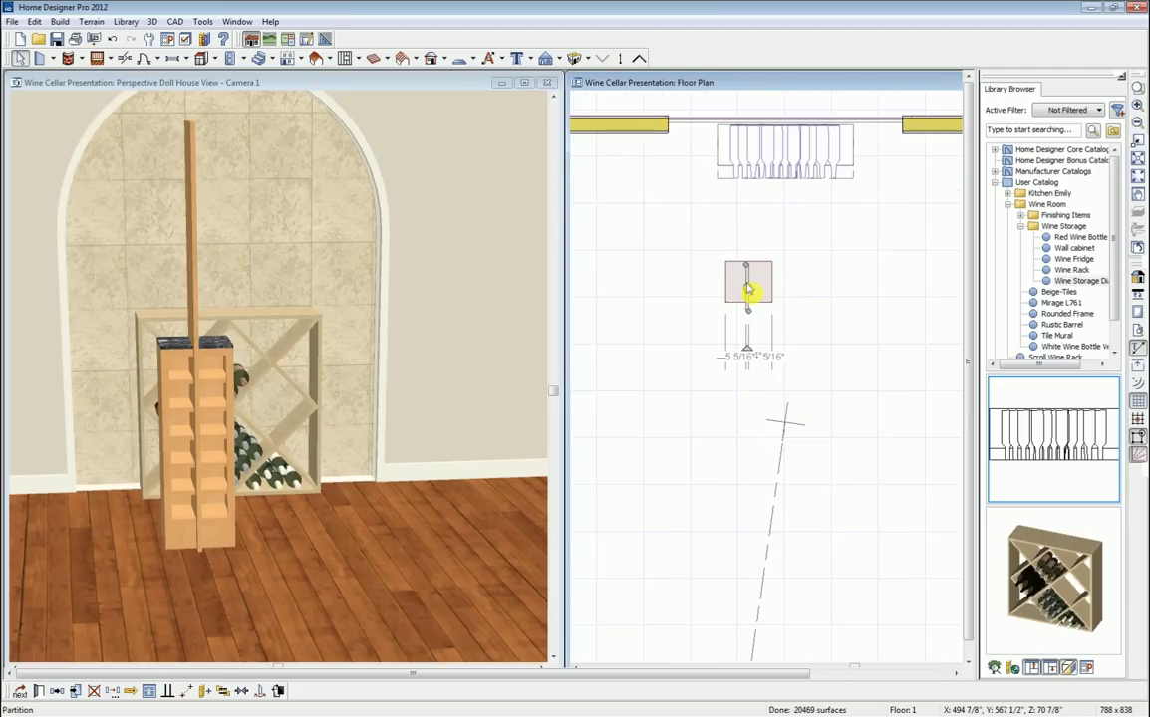
pyautogui.moveTo(752, 299); pyautogui.dragTo(750, 289)
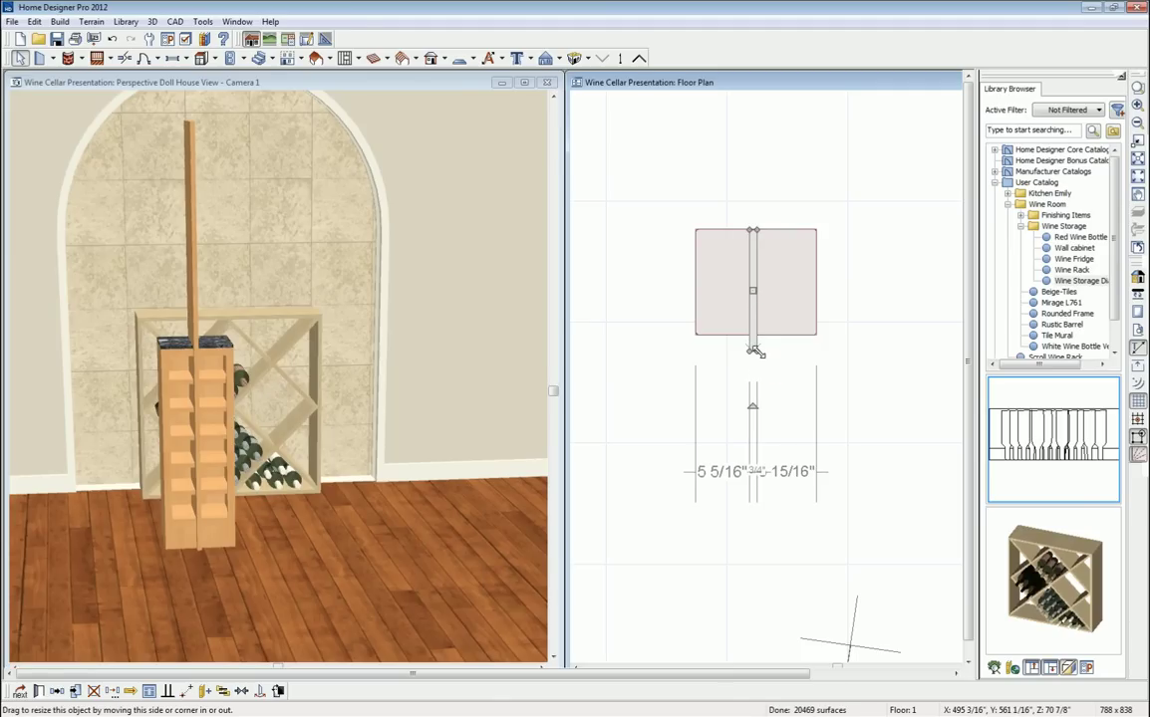
# Shorten the partition's front end to meet the cabinet front, making it about 10 3/8" deep.
pyautogui.click(756, 361)
pyautogui.scroll(3, 754, 359)
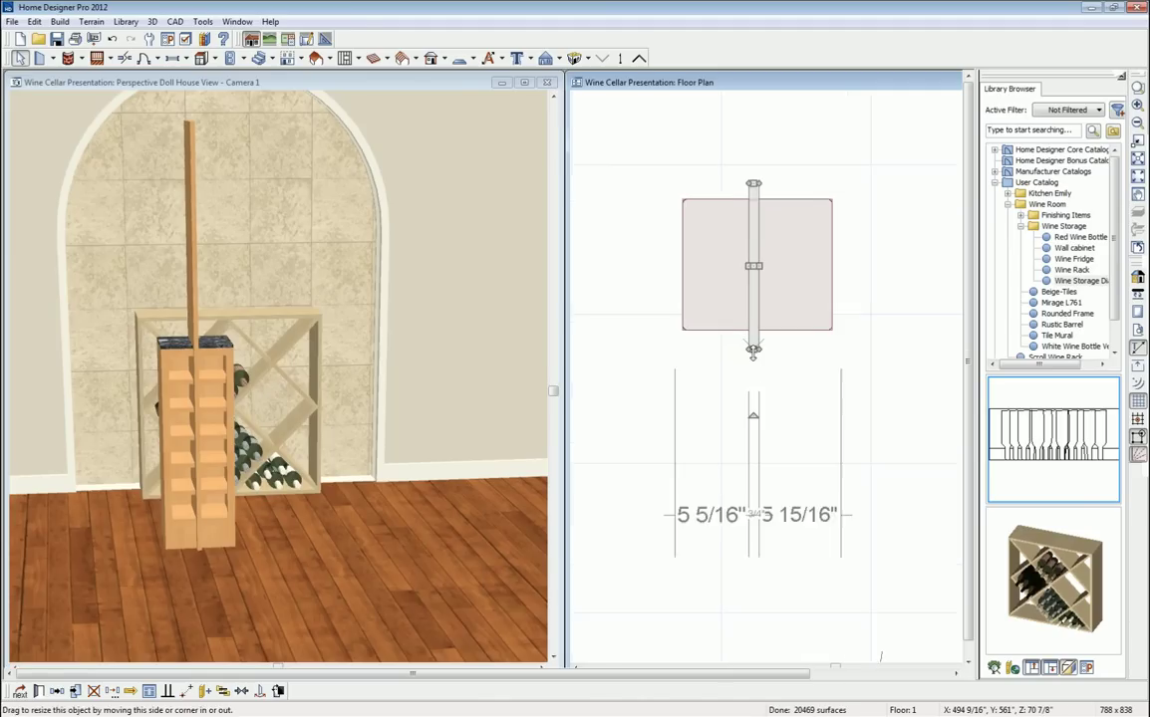
pyautogui.moveTo(752, 329); pyautogui.dragTo(753, 324)
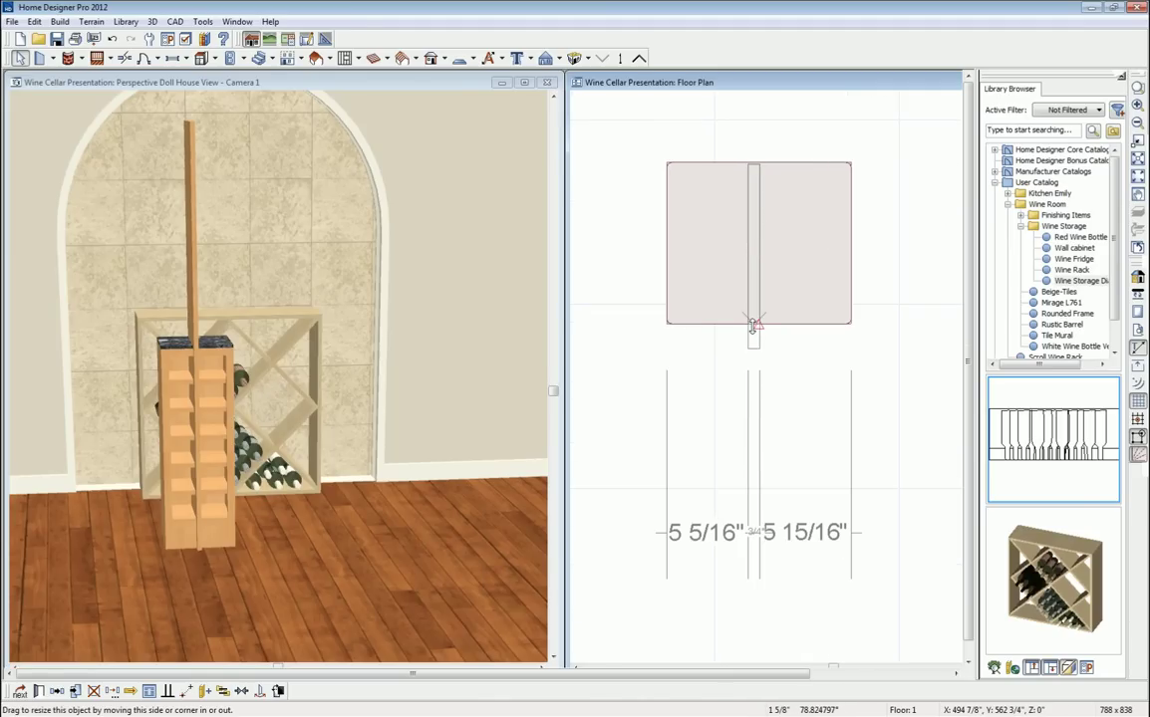
pyautogui.click(759, 361)
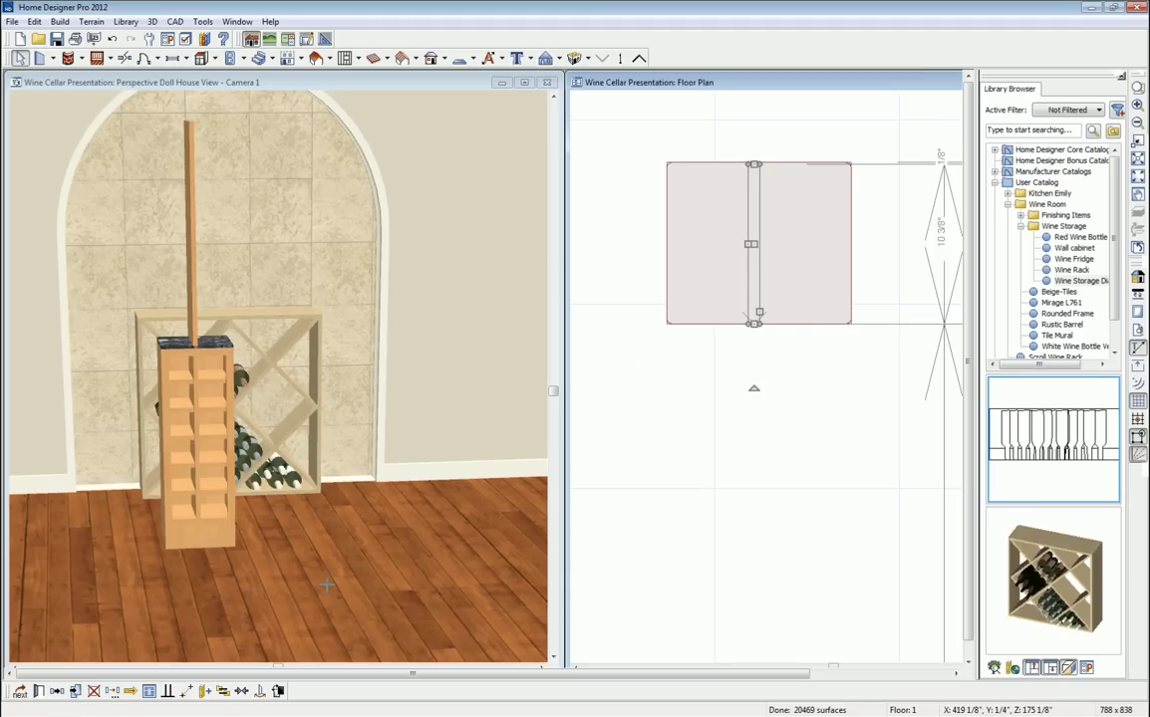
# Center the partition across the width of the 12" open-shelf cabinet.
pyautogui.click(242, 693)
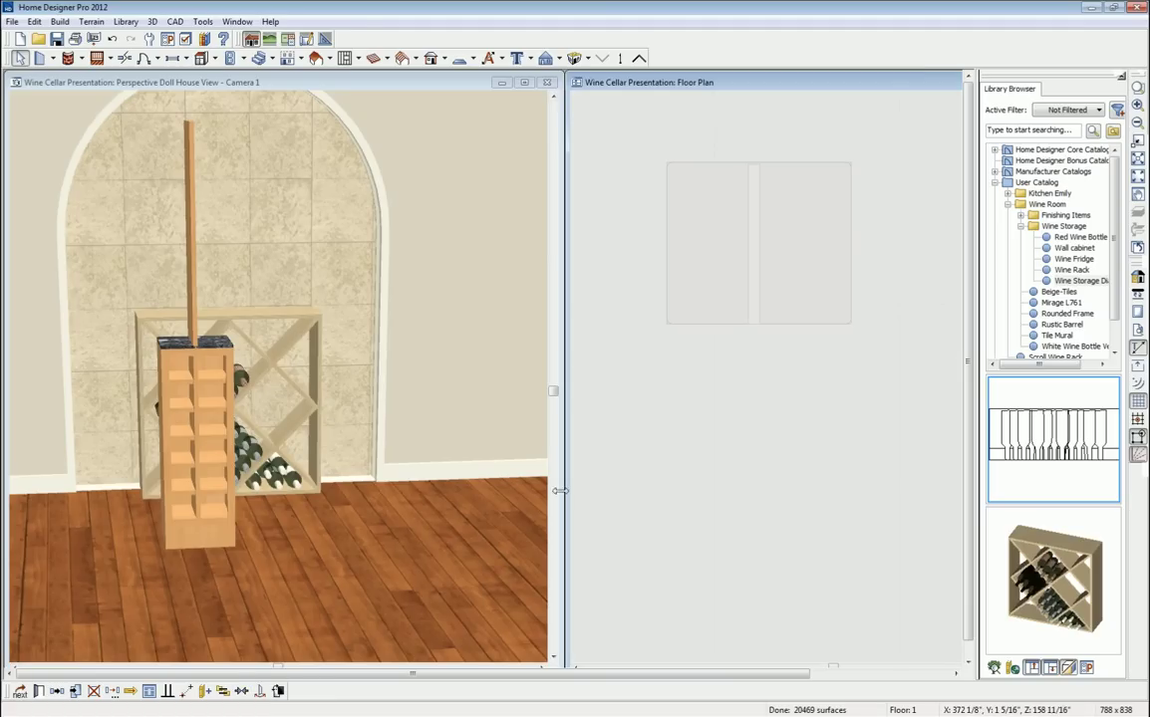
pyautogui.click(764, 261)
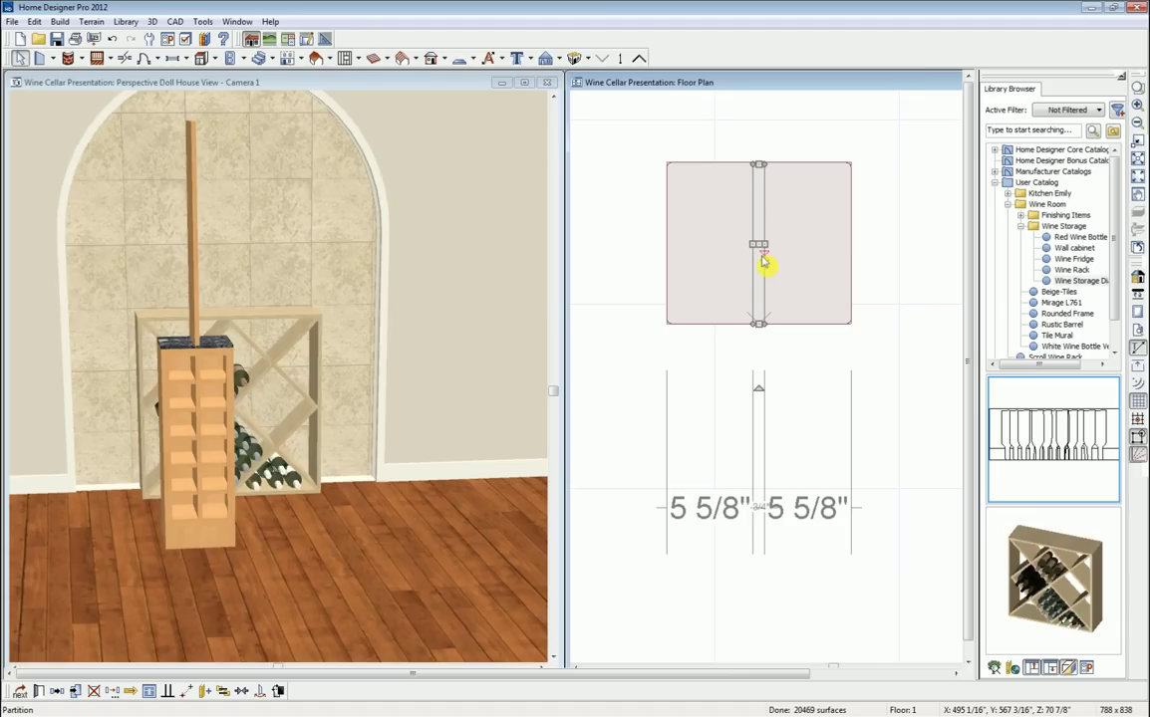
pyautogui.press('space')
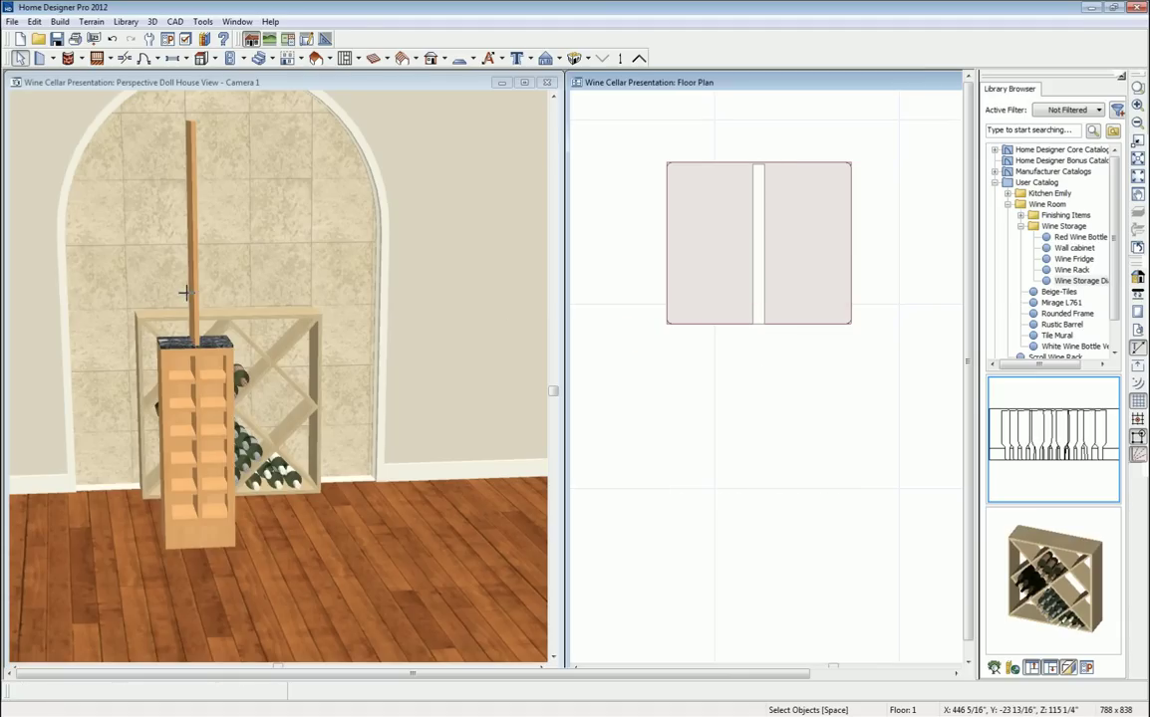
# Lower the partition protruding above the cabinet by setting its height to 34".
pyautogui.click(193, 82)
pyautogui.click(38, 58)
pyautogui.moveTo(275, 334); pyautogui.dragTo(220, 334)
pyautogui.press('space')
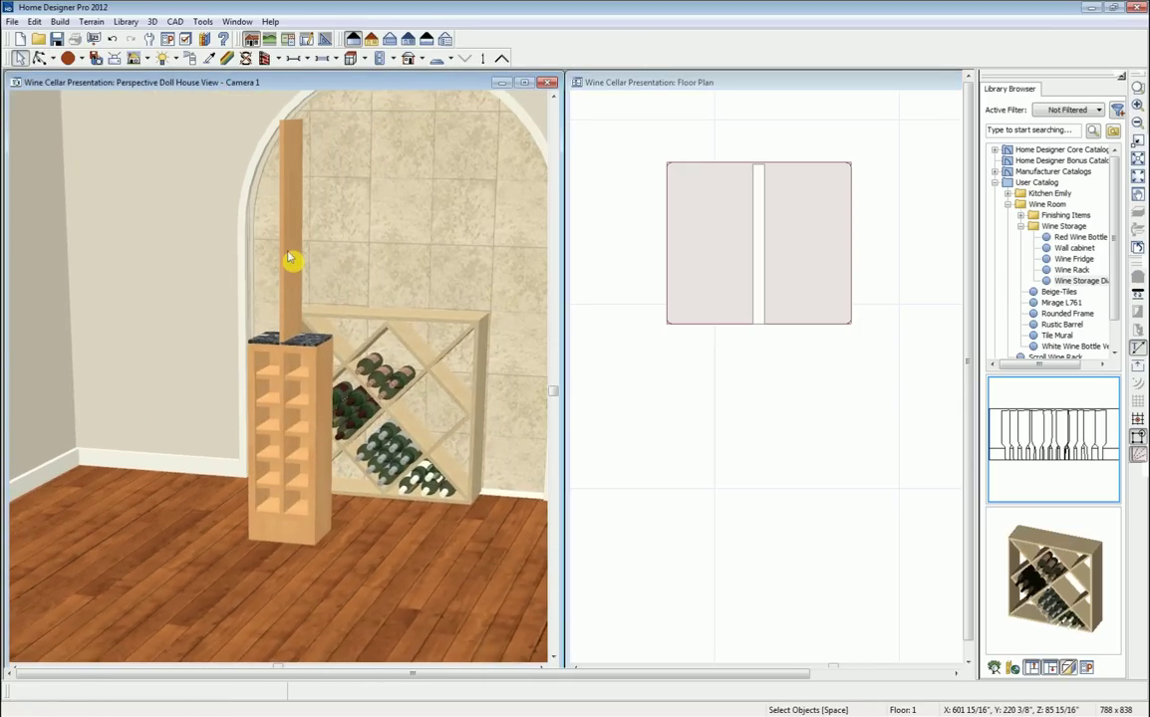
pyautogui.click(289, 257)
pyautogui.moveTo(290, 119); pyautogui.dragTo(291, 282)
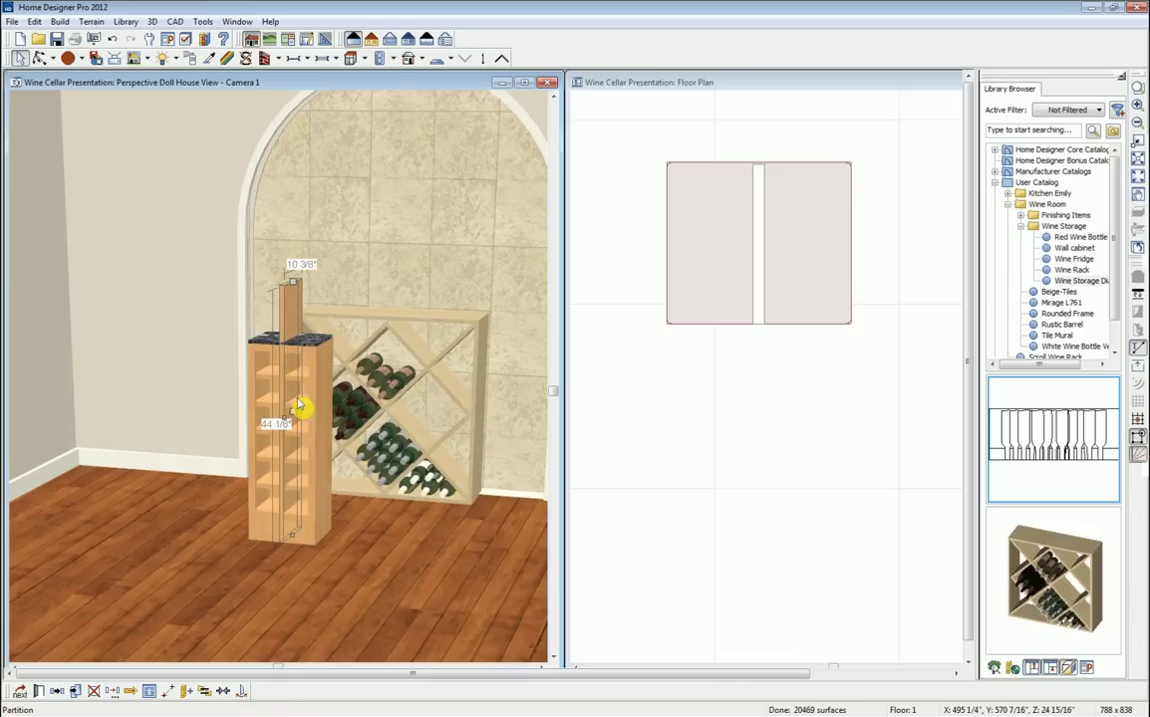
pyautogui.doubleClick(290, 301)
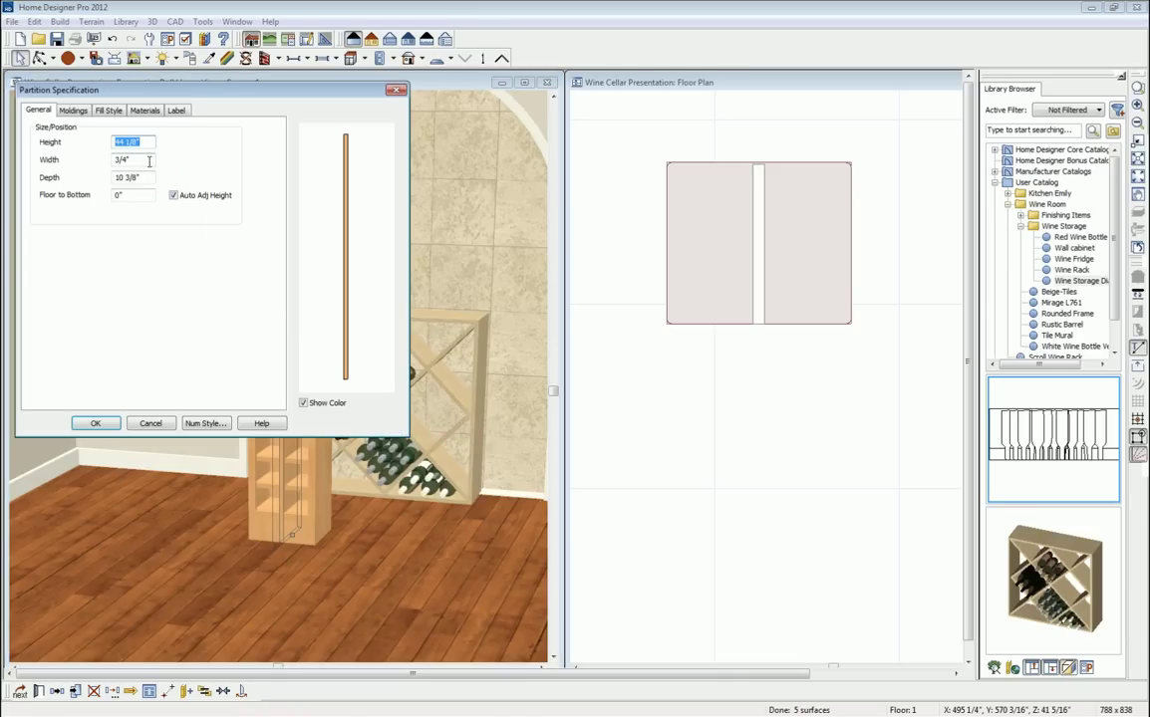
pyautogui.write('34')
pyautogui.press('Return')
pyautogui.press('Escape')
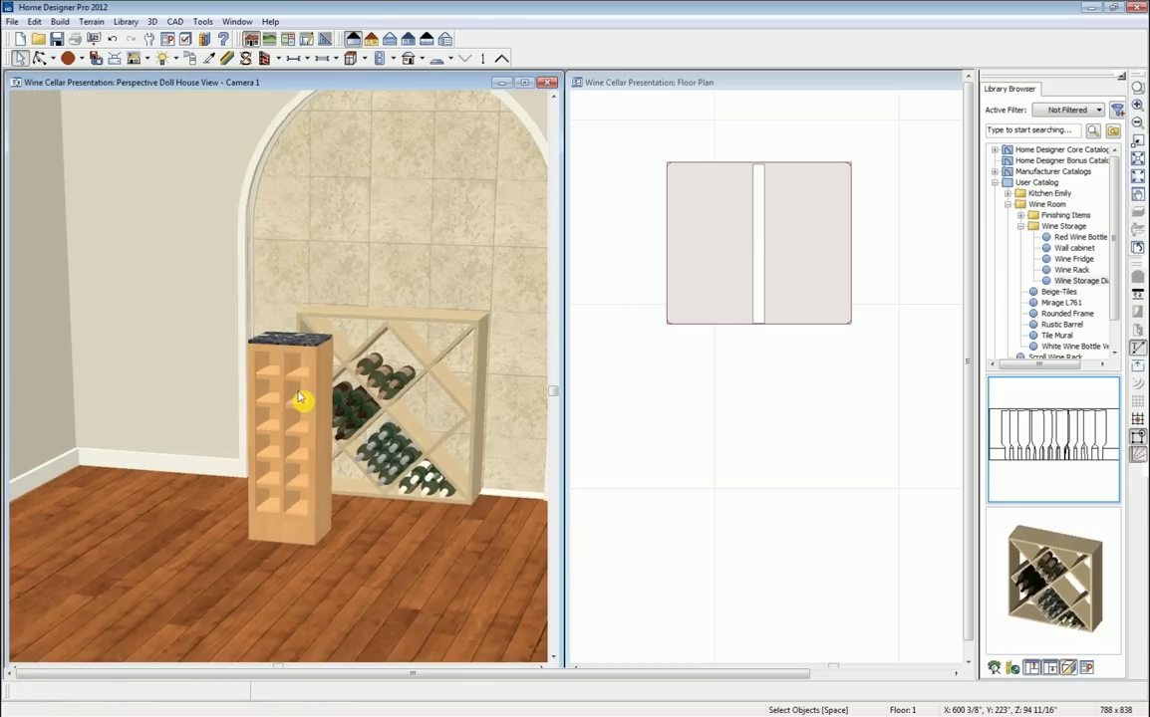
# Select the partition and the open-shelf cabinet together and move them a few inches on the floor plan.
pyautogui.click(762, 271)
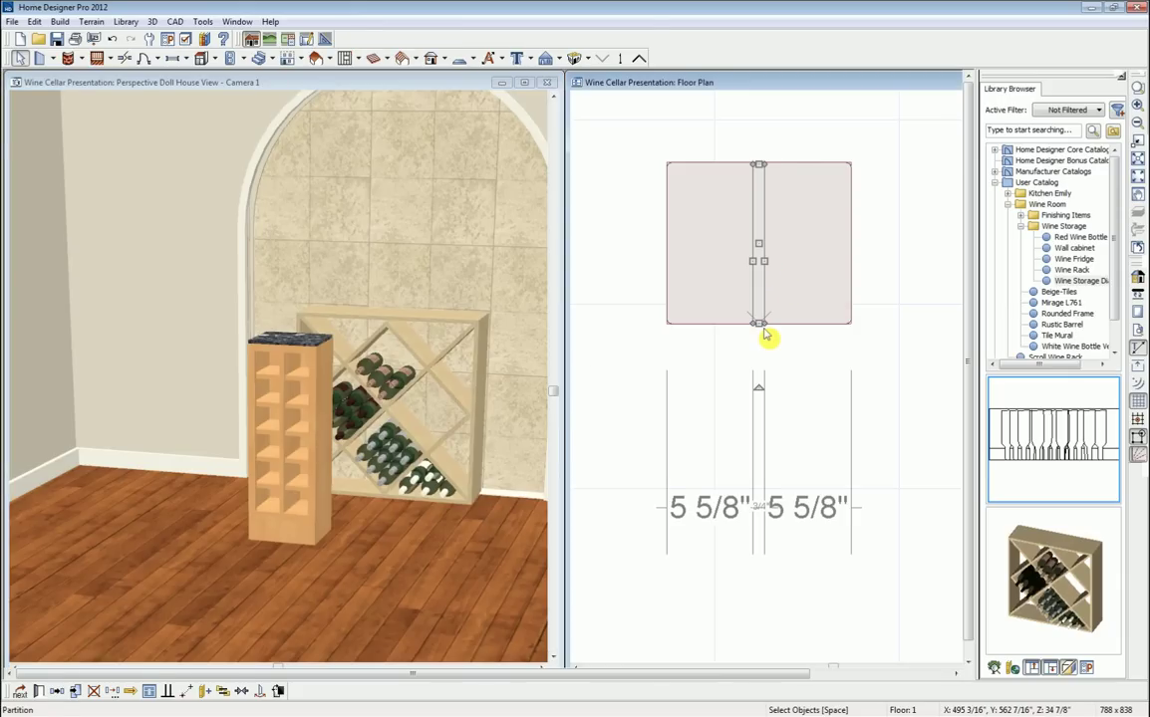
pyautogui.click(708, 249)
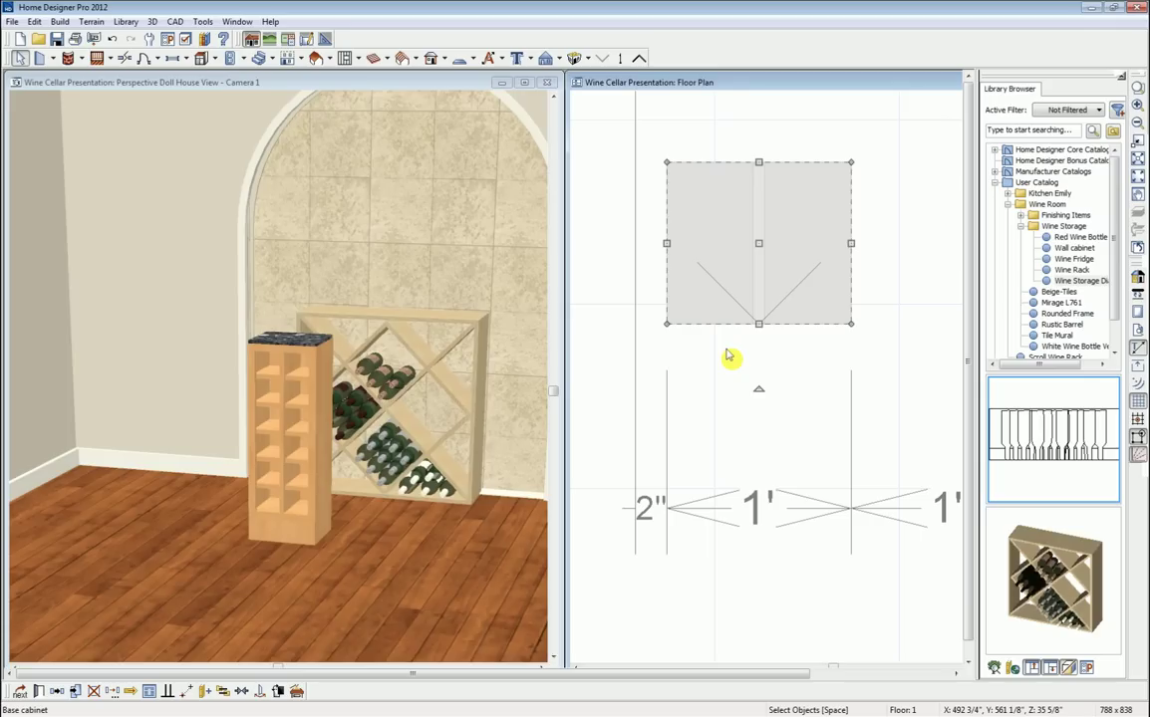
pyautogui.click(758, 273)
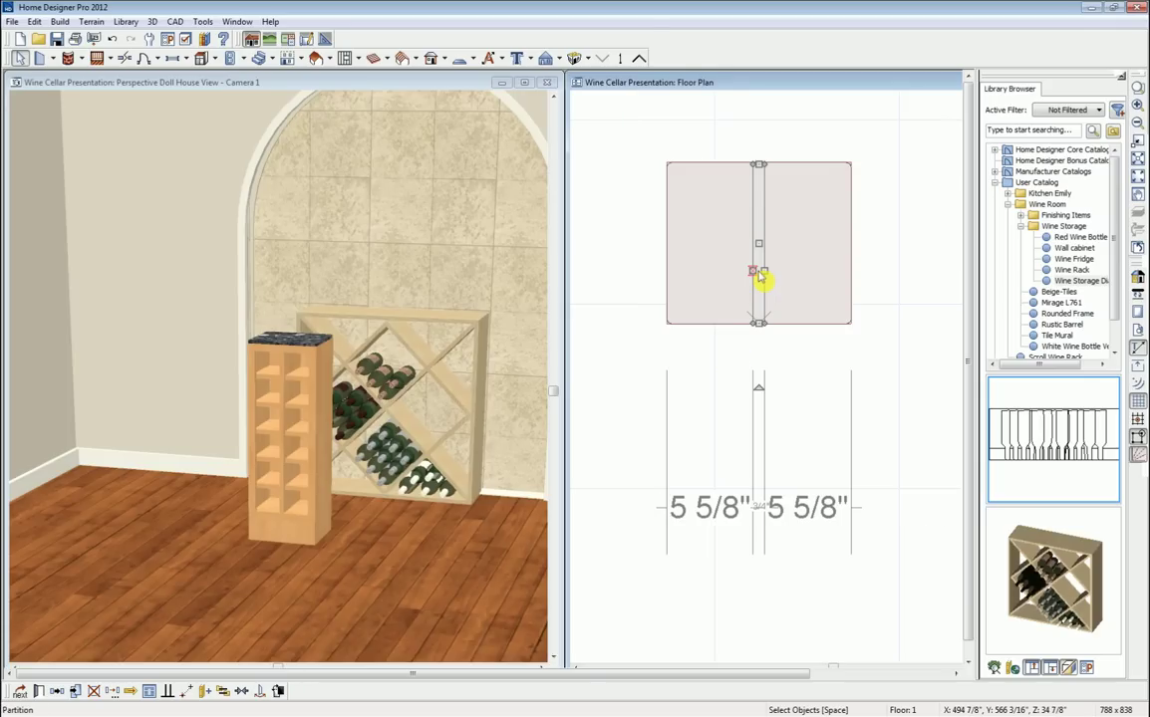
pyautogui.click(701, 257)
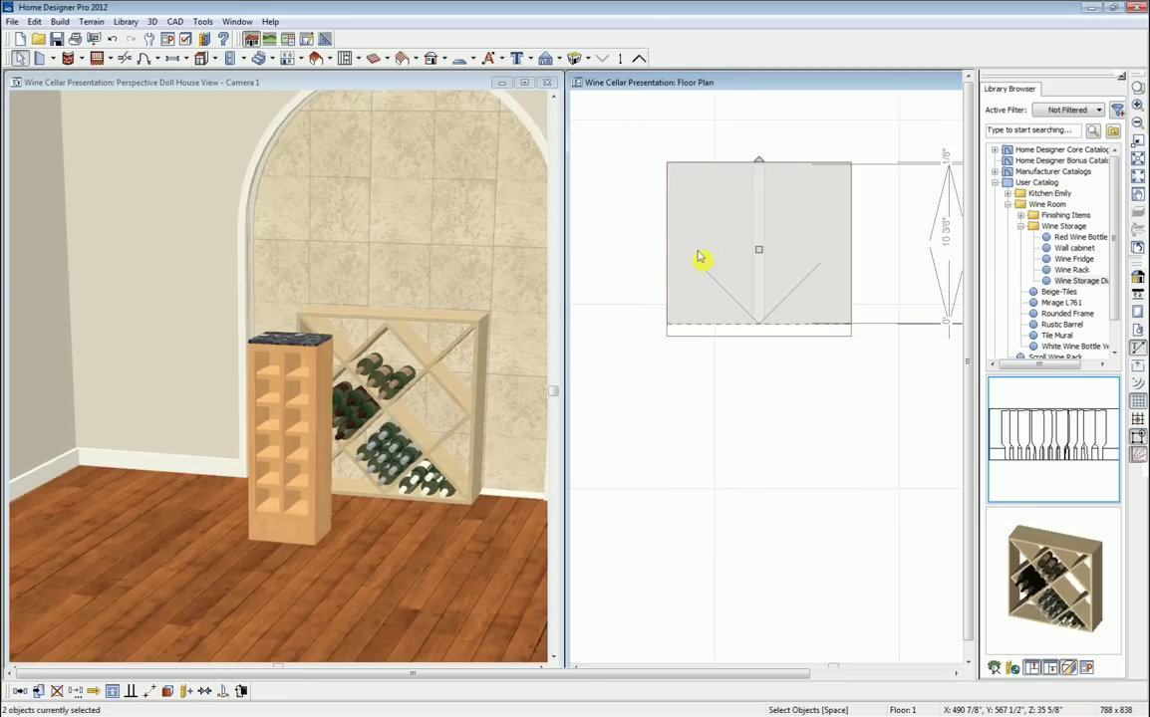
pyautogui.moveTo(760, 251); pyautogui.dragTo(705, 285)
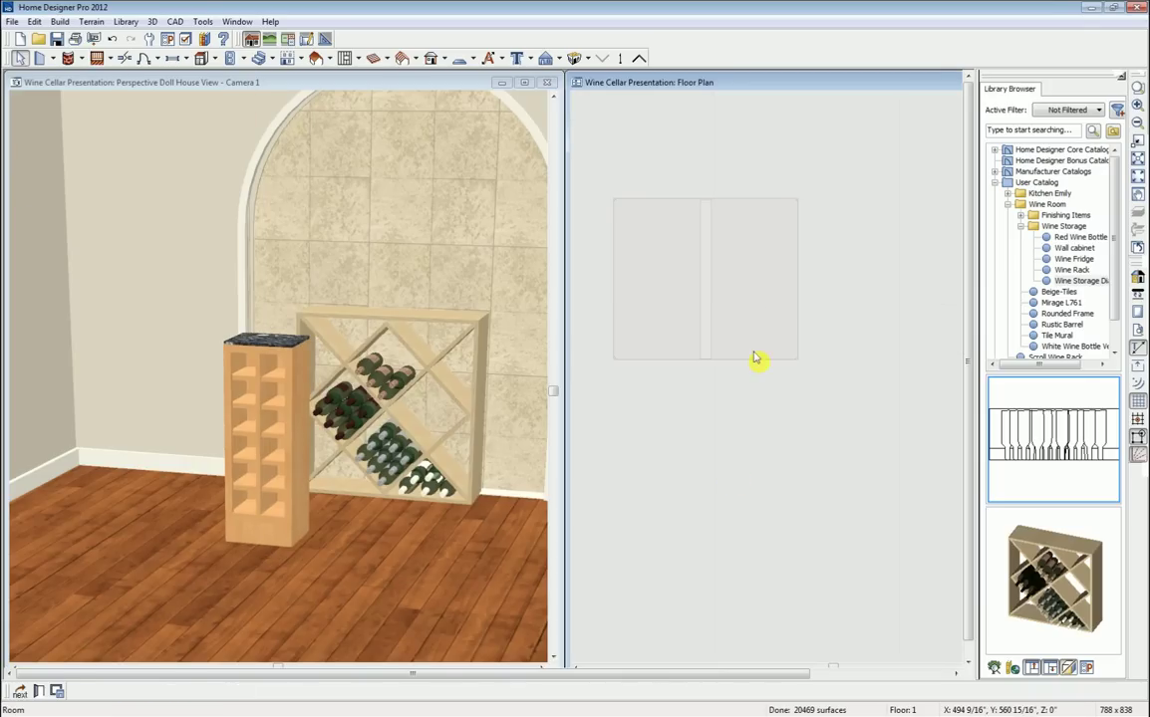
# Group the open-shelf cabinet and its partition into a single architectural block.
pyautogui.click(754, 314)
pyautogui.click(706, 301)
pyautogui.click(733, 304)
pyautogui.click(705, 301)
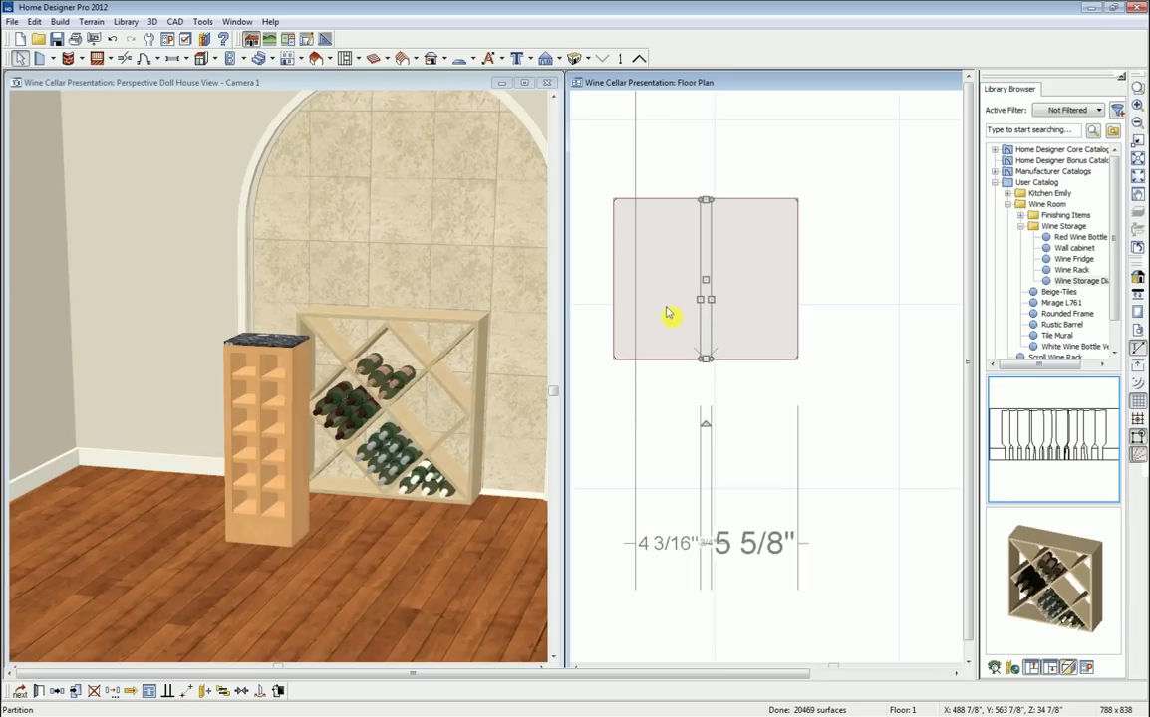
pyautogui.keyDown('shift'); pyautogui.click(667, 312); pyautogui.keyUp('shift')
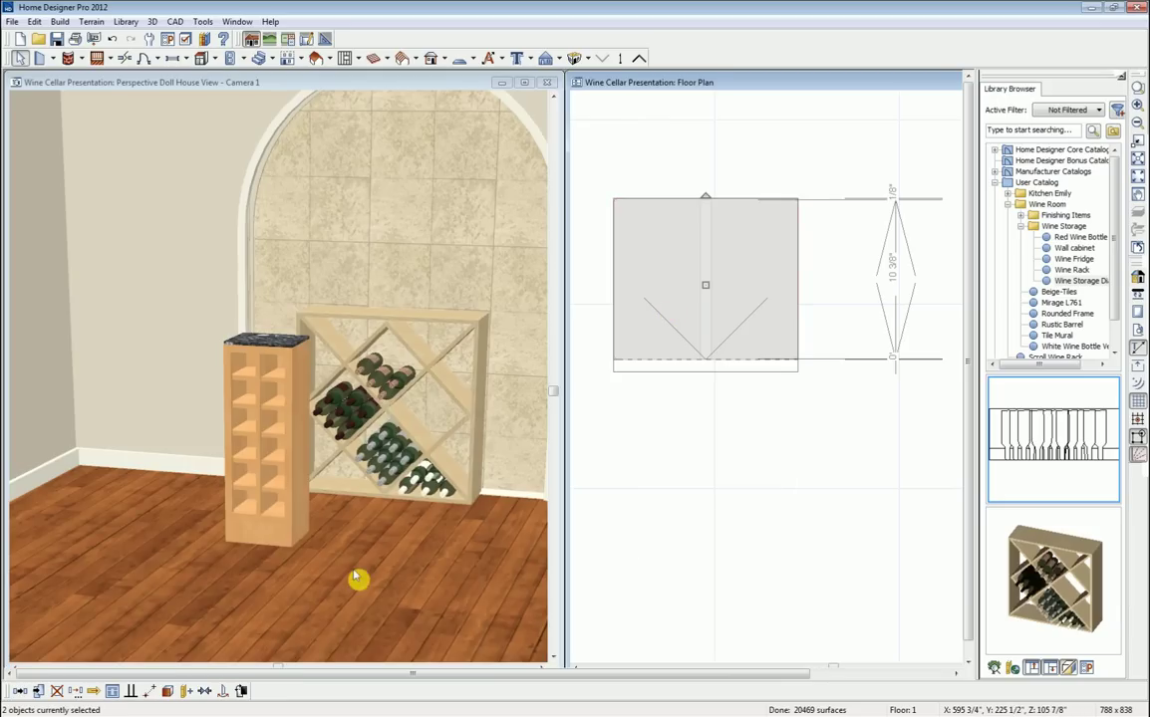
pyautogui.click(168, 692)
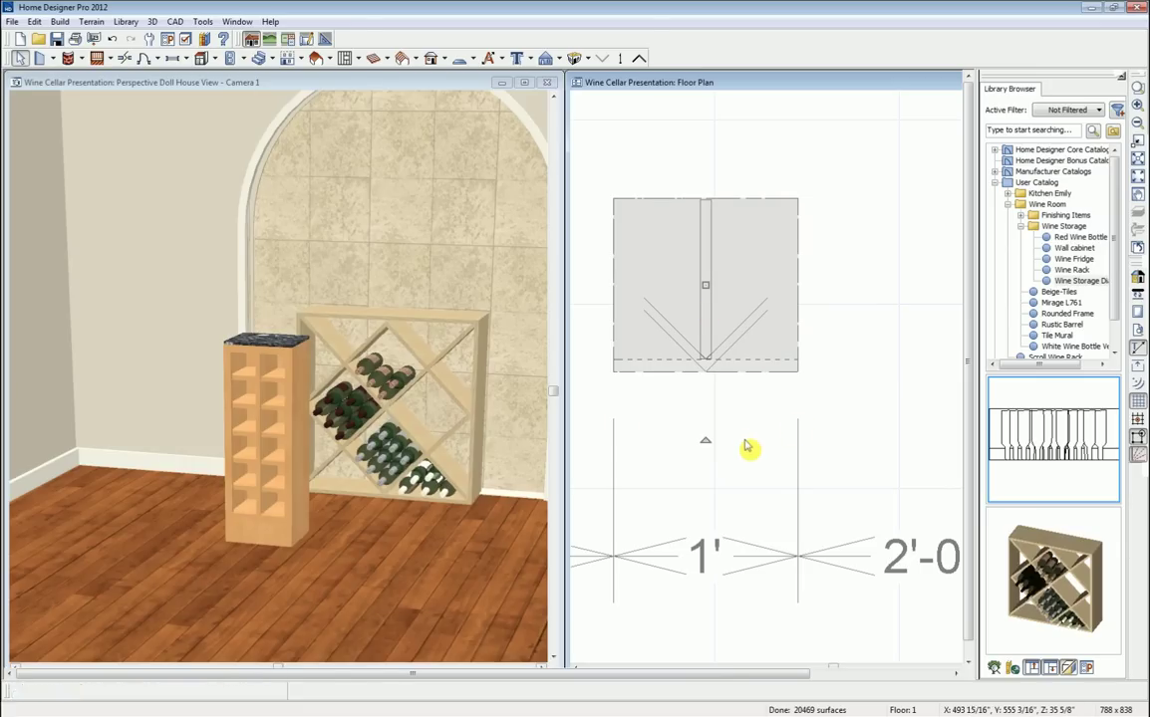
pyautogui.click(742, 296)
pyautogui.click(742, 296)
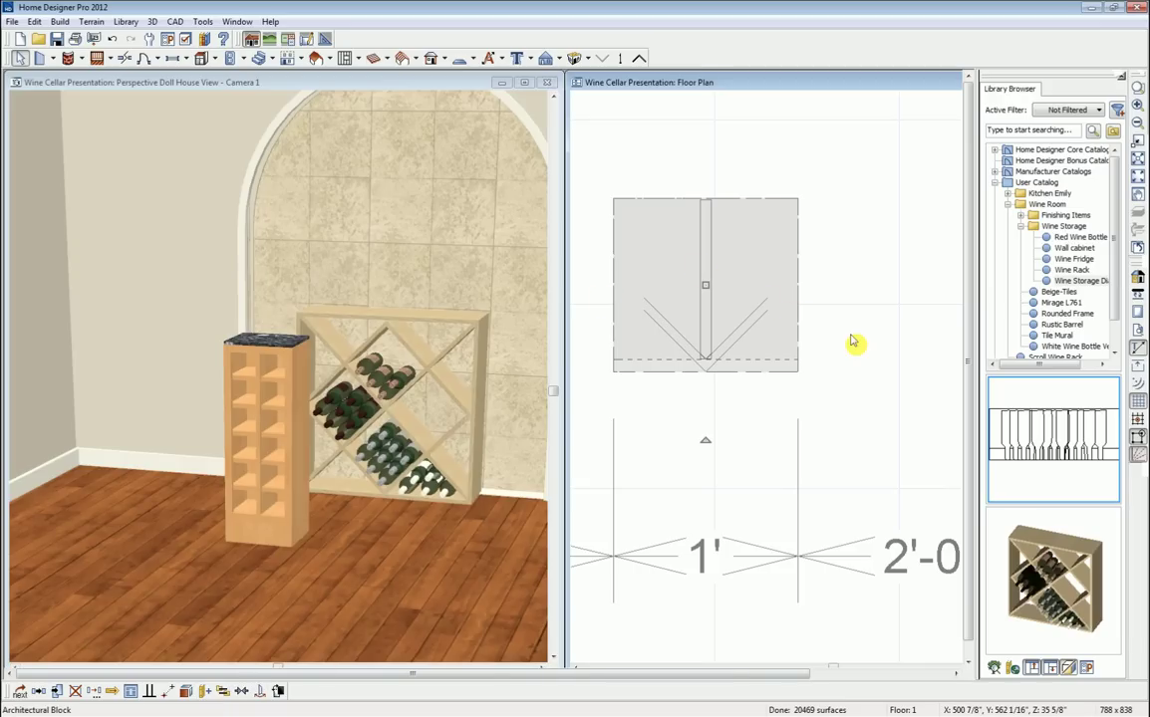
# Move the shelf cabinet block into the arched niche, against the back wall beside the diamond wine storage rack.
pyautogui.scroll(-5, 852, 342)
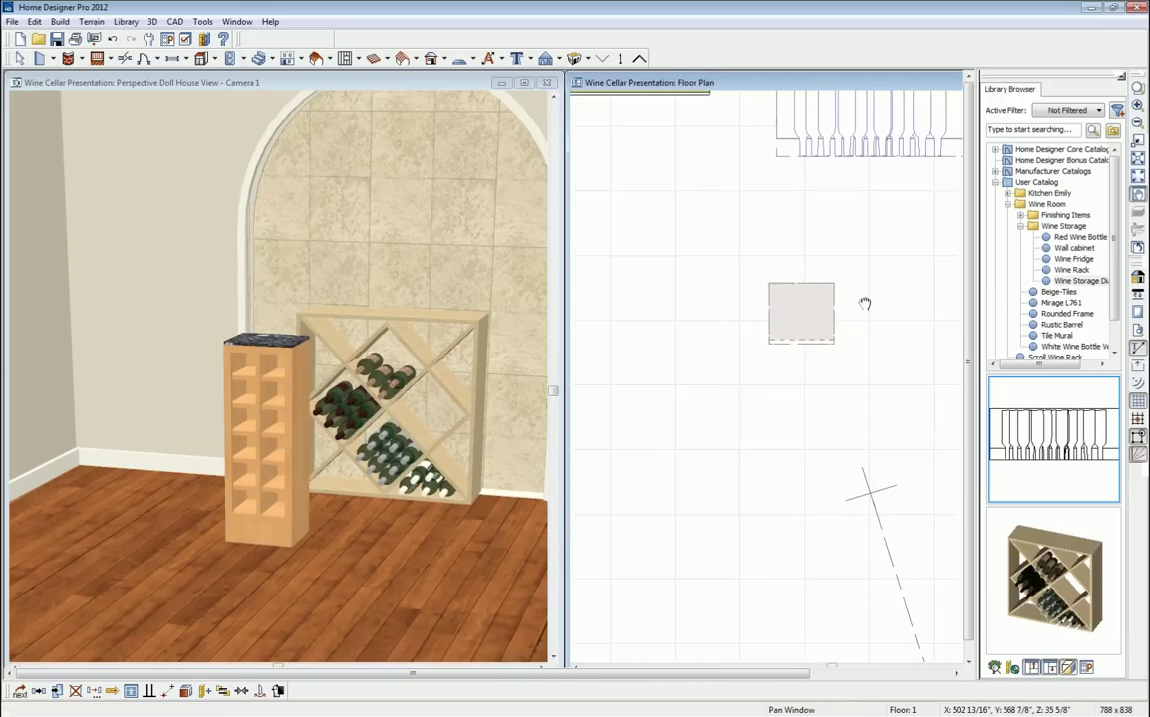
pyautogui.moveTo(865, 303); pyautogui.dragTo(826, 490, button='middle')
pyautogui.click(762, 498)
pyautogui.moveTo(746, 476); pyautogui.dragTo(705, 295)
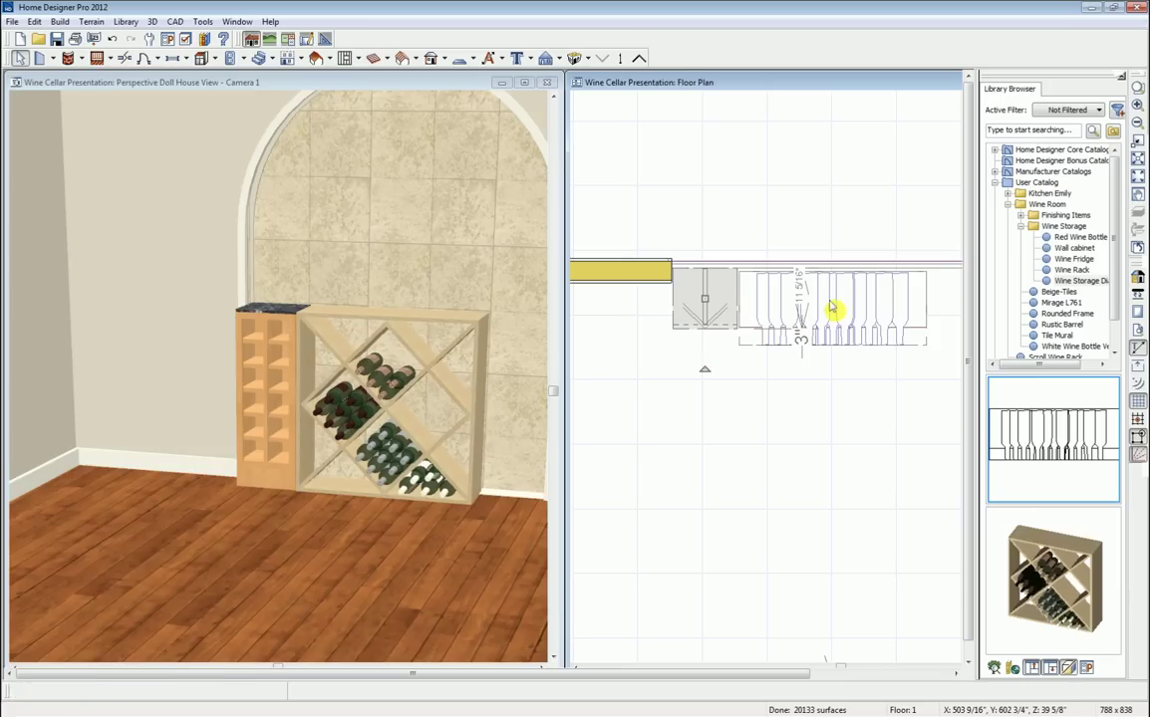
# Push the diamond wine storage rack back toward the wall and shift the shelf cabinet block tight against its side.
pyautogui.click(833, 315)
pyautogui.moveTo(832, 313); pyautogui.dragTo(831, 300)
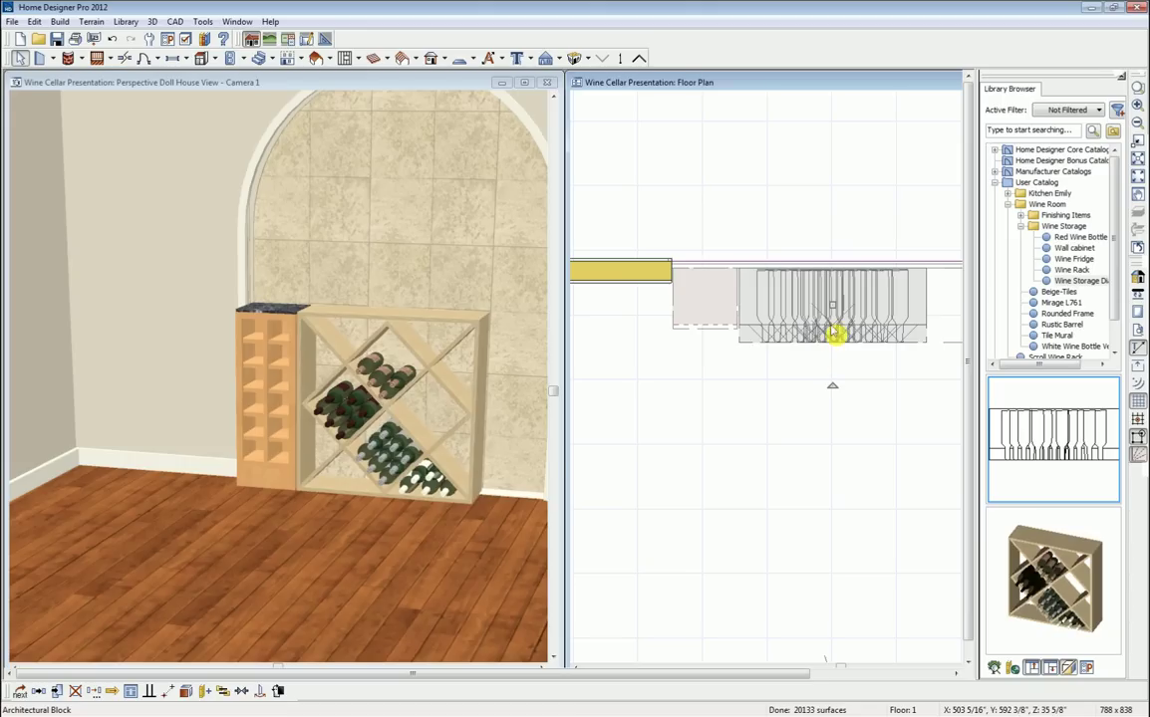
pyautogui.click(829, 405)
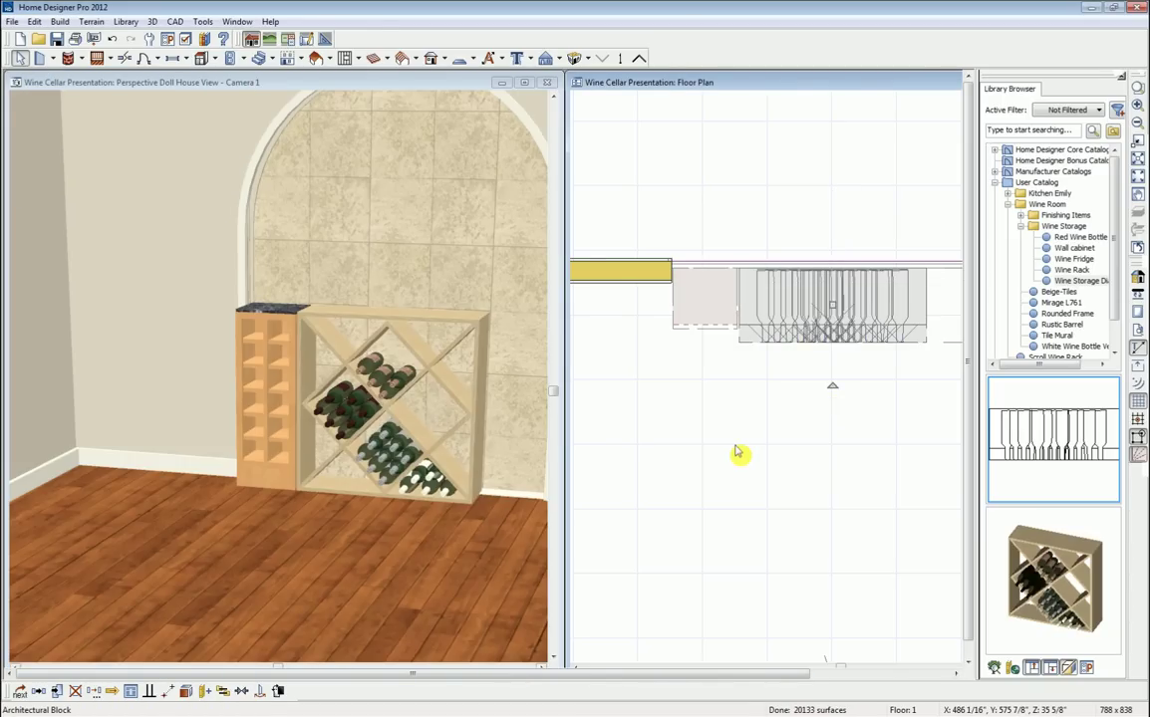
pyautogui.click(705, 299)
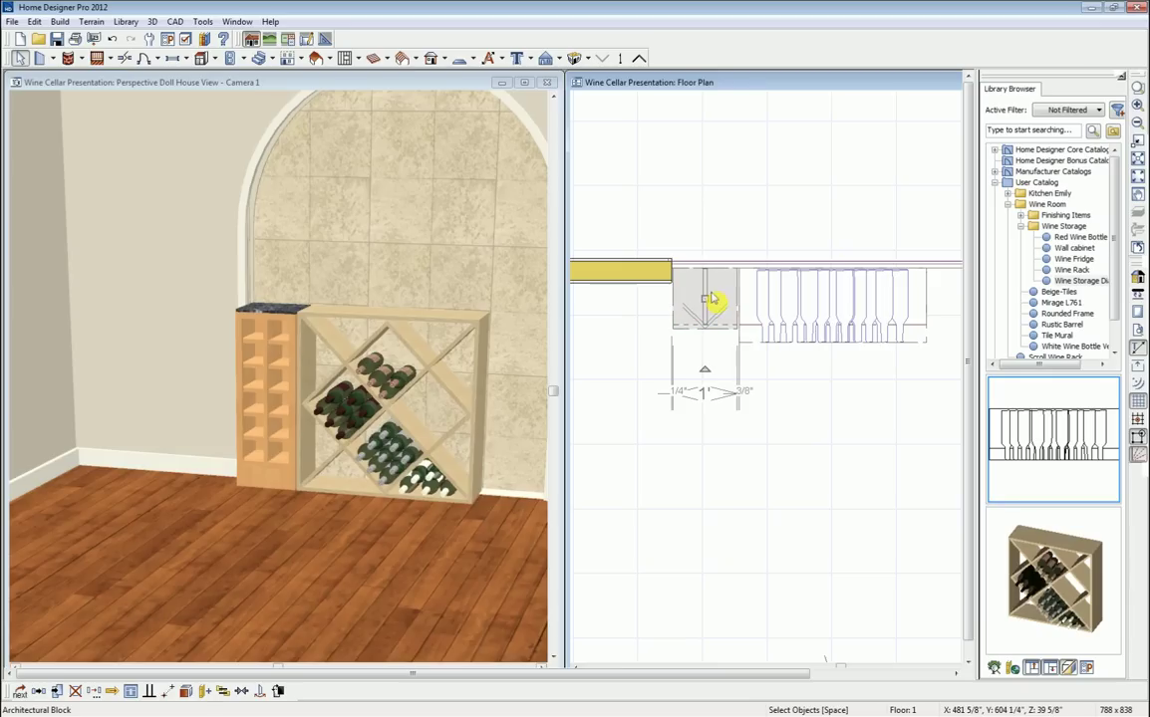
pyautogui.moveTo(705, 299); pyautogui.dragTo(708, 299)
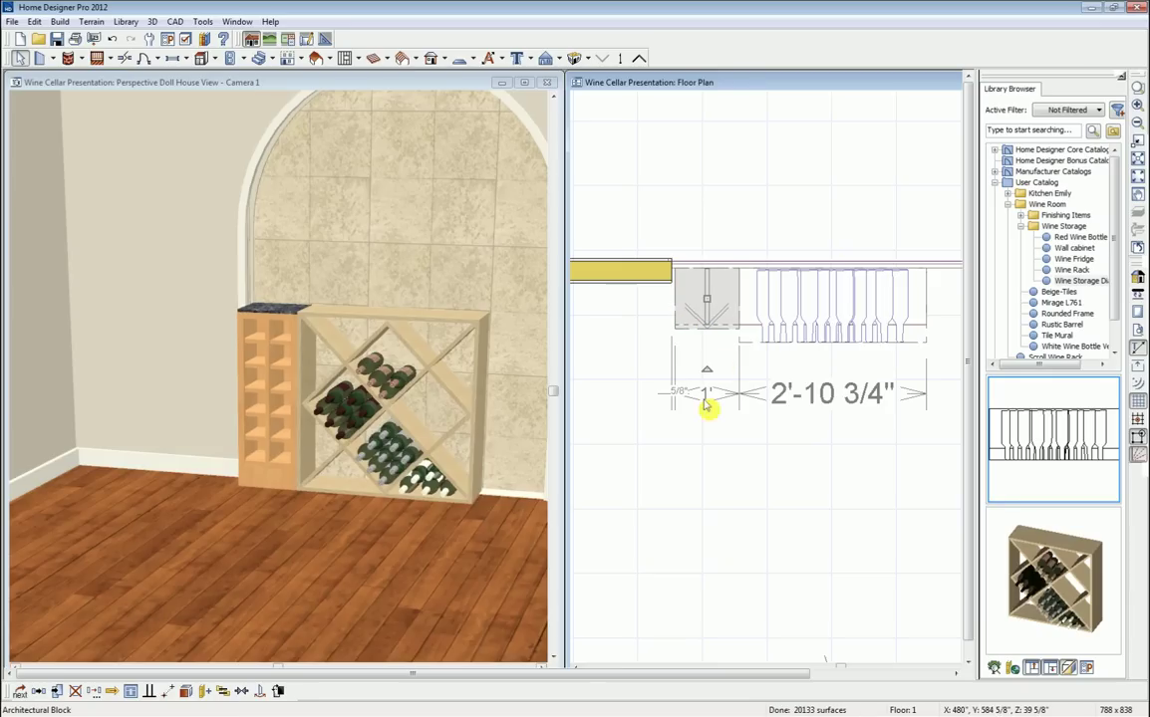
# Sample the pine material from the wine storage rack and paint the shelf cabinet and its countertop with it in object mode.
pyautogui.click(277, 83)
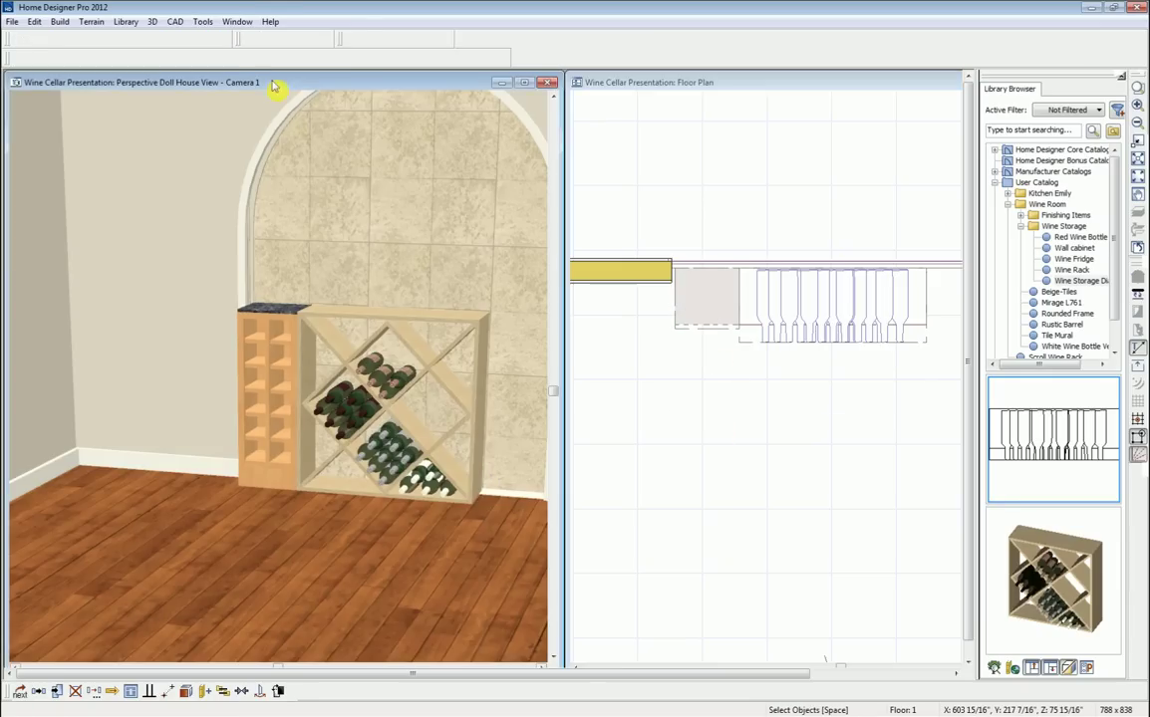
pyautogui.click(42, 58)
pyautogui.moveTo(269, 410); pyautogui.dragTo(289, 380)
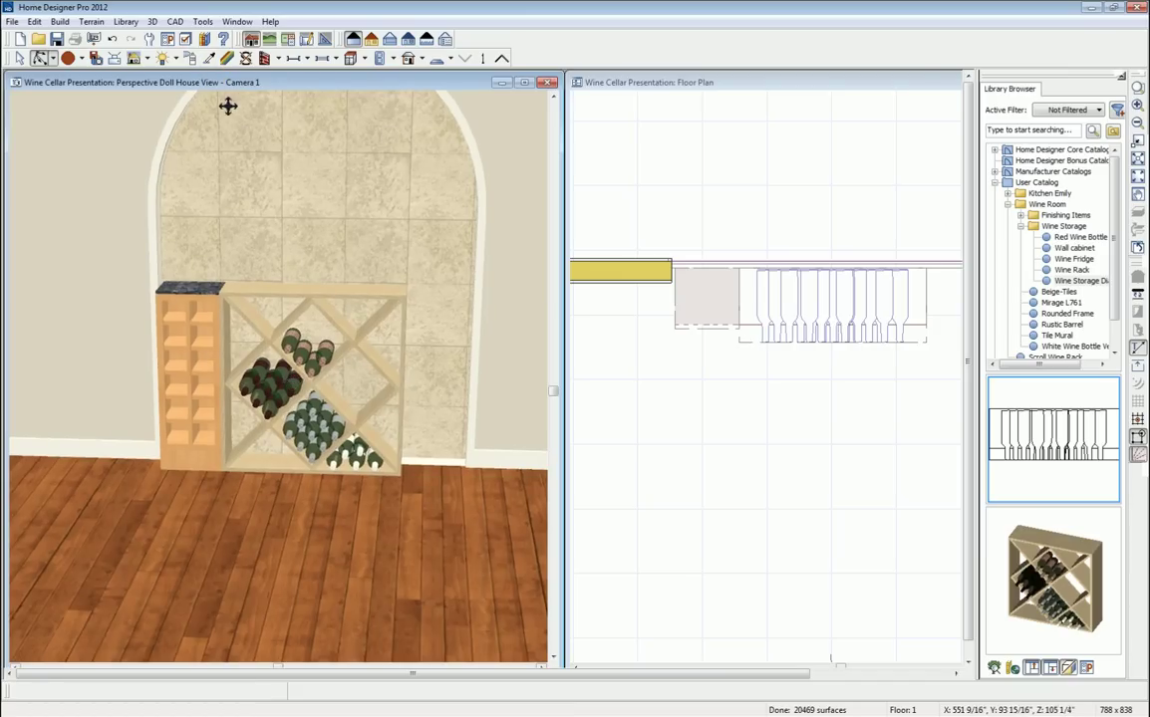
pyautogui.click(210, 60)
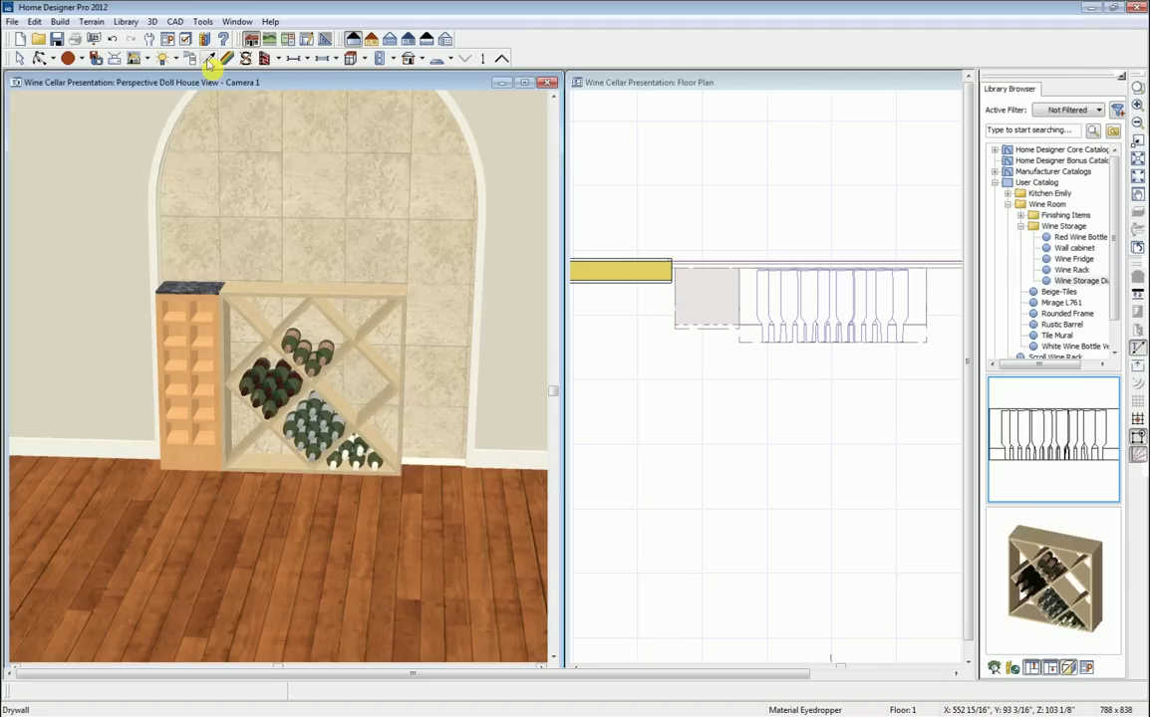
pyautogui.click(262, 282)
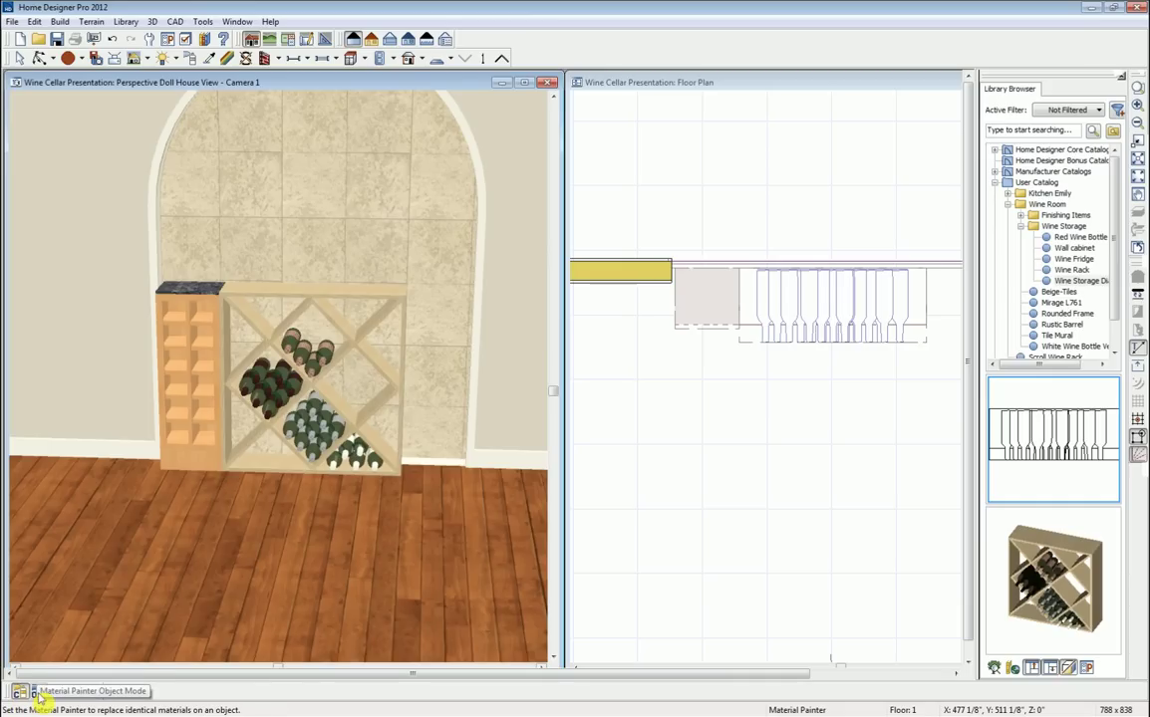
pyautogui.click(38, 692)
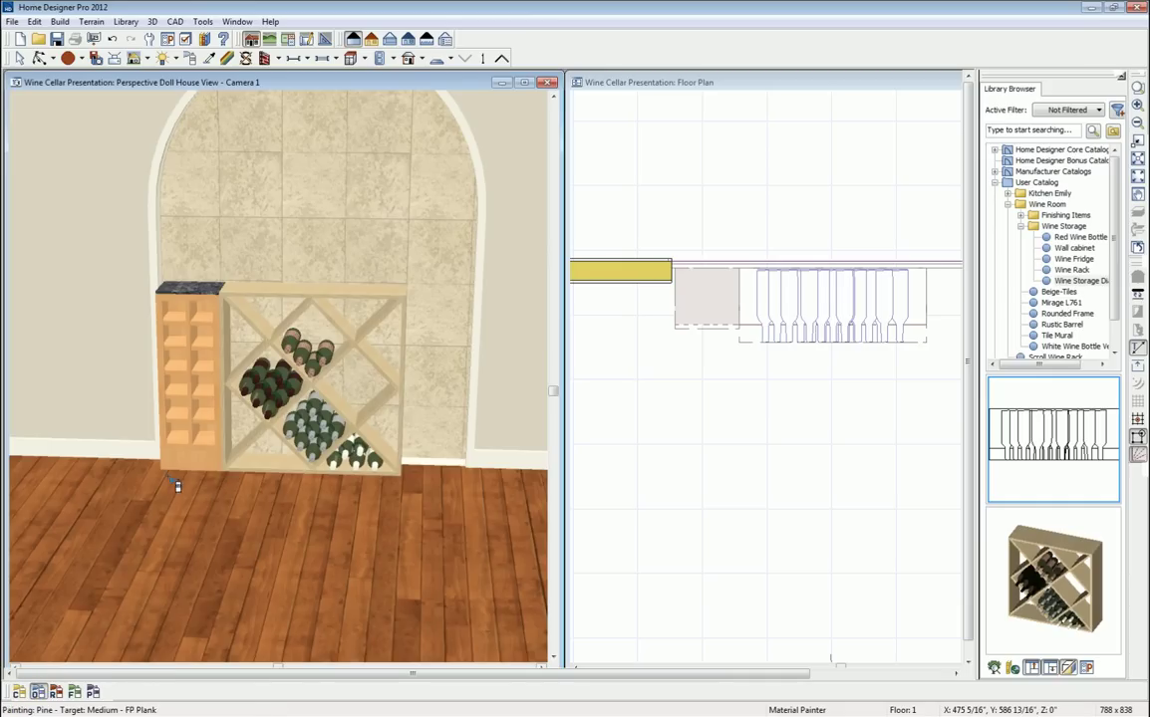
pyautogui.click(198, 392)
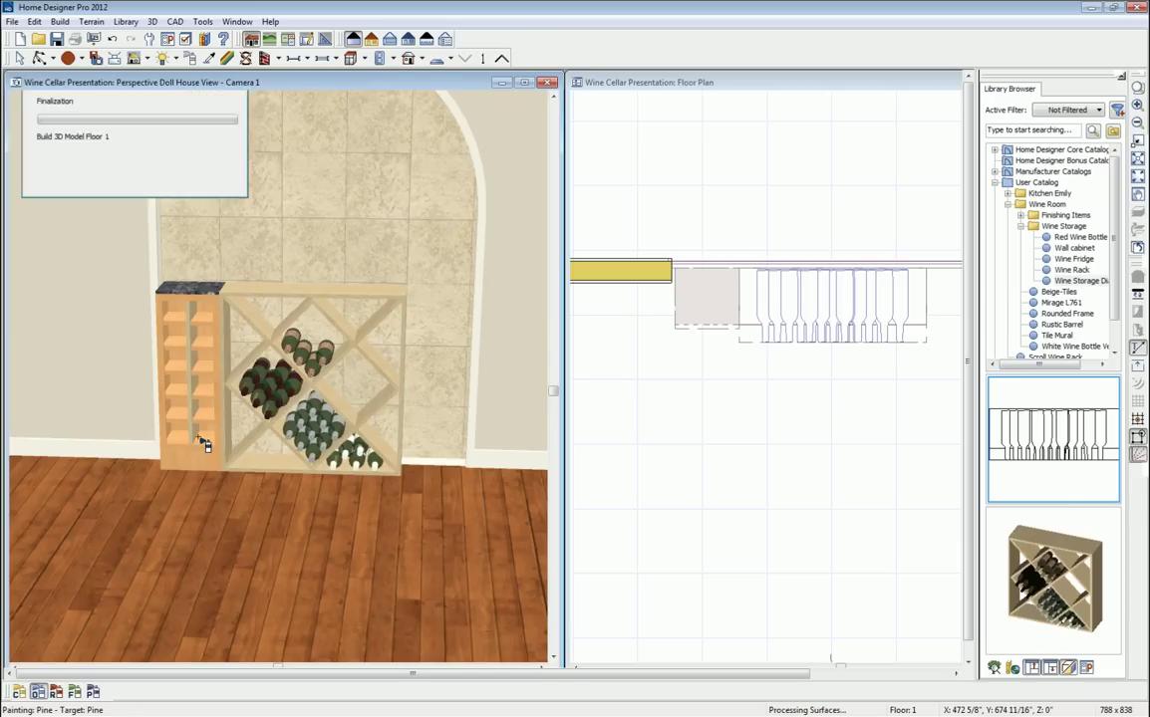
pyautogui.click(181, 288)
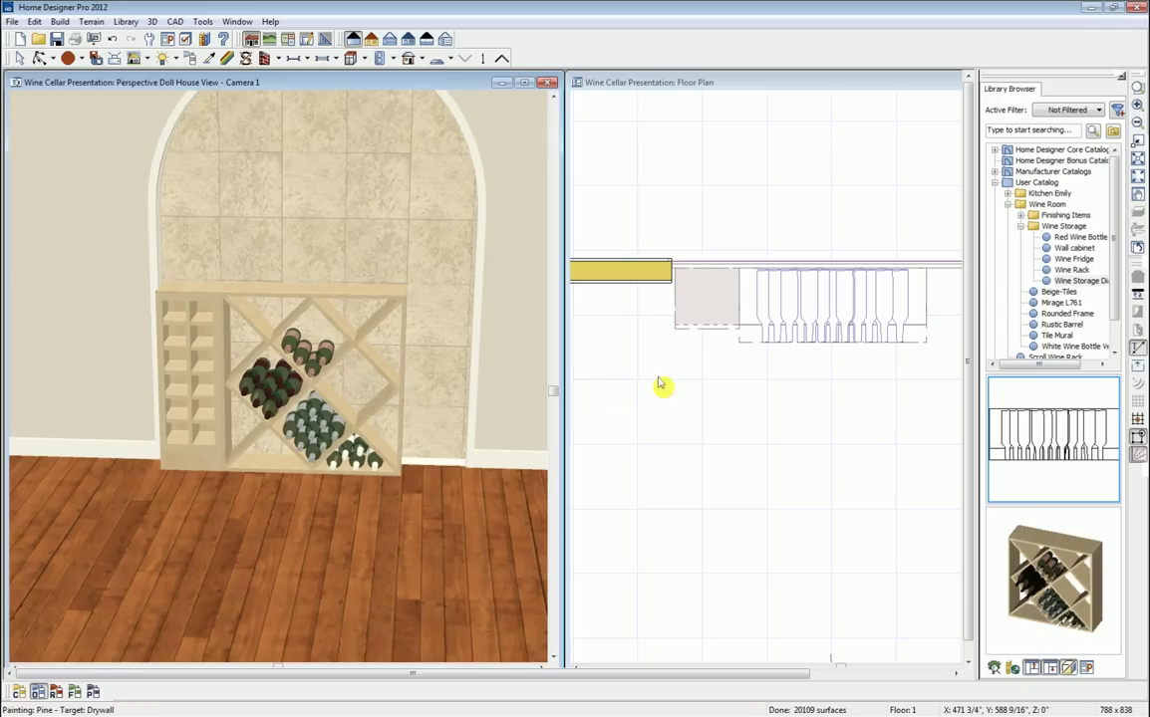
pyautogui.press('space')
# Create a mirrored copy of the shelf cabinet block on the opposite side of the wine rack, reflecting it about the rack.
pyautogui.click(728, 90)
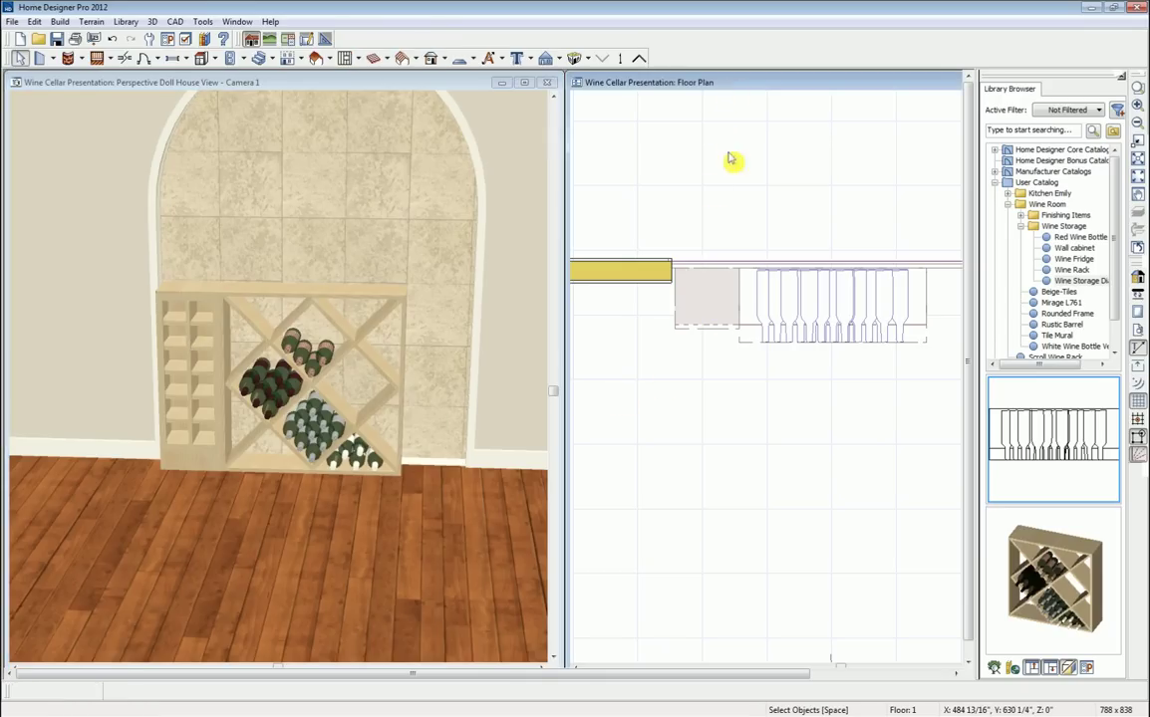
pyautogui.click(707, 299)
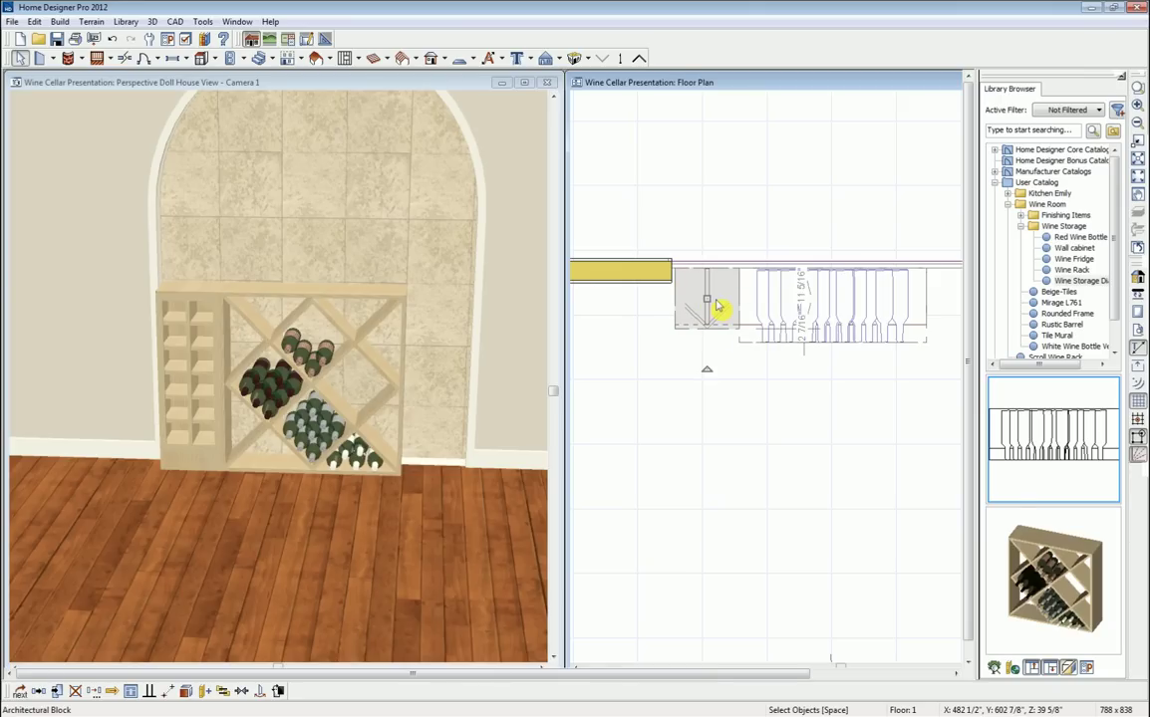
pyautogui.click(38, 695)
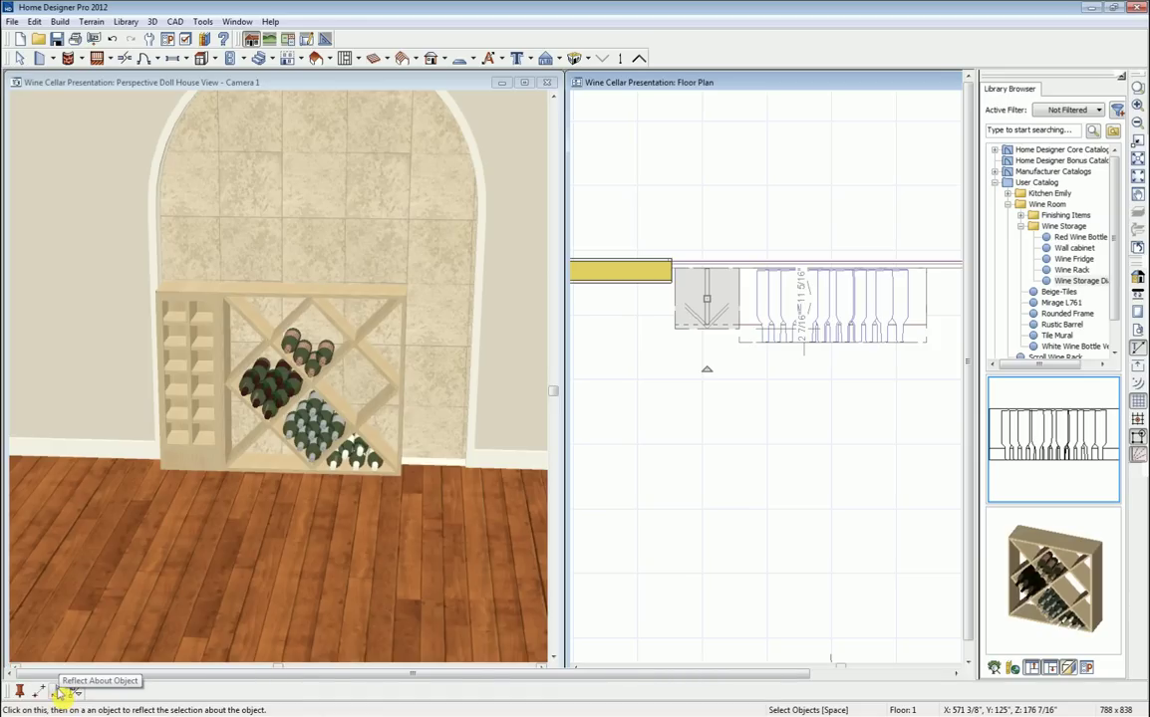
pyautogui.click(62, 694)
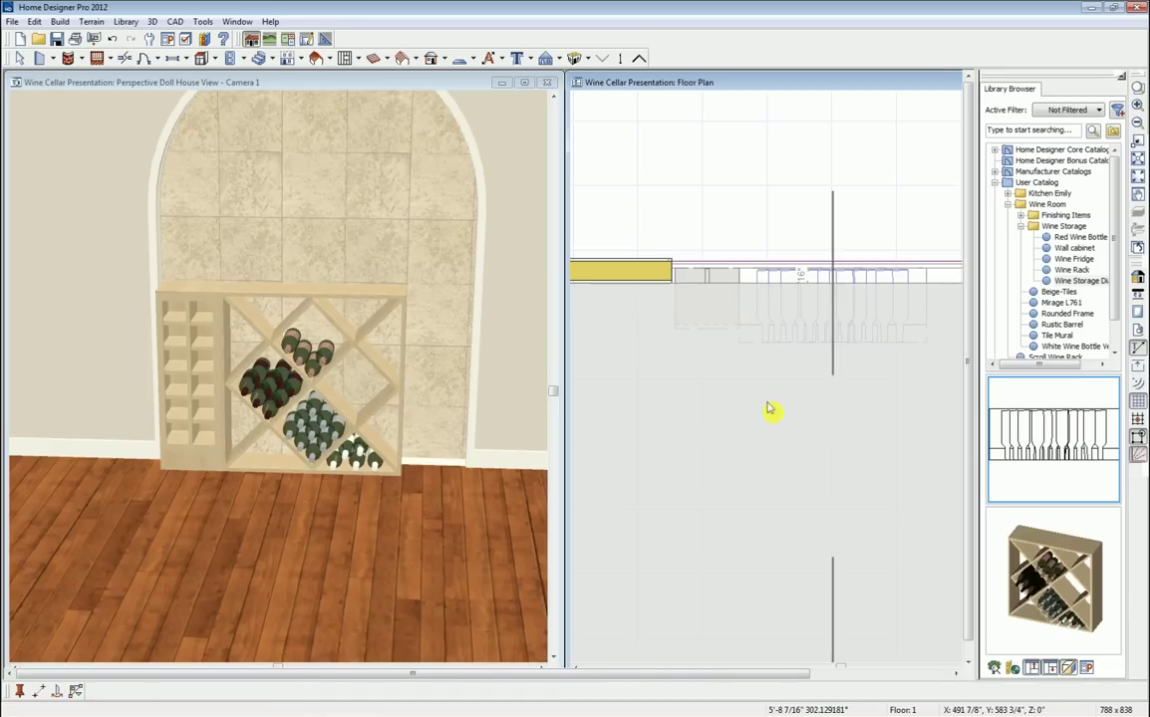
pyautogui.click(834, 374)
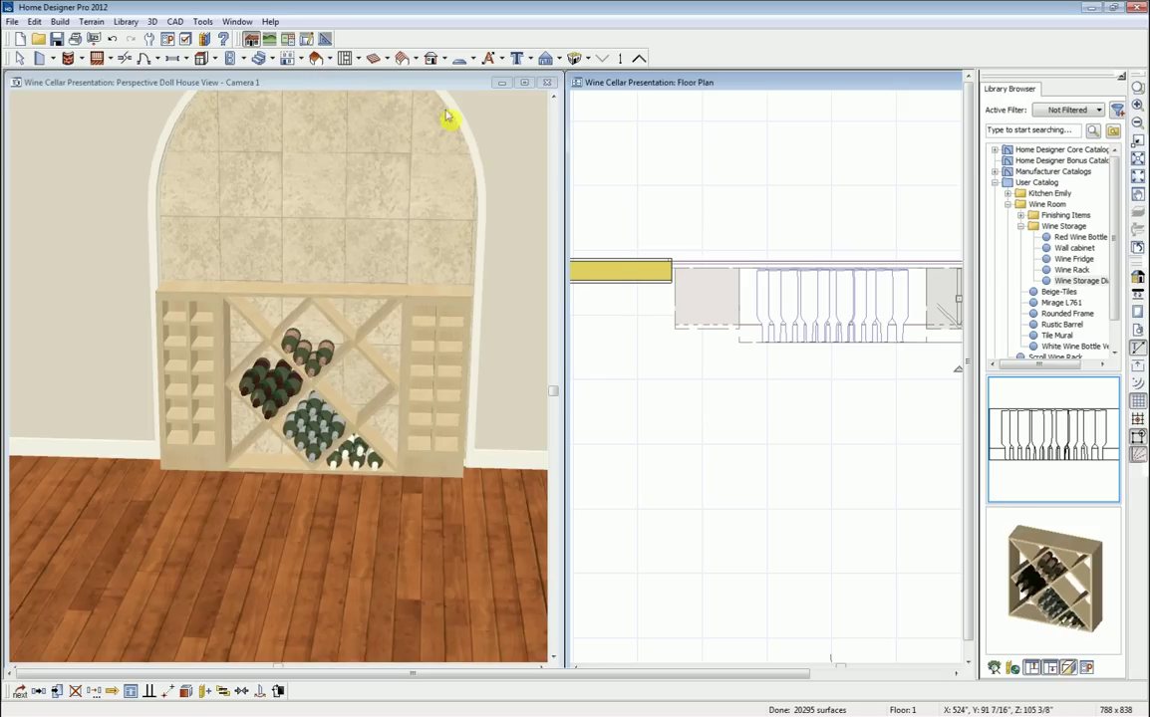
# Place a closet shelf in the floor plan, directly in front of the diamond wine storage rack.
pyautogui.click(216, 60)
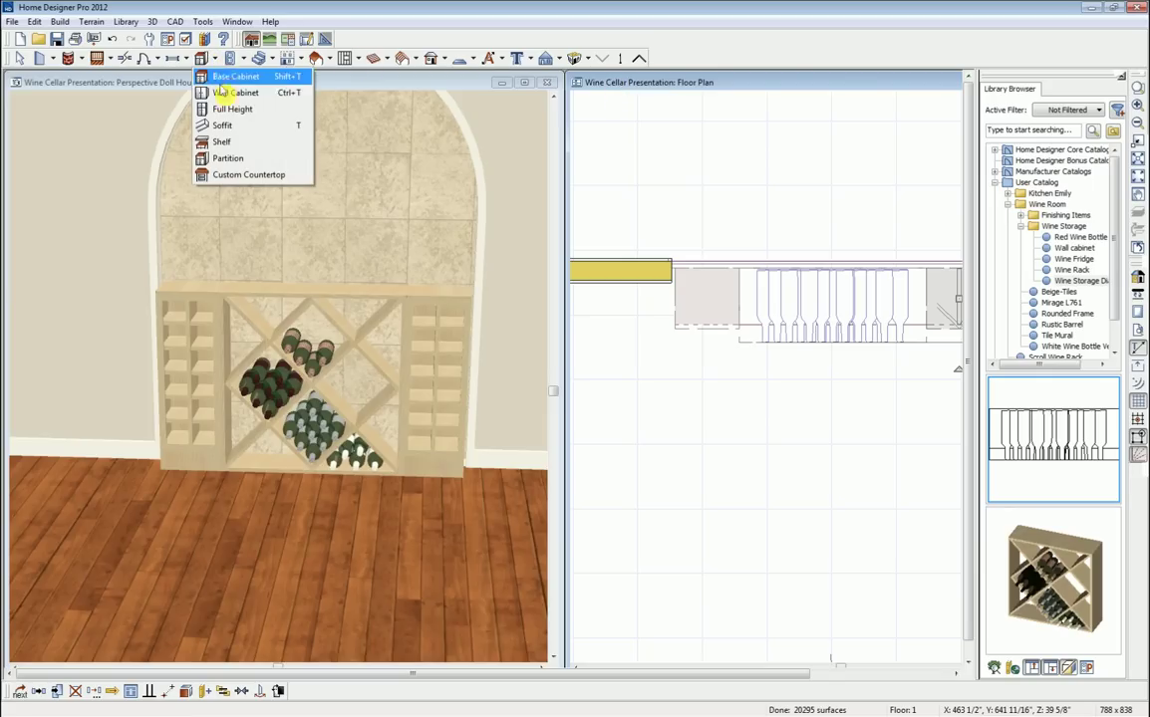
pyautogui.click(222, 145)
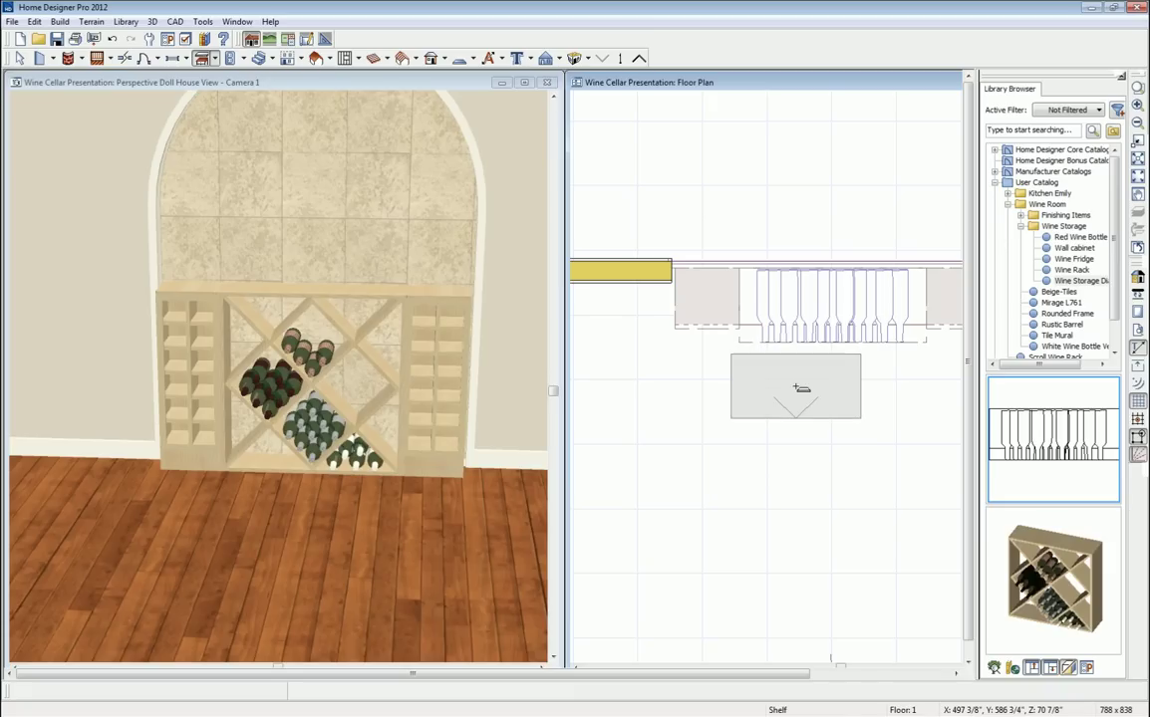
pyautogui.click(798, 391)
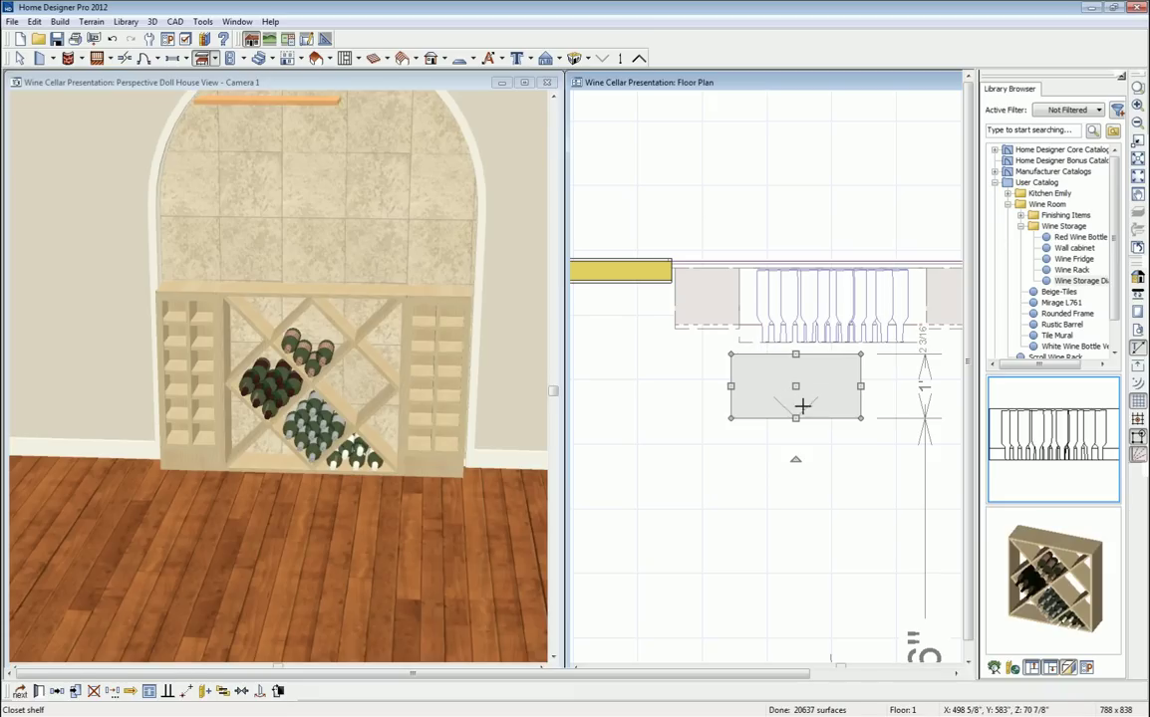
pyautogui.moveTo(905, 464); pyautogui.dragTo(852, 501, button='middle')
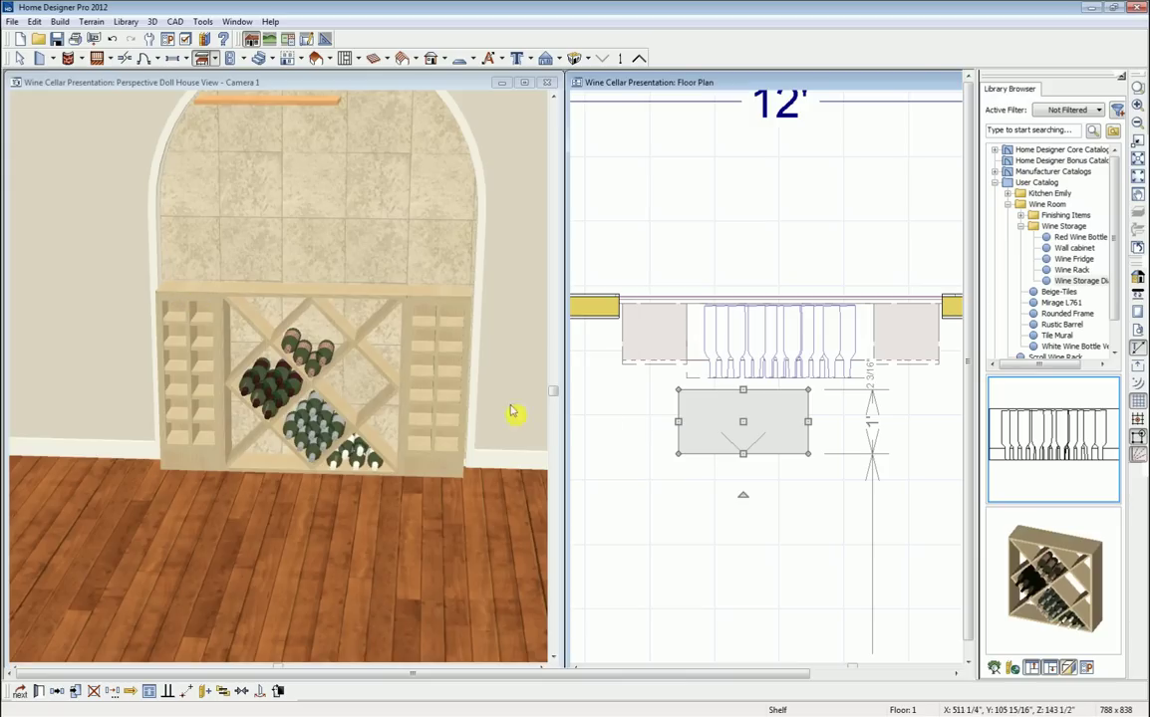
# Set the new shelf's floor-to-bottom height to 34 3/4".
pyautogui.doubleClick(774, 423)
pyautogui.click(685, 196)
pyautogui.moveTo(698, 196); pyautogui.dragTo(675, 199)
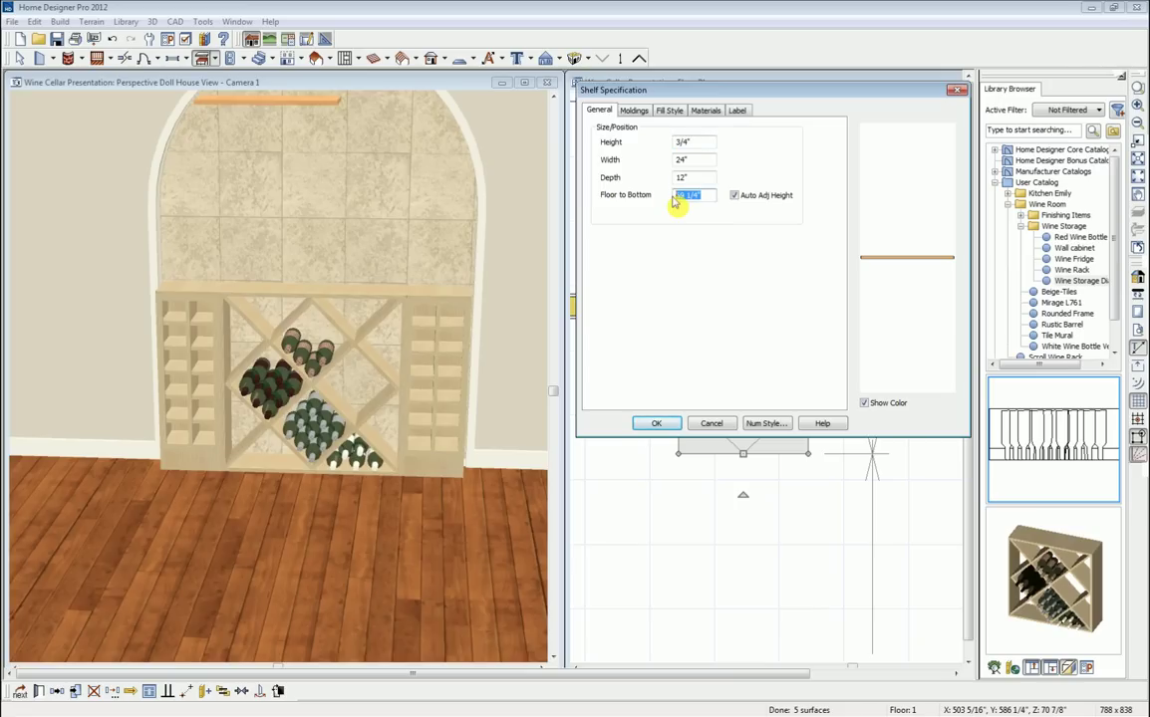
pyautogui.write('3')
pyautogui.press('Tab')
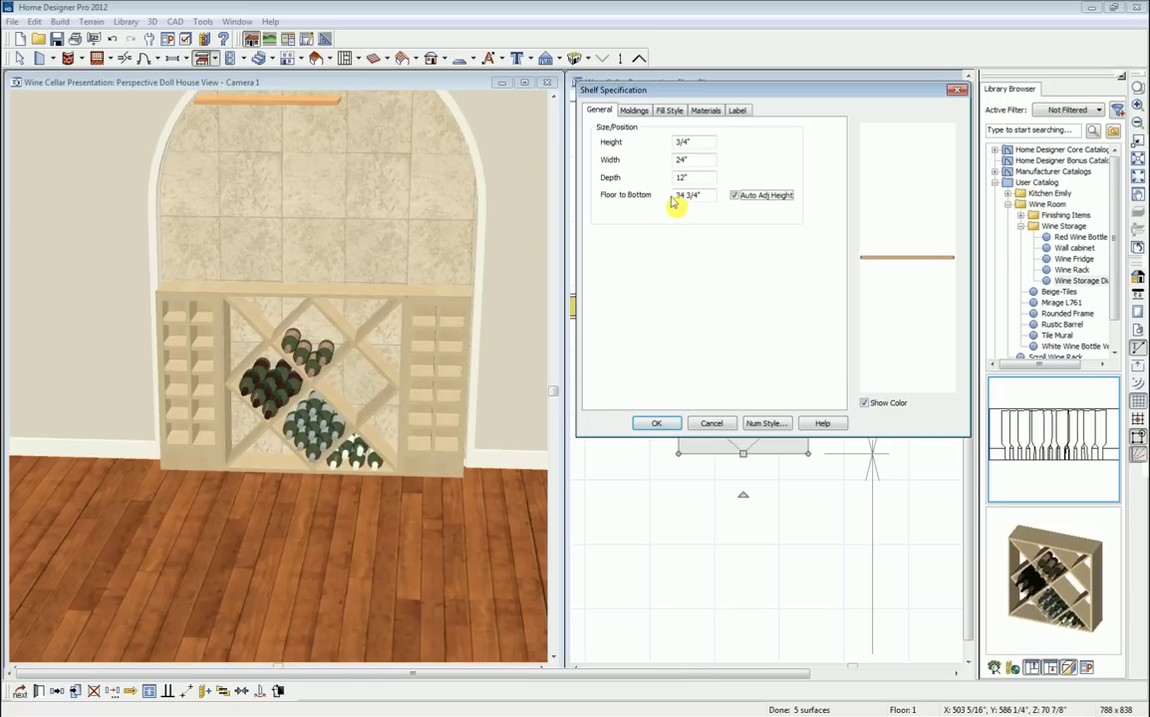
pyautogui.click(656, 425)
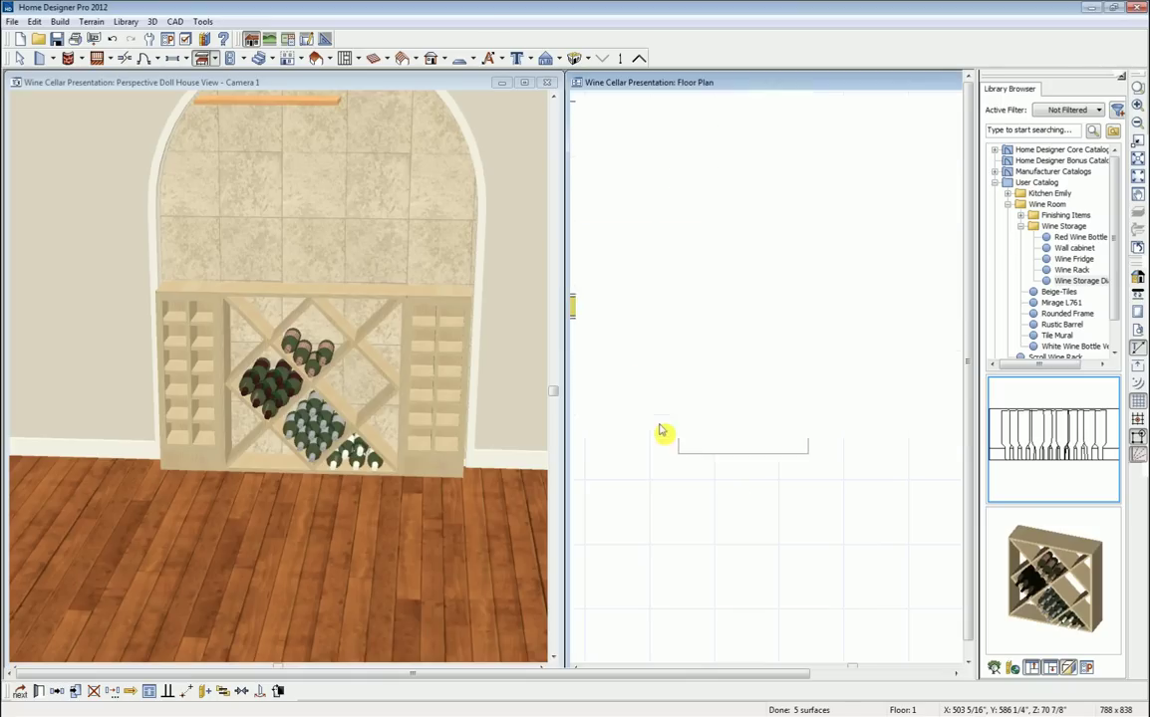
# Move the shelf against the niche's back wall over the wine storage and stretch it across both cabinets, about 4'-10 3/4" wide.
pyautogui.moveTo(743, 423); pyautogui.dragTo(621, 335)
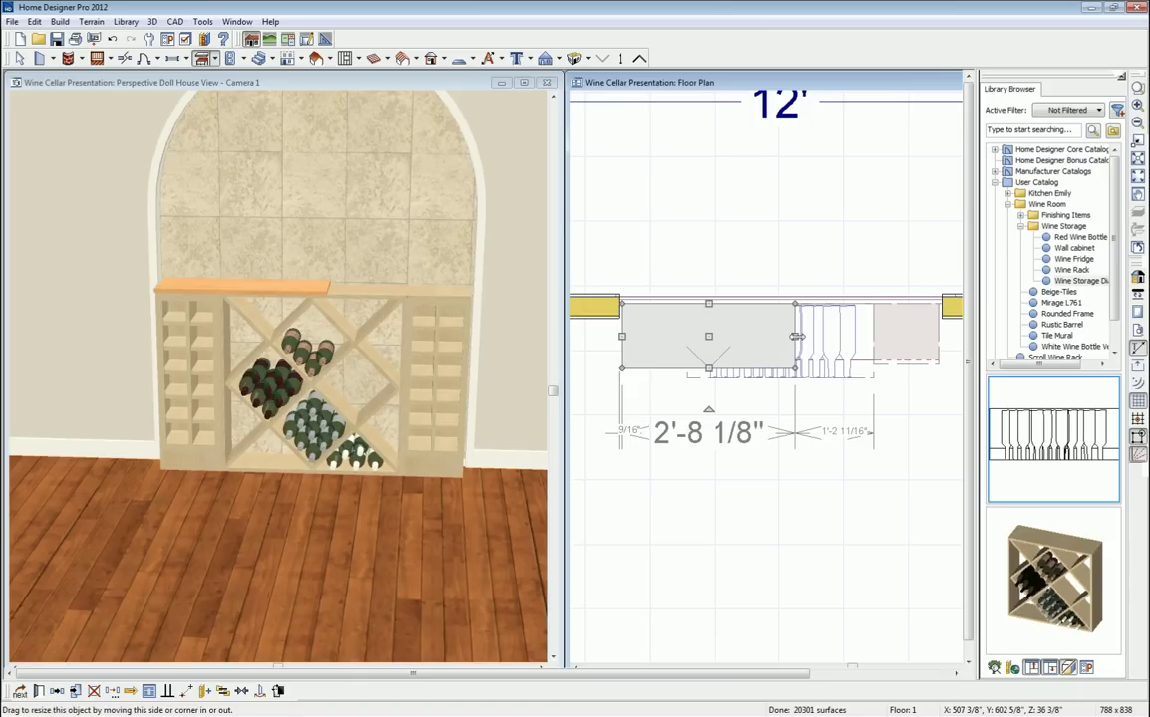
pyautogui.moveTo(797, 336); pyautogui.dragTo(931, 336)
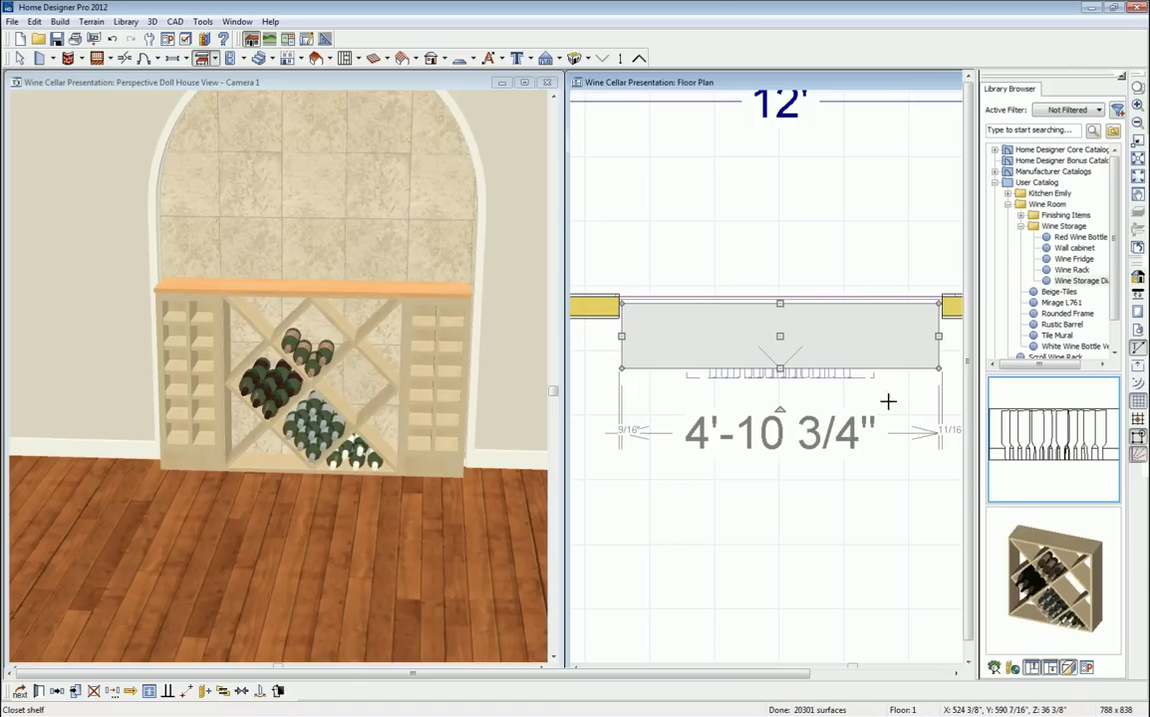
# Open the countertop shelf's specification from the camera view and set its height to 1.5".
pyautogui.click(402, 93)
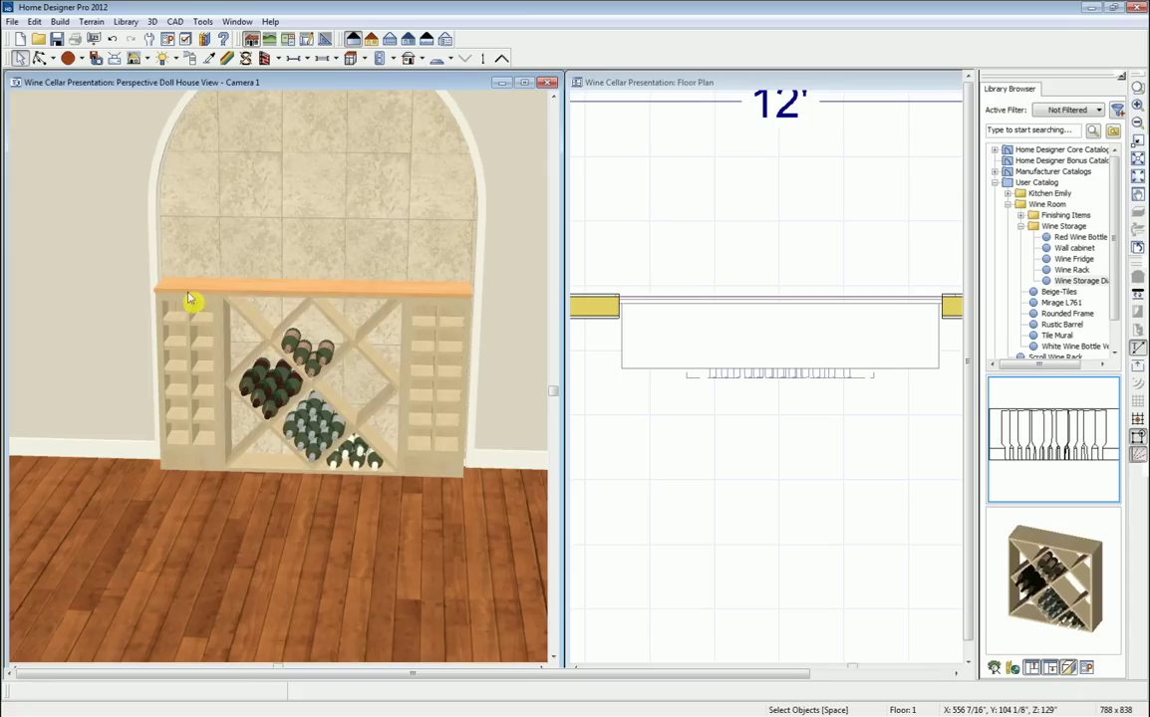
pyautogui.doubleClick(282, 295)
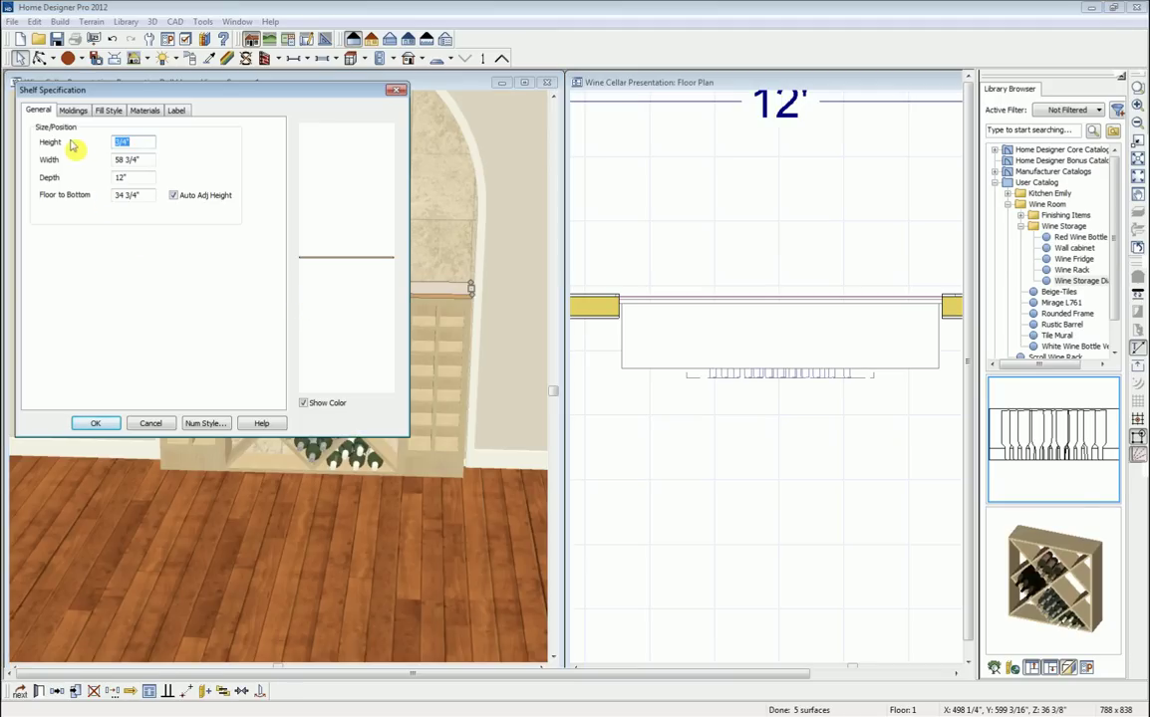
pyautogui.doubleClick(131, 142)
pyautogui.write('1.5')
# Add the CA-35 edge molding from the core catalog's architectural moldings to the countertop shelf and apply the changes.
pyautogui.click(74, 111)
pyautogui.click(57, 172)
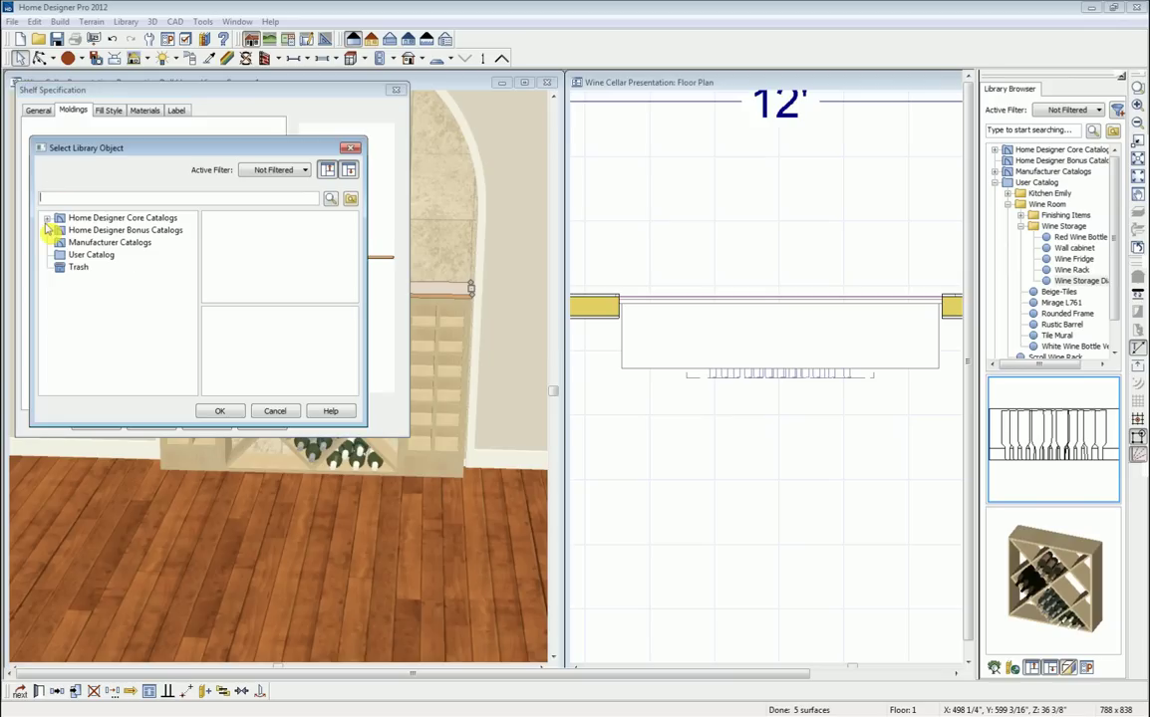
pyautogui.click(46, 219)
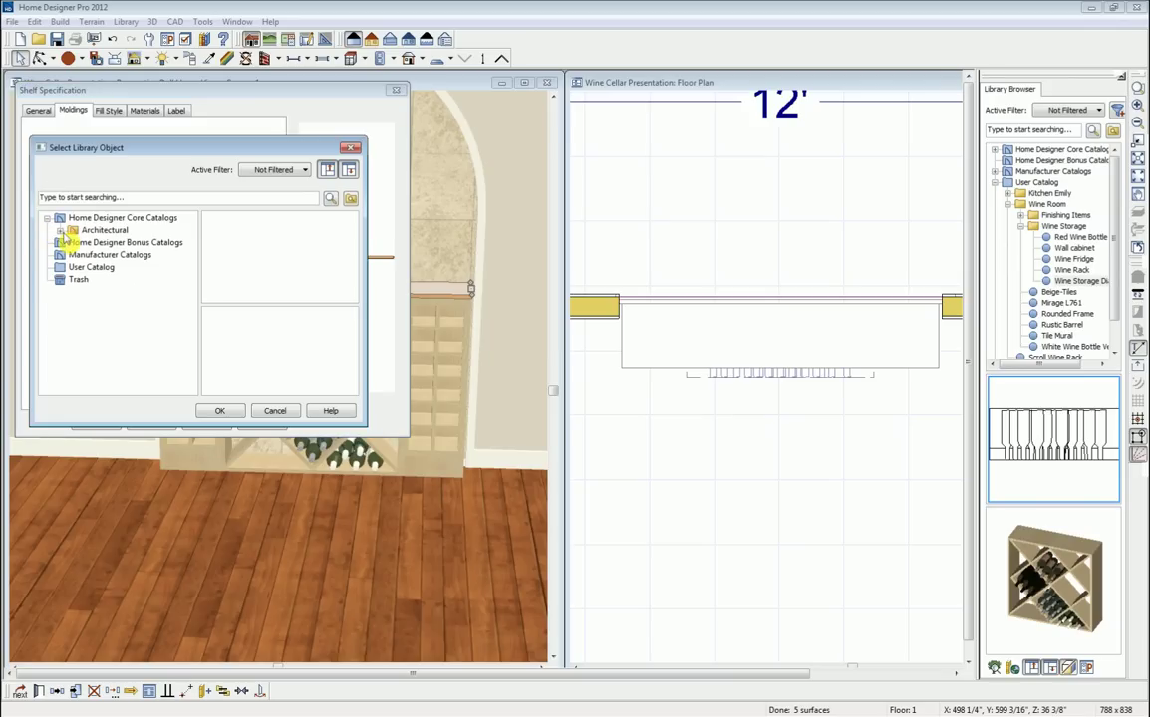
pyautogui.click(61, 232)
pyautogui.click(72, 243)
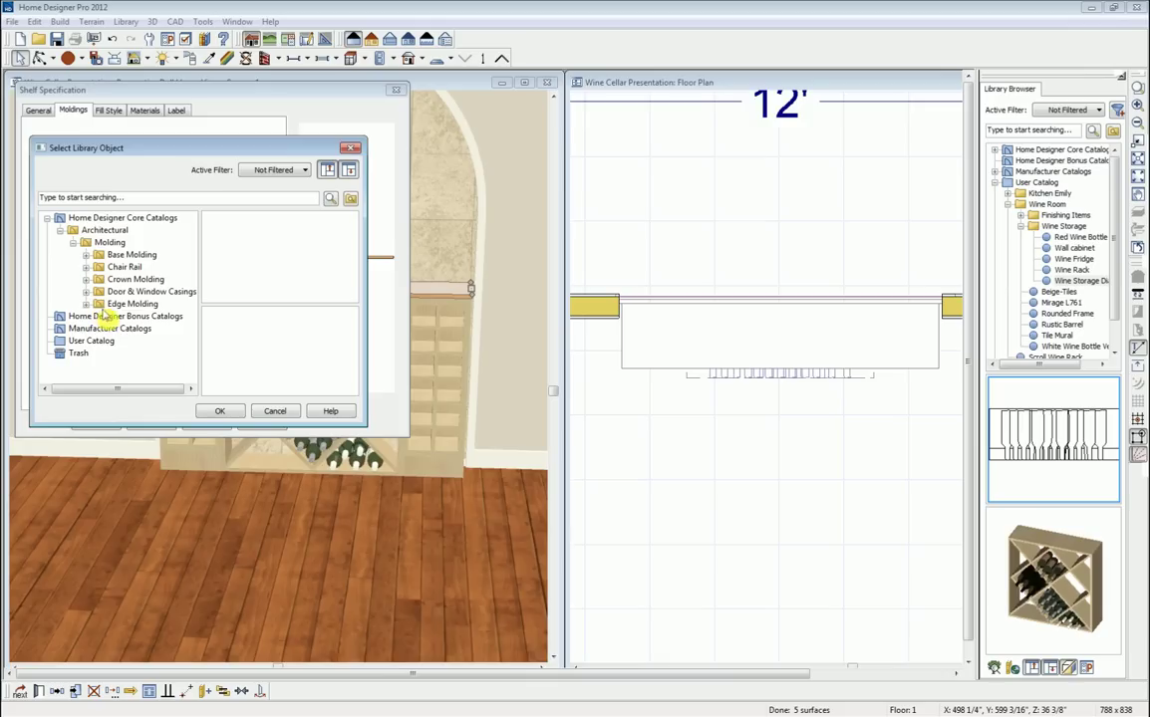
pyautogui.click(100, 304)
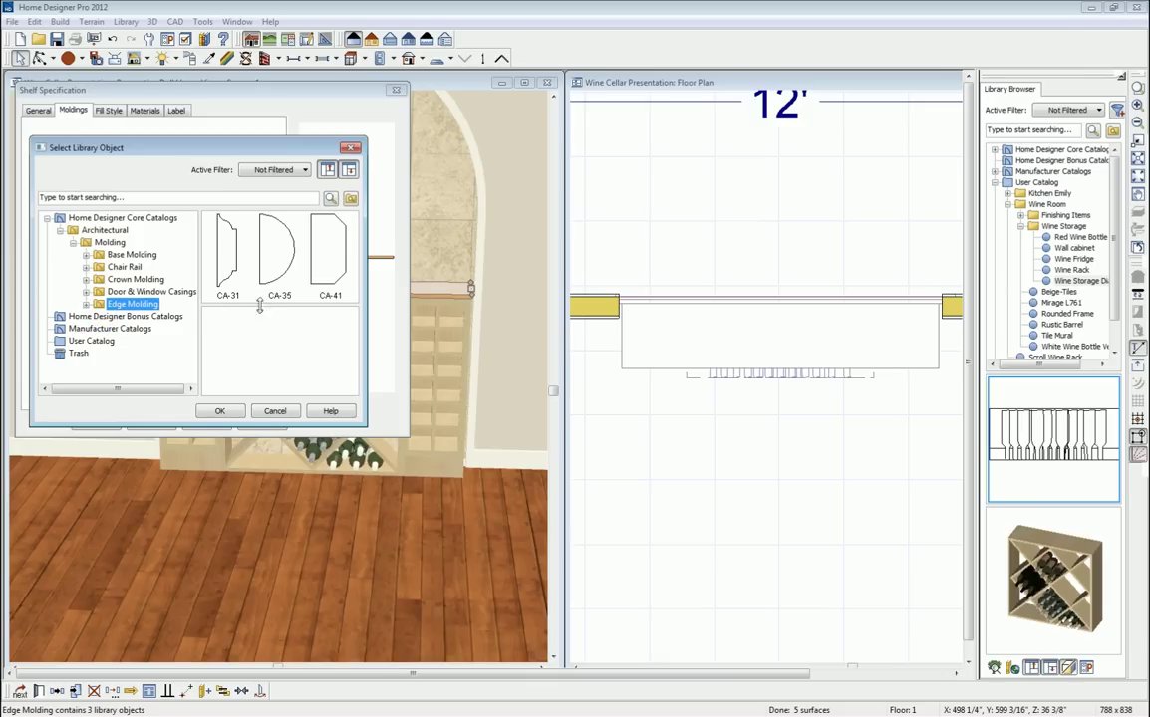
pyautogui.click(280, 258)
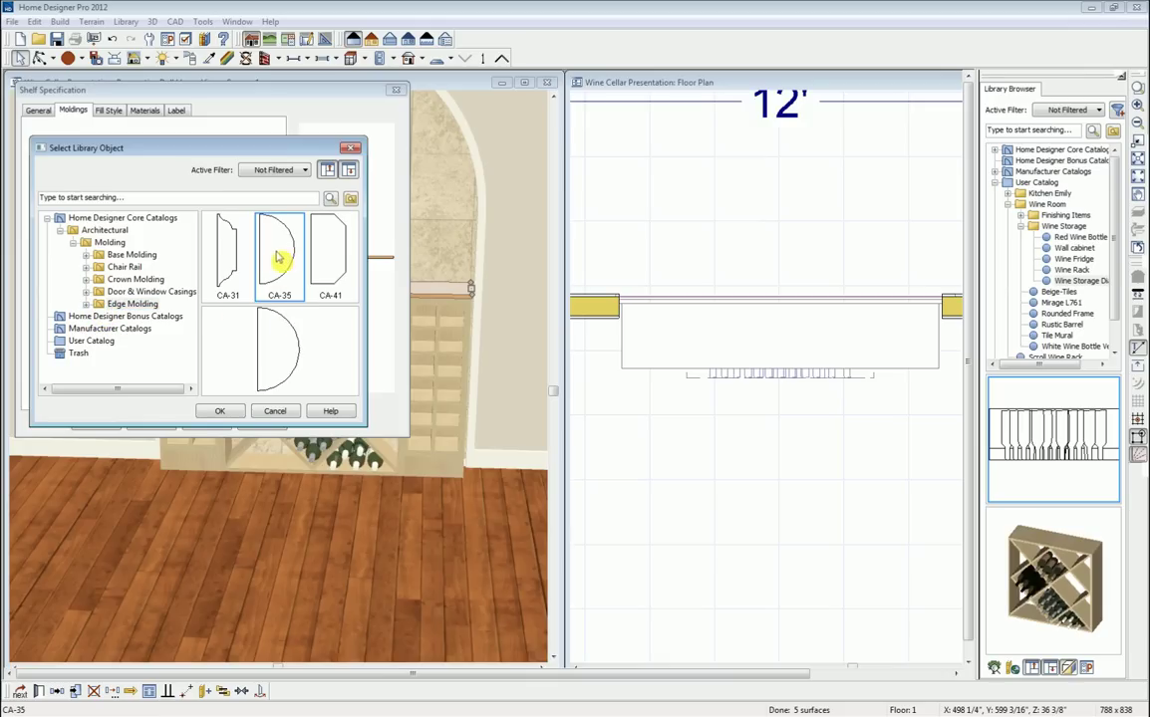
pyautogui.click(221, 411)
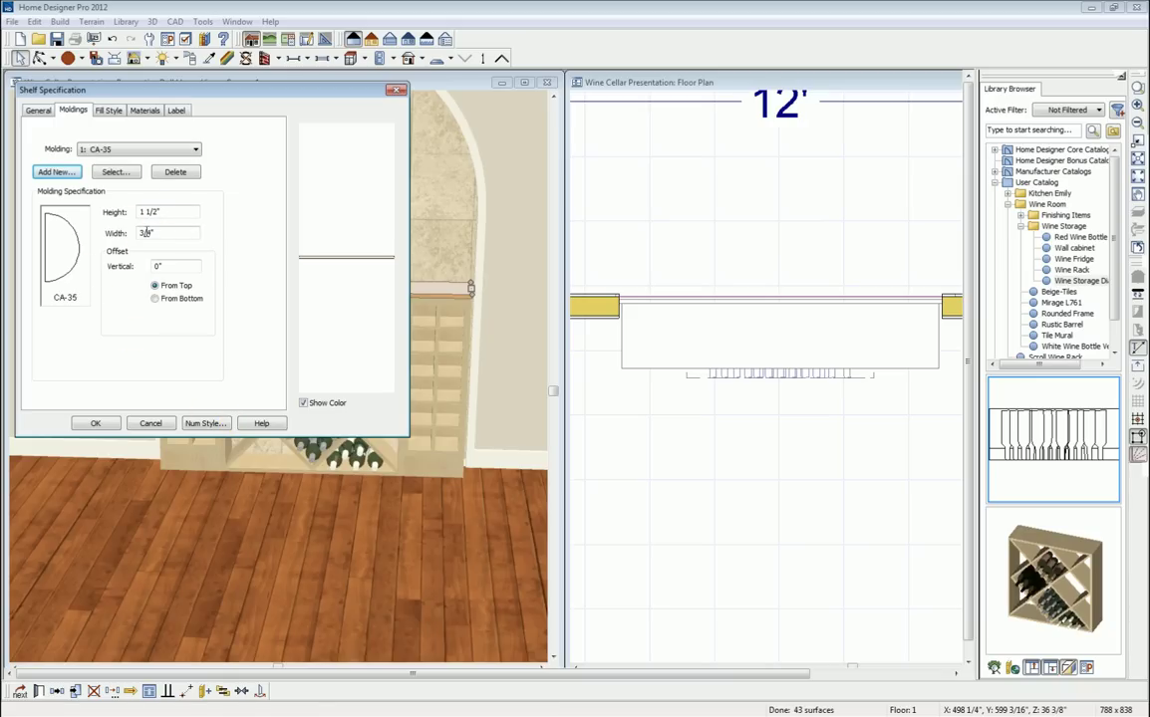
pyautogui.click(96, 424)
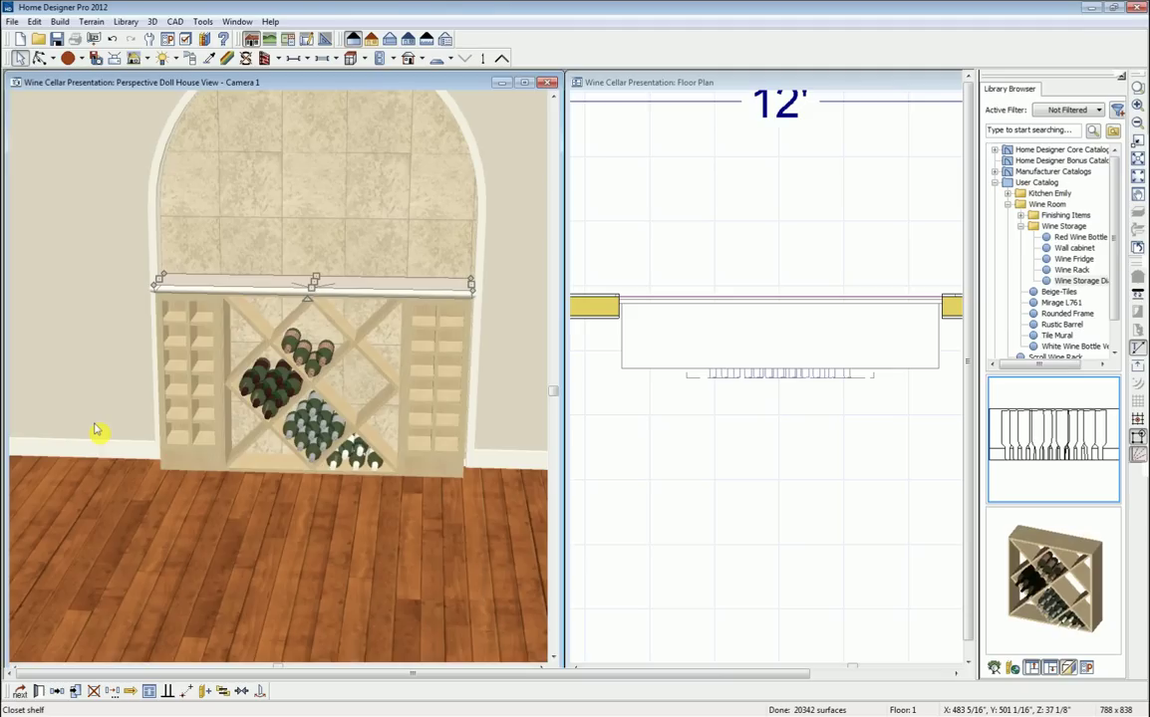
pyautogui.press('Escape')
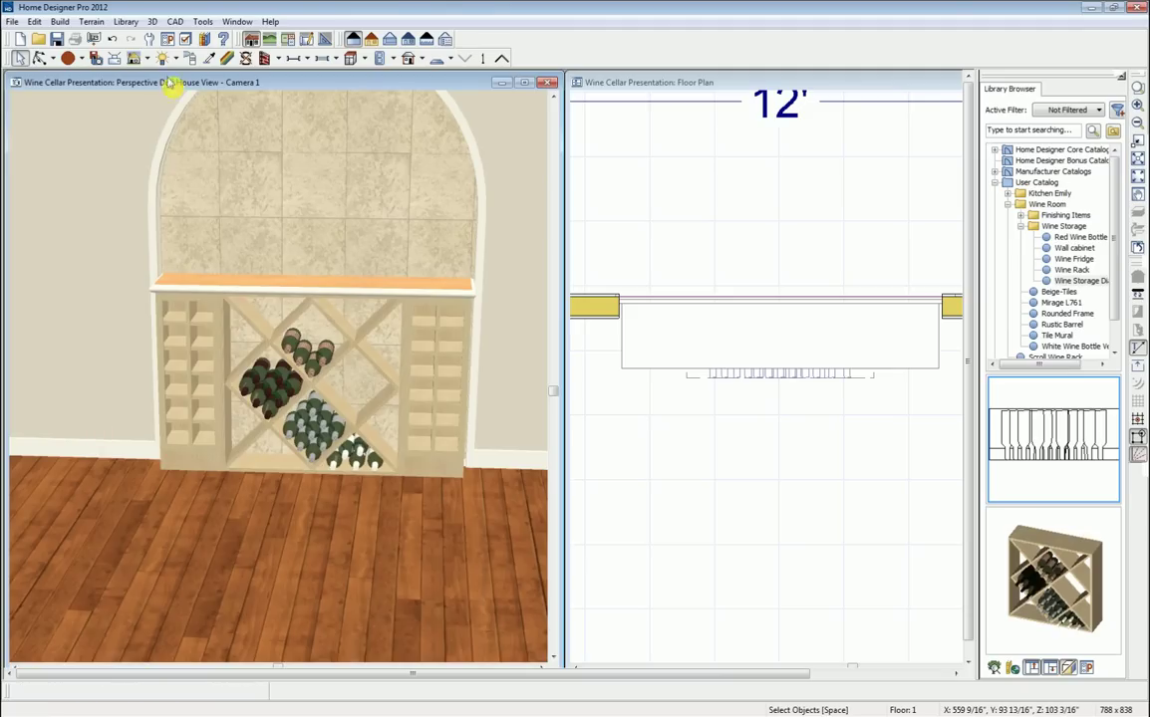
# Sample the Birch (honey) material from the countertop shelf and paint its edge molding with it.
pyautogui.click(39, 58)
pyautogui.moveTo(236, 324); pyautogui.dragTo(242, 336)
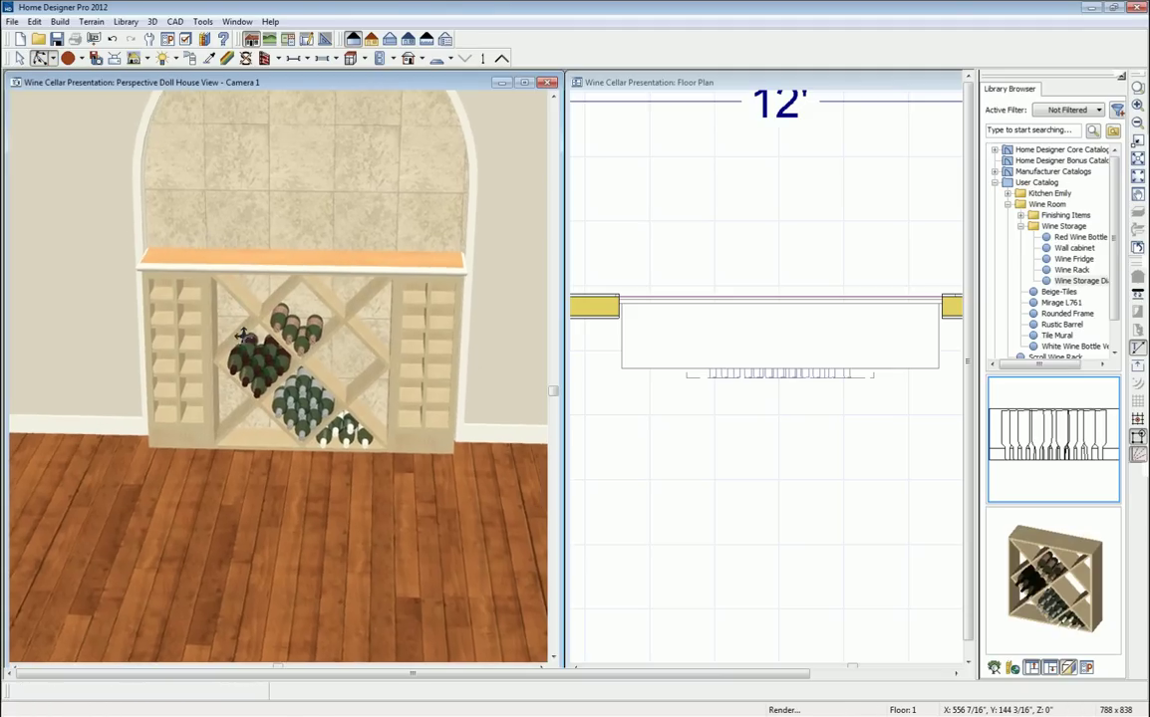
pyautogui.click(208, 58)
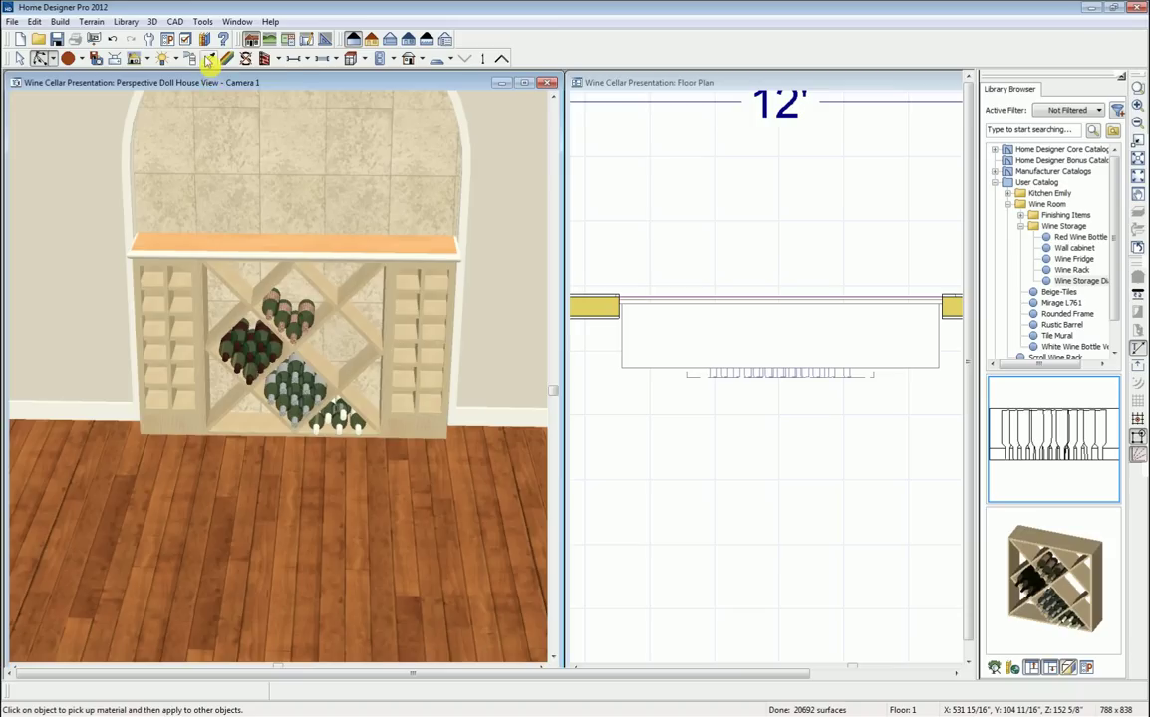
pyautogui.click(235, 239)
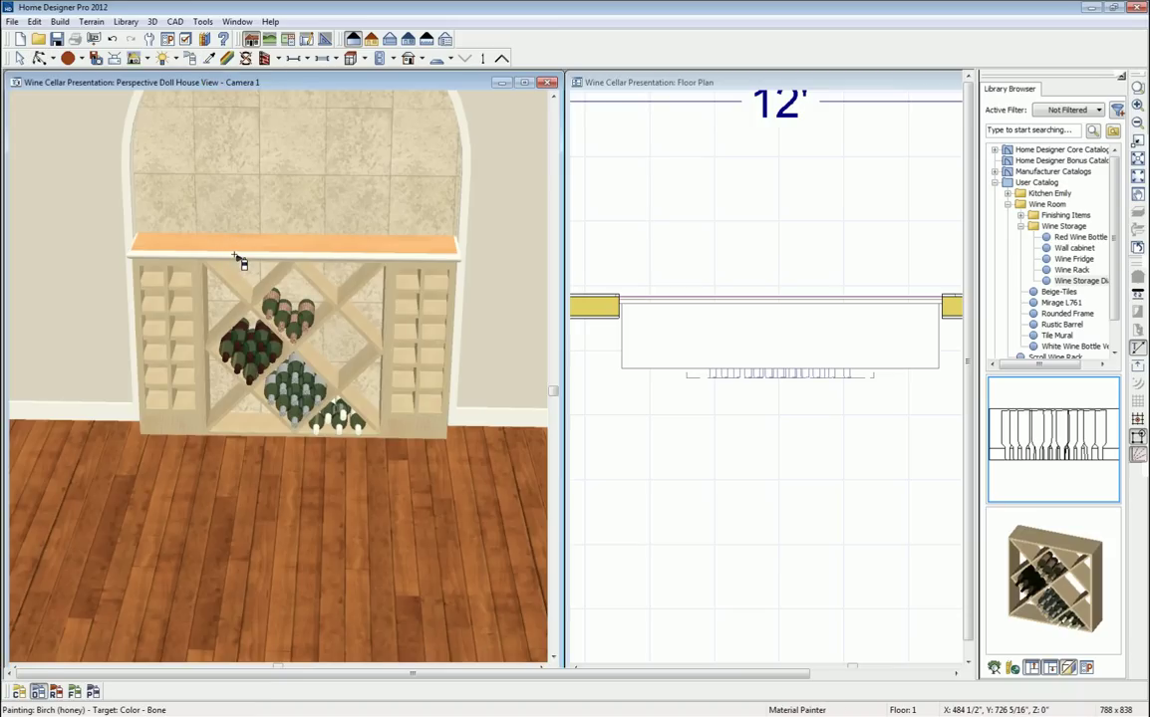
pyautogui.click(237, 259)
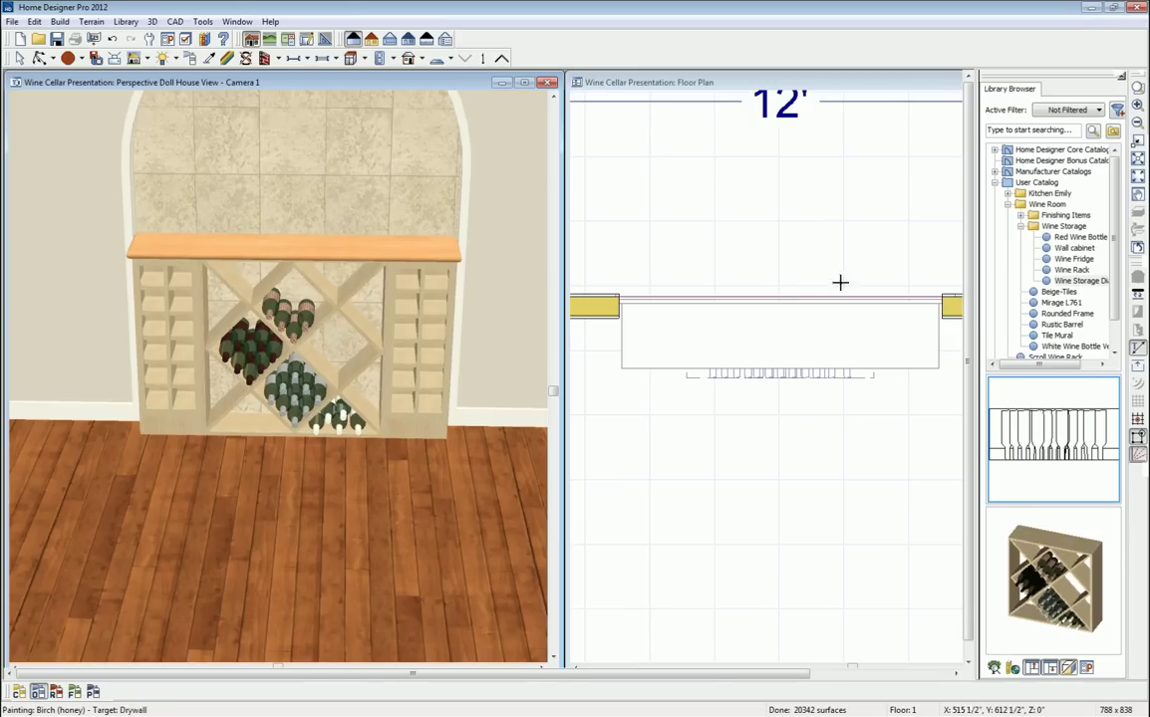
# Paint the countertop shelf and its edge molding with the Rustic Barrel material from the Wine Room user catalog.
pyautogui.click(1056, 226)
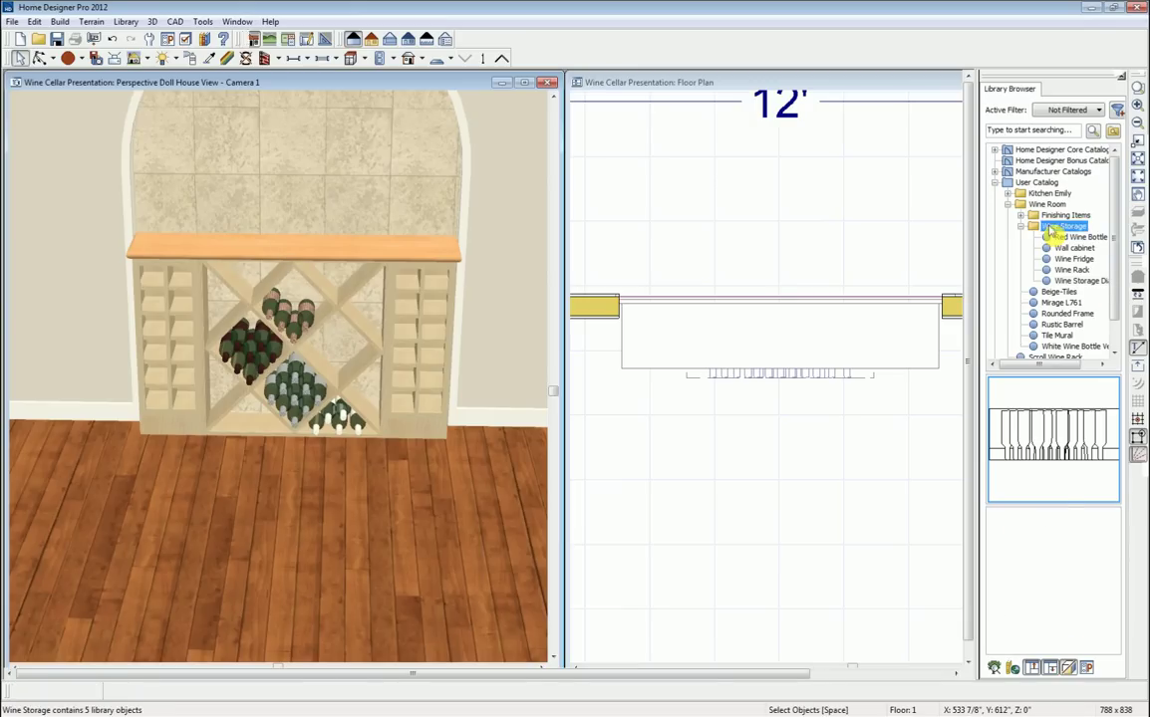
pyautogui.scroll(-1, 1053, 263)
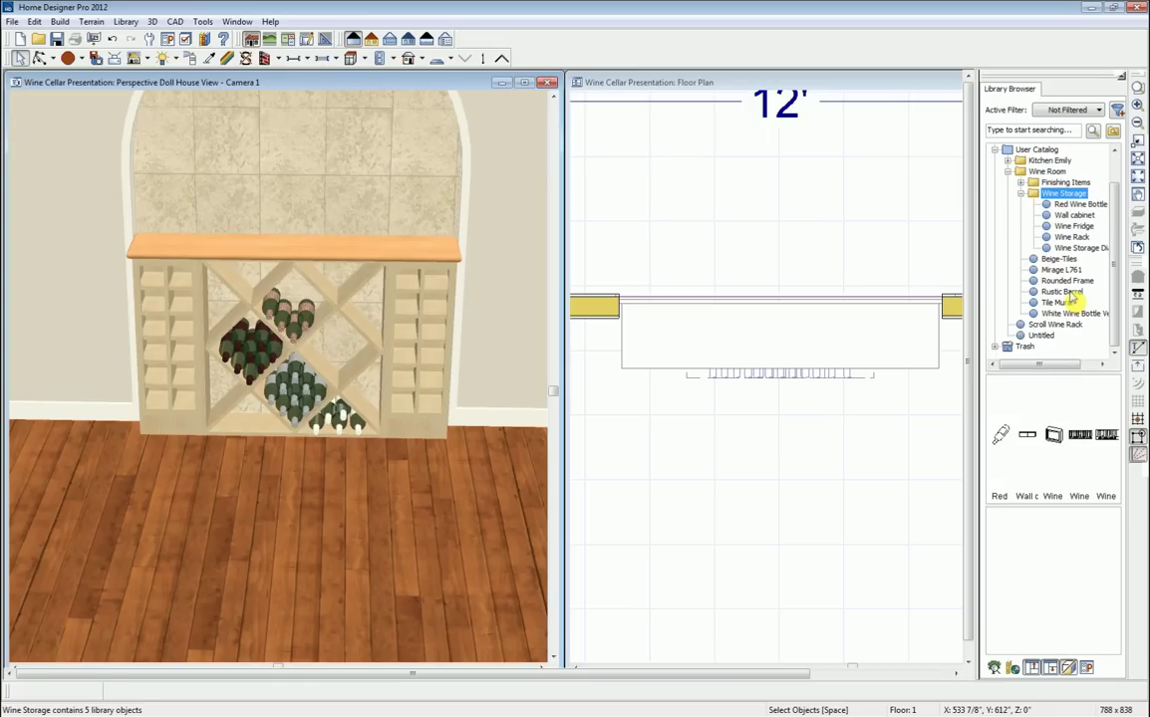
pyautogui.click(1070, 292)
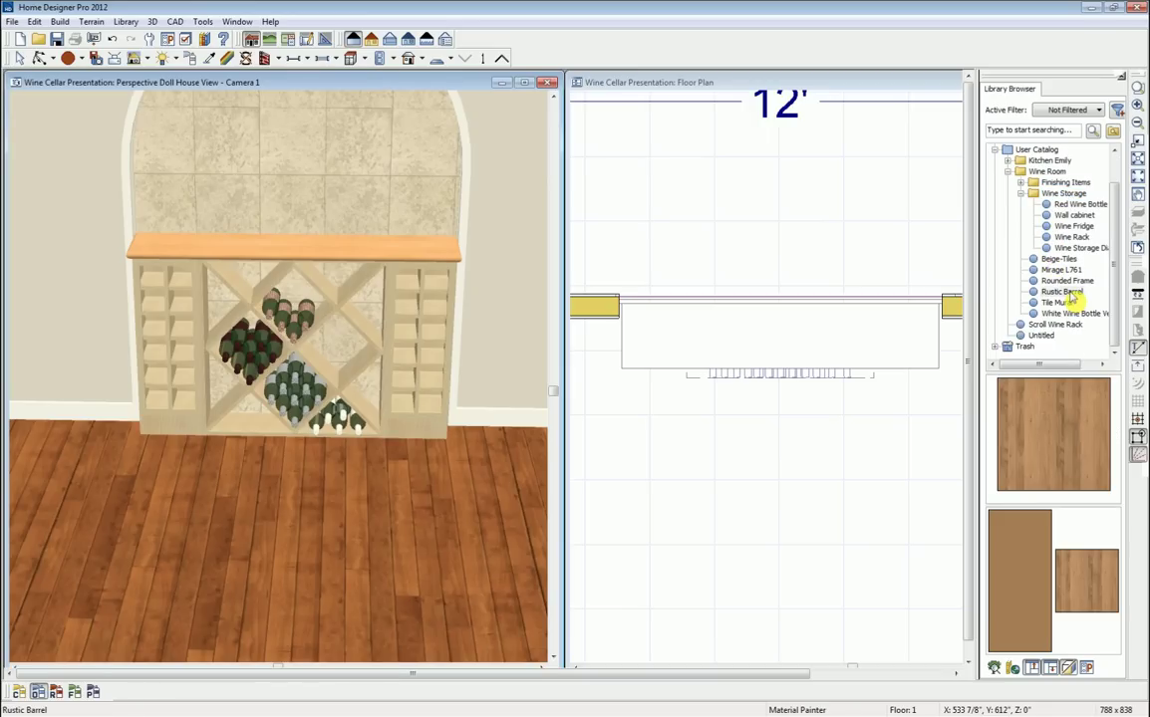
pyautogui.click(1067, 467)
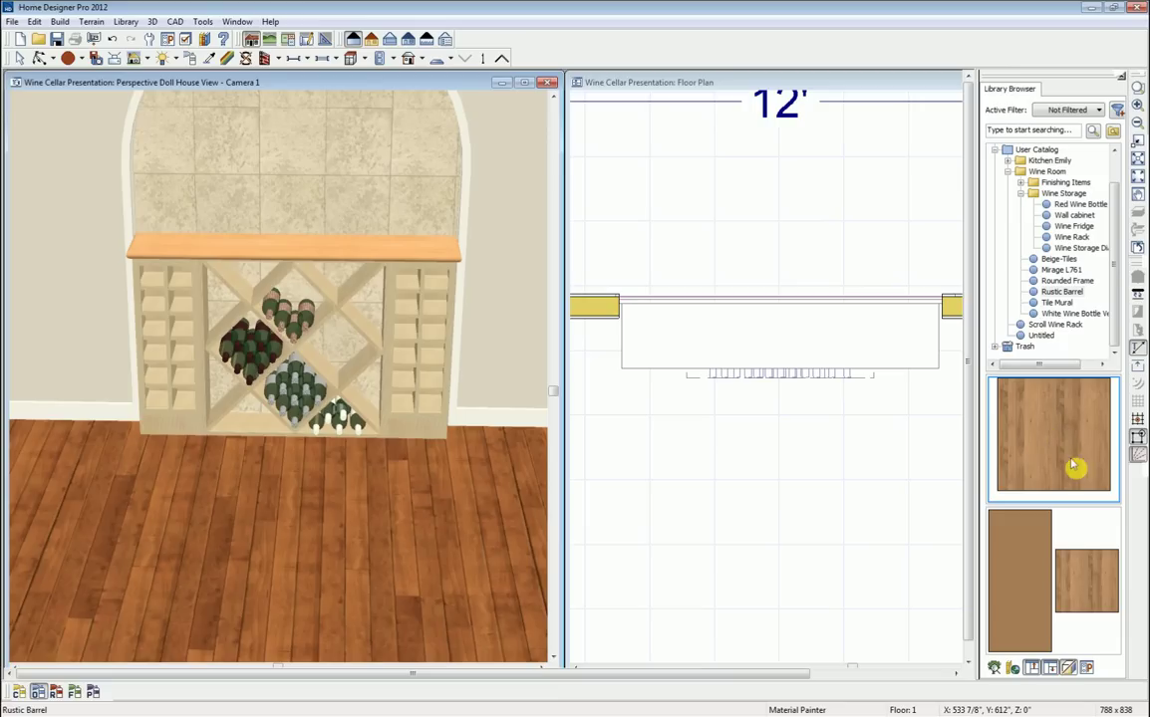
pyautogui.click(320, 256)
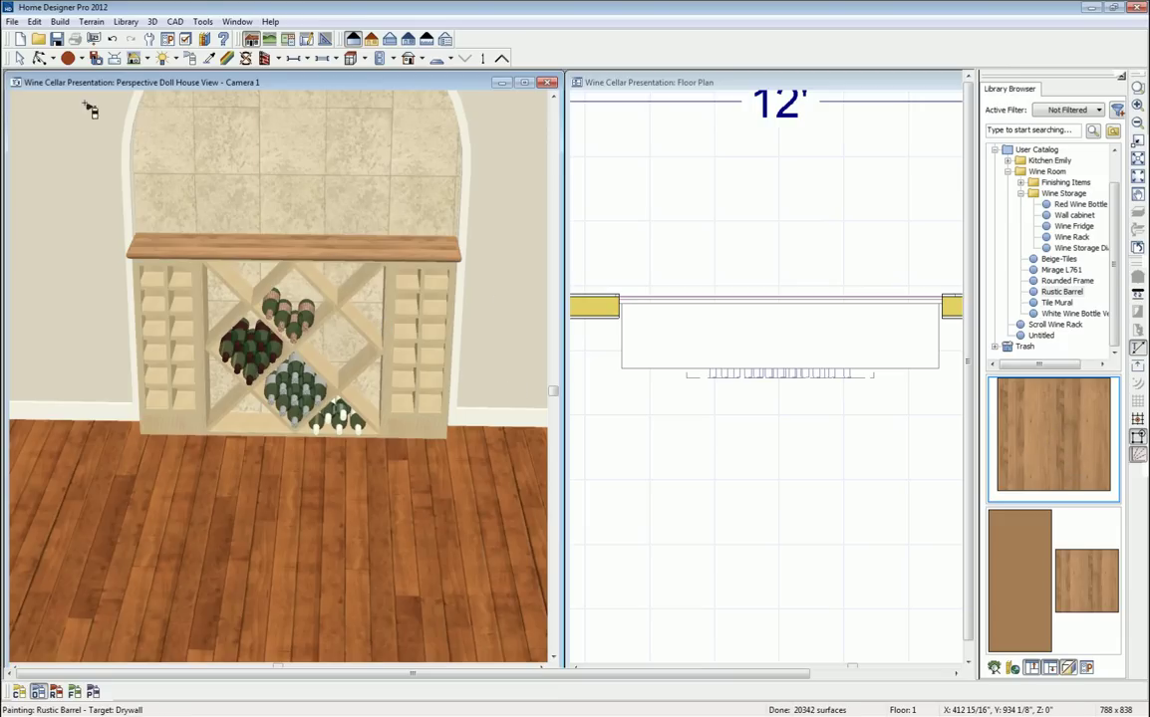
# Place a Red Wine Bottle Horz from the Wine Storage catalog at the foot of the left shelf cabinet, dismissing the blocked-cabinet message.
pyautogui.click(38, 57)
pyautogui.moveTo(183, 200); pyautogui.dragTo(272, 280)
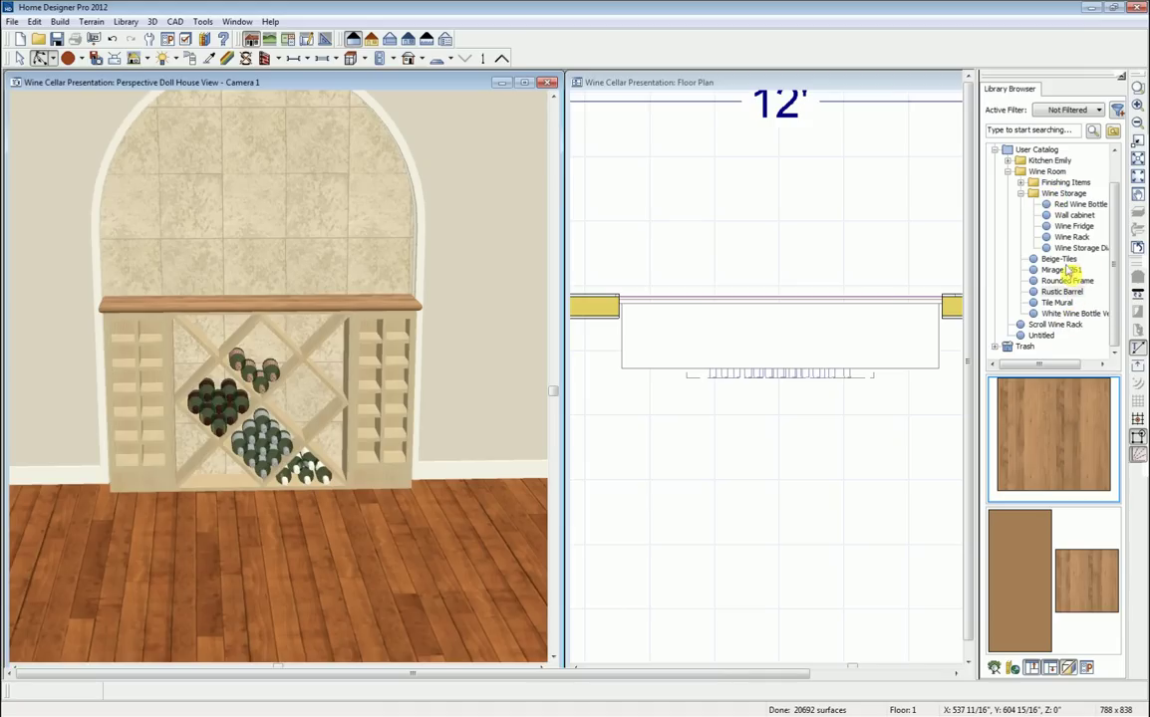
pyautogui.doubleClick(1037, 184)
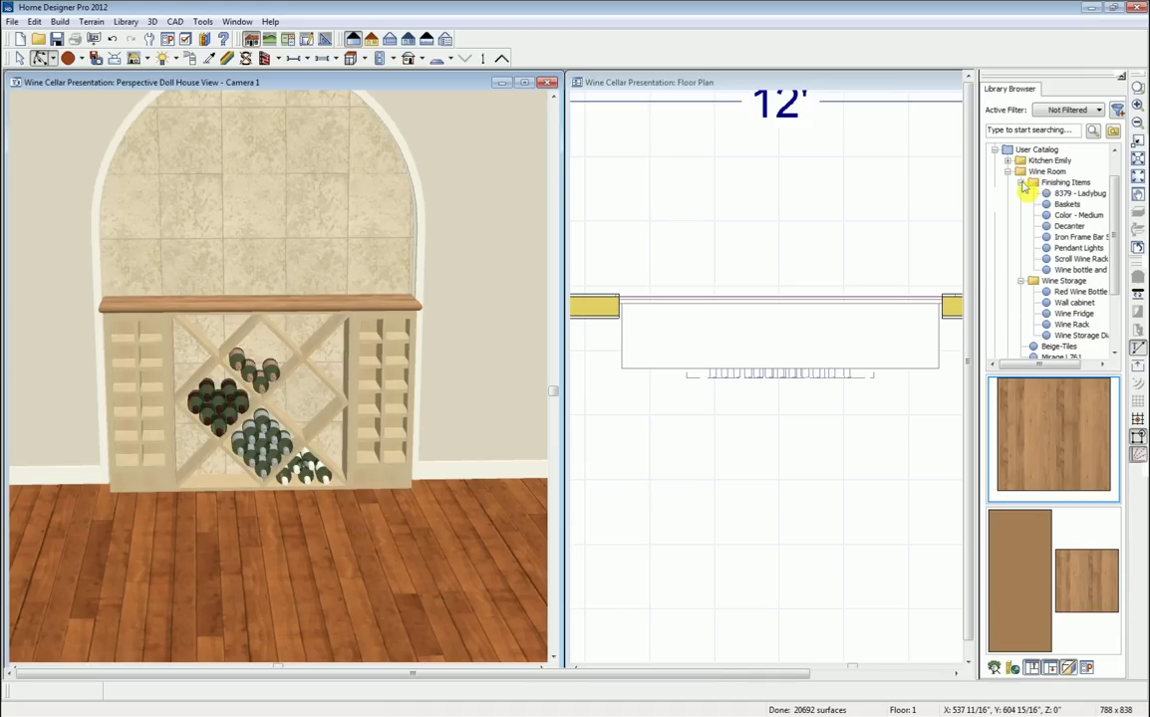
pyautogui.click(1064, 281)
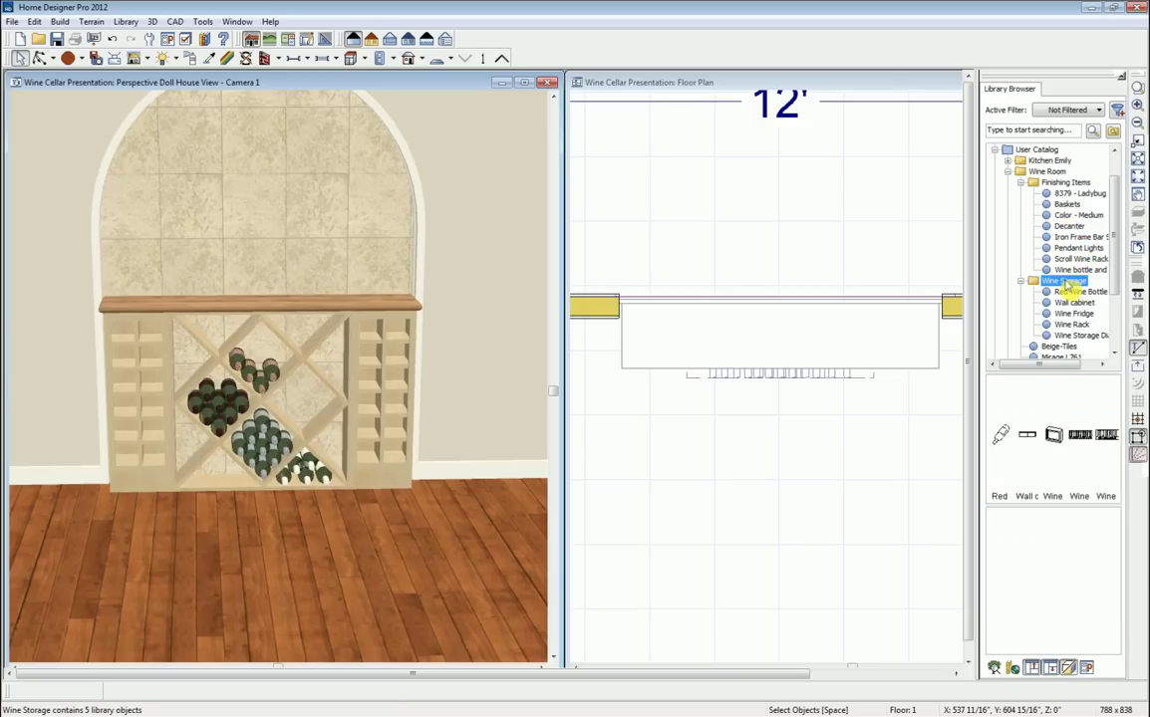
pyautogui.click(1076, 292)
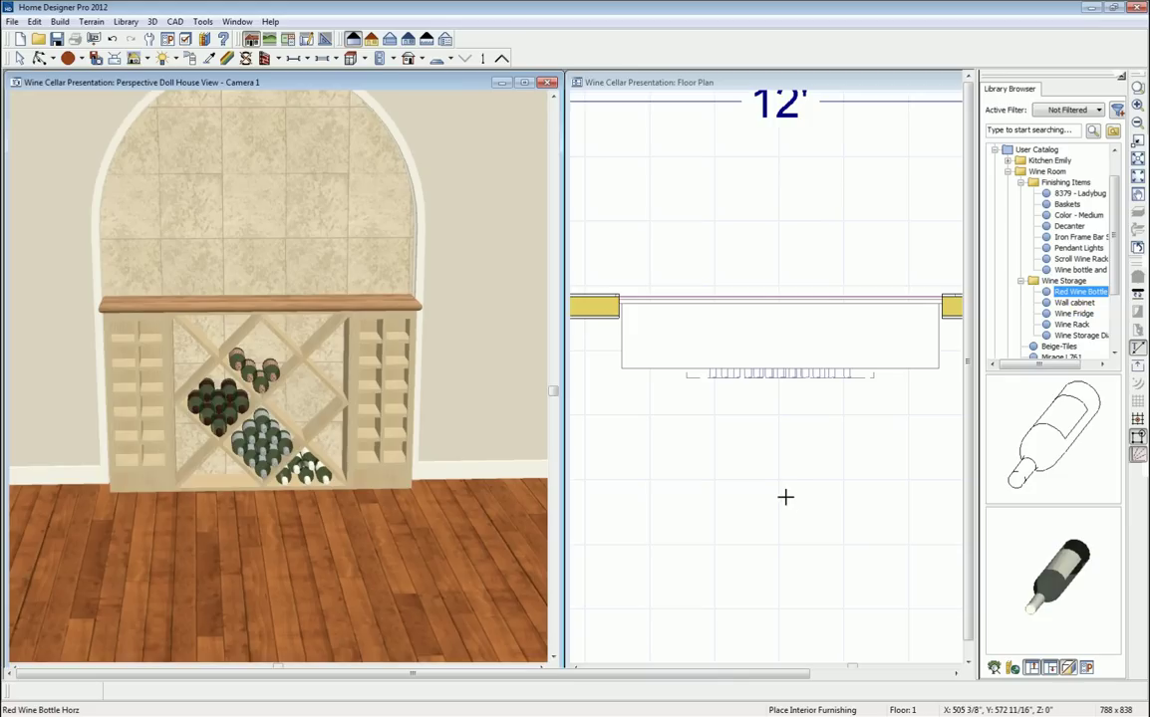
pyautogui.click(1047, 456)
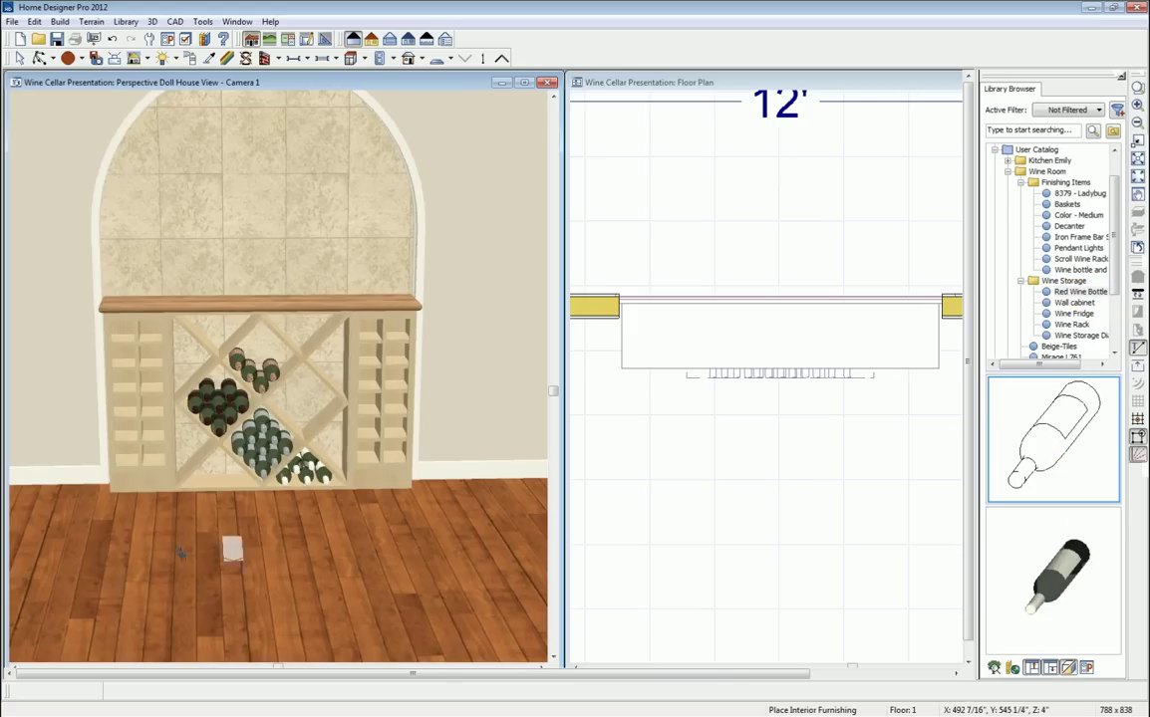
pyautogui.click(136, 563)
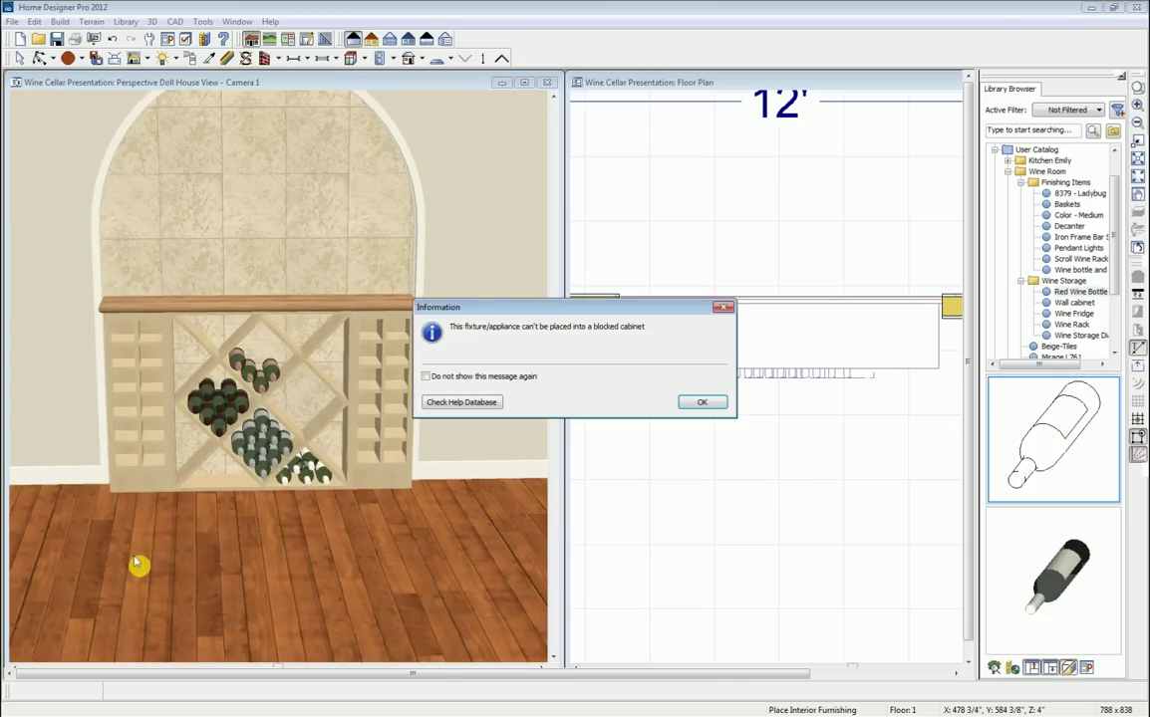
pyautogui.click(690, 401)
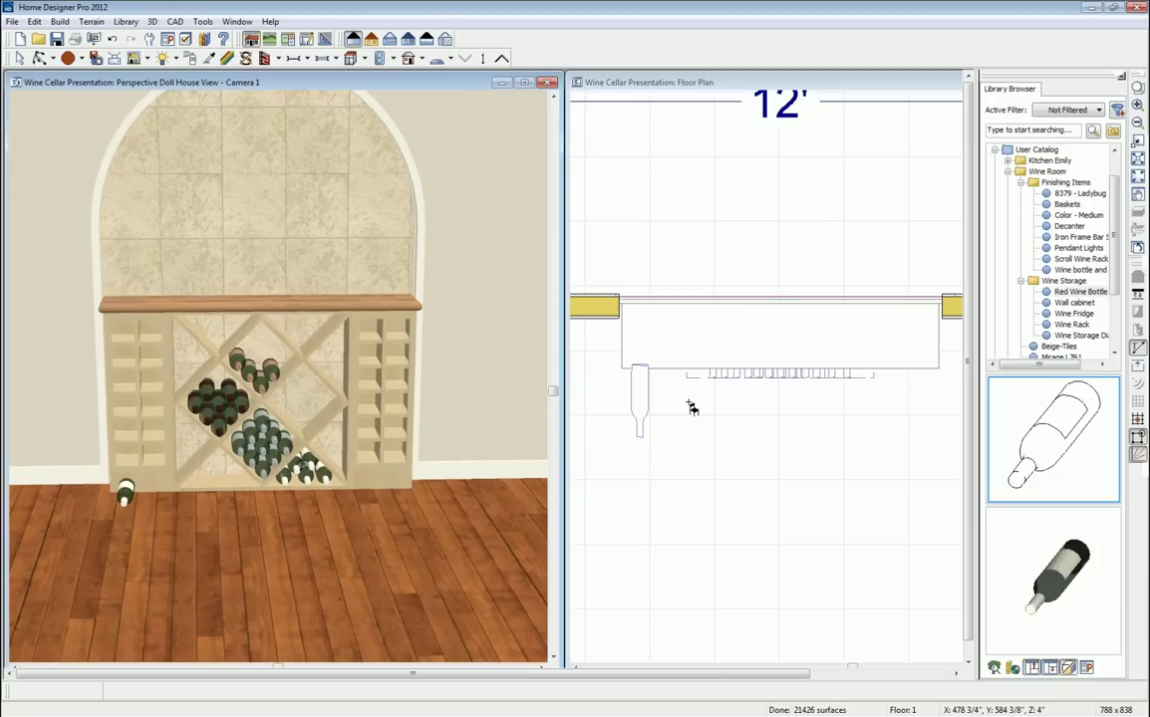
# Raise the wine bottle from the floor into the lowest opening of the left shelf cabinet.
pyautogui.press('space')
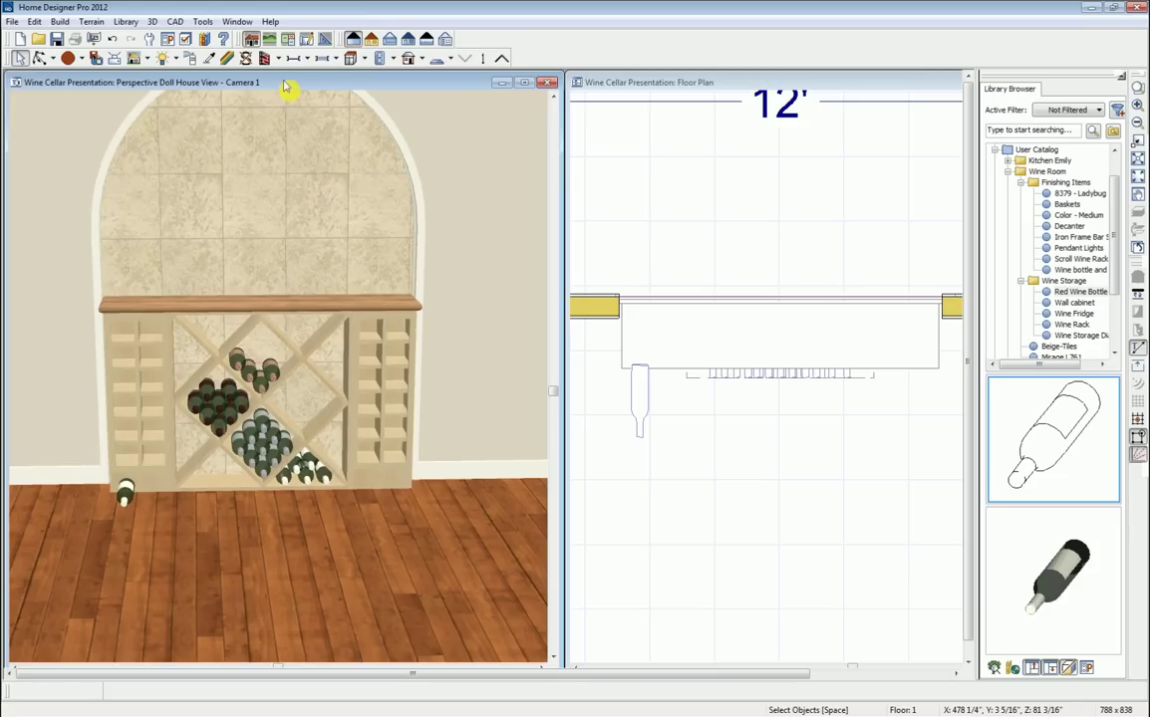
pyautogui.click(40, 58)
pyautogui.moveTo(235, 329)
pyautogui.mouseDown()
pyautogui.moveTo(231, 352)
pyautogui.moveTo(232, 331)
pyautogui.mouseUp()
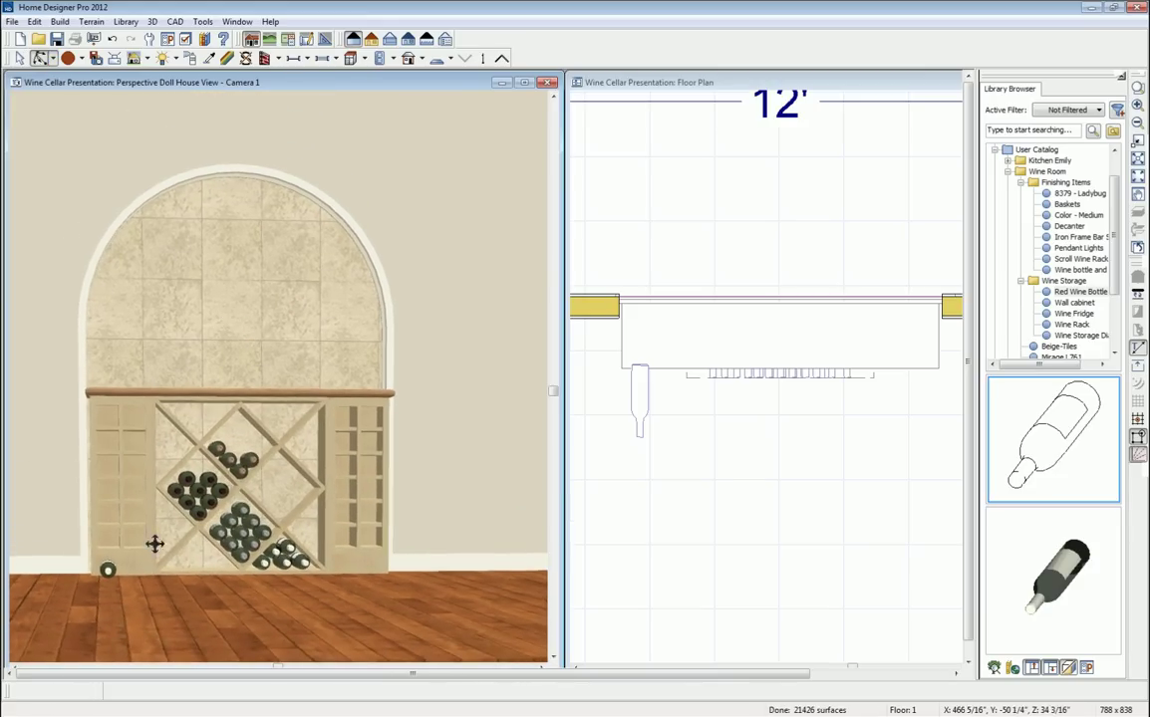
pyautogui.press('space')
pyautogui.click(108, 571)
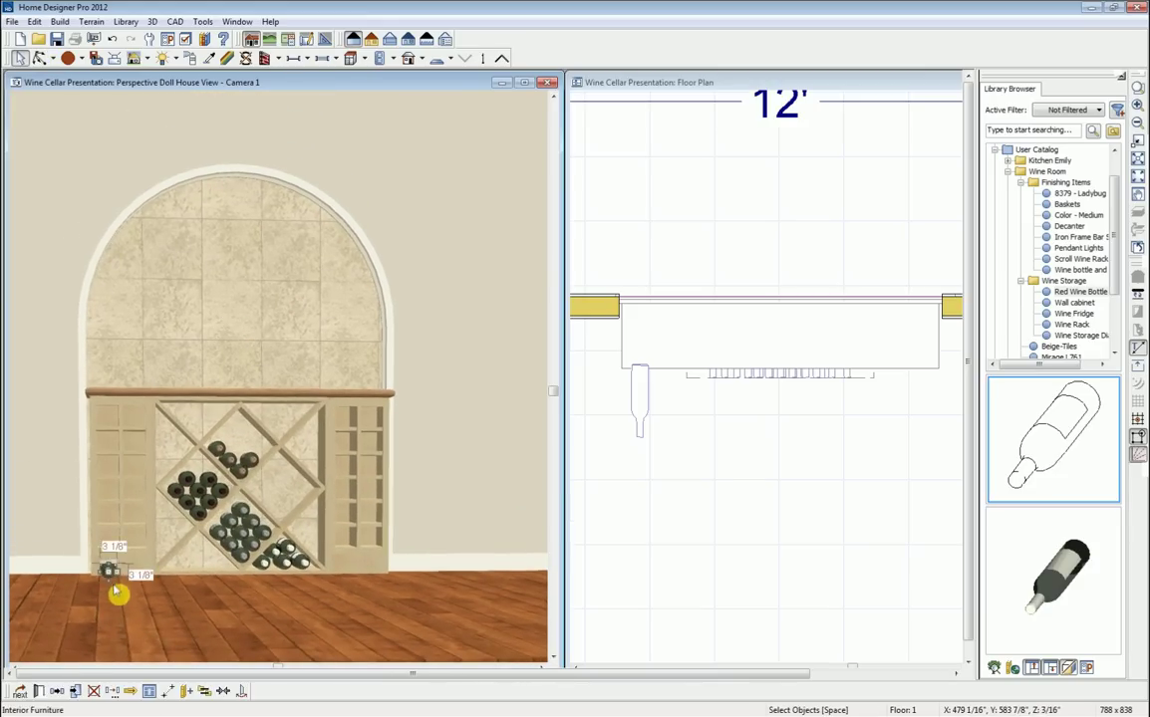
pyautogui.moveTo(107, 570); pyautogui.dragTo(108, 539)
pyautogui.click(136, 621)
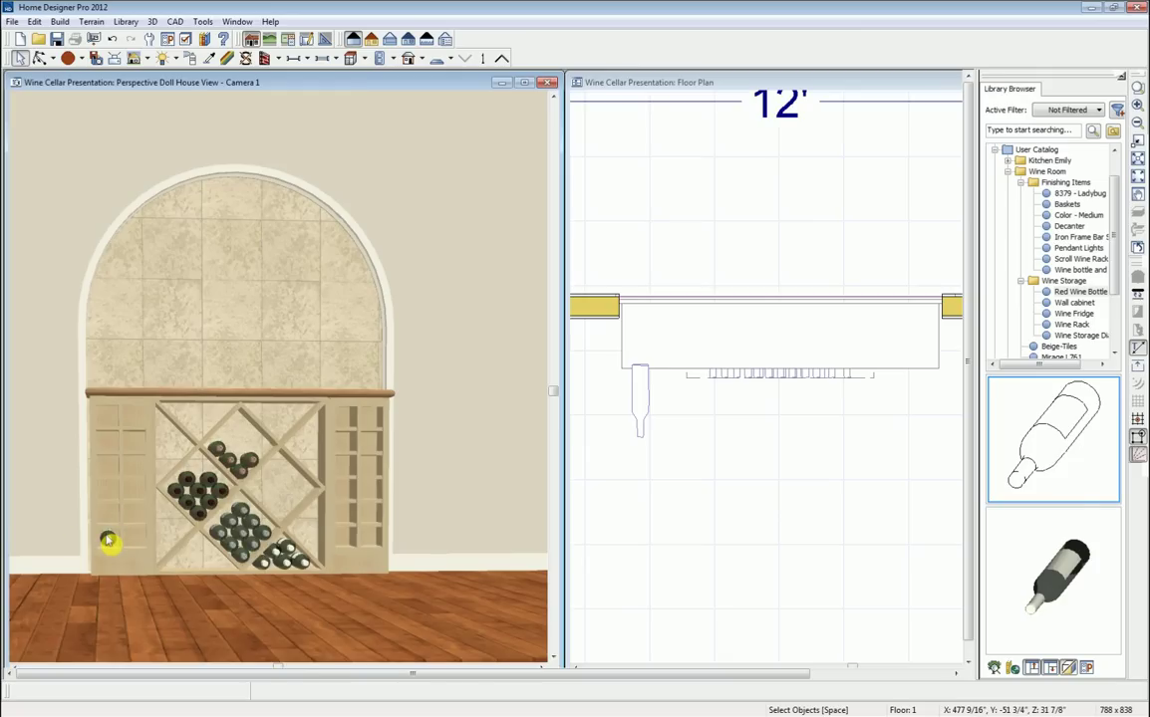
# Delete the stray shelf from the floor plan and push the bottle back into the left shelf cabinet.
pyautogui.click(677, 416)
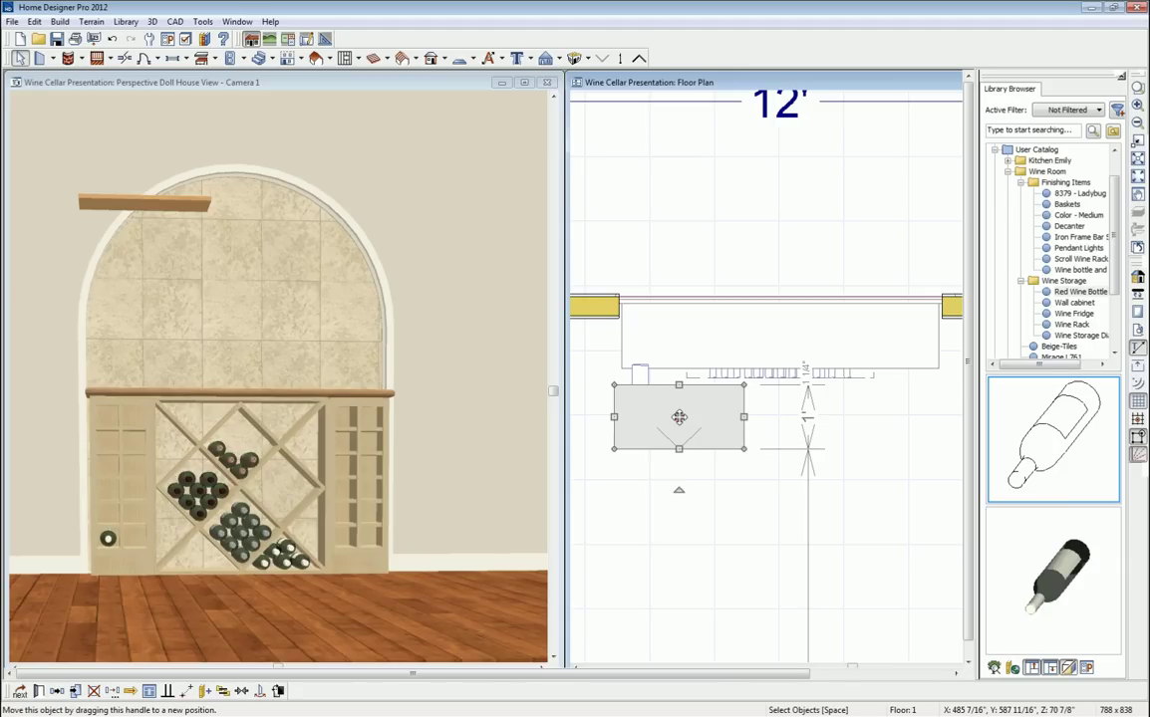
pyautogui.press('Delete')
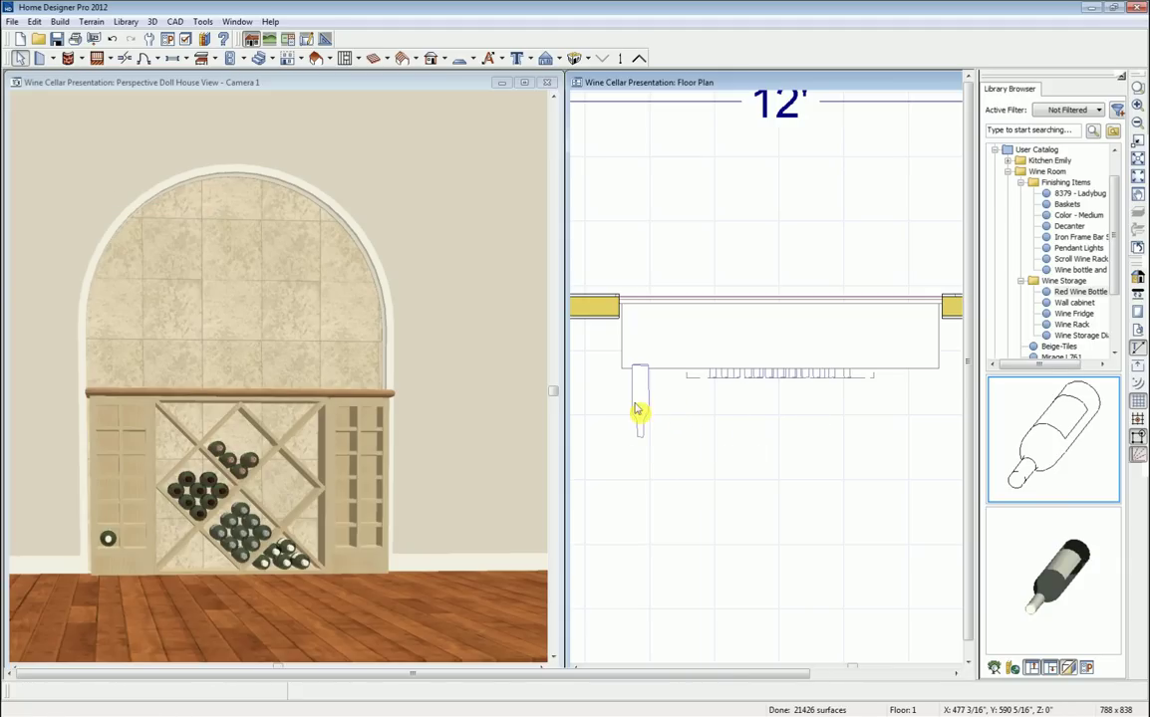
pyautogui.click(641, 401)
pyautogui.moveTo(639, 402); pyautogui.dragTo(639, 346)
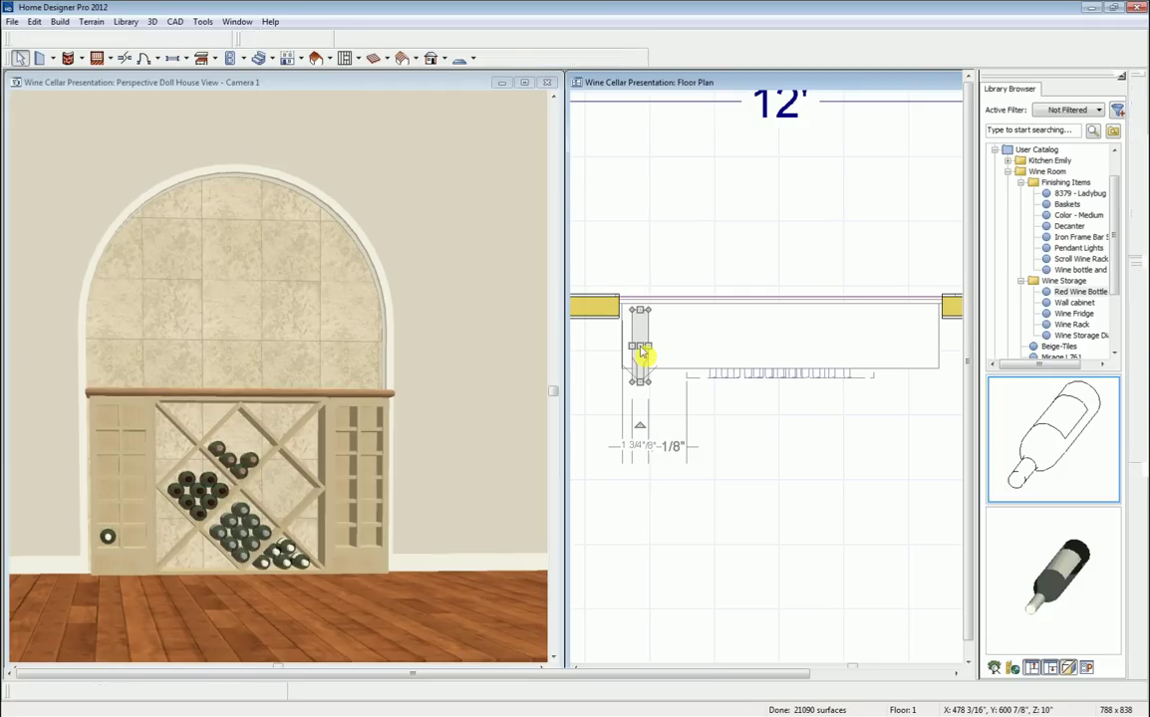
pyautogui.press('Escape')
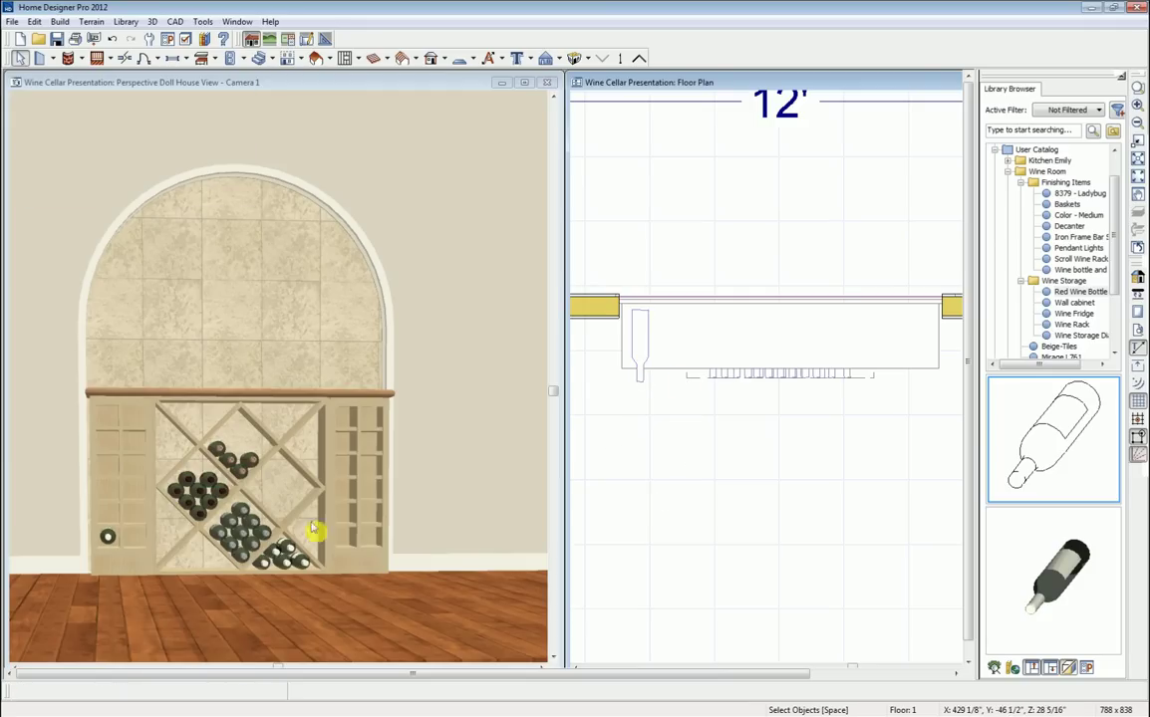
# Copy the bottle into the neighboring opening of the left cabinet, and copy that one into the opening above it.
pyautogui.click(108, 541)
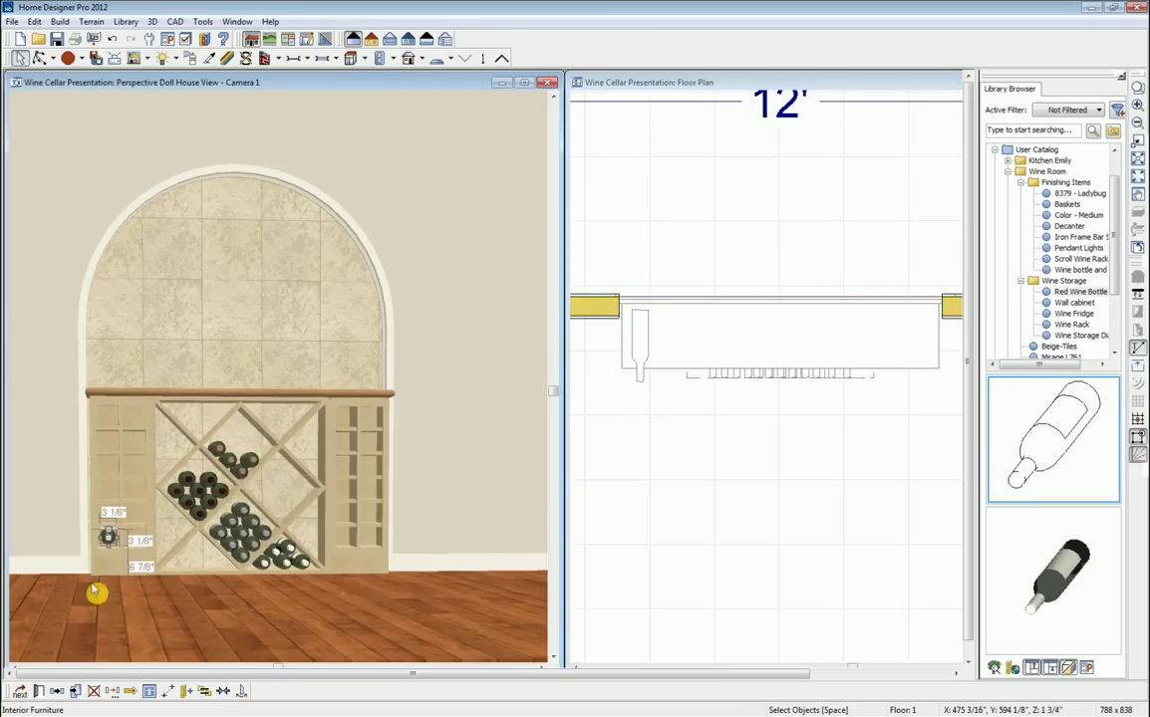
pyautogui.click(76, 692)
pyautogui.moveTo(110, 541); pyautogui.dragTo(133, 537)
pyautogui.click(76, 692)
pyautogui.moveTo(133, 537); pyautogui.dragTo(132, 512)
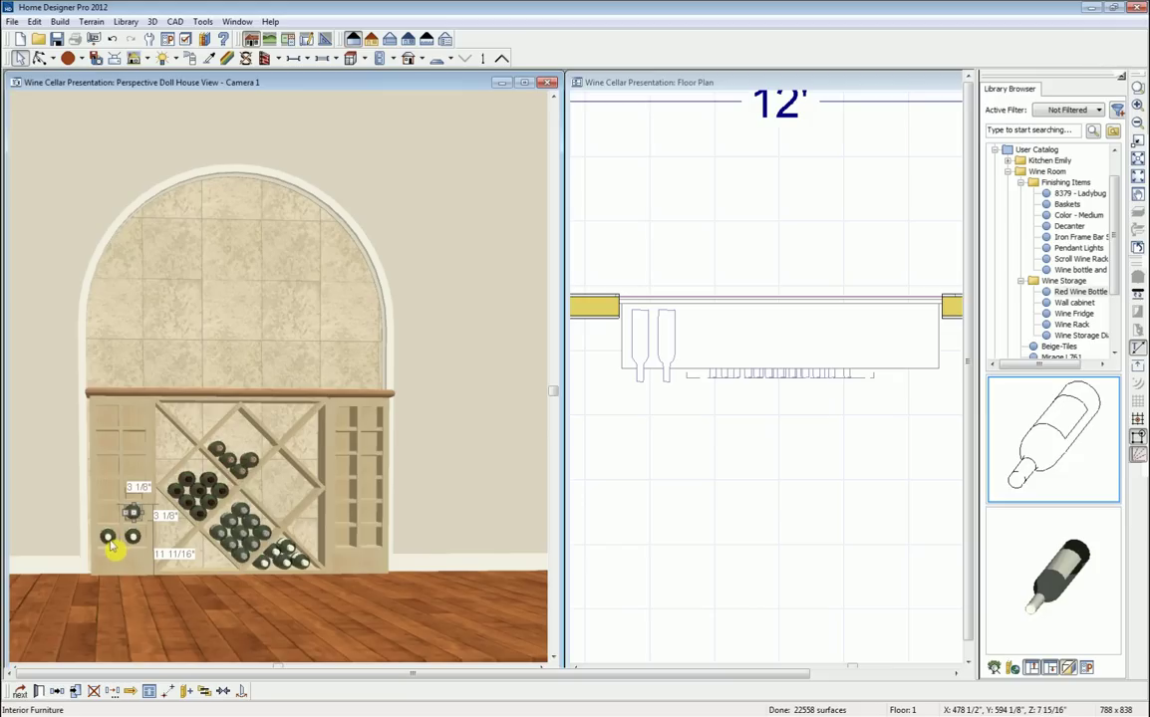
# Copy the three bottles together from the left shelf cabinet into the matching openings of the right cabinet.
pyautogui.keyDown('shift'); pyautogui.click(111, 540); pyautogui.keyUp('shift')
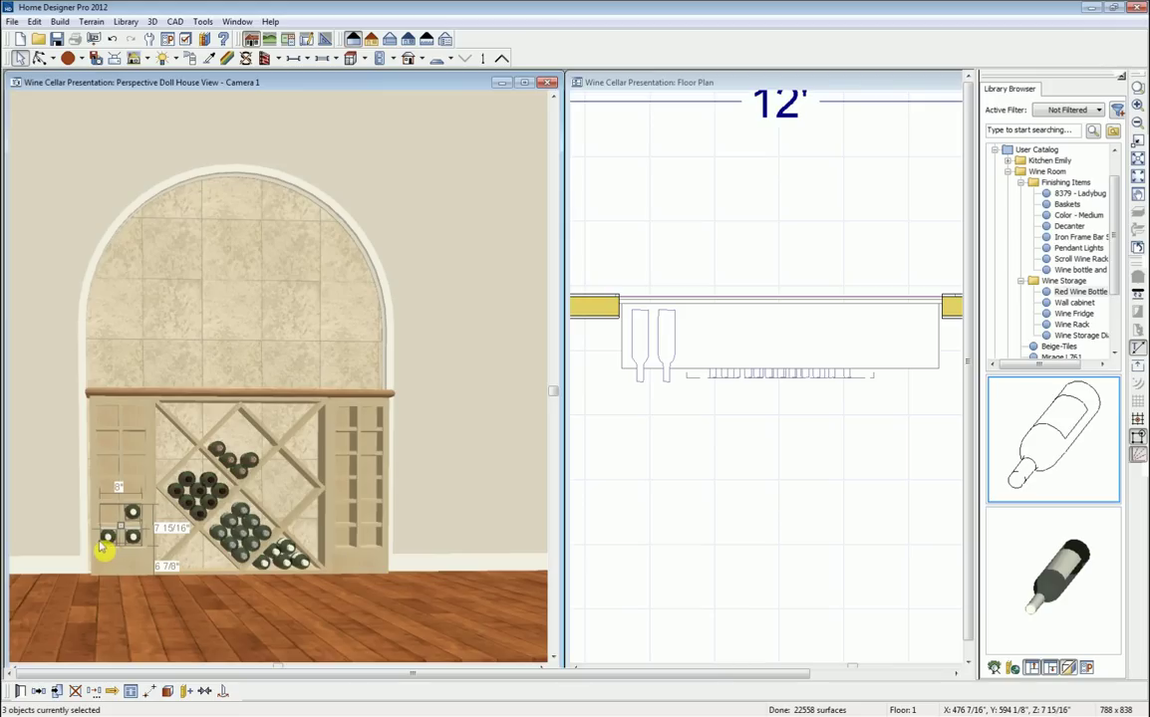
pyautogui.click(39, 692)
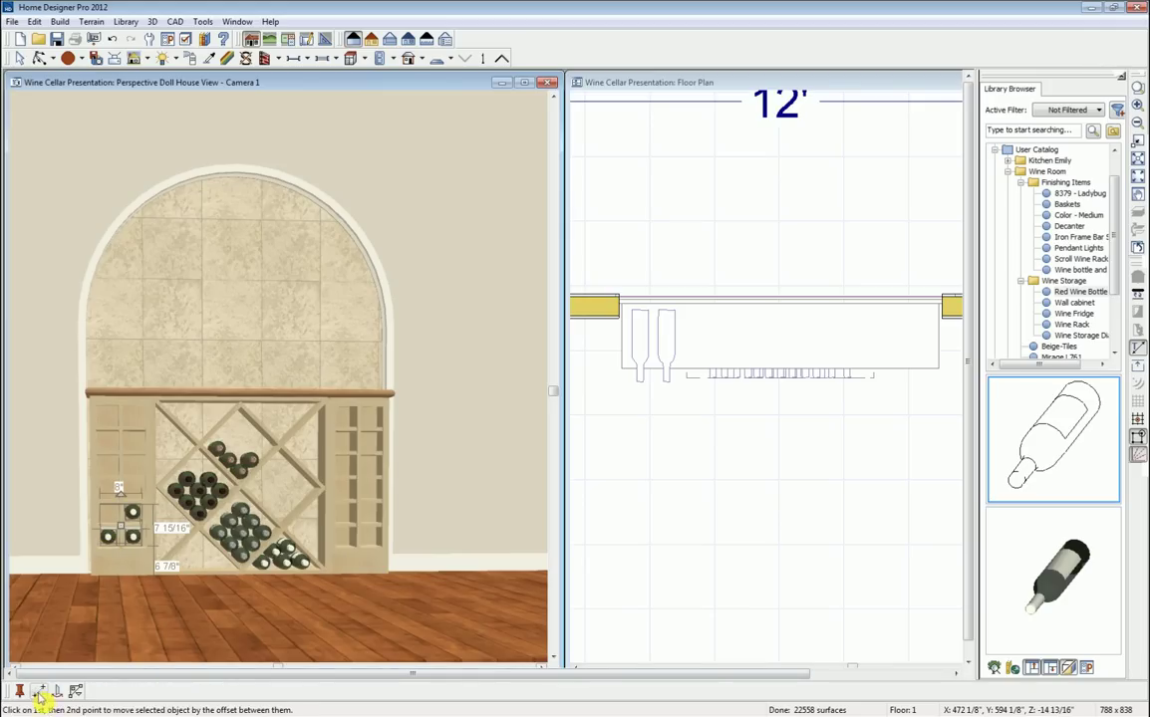
pyautogui.click(258, 571)
pyautogui.click(251, 586)
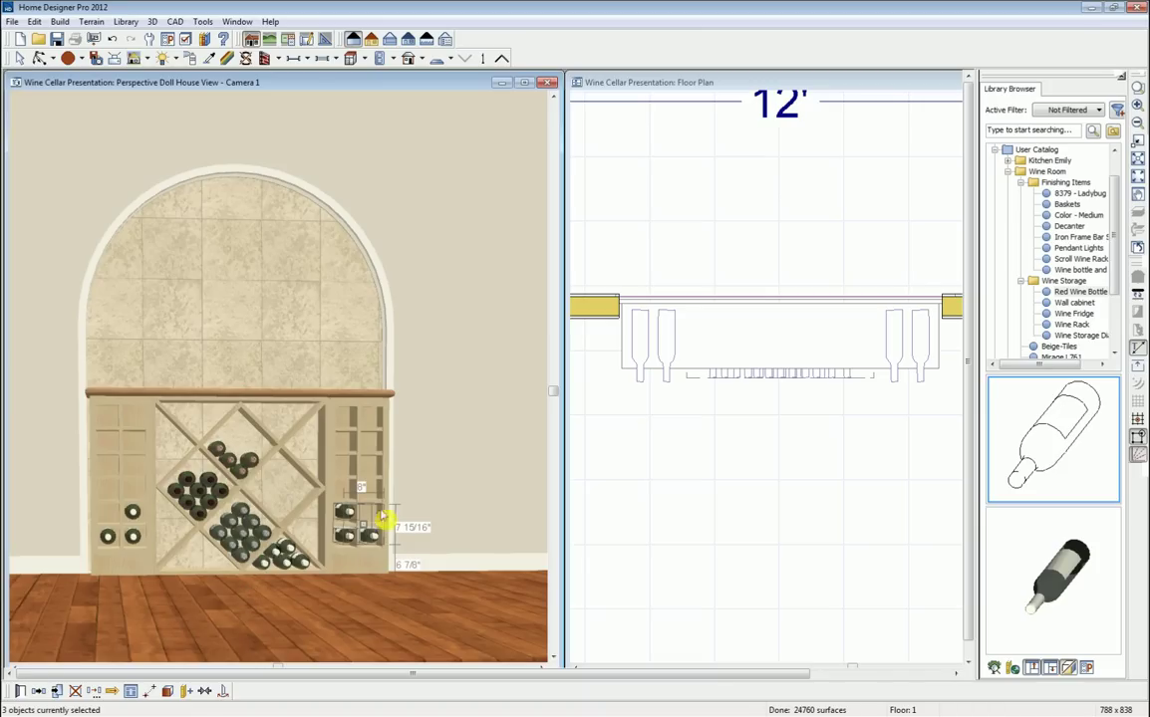
# Examine the Wine Cellar Winner reference photo for the wine racks beside the arched niche and put it away.
pyautogui.click(40, 58)
pyautogui.moveTo(264, 444); pyautogui.dragTo(393, 476)
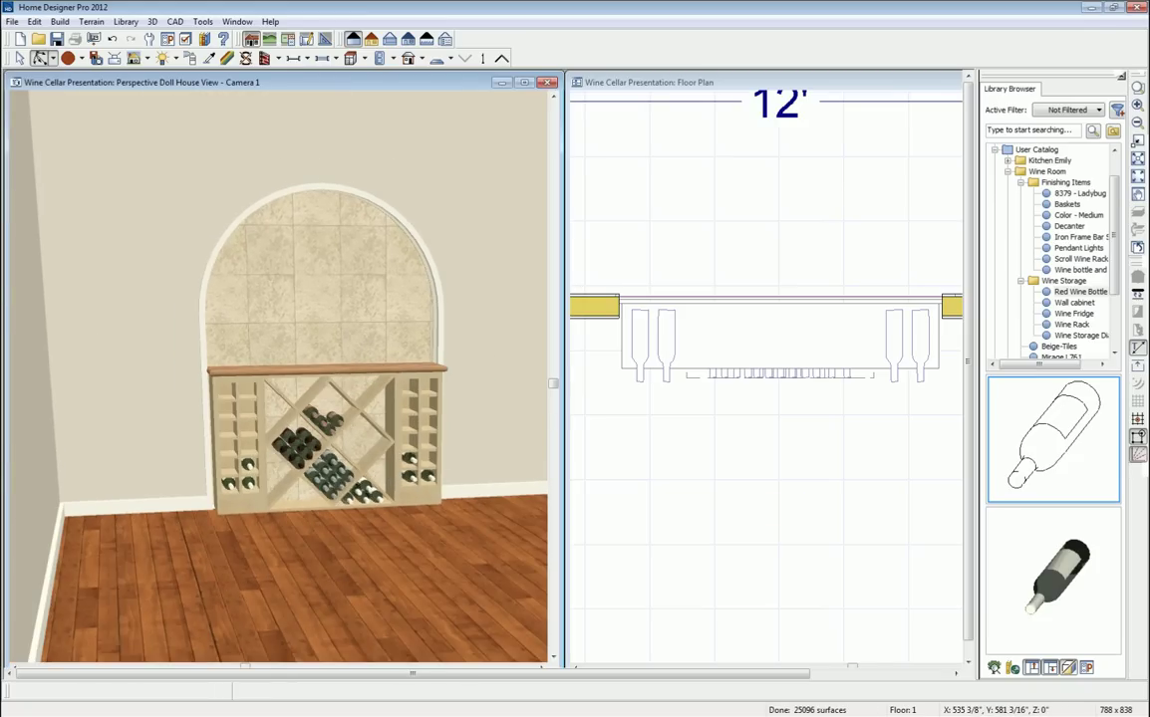
pyautogui.moveTo(1149, 149); pyautogui.dragTo(981, 182)
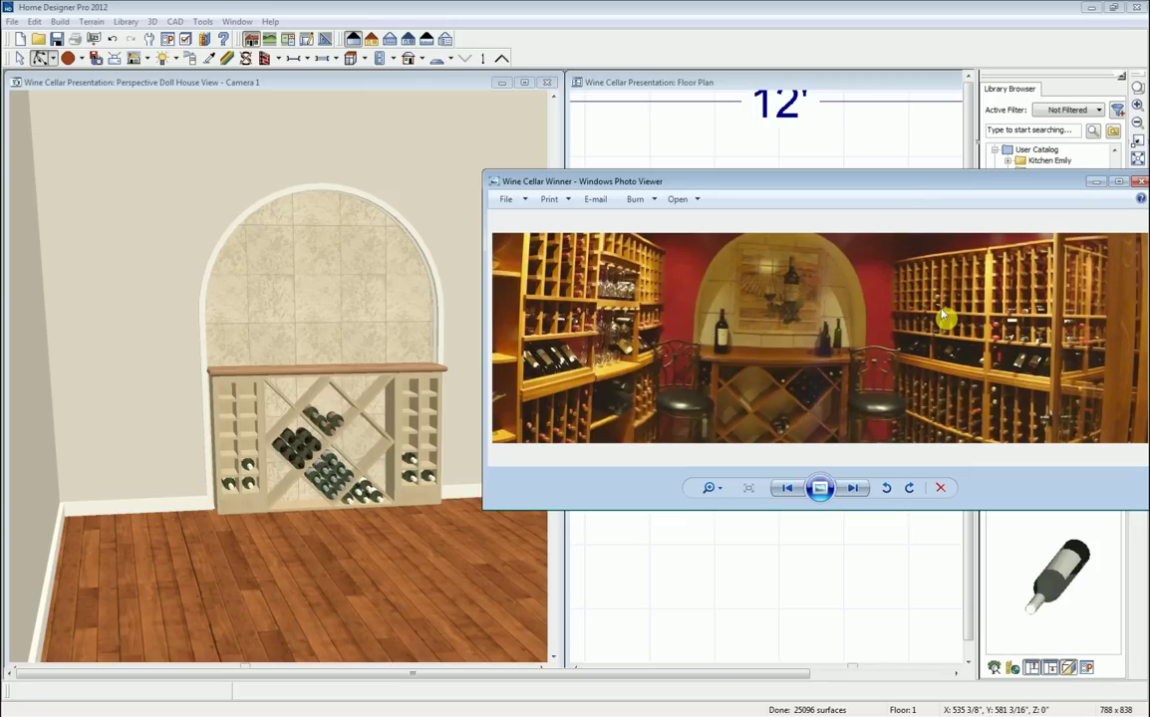
pyautogui.moveTo(892, 184); pyautogui.dragTo(1149, 187)
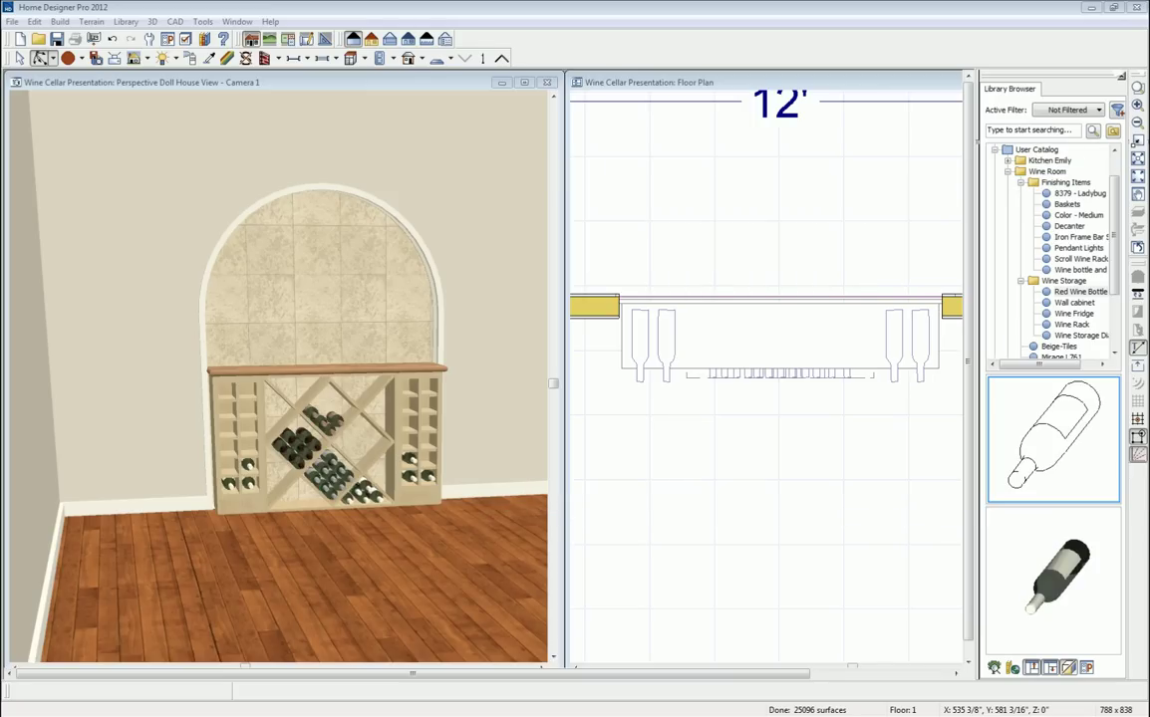
# Place a shelf in the floor plan on the open floor in front of the wine rack.
pyautogui.scroll(-3, 770, 367)
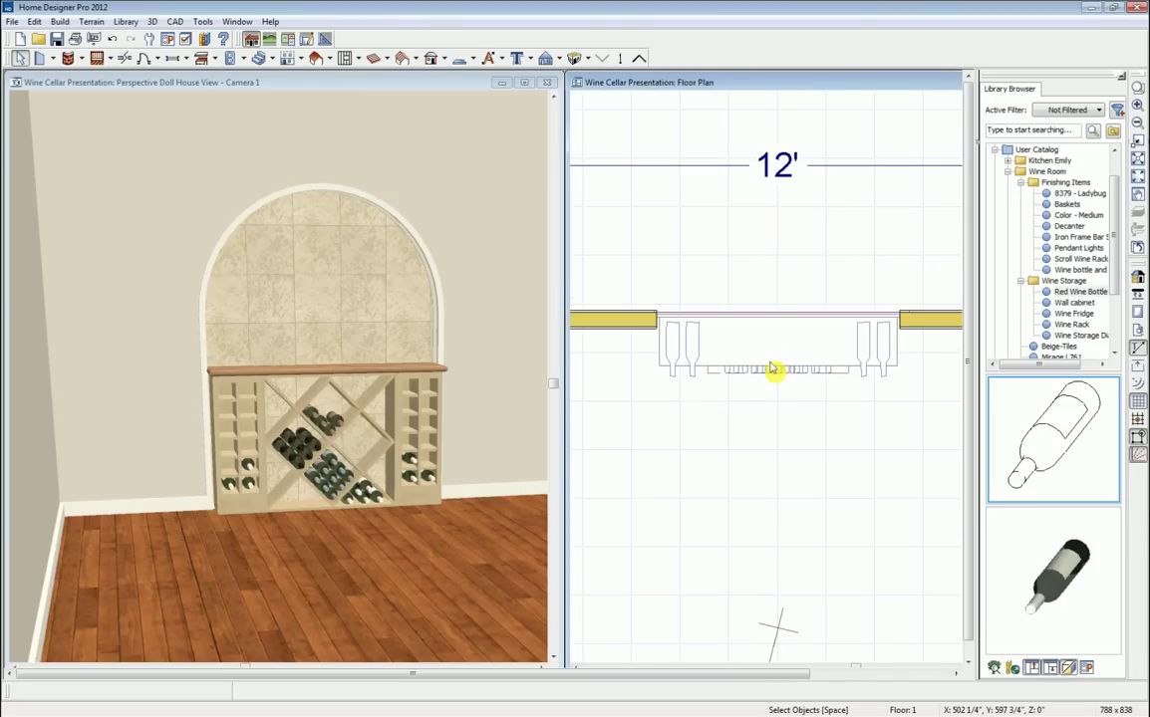
pyautogui.scroll(-2, 773, 374)
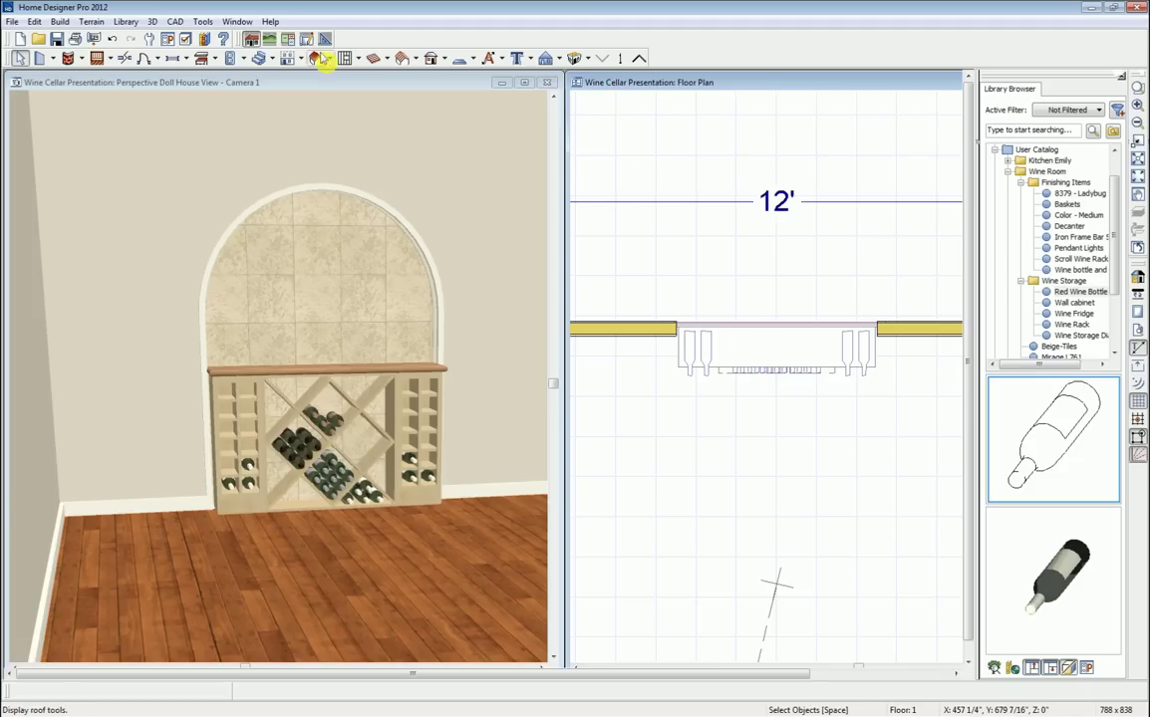
pyautogui.click(214, 60)
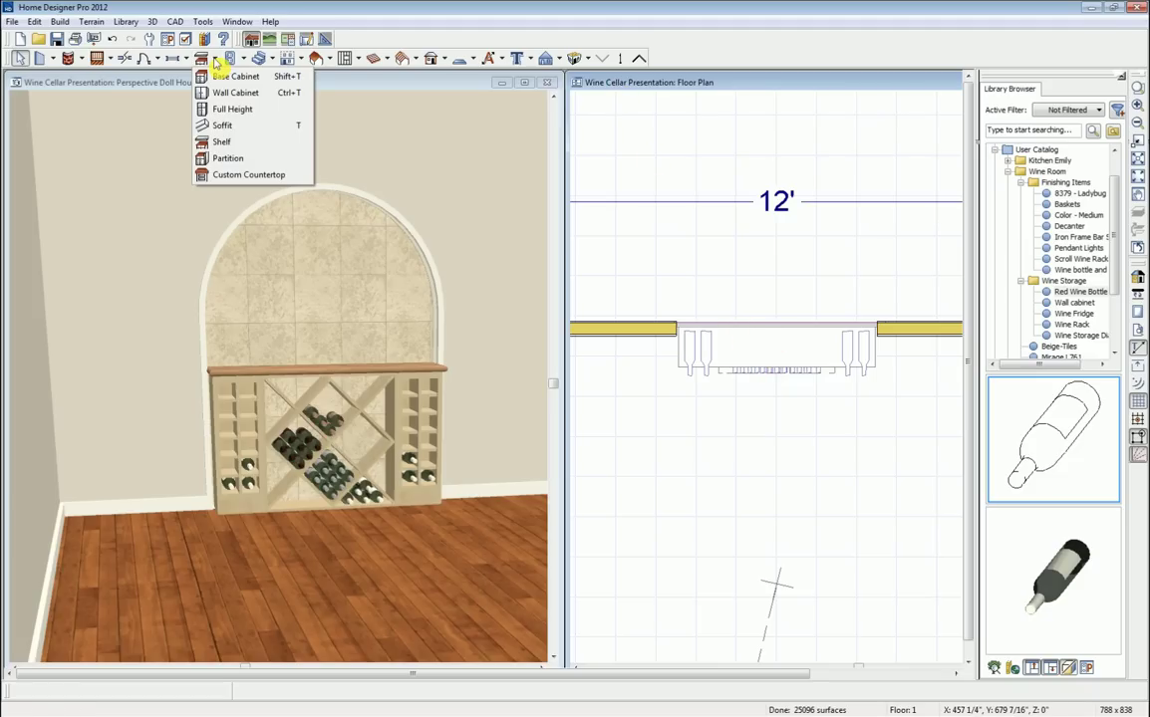
pyautogui.click(222, 147)
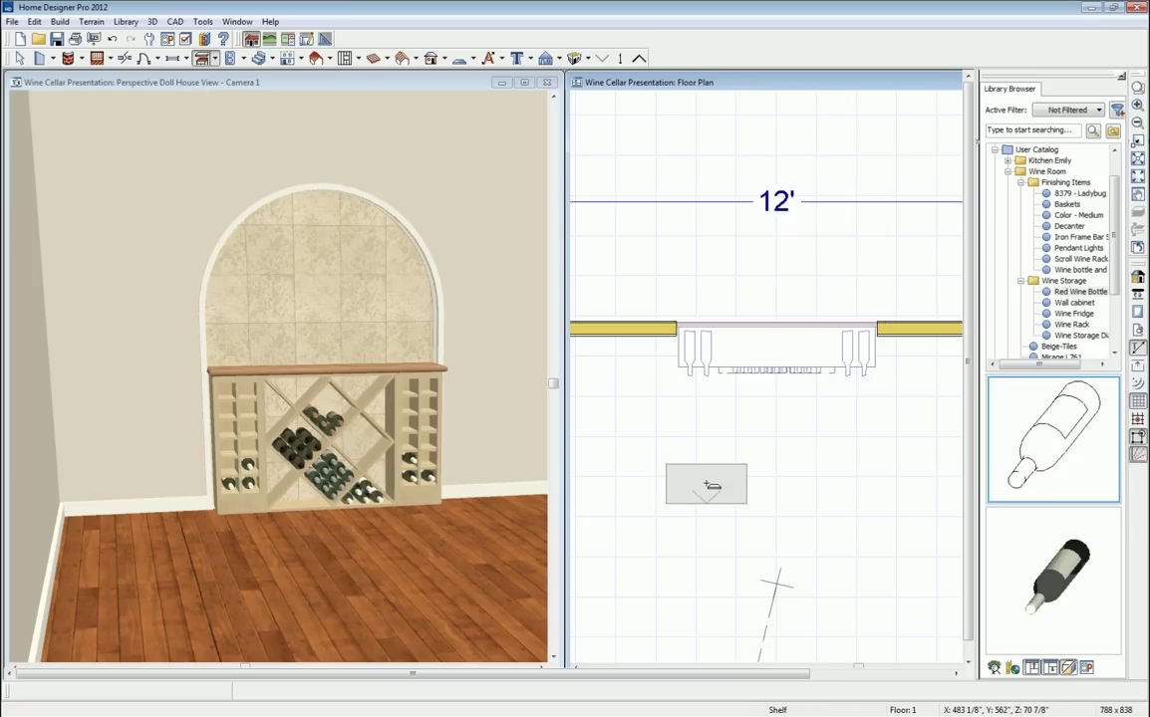
pyautogui.click(709, 472)
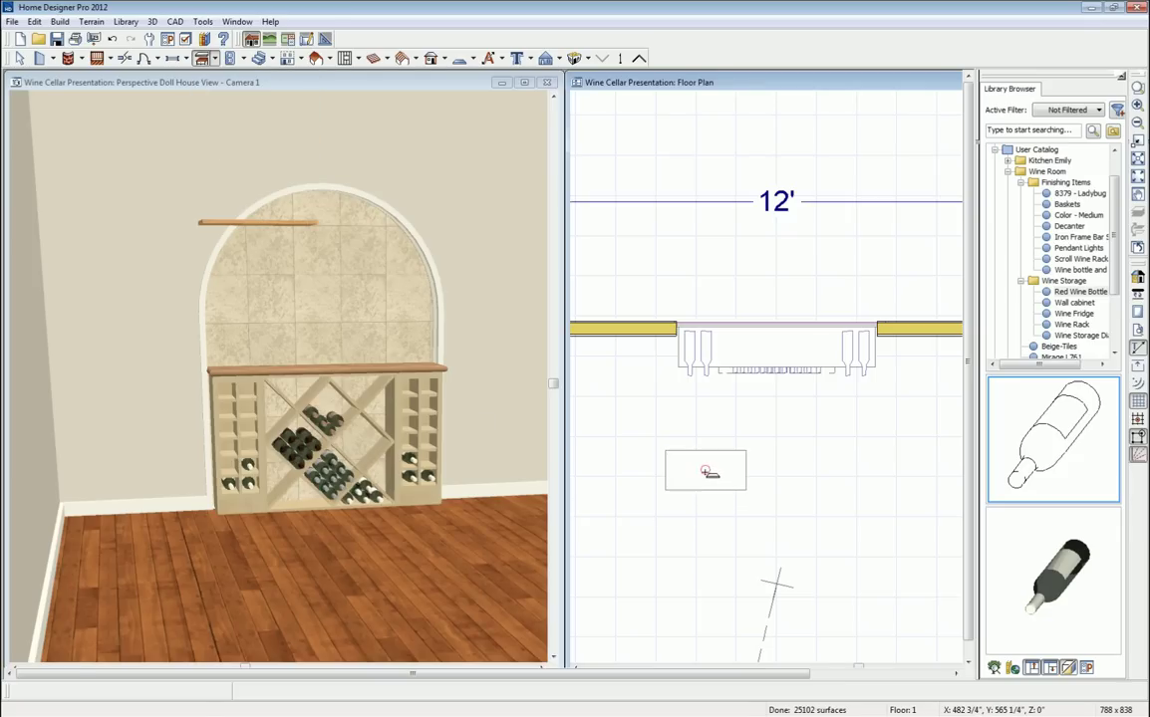
# Set the new shelf's floor-to-bottom distance to 0" and its width to 40.75".
pyautogui.doubleClick(704, 472)
pyautogui.moveTo(709, 194); pyautogui.dragTo(675, 197)
pyautogui.write('0')
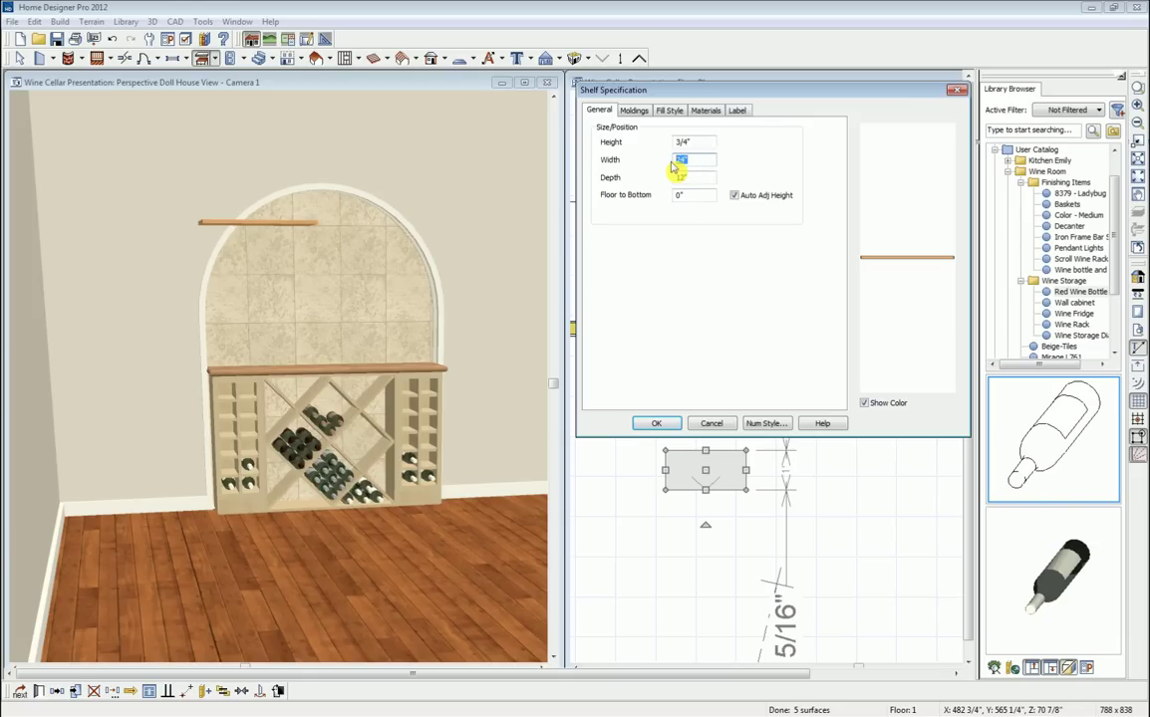
pyautogui.write('40.75')
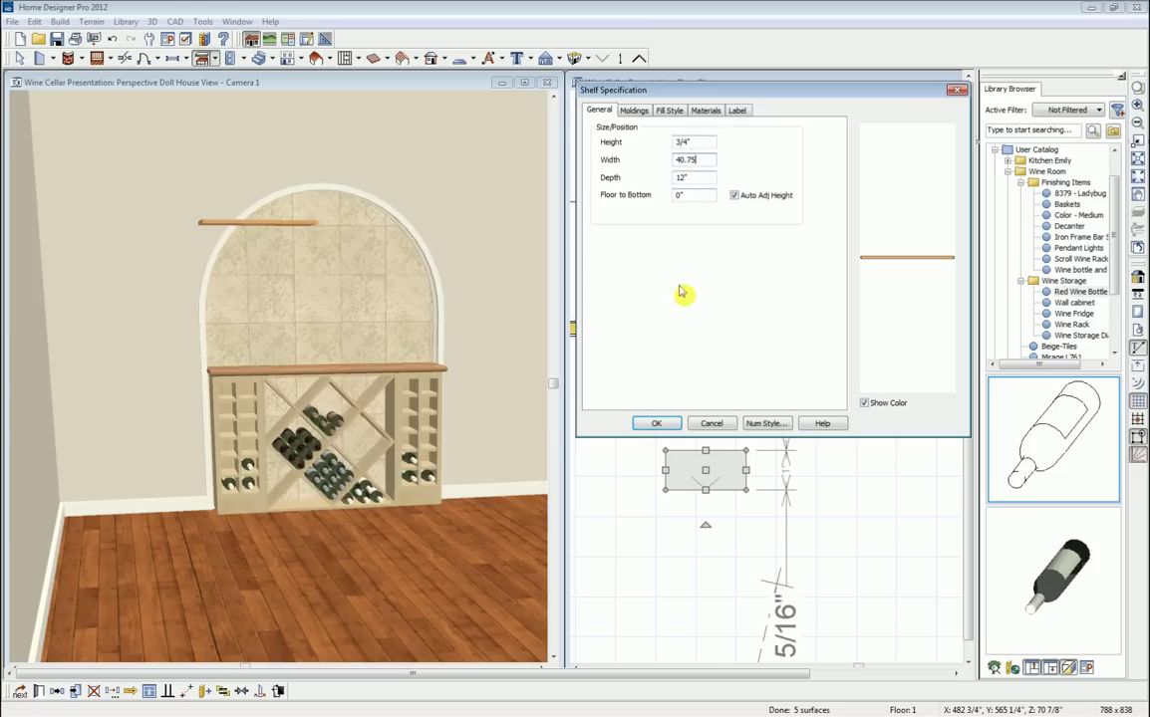
pyautogui.click(655, 424)
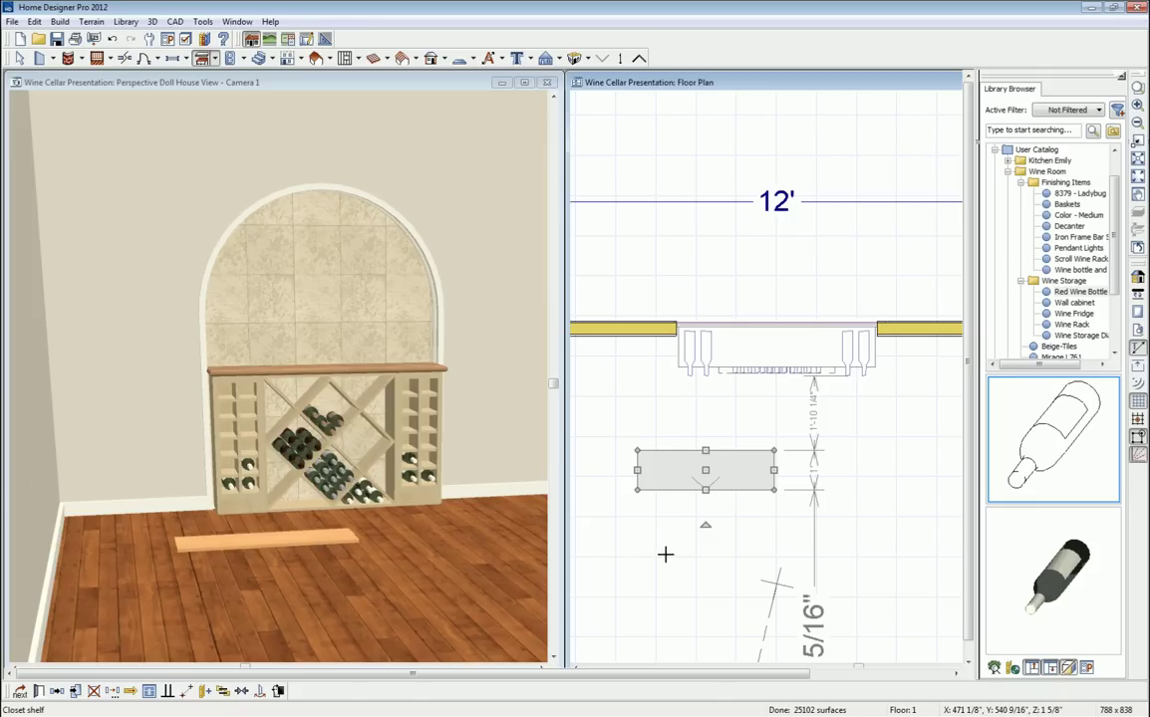
# Add a partition on the shelf and move it flush with the shelf's left end in the floor plan.
pyautogui.click(215, 59)
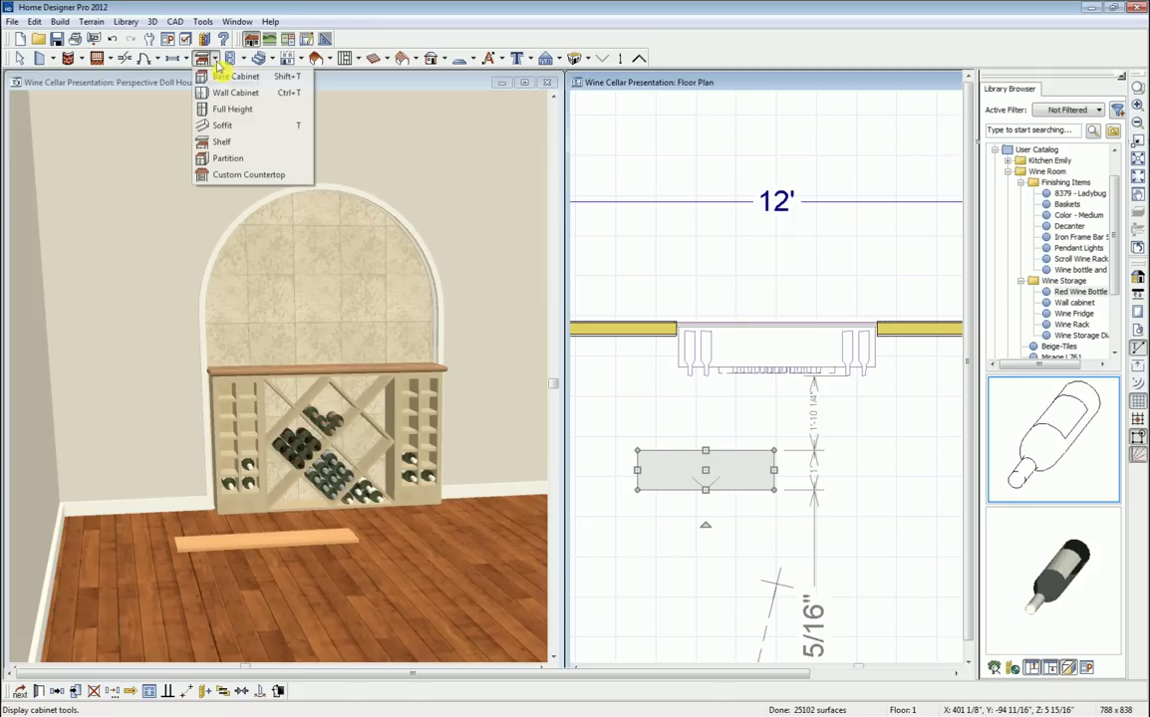
pyautogui.click(228, 158)
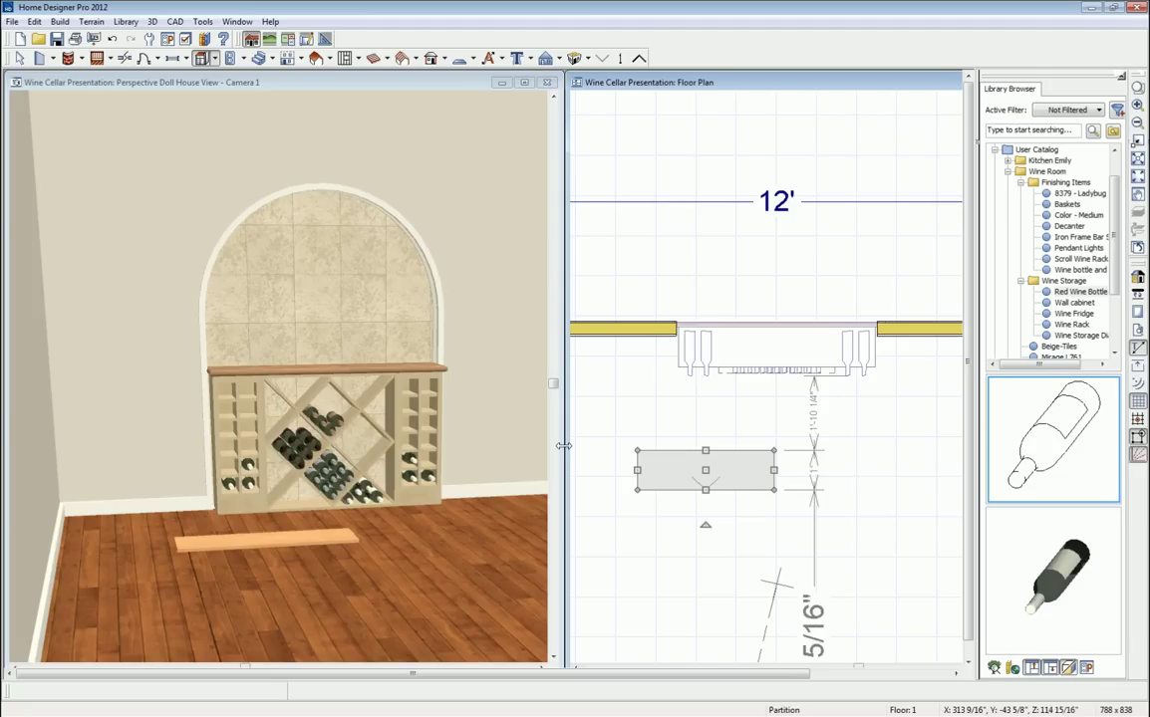
pyautogui.click(659, 477)
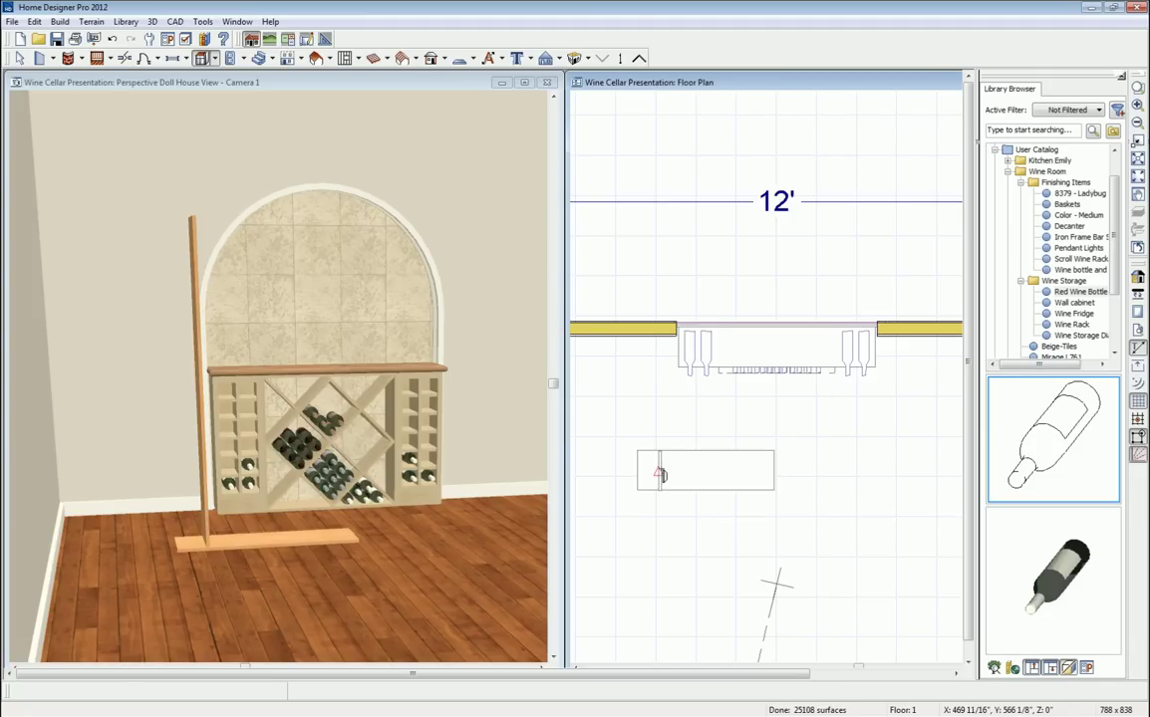
pyautogui.scroll(3, 660, 475)
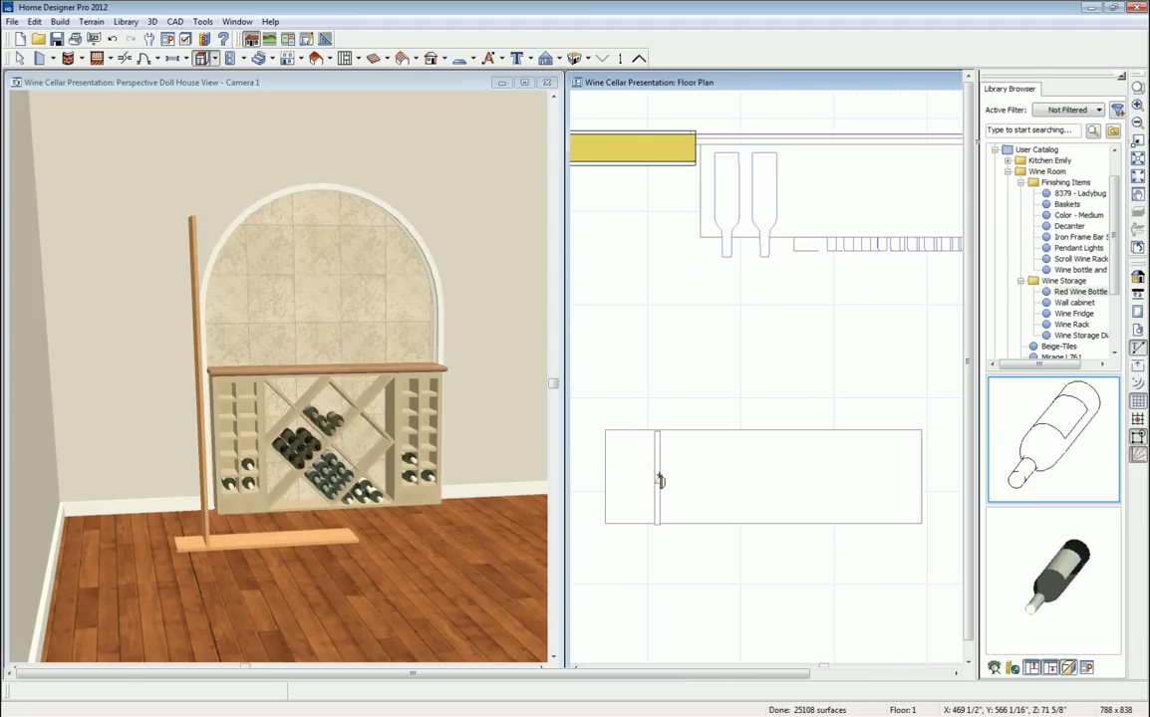
pyautogui.press('space')
pyautogui.click(660, 481)
pyautogui.moveTo(660, 481); pyautogui.dragTo(610, 475)
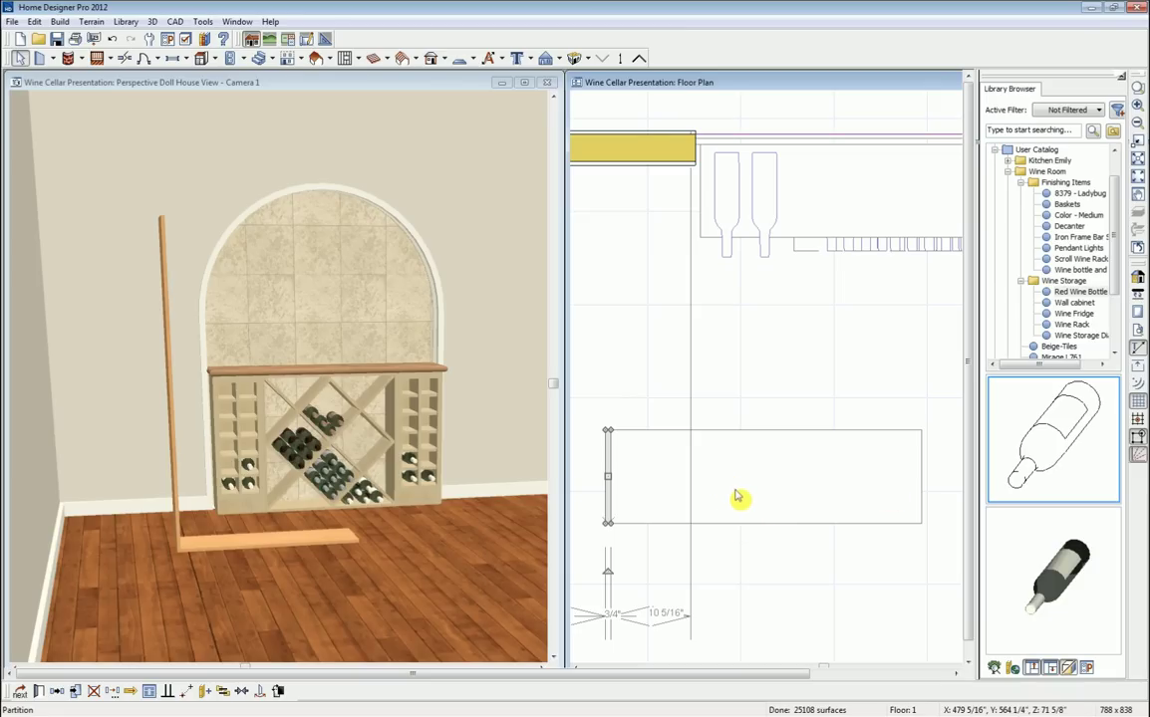
# Replicate the shelf upward with 8 copies, offset by a Z delta of 4" relative to itself.
pyautogui.click(664, 485)
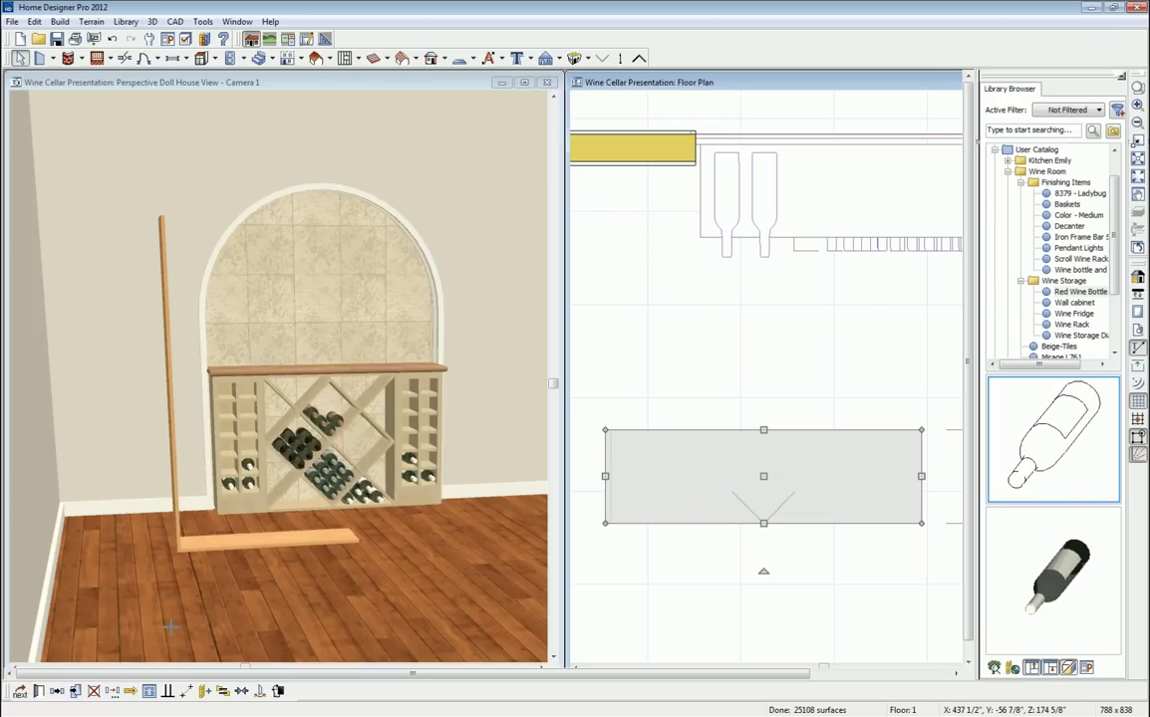
pyautogui.click(111, 692)
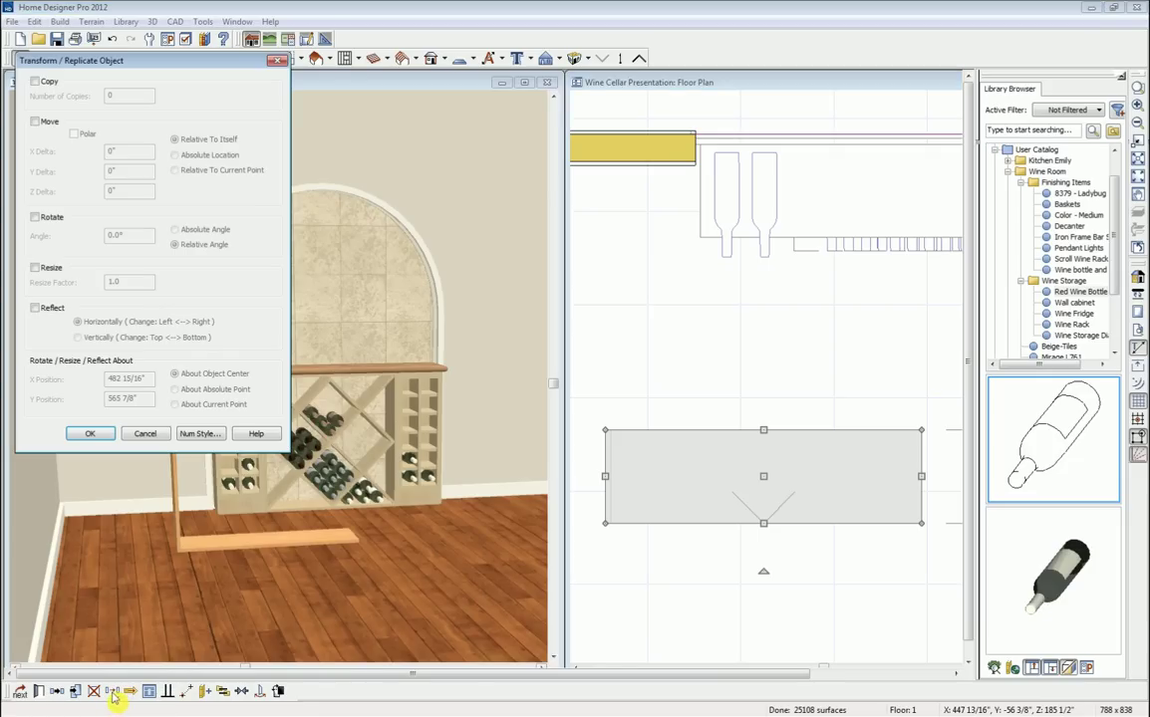
pyautogui.click(36, 81)
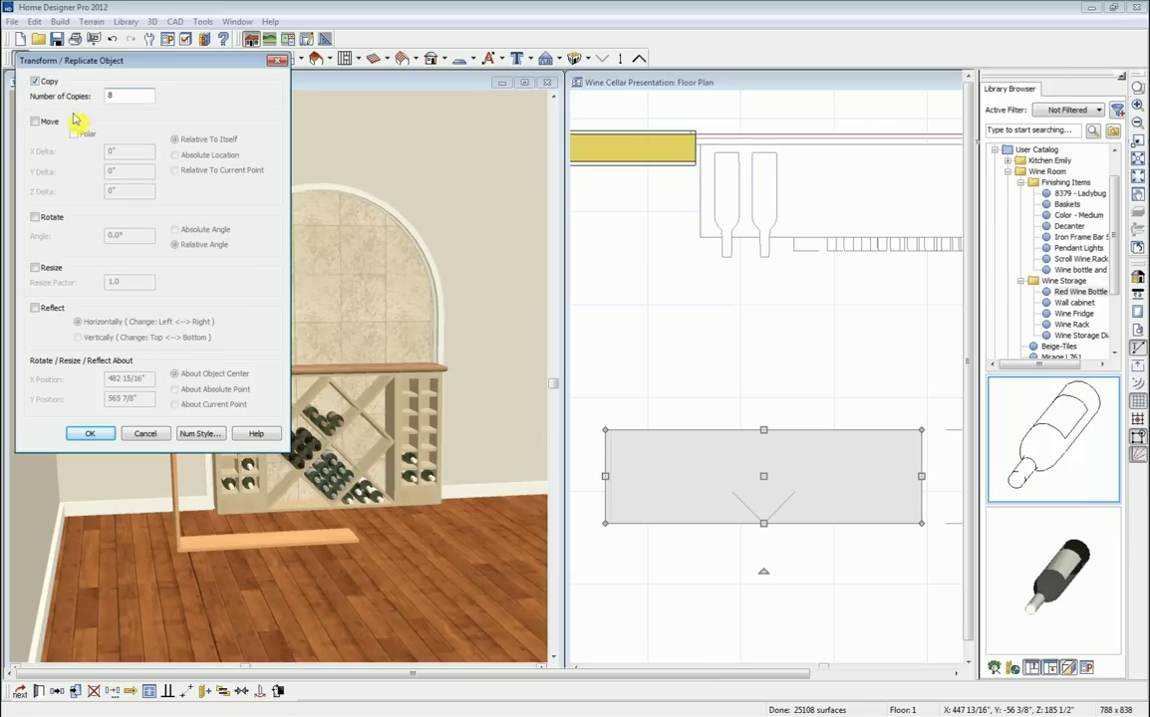
pyautogui.click(36, 123)
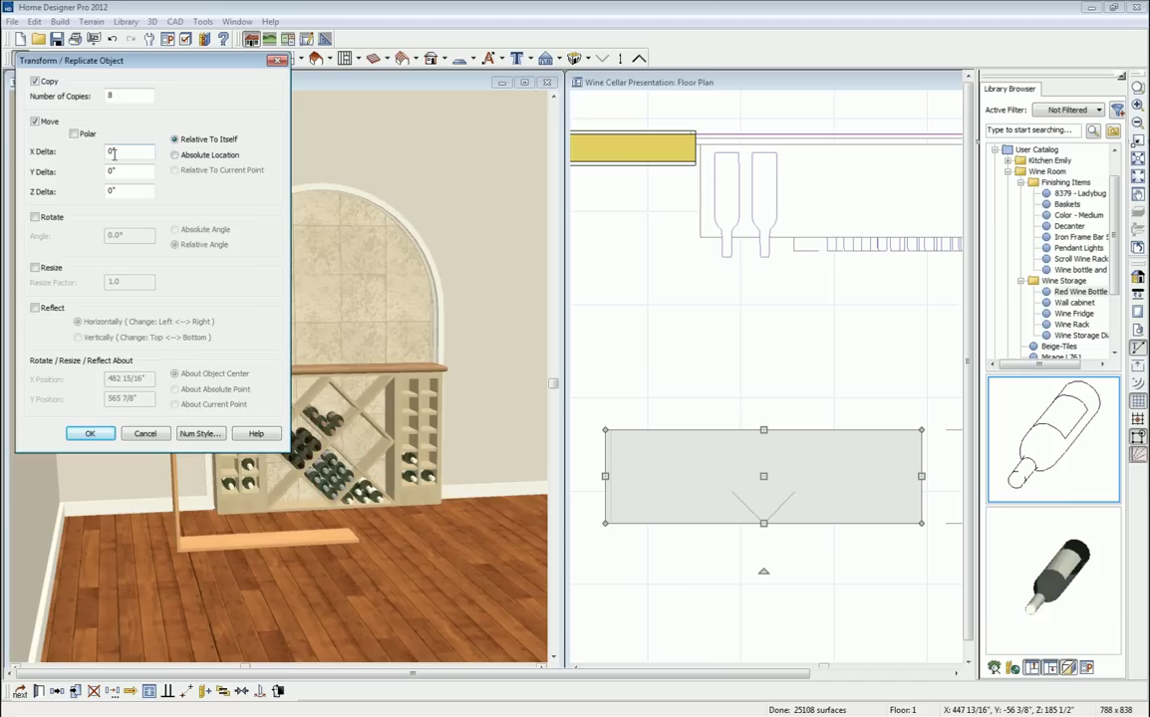
pyautogui.click(129, 172)
pyautogui.write('4')
pyautogui.click(90, 436)
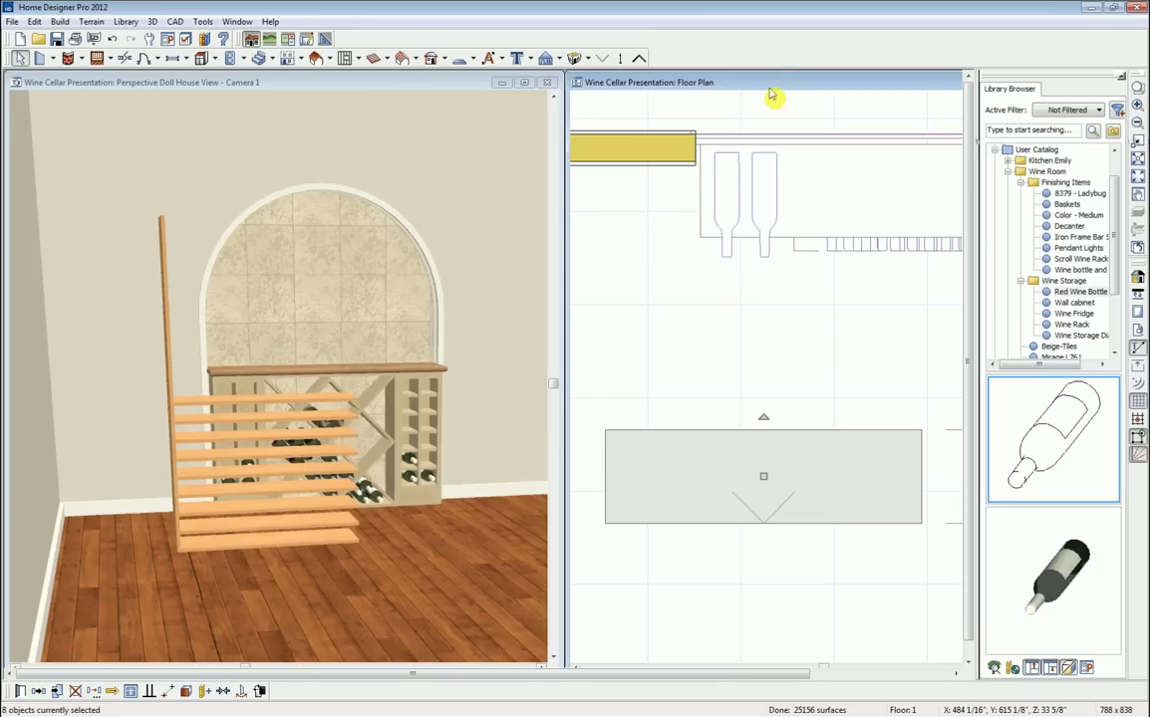
pyautogui.scroll(-3, 771, 299)
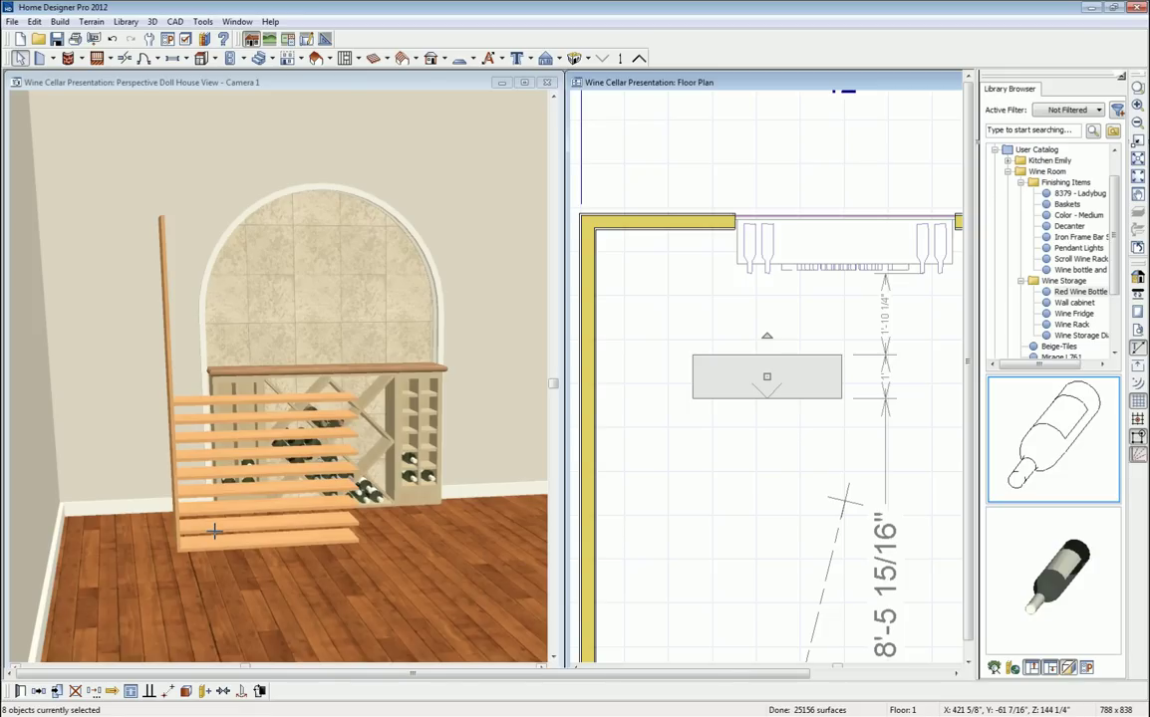
# Lower the partition's top edge to meet the underside of the top shelf, making it about 31 1/4" tall.
pyautogui.click(167, 360)
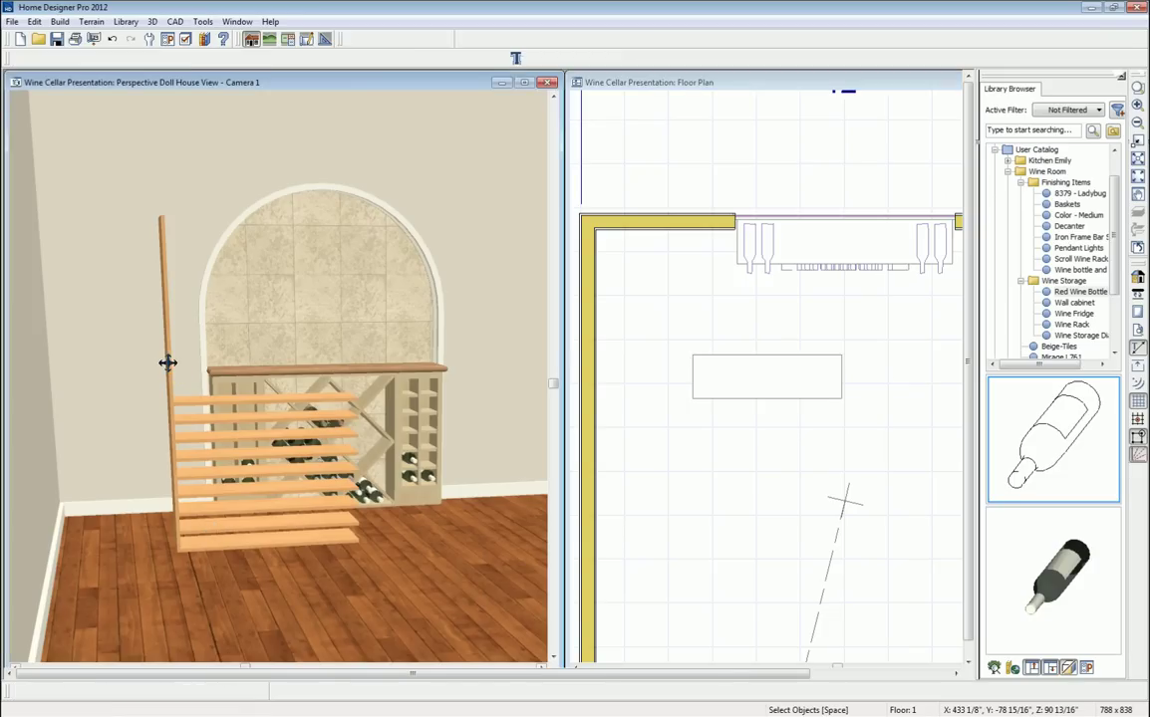
pyautogui.click(165, 239)
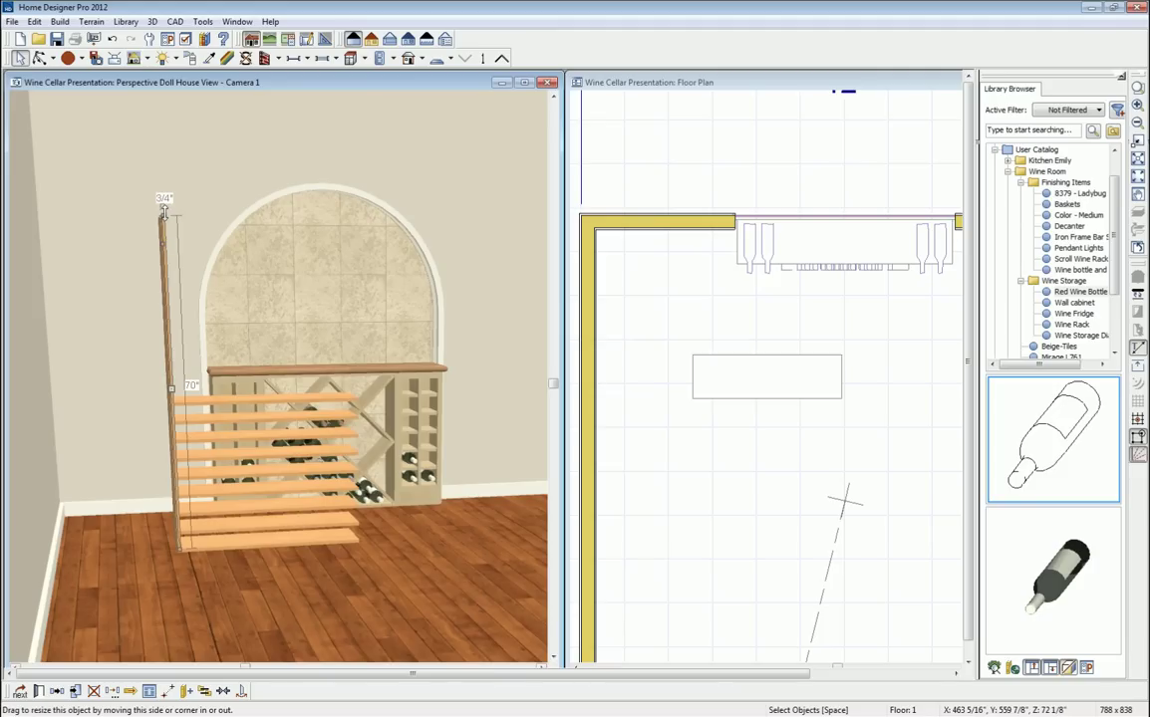
pyautogui.moveTo(165, 212); pyautogui.dragTo(170, 422)
pyautogui.scroll(4, 170, 423)
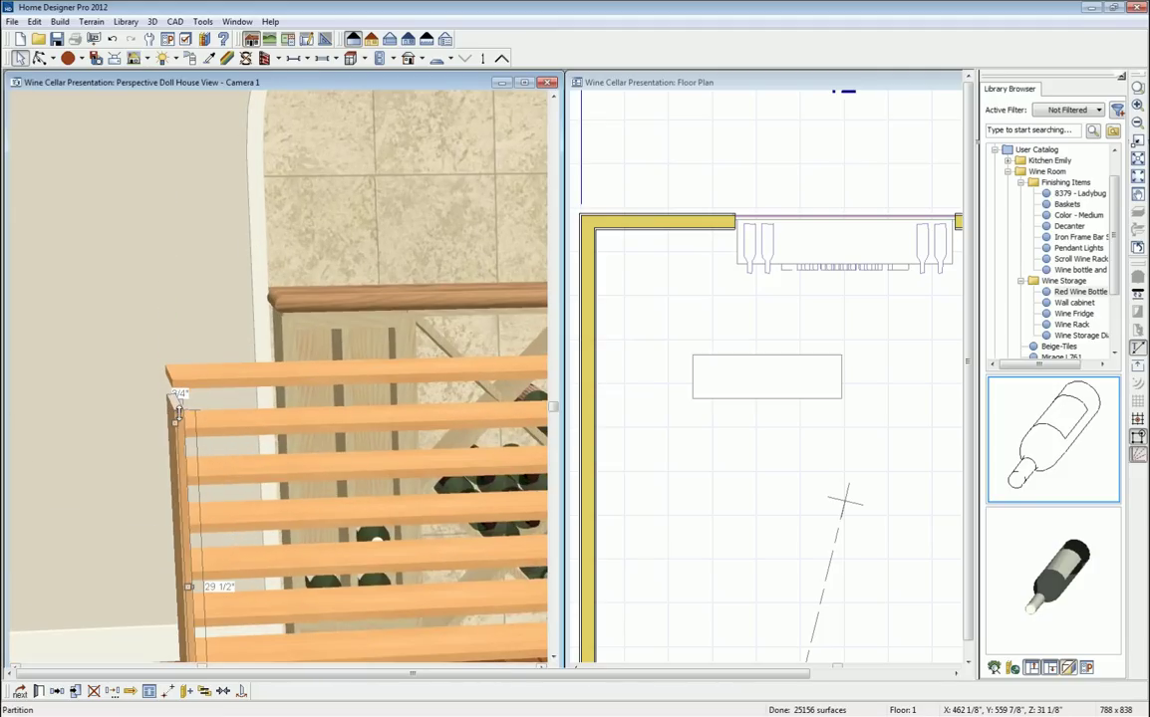
pyautogui.moveTo(181, 422); pyautogui.dragTo(169, 368)
pyautogui.press('Escape')
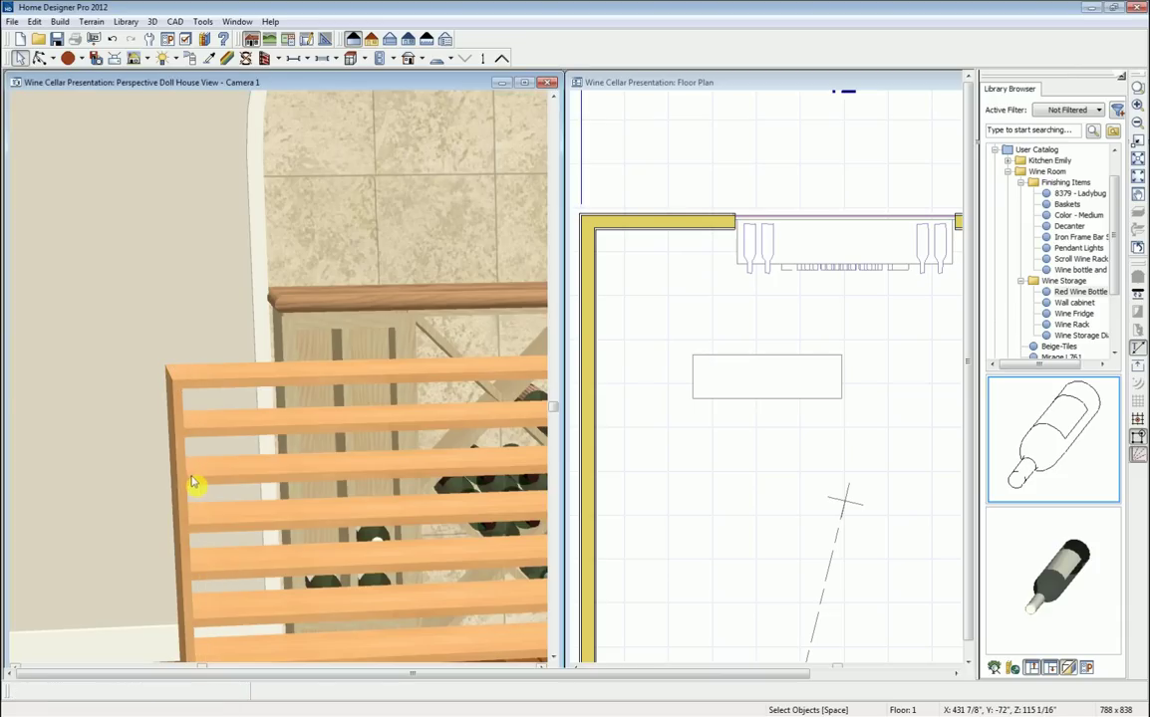
# Replicate the end partition across the shelves with 10 copies, offset by an X delta of 4" relative to itself.
pyautogui.click(182, 478)
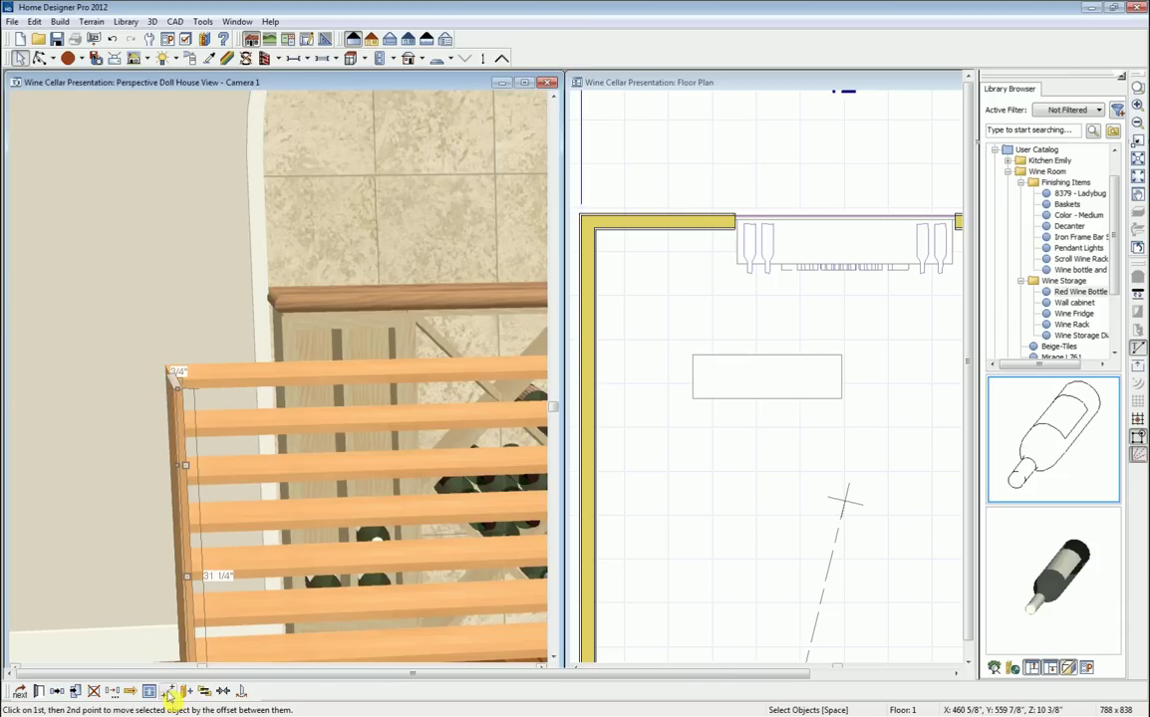
pyautogui.click(112, 691)
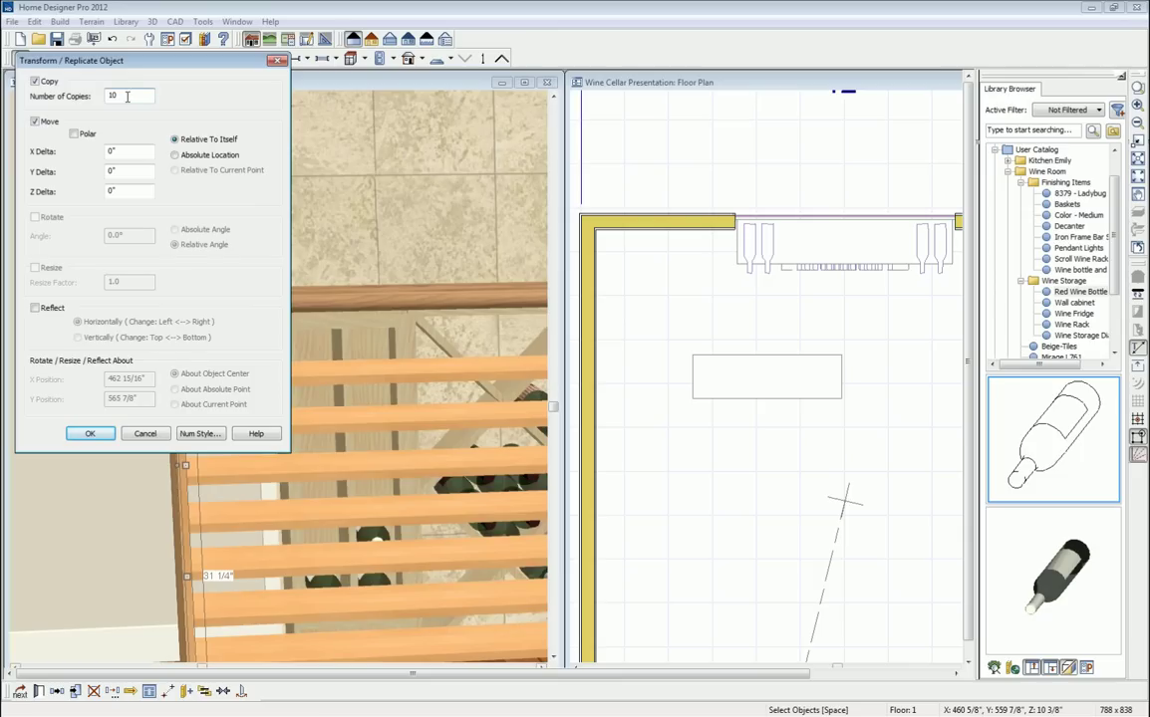
pyautogui.moveTo(117, 152); pyautogui.dragTo(104, 153)
pyautogui.write('4')
pyautogui.click(99, 438)
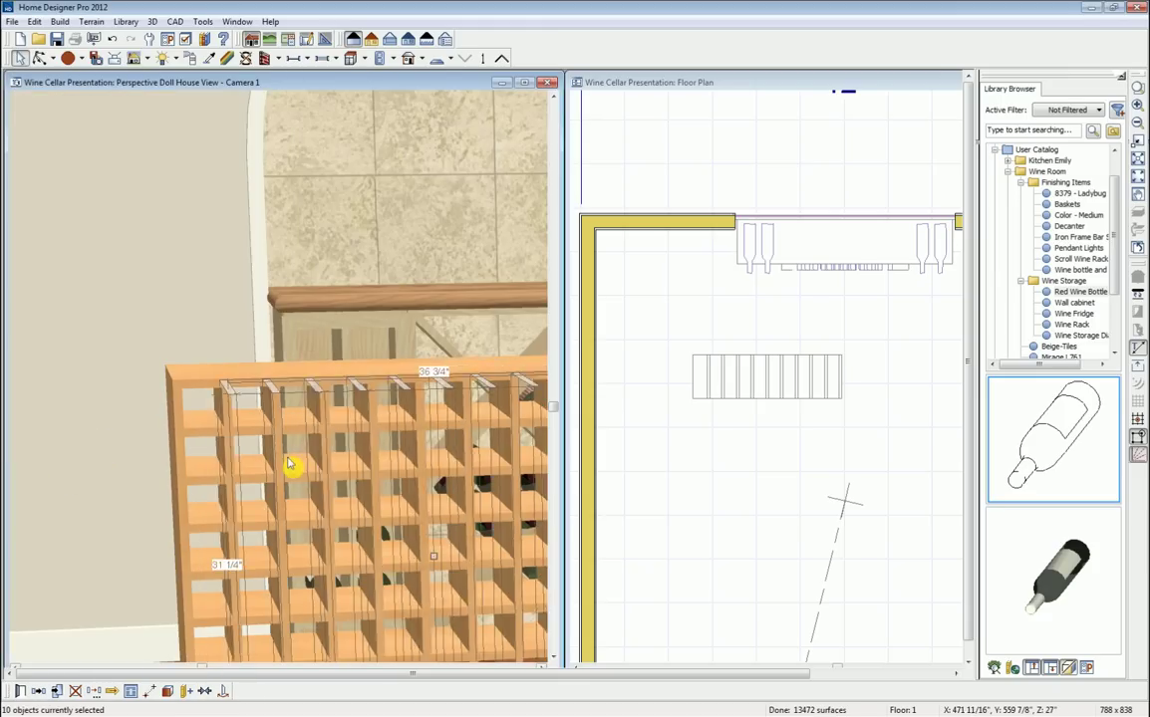
pyautogui.scroll(-5, 295, 467)
pyautogui.press('Escape')
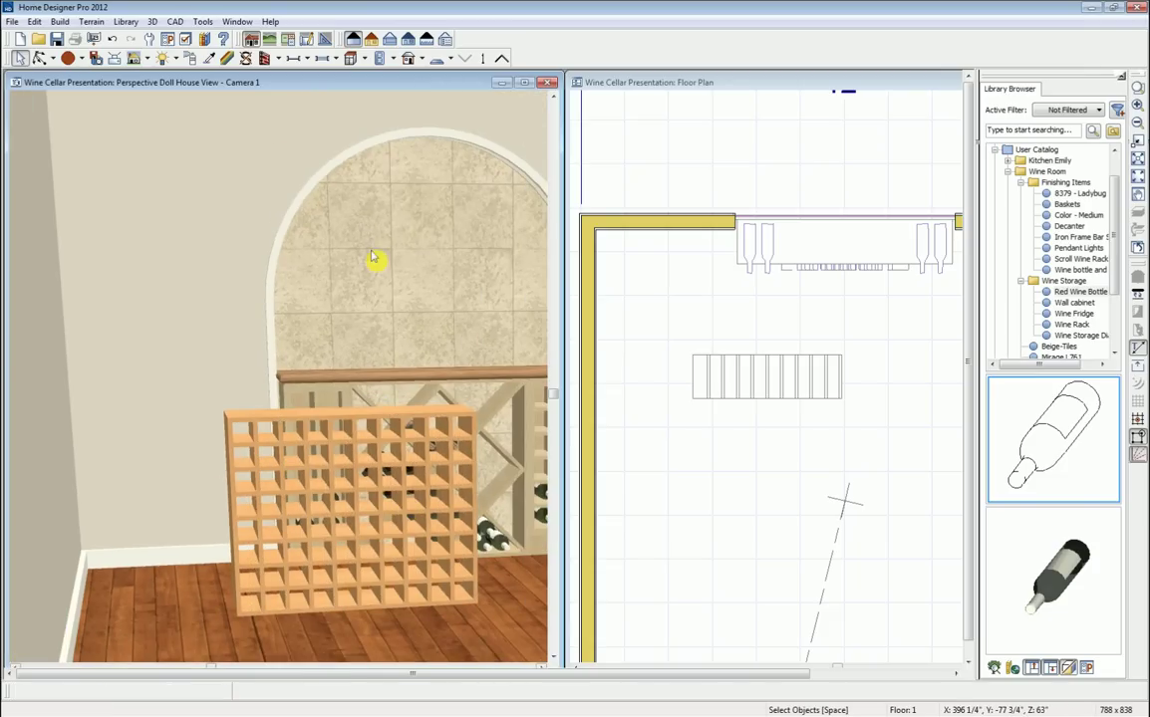
# Place a horizontal red wine bottle in front of the new rack and move it into the first column in the floor plan.
pyautogui.click(39, 57)
pyautogui.moveTo(224, 448)
pyautogui.mouseDown()
pyautogui.moveTo(263, 472)
pyautogui.moveTo(193, 418)
pyautogui.moveTo(239, 428)
pyautogui.moveTo(294, 499)
pyautogui.mouseUp()
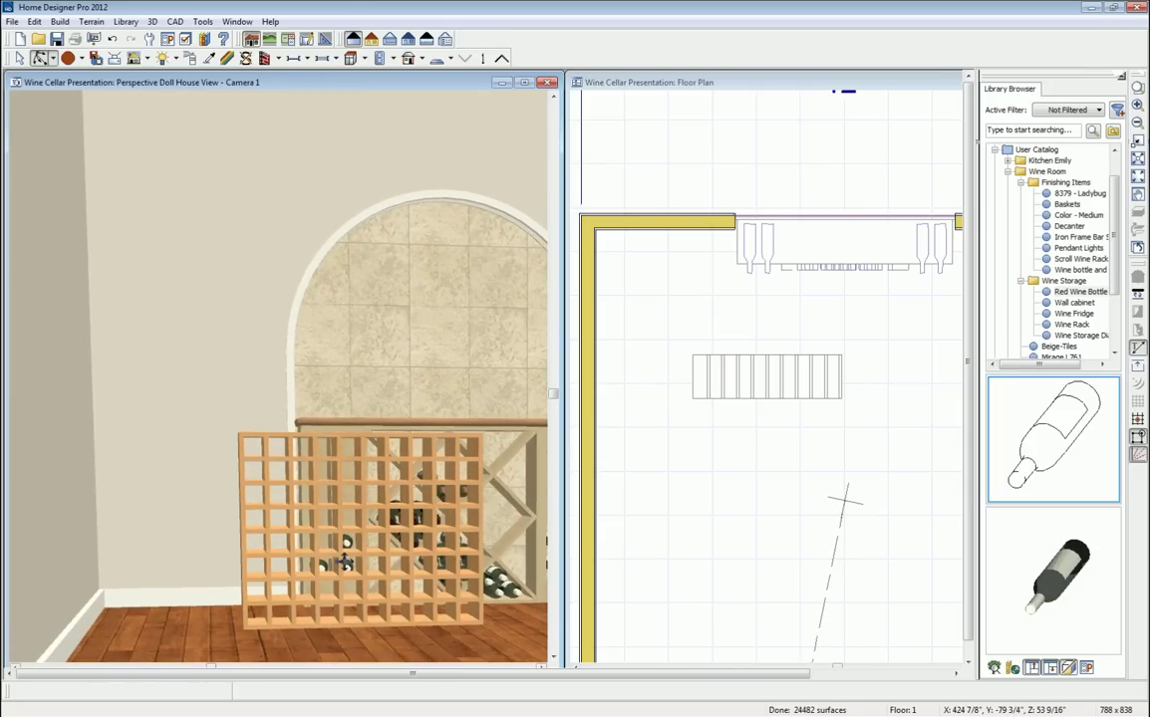
pyautogui.click(1038, 438)
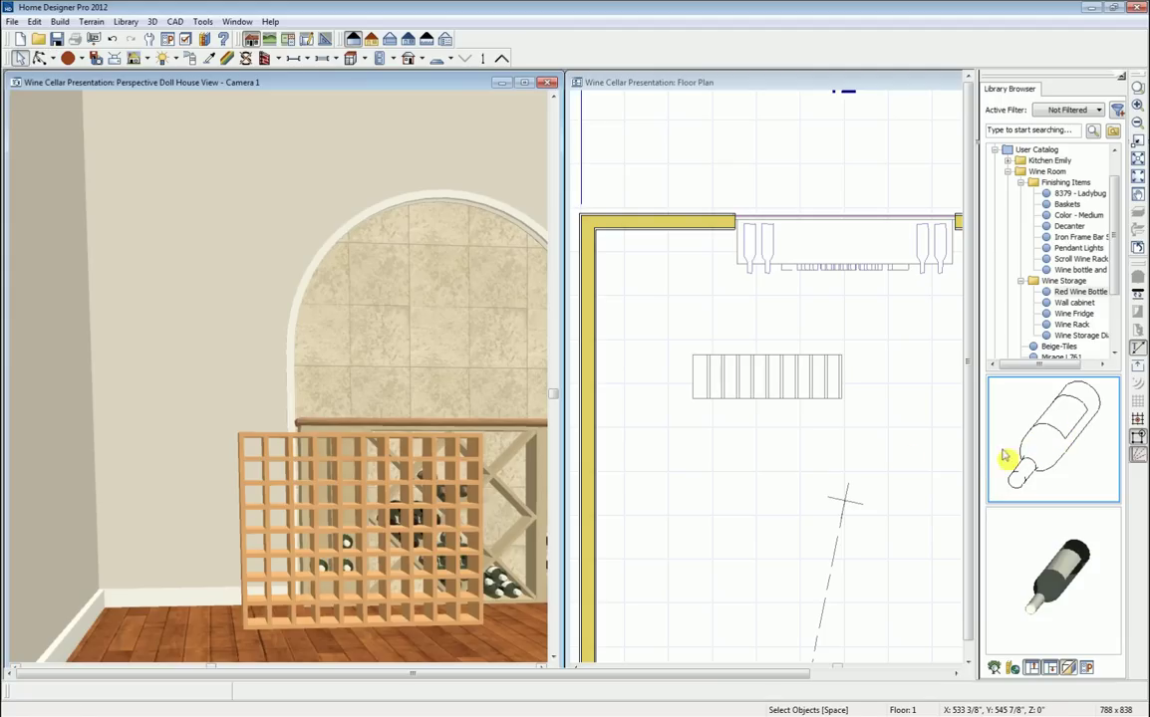
pyautogui.click(260, 643)
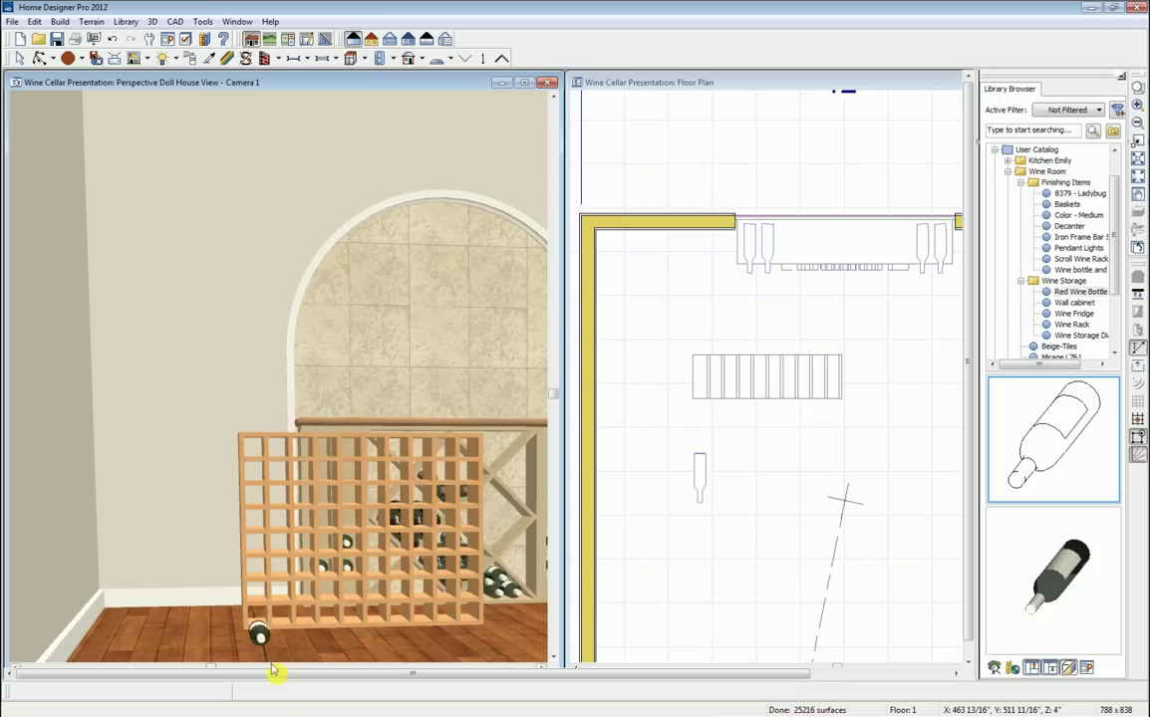
pyautogui.click(701, 481)
pyautogui.moveTo(700, 479); pyautogui.dragTo(702, 380)
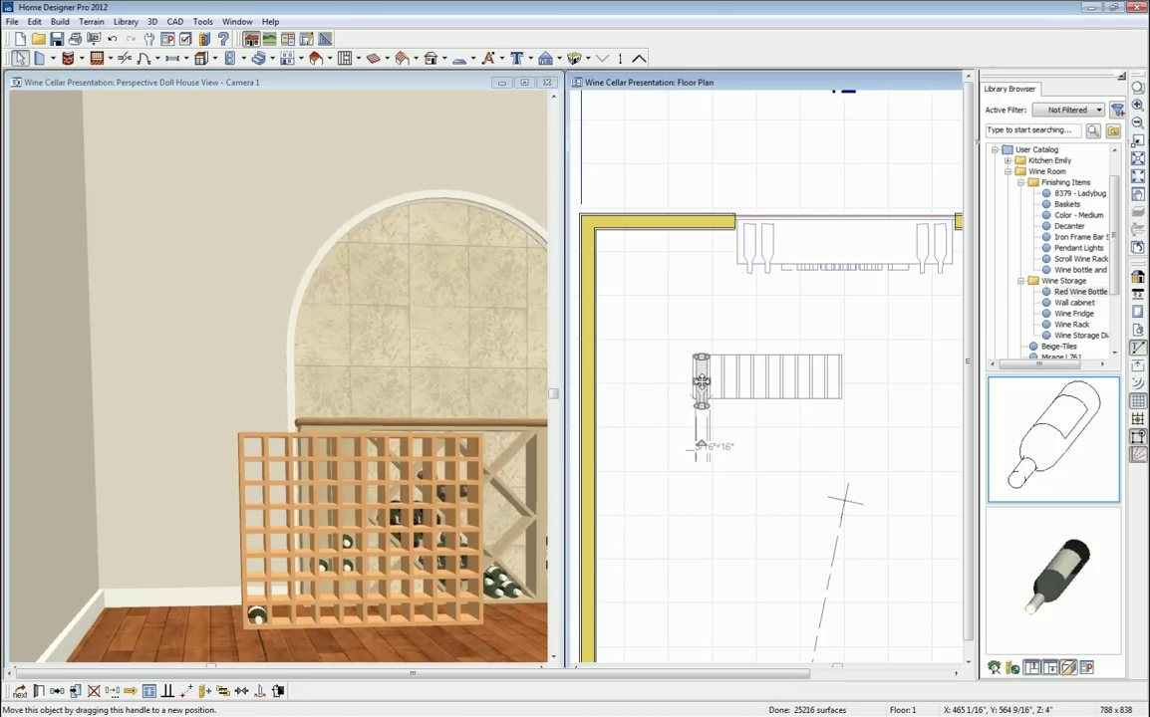
pyautogui.press('Escape')
# Set the new wine bottle's floor-to-bottom distance to 0.75".
pyautogui.doubleClick(705, 380)
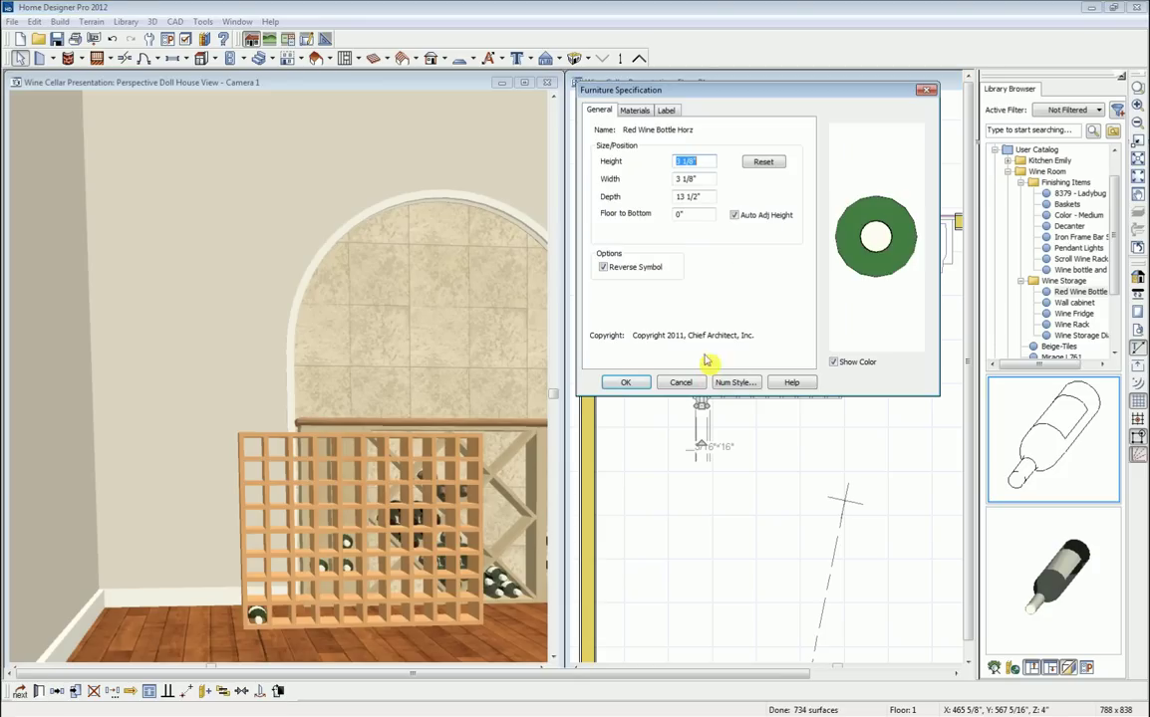
pyautogui.doubleClick(677, 215)
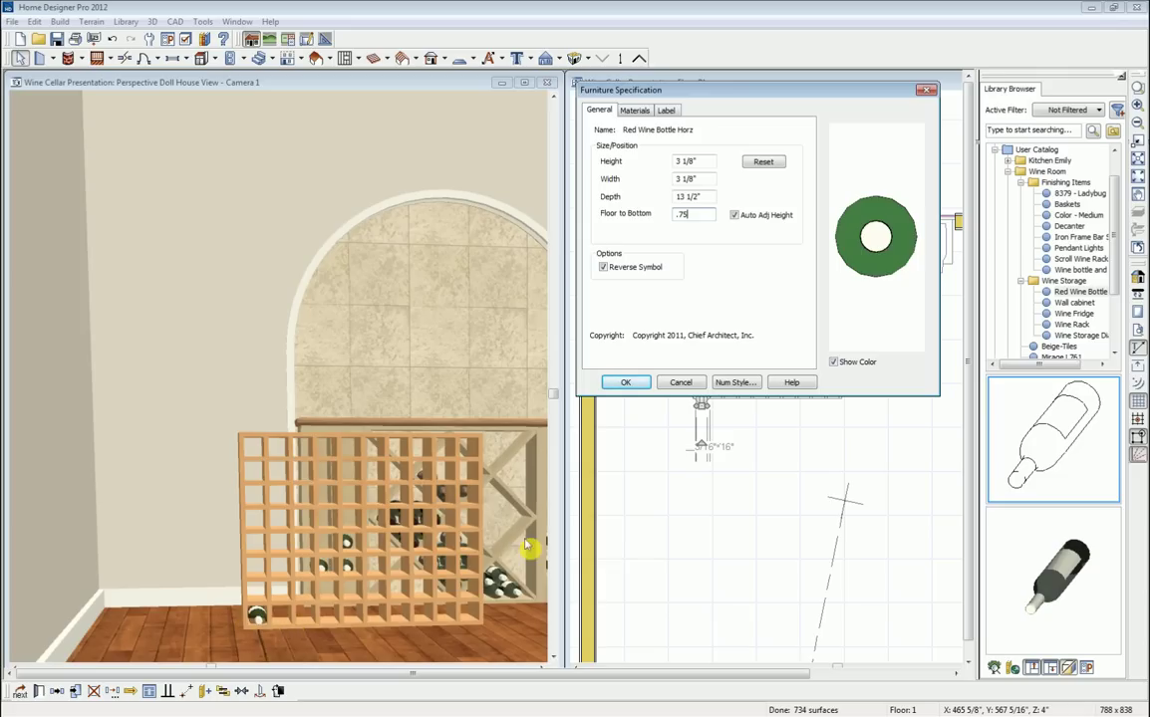
pyautogui.click(623, 386)
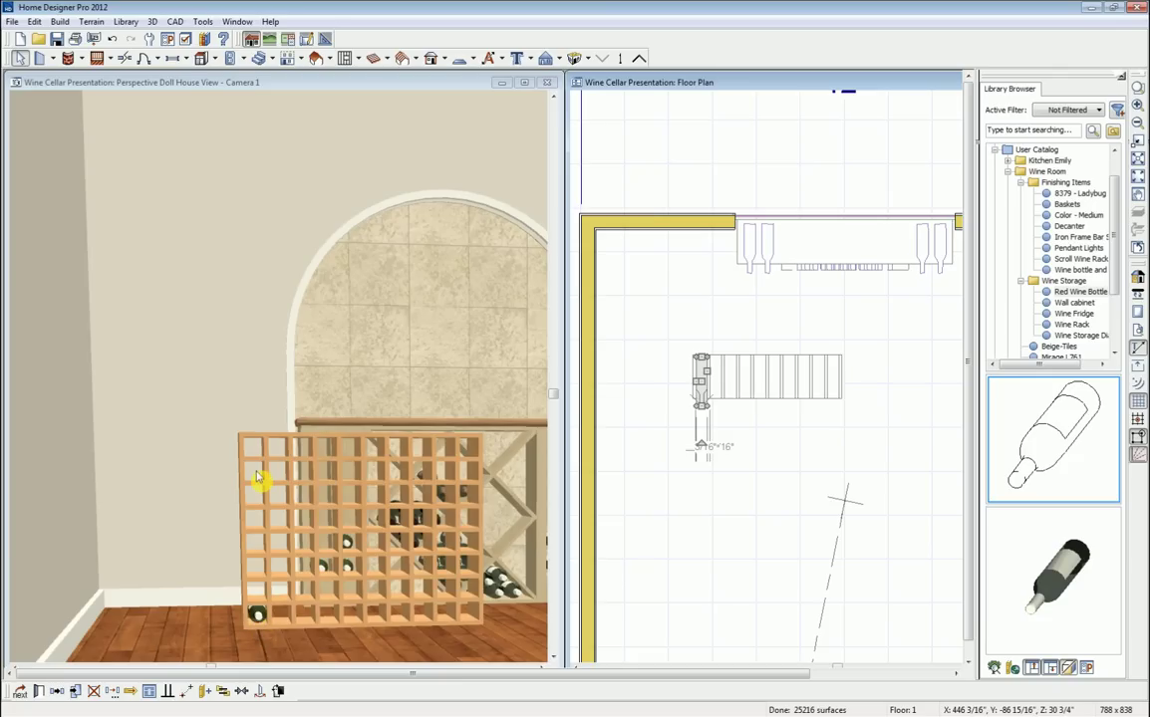
# Replicate the bottle upward along the Z axis with 5 copies, one per cubby in the rack's first column.
pyautogui.click(257, 610)
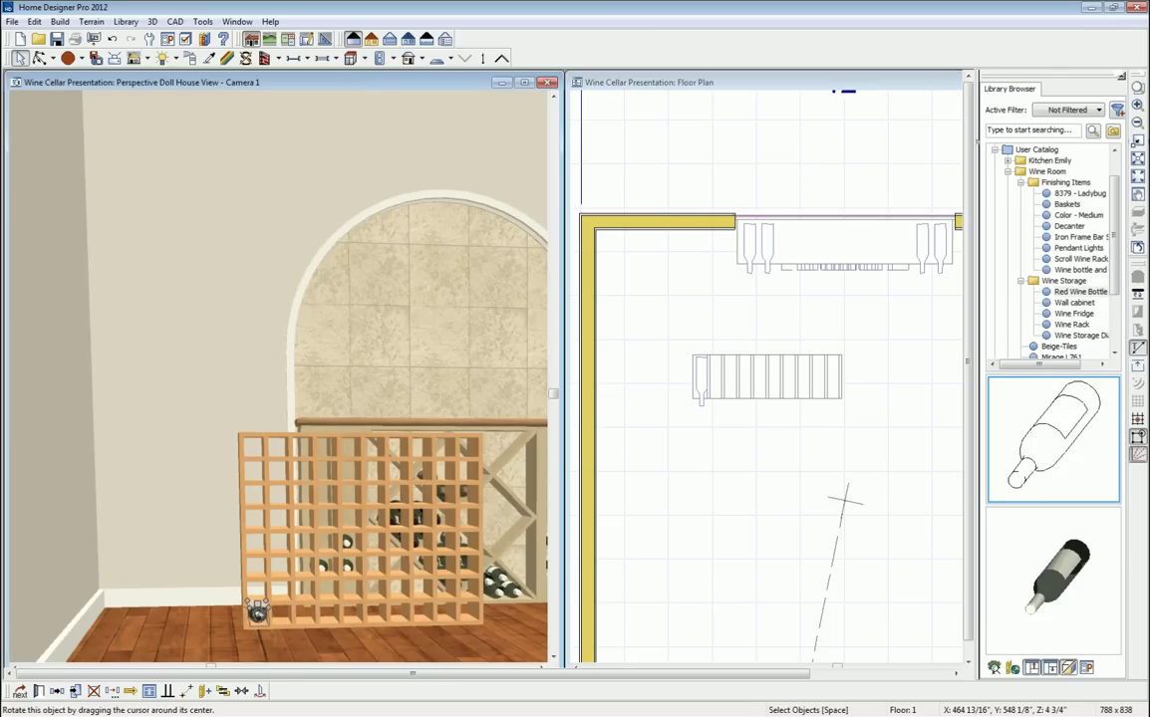
pyautogui.click(117, 691)
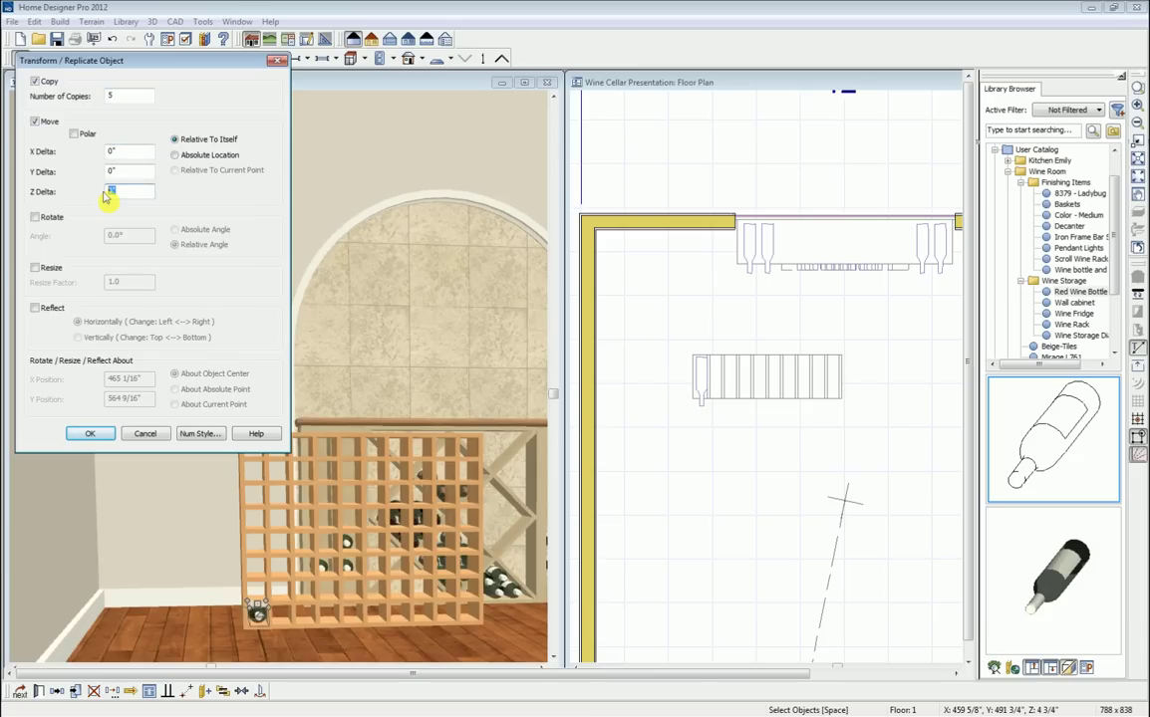
pyautogui.click(99, 438)
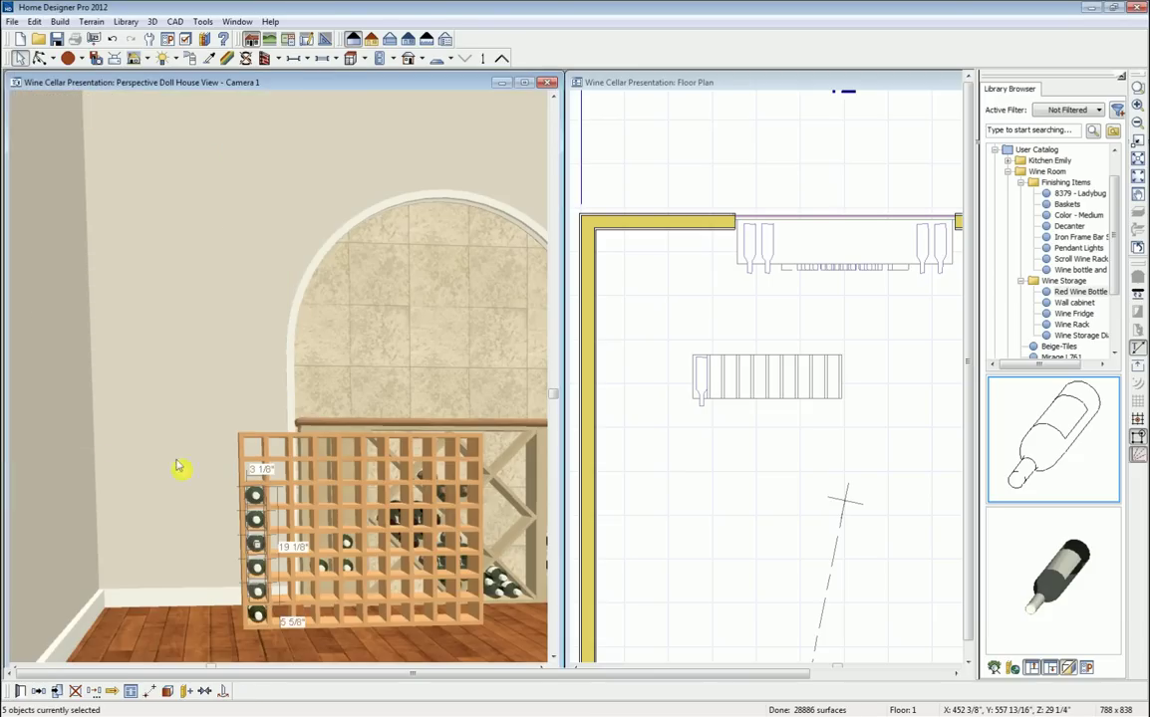
# Select all six bottles in the first column and replicate them along the X axis with 9 copies to fill the remaining columns.
pyautogui.click(255, 498)
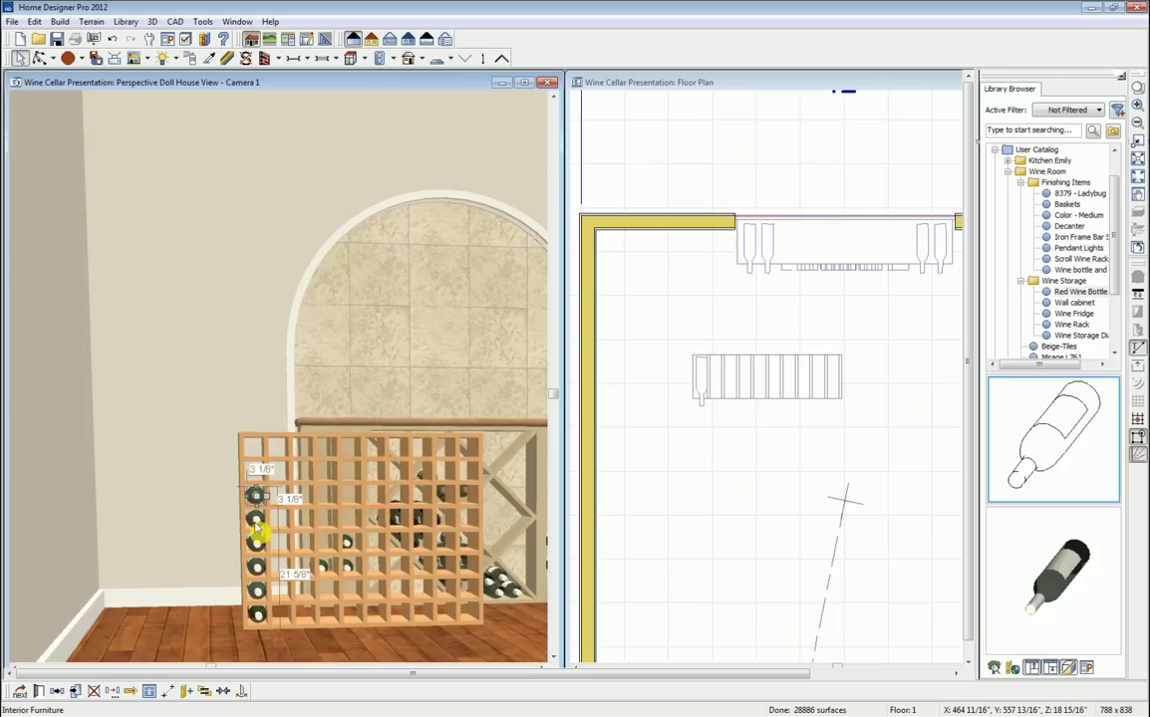
pyautogui.keyDown('shift'); pyautogui.click(257, 520); pyautogui.keyUp('shift')
pyautogui.keyDown('shift'); pyautogui.click(255, 544); pyautogui.keyUp('shift')
pyautogui.keyDown('shift'); pyautogui.click(257, 566); pyautogui.keyUp('shift')
pyautogui.keyDown('shift'); pyautogui.click(258, 591); pyautogui.keyUp('shift')
pyautogui.keyDown('shift'); pyautogui.click(259, 616); pyautogui.keyUp('shift')
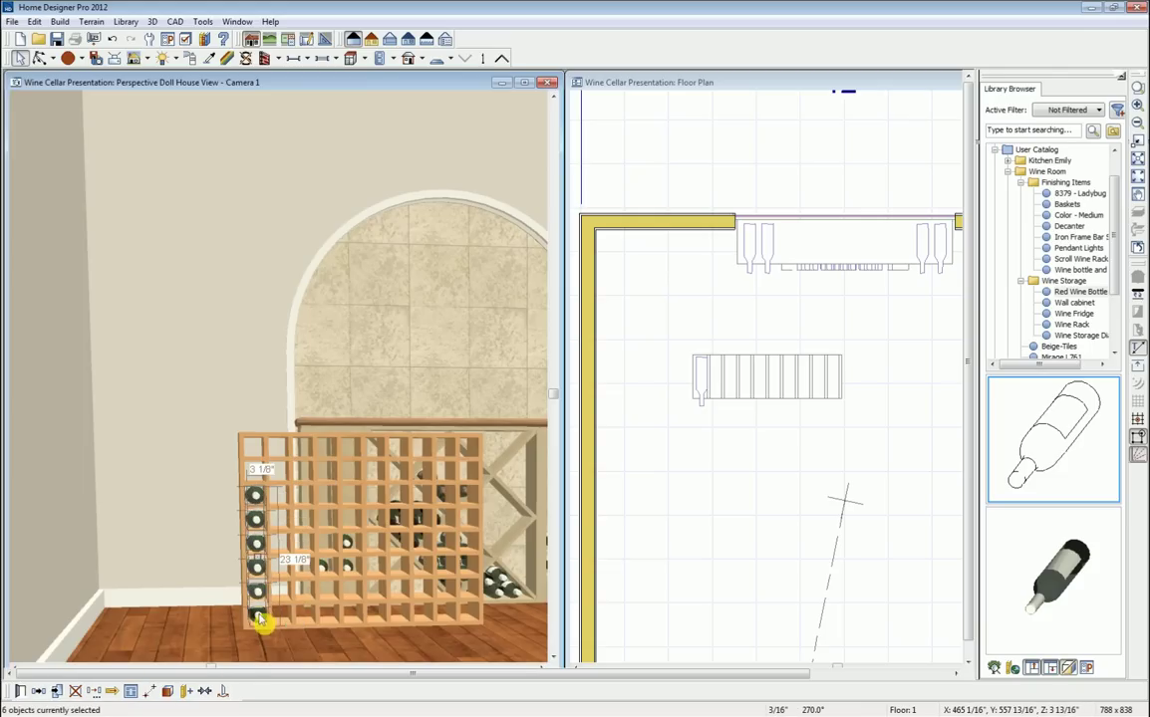
pyautogui.click(95, 692)
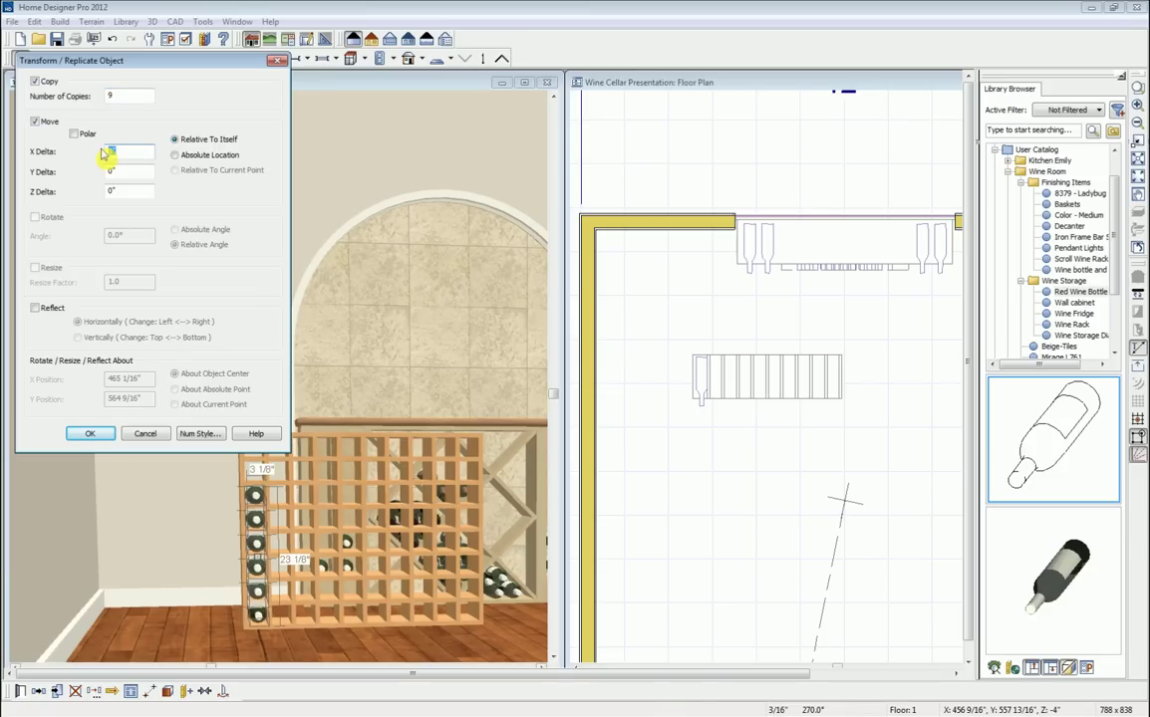
pyautogui.click(90, 437)
pyautogui.press('Escape')
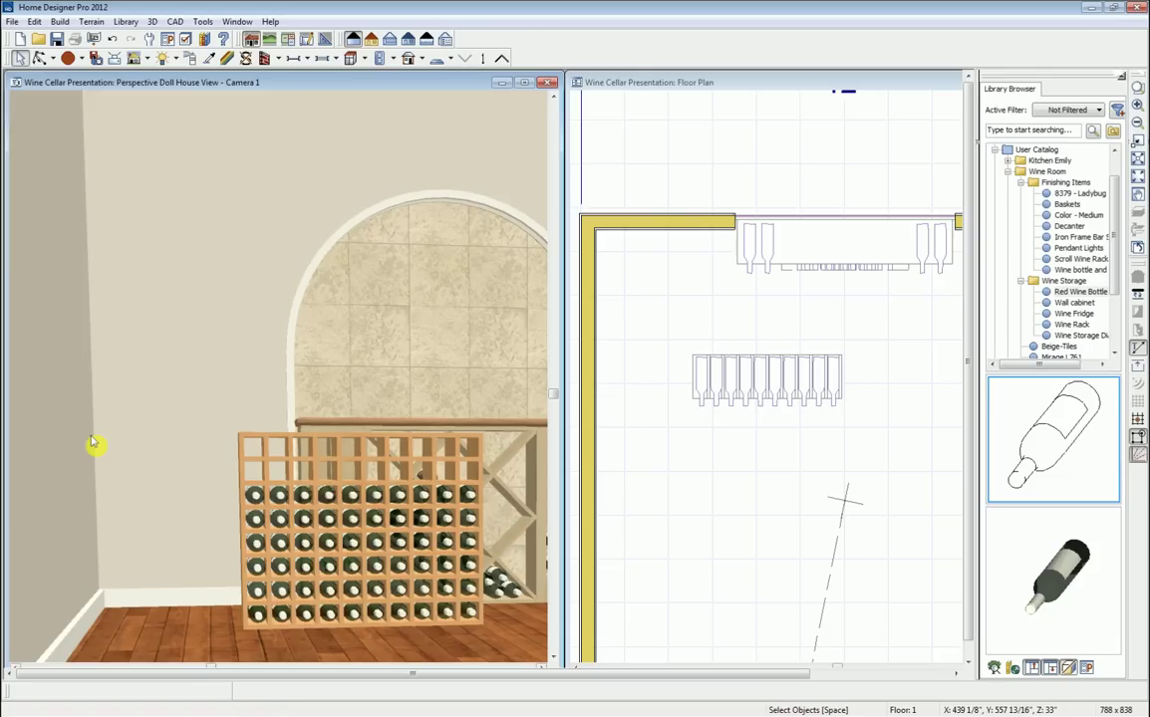
# Delete a scattered selection of 21 bottles from the upper filled rows so the rack looks partly stocked.
pyautogui.click(40, 58)
pyautogui.moveTo(314, 415); pyautogui.dragTo(361, 489)
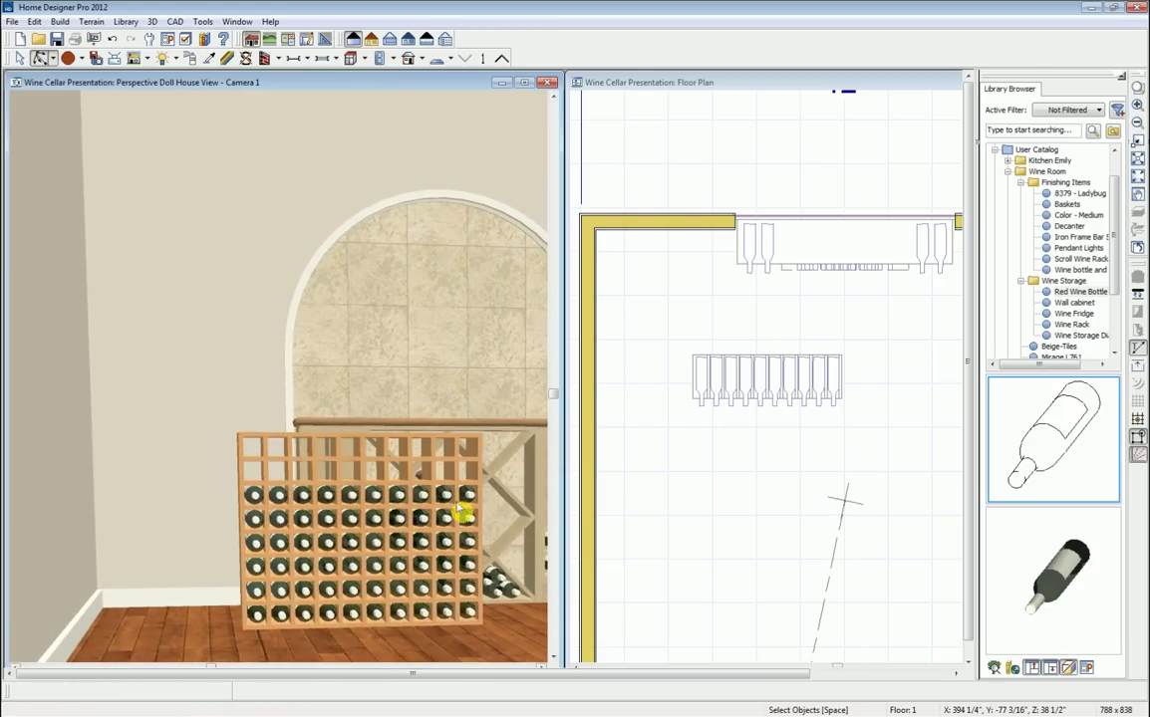
pyautogui.press('space')
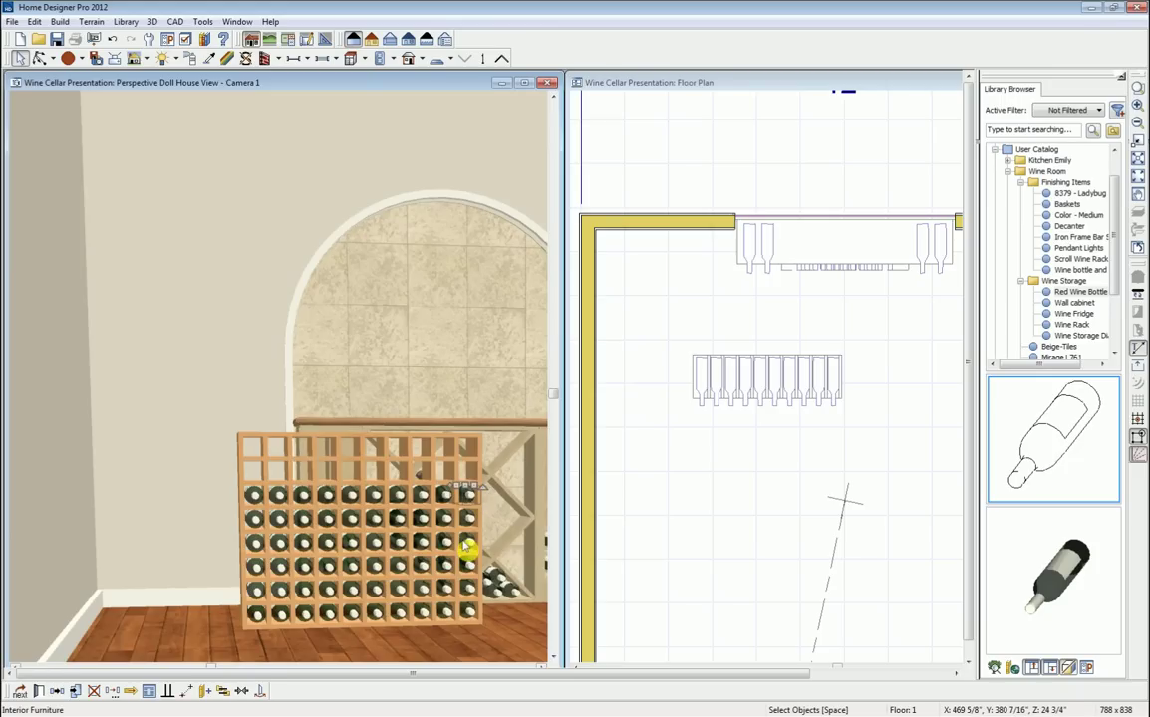
pyautogui.click(474, 538)
pyautogui.keyDown('shift'); pyautogui.click(470, 521); pyautogui.keyUp('shift')
pyautogui.keyDown('shift'); pyautogui.click(469, 542); pyautogui.keyUp('shift')
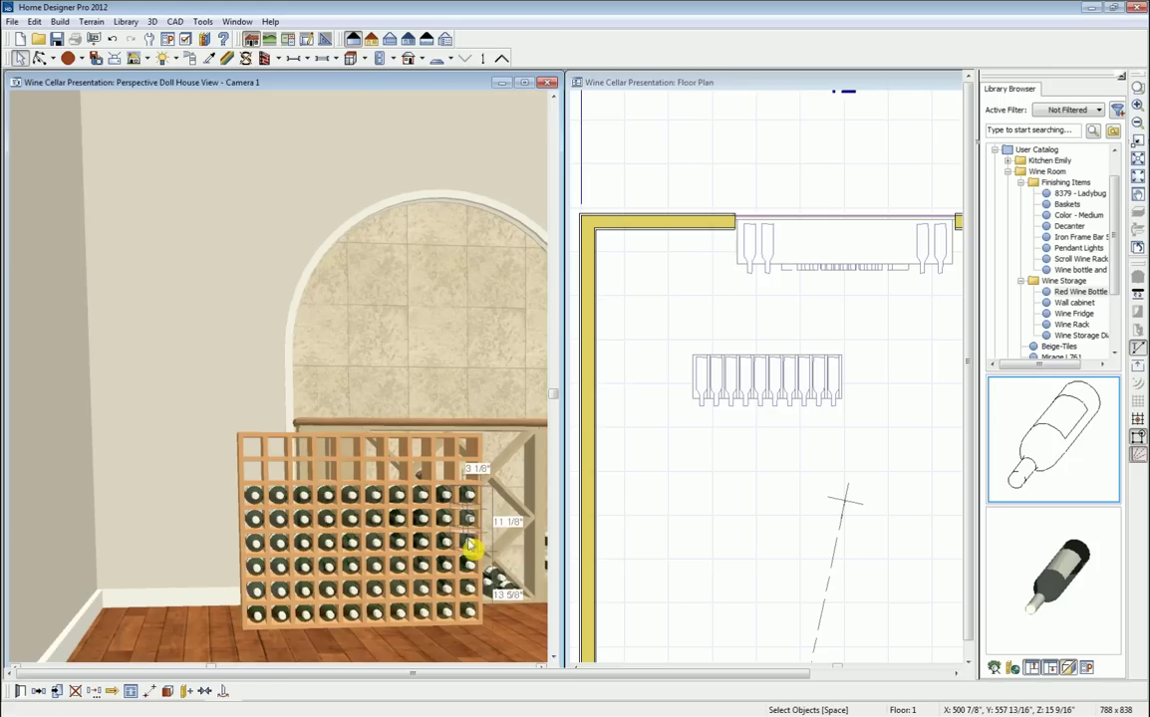
pyautogui.keyDown('shift'); pyautogui.click(424, 497); pyautogui.keyUp('shift')
pyautogui.keyDown('shift'); pyautogui.click(401, 498); pyautogui.keyUp('shift')
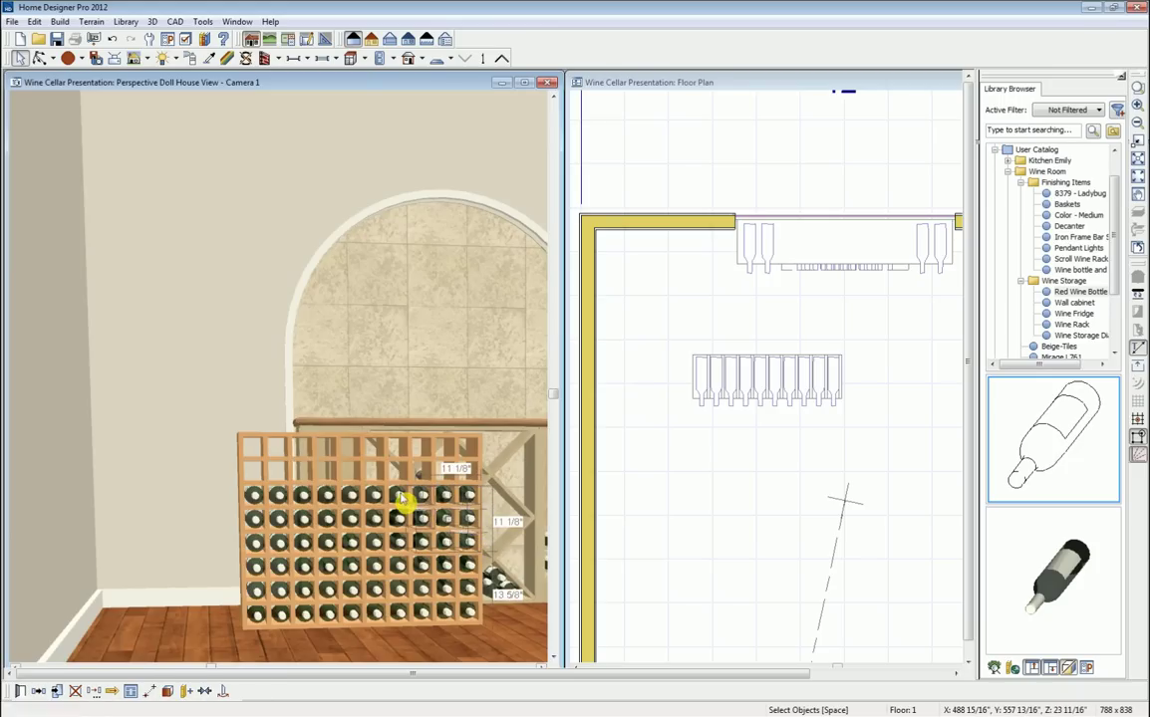
pyautogui.keyDown('shift'); pyautogui.click(404, 522); pyautogui.keyUp('shift')
pyautogui.keyDown('shift'); pyautogui.click(406, 544); pyautogui.keyUp('shift')
pyautogui.keyDown('shift'); pyautogui.click(375, 519); pyautogui.keyUp('shift')
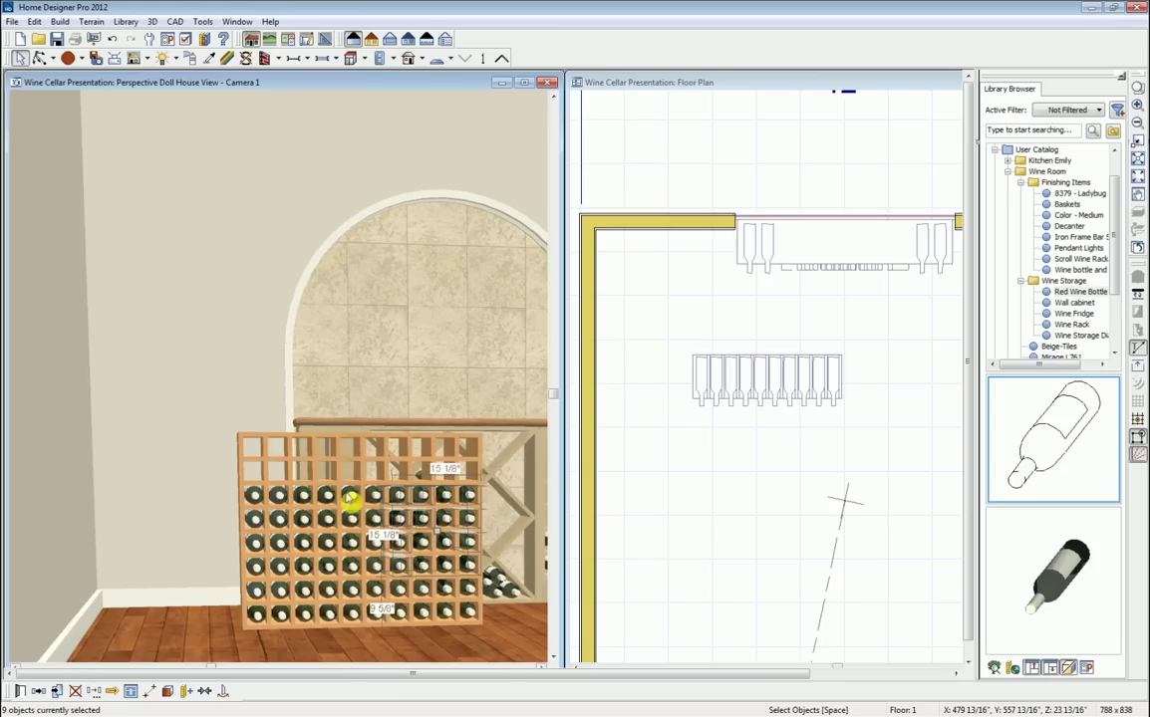
pyautogui.keyDown('shift'); pyautogui.click(375, 496); pyautogui.keyUp('shift')
pyautogui.keyDown('shift'); pyautogui.click(354, 503); pyautogui.keyUp('shift')
pyautogui.keyDown('shift'); pyautogui.click(350, 520); pyautogui.keyUp('shift')
pyautogui.keyDown('shift'); pyautogui.click(328, 504); pyautogui.keyUp('shift')
pyautogui.keyDown('shift'); pyautogui.click(317, 498); pyautogui.keyUp('shift')
pyautogui.keyDown('shift'); pyautogui.click(304, 498); pyautogui.keyUp('shift')
pyautogui.keyDown('shift'); pyautogui.click(303, 520); pyautogui.keyUp('shift')
pyautogui.keyDown('shift'); pyautogui.click(303, 543); pyautogui.keyUp('shift')
pyautogui.keyDown('shift'); pyautogui.click(280, 520); pyautogui.keyUp('shift')
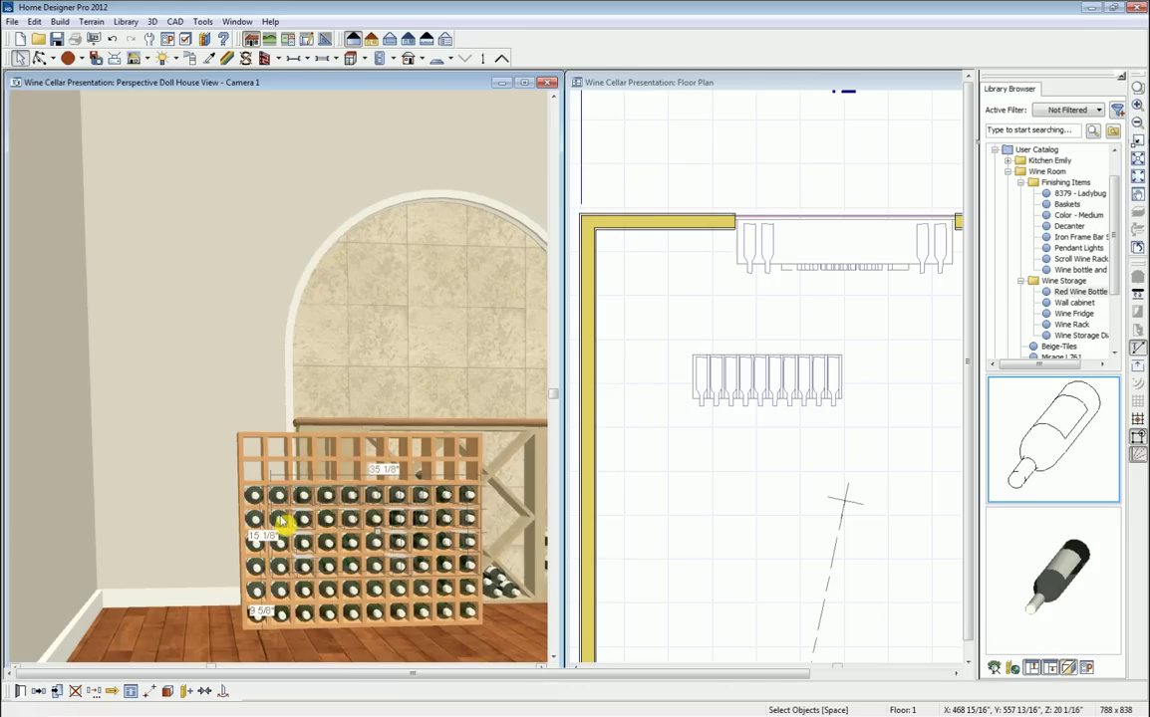
pyautogui.keyDown('shift'); pyautogui.click(257, 518); pyautogui.keyUp('shift')
pyautogui.keyDown('shift'); pyautogui.click(258, 520); pyautogui.keyUp('shift')
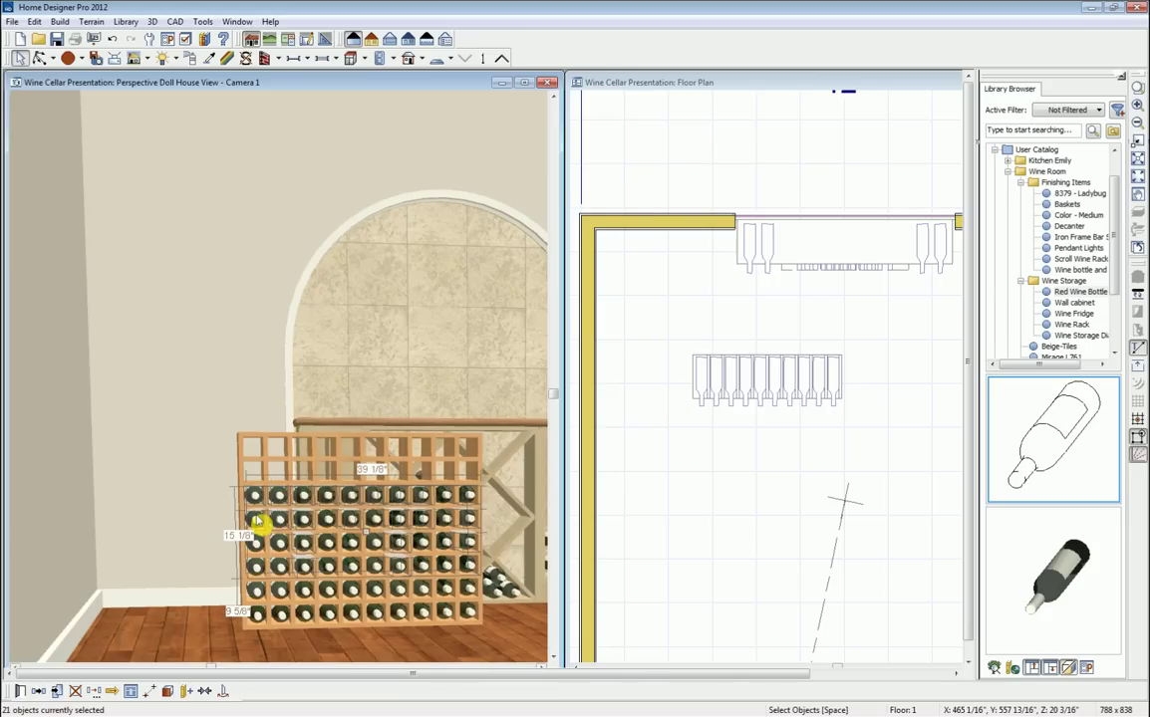
pyautogui.press('Delete')
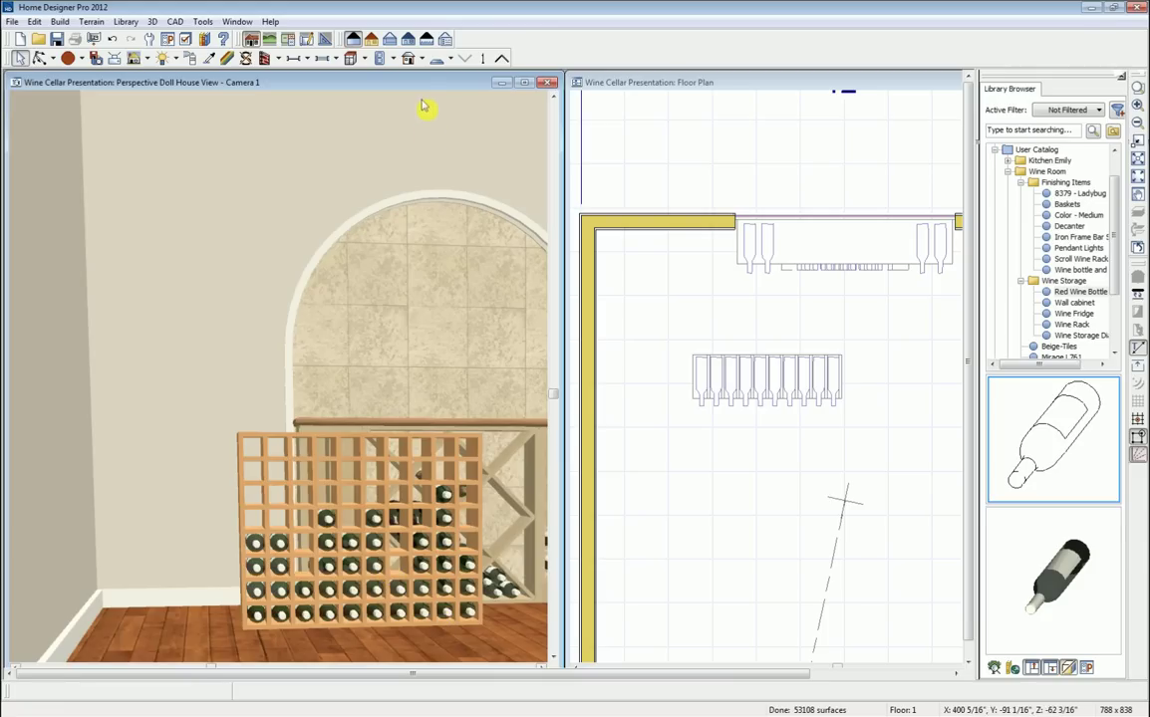
pyautogui.click(39, 58)
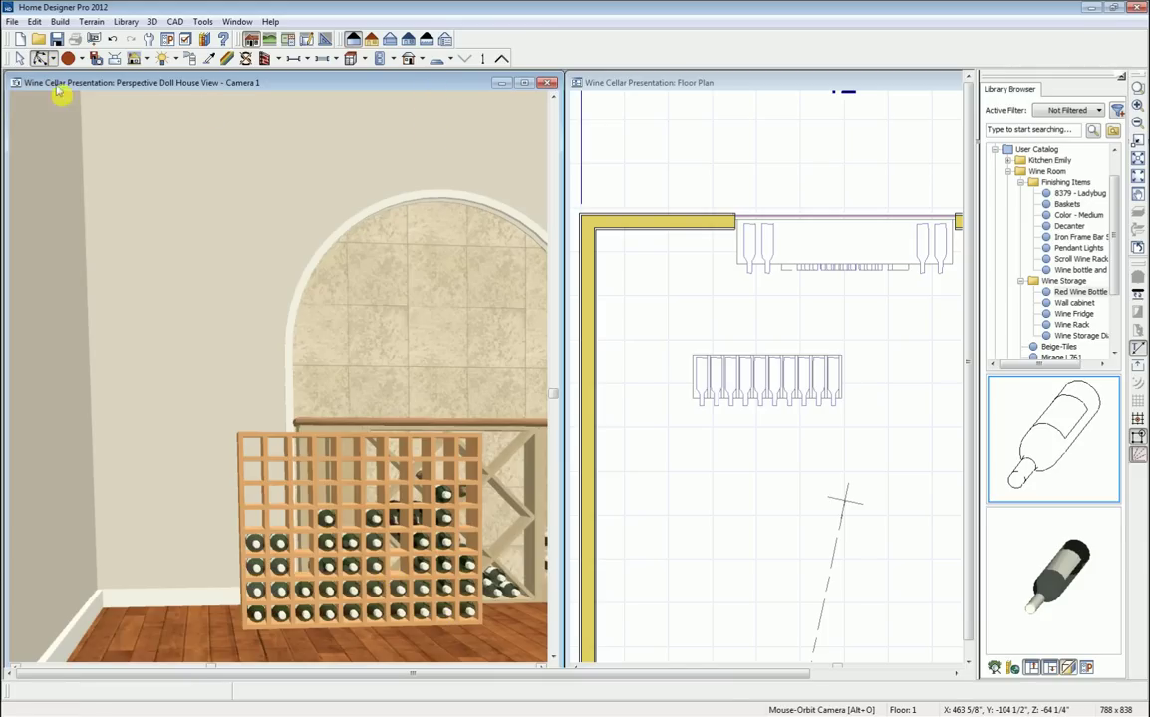
# Combine the freestanding wine rack and all its bottles into an architectural block and add it to the library.
pyautogui.moveTo(351, 476); pyautogui.dragTo(254, 551)
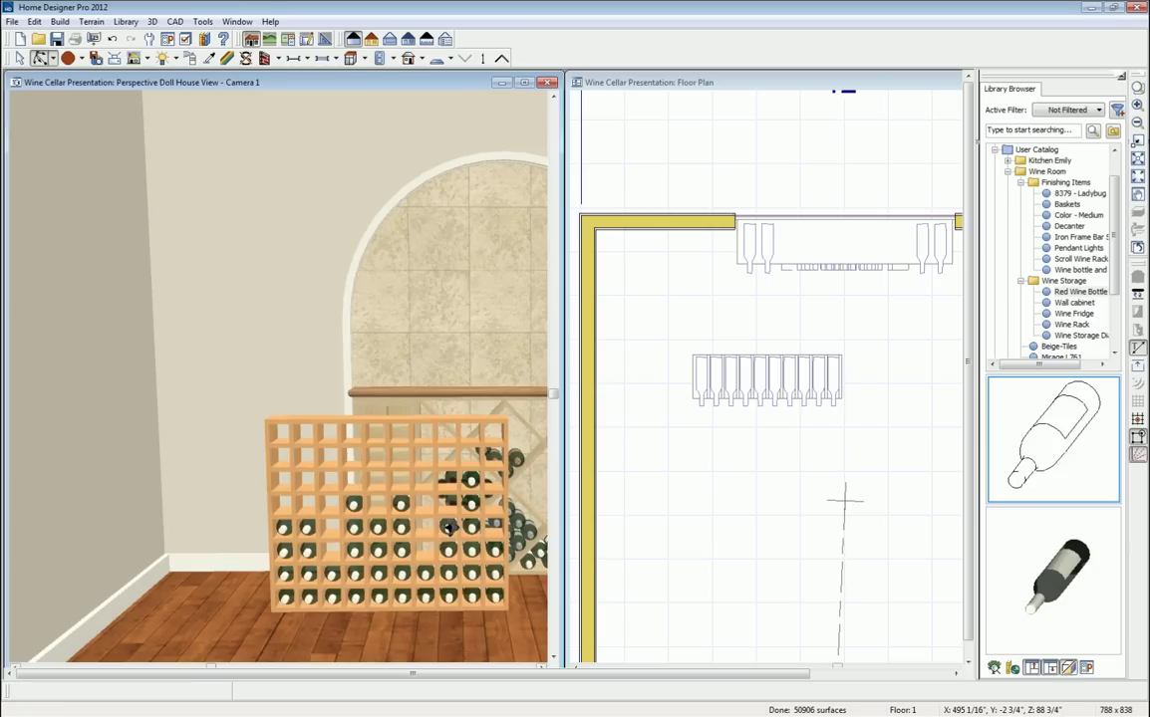
pyautogui.press('space')
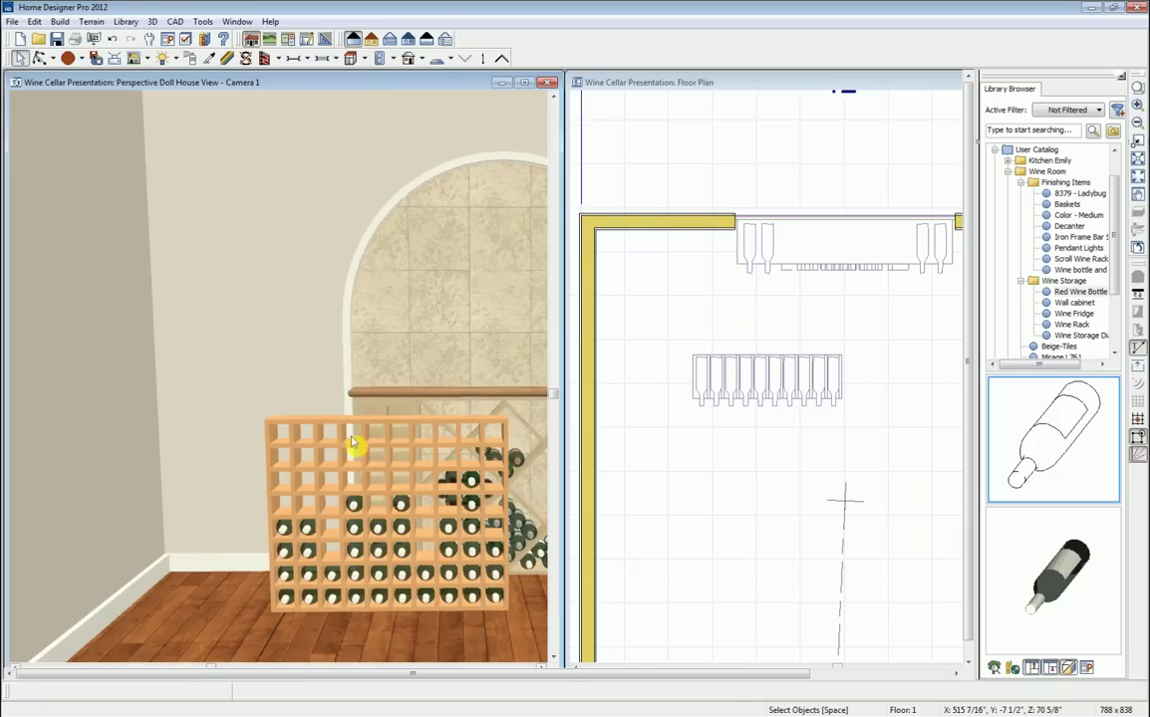
pyautogui.click(739, 96)
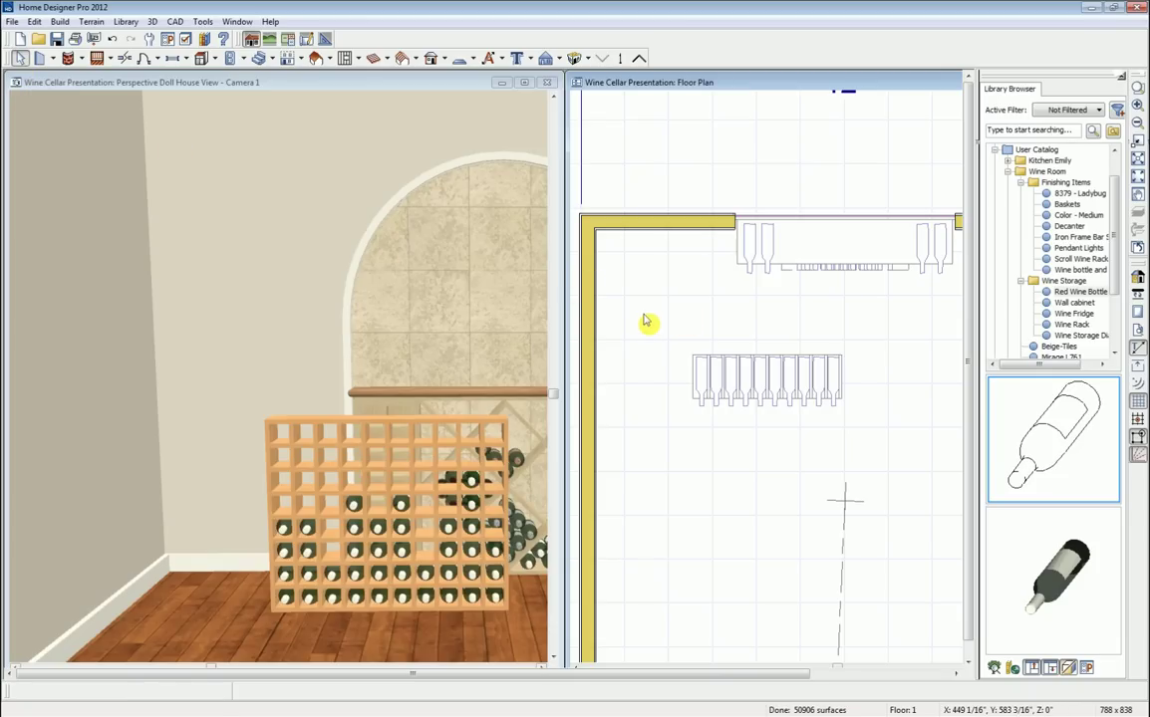
pyautogui.moveTo(647, 316); pyautogui.dragTo(882, 458)
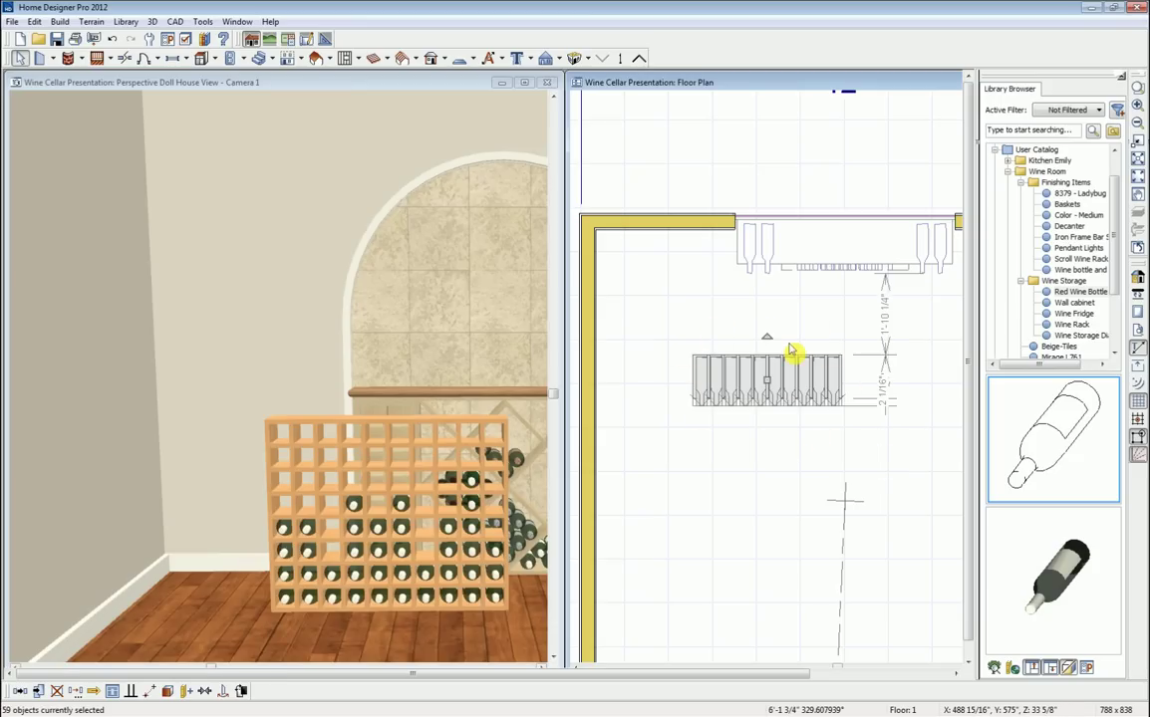
pyautogui.click(168, 692)
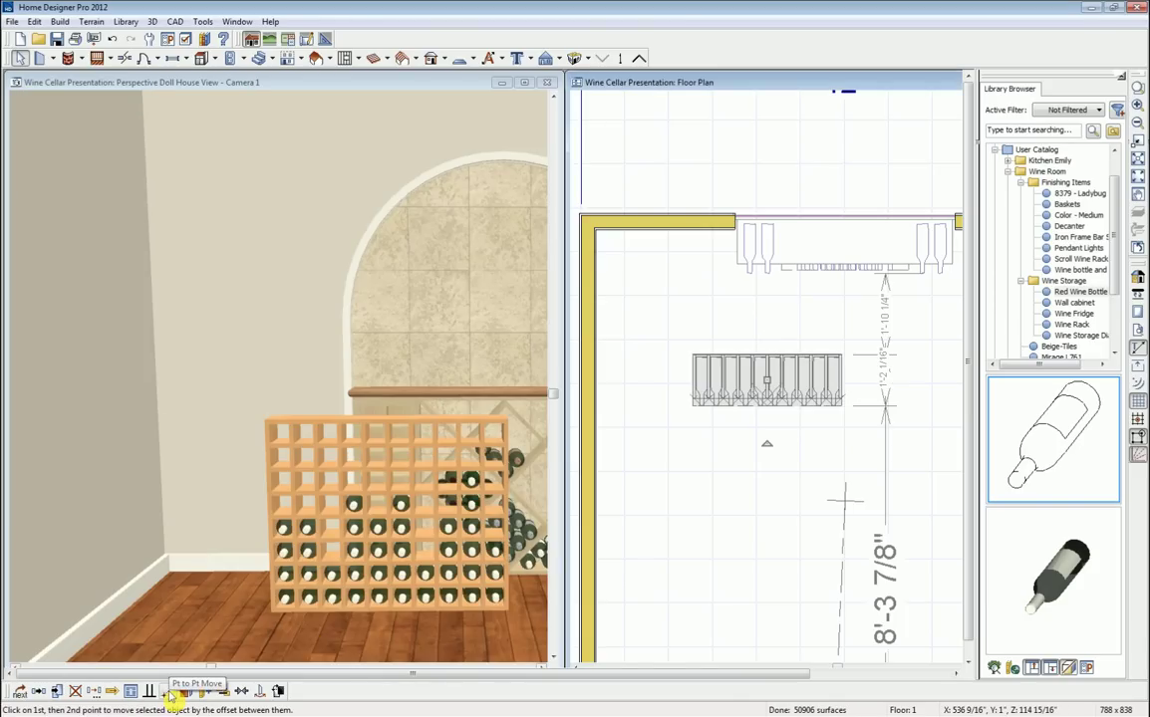
pyautogui.click(205, 692)
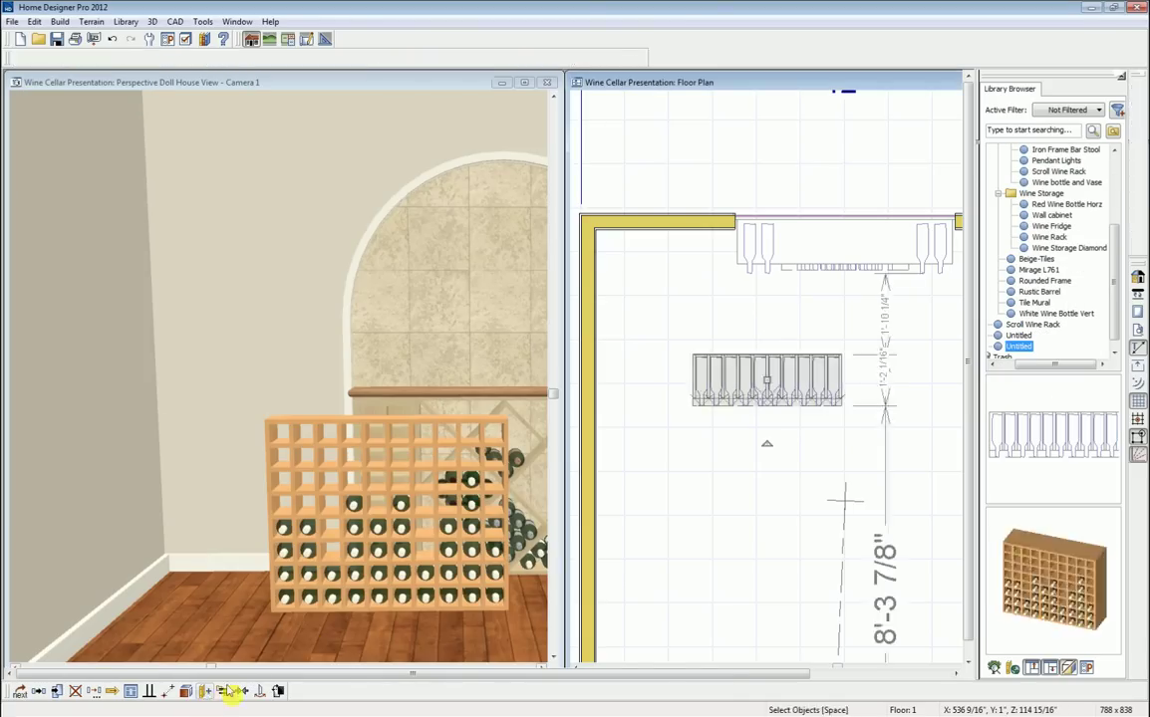
# Delete the wine rack block standing in the middle of the floor plan.
pyautogui.click(1021, 346)
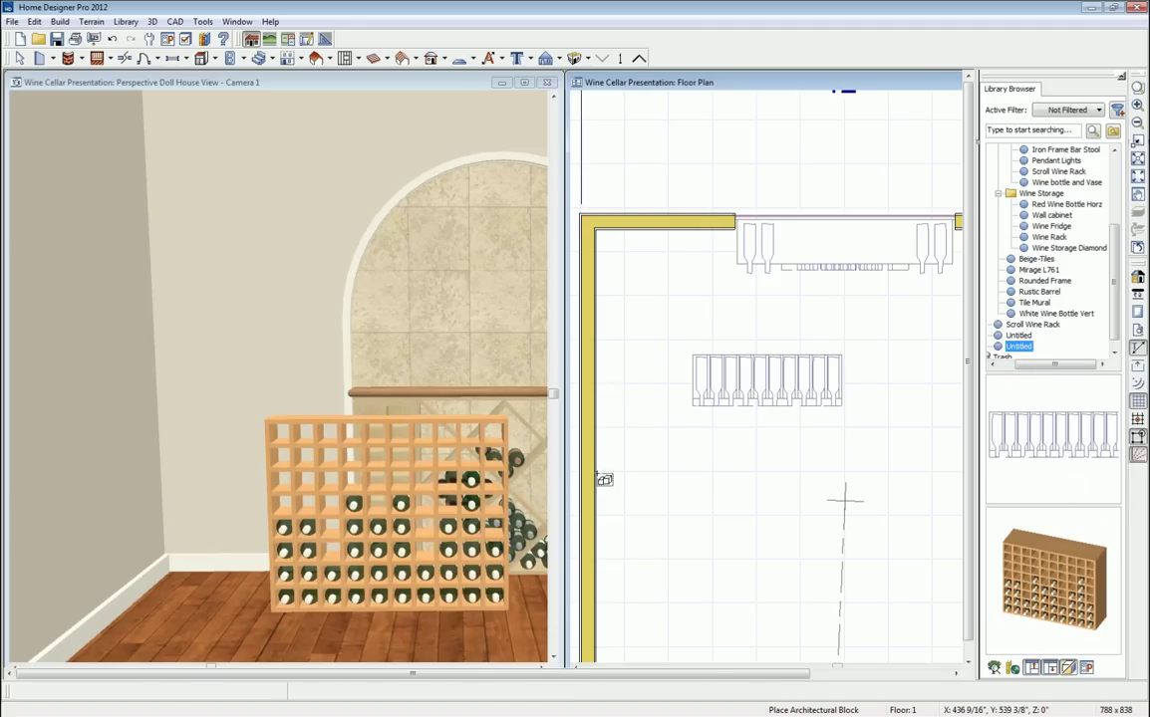
pyautogui.click(763, 380)
pyautogui.click(777, 391)
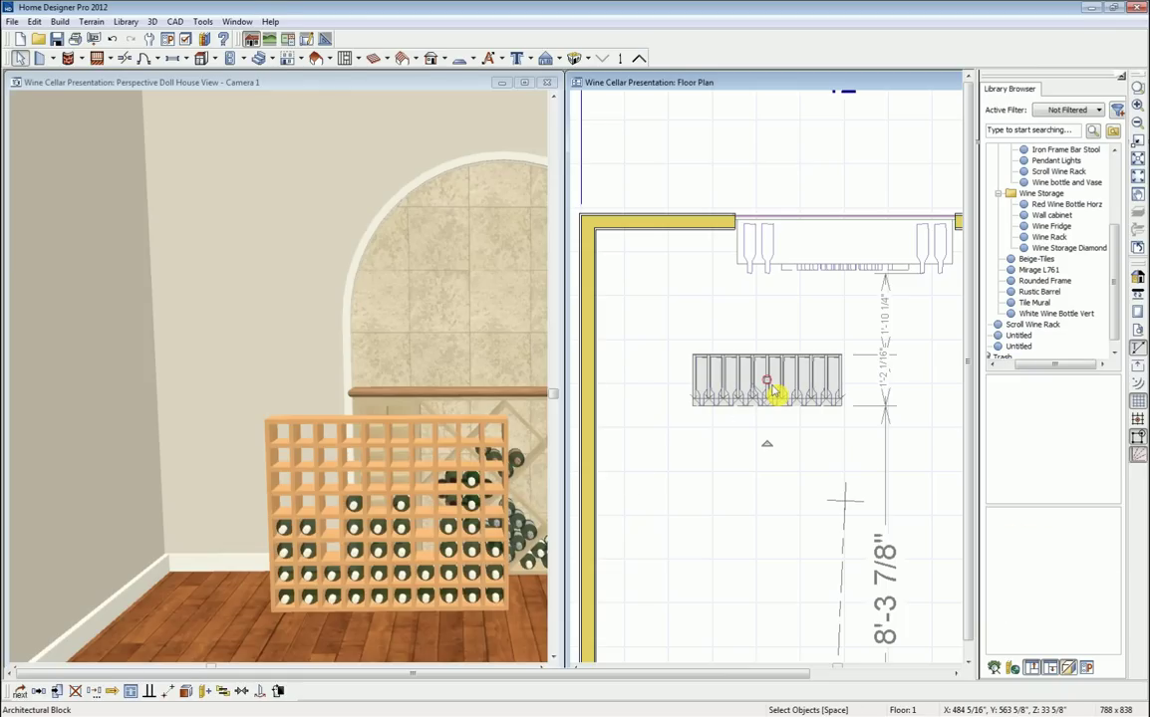
pyautogui.press('Delete')
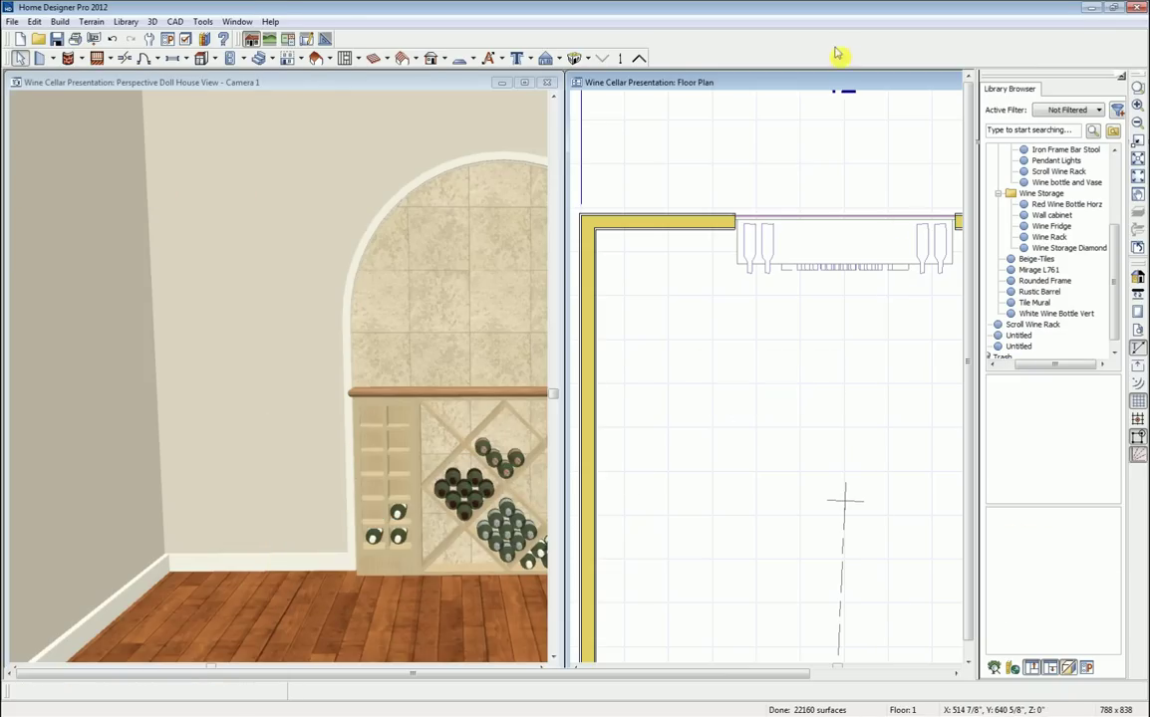
# Place the Wine Rack from the Wine Storage library folder against the right-hand wall, near the back corner of the room.
pyautogui.scroll(-5, 842, 375)
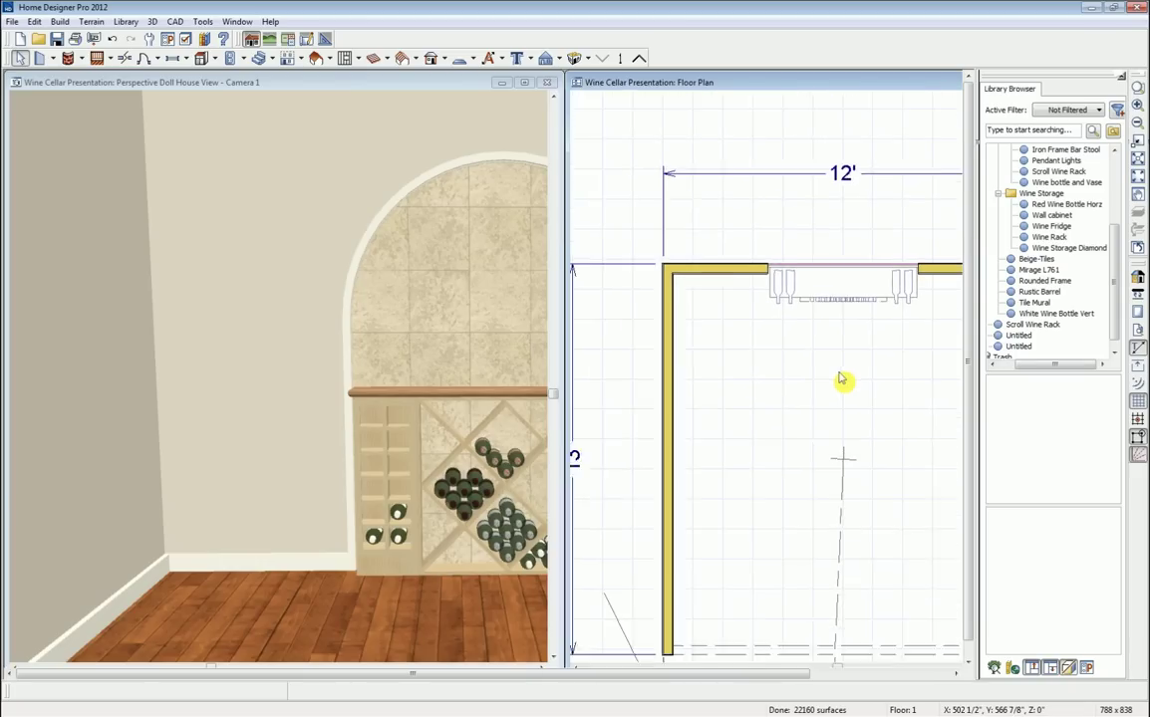
pyautogui.moveTo(893, 425); pyautogui.dragTo(826, 369, button='middle')
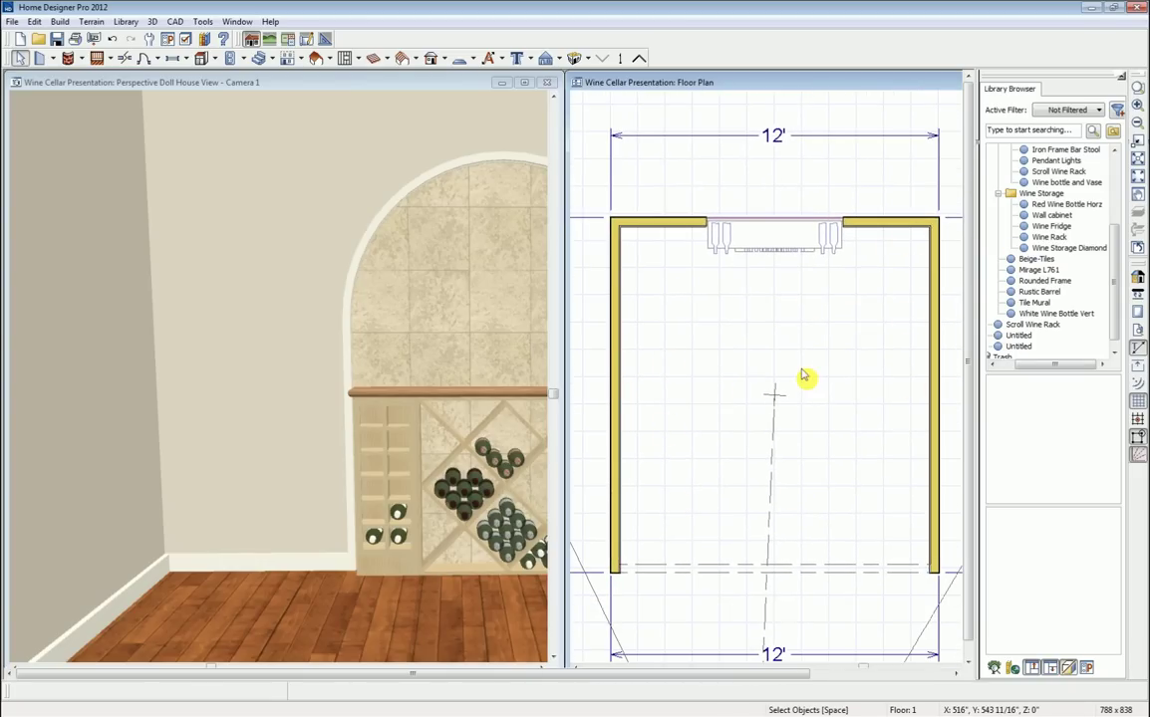
pyautogui.click(1051, 237)
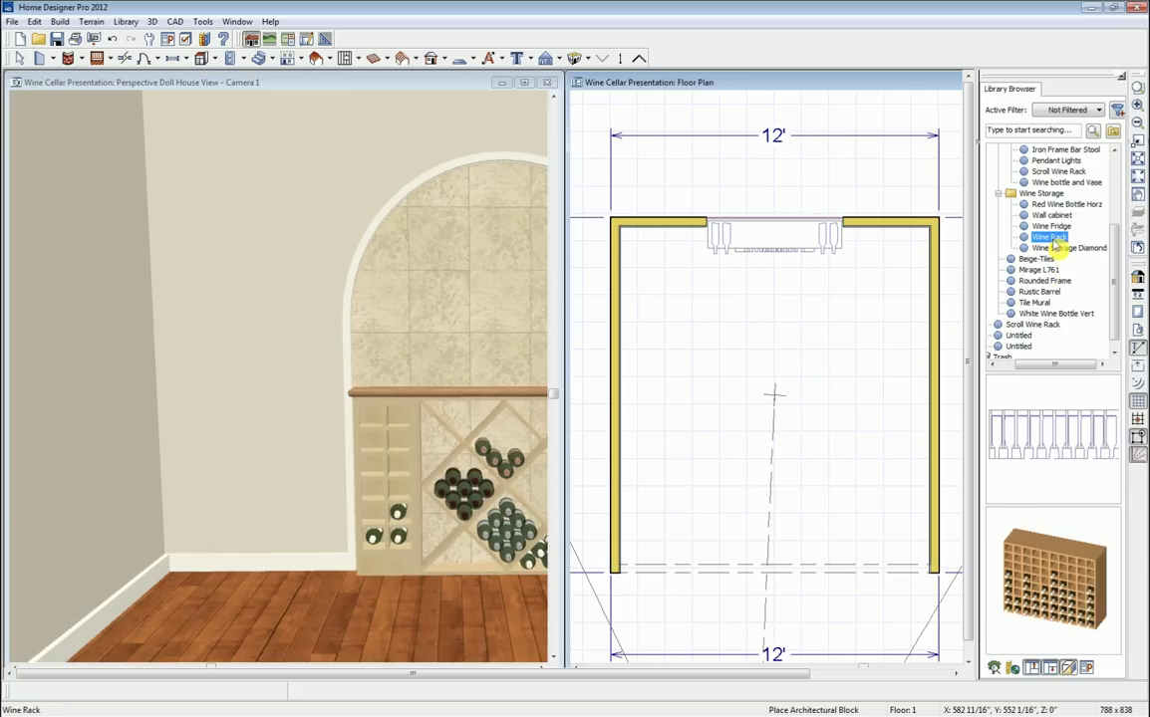
pyautogui.click(1058, 448)
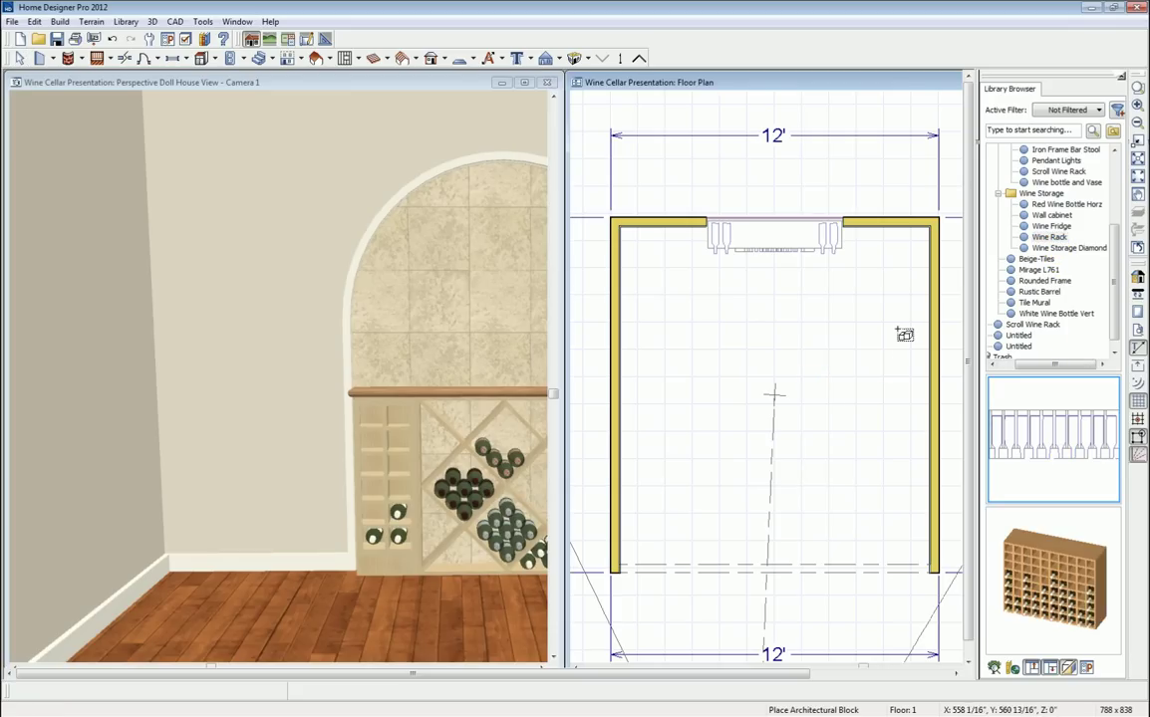
pyautogui.click(918, 283)
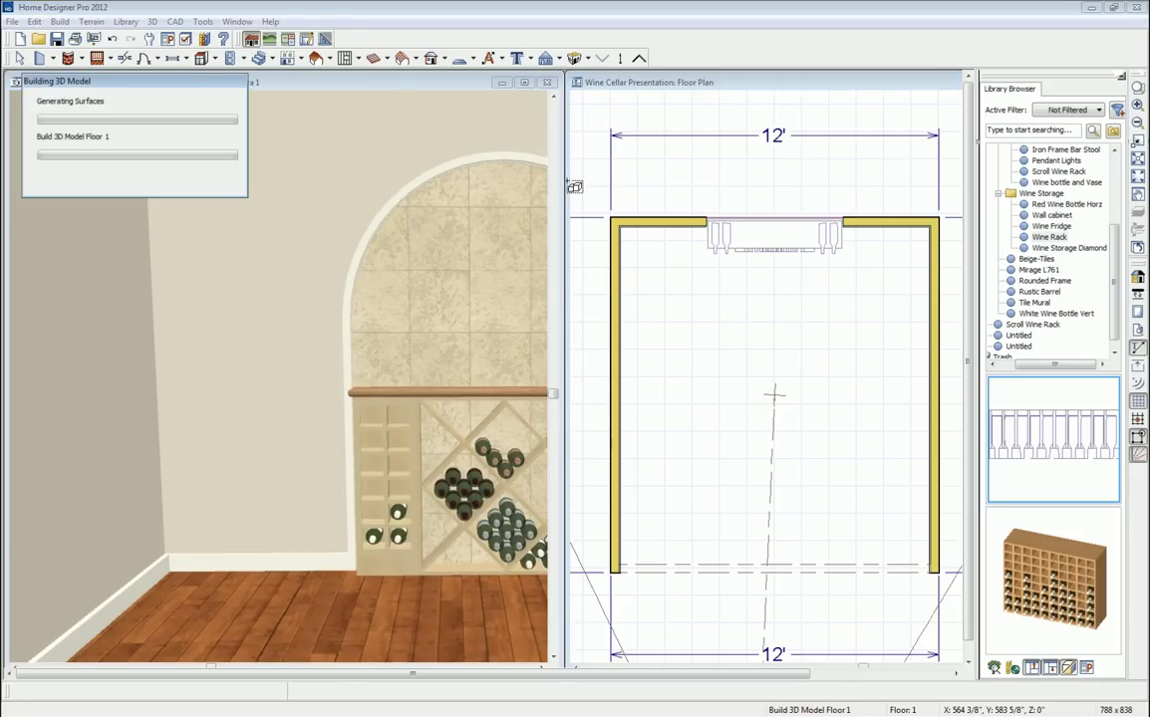
# Place two more Wine Rack blocks along the right-hand wall, butted end to end with the first rack.
pyautogui.click(327, 136)
pyautogui.scroll(-2, 334, 327)
pyautogui.moveTo(416, 398); pyautogui.dragTo(247, 441, button='middle')
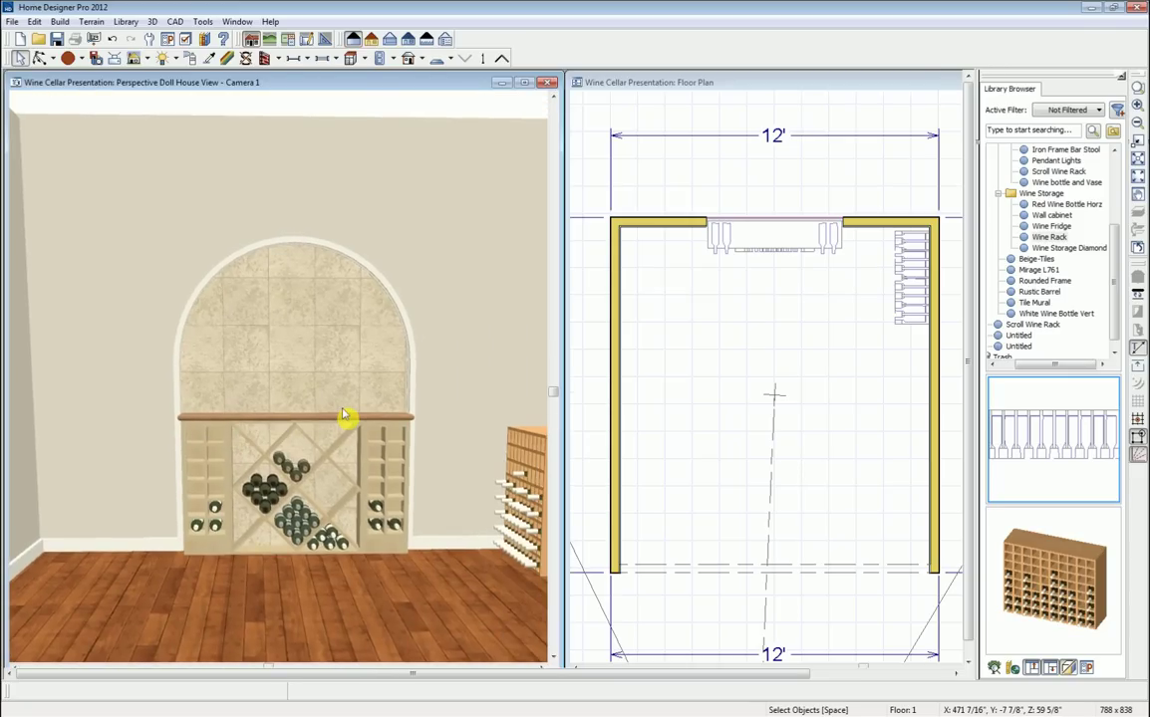
pyautogui.scroll(-3, 344, 417)
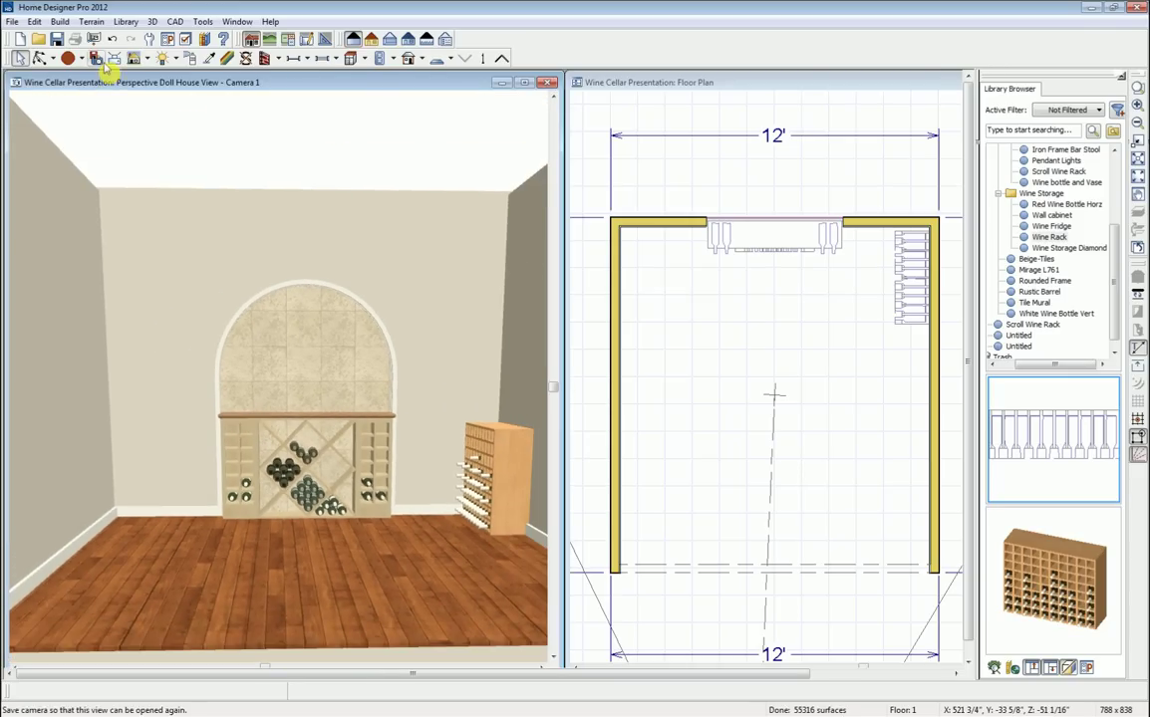
pyautogui.click(47, 62)
pyautogui.moveTo(148, 249); pyautogui.dragTo(321, 410)
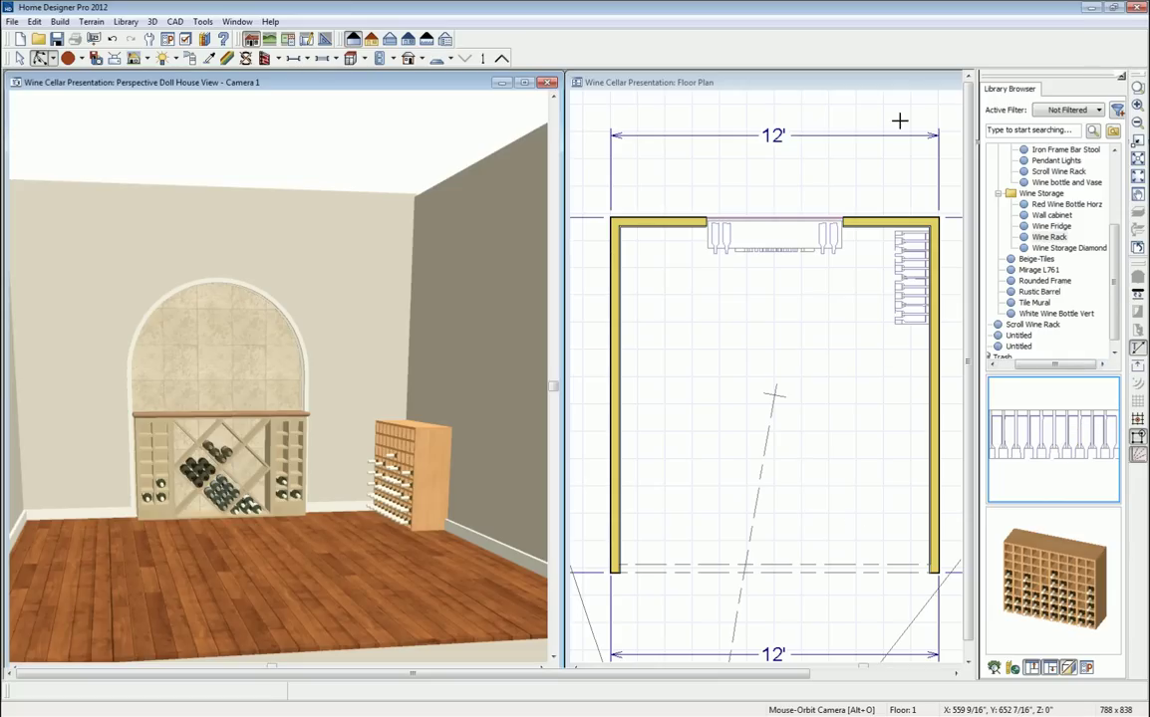
pyautogui.click(915, 88)
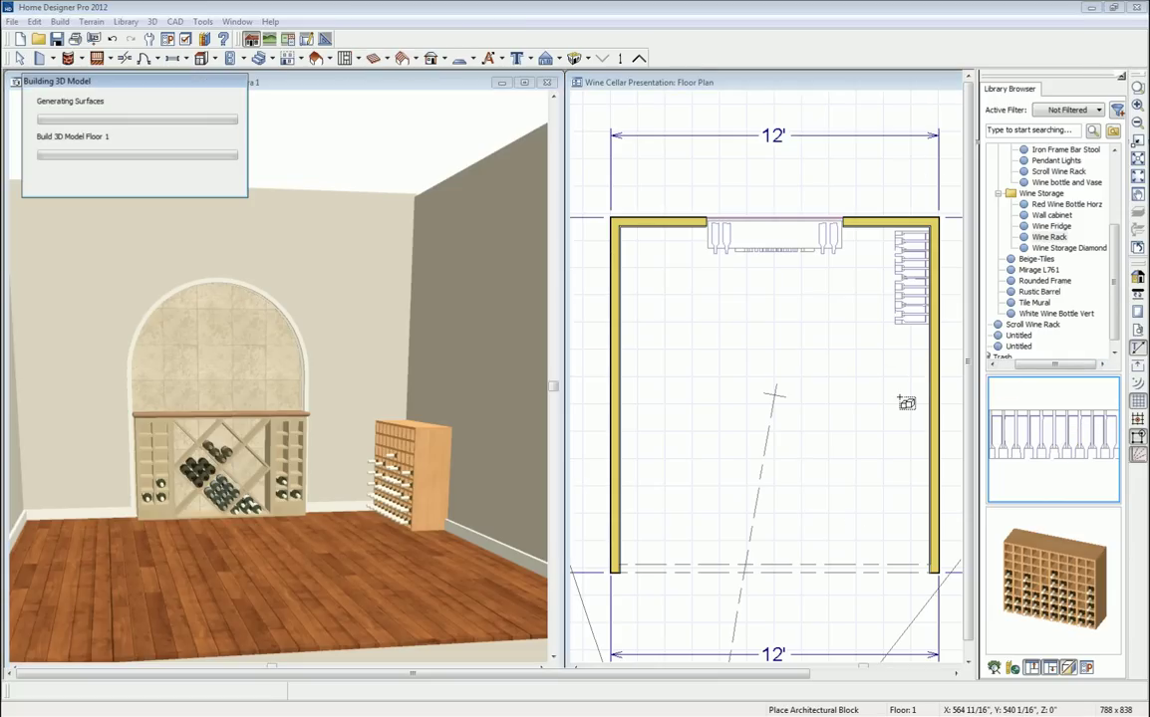
pyautogui.click(908, 378)
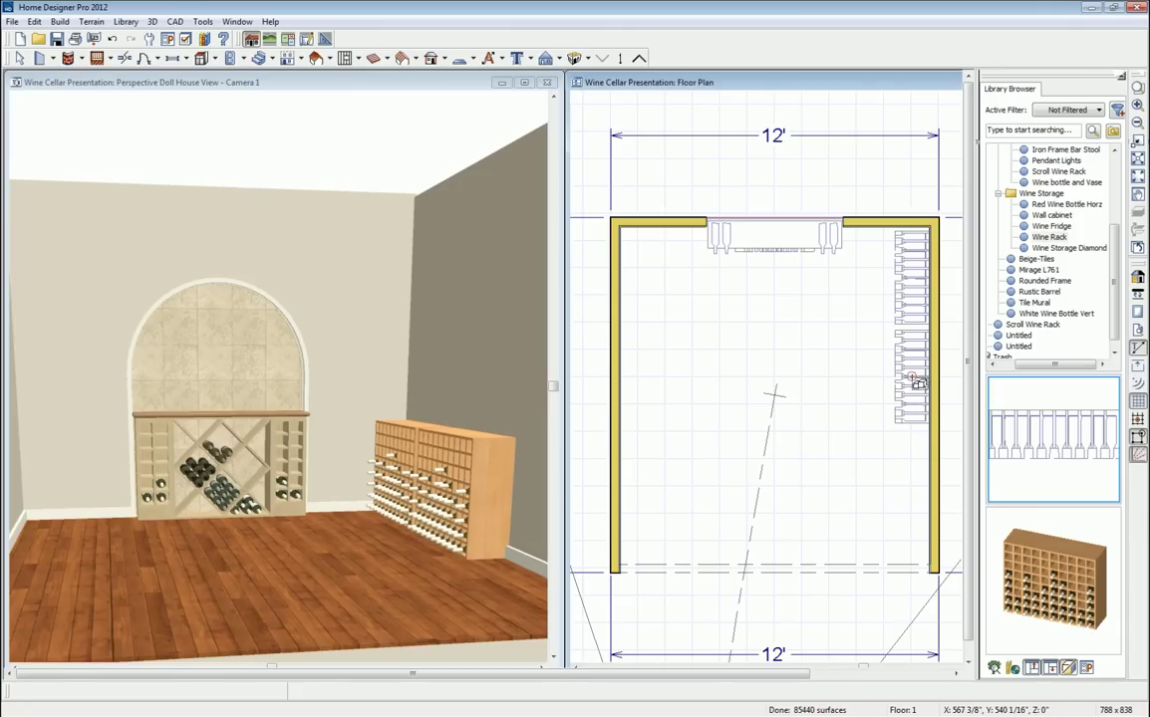
pyautogui.moveTo(911, 379); pyautogui.dragTo(909, 360)
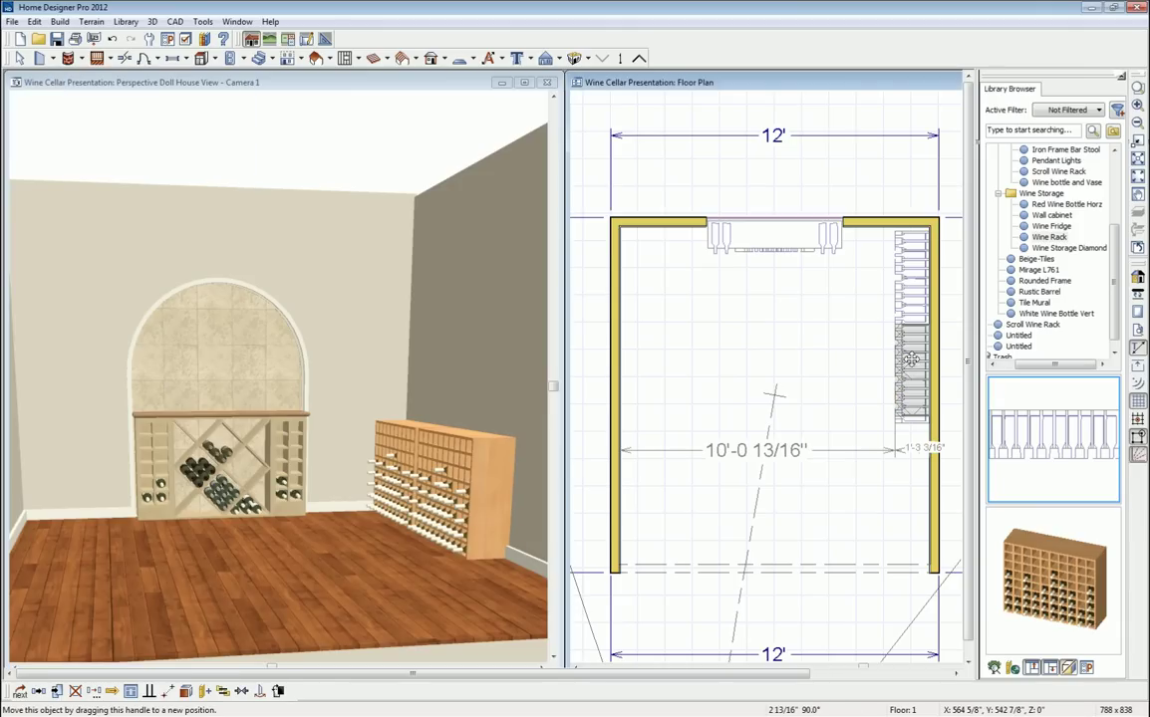
pyautogui.click(916, 464)
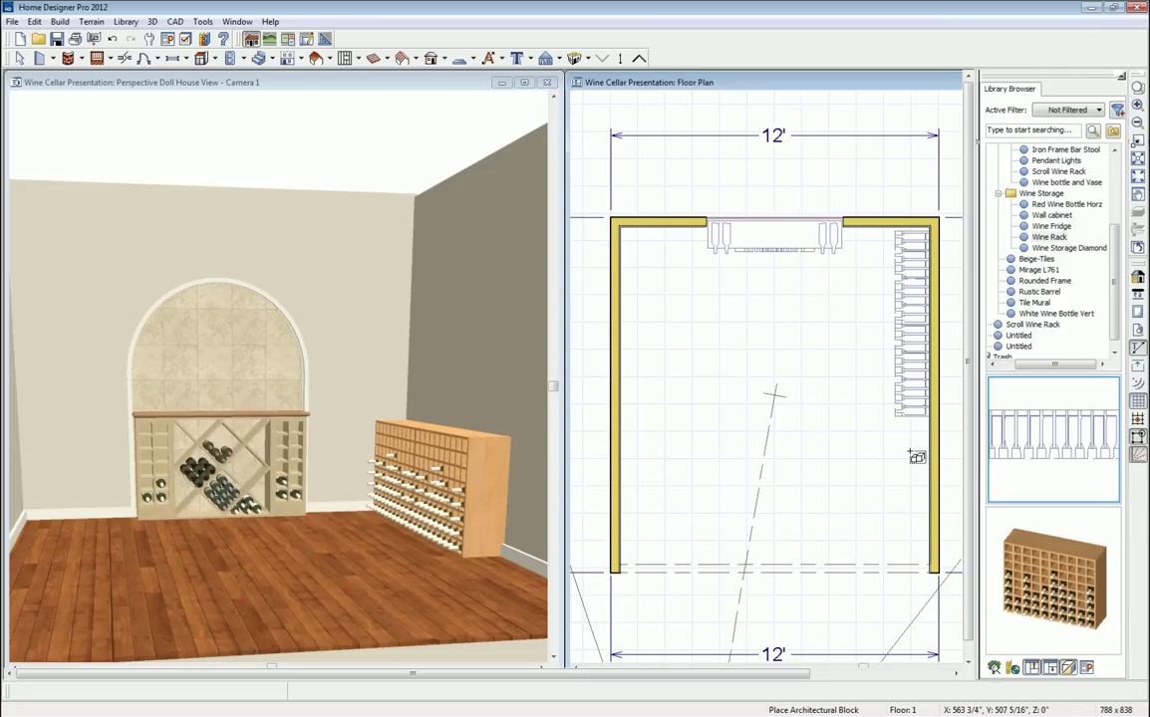
pyautogui.click(916, 456)
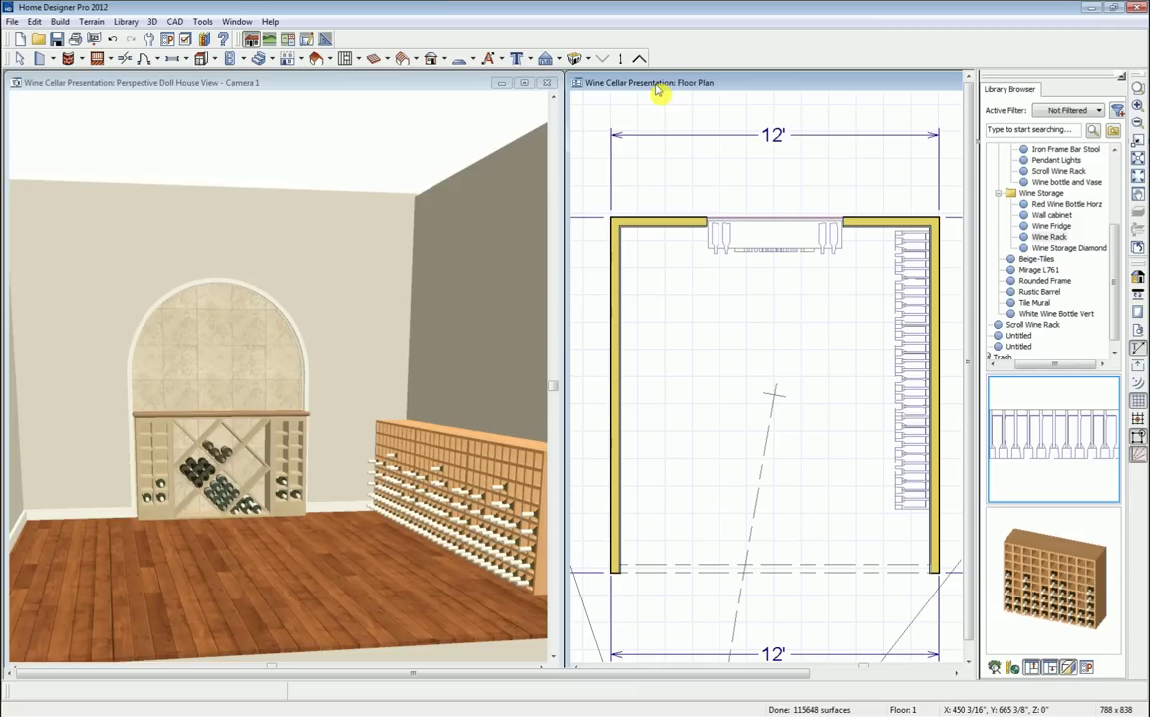
# Create a Wall Elevation view facing the wall with the three wine racks and move its window over the floor plan.
pyautogui.click(561, 61)
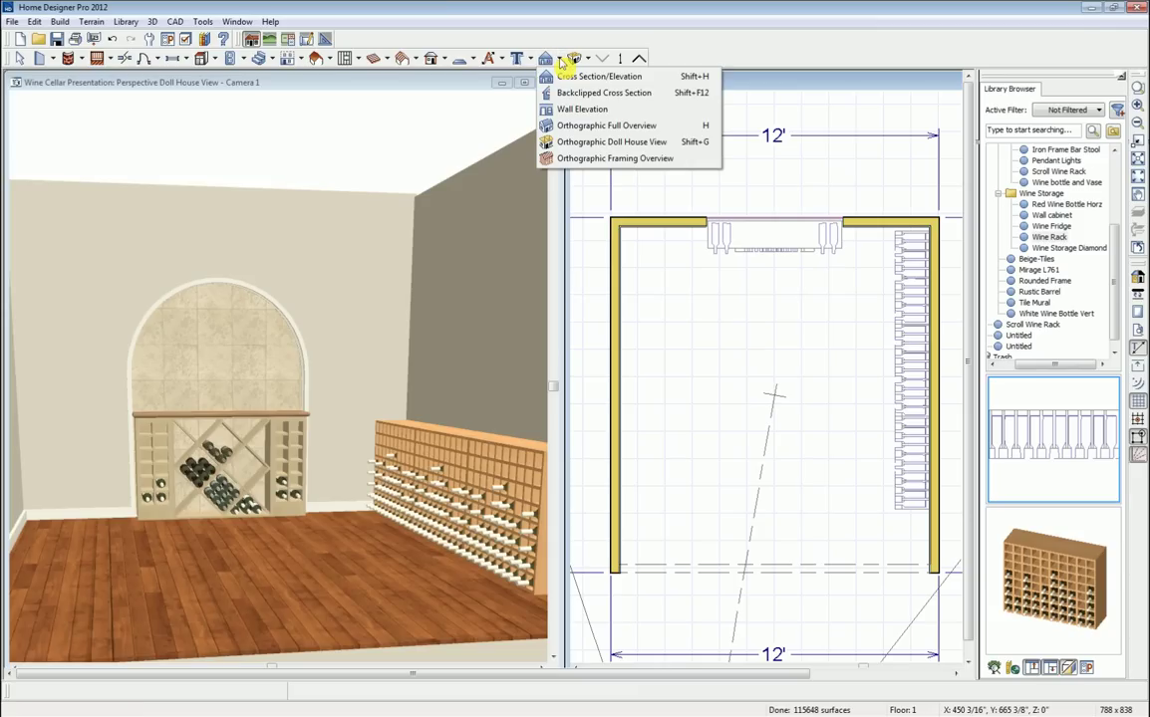
pyautogui.click(567, 113)
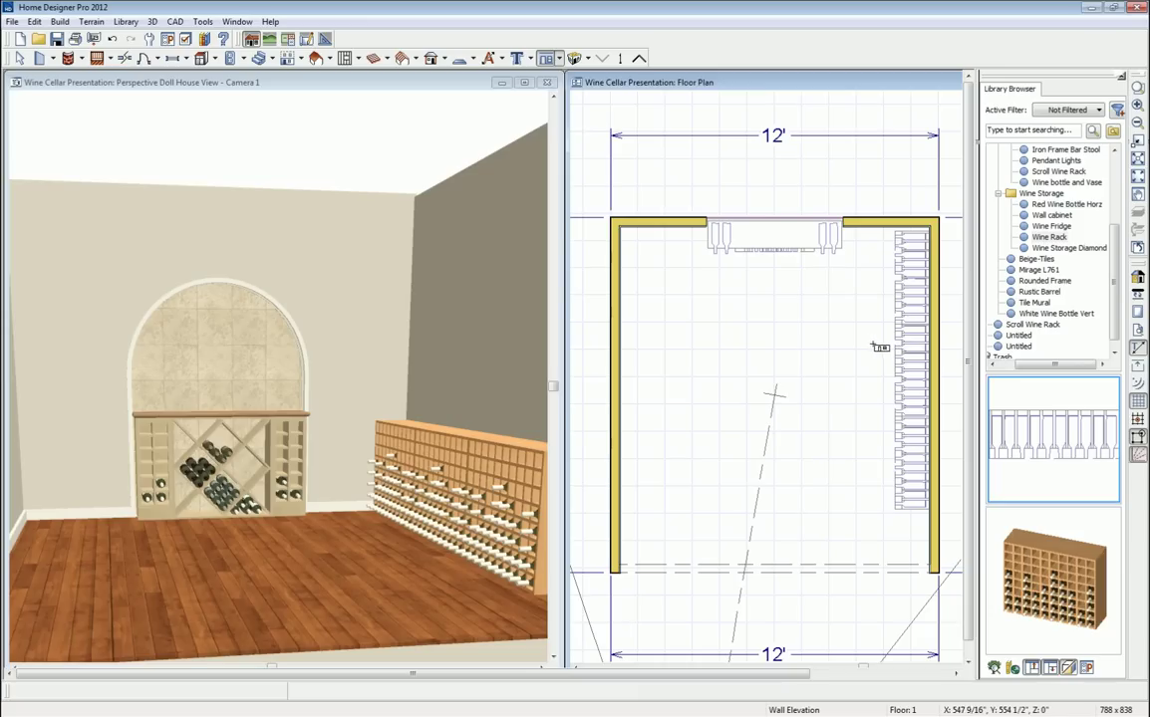
pyautogui.moveTo(874, 340); pyautogui.dragTo(911, 341)
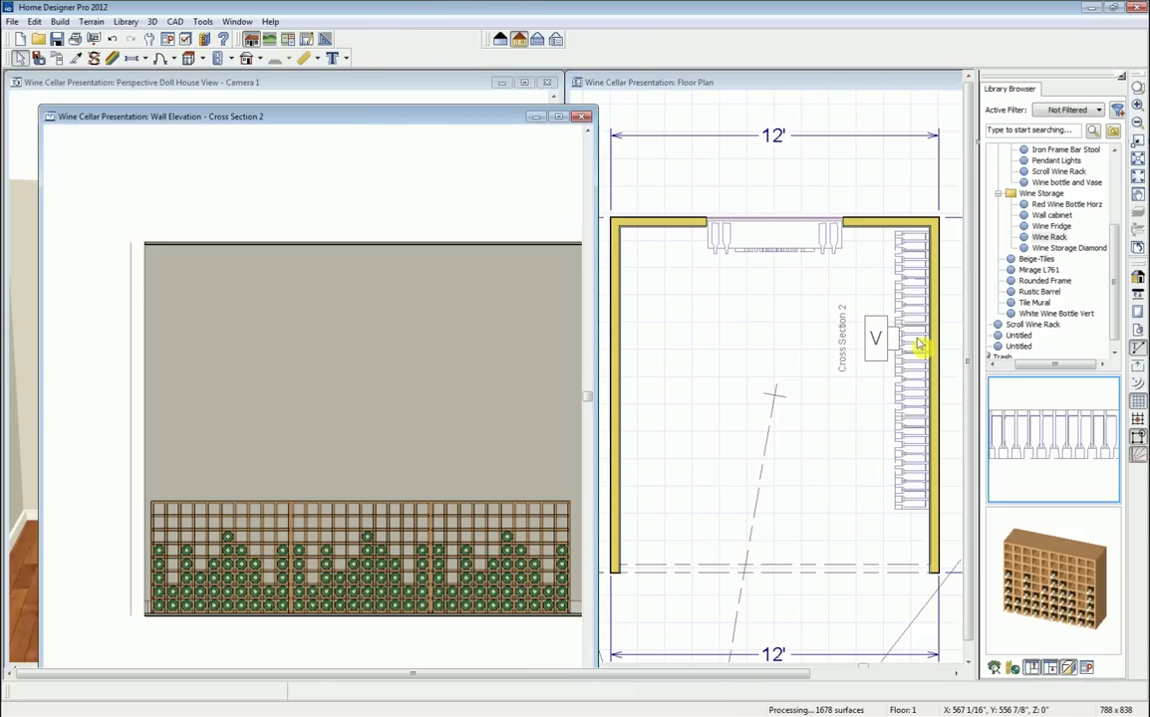
pyautogui.moveTo(448, 122); pyautogui.dragTo(735, 110)
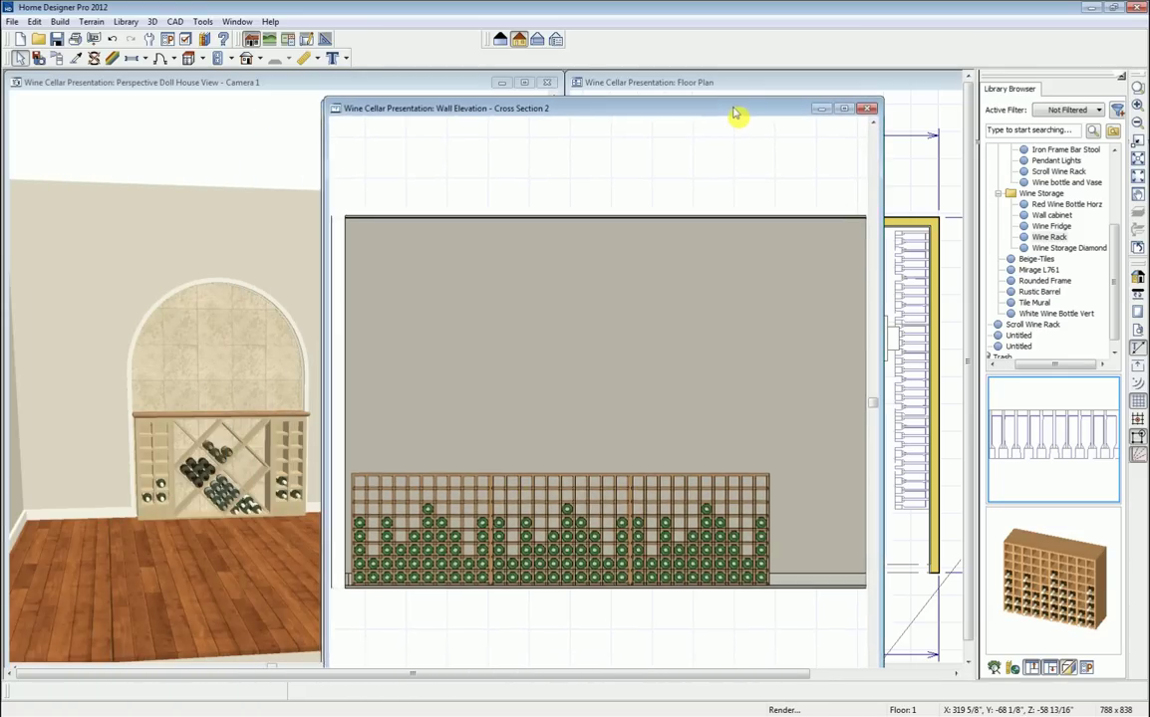
# Copy the leftmost wine rack in place and move the copy straight up, about 1'-6" above the lower racks.
pyautogui.click(425, 543)
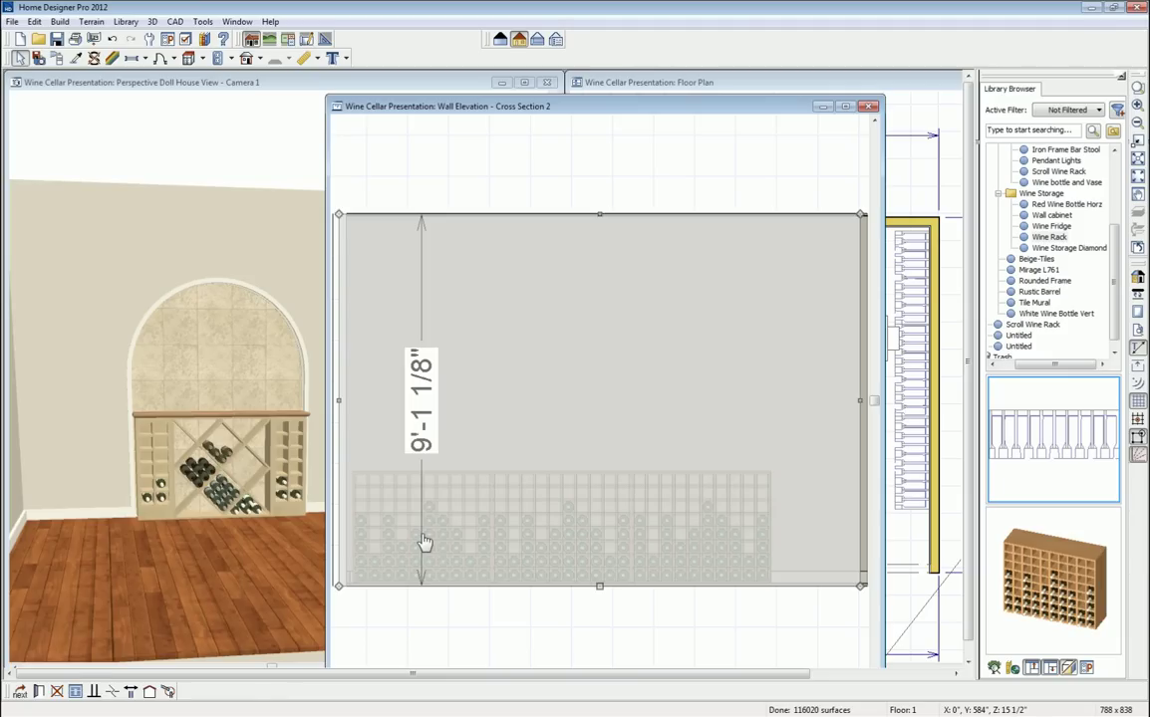
pyautogui.click(425, 542)
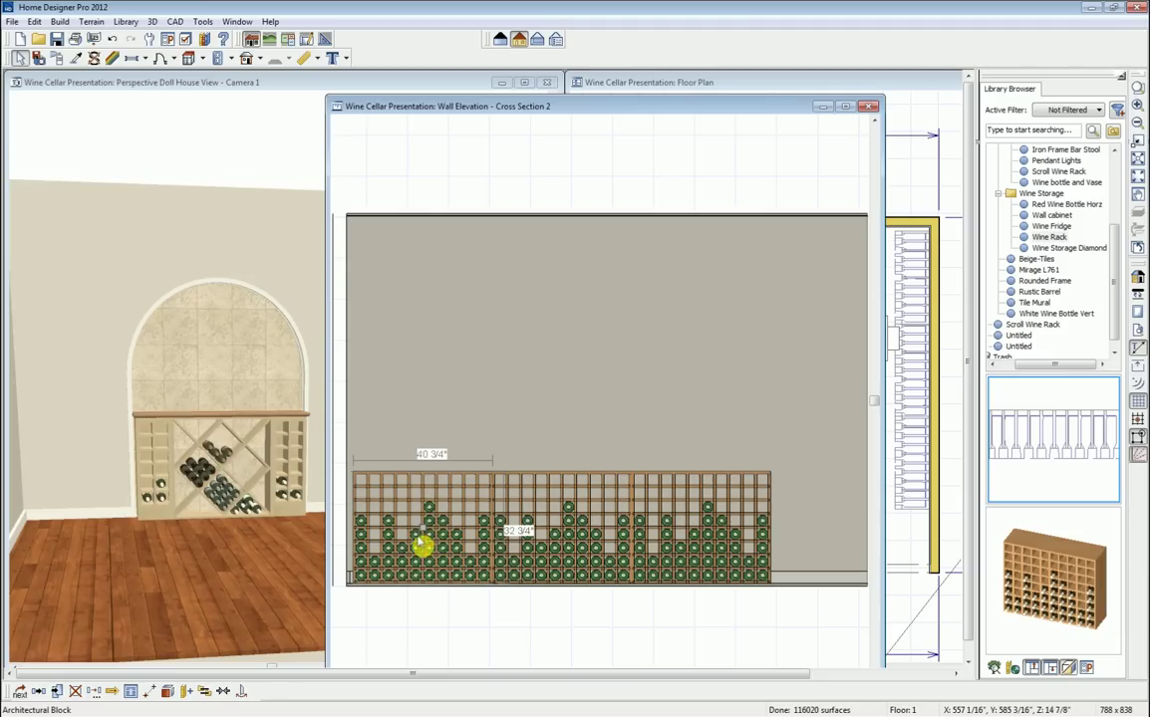
pyautogui.click(56, 697)
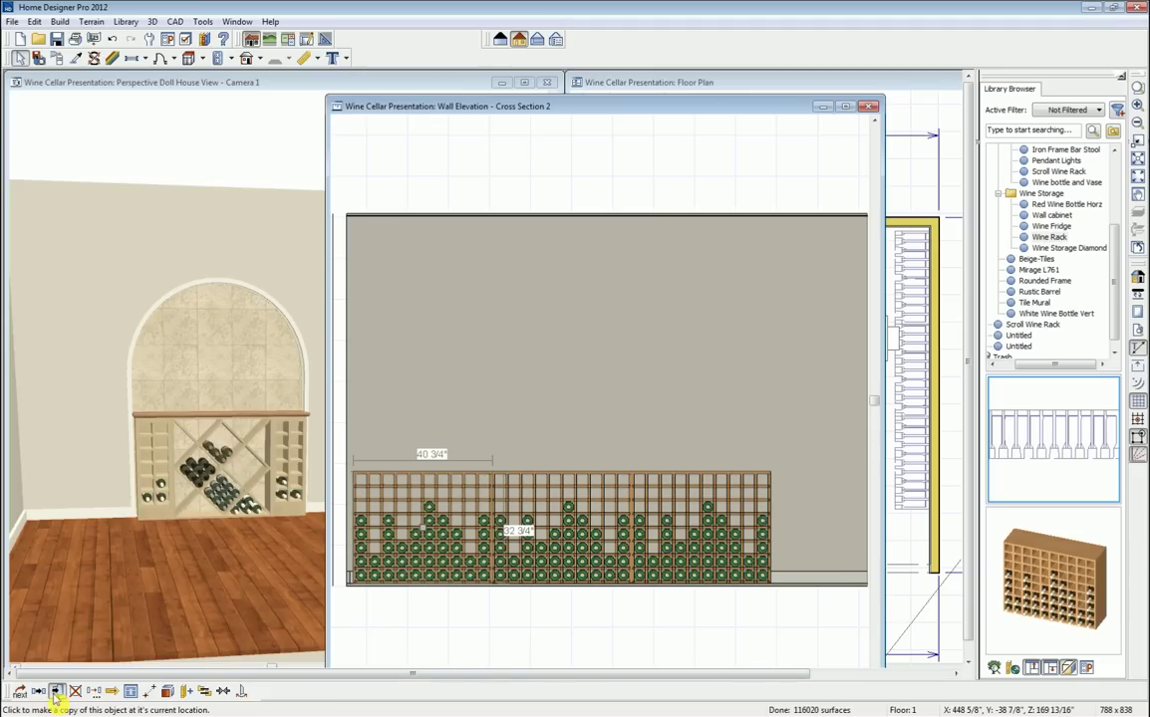
pyautogui.moveTo(420, 529); pyautogui.dragTo(422, 352)
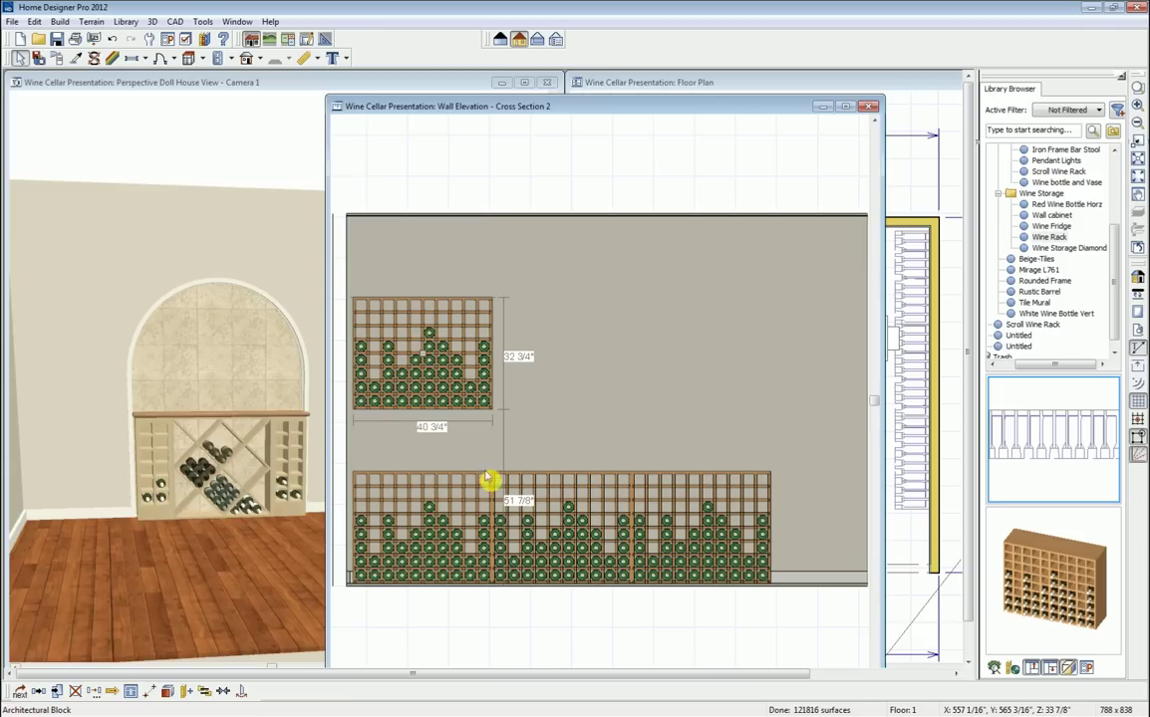
# Add an End to End Dimension between the bottom of the raised rack and the top of the rack below it.
pyautogui.click(305, 60)
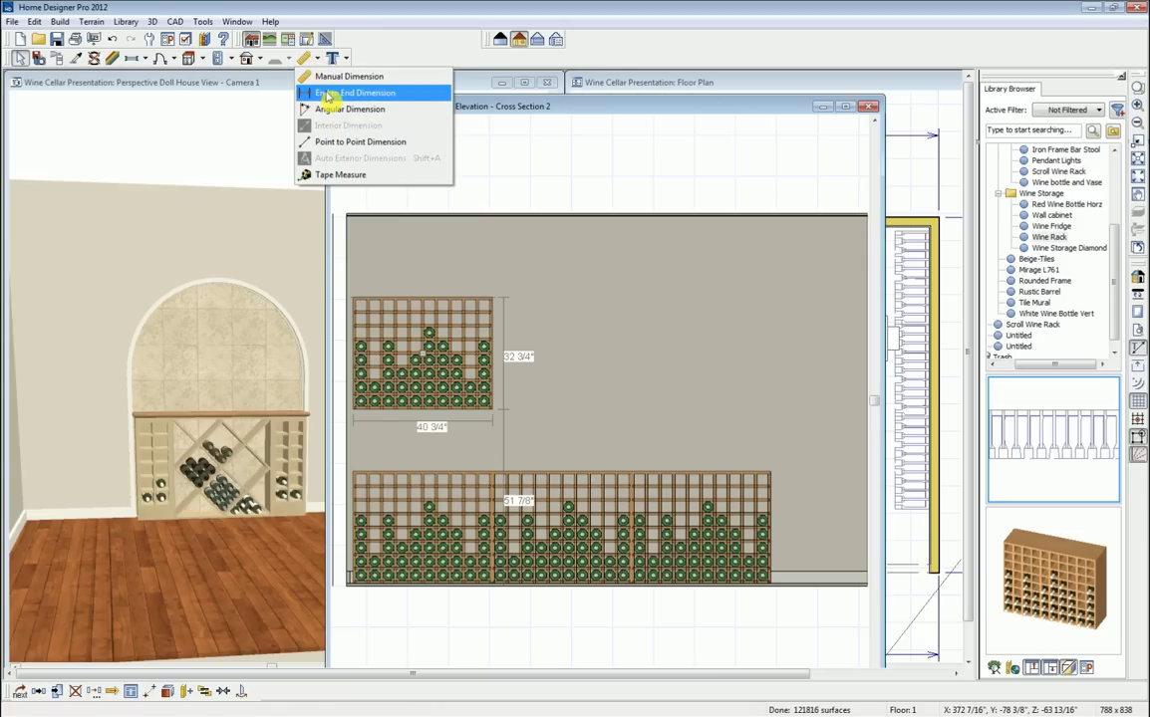
pyautogui.click(327, 94)
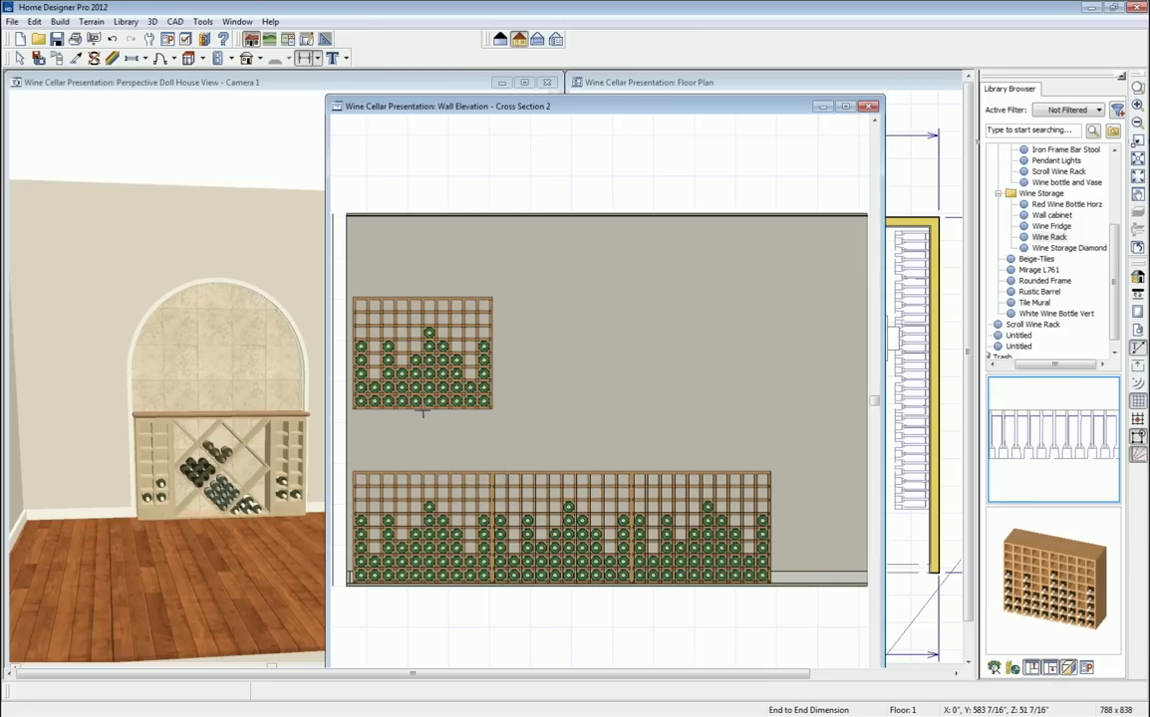
pyautogui.moveTo(446, 412); pyautogui.dragTo(445, 469)
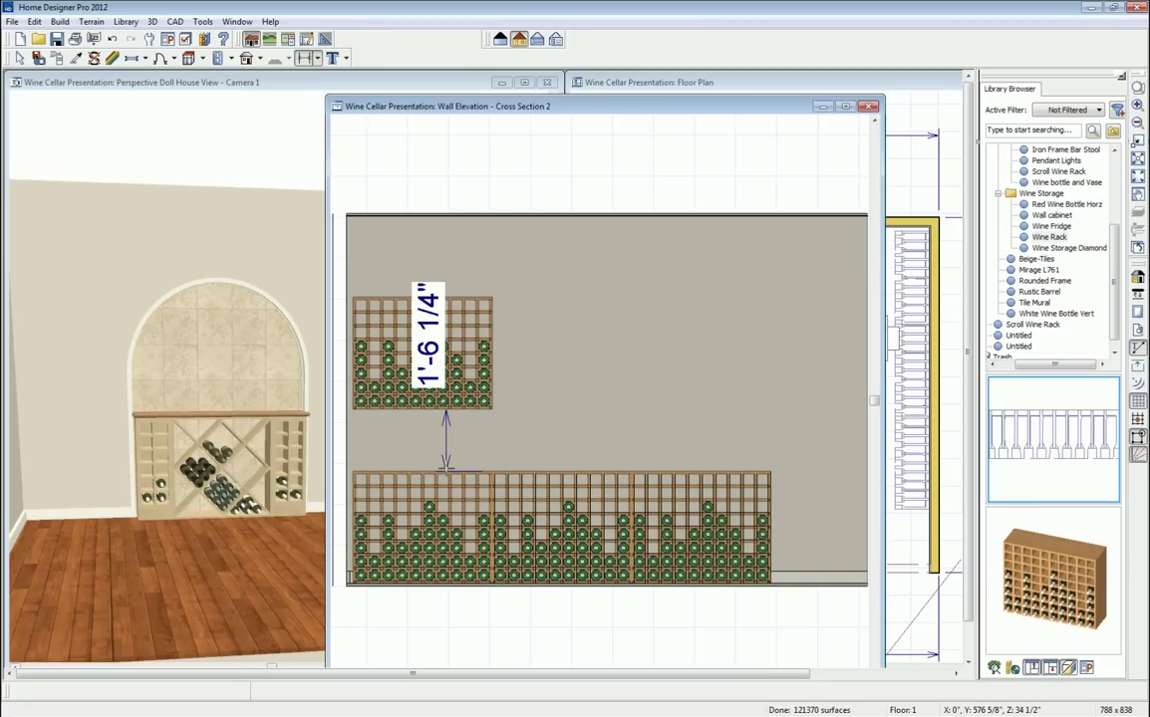
pyautogui.press('space')
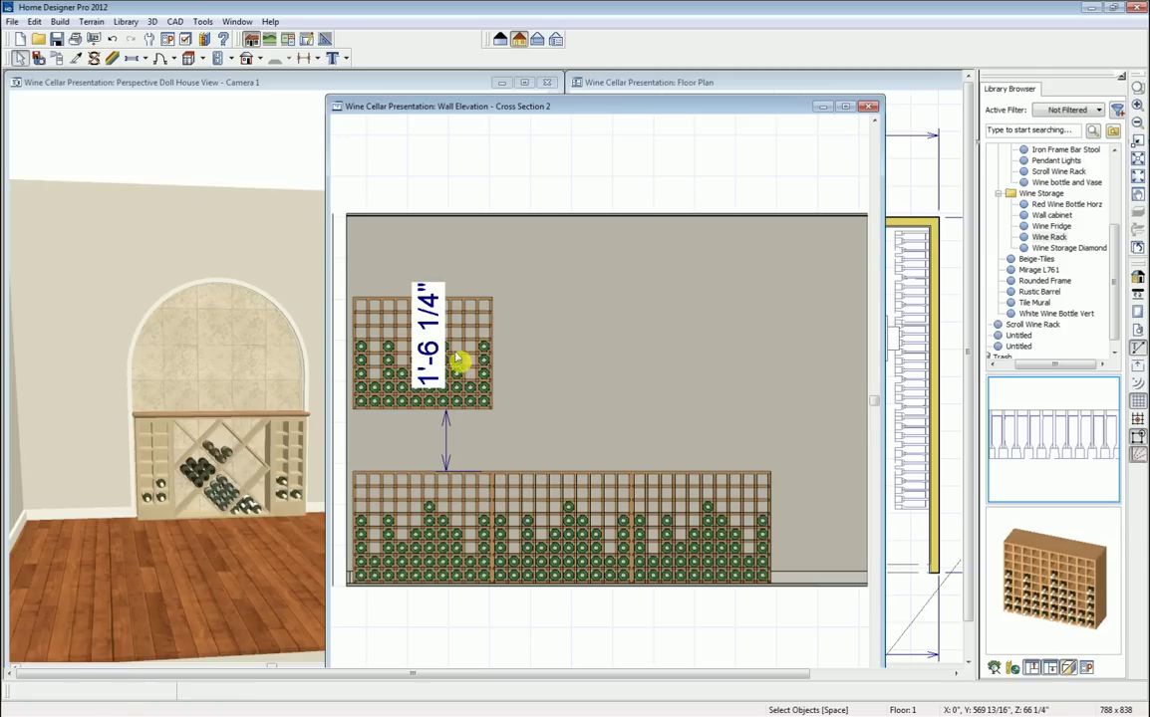
# Set the vertical gap between the raised wine rack and the rack below it to 12 inches.
pyautogui.click(402, 385)
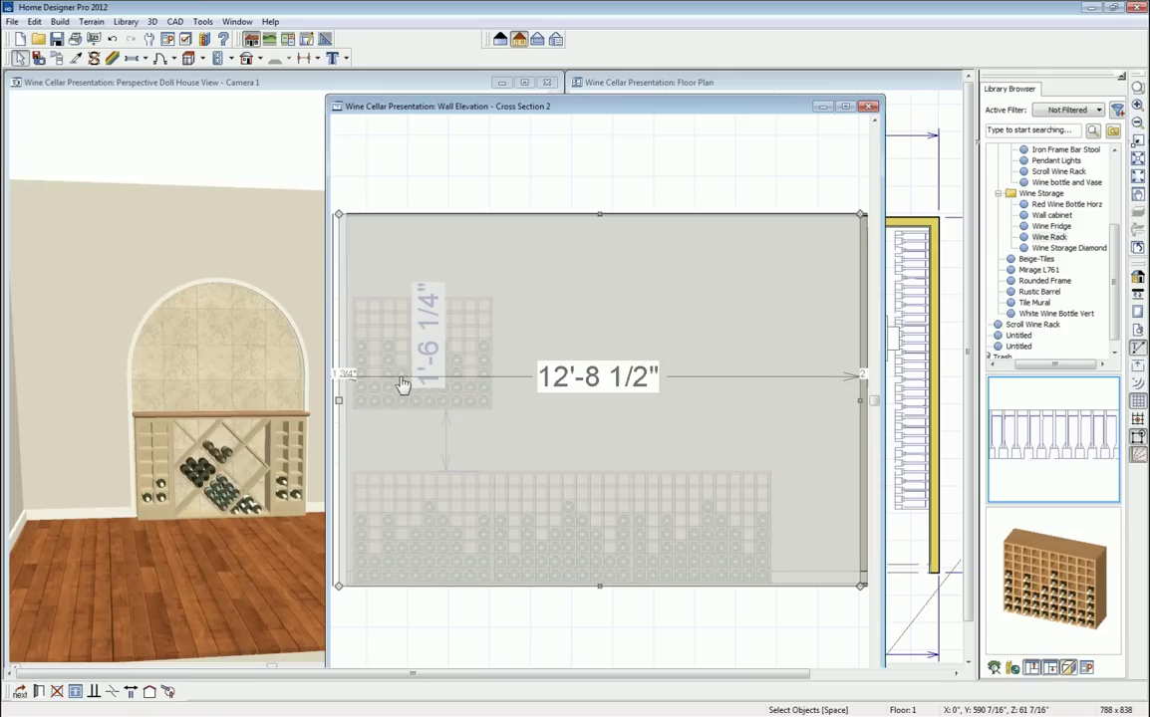
pyautogui.click(402, 384)
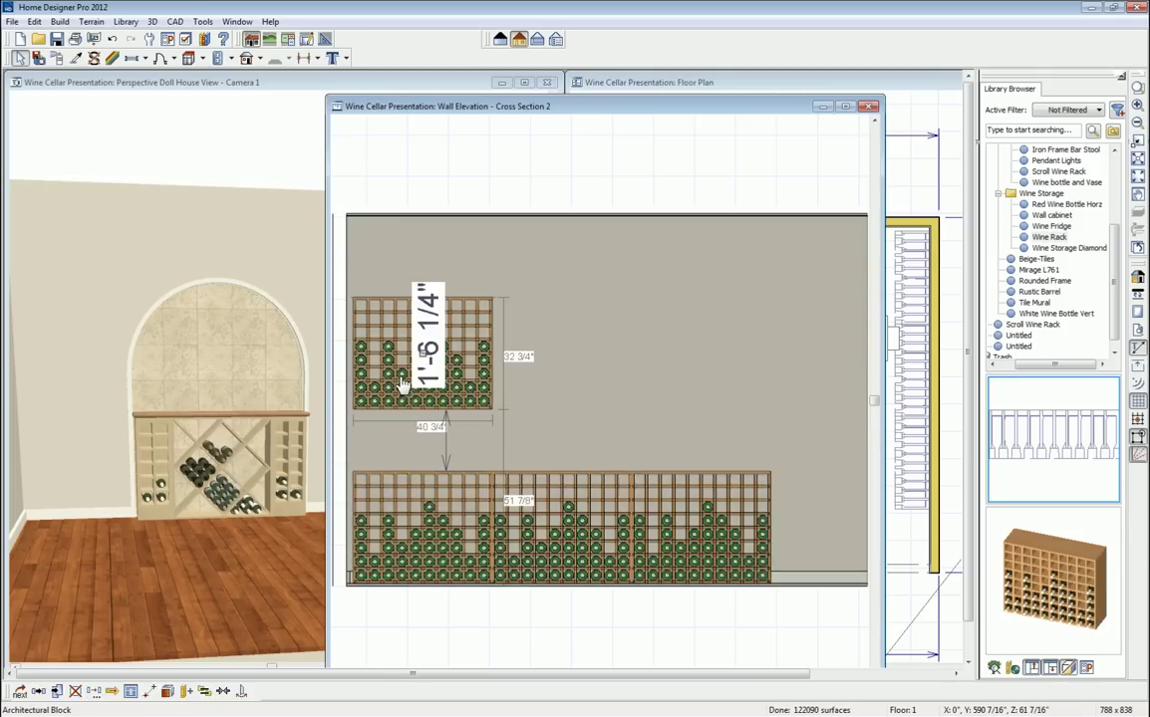
pyautogui.click(447, 453)
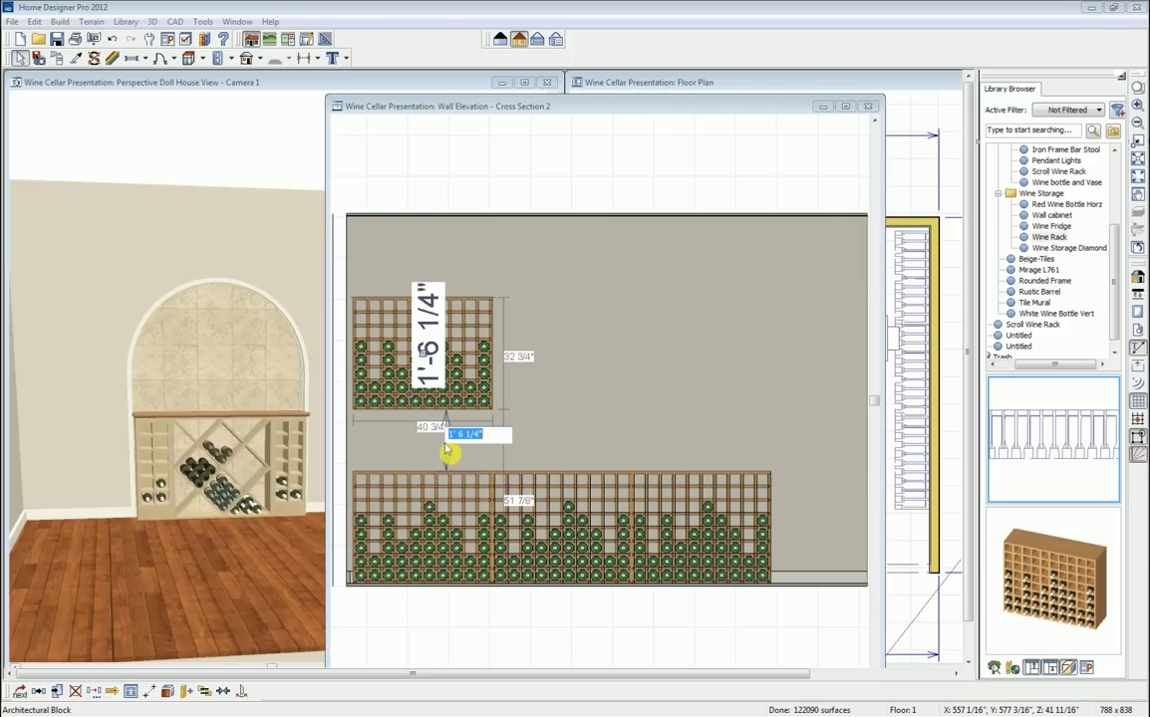
pyautogui.write('12')
pyautogui.press('Return')
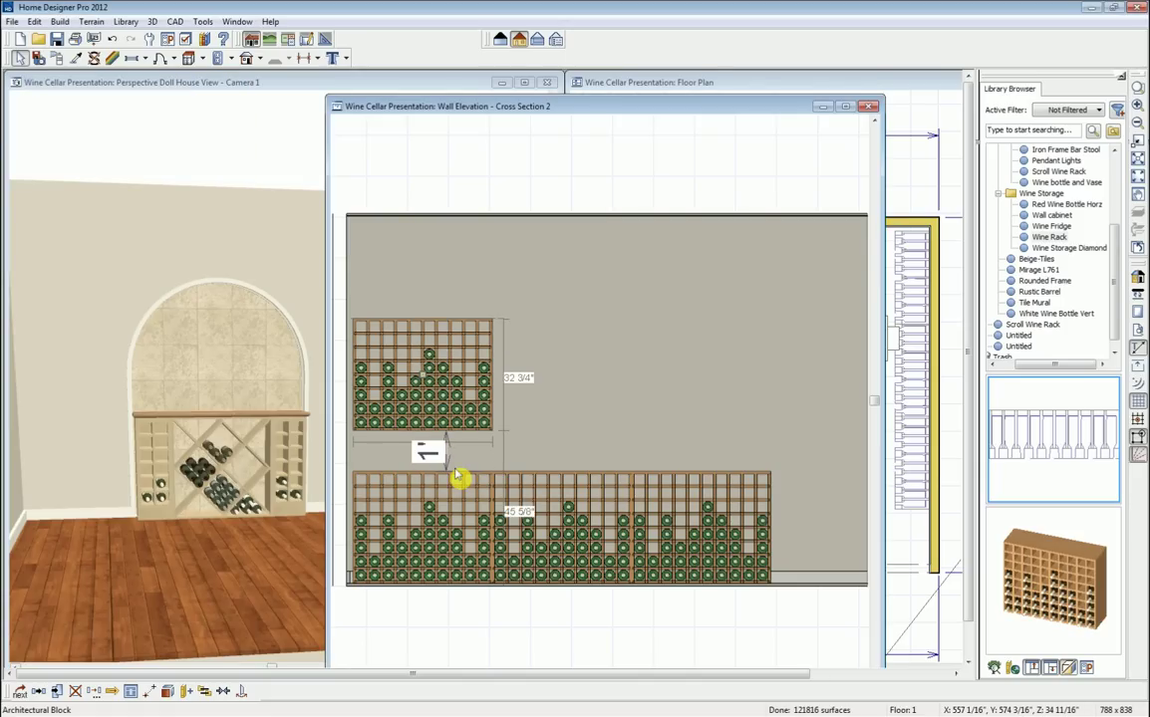
pyautogui.press('Escape')
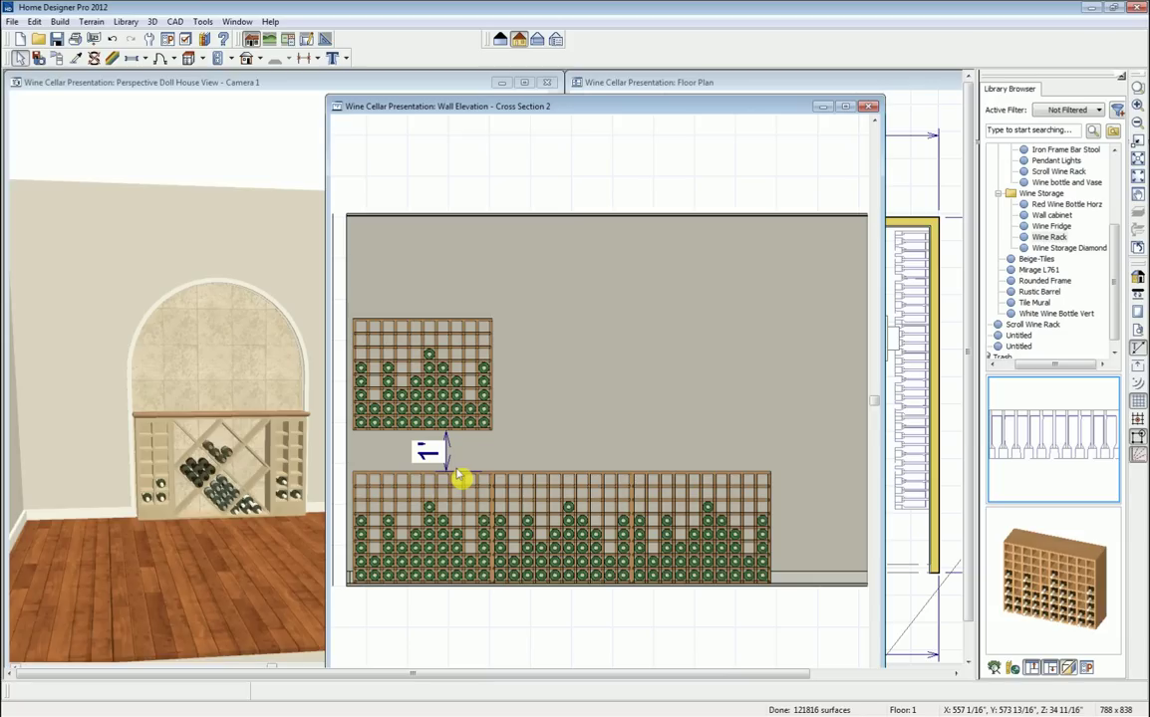
# Copy the raised wine rack in place and move the copy sideways so it butts against the original's right end.
pyautogui.click(435, 385)
pyautogui.press('Escape')
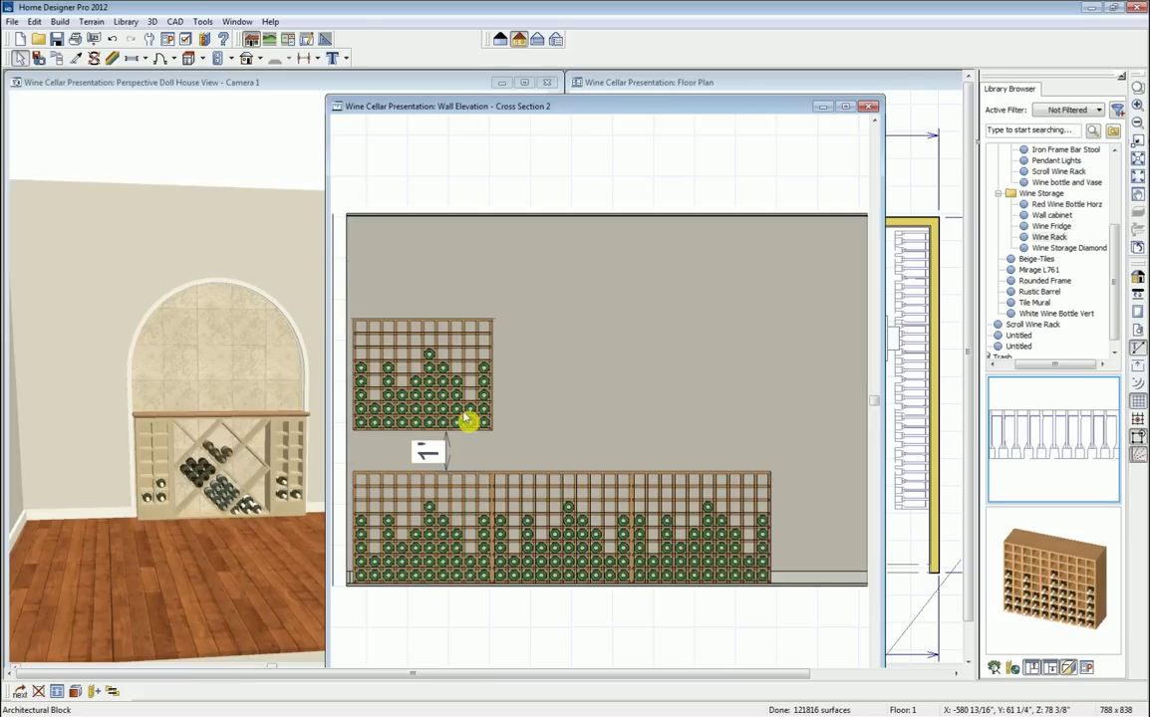
pyautogui.click(455, 415)
pyautogui.click(450, 398)
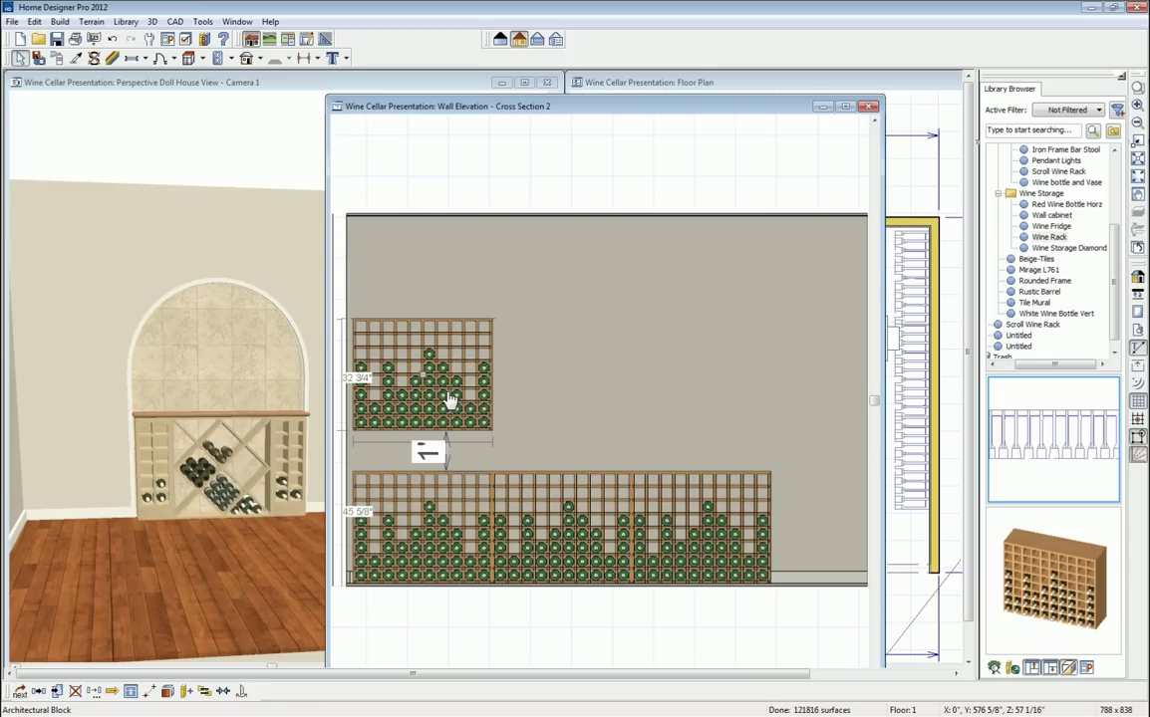
pyautogui.click(57, 692)
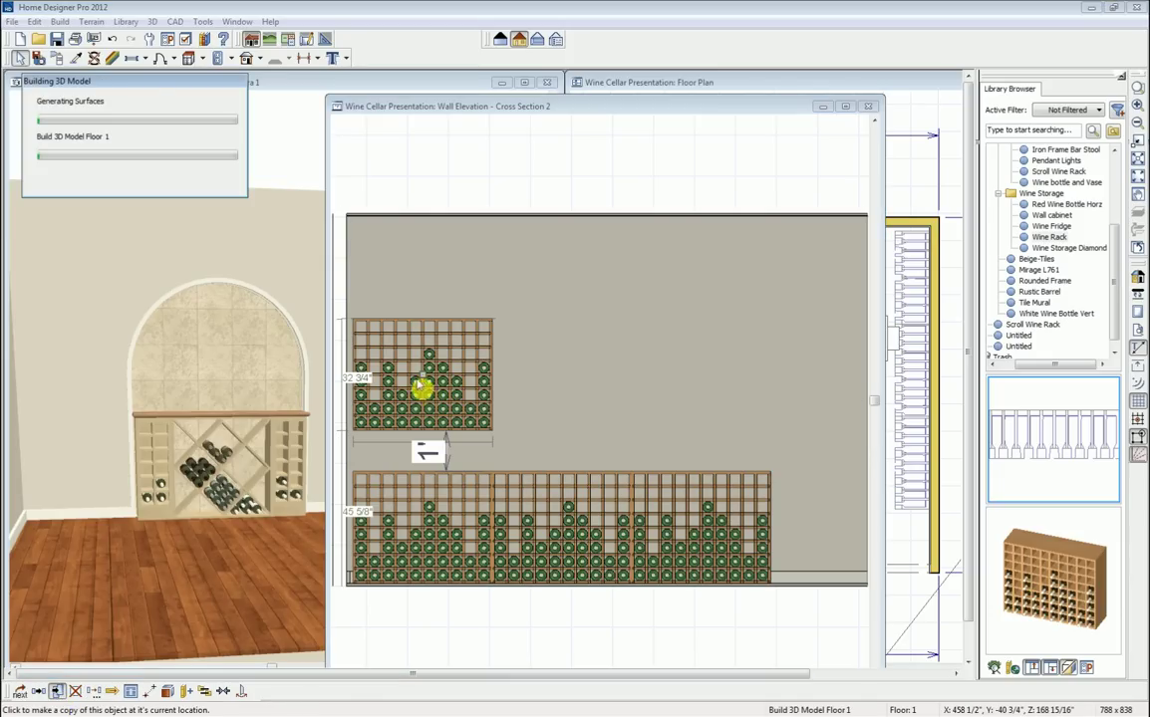
pyautogui.moveTo(428, 376); pyautogui.dragTo(553, 375)
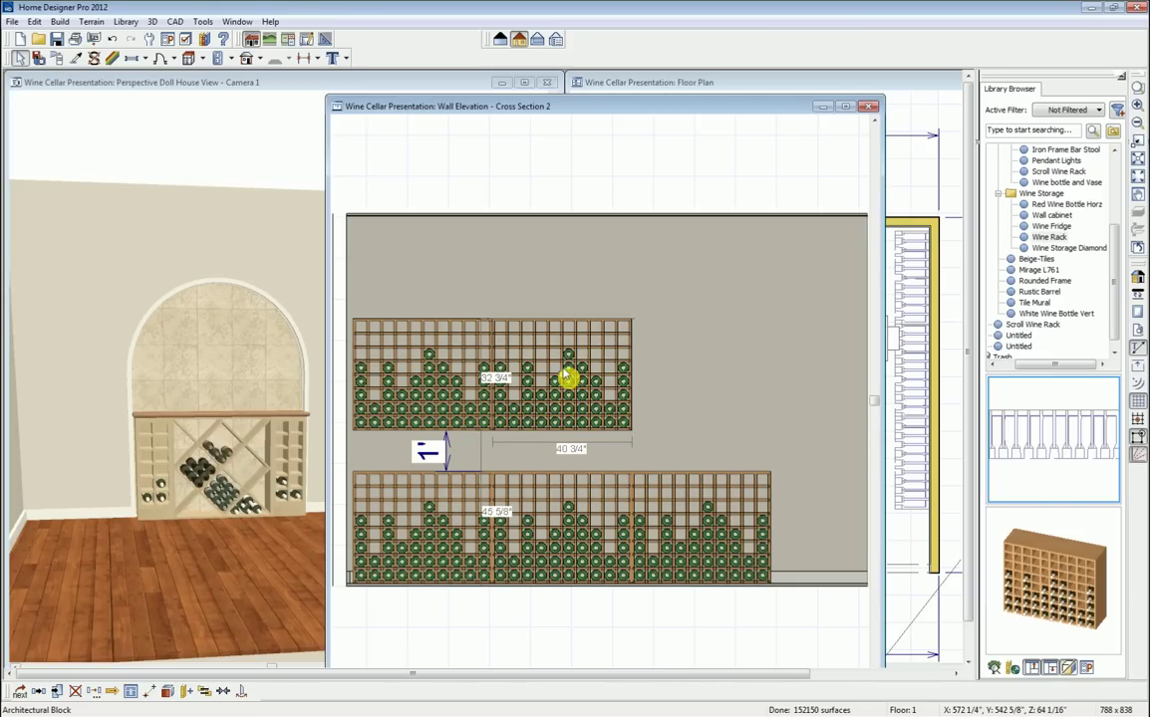
# Copy the second upper rack to its right as the row's third rack, and close the wall elevation without saving it.
pyautogui.click(57, 691)
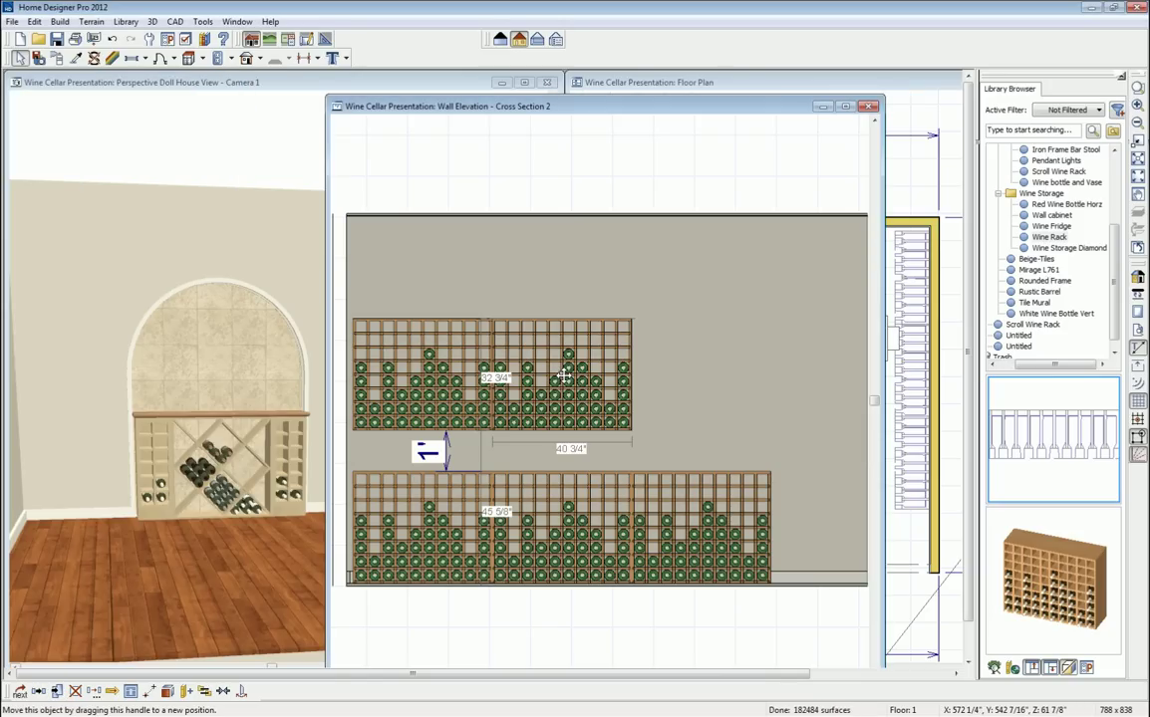
pyautogui.moveTo(560, 374); pyautogui.dragTo(715, 377)
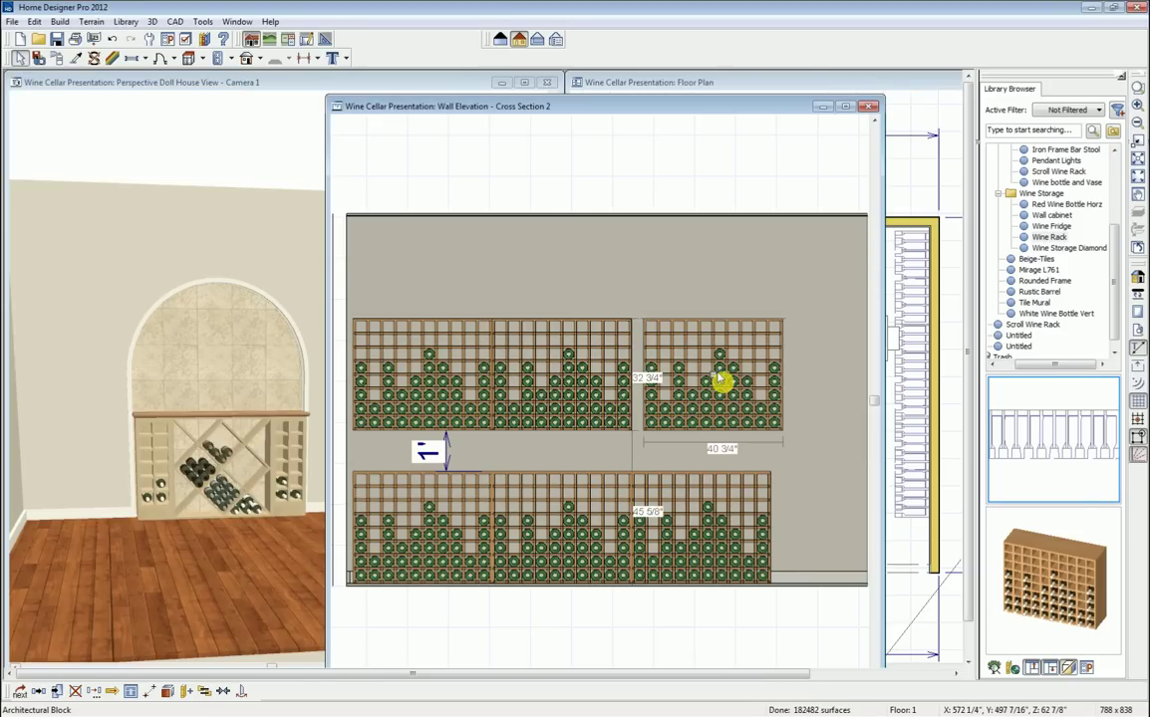
pyautogui.moveTo(714, 376); pyautogui.dragTo(701, 377)
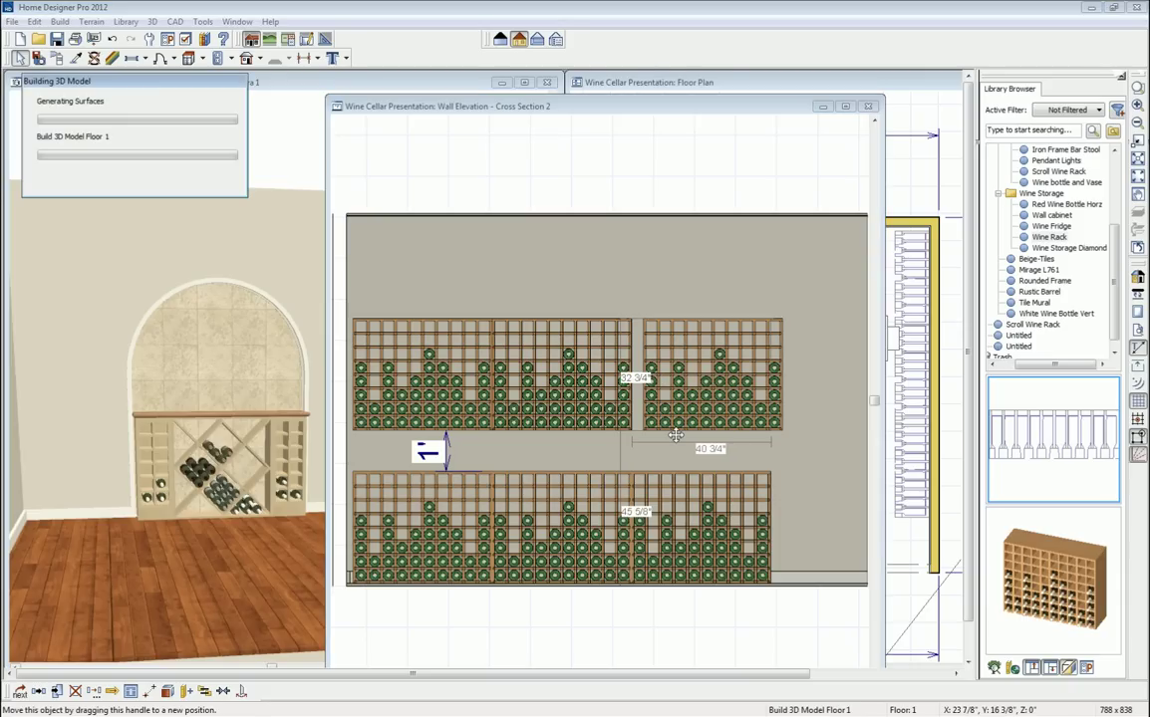
pyautogui.press('Escape')
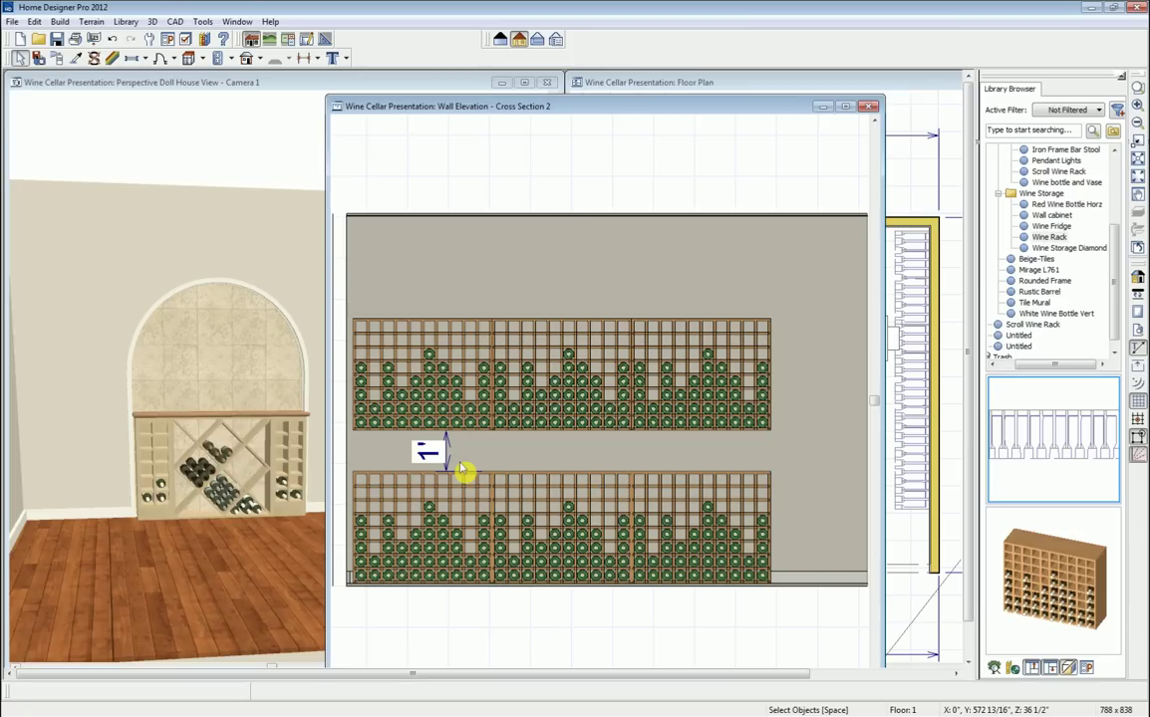
pyautogui.click(868, 107)
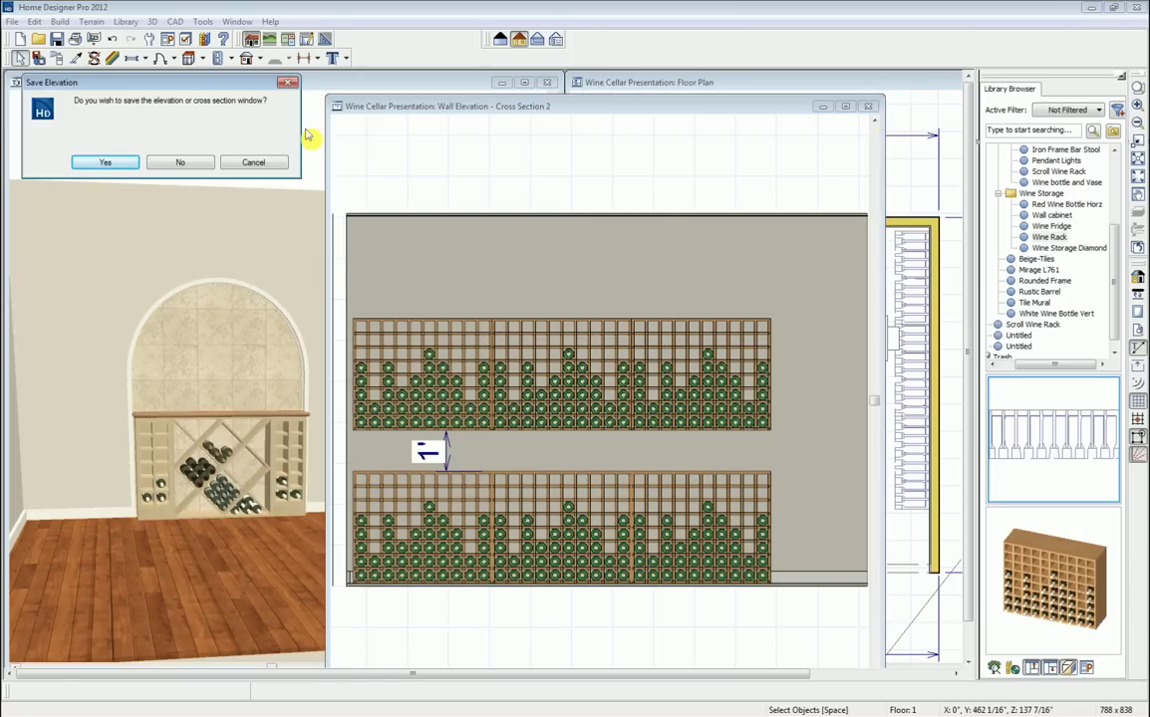
pyautogui.click(180, 165)
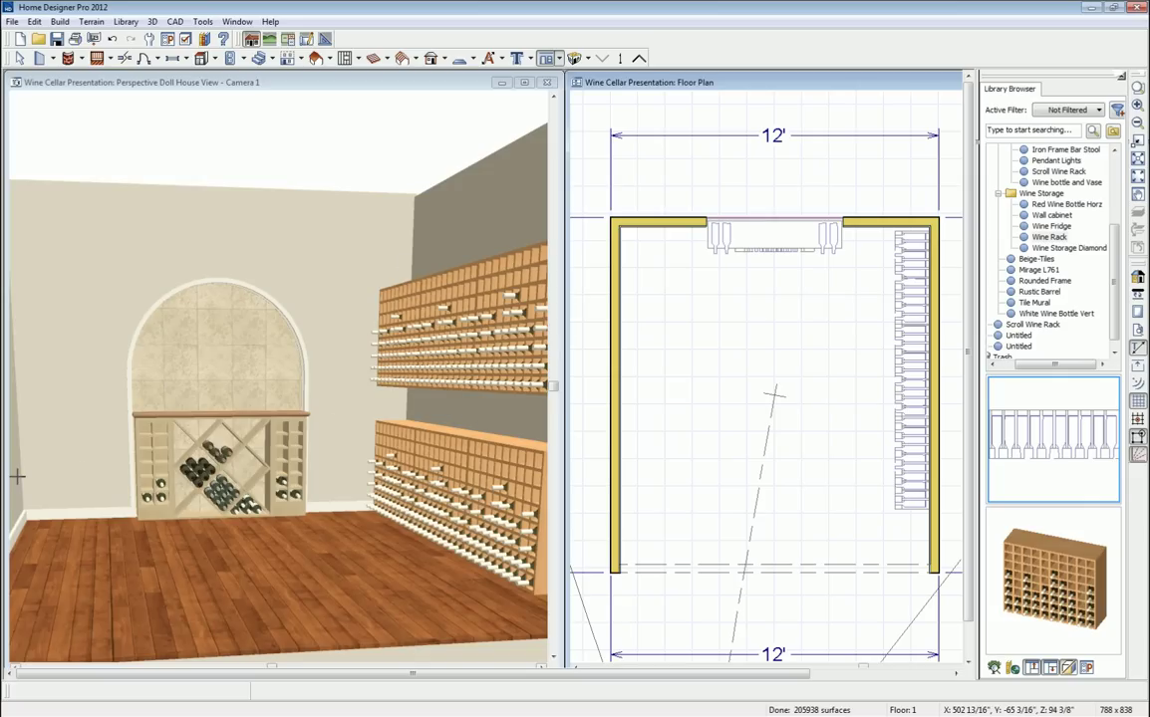
# Select all six wine racks along the right-hand wall in the floor plan and copy-reflect them about the room's center.
pyautogui.press('space')
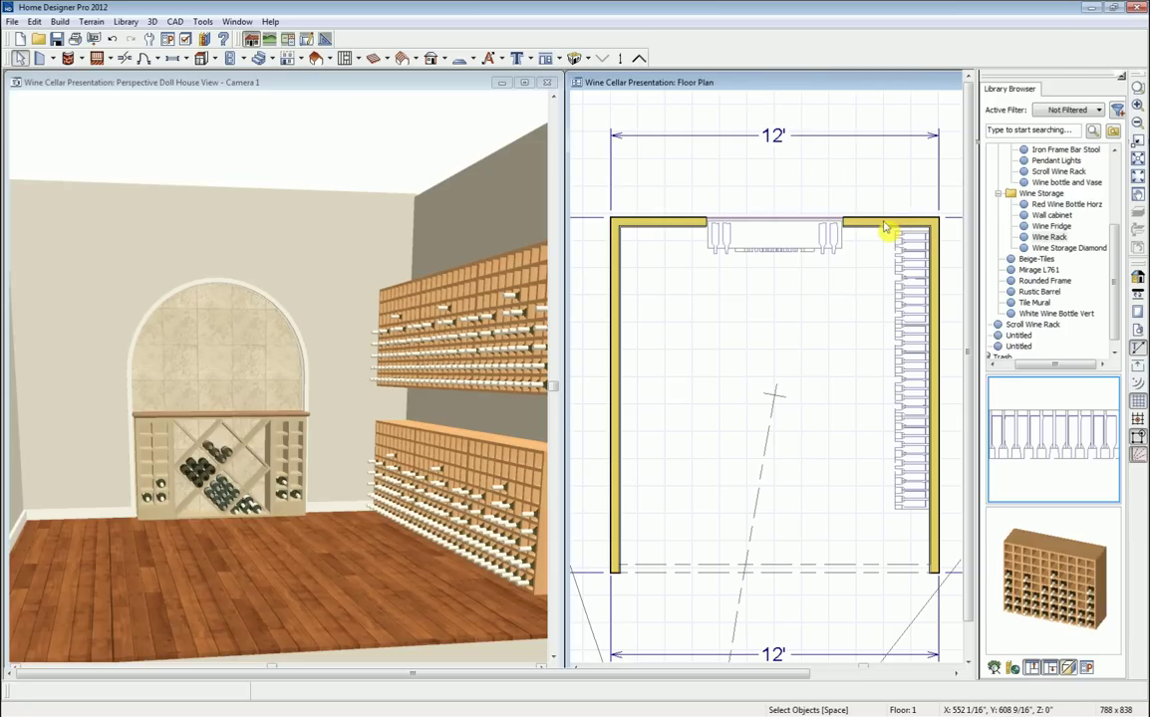
pyautogui.moveTo(880, 228); pyautogui.dragTo(937, 528)
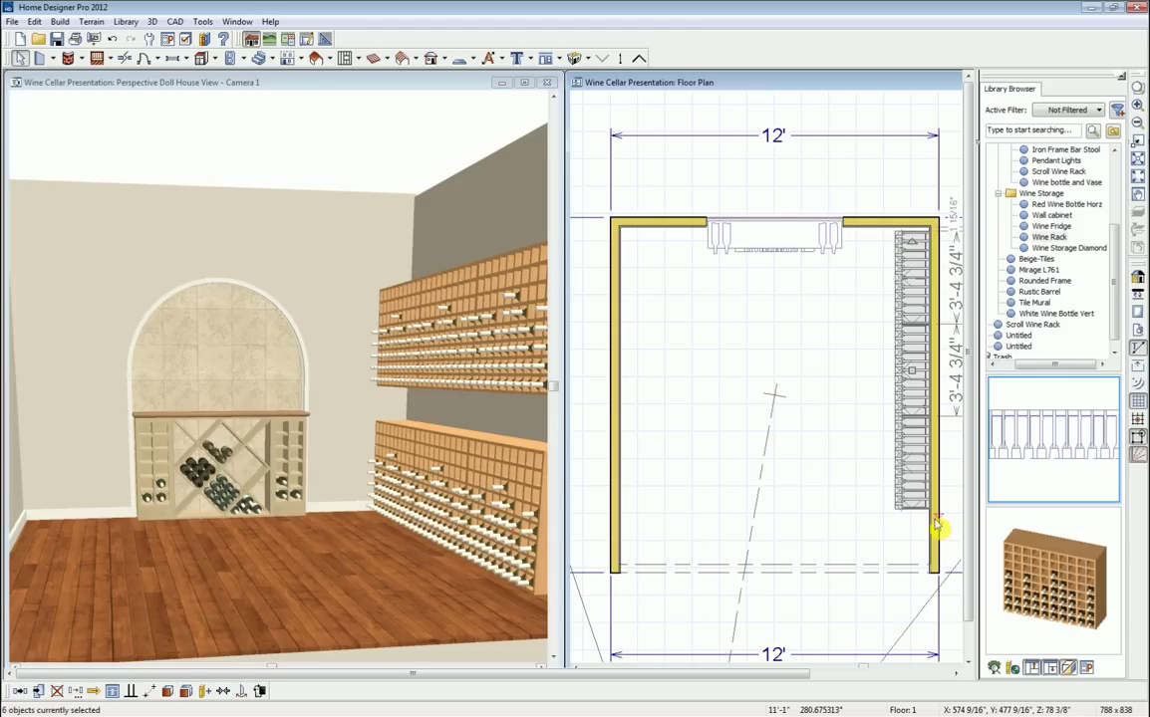
pyautogui.click(21, 691)
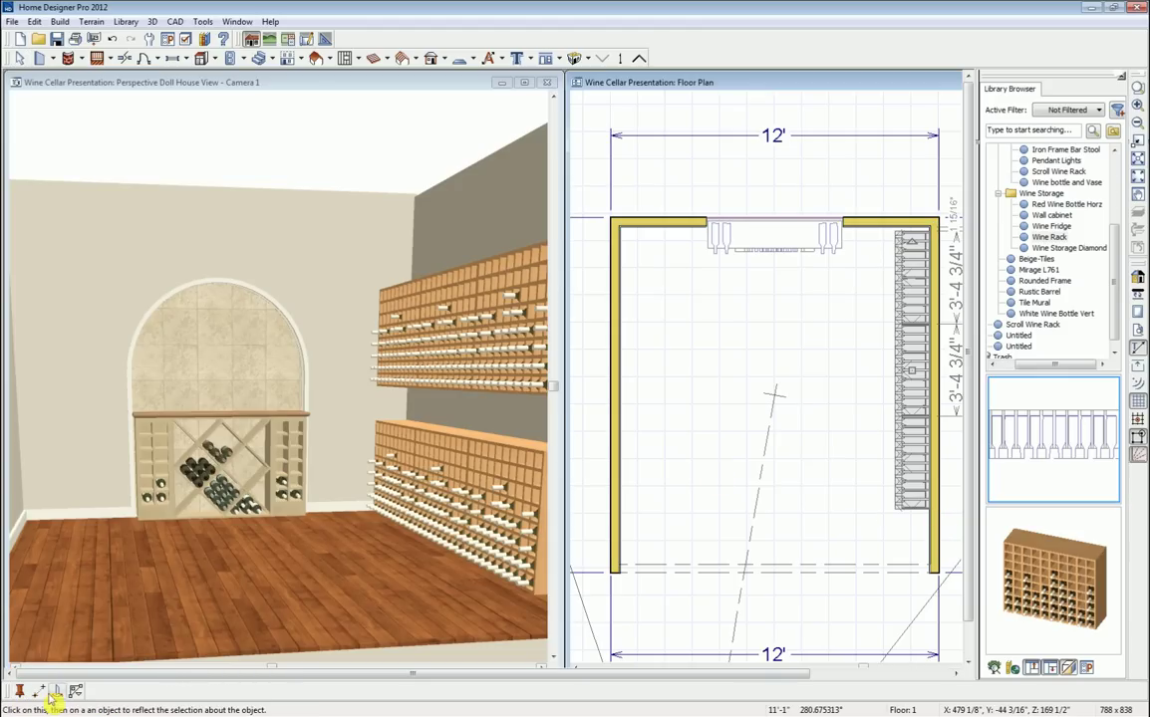
pyautogui.click(56, 692)
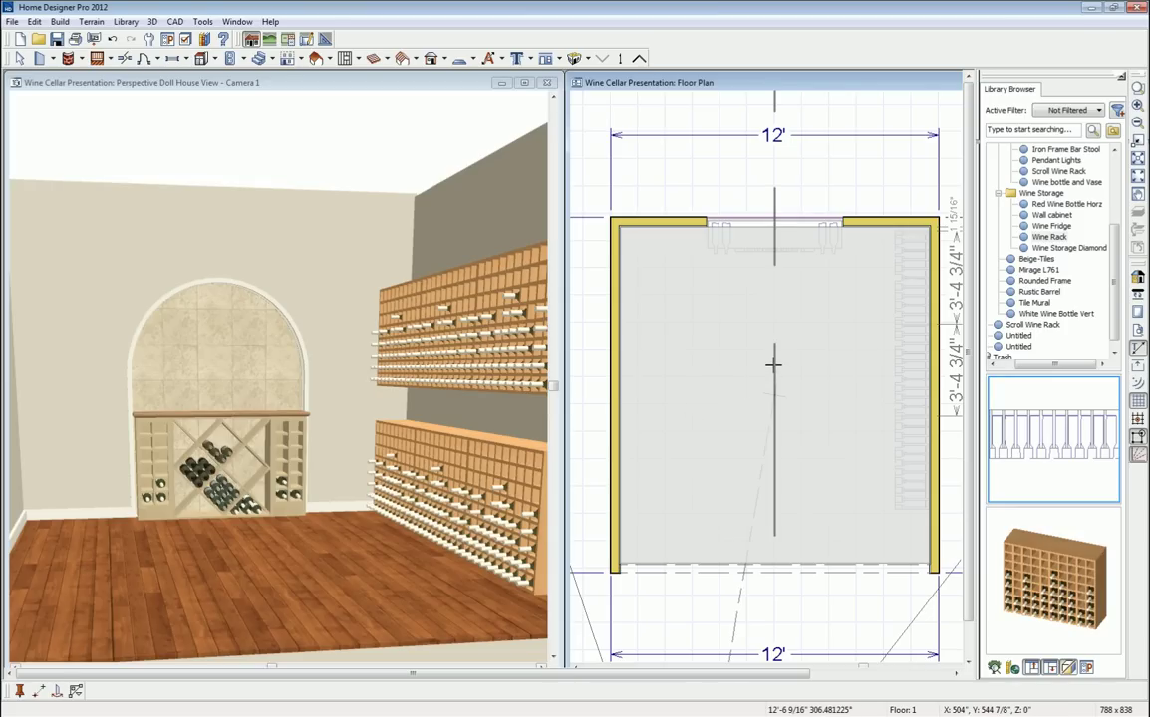
pyautogui.click(762, 369)
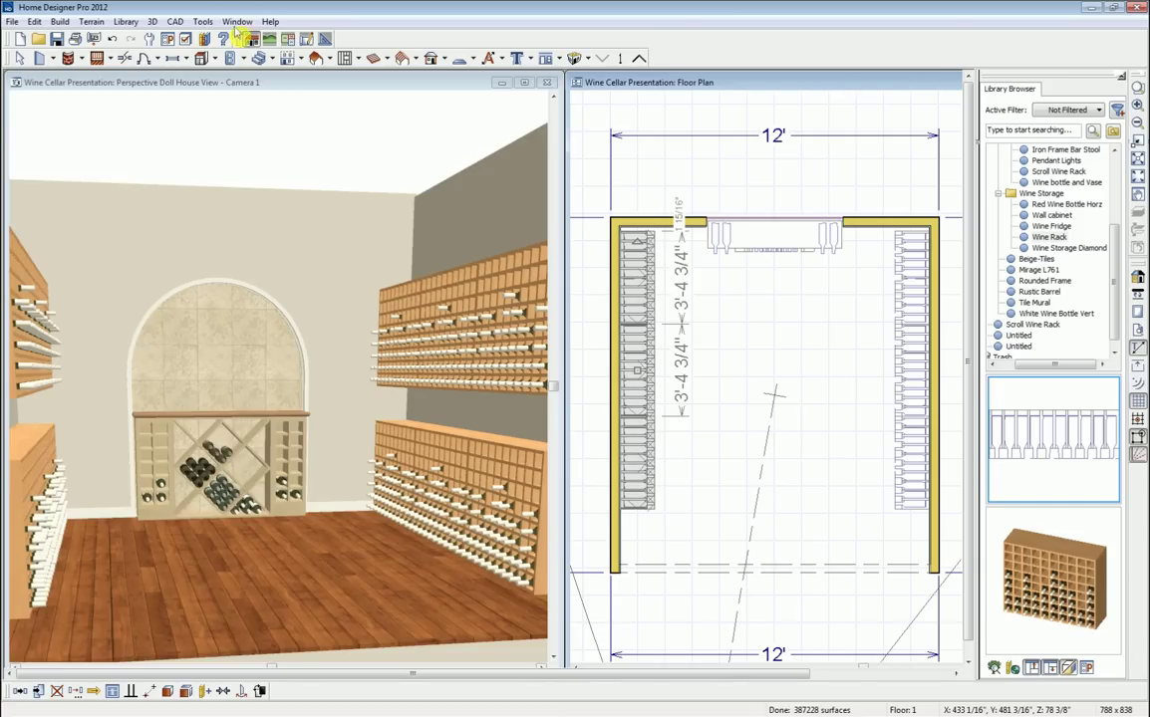
# Delete the middle lower and middle upper wine racks on the left-hand wall in the doll house view.
pyautogui.click(239, 82)
pyautogui.click(42, 58)
pyautogui.moveTo(124, 307); pyautogui.dragTo(180, 380)
pyautogui.moveTo(452, 374); pyautogui.dragTo(103, 386)
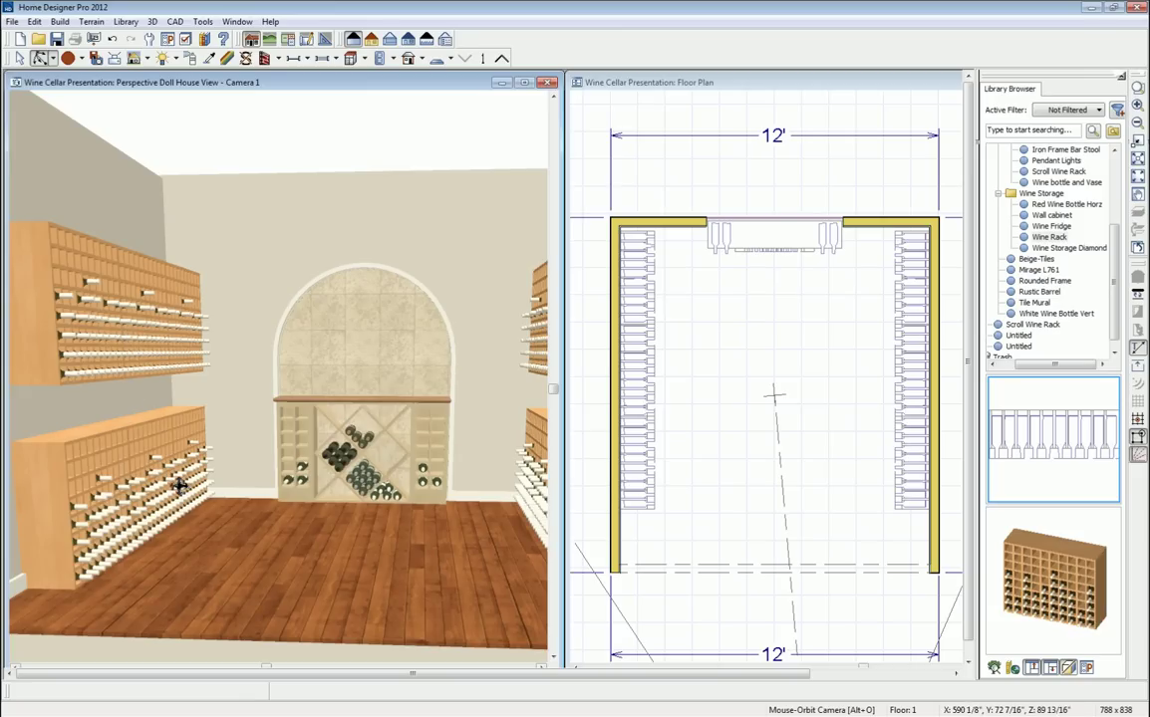
pyautogui.press('space')
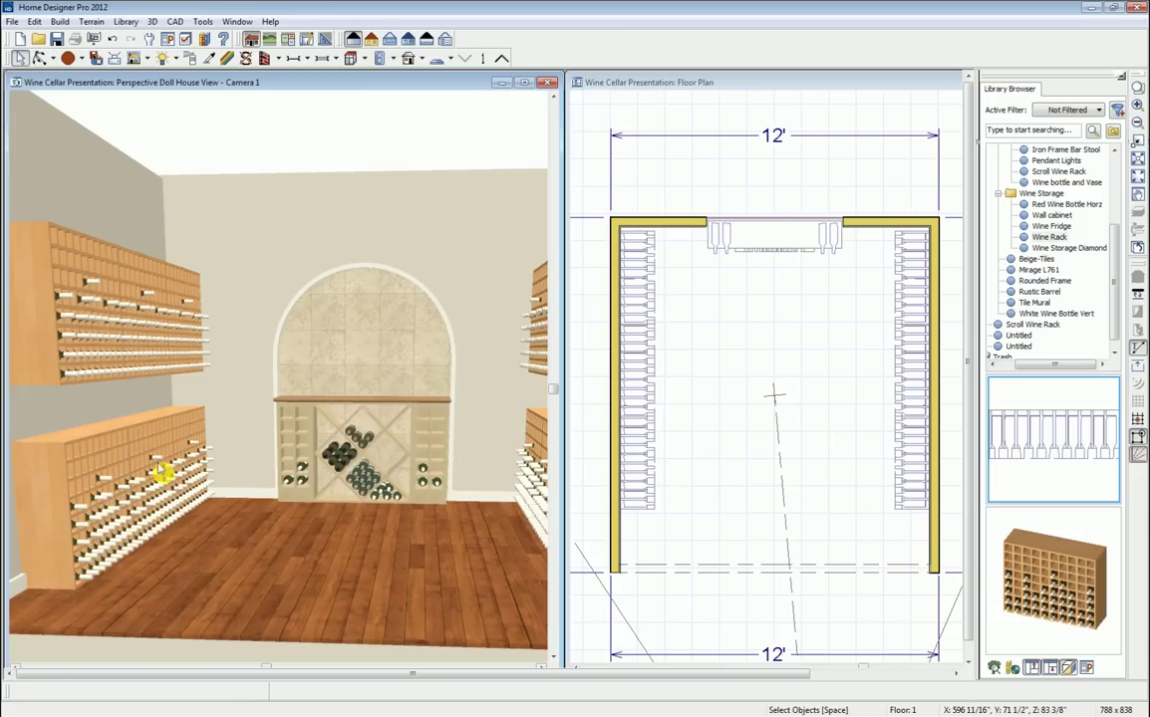
pyautogui.click(158, 464)
pyautogui.press('Delete')
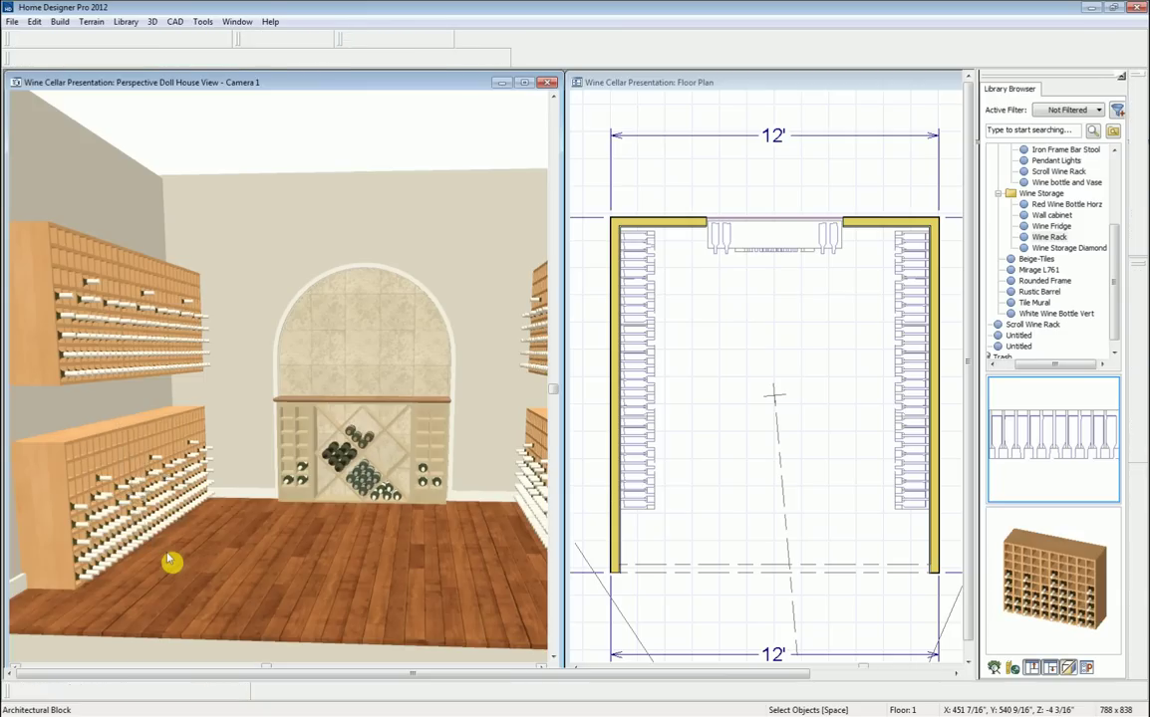
pyautogui.click(149, 326)
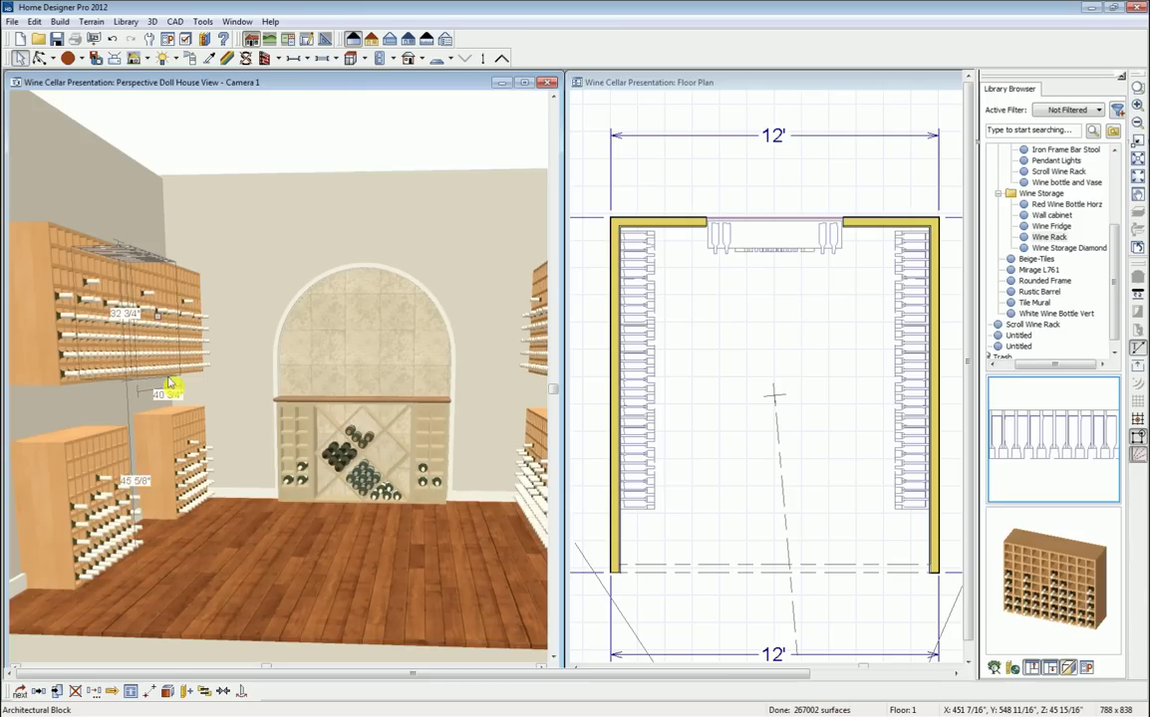
pyautogui.press('Delete')
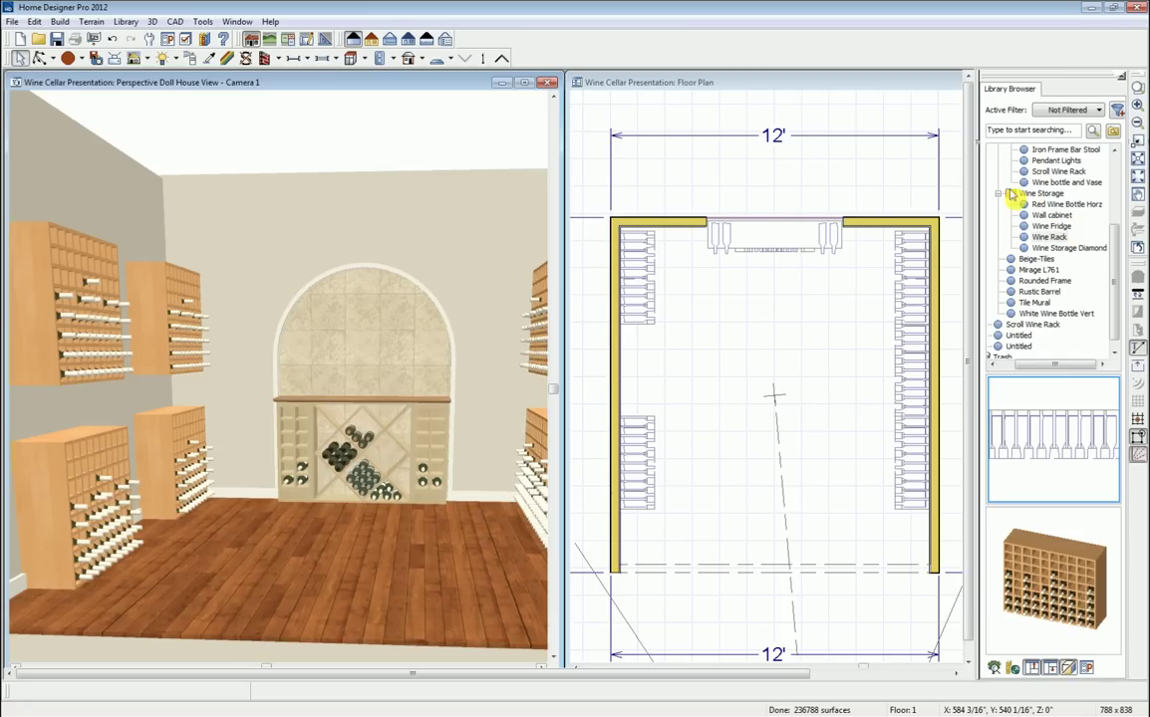
# Place a Wine Fridge from the Wine Storage library folder against the left-hand wall, in the gap between the two racks.
pyautogui.scroll(3, 1002, 196)
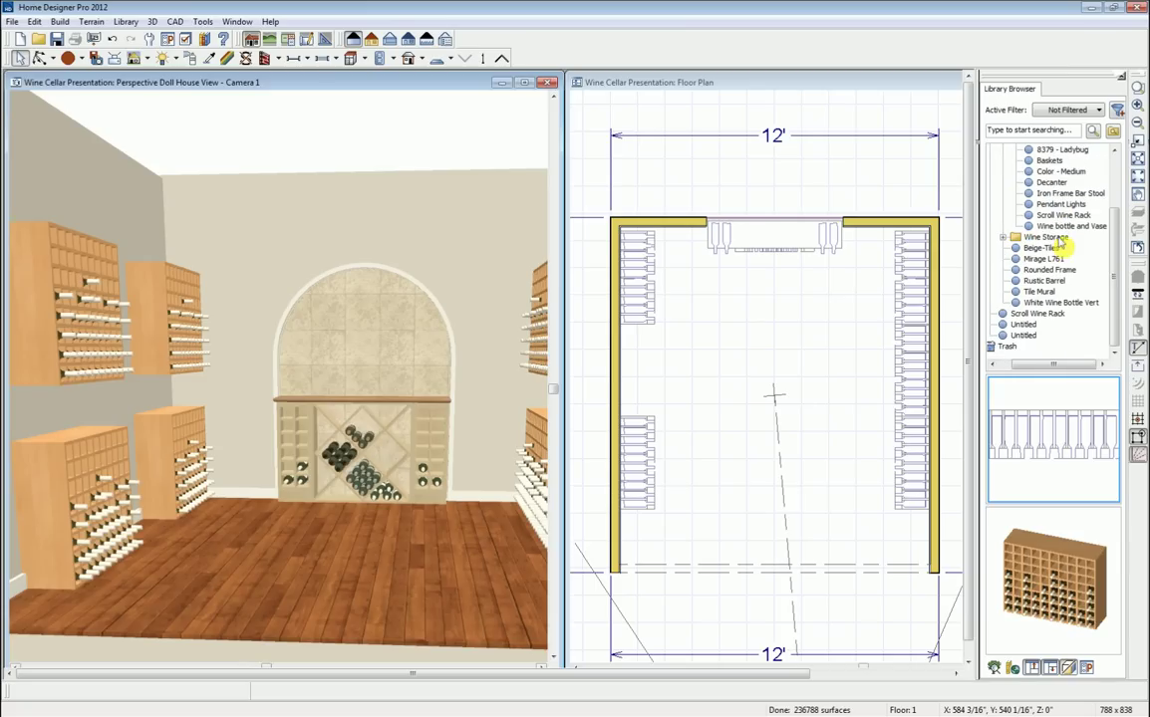
pyautogui.click(1003, 173)
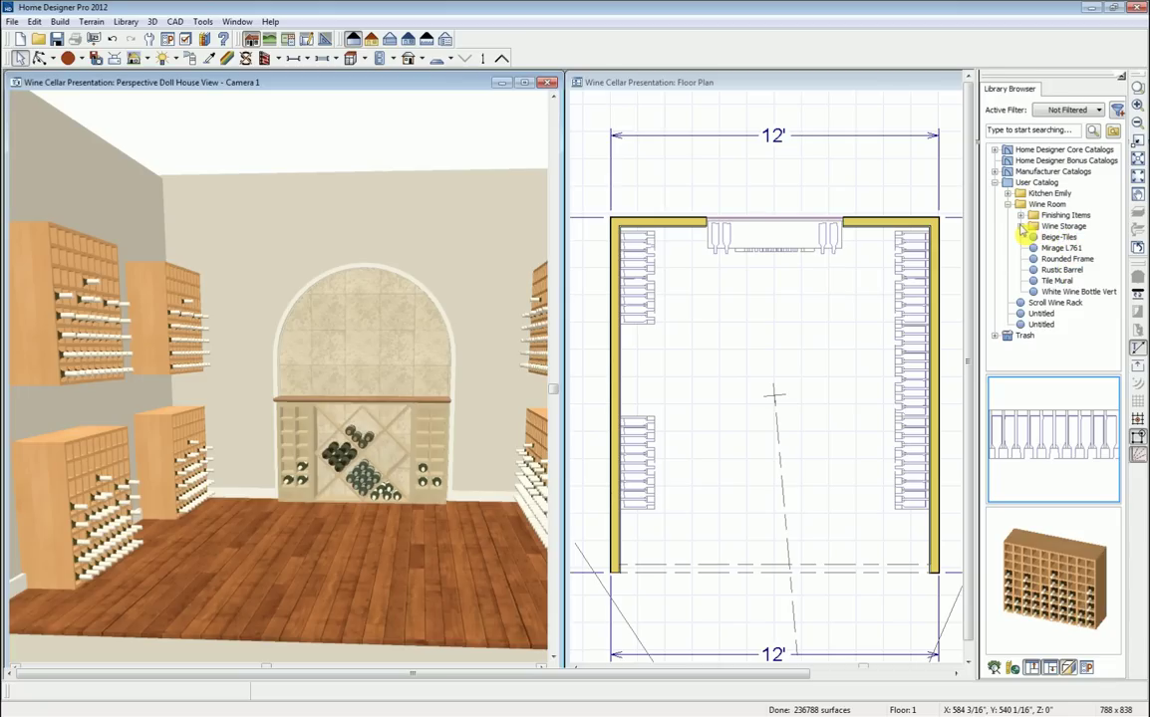
pyautogui.click(1020, 227)
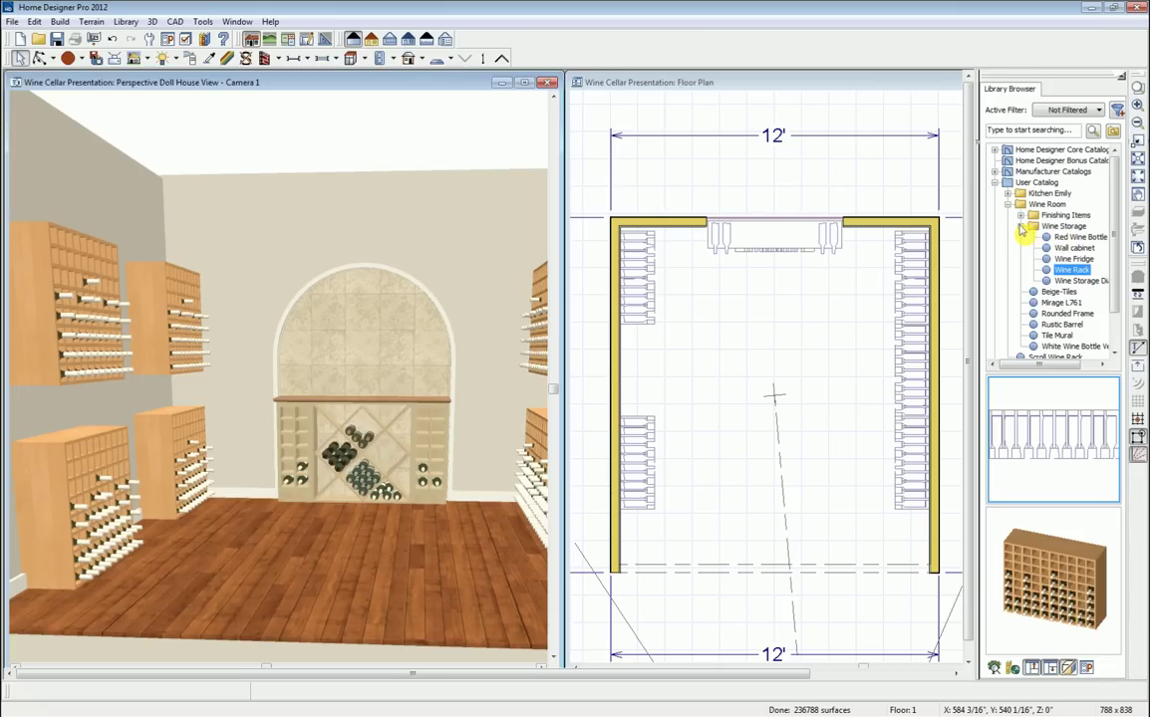
pyautogui.click(1075, 260)
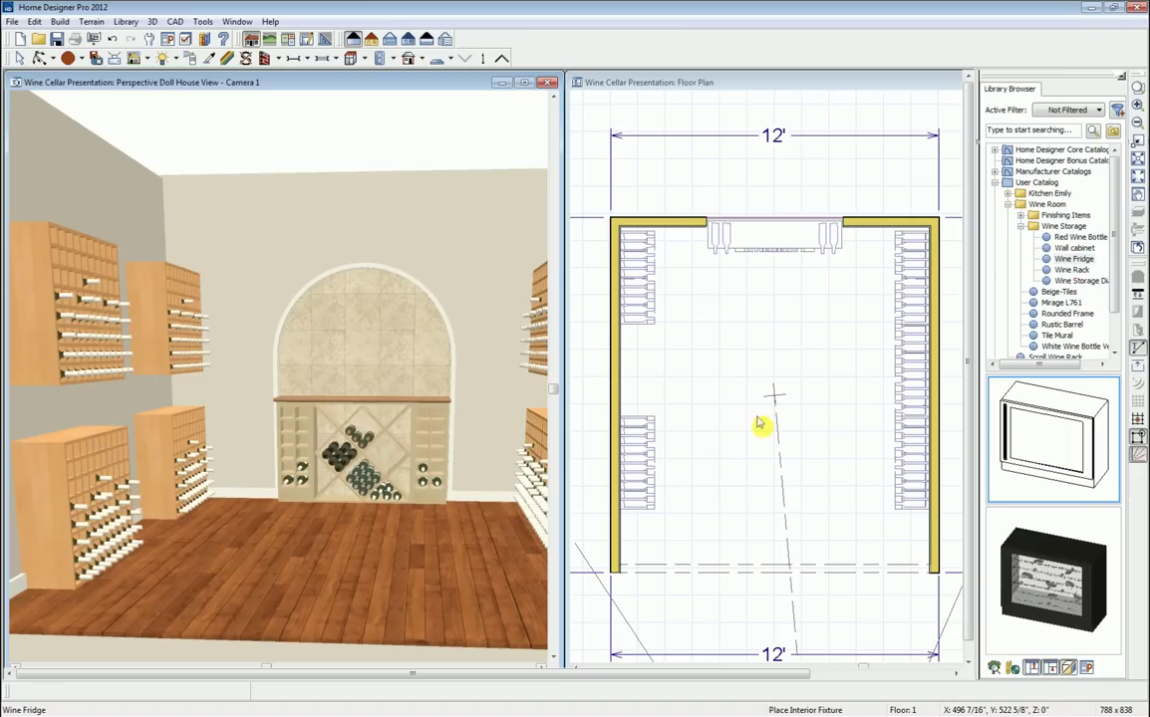
pyautogui.press('space')
pyautogui.click(695, 392)
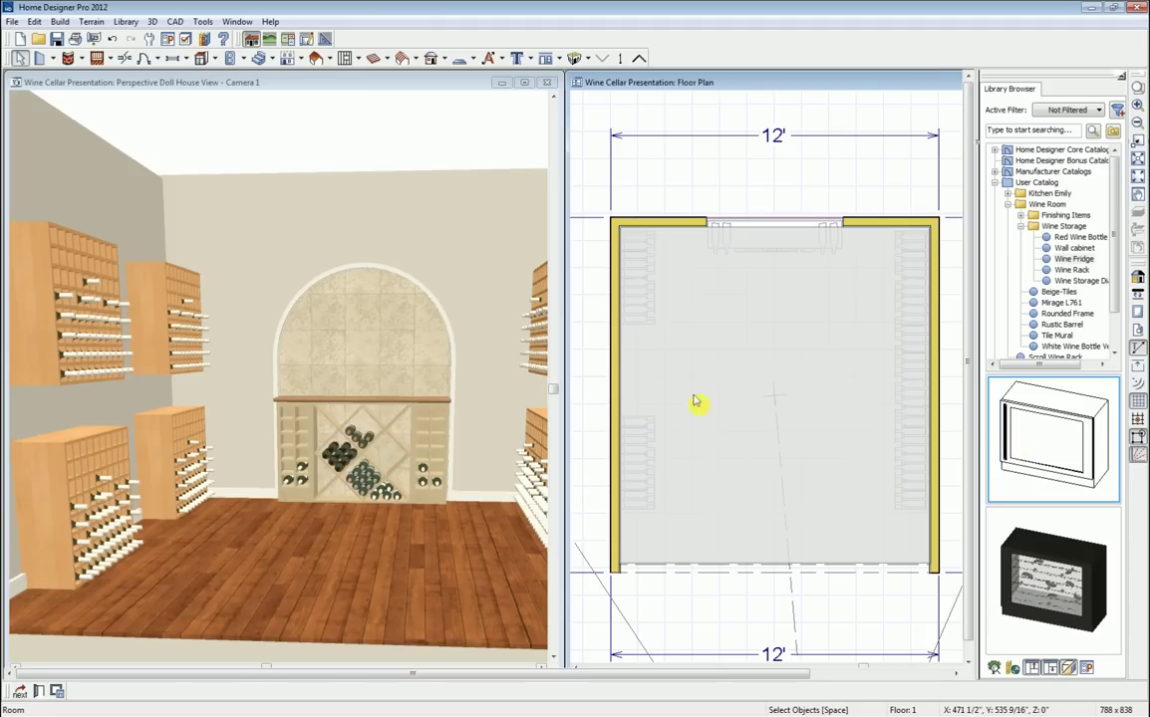
pyautogui.click(1060, 448)
pyautogui.click(709, 389)
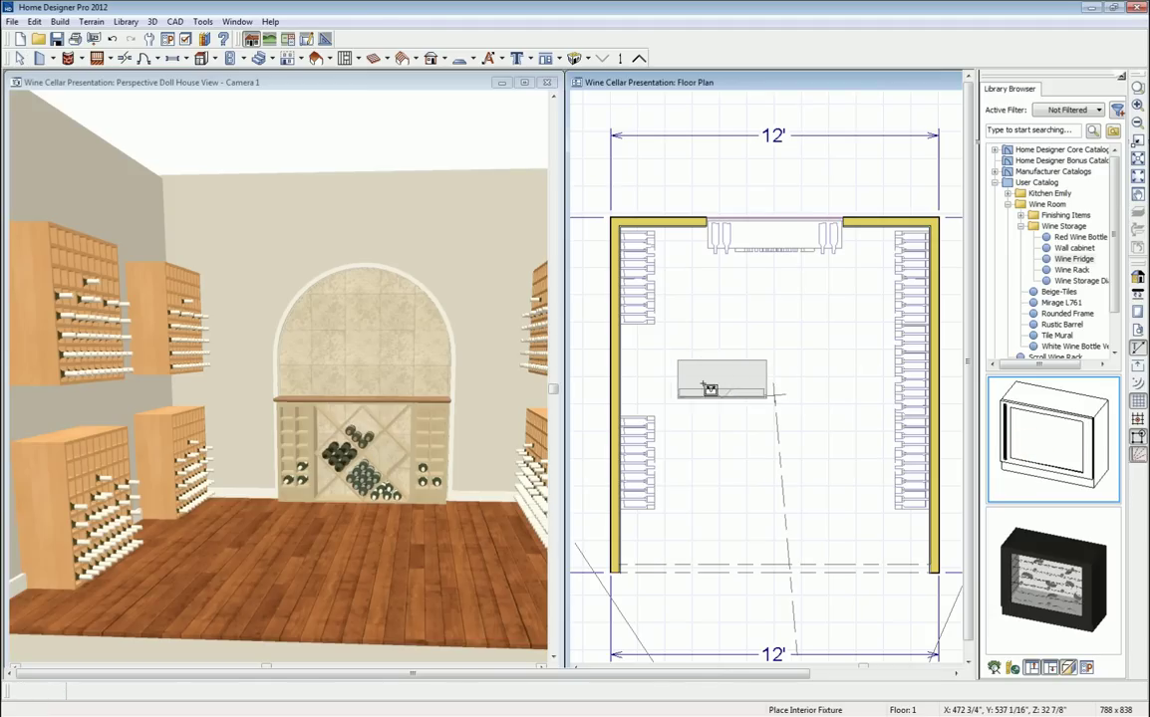
pyautogui.click(649, 378)
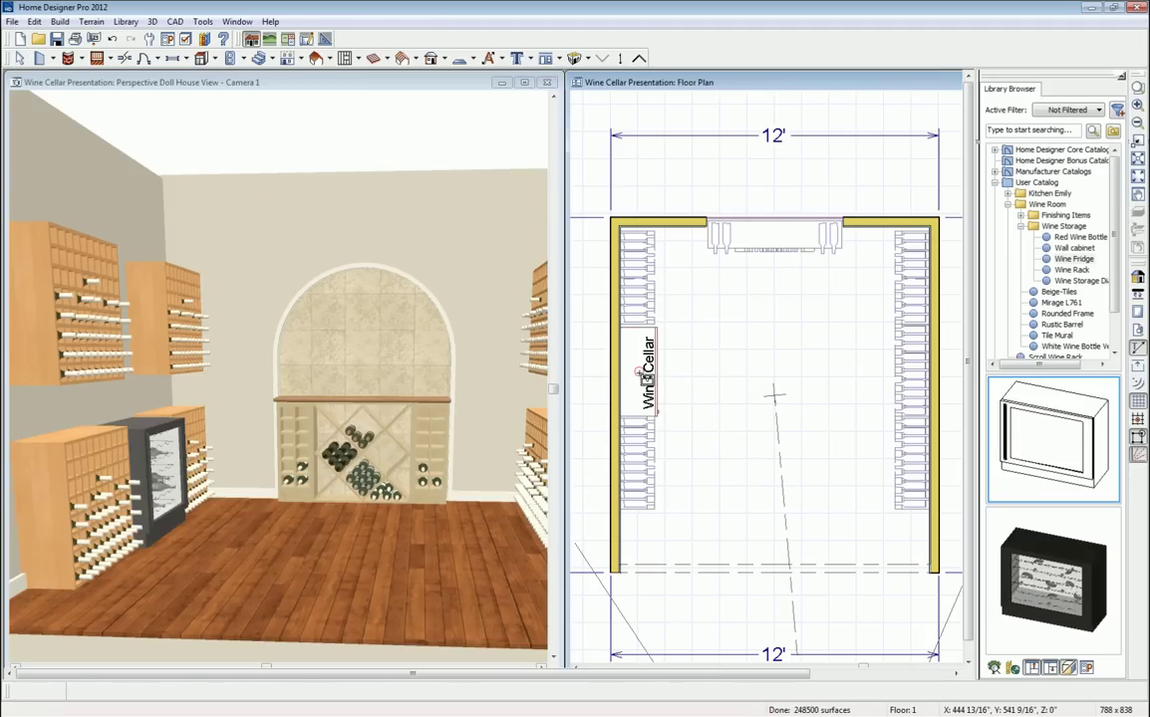
pyautogui.click(646, 377)
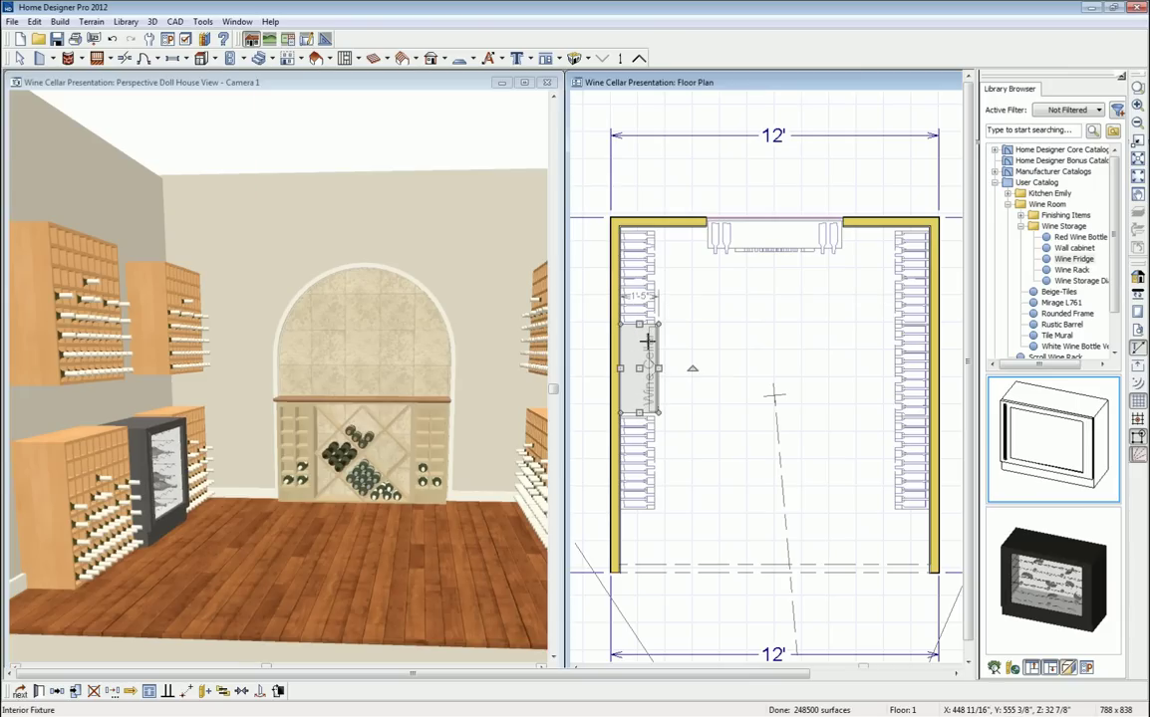
# Slide the lower wine rack nearest the camera on the left-hand wall up against the side of the wine fridge.
pyautogui.press('space')
pyautogui.click(95, 506)
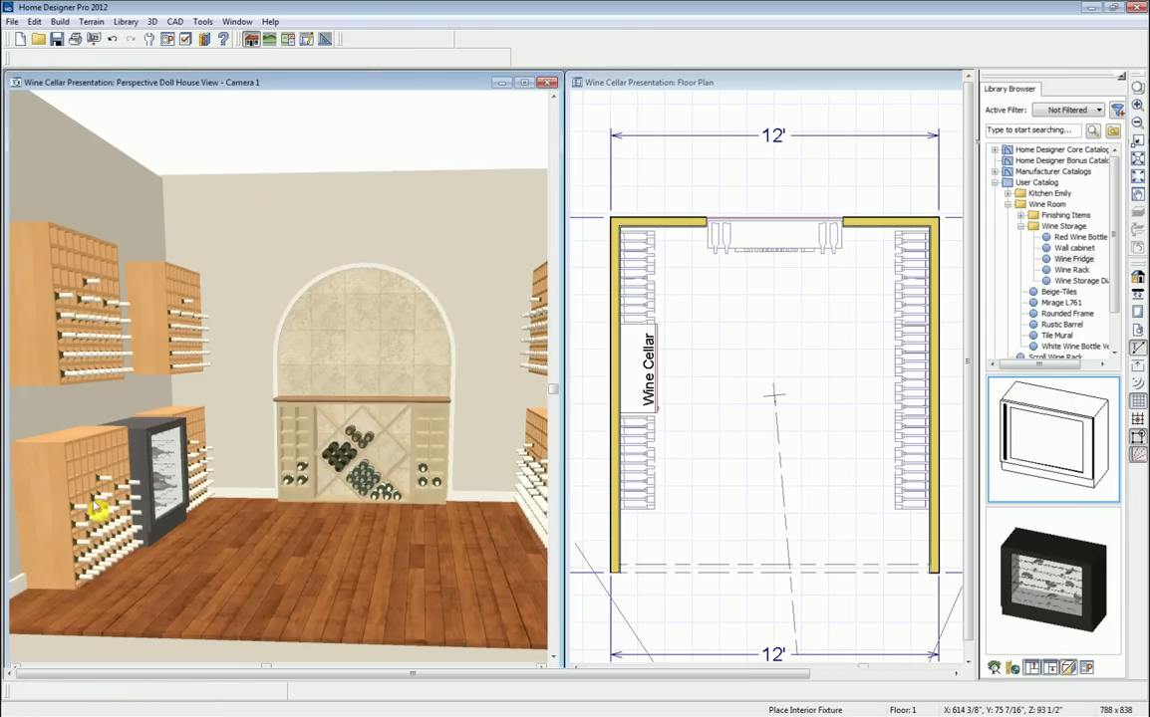
pyautogui.click(97, 509)
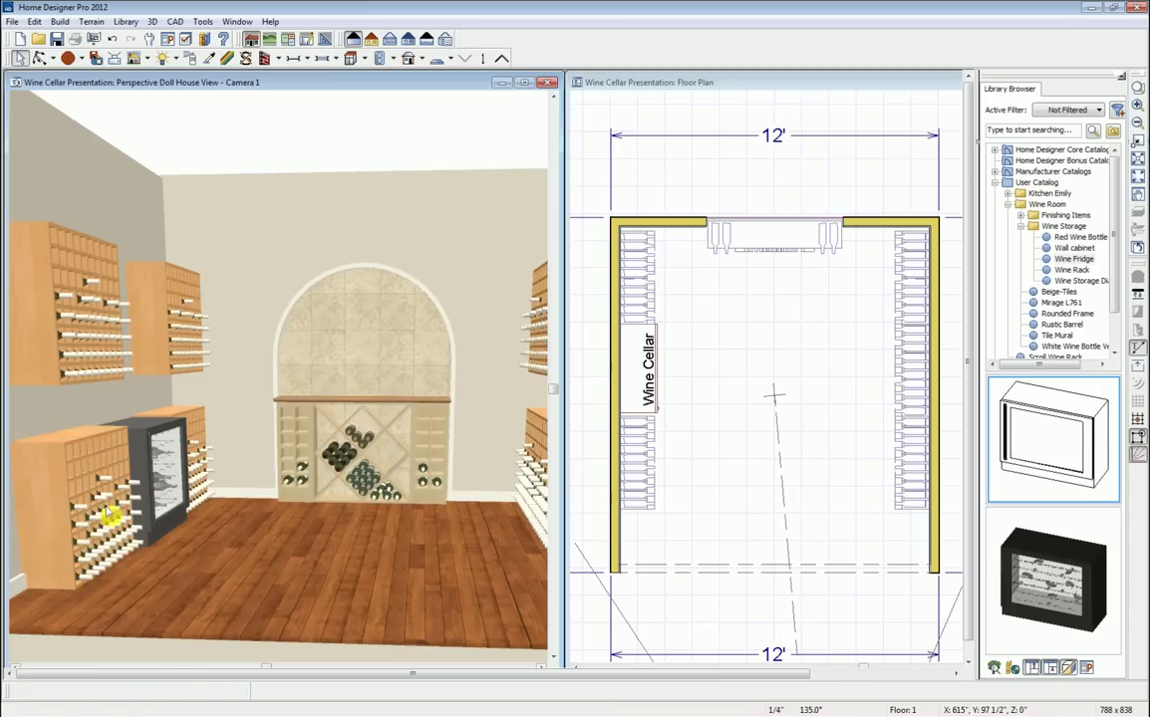
pyautogui.scroll(3, 118, 506)
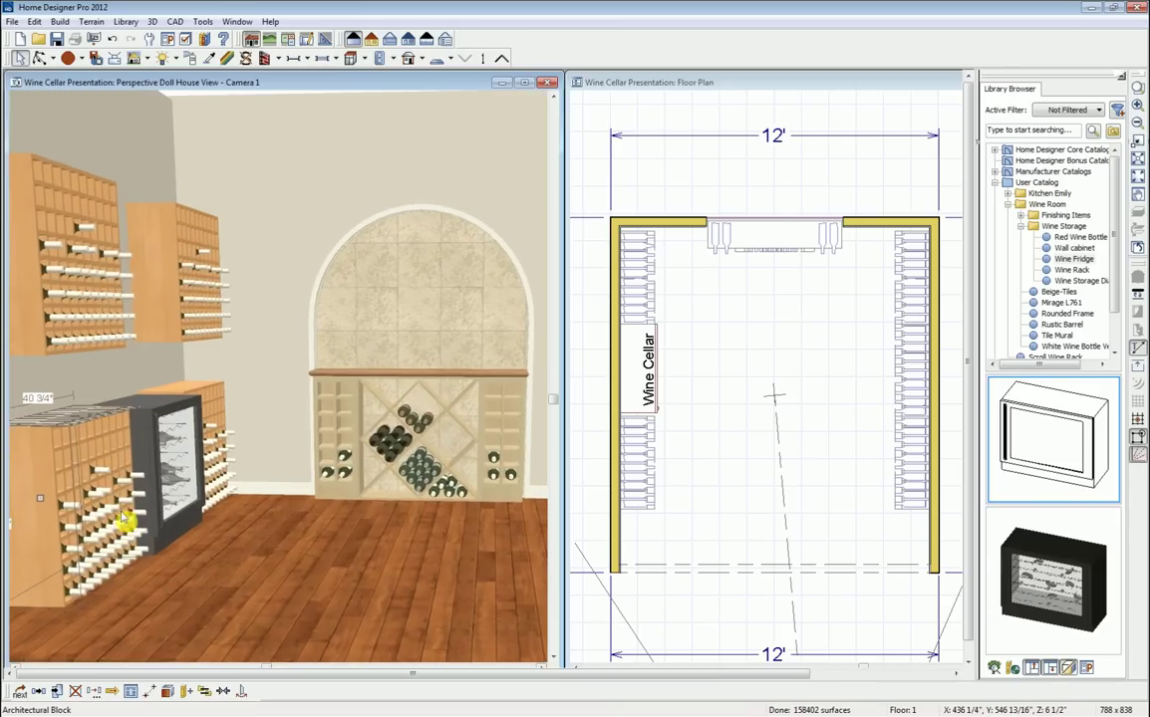
pyautogui.click(35, 58)
pyautogui.moveTo(110, 438); pyautogui.dragTo(112, 485)
pyautogui.press('space')
pyautogui.click(122, 501)
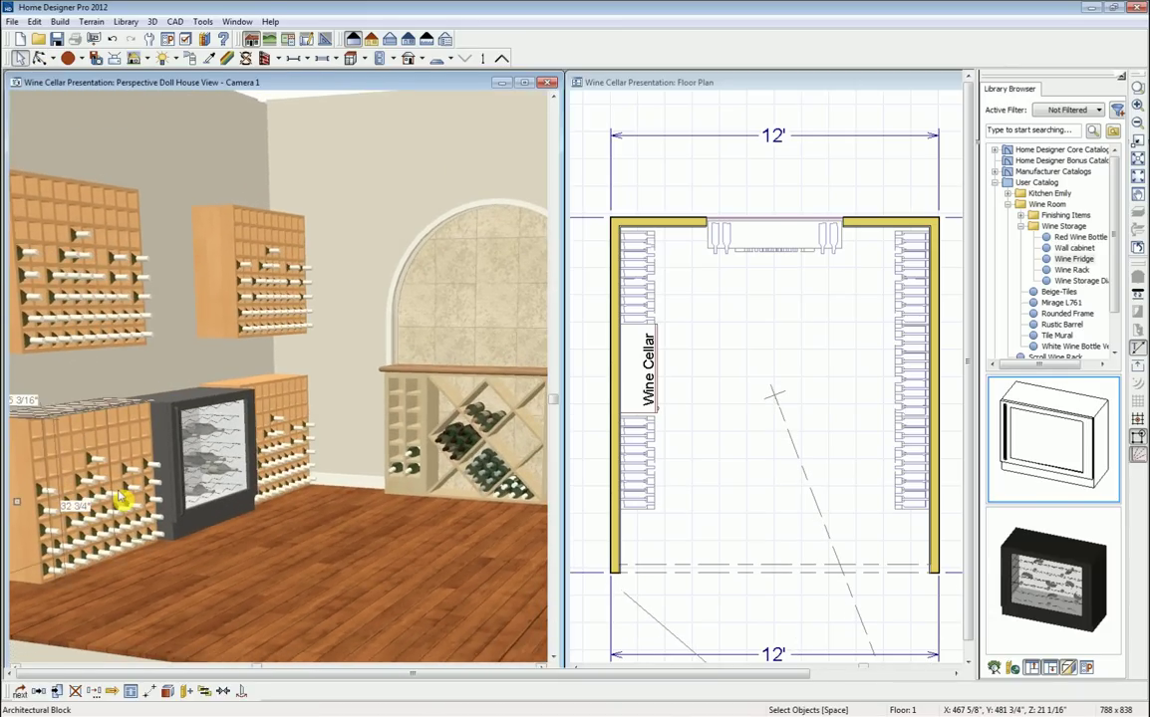
pyautogui.click(121, 499)
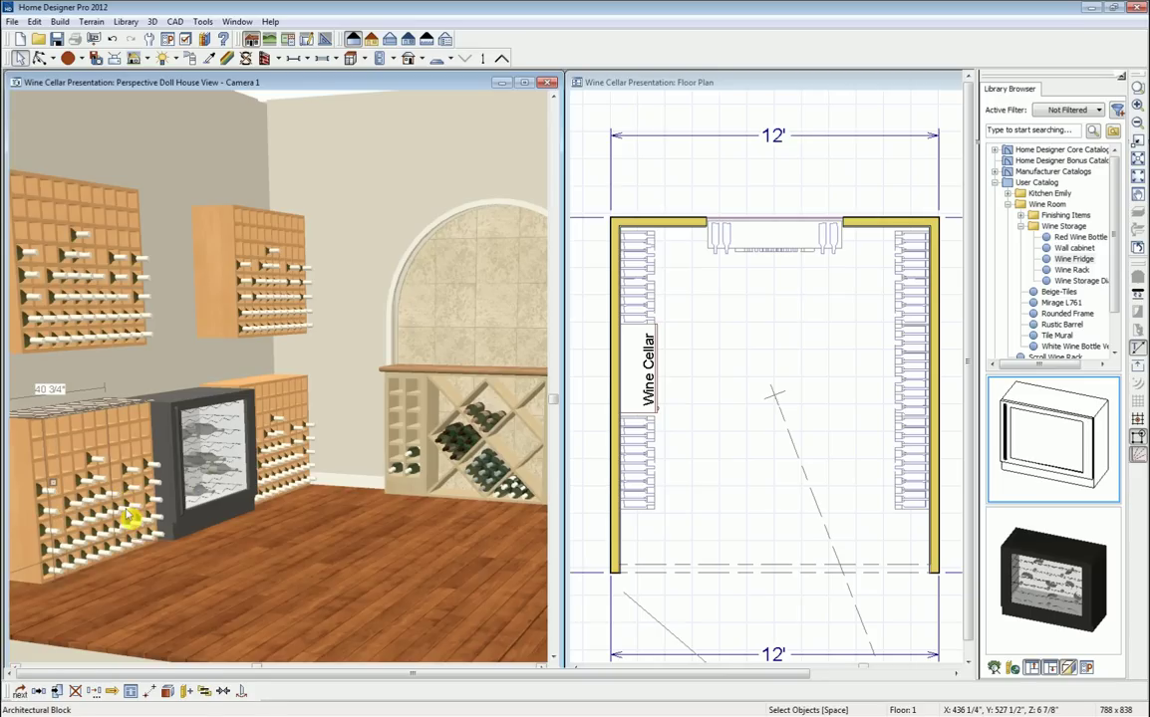
pyautogui.moveTo(57, 483); pyautogui.dragTo(65, 482)
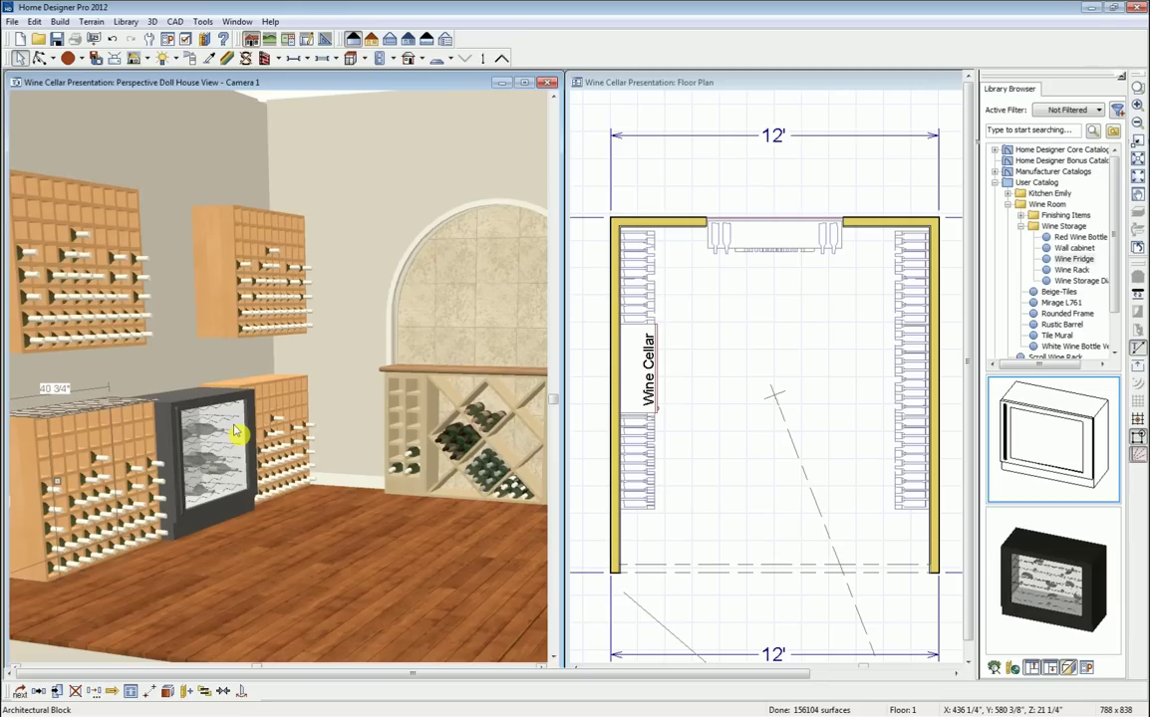
pyautogui.press('Escape')
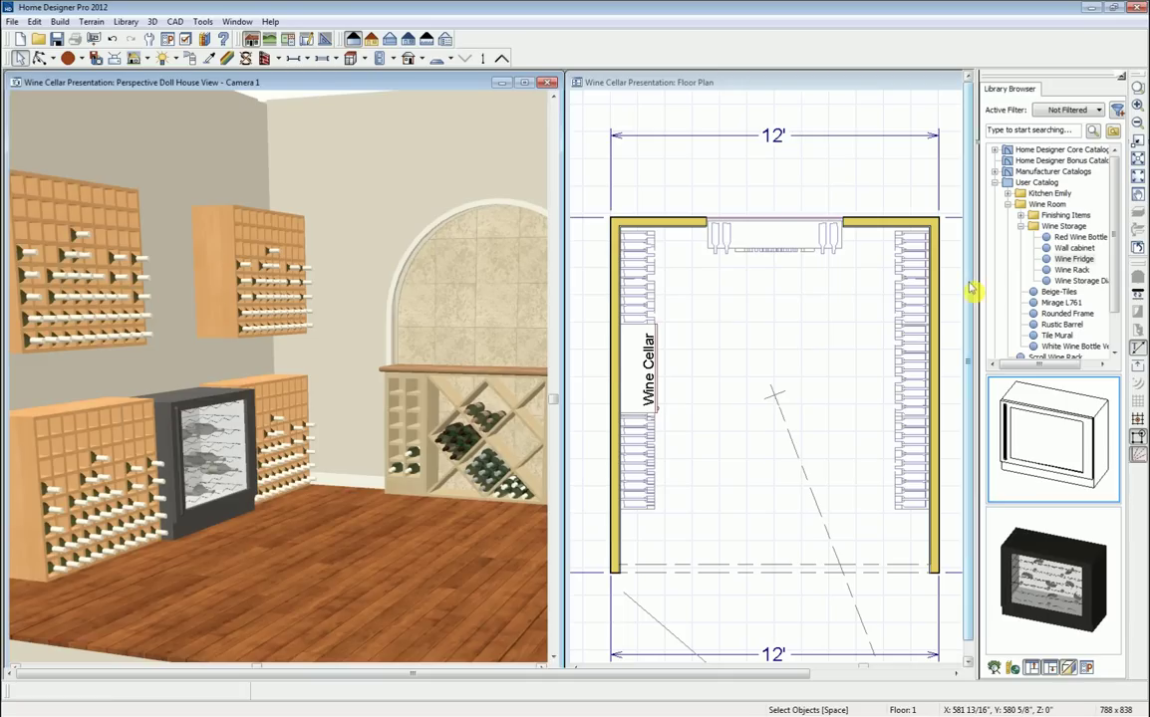
pyautogui.moveTo(1149, 165); pyautogui.dragTo(865, 196)
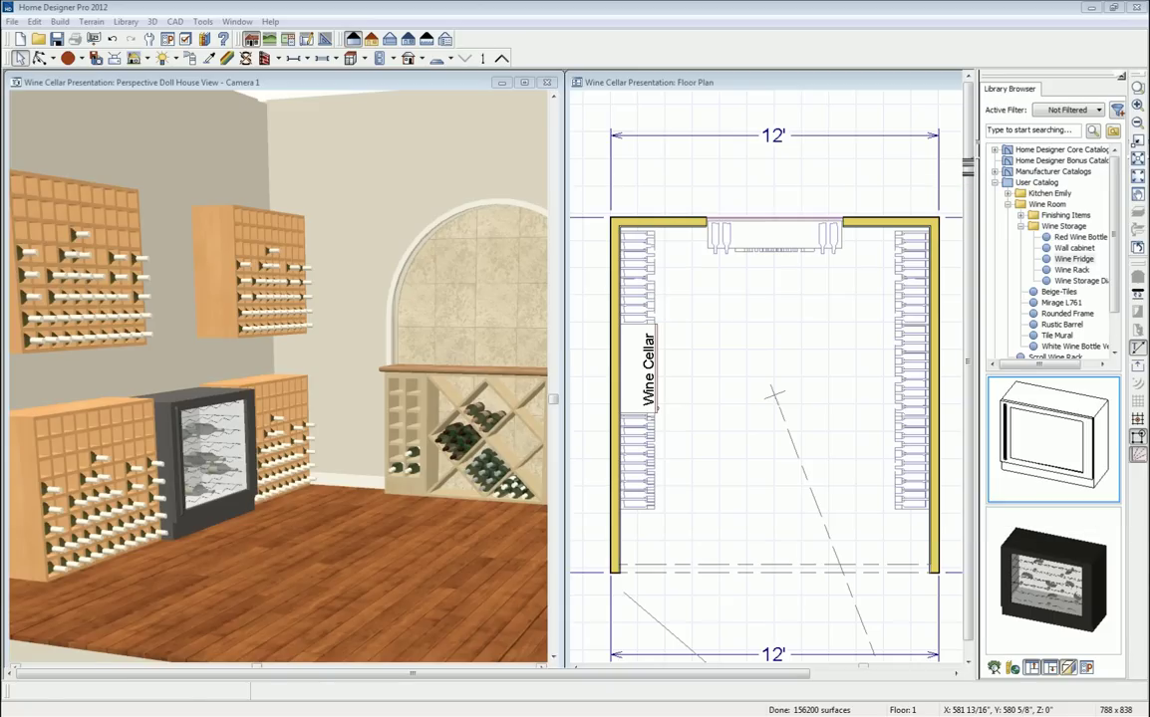
# Place a Wall cabinet from the Wine Storage library folder on the left-hand wall above the wine fridge, between the two upper racks.
pyautogui.click(1075, 248)
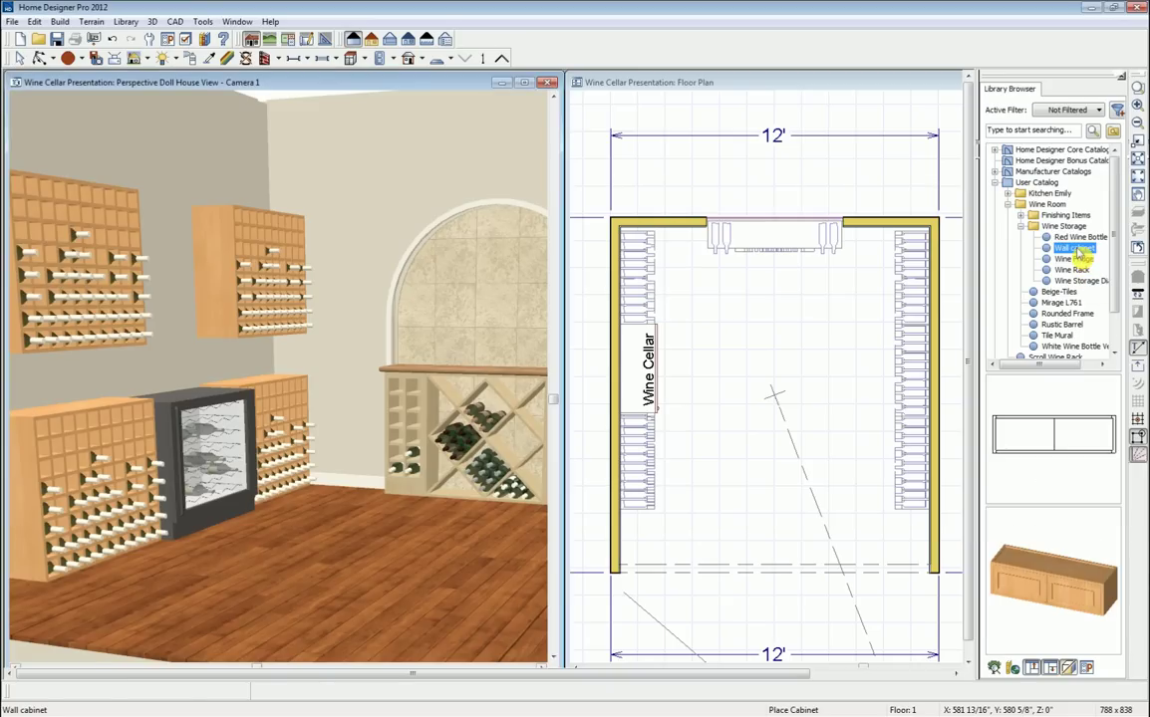
pyautogui.click(1061, 447)
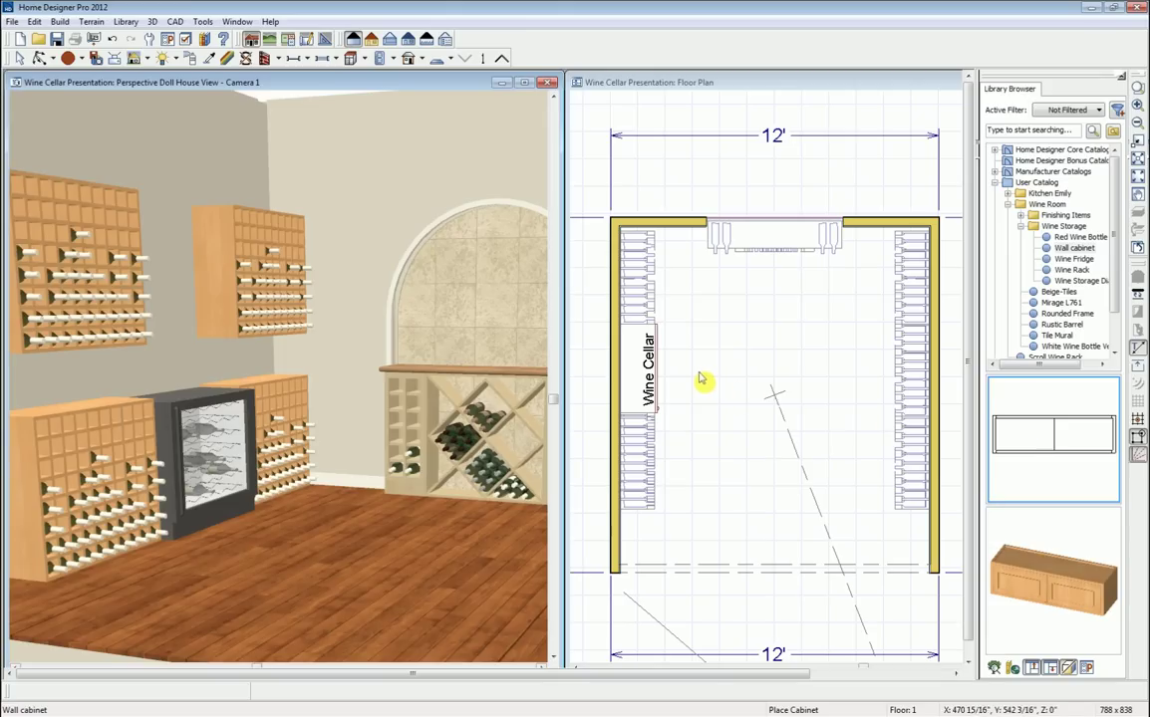
pyautogui.click(784, 179)
pyautogui.click(1017, 460)
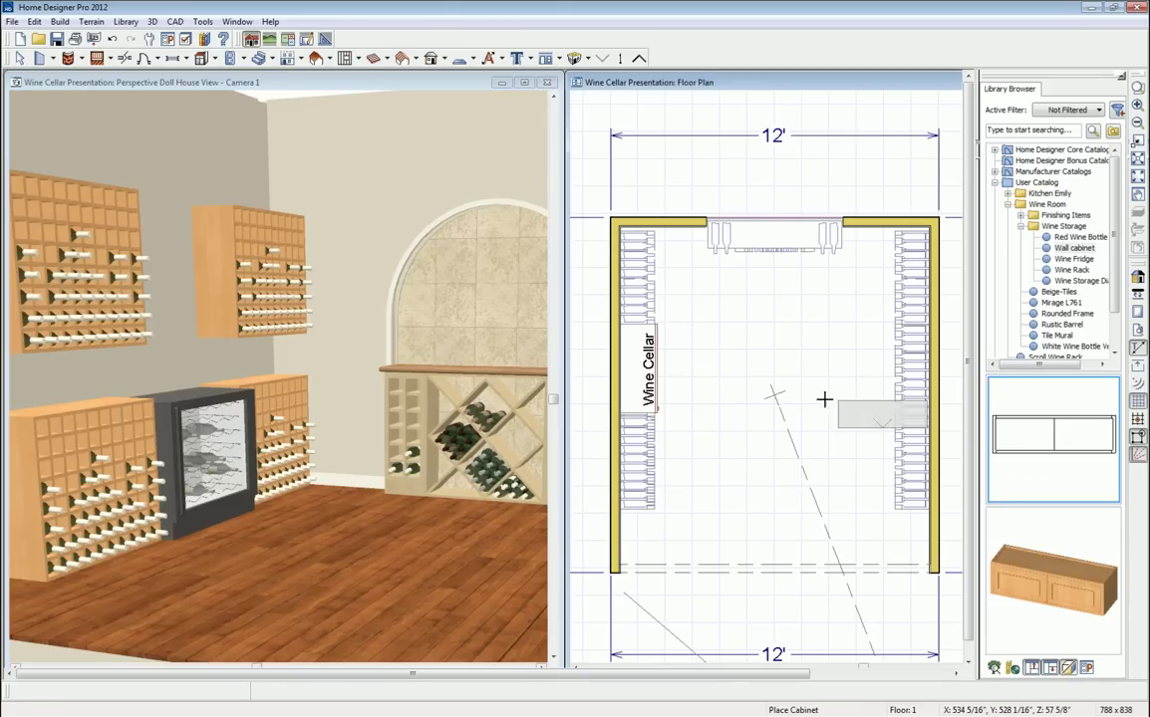
pyautogui.click(638, 366)
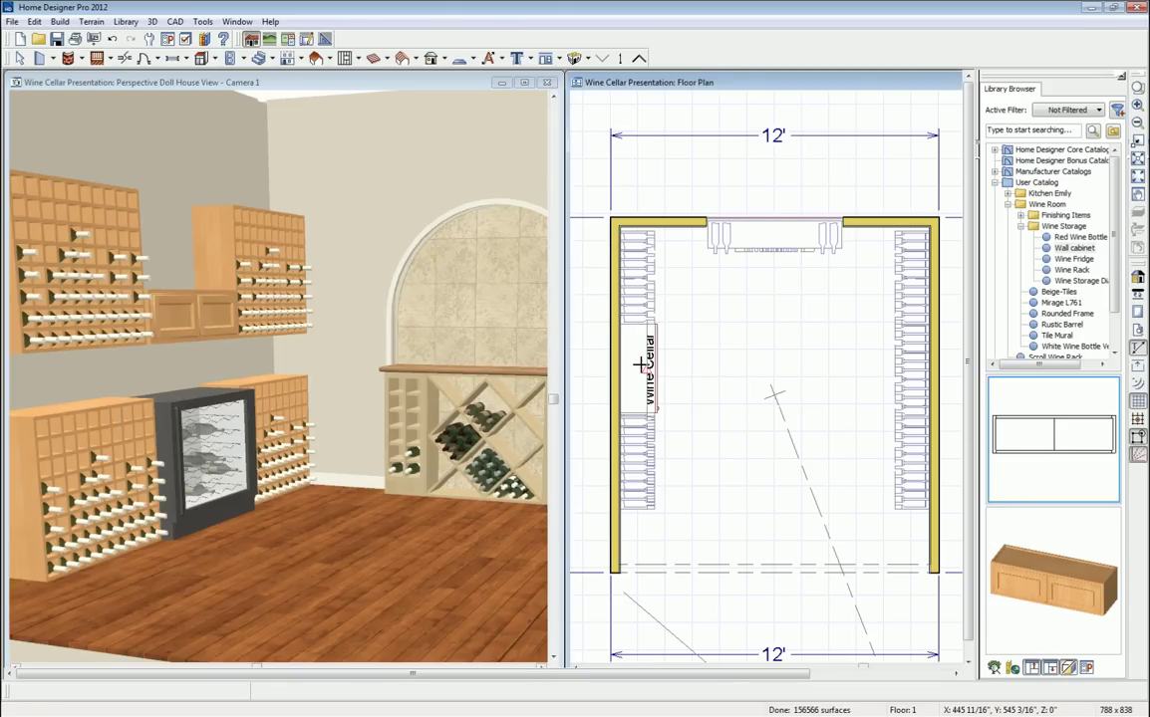
# Shift the wall cabinet toward the back wall, and slide the nearer upper wine rack against its side.
pyautogui.press('space')
pyautogui.click(639, 377)
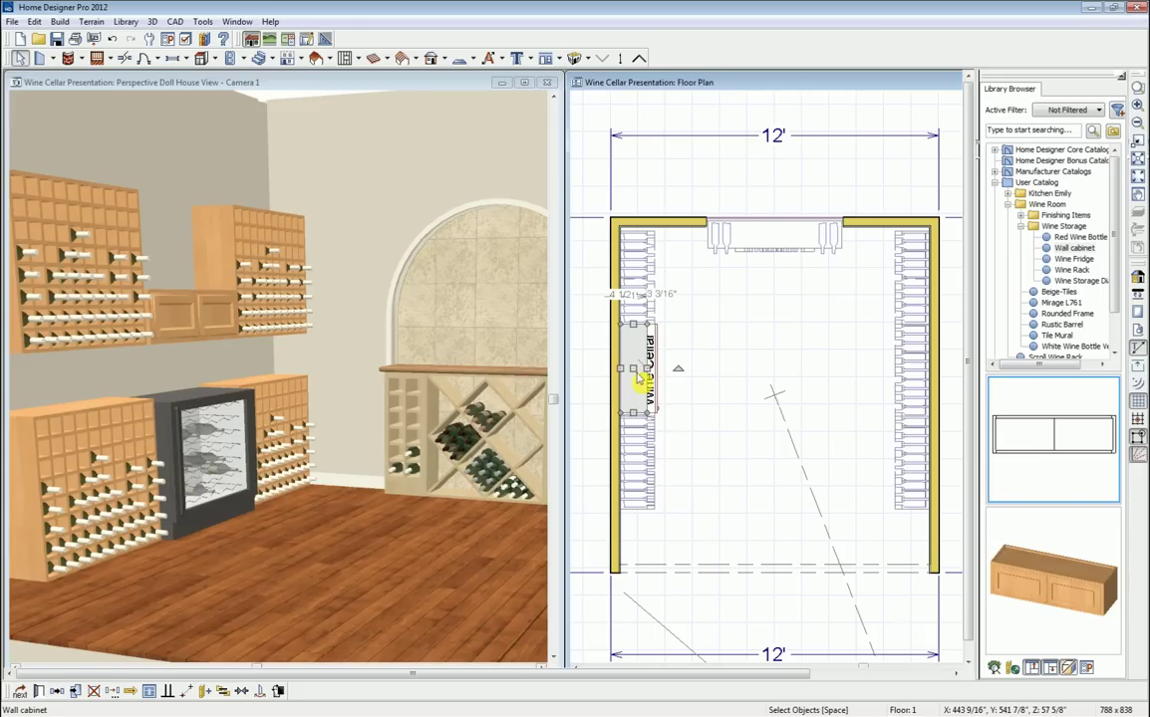
pyautogui.moveTo(633, 369); pyautogui.dragTo(634, 365)
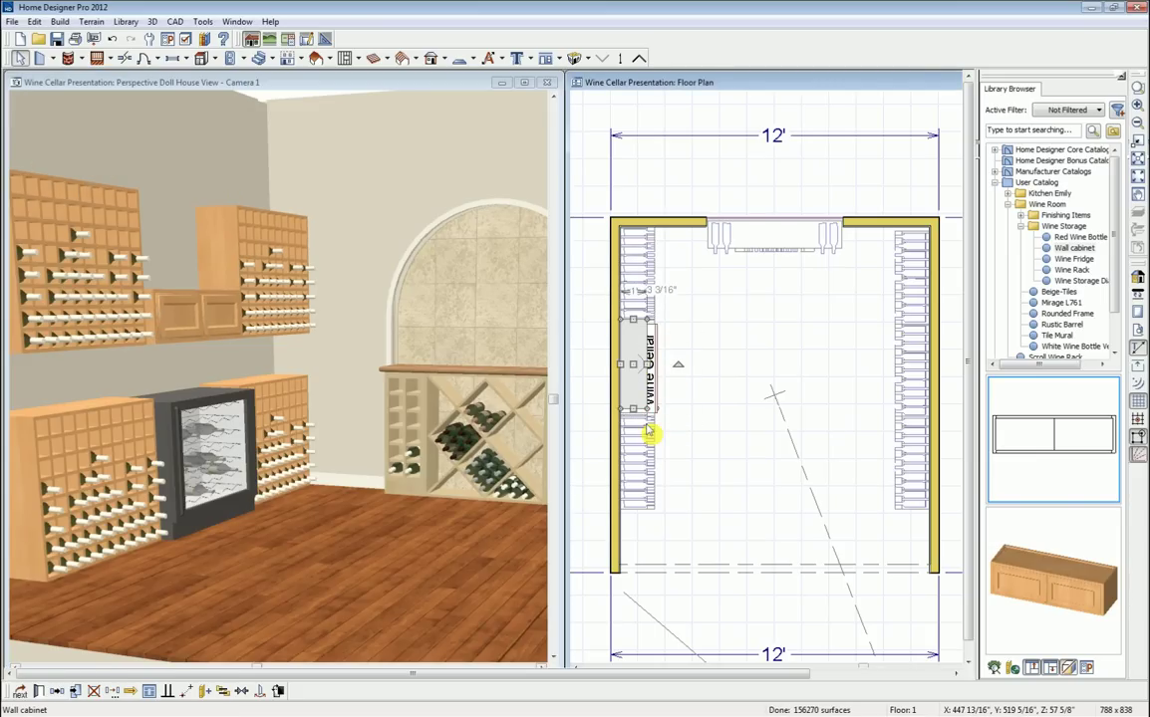
pyautogui.click(668, 420)
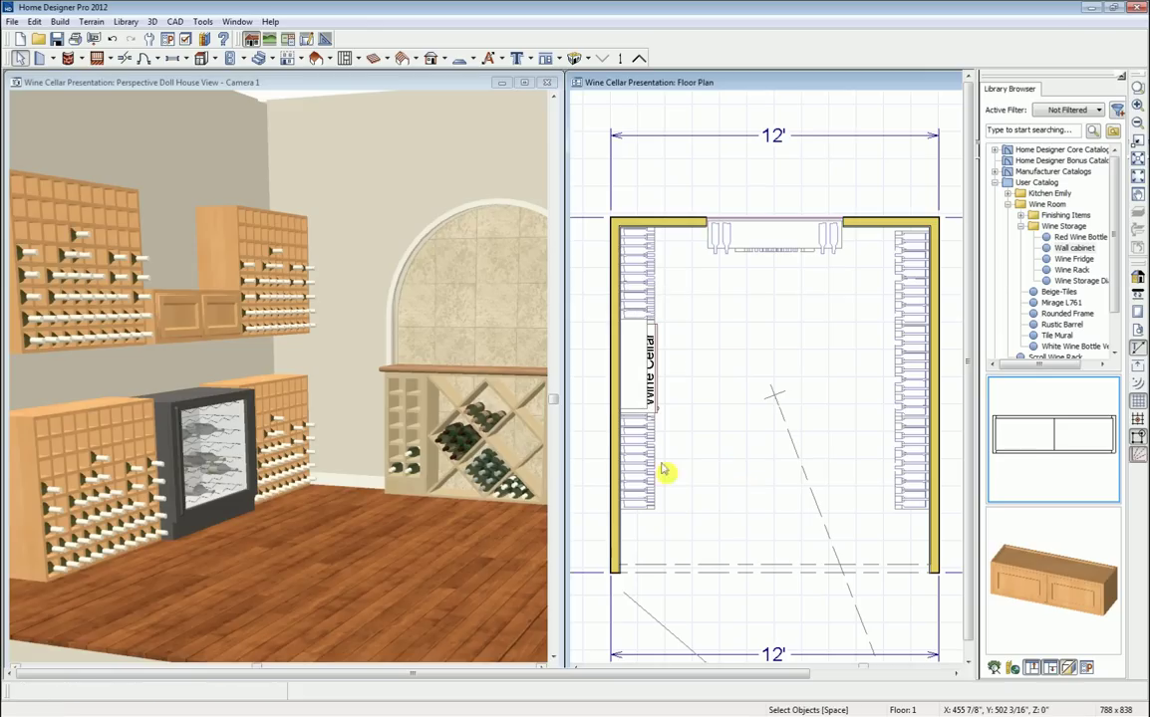
pyautogui.click(95, 281)
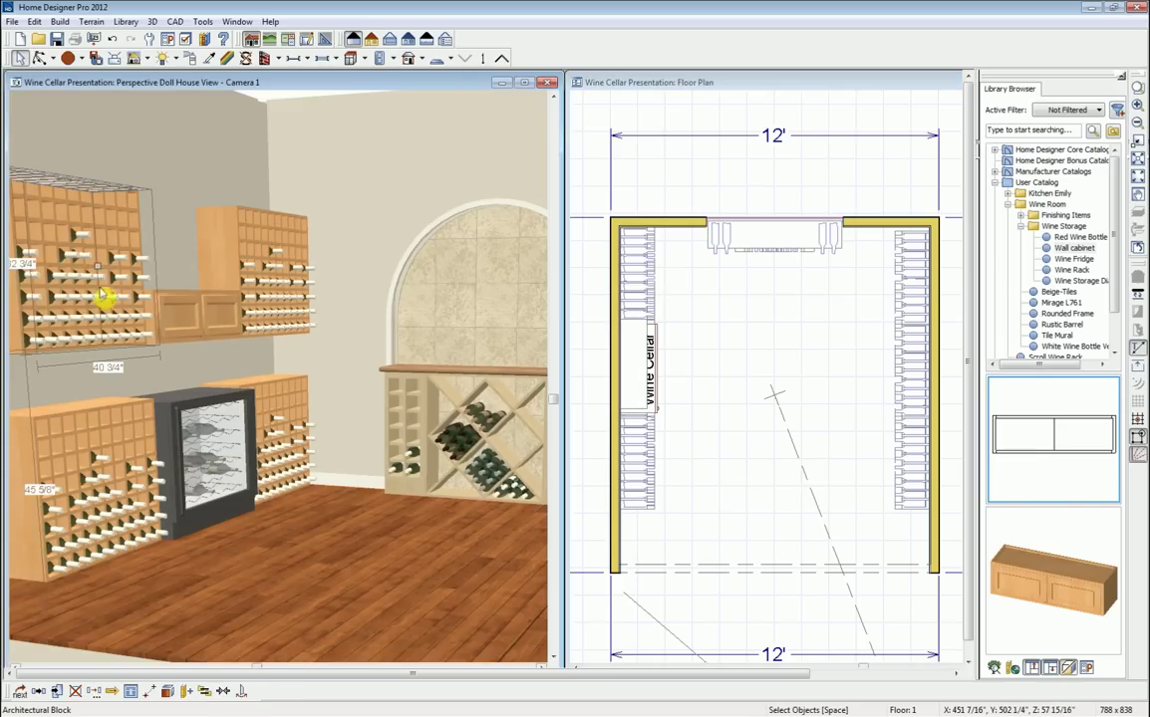
pyautogui.moveTo(119, 265); pyautogui.dragTo(130, 342)
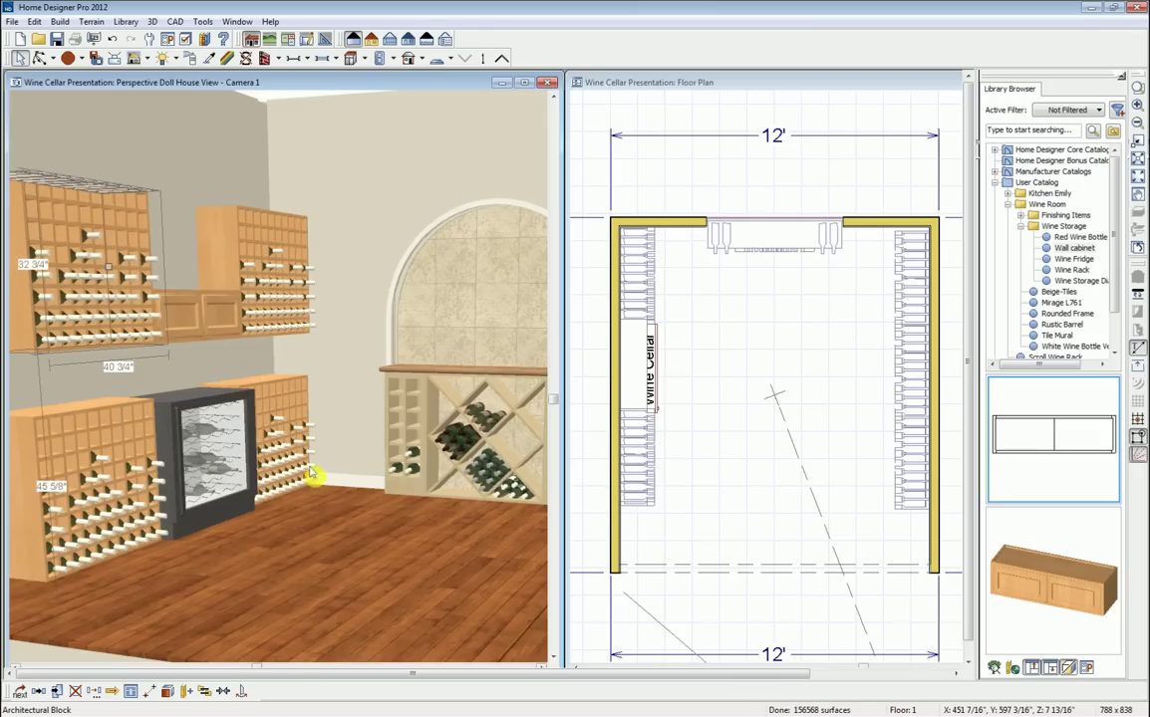
# Move the far lower wine rack toward the back wall, and shift the wine fridge up against it.
pyautogui.click(287, 439)
pyautogui.moveTo(287, 439); pyautogui.dragTo(261, 454)
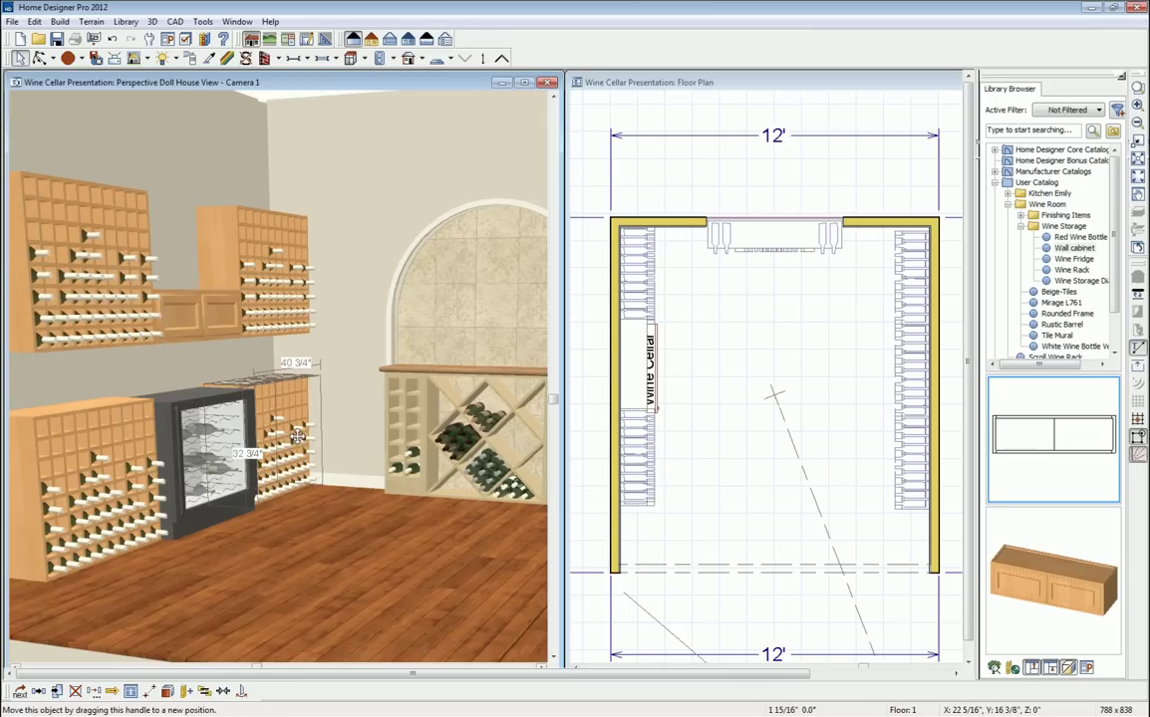
pyautogui.click(216, 464)
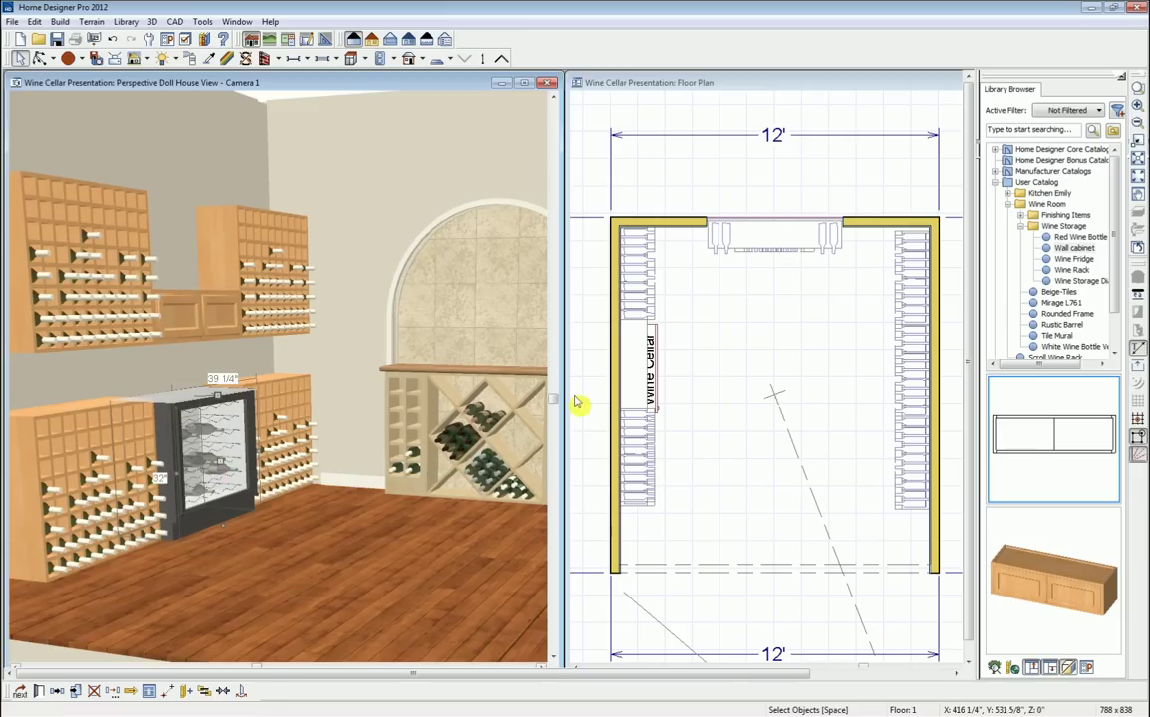
pyautogui.click(656, 391)
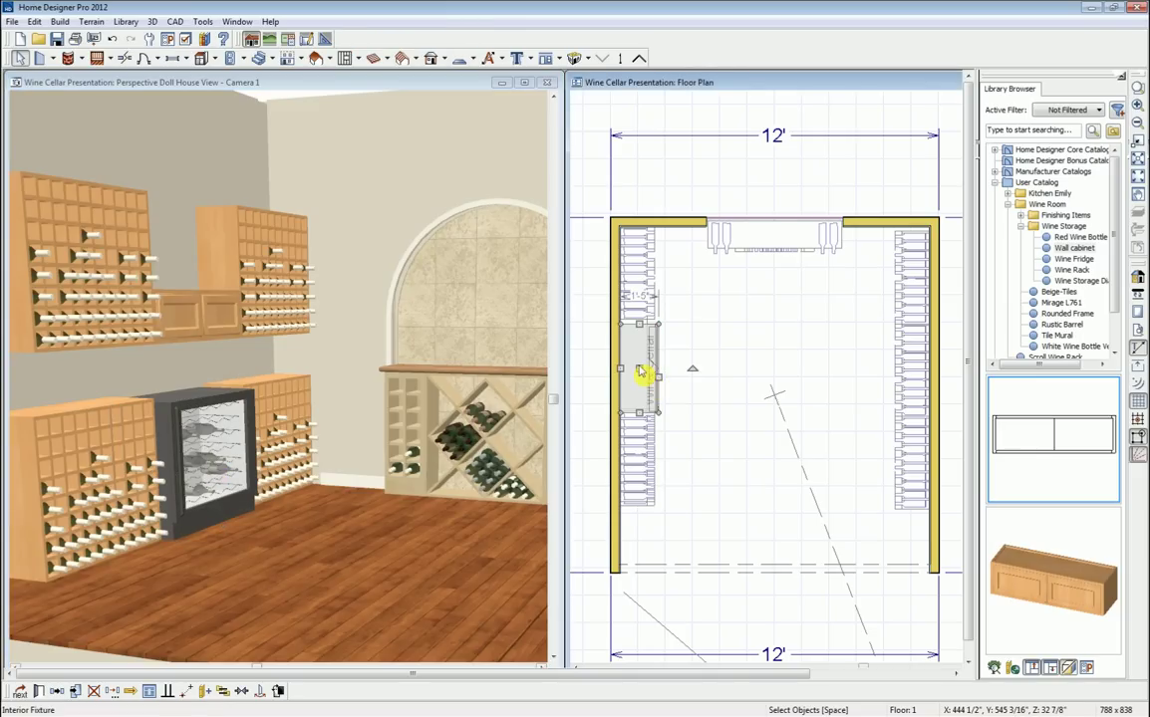
pyautogui.moveTo(640, 369); pyautogui.dragTo(641, 360)
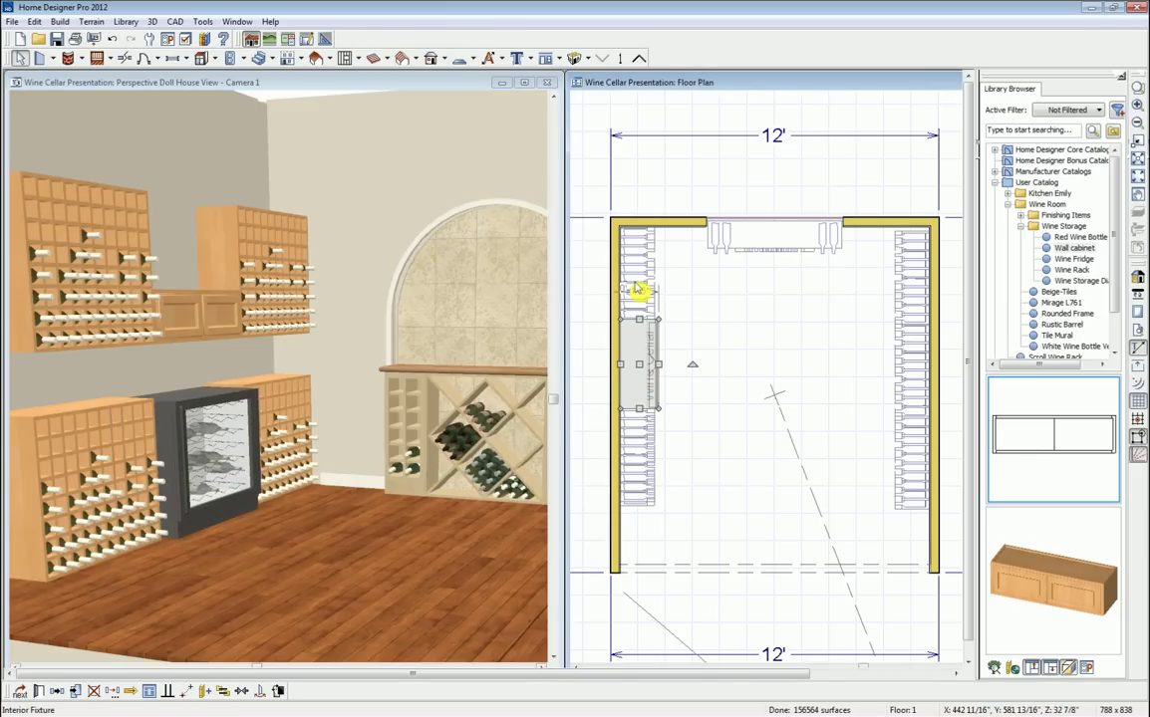
# Close the remaining gap in the lower row by moving the nearer lower rack toward the shifted wine fridge.
pyautogui.click(115, 493)
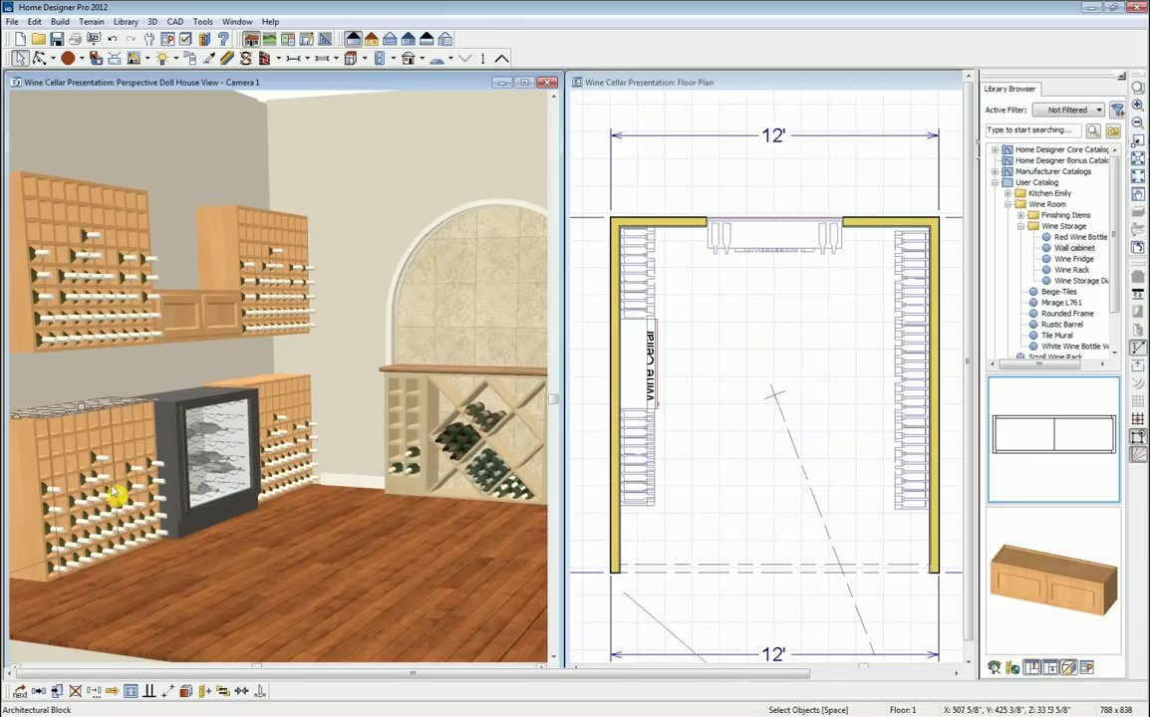
pyautogui.click(142, 485)
pyautogui.moveTo(141, 485); pyautogui.dragTo(149, 483)
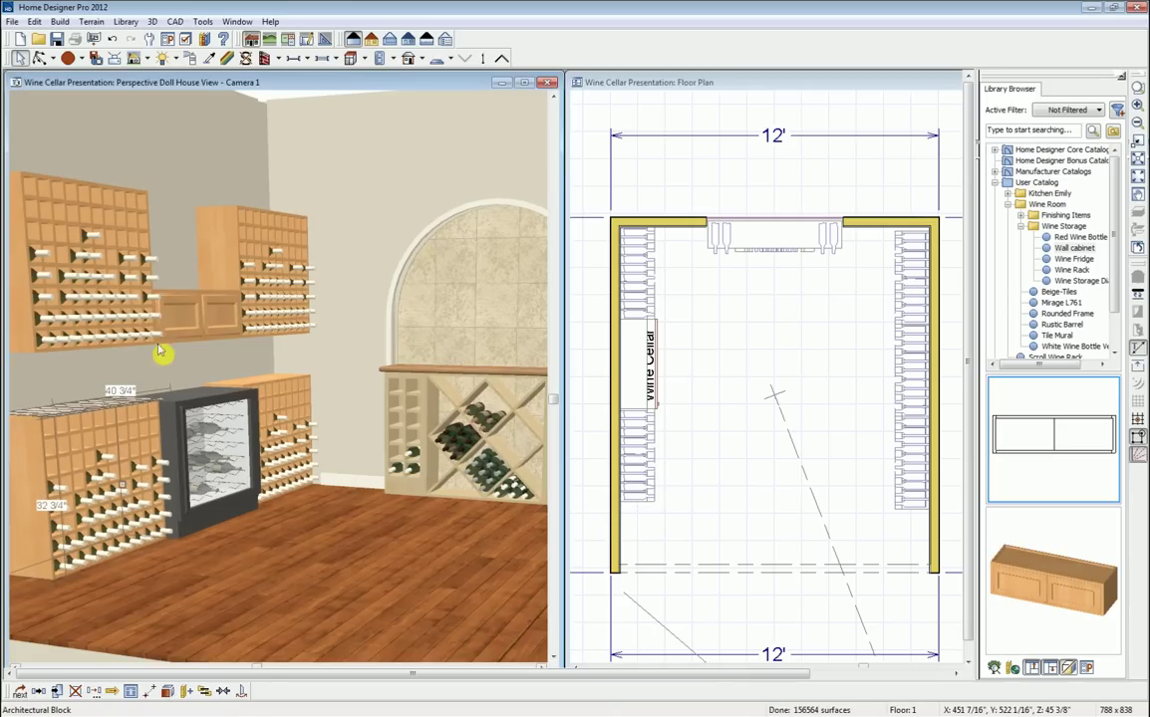
pyautogui.moveTo(165, 395); pyautogui.dragTo(277, 319)
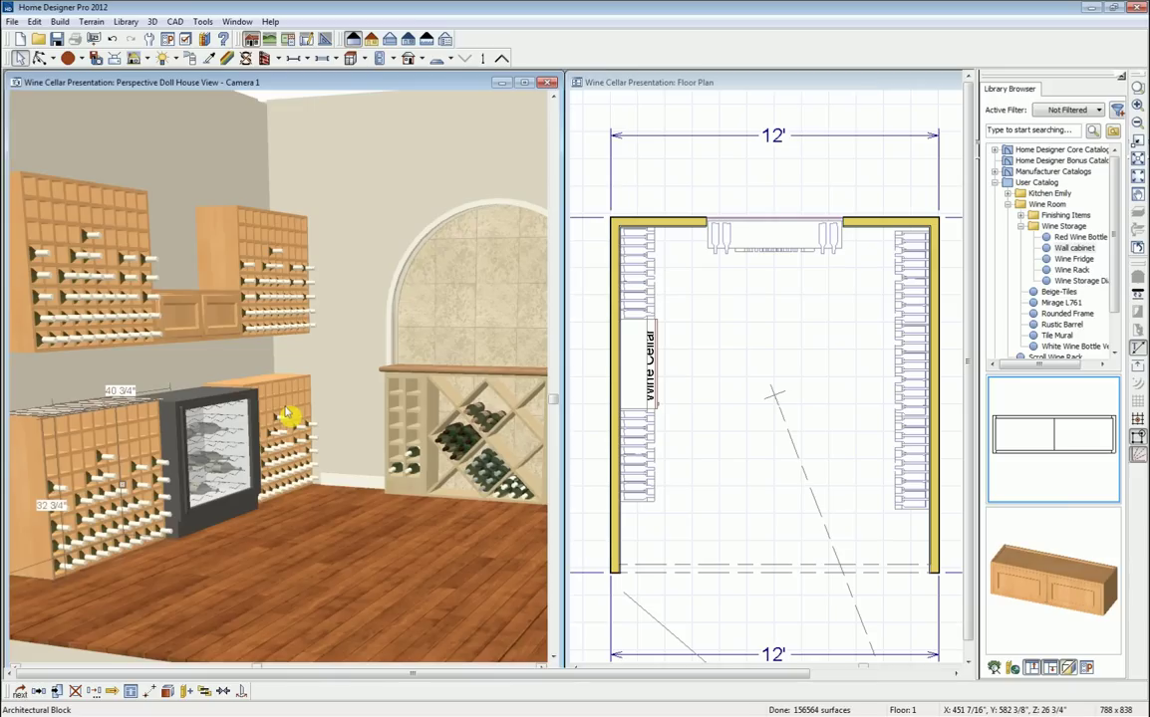
# Set the wall cabinet's door style to Stem Glass Holder from the Specialty Storage library folder.
pyautogui.doubleClick(202, 322)
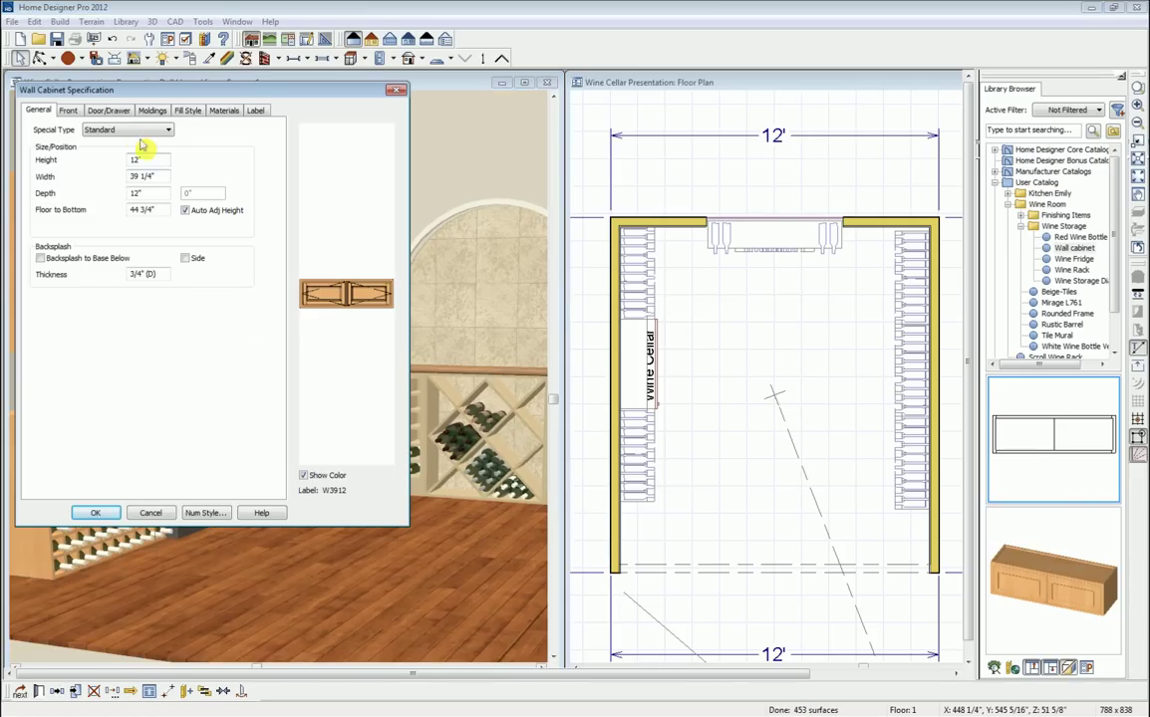
pyautogui.click(109, 110)
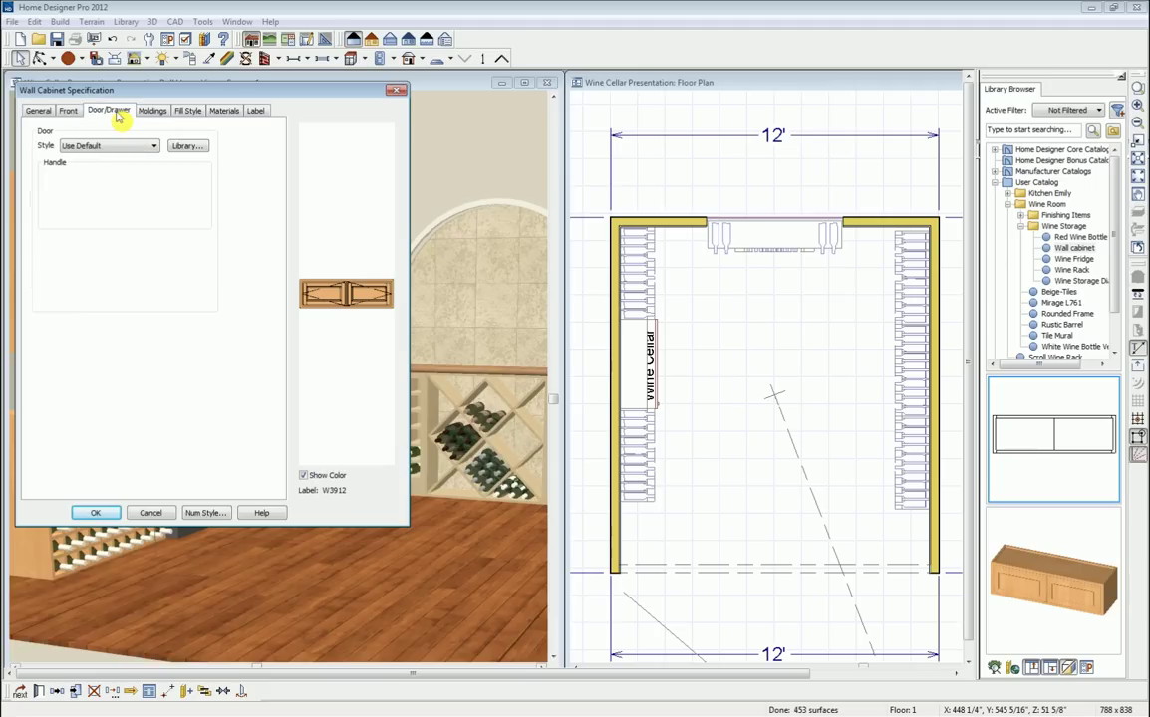
pyautogui.click(185, 146)
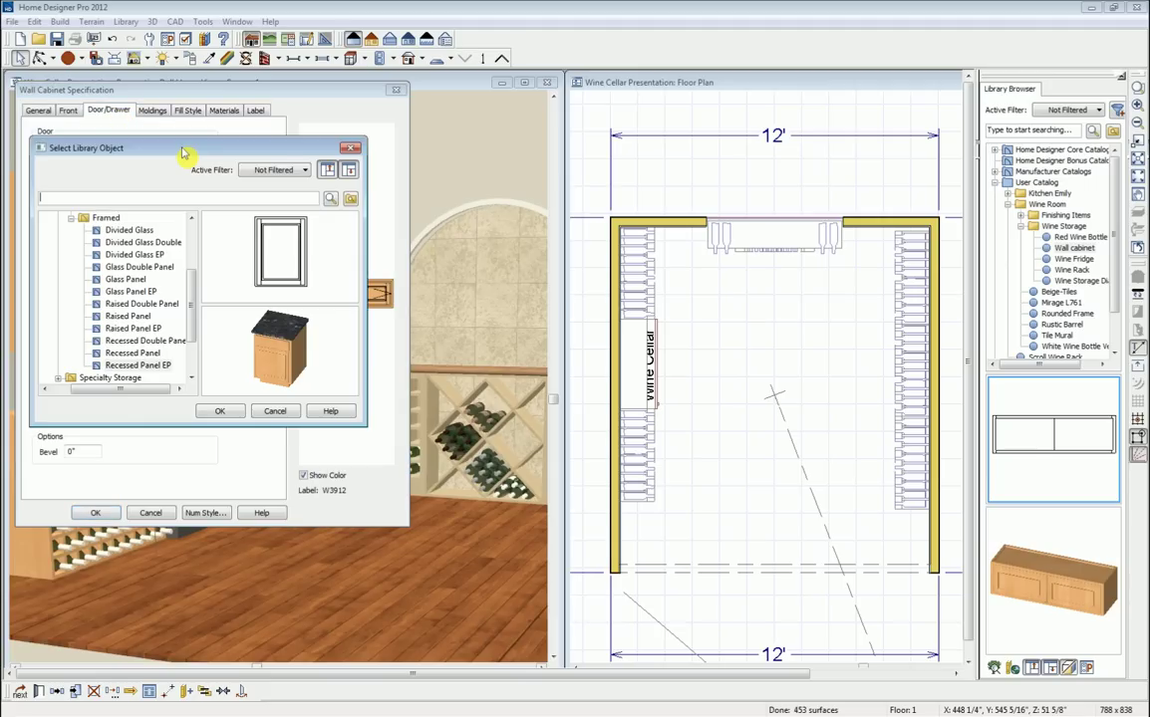
pyautogui.click(70, 218)
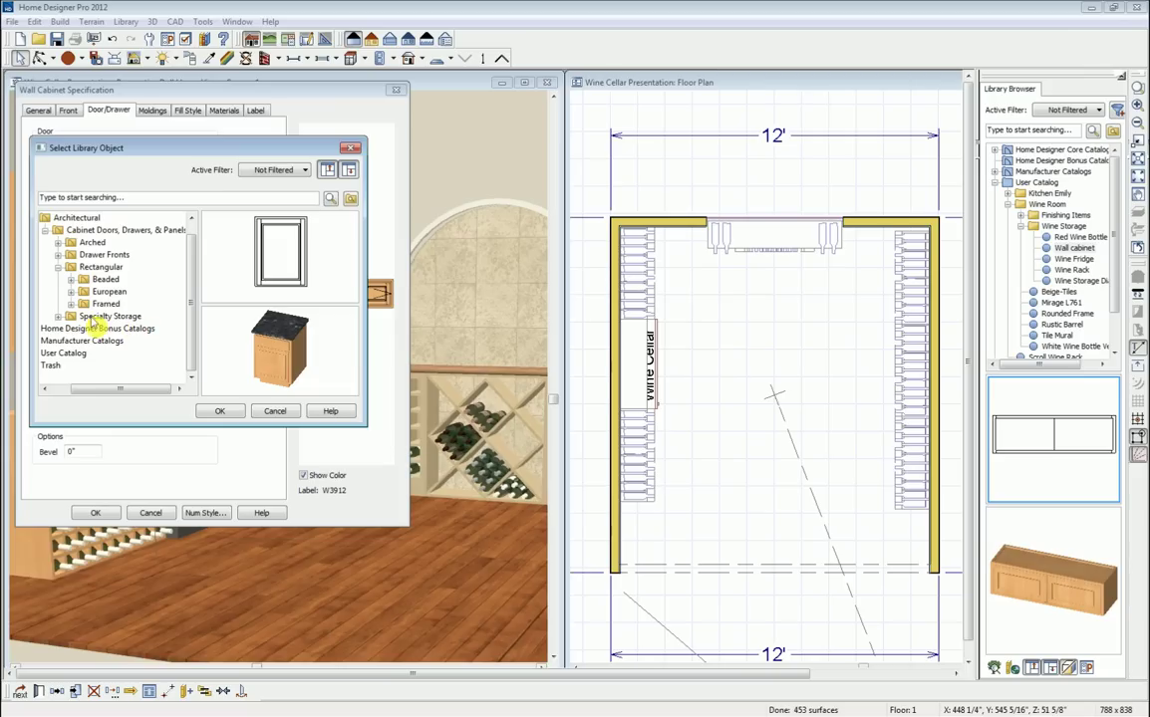
pyautogui.click(58, 316)
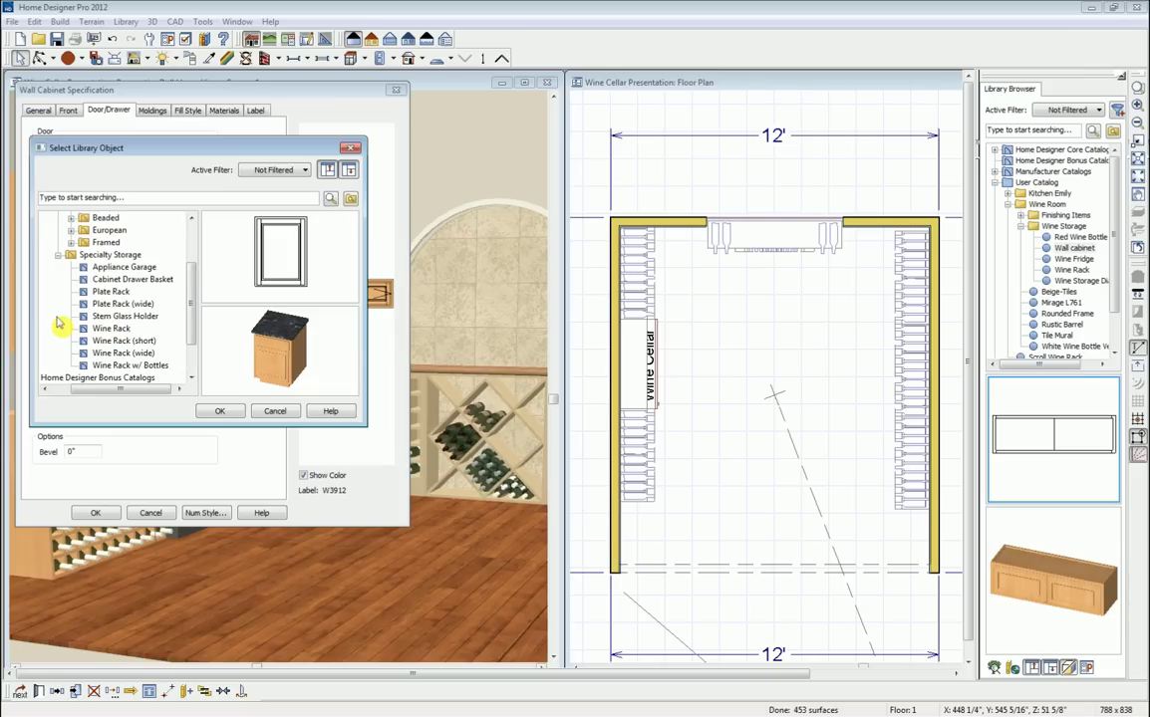
pyautogui.click(112, 255)
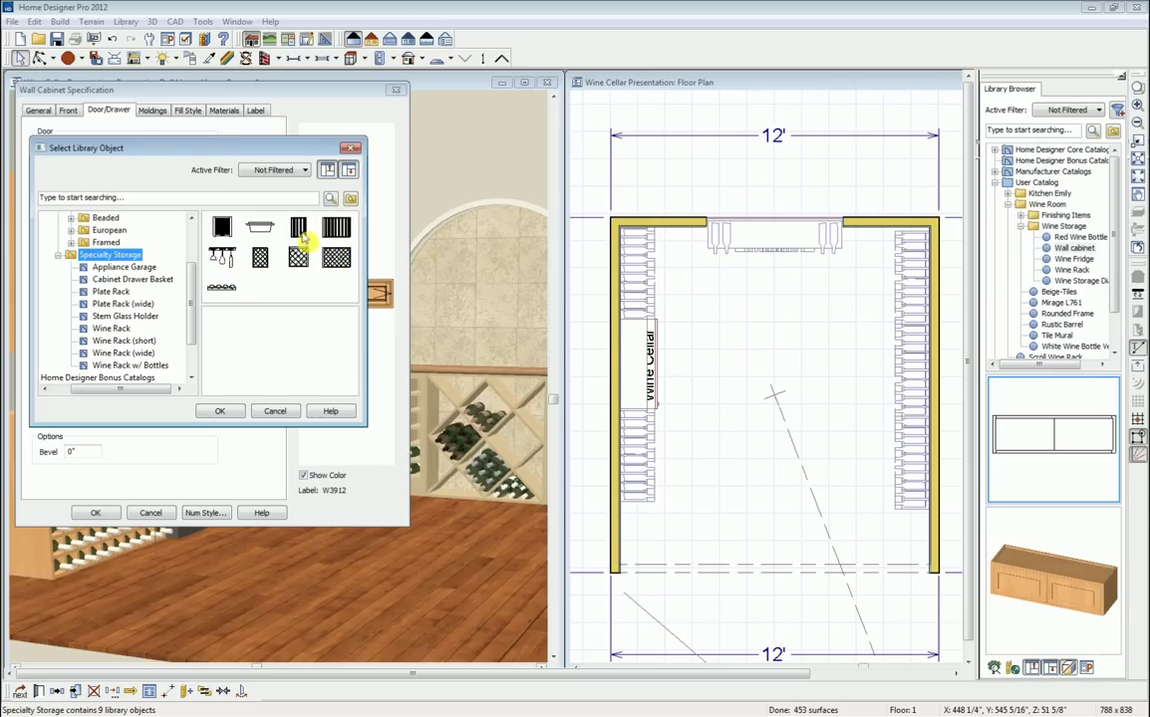
pyautogui.click(221, 257)
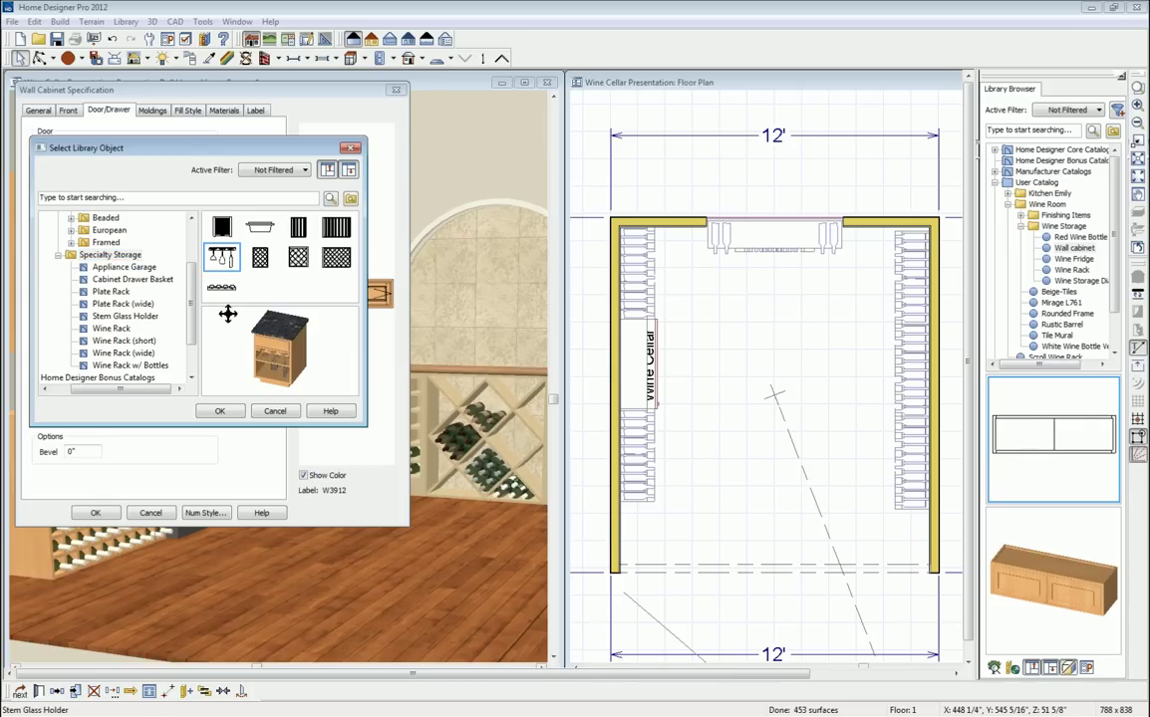
pyautogui.click(220, 411)
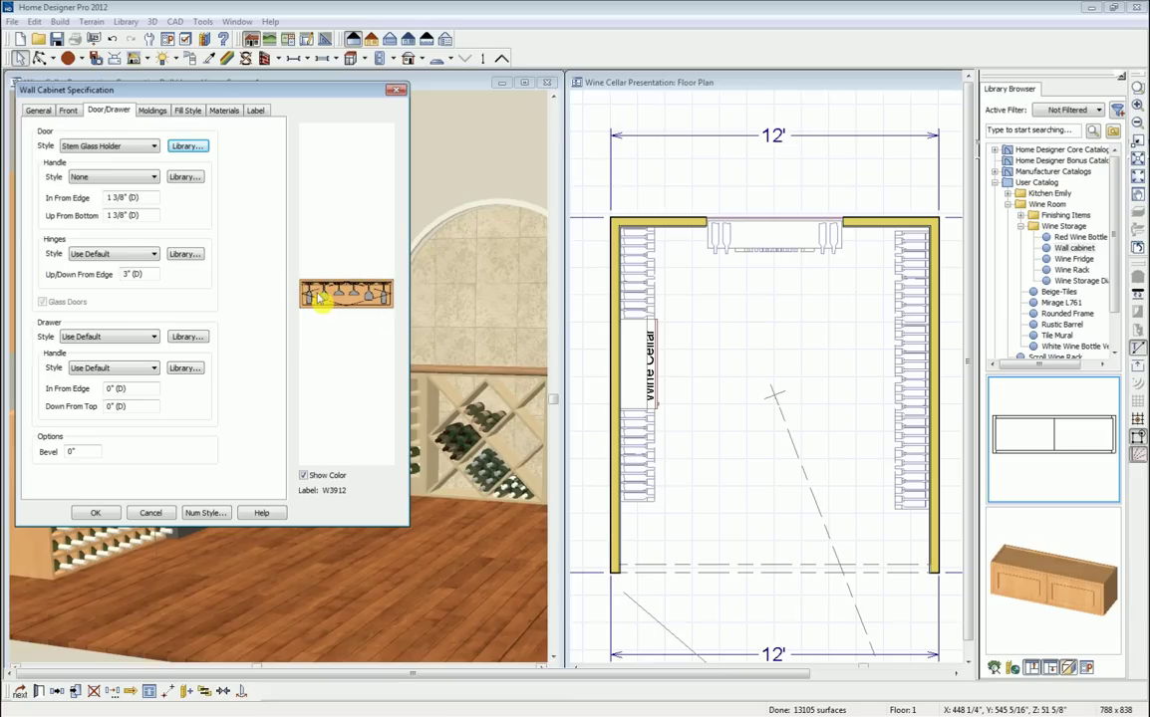
pyautogui.click(96, 515)
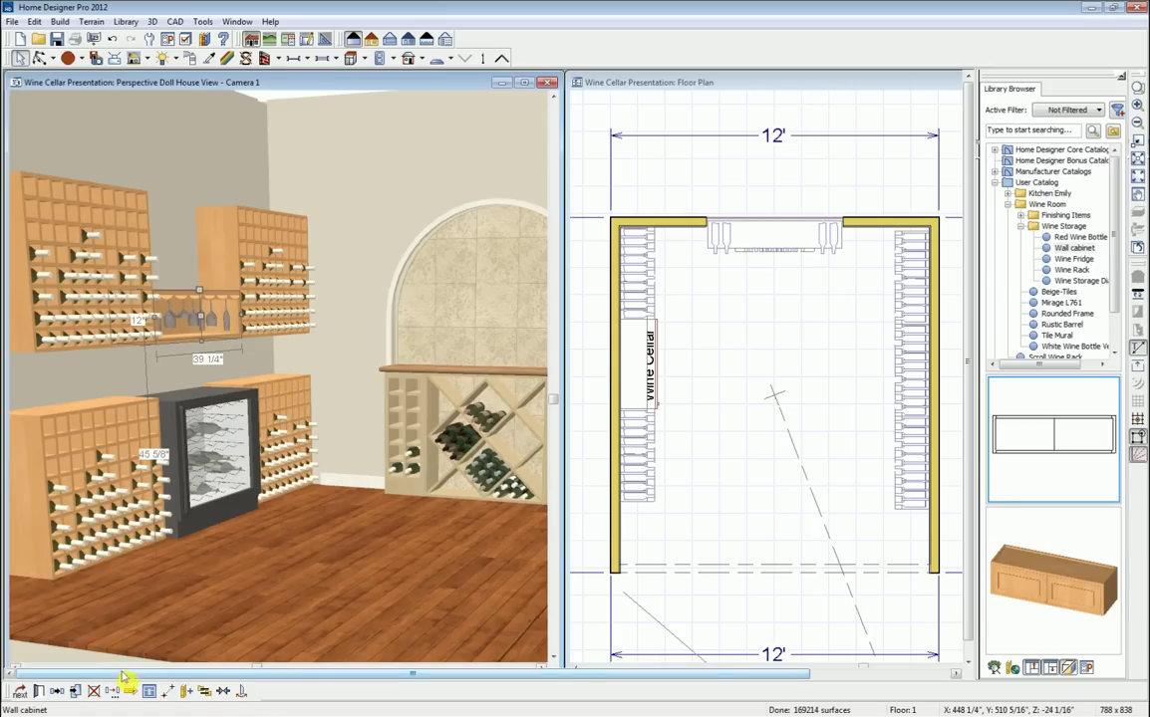
# Copy the stem glass cabinet upward and stack the copy directly on top of the original between the upper racks.
pyautogui.click(76, 694)
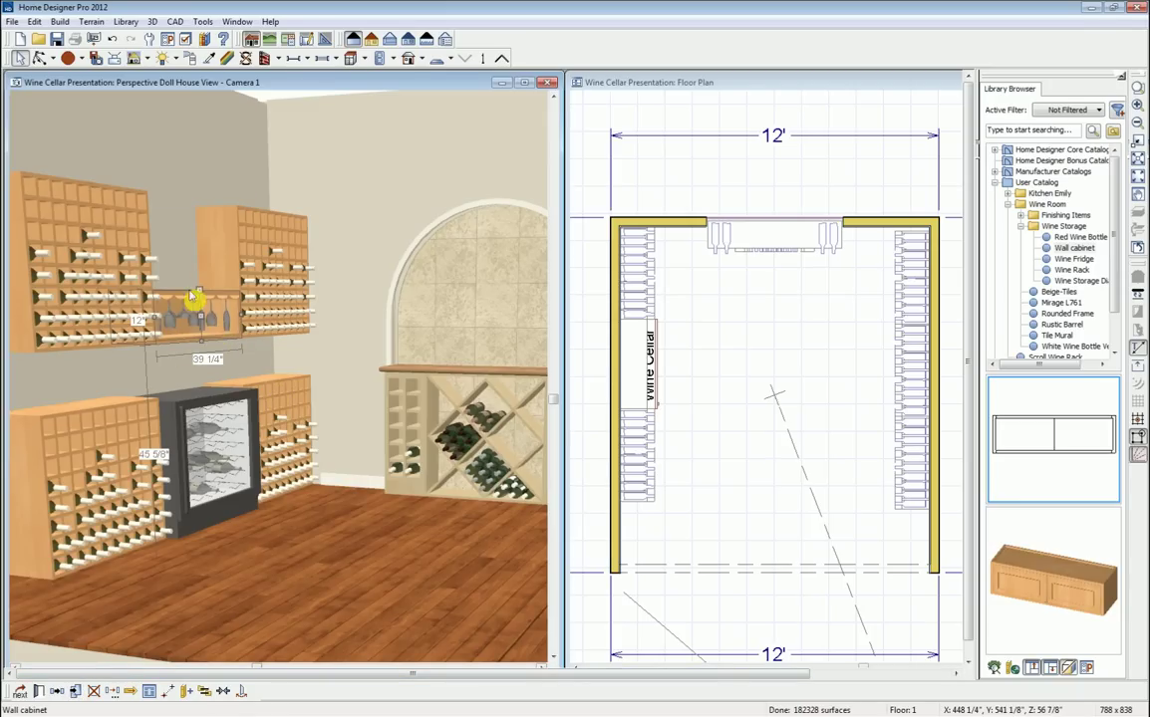
pyautogui.moveTo(200, 316); pyautogui.dragTo(189, 258)
pyautogui.moveTo(200, 262); pyautogui.dragTo(197, 275)
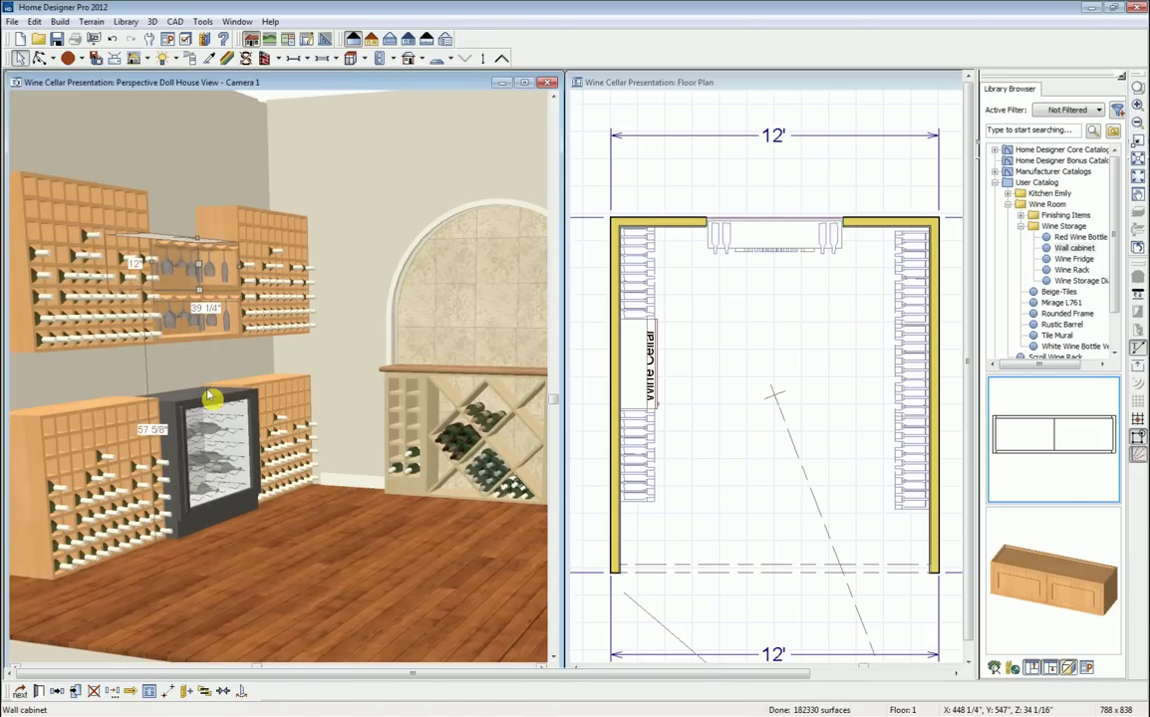
# Create a wall elevation view facing the left-hand wine rack wall and position it so the whole rack arrangement can be edited.
pyautogui.press('Escape')
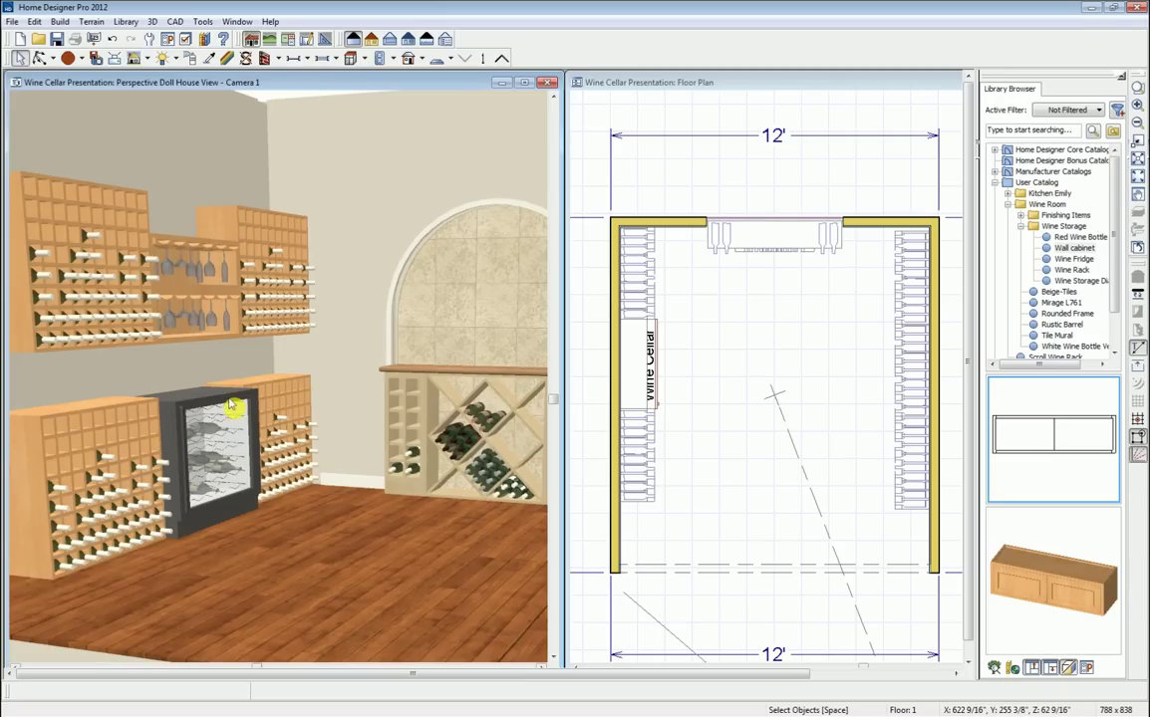
pyautogui.click(598, 86)
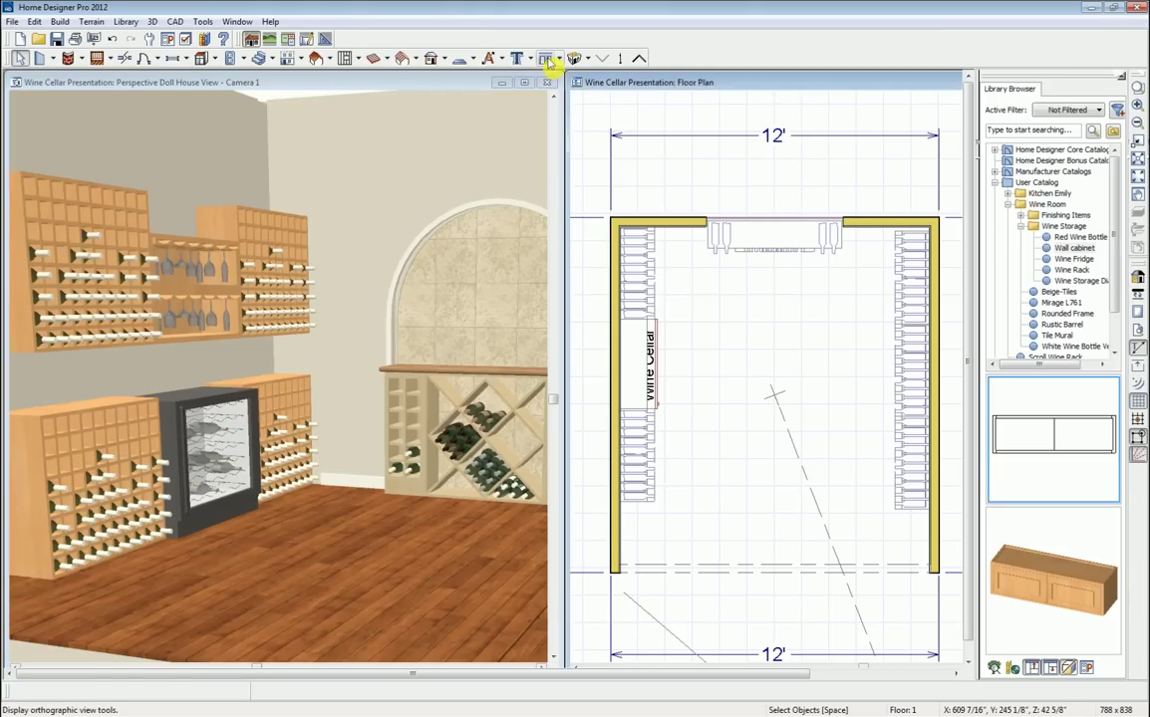
pyautogui.click(549, 60)
pyautogui.moveTo(689, 380); pyautogui.dragTo(640, 381)
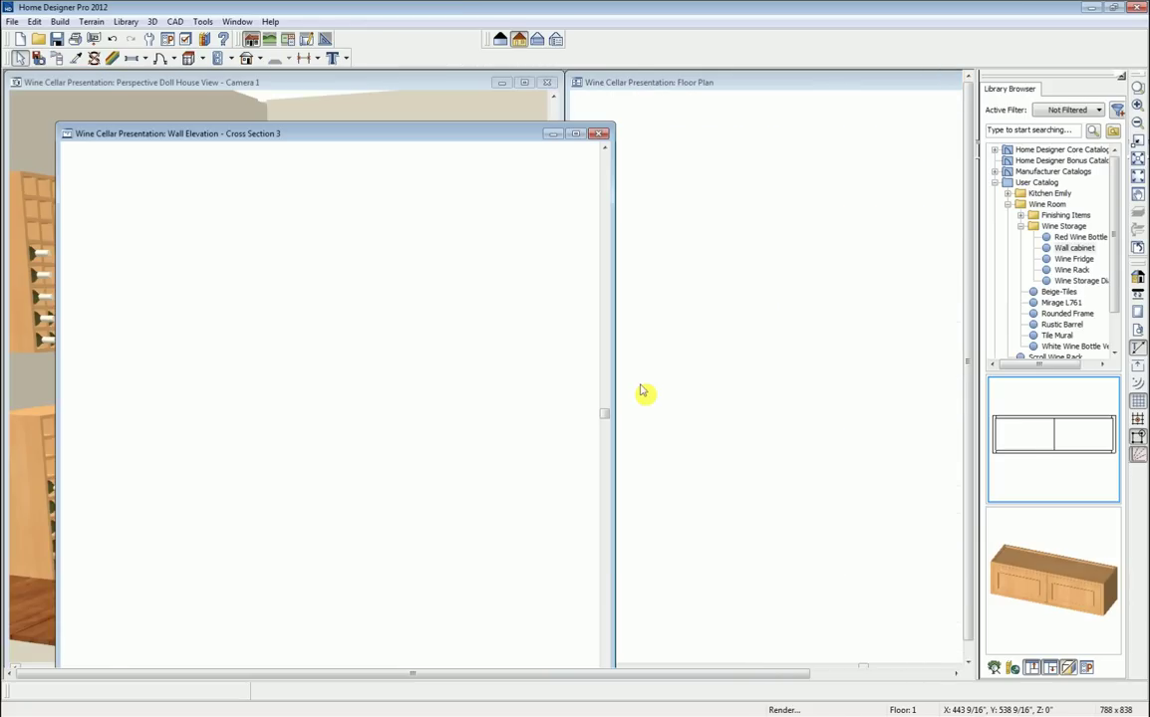
pyautogui.moveTo(436, 134); pyautogui.dragTo(494, 98)
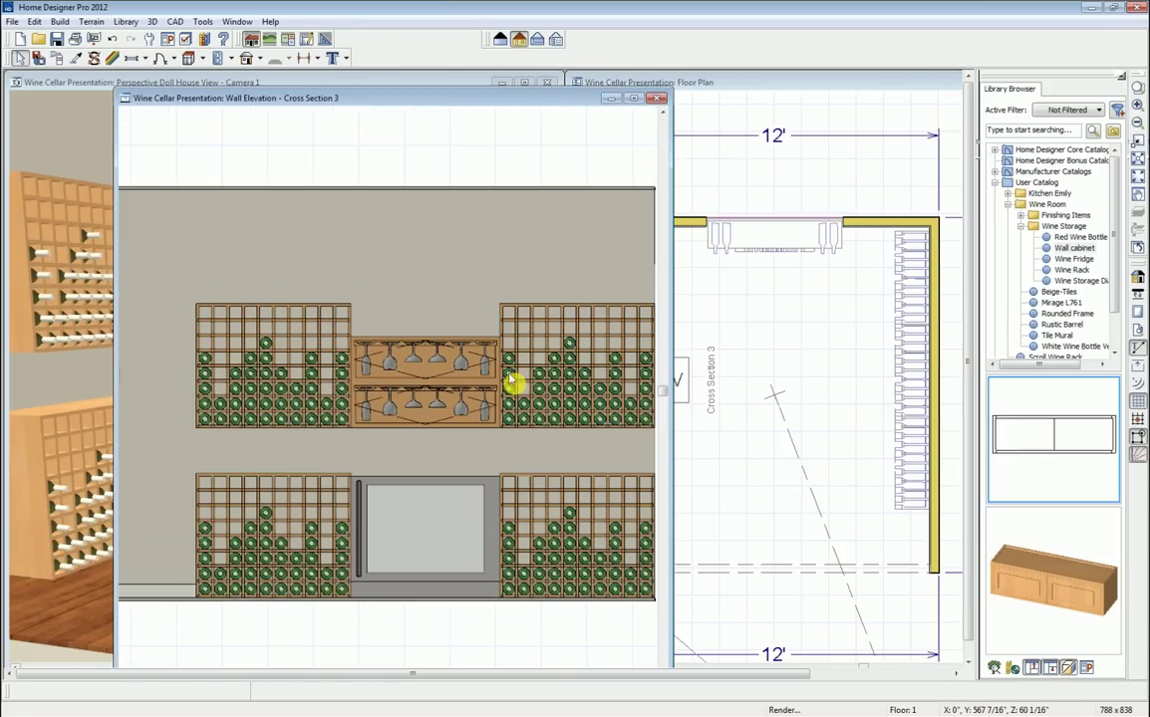
pyautogui.scroll(1, 559, 505)
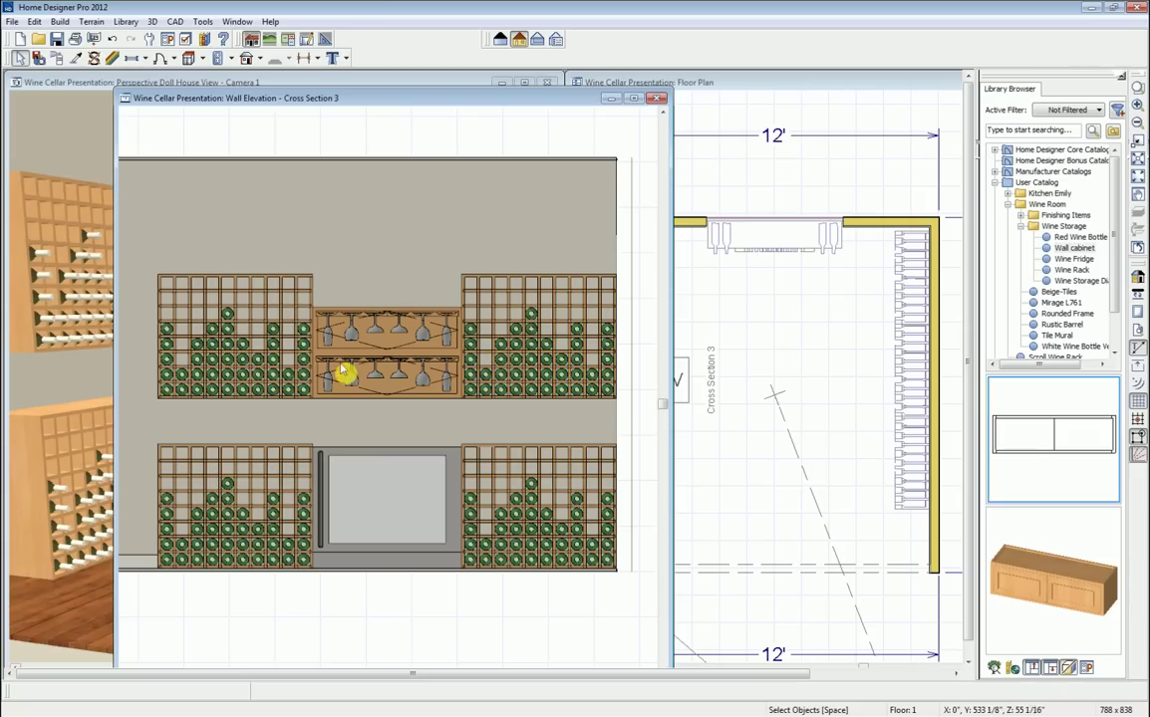
# Explode the upper left wine rack and extend its outer side partition down to the lower rack, about 43 7/16" tall.
pyautogui.click(251, 352)
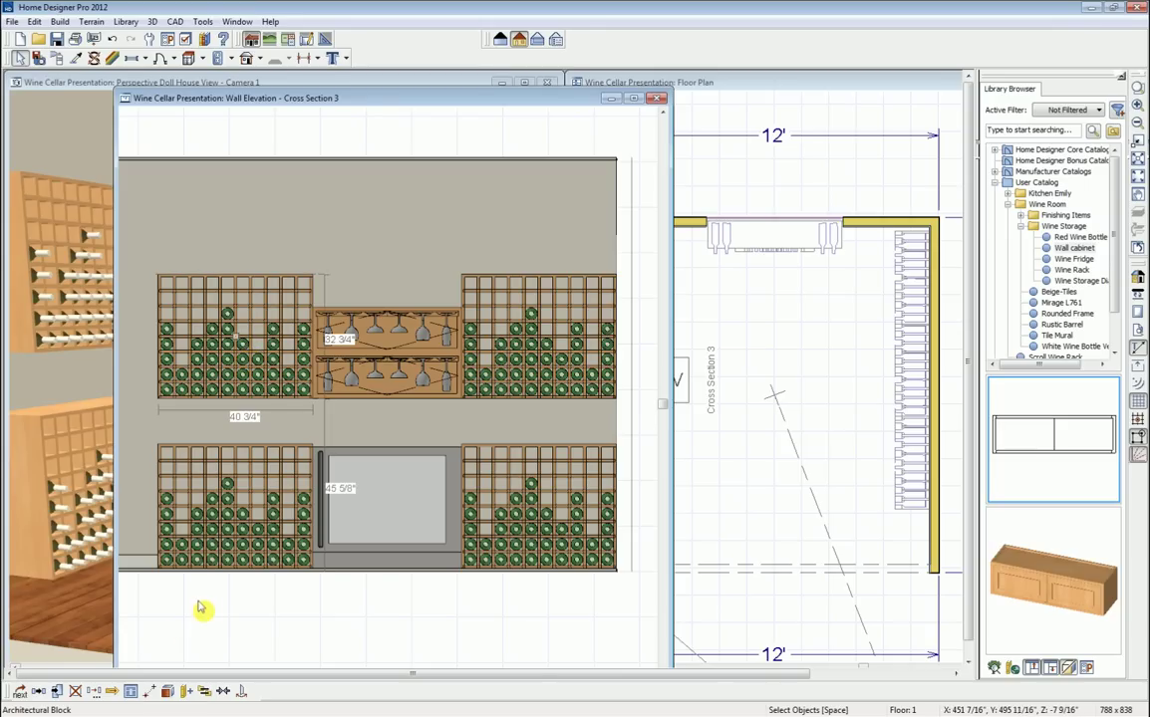
pyautogui.click(168, 691)
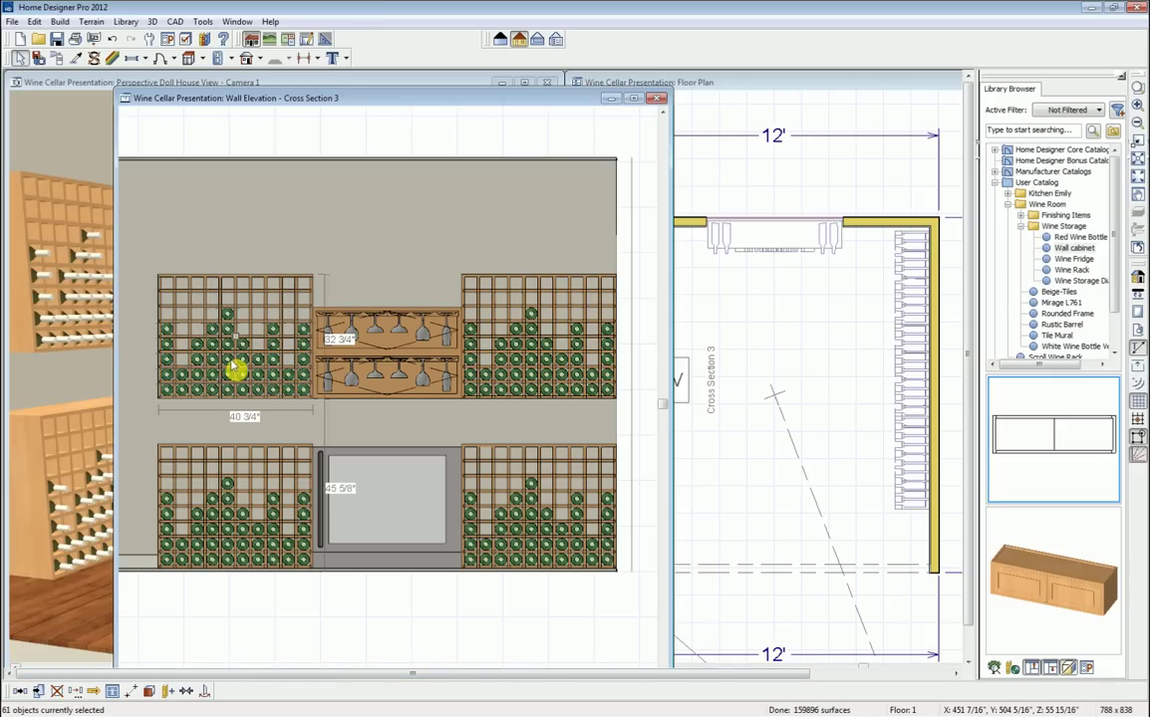
pyautogui.click(276, 370)
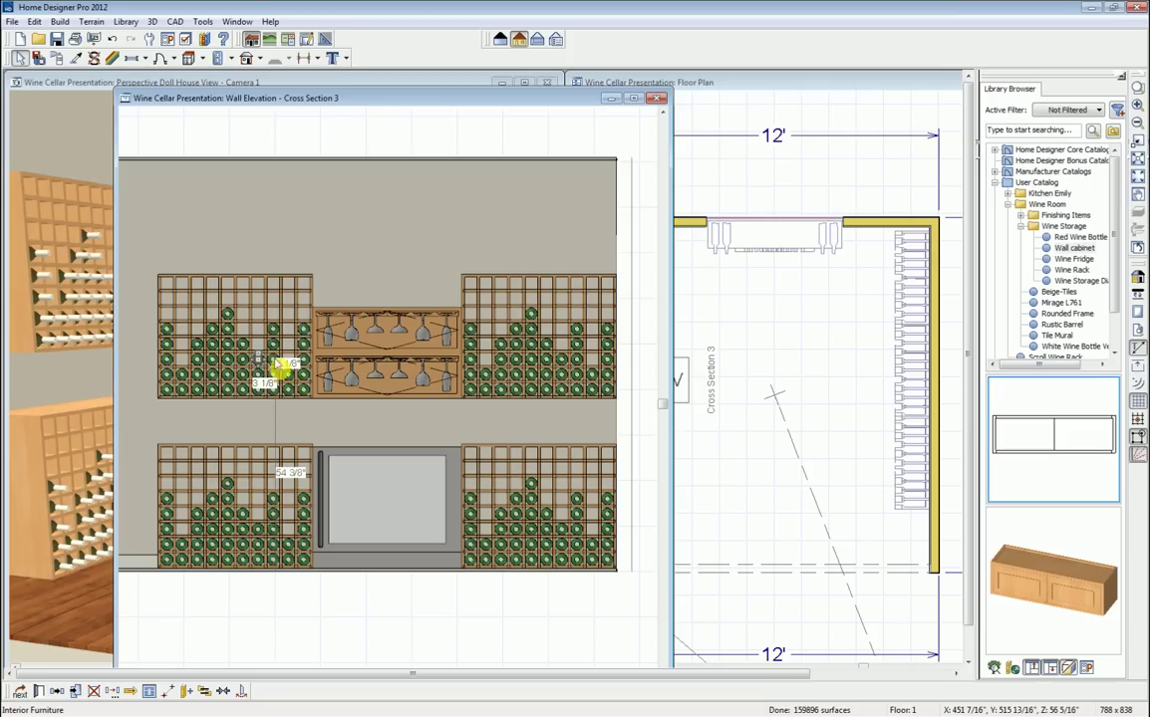
pyautogui.click(159, 414)
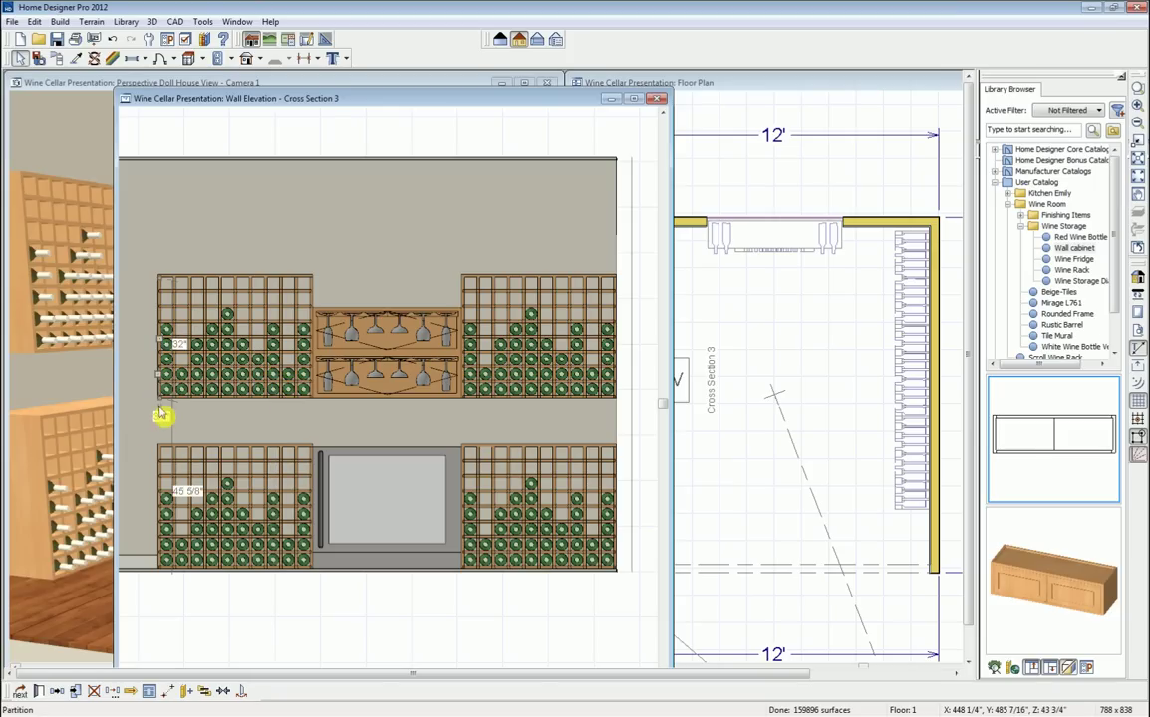
pyautogui.moveTo(159, 407); pyautogui.dragTo(159, 446)
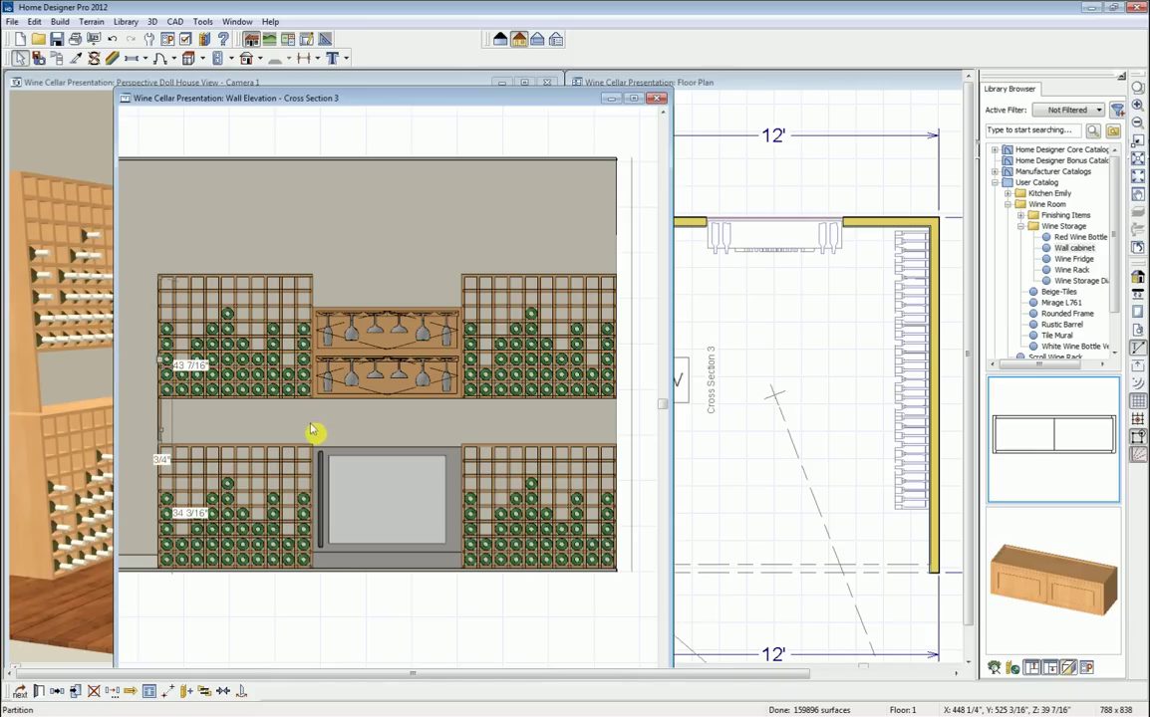
# Explode the lower left wine rack and stretch its top shelf across the wine fridge to 80" wide.
pyautogui.click(306, 458)
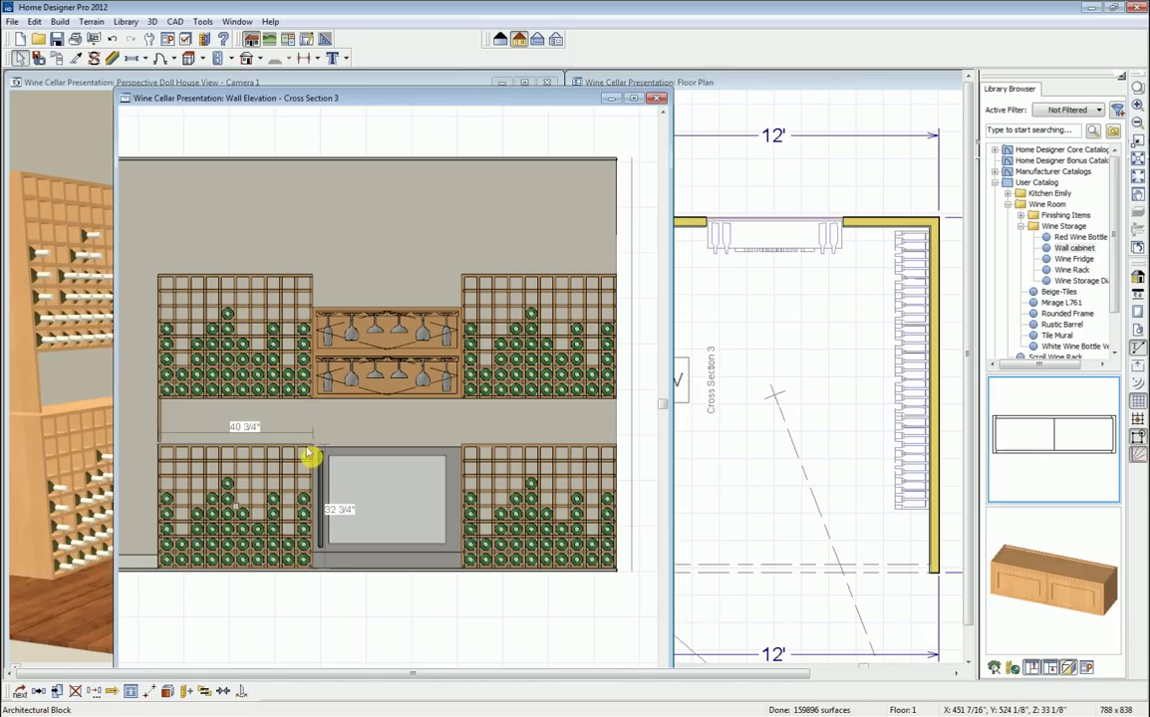
pyautogui.click(297, 479)
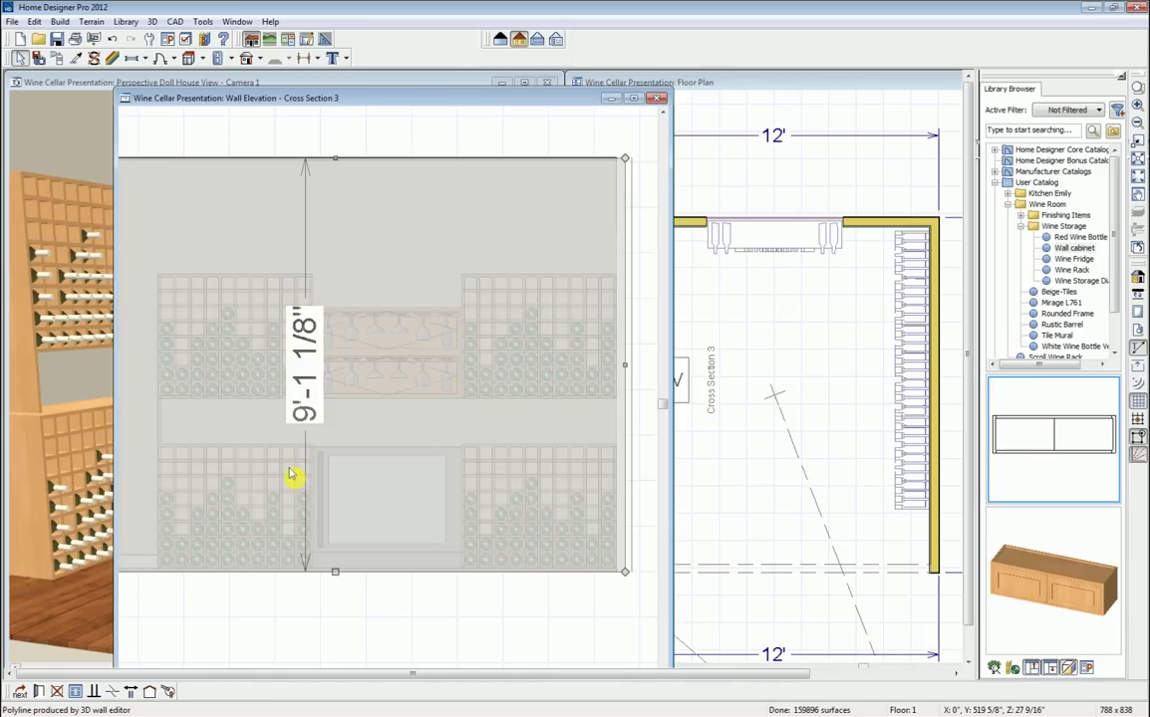
pyautogui.click(291, 475)
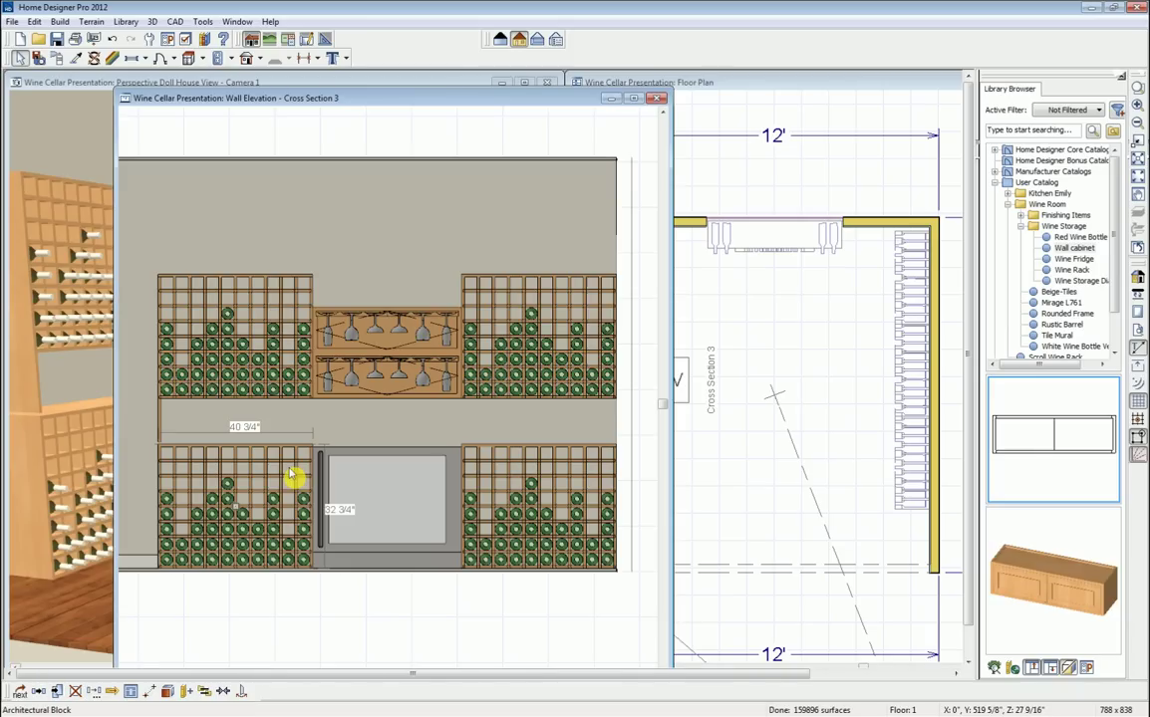
pyautogui.click(167, 691)
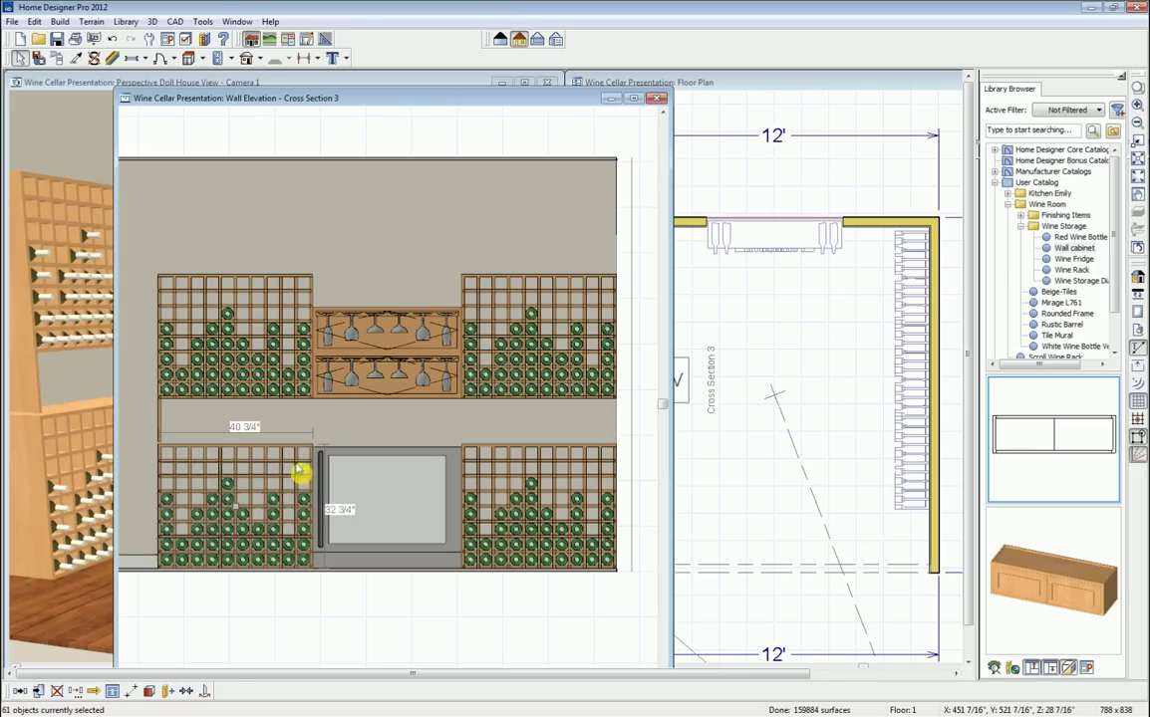
pyautogui.click(316, 468)
pyautogui.click(317, 459)
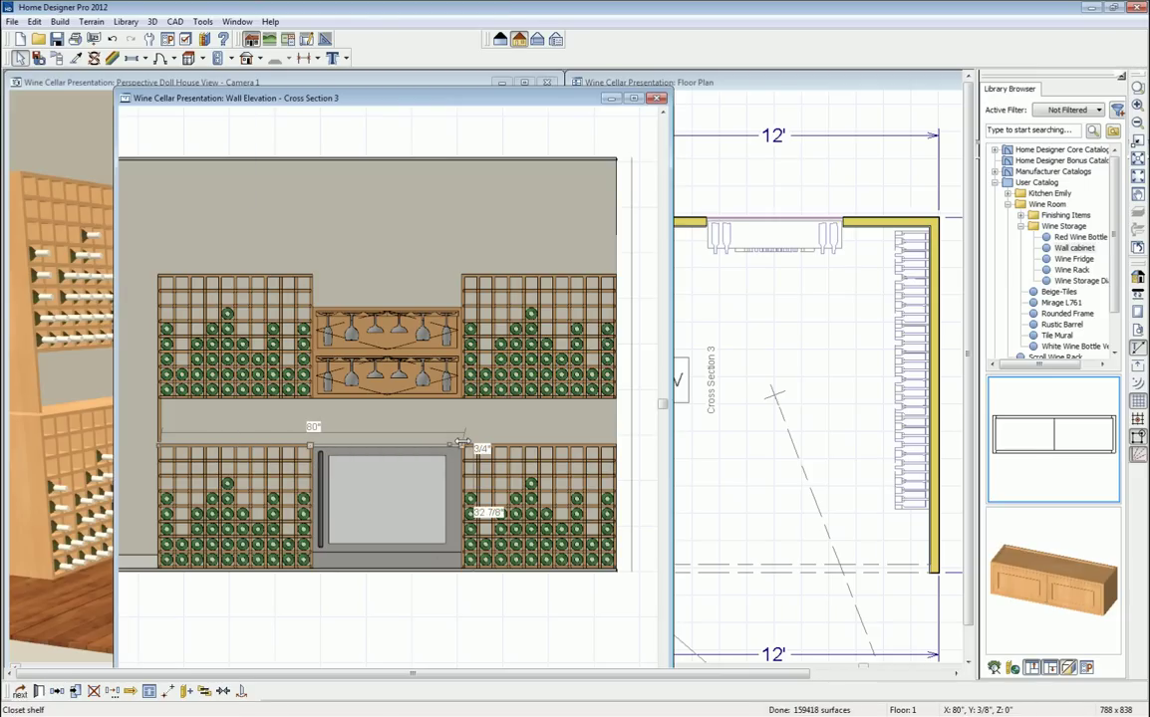
# Extend the upper left rack's inner side partition down toward the lower rack, about 43 7/16" tall, and uncover the 3D view.
pyautogui.click(315, 355)
pyautogui.moveTo(312, 398); pyautogui.dragTo(312, 441)
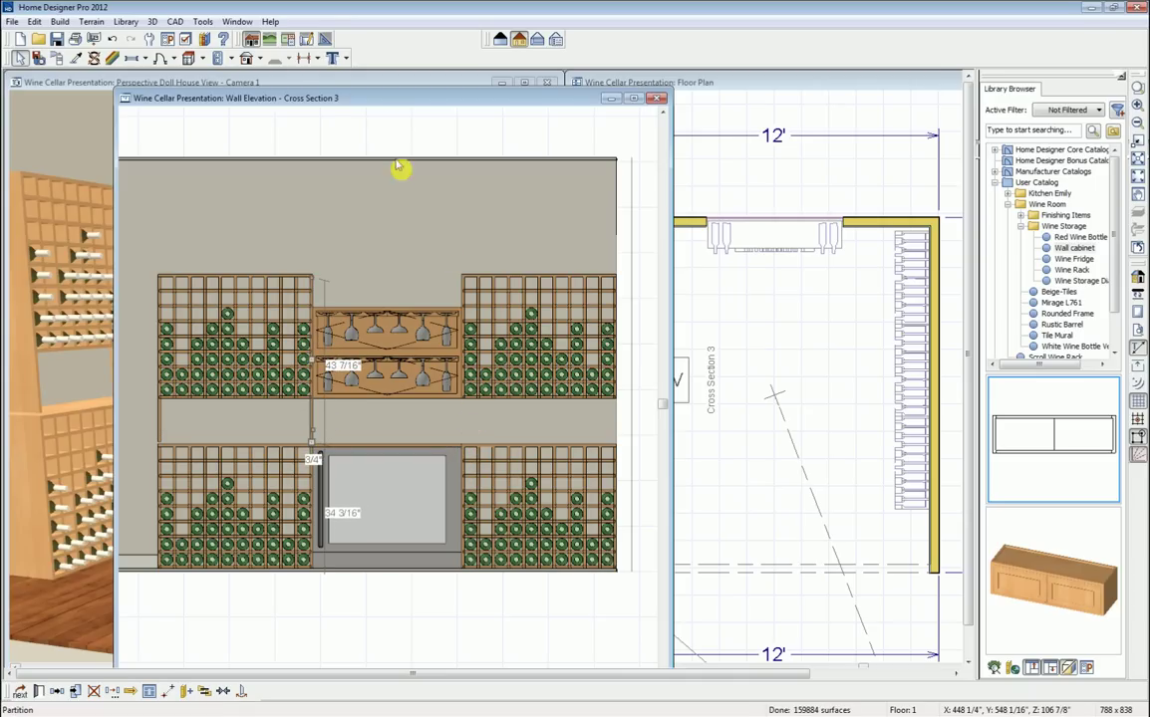
pyautogui.moveTo(394, 100); pyautogui.dragTo(627, 109)
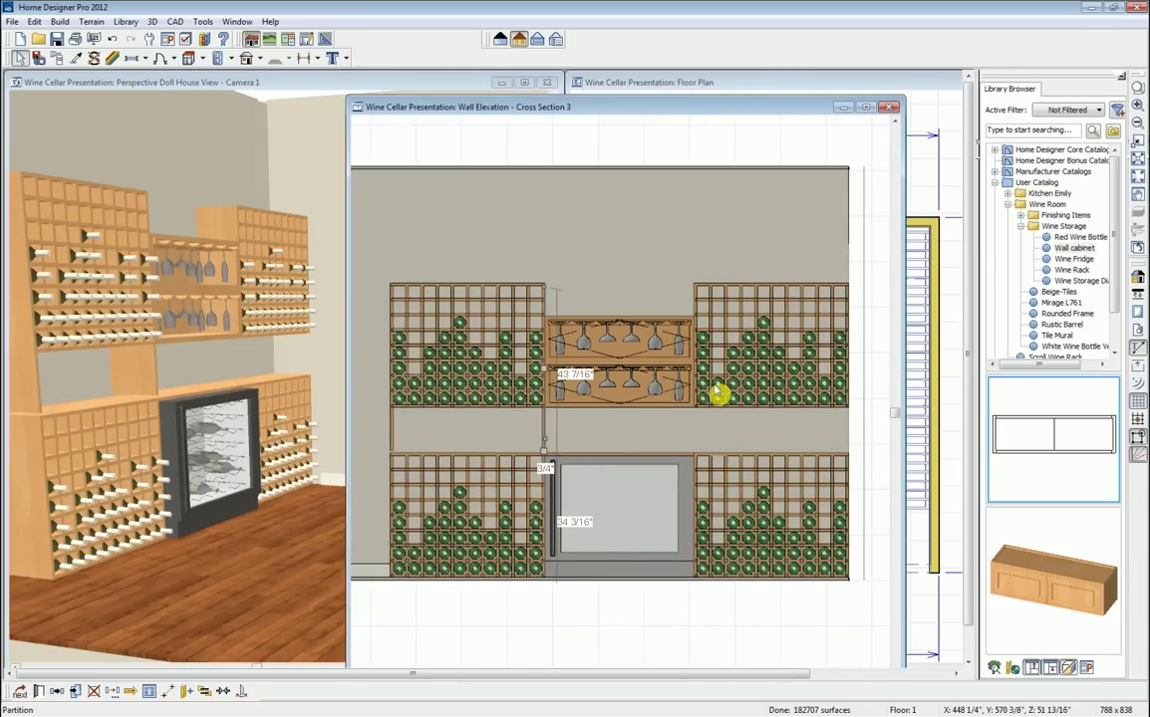
# Explode the upper right wine rack and extend both of its side partitions down to the lower rack, 44" tall.
pyautogui.click(717, 393)
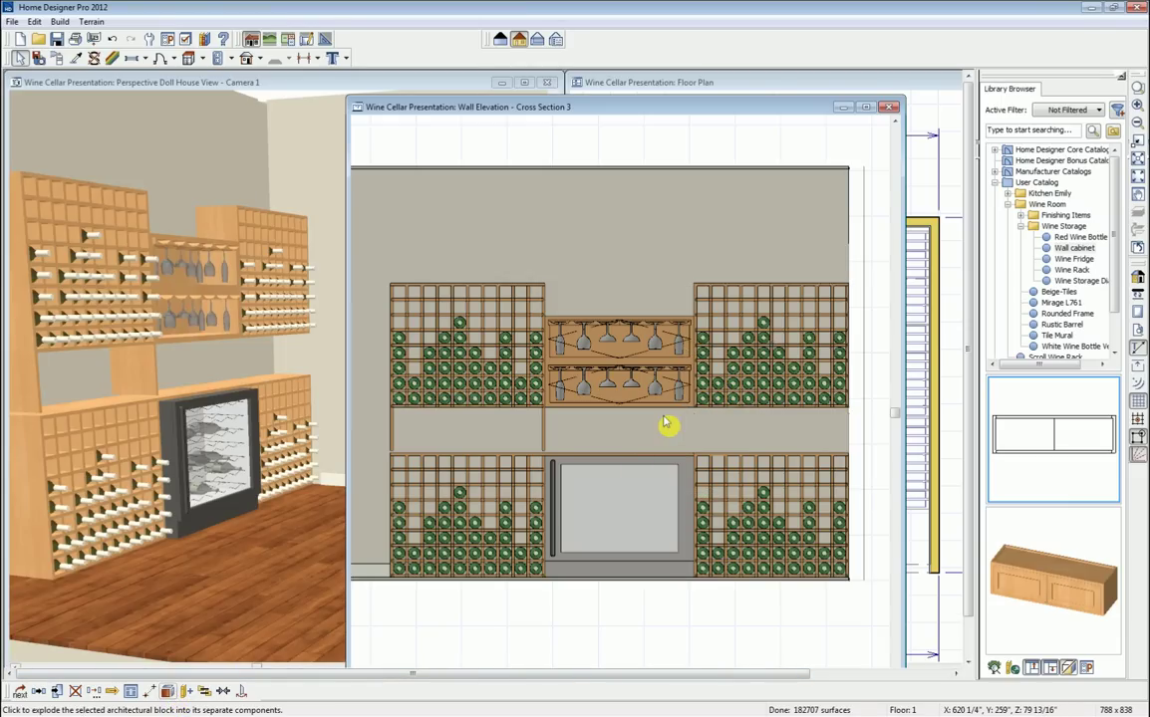
pyautogui.click(696, 403)
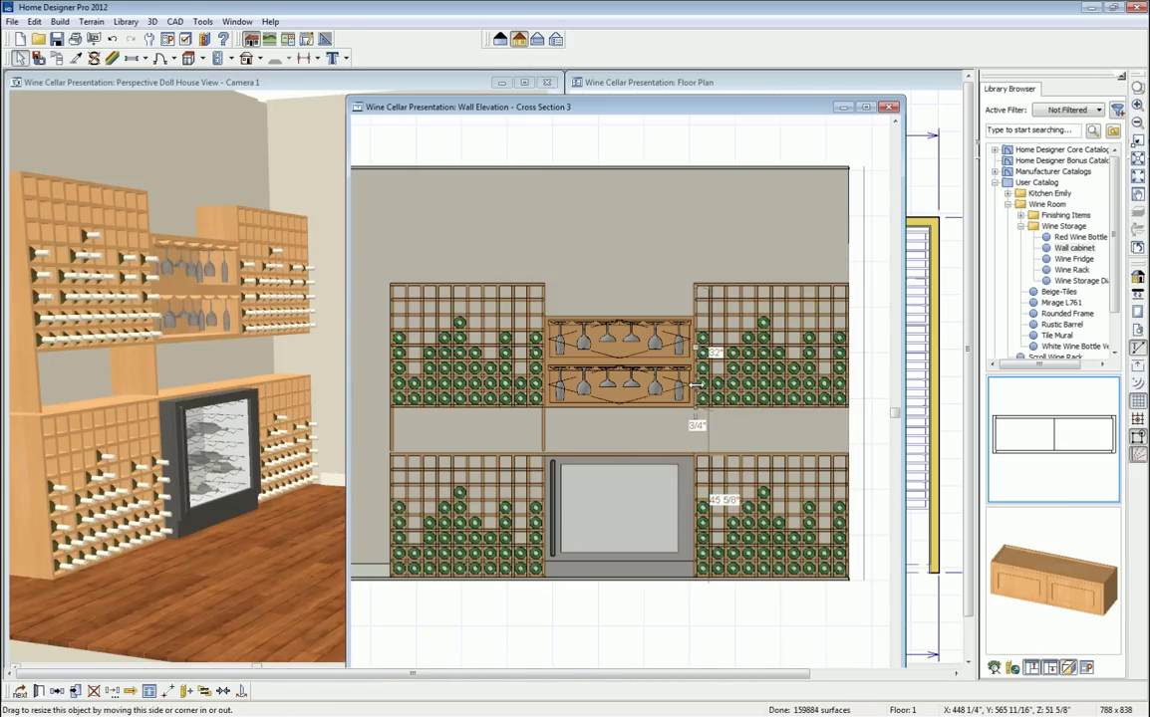
pyautogui.moveTo(695, 410); pyautogui.dragTo(694, 455)
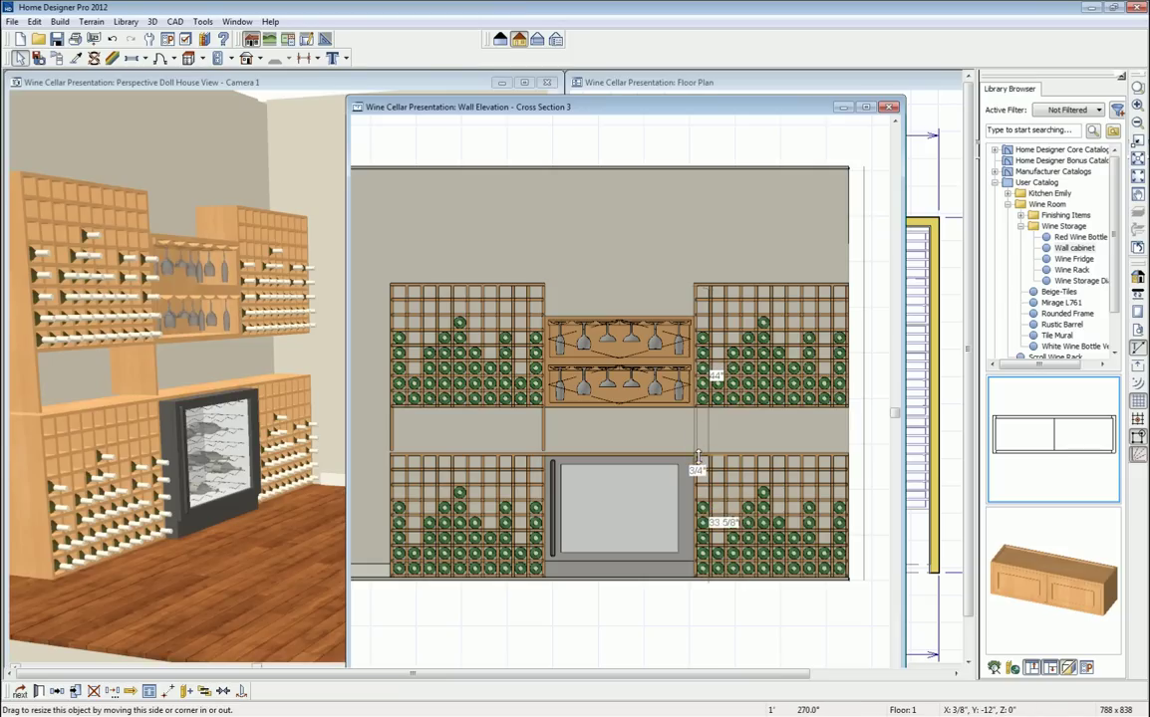
pyautogui.click(850, 416)
pyautogui.moveTo(850, 416); pyautogui.dragTo(849, 468)
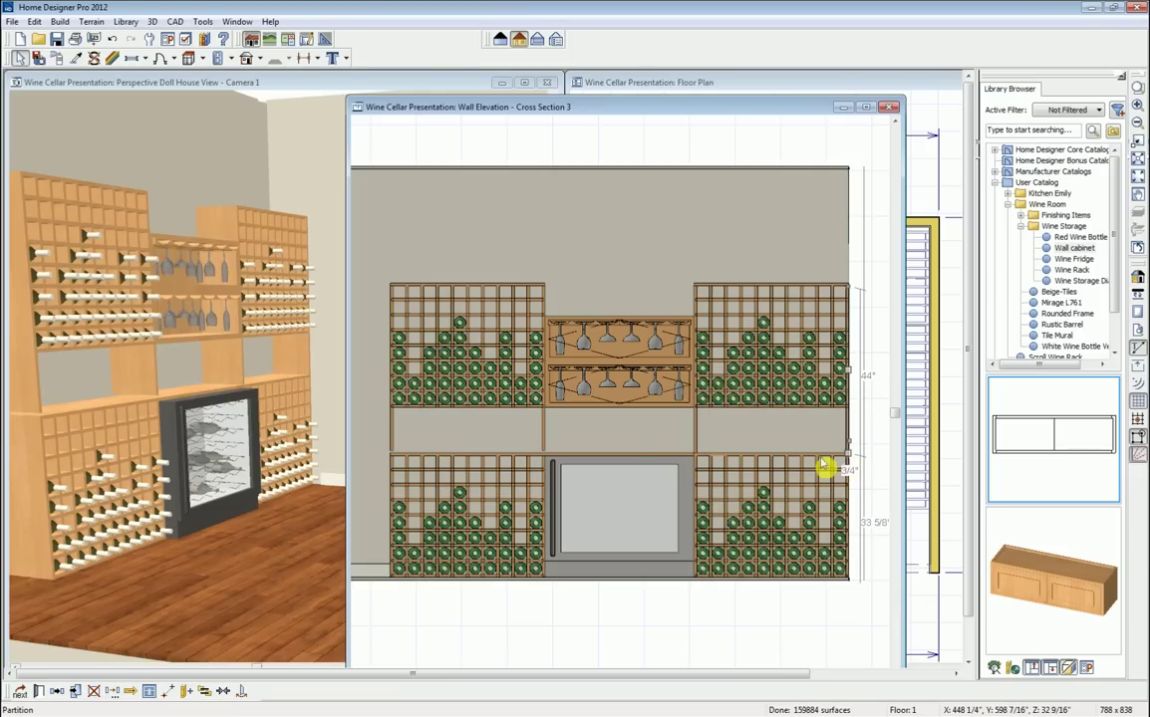
# Lengthen both side partitions of the upper left rack to 44" so they meet the lower rack's top.
pyautogui.click(546, 463)
pyautogui.click(548, 459)
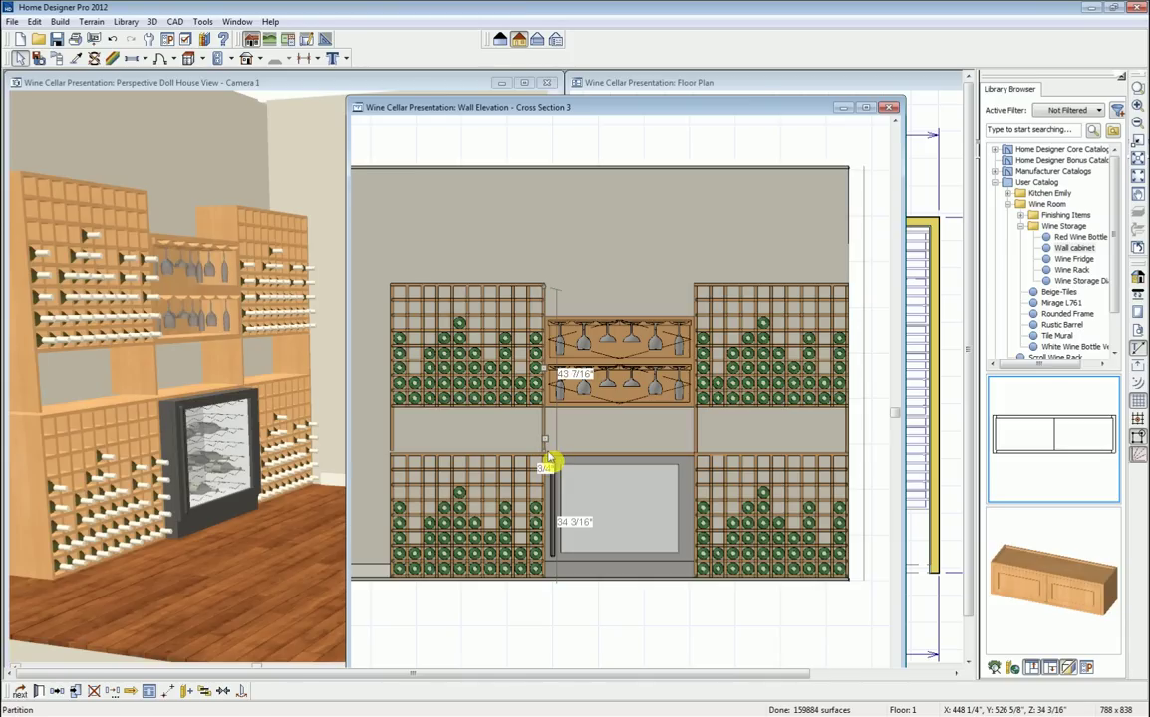
pyautogui.moveTo(544, 453); pyautogui.dragTo(544, 456)
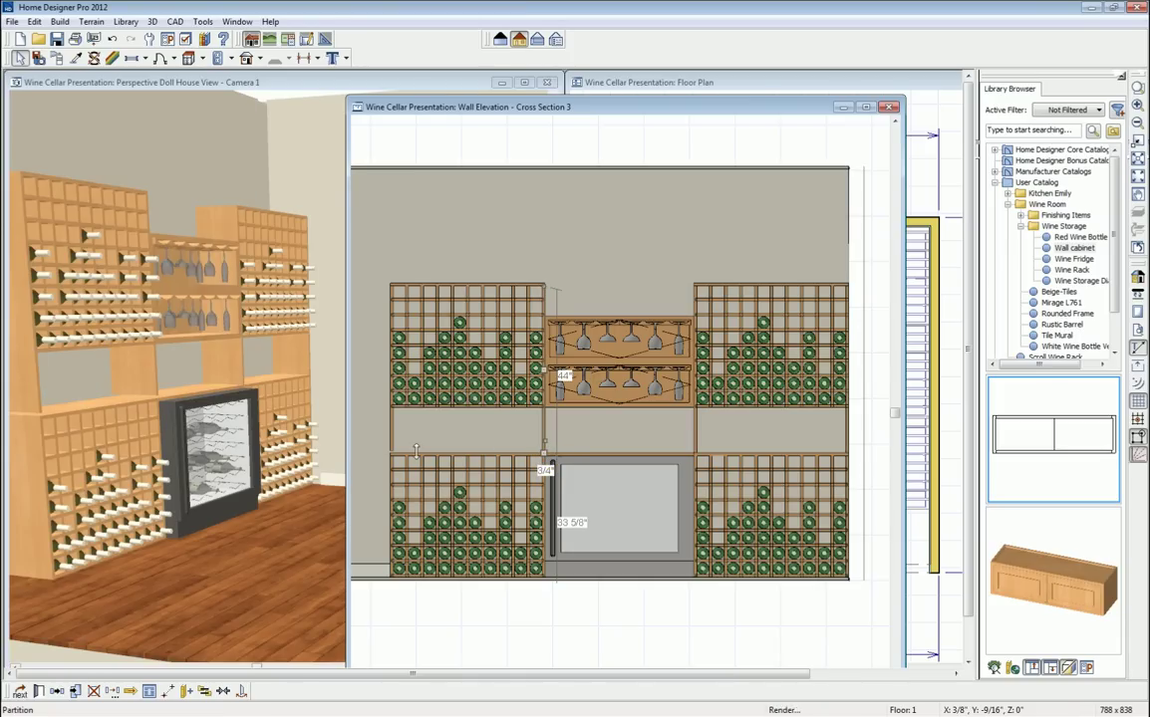
pyautogui.click(392, 448)
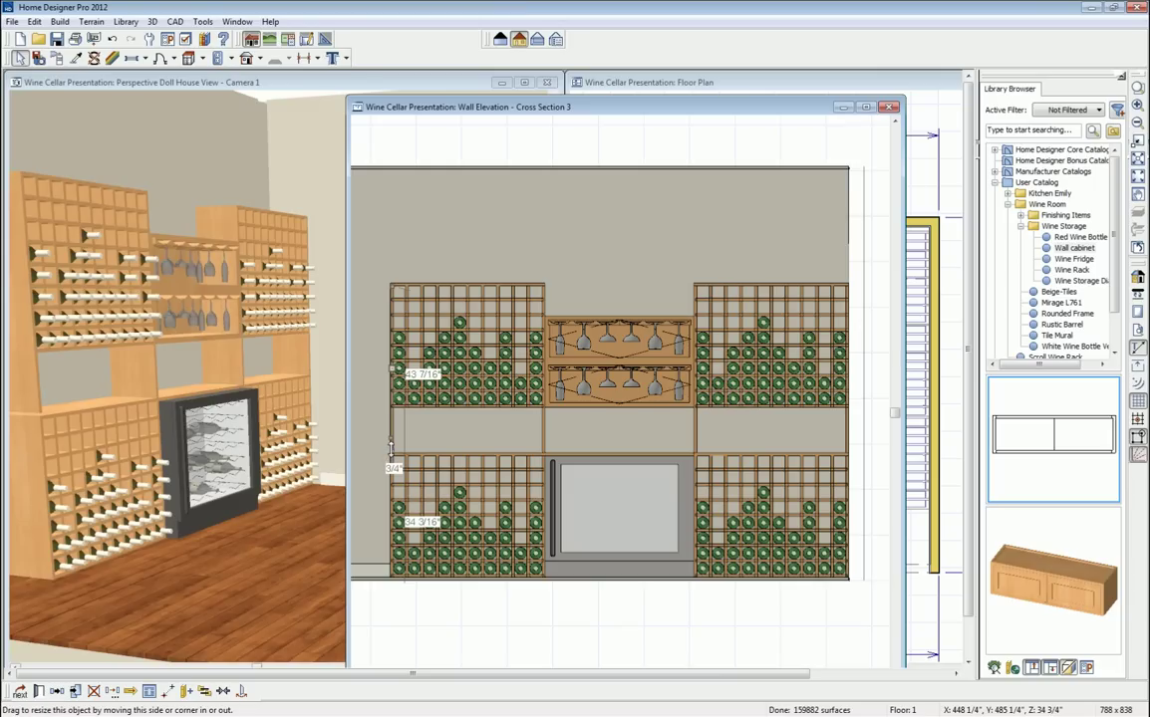
pyautogui.moveTo(392, 452); pyautogui.dragTo(391, 454)
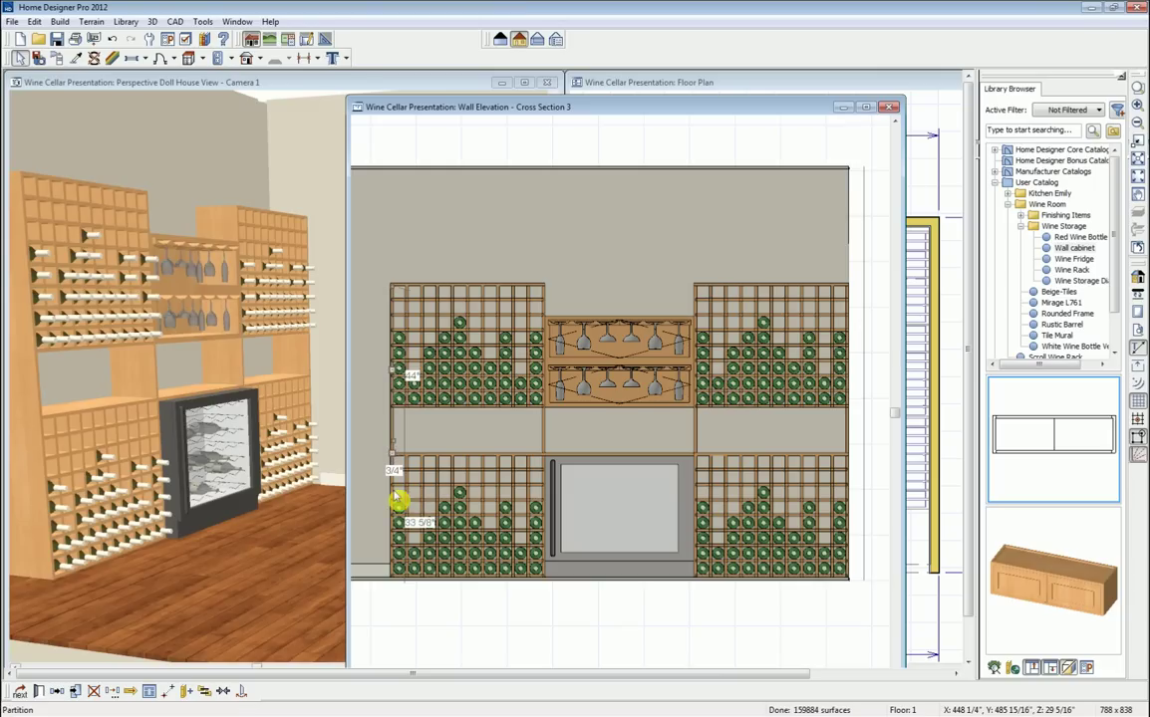
pyautogui.press('Escape')
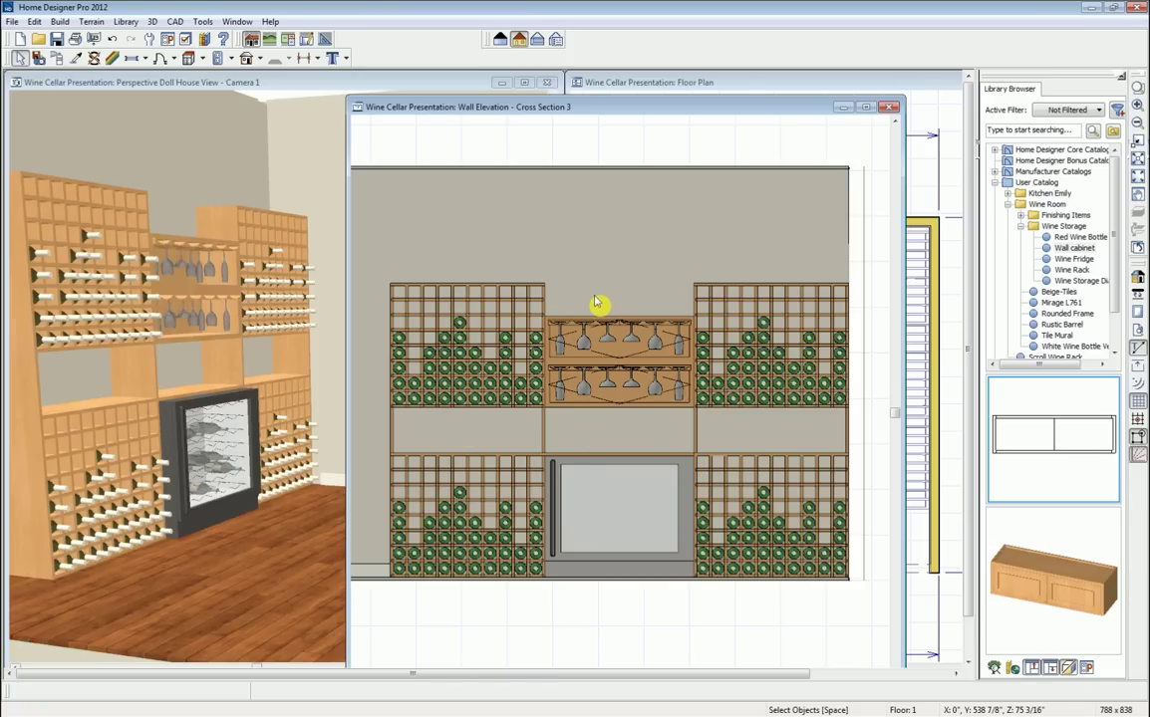
# Stretch the upper left rack's top three shelves across the opening above the stem glass cabinets to the upper right rack.
pyautogui.click(534, 287)
pyautogui.moveTo(545, 286); pyautogui.dragTo(668, 300)
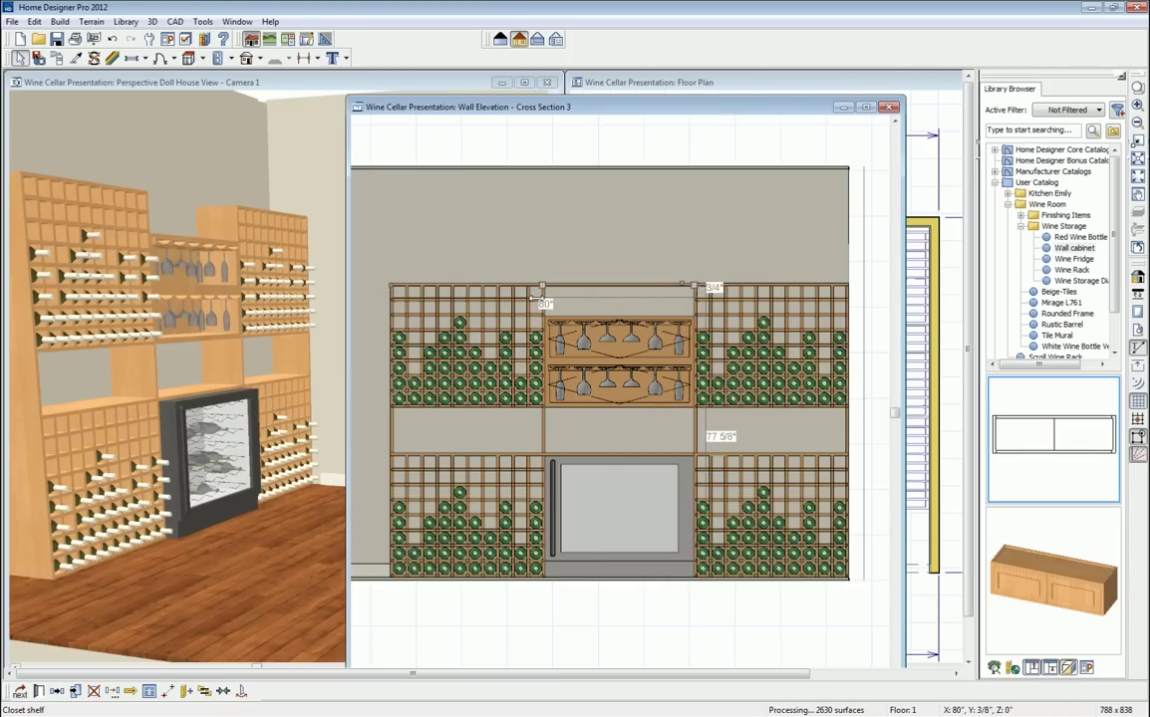
pyautogui.press('Escape')
pyautogui.click(542, 311)
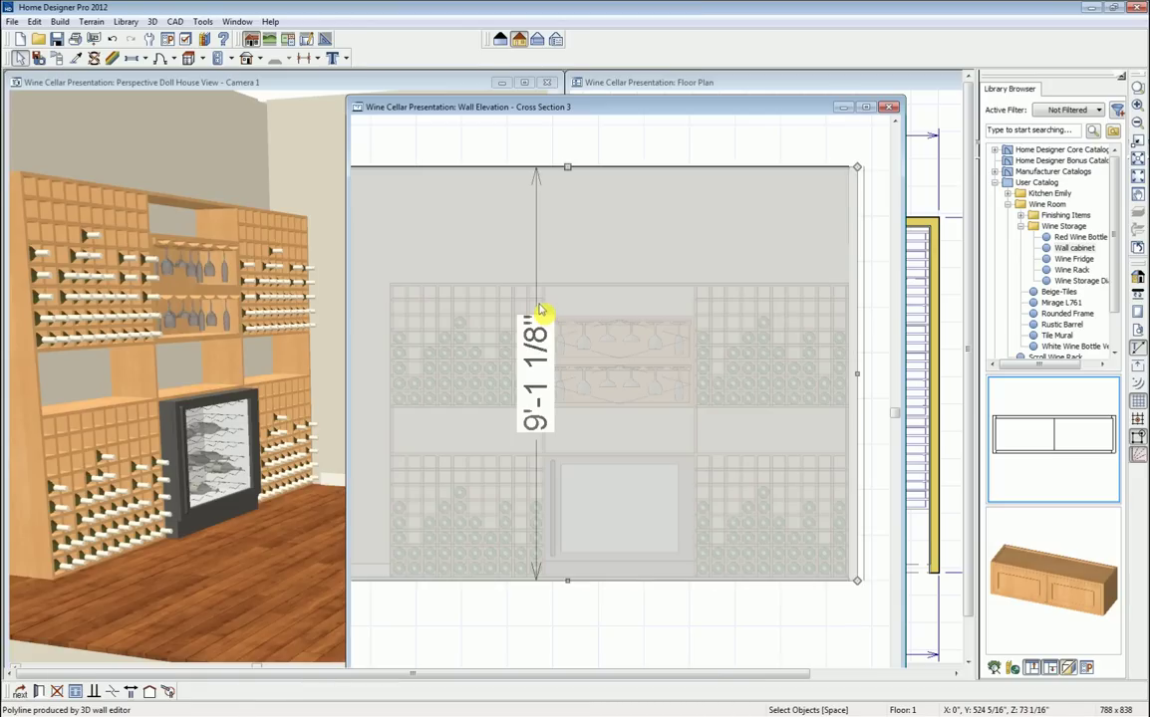
pyautogui.click(554, 300)
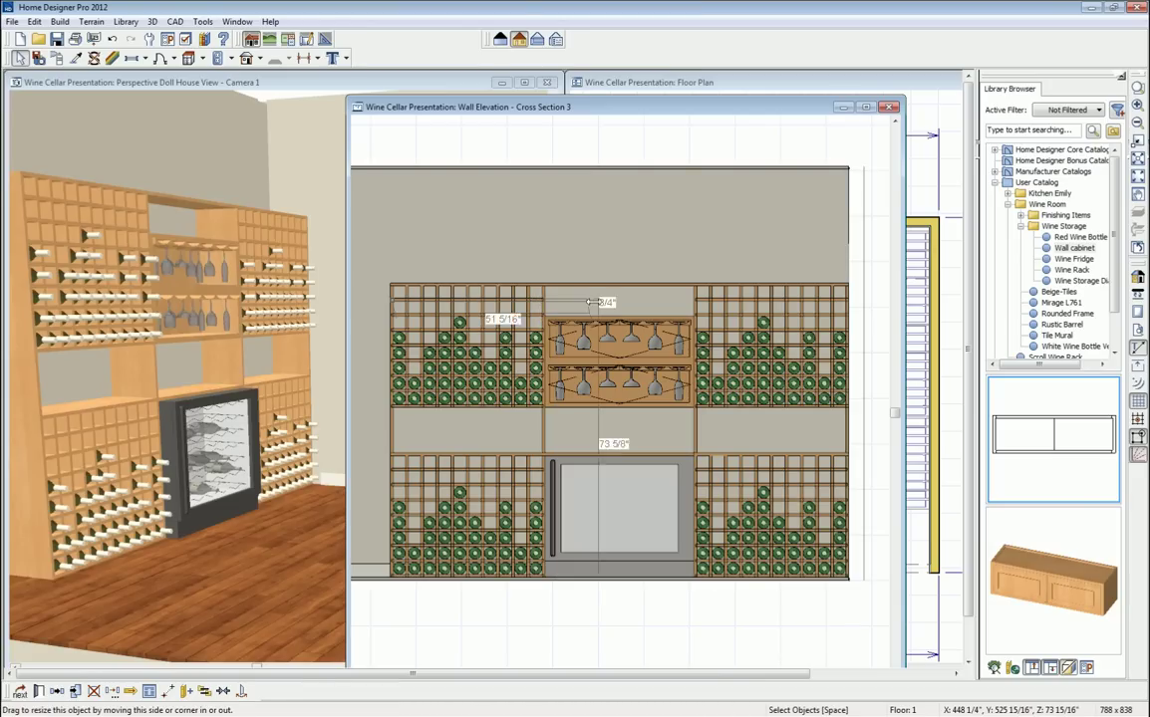
pyautogui.click(539, 329)
pyautogui.click(543, 319)
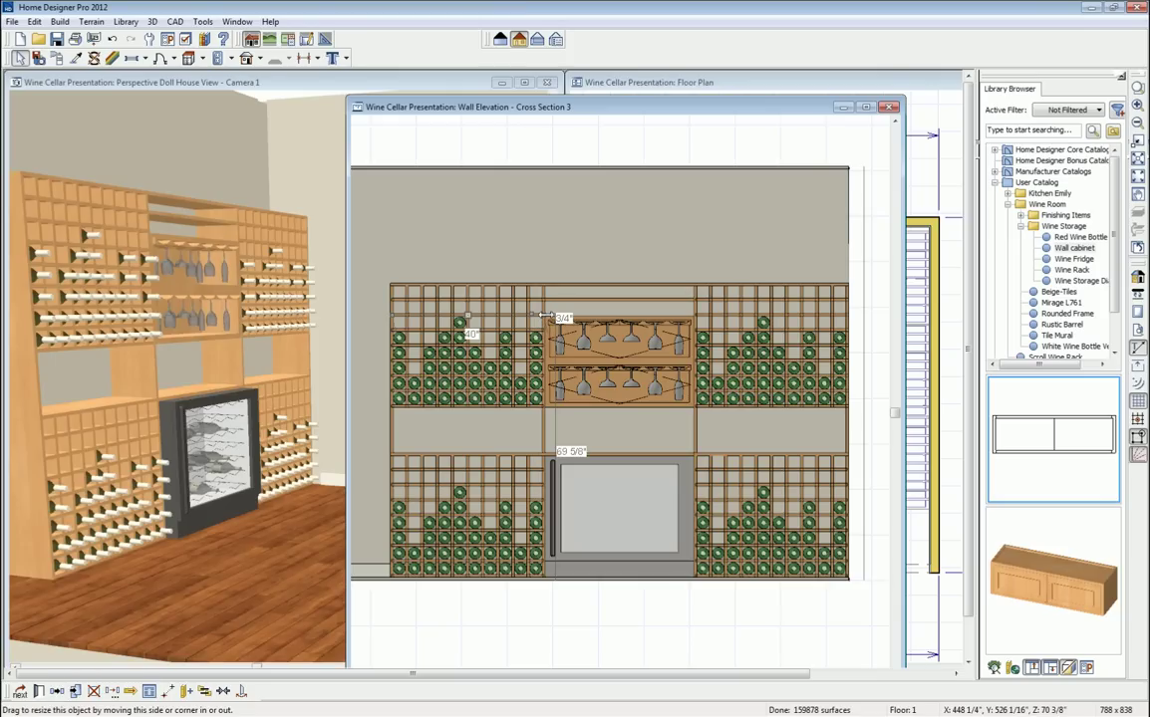
pyautogui.moveTo(547, 314); pyautogui.dragTo(697, 315)
pyautogui.press('Escape')
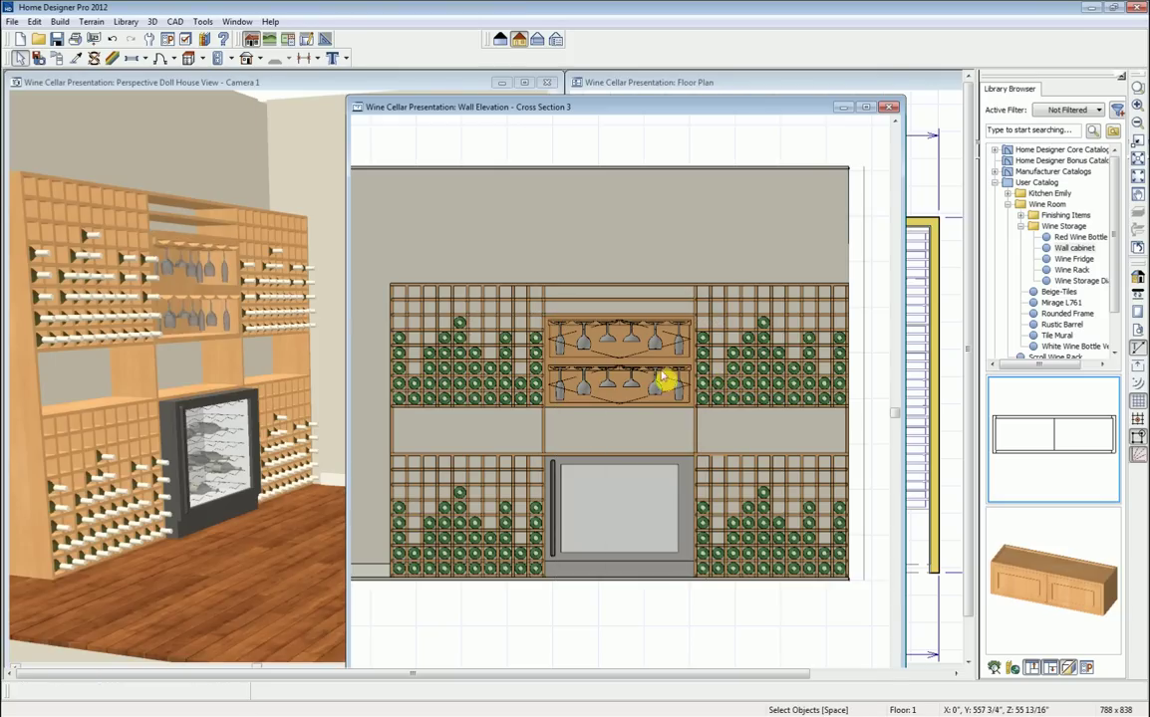
# Replicate the upper left rack's inner partition once into the opening and shorten the copy to 7 1/4" above the stem glass cabinets.
pyautogui.click(547, 311)
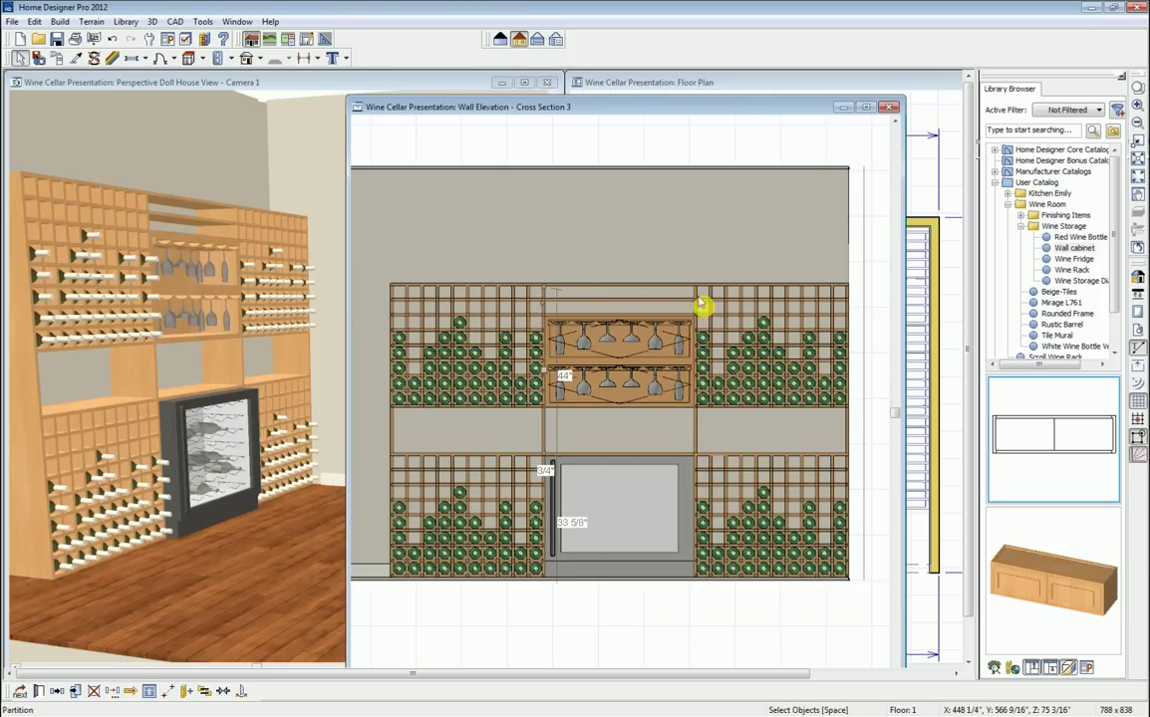
pyautogui.click(113, 693)
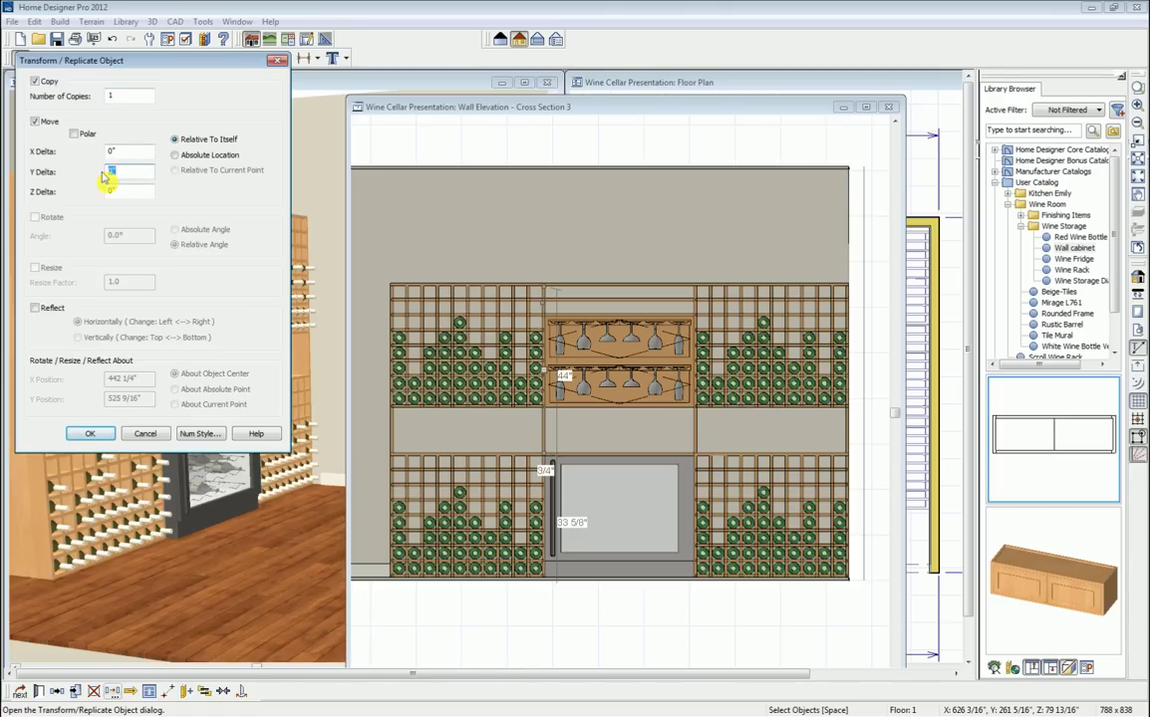
pyautogui.press('Return')
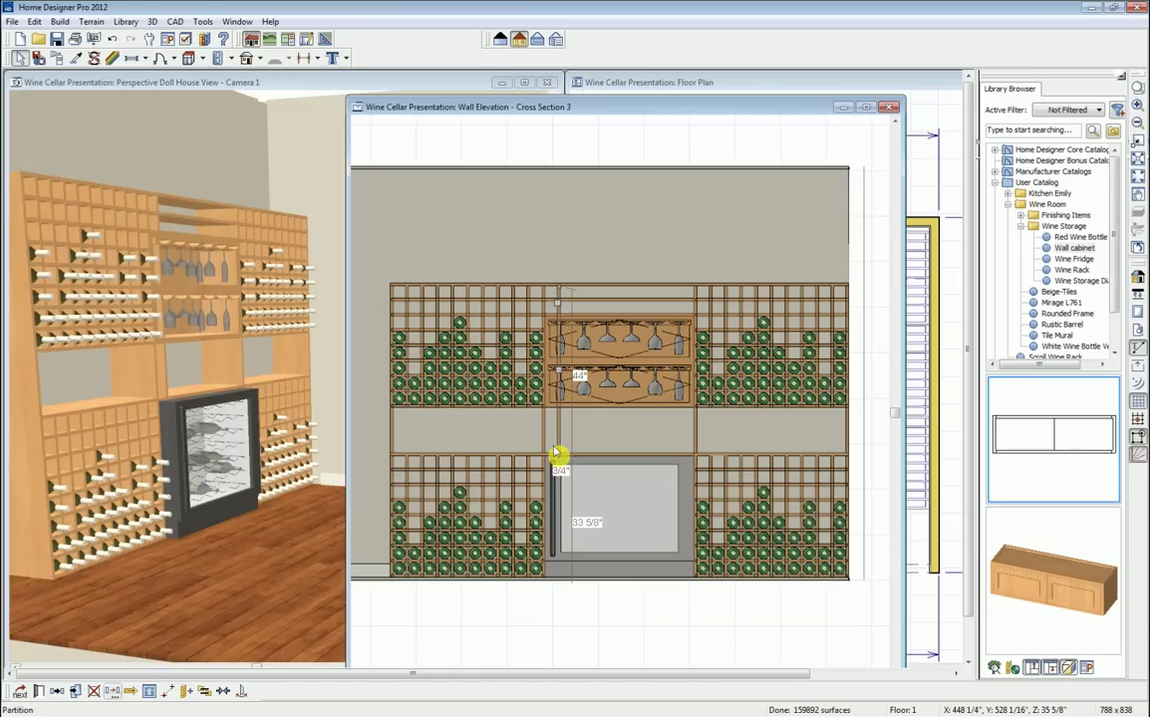
pyautogui.moveTo(559, 449); pyautogui.dragTo(559, 312)
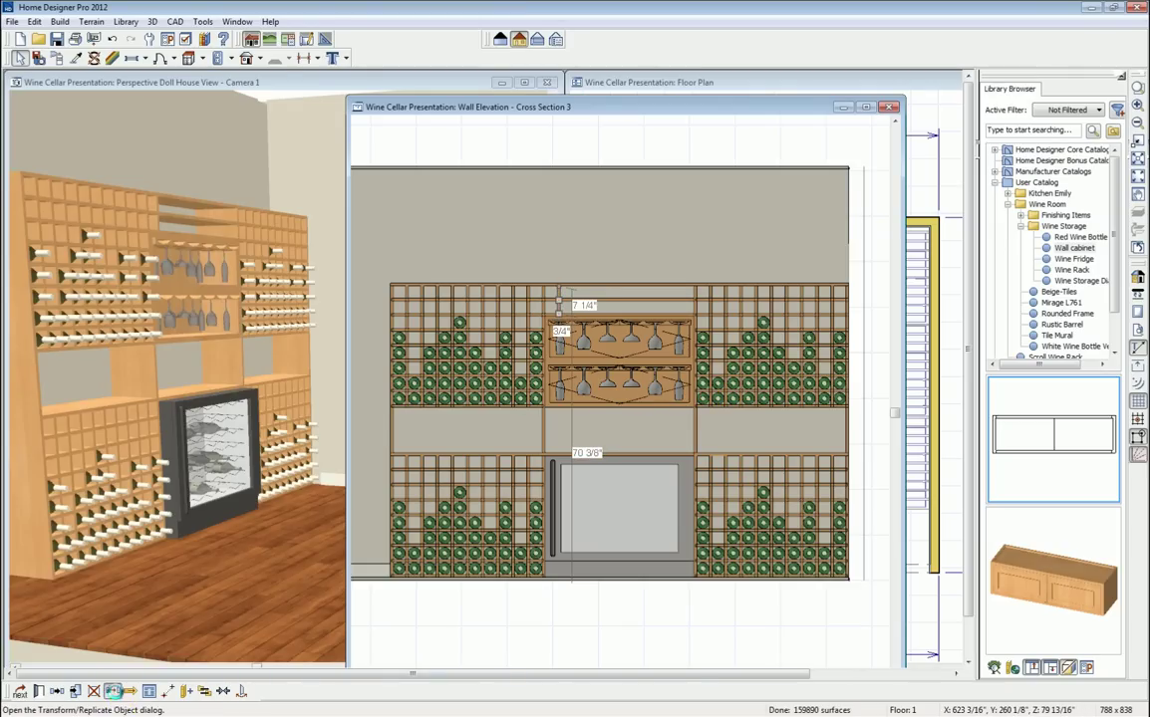
# Replicate the short partition in 8 copies across the opening above the stem glass cabinets, and close the elevation.
pyautogui.click(112, 690)
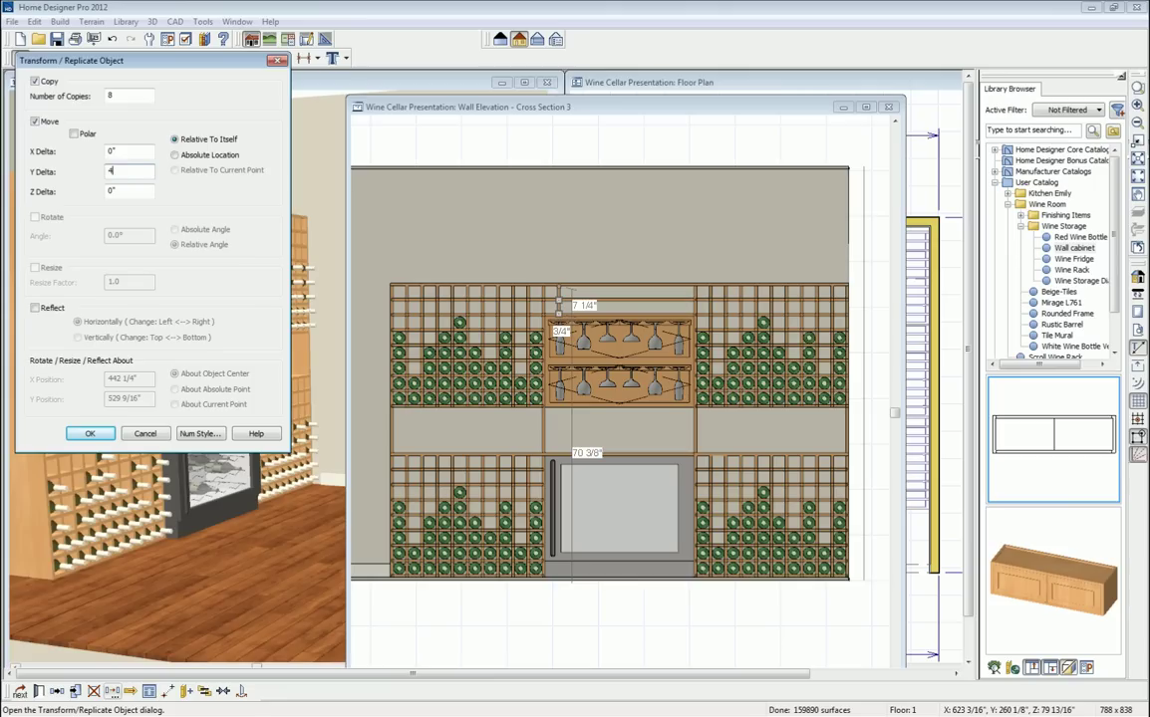
pyautogui.press('Return')
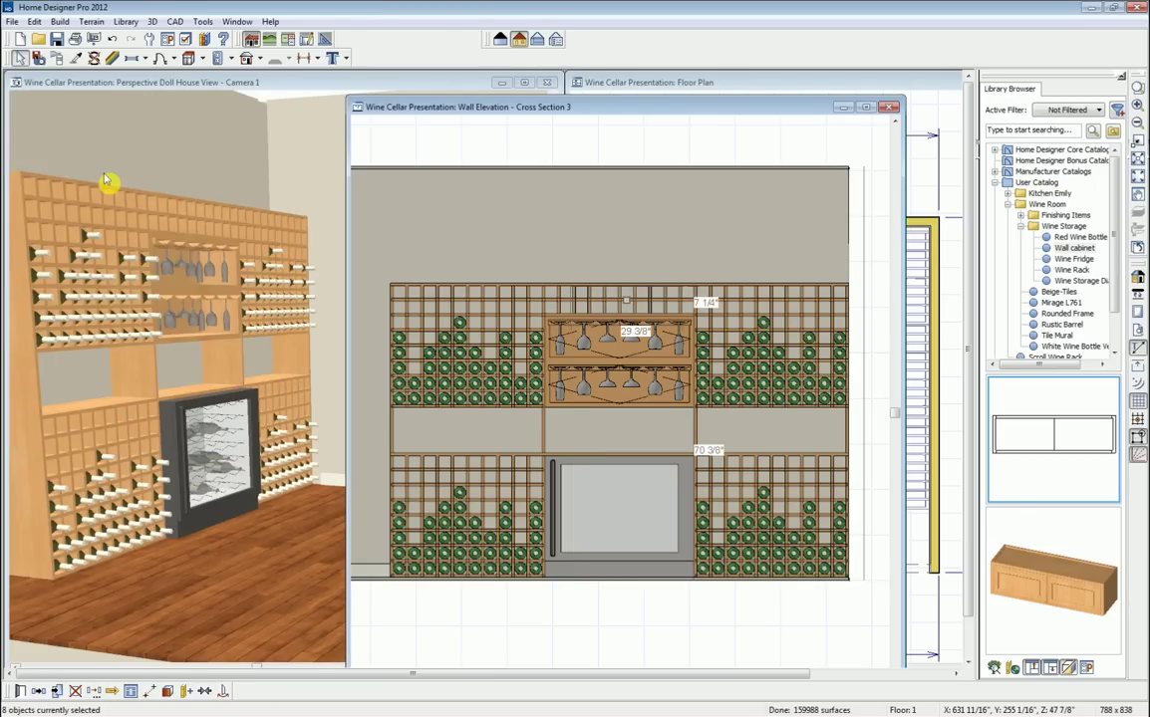
pyautogui.press('Escape')
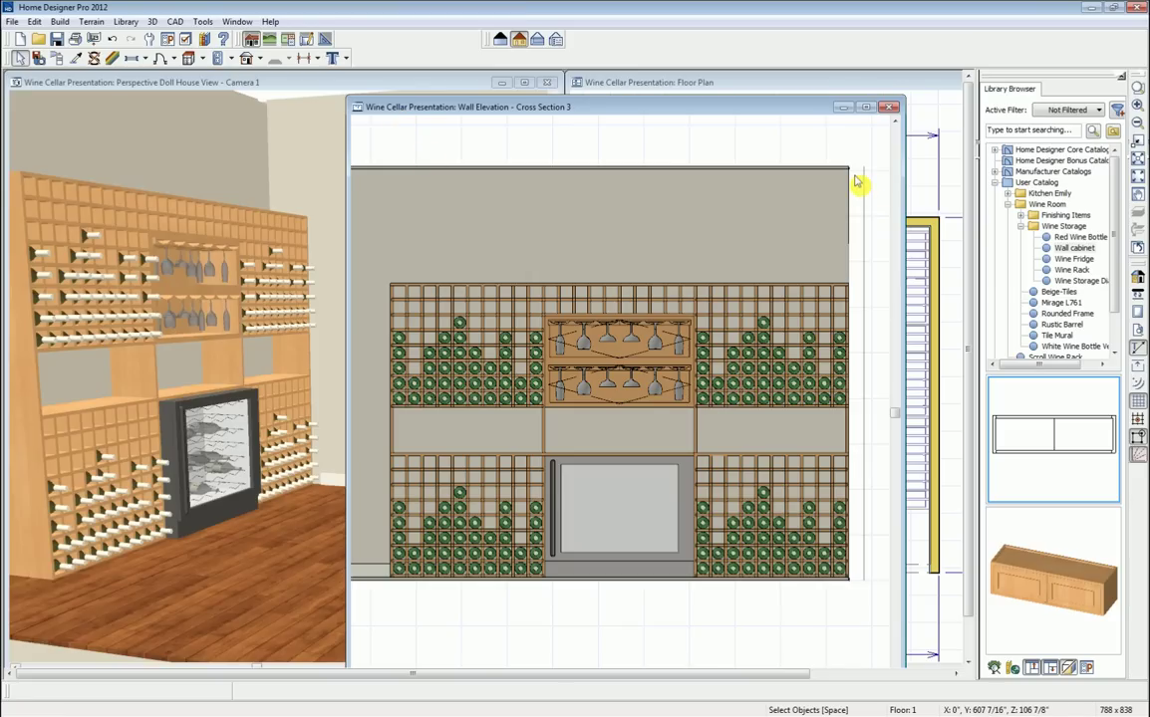
pyautogui.click(890, 107)
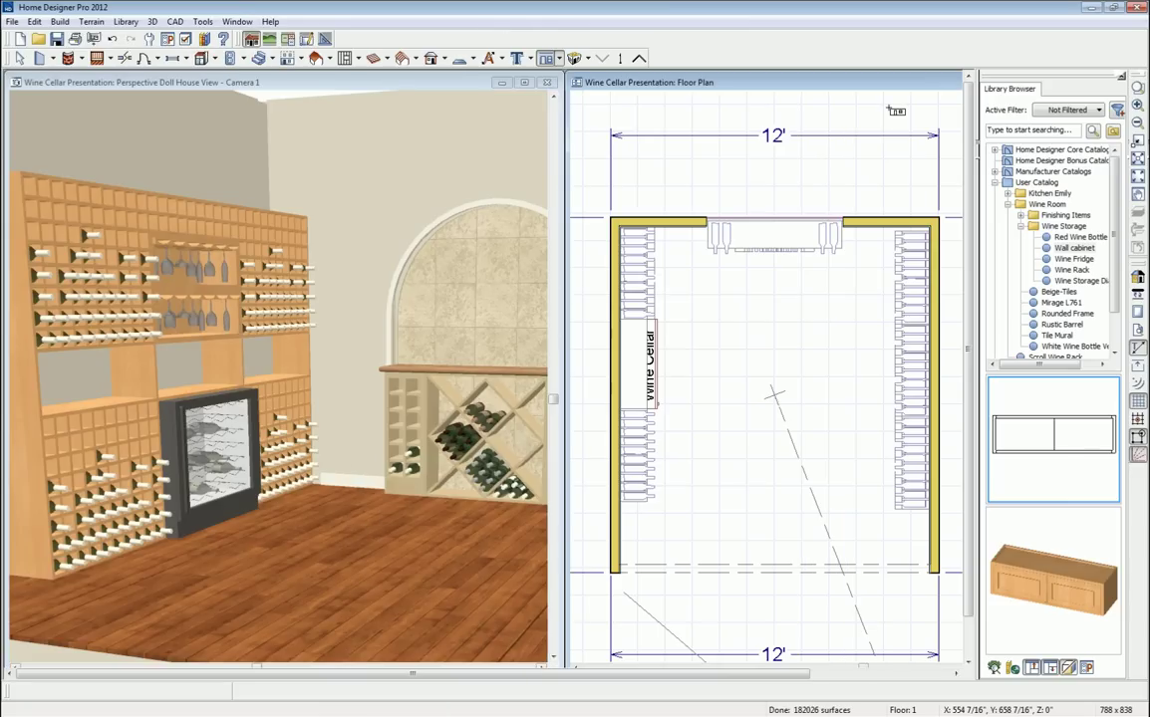
# Open a wall elevation of the right-hand wall, showing both rows of wine racks.
pyautogui.click(350, 92)
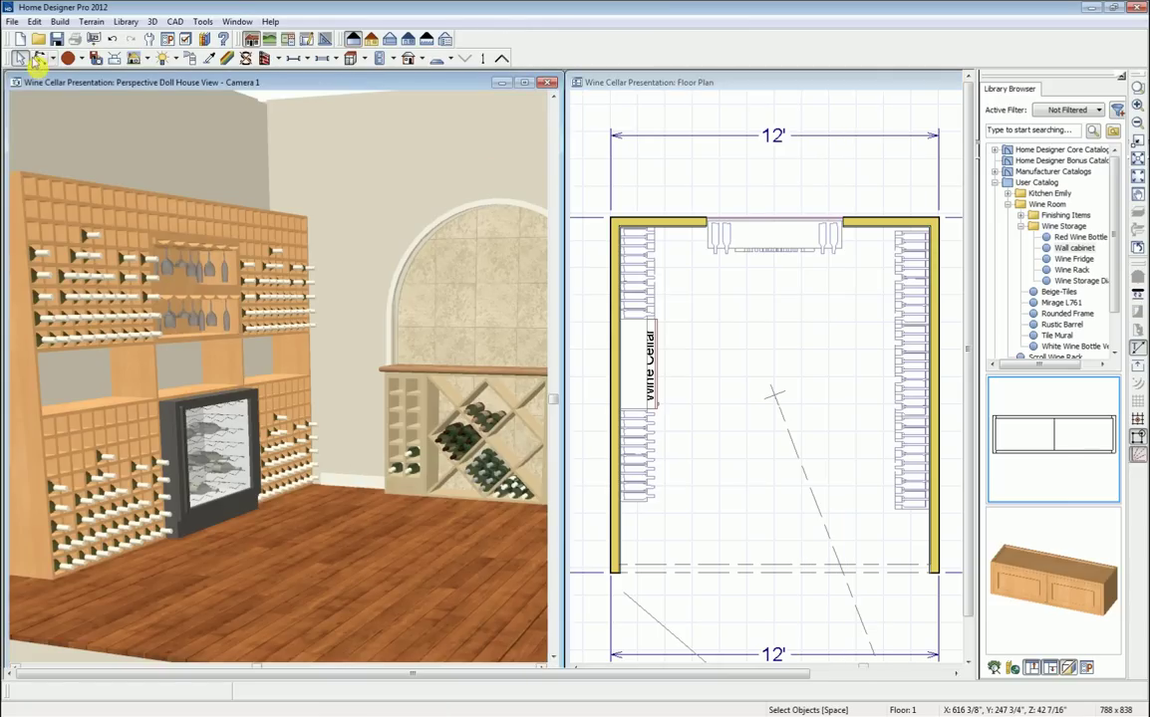
pyautogui.moveTo(187, 343); pyautogui.dragTo(275, 385)
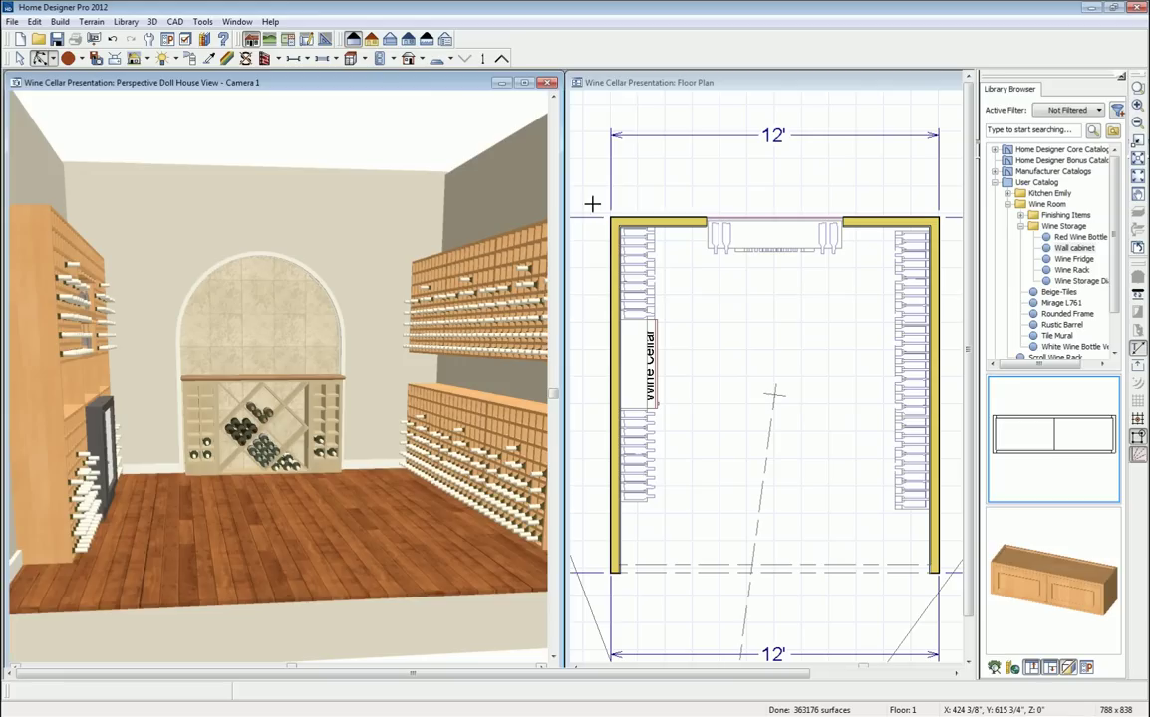
pyautogui.click(603, 83)
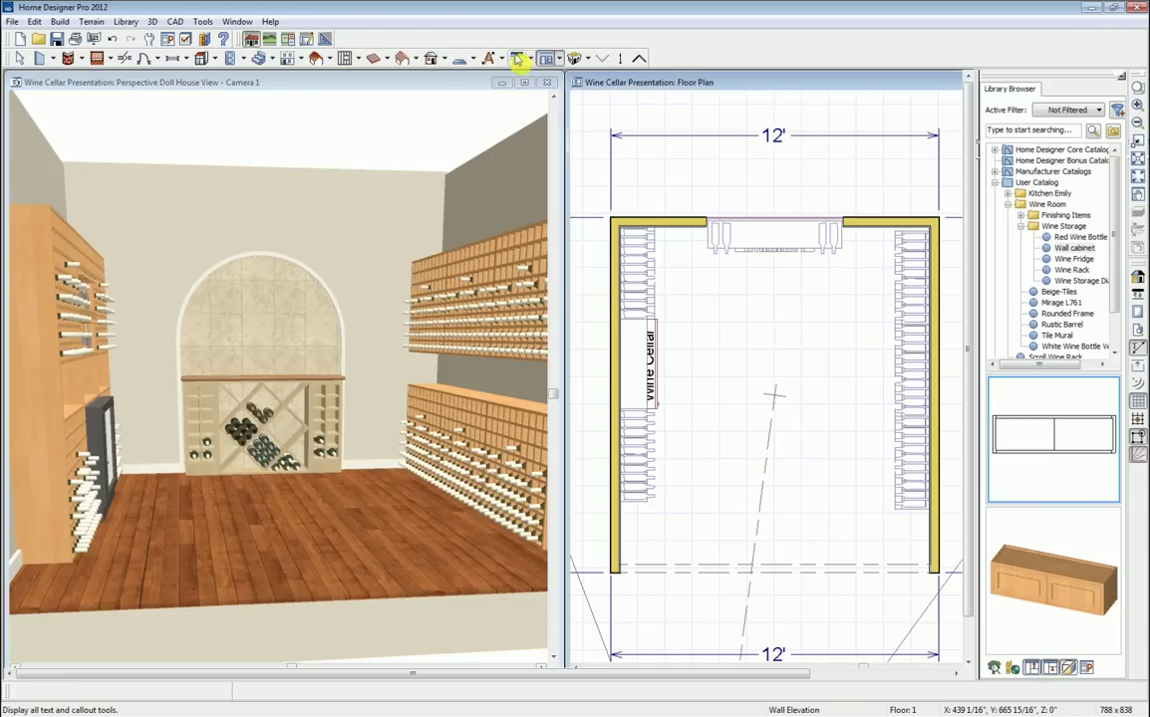
pyautogui.click(560, 59)
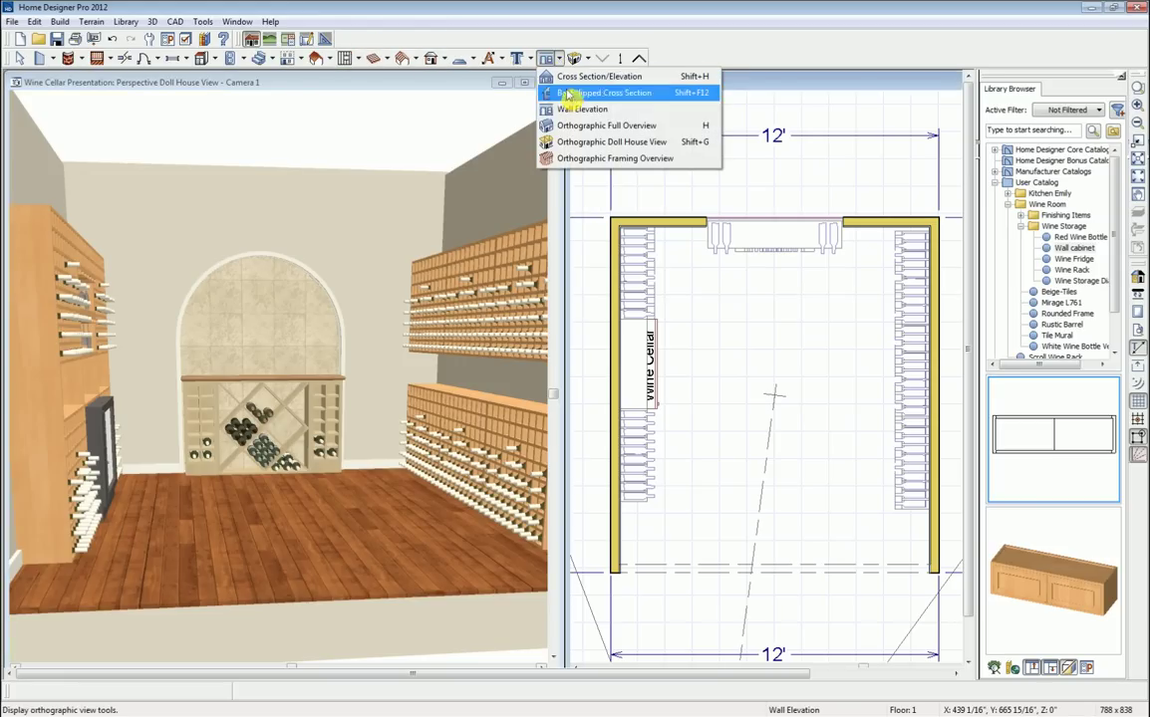
pyautogui.click(547, 110)
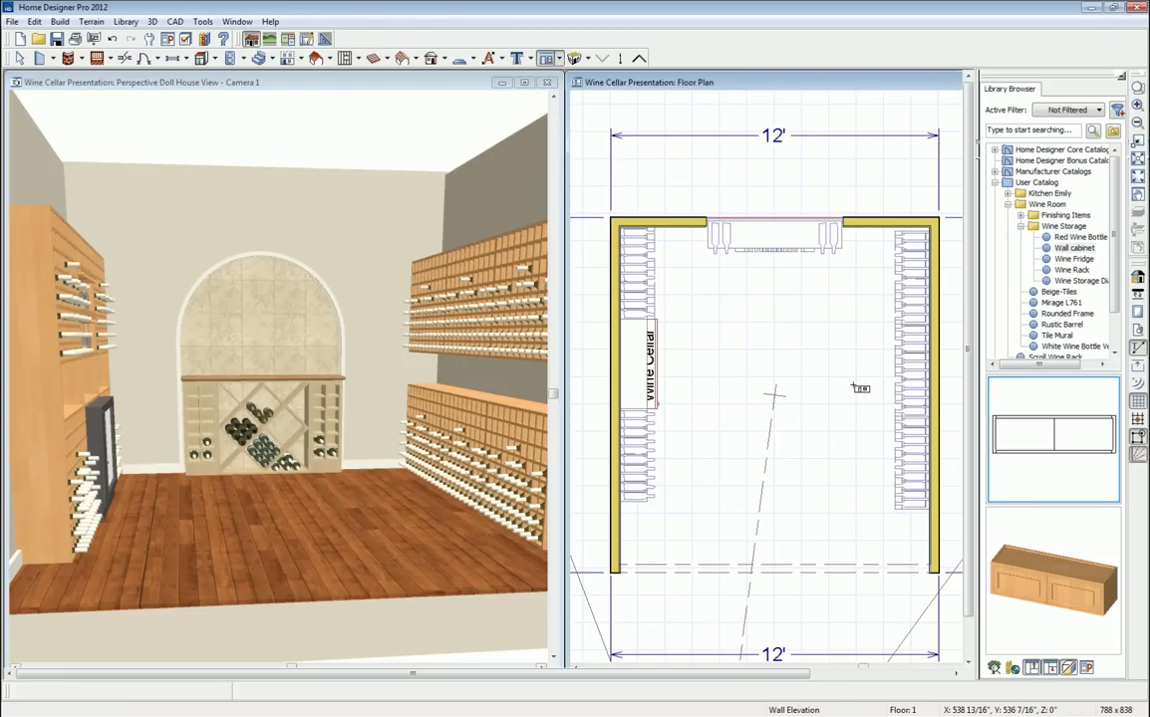
pyautogui.click(916, 389)
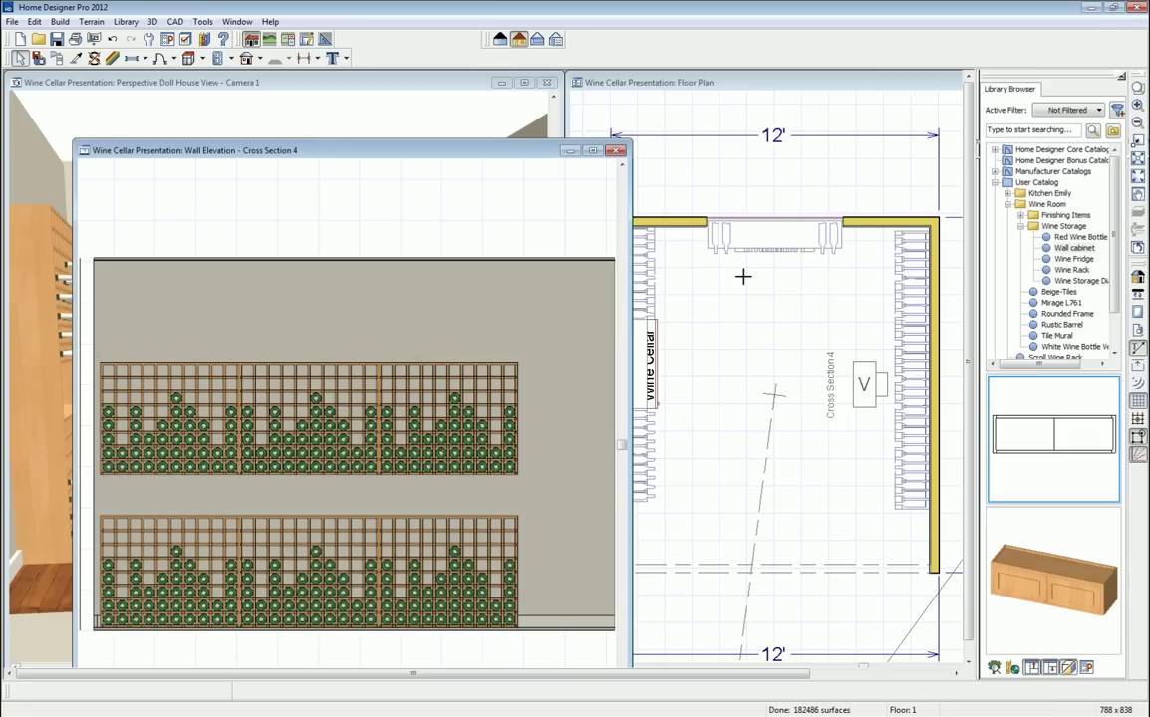
pyautogui.moveTo(521, 158)
pyautogui.mouseDown()
pyautogui.moveTo(579, 390)
pyautogui.moveTo(610, 305)
pyautogui.moveTo(520, 196)
pyautogui.moveTo(508, 142)
pyautogui.mouseUp()
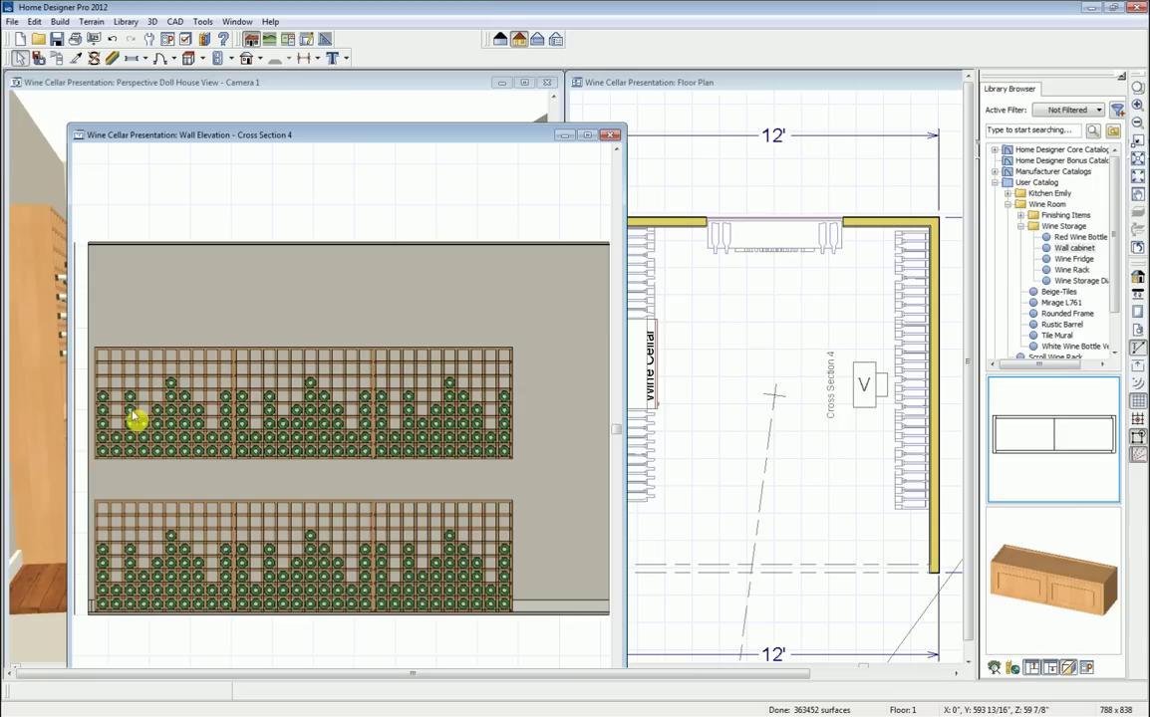
# Shift the upper and lower rows of racks on the right-hand wall flush against the back wall.
pyautogui.click(442, 402)
pyautogui.moveTo(443, 401); pyautogui.dragTo(416, 401)
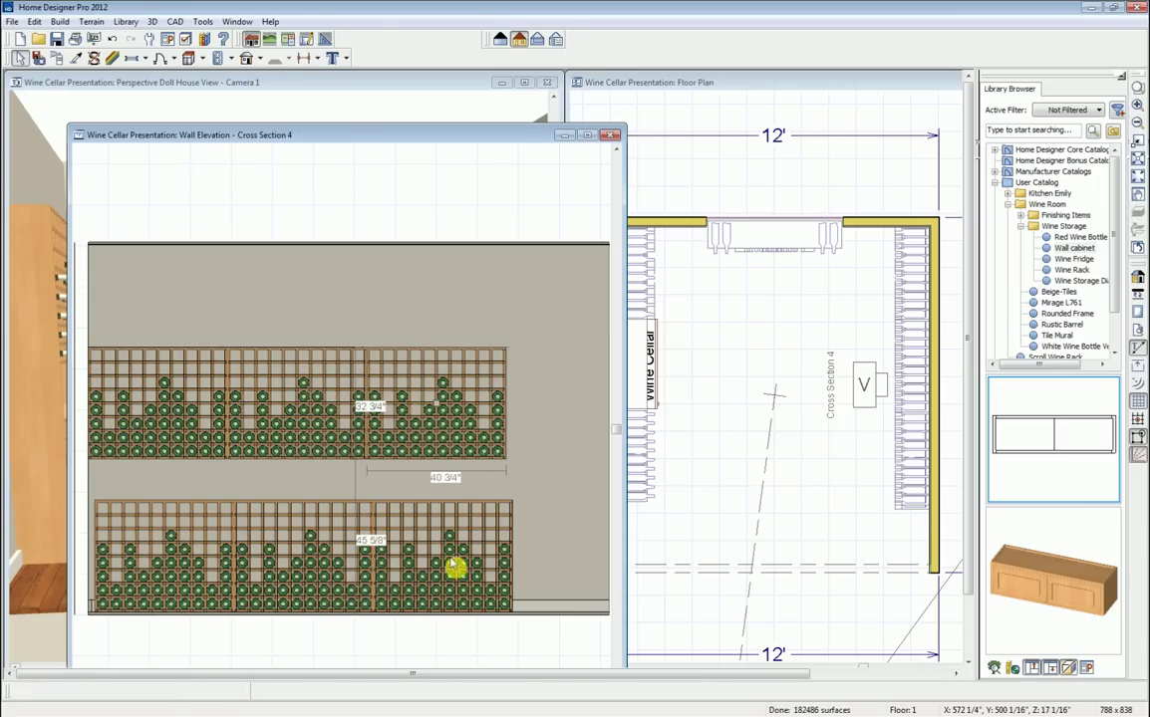
pyautogui.click(454, 573)
pyautogui.click(461, 573)
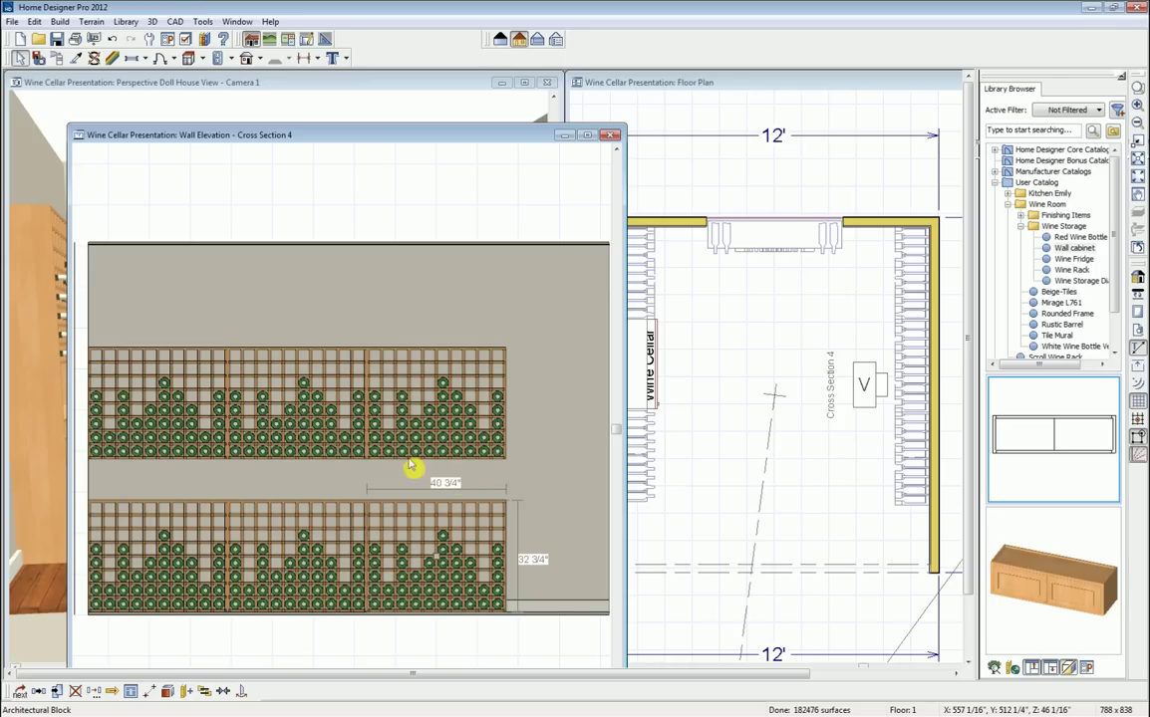
# Explode the three upper wine racks on the right-hand wall into their separate components.
pyautogui.click(434, 420)
pyautogui.press('Tab')
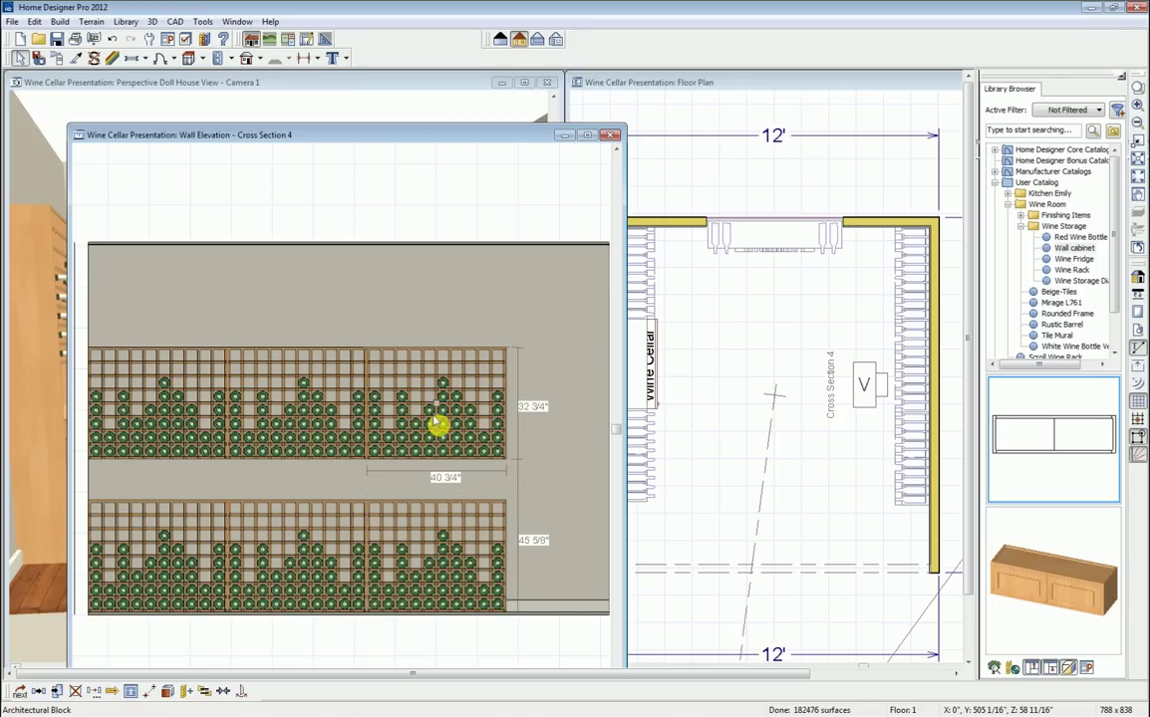
pyautogui.click(167, 695)
pyautogui.click(304, 419)
pyautogui.click(261, 410)
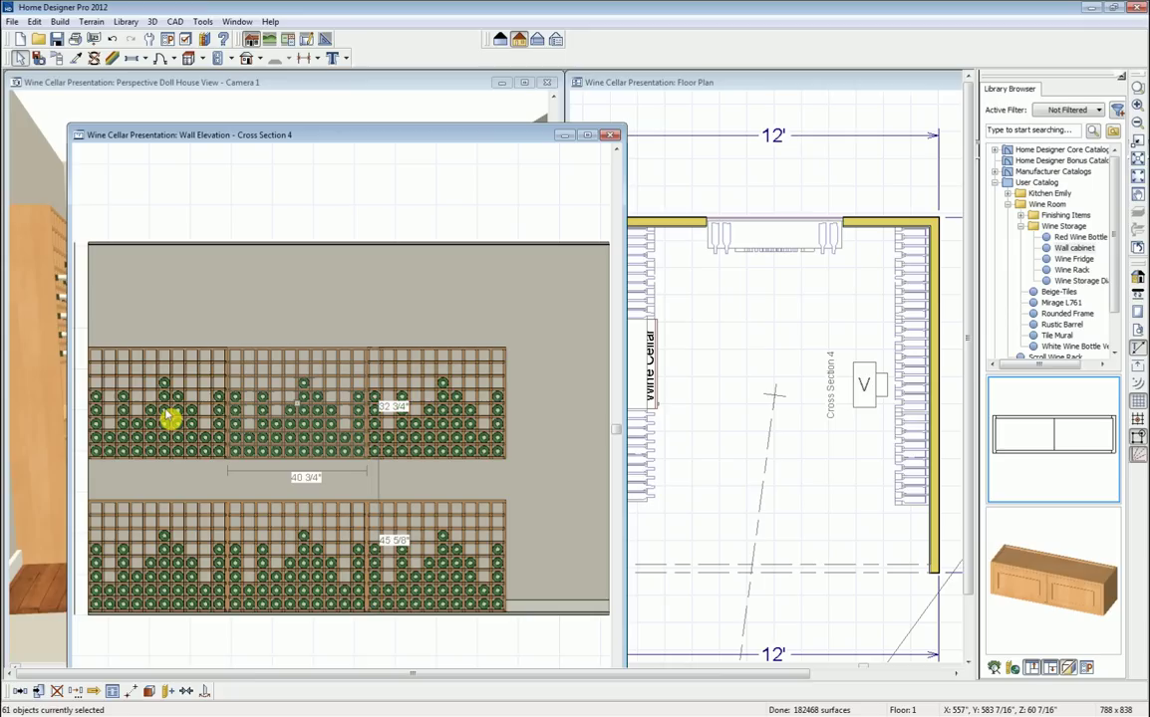
pyautogui.click(169, 419)
pyautogui.click(168, 413)
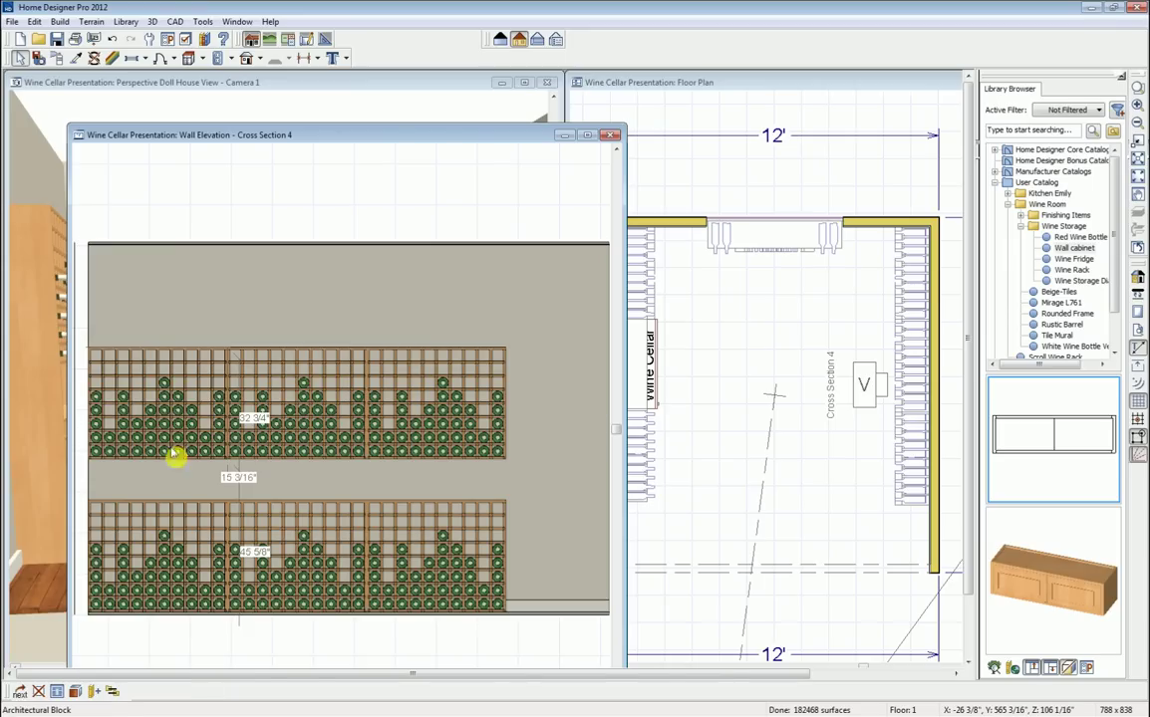
pyautogui.click(169, 424)
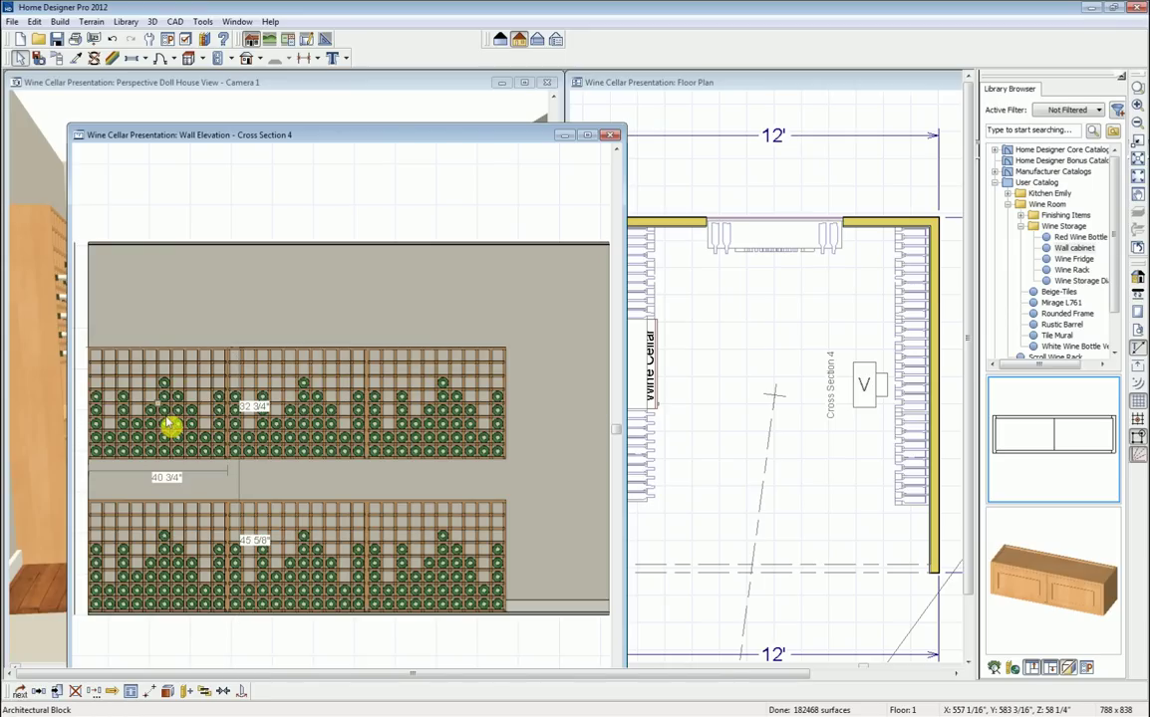
pyautogui.click(169, 699)
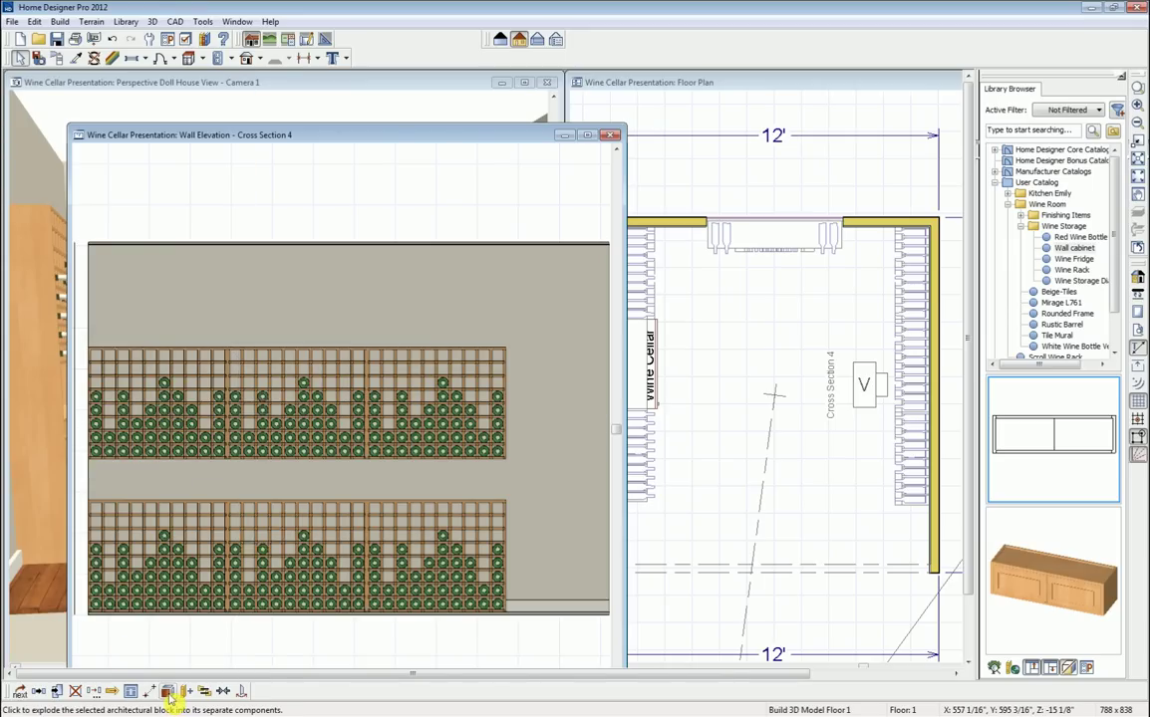
# Extend the upper racks' outer partition farthest from the back wall and the adjoining pair beside the middle rack down to the lower racks, 44" tall.
pyautogui.click(509, 454)
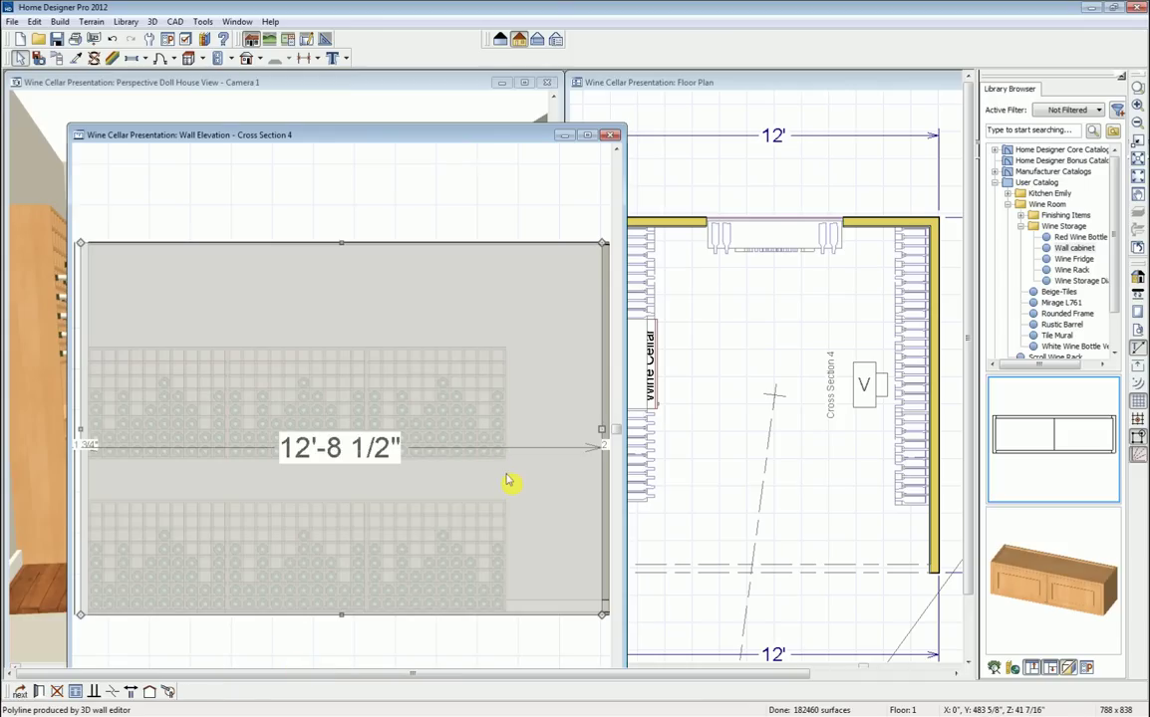
pyautogui.click(508, 480)
pyautogui.scroll(3, 508, 476)
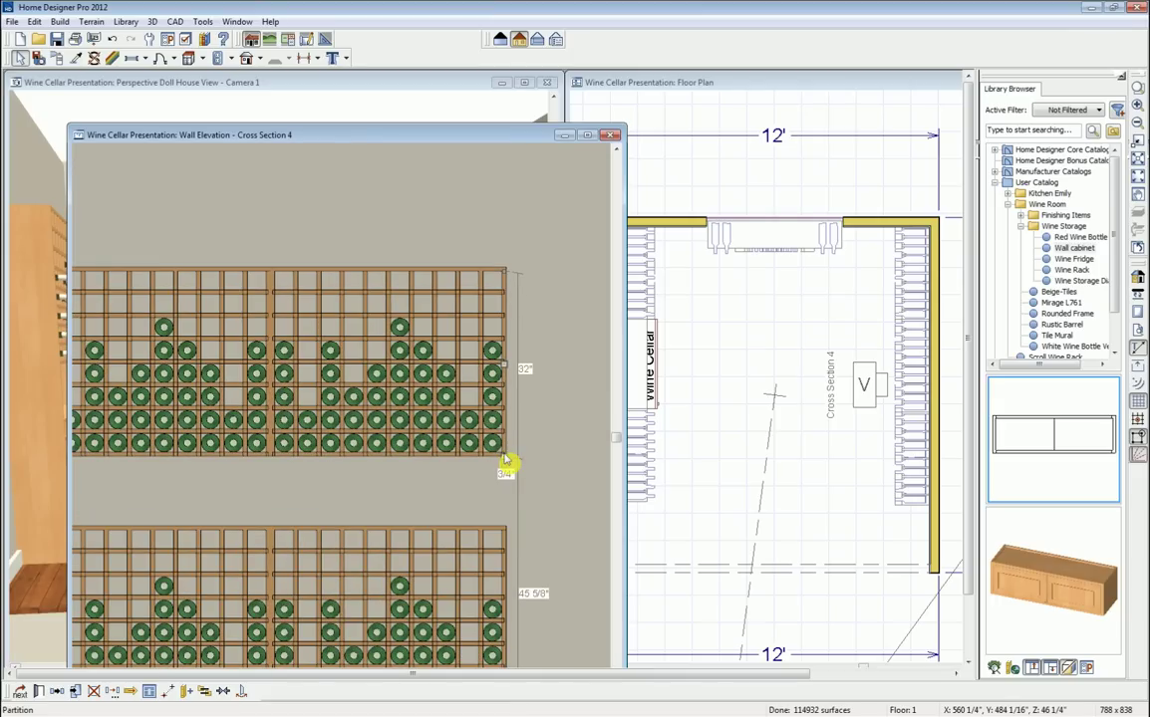
pyautogui.moveTo(506, 462); pyautogui.dragTo(506, 528)
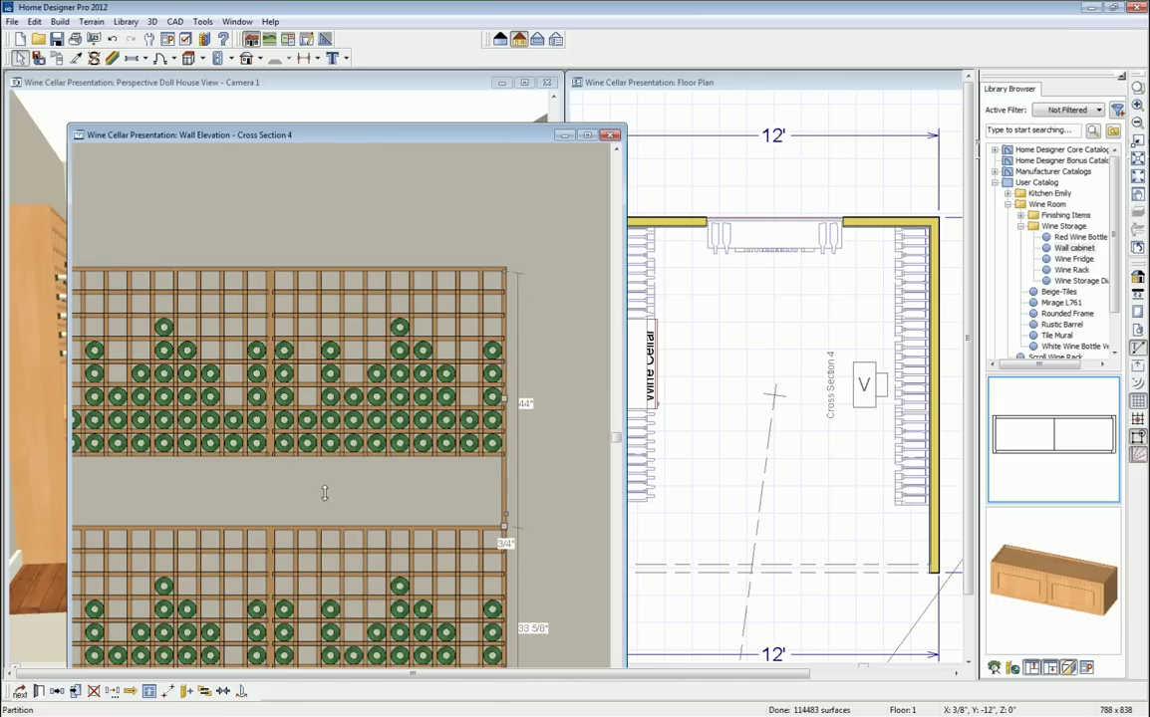
pyautogui.click(276, 448)
pyautogui.moveTo(267, 500); pyautogui.dragTo(267, 533)
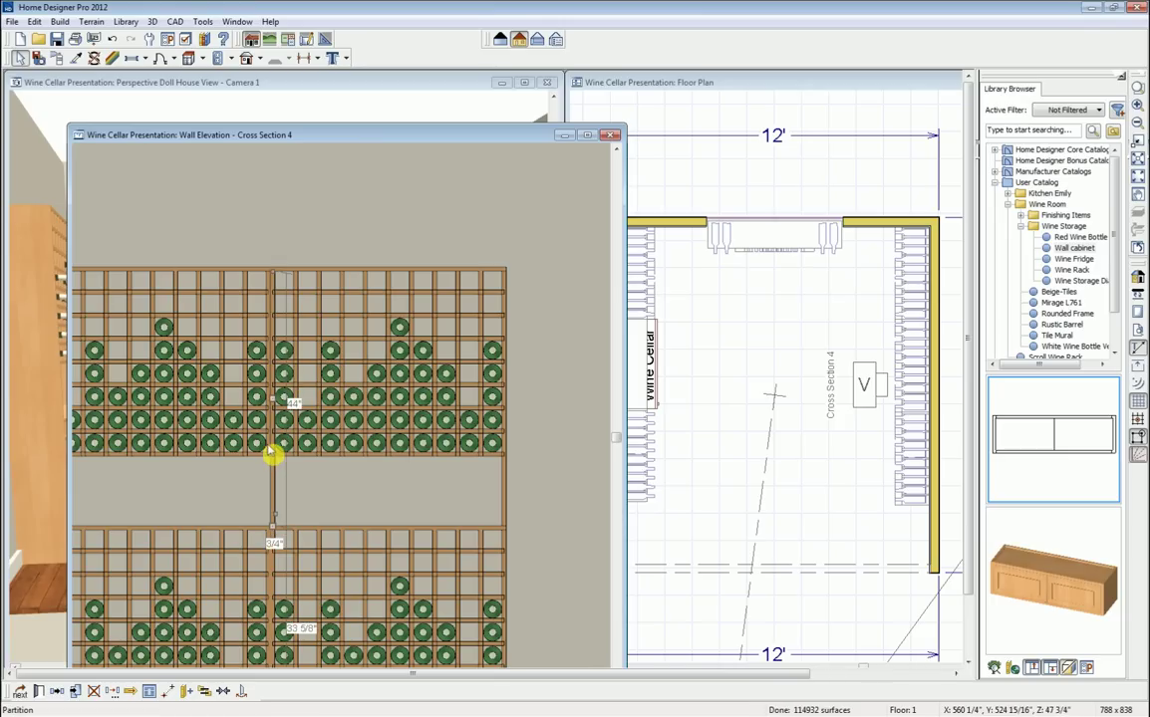
pyautogui.click(267, 447)
pyautogui.moveTo(266, 458); pyautogui.dragTo(265, 532)
# Lengthen the adjoining pair beside the rack nearest the back wall and its outer partition to 44", and close the elevation.
pyautogui.moveTo(197, 488); pyautogui.dragTo(518, 456, button='middle')
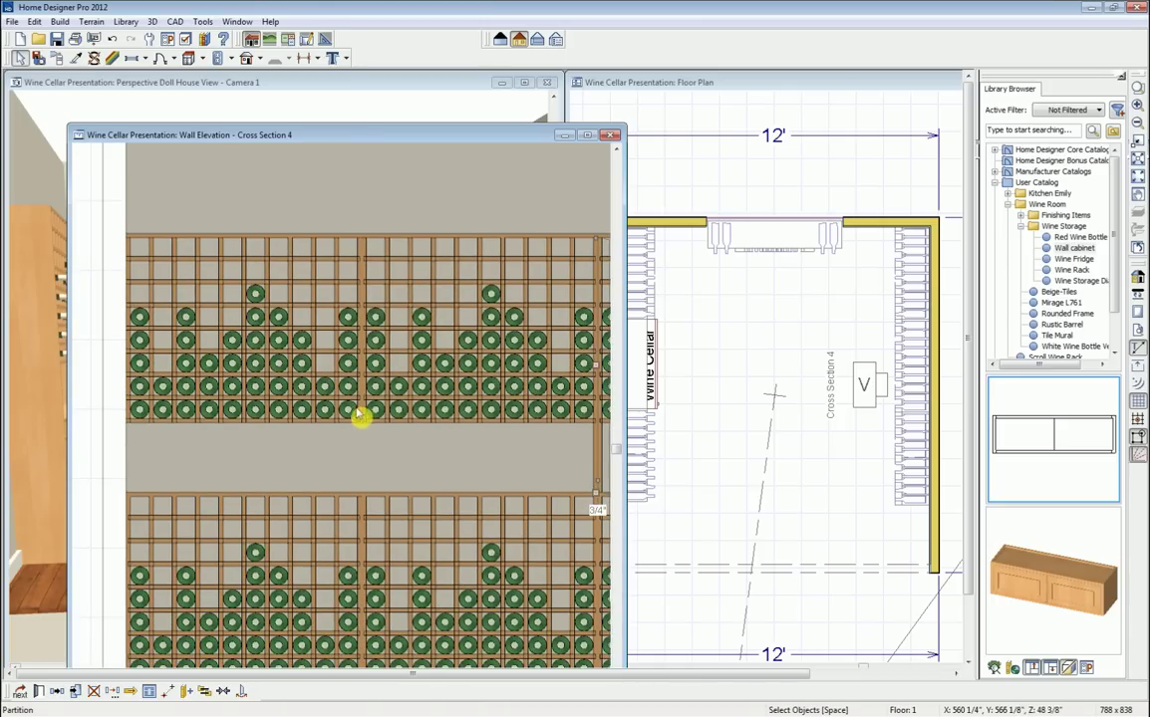
pyautogui.click(363, 416)
pyautogui.moveTo(363, 426); pyautogui.dragTo(363, 496)
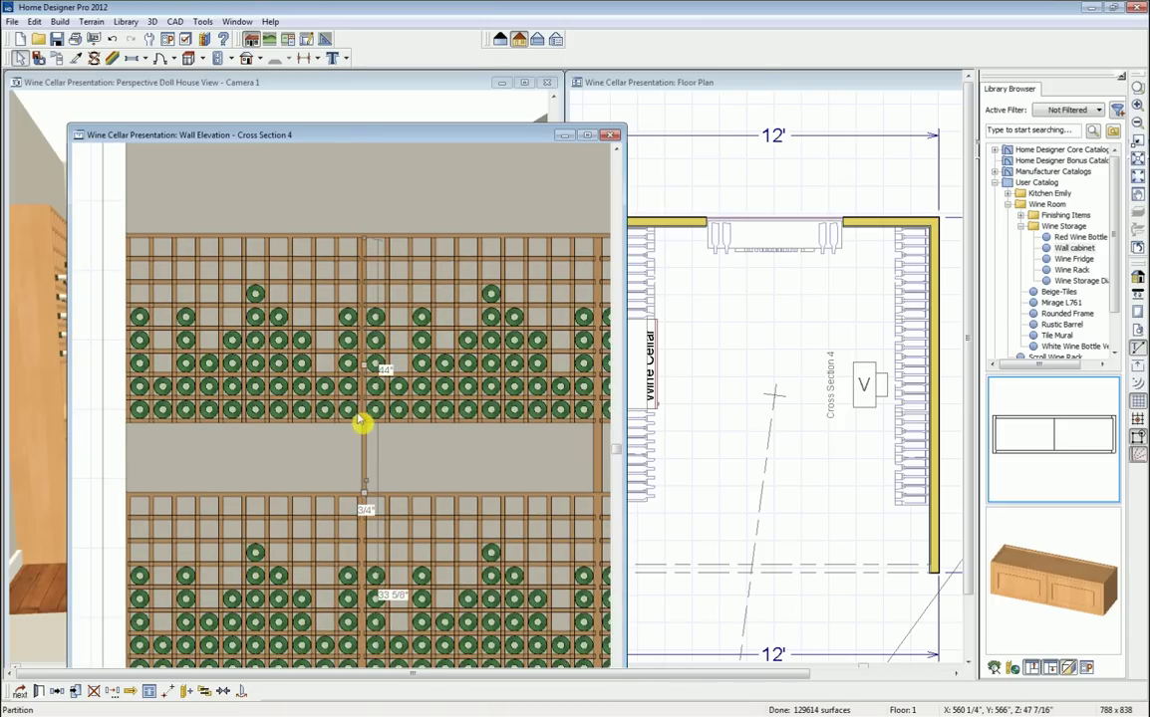
pyautogui.hotkey('ctrl', 'z')
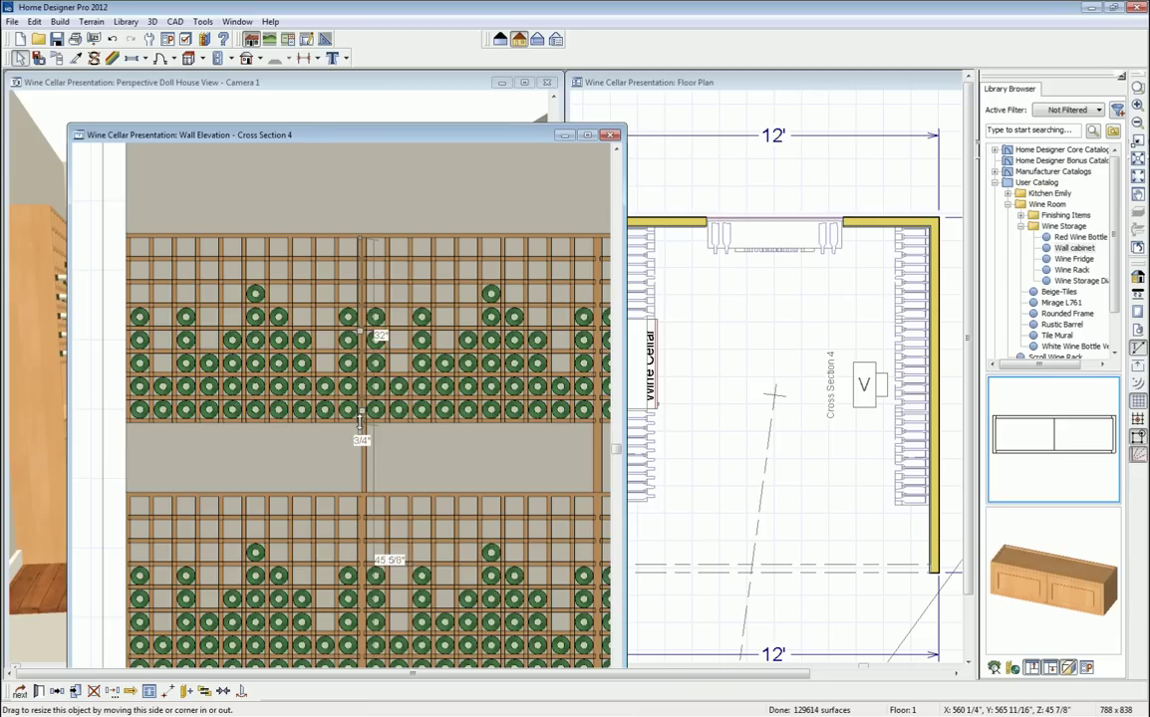
pyautogui.hotkey('ctrl', 'y')
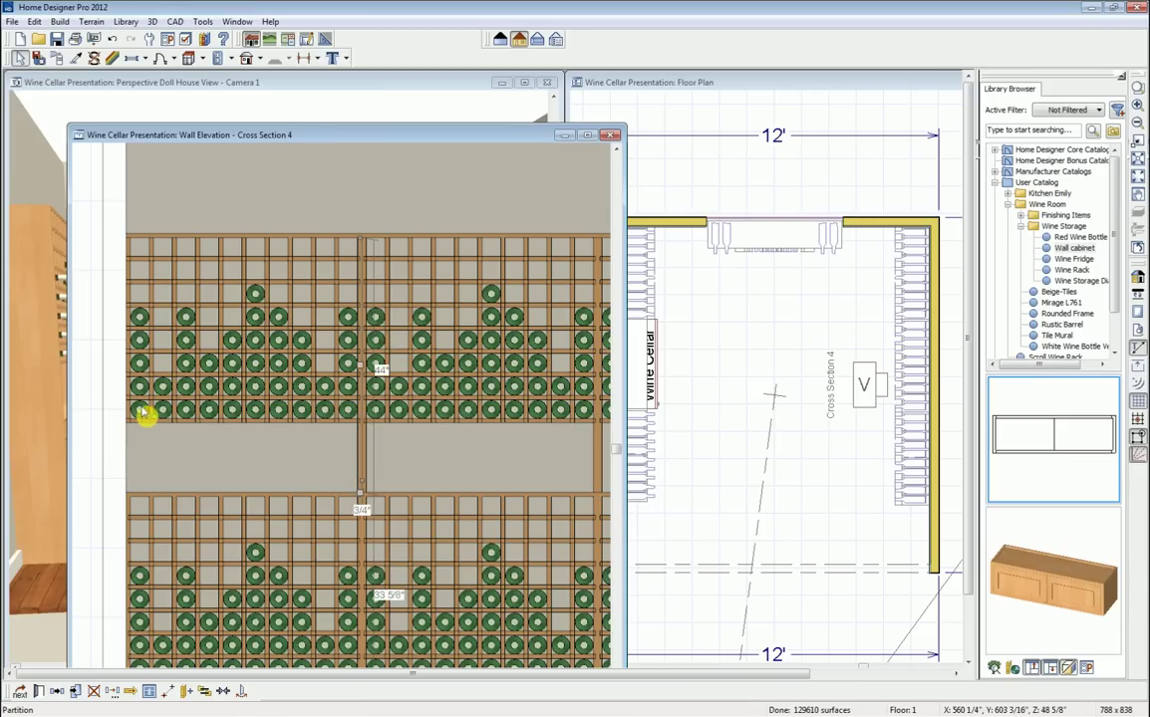
pyautogui.click(132, 410)
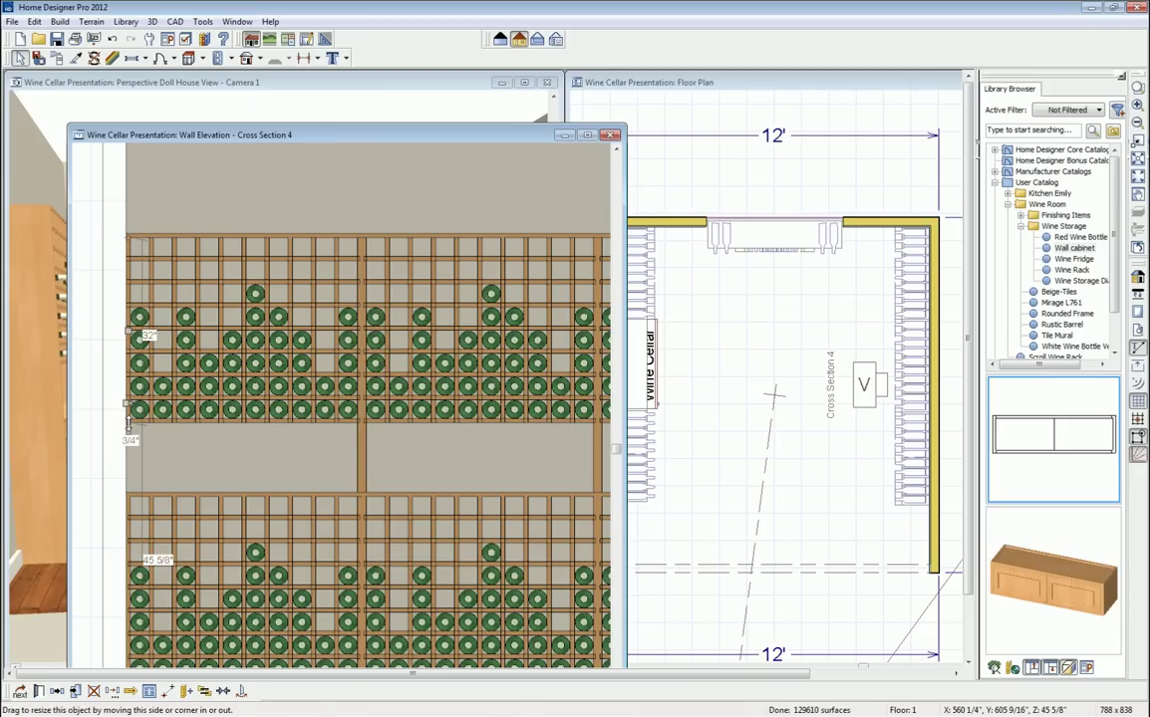
pyautogui.moveTo(133, 496); pyautogui.dragTo(134, 498)
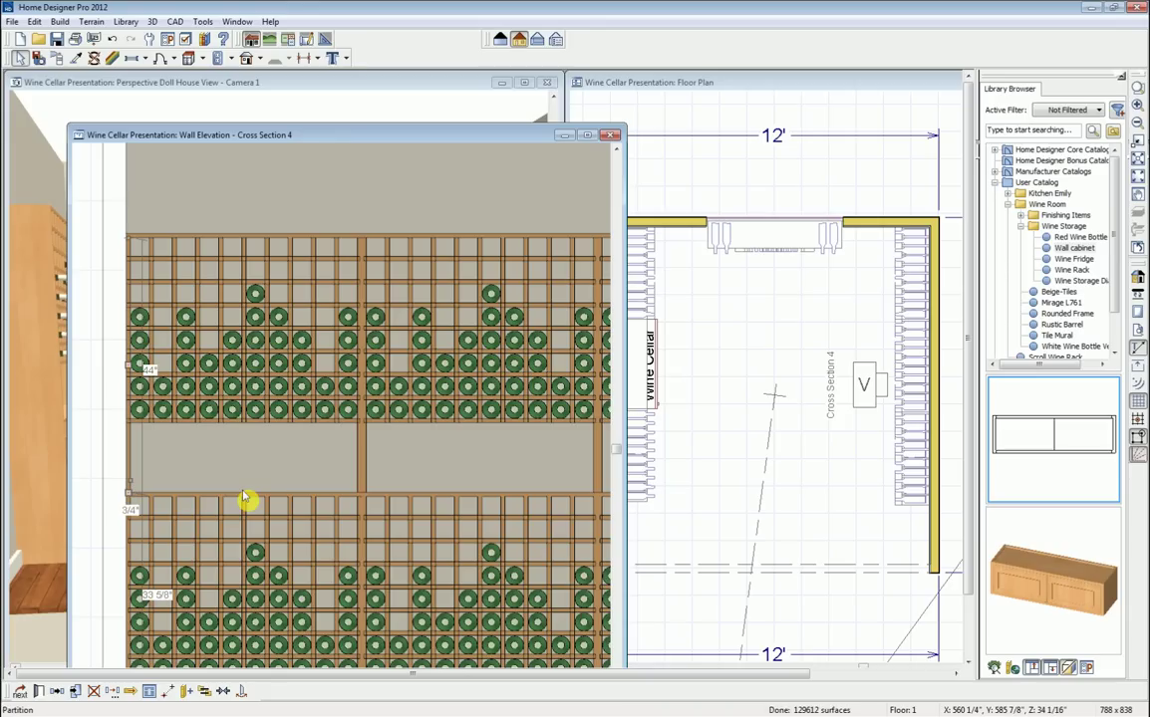
pyautogui.press('Escape')
pyautogui.moveTo(442, 140); pyautogui.dragTo(663, 120)
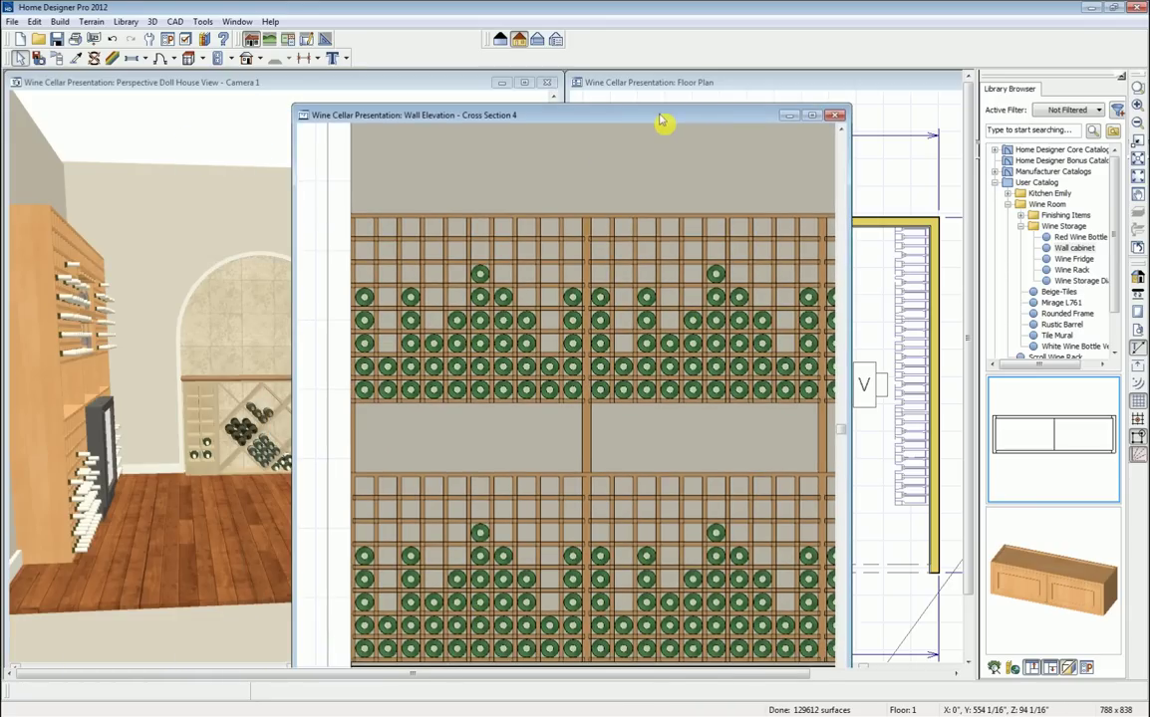
pyautogui.click(835, 116)
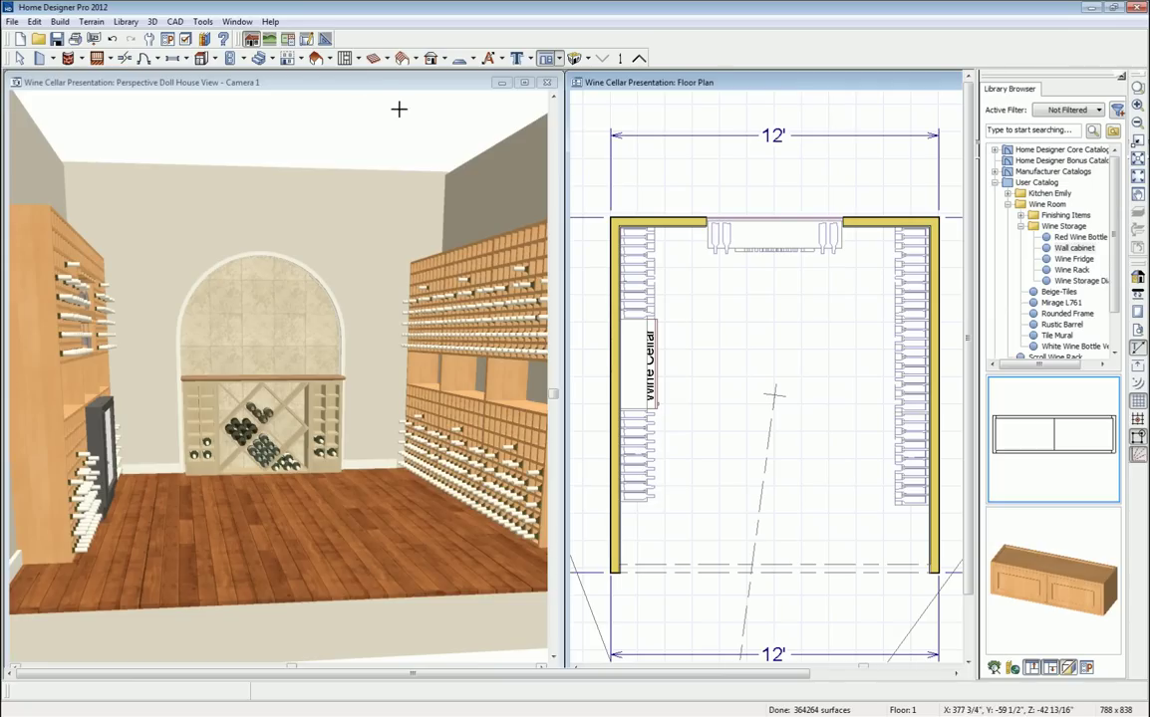
# Orbit the doll house view to examine both rack walls and compare them with the Wine Cellar Winner reference photo.
pyautogui.click(337, 83)
pyautogui.click(40, 57)
pyautogui.moveTo(362, 380); pyautogui.dragTo(328, 387)
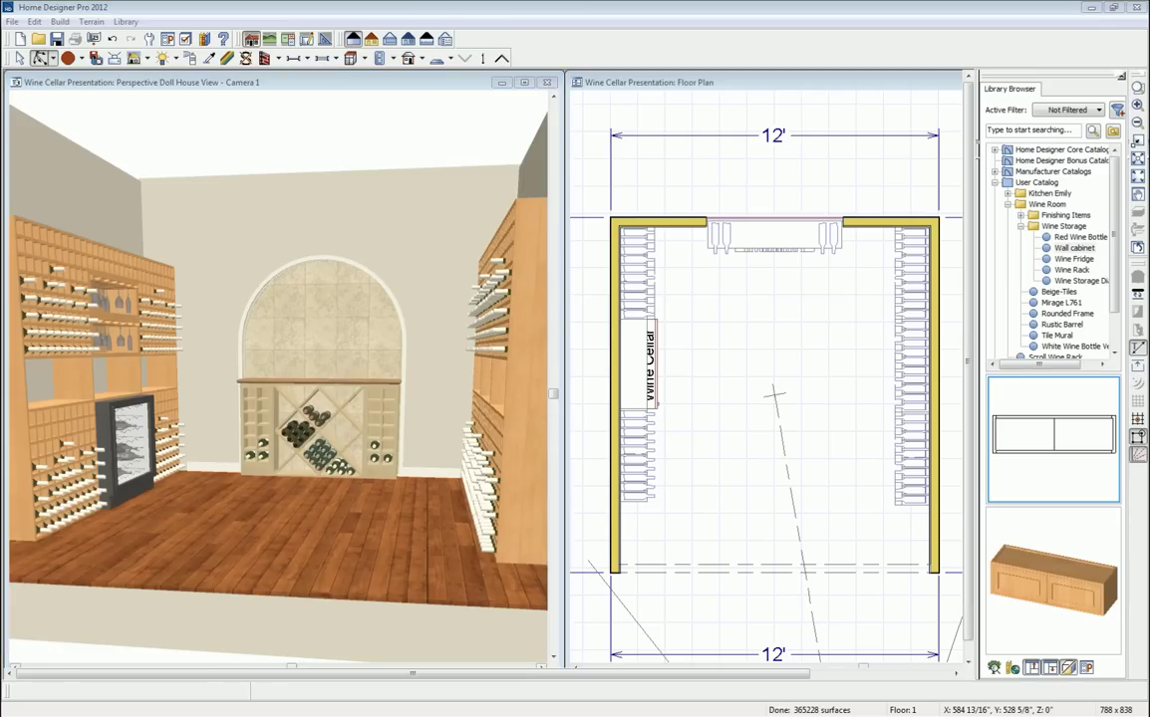
pyautogui.moveTo(1083, 236); pyautogui.dragTo(910, 243)
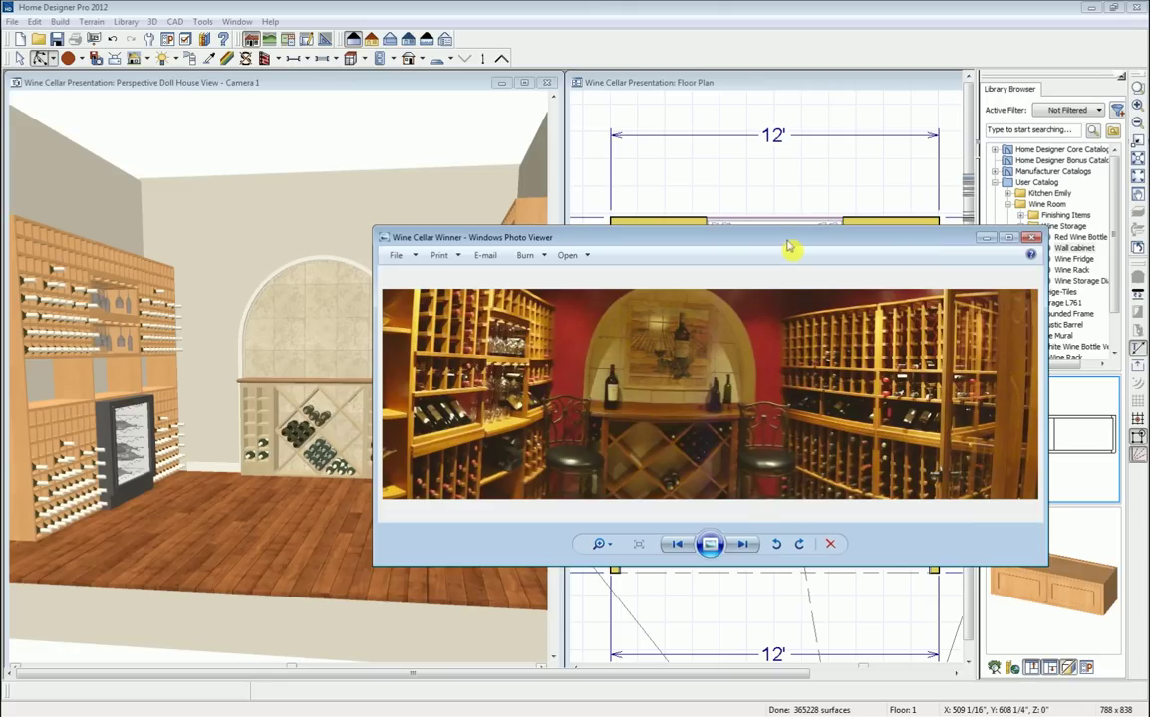
pyautogui.moveTo(787, 245); pyautogui.dragTo(1149, 259)
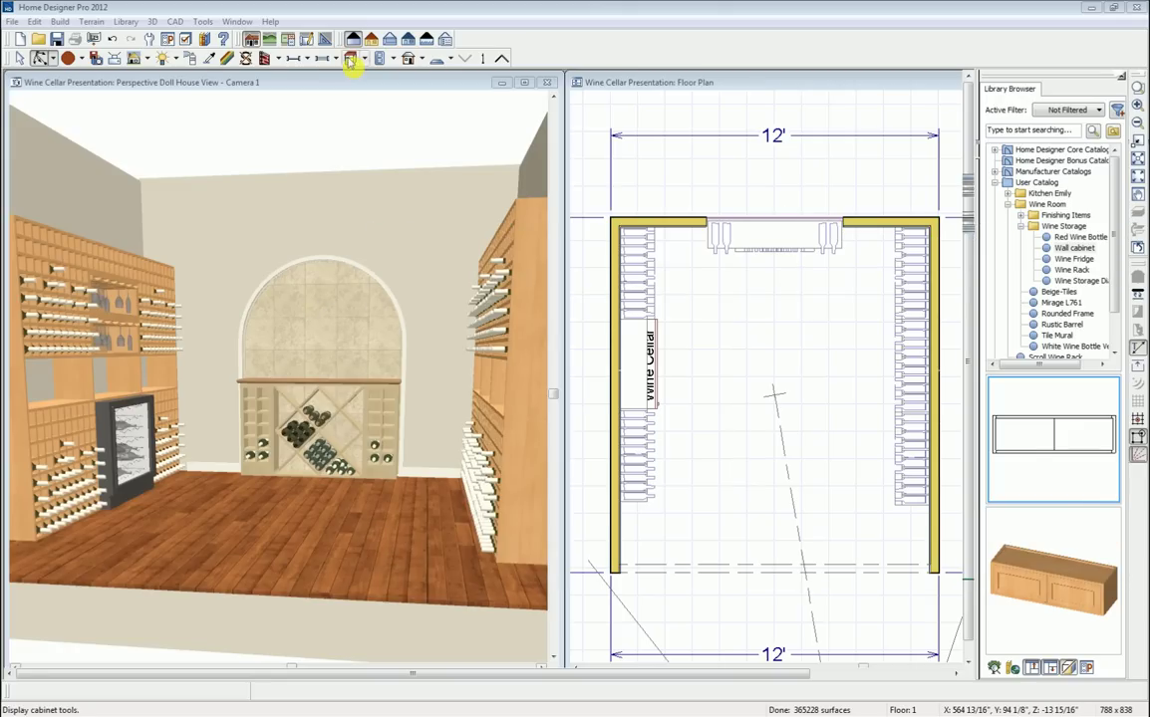
pyautogui.click(286, 84)
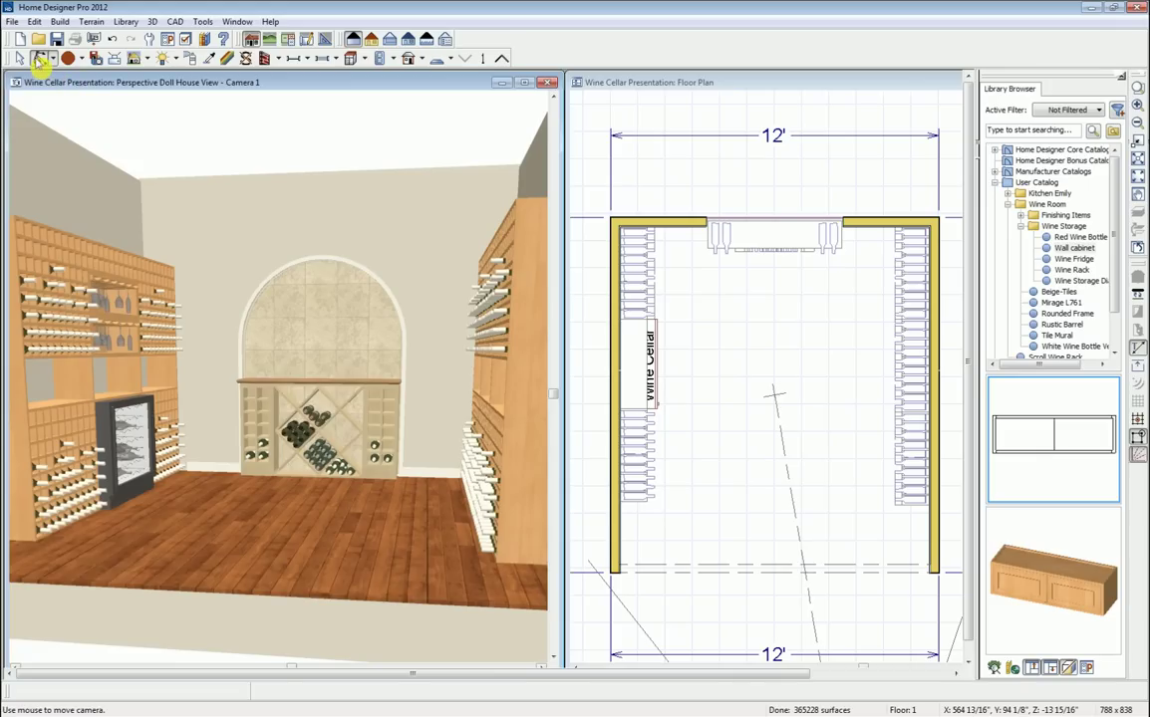
pyautogui.moveTo(224, 318); pyautogui.dragTo(263, 319)
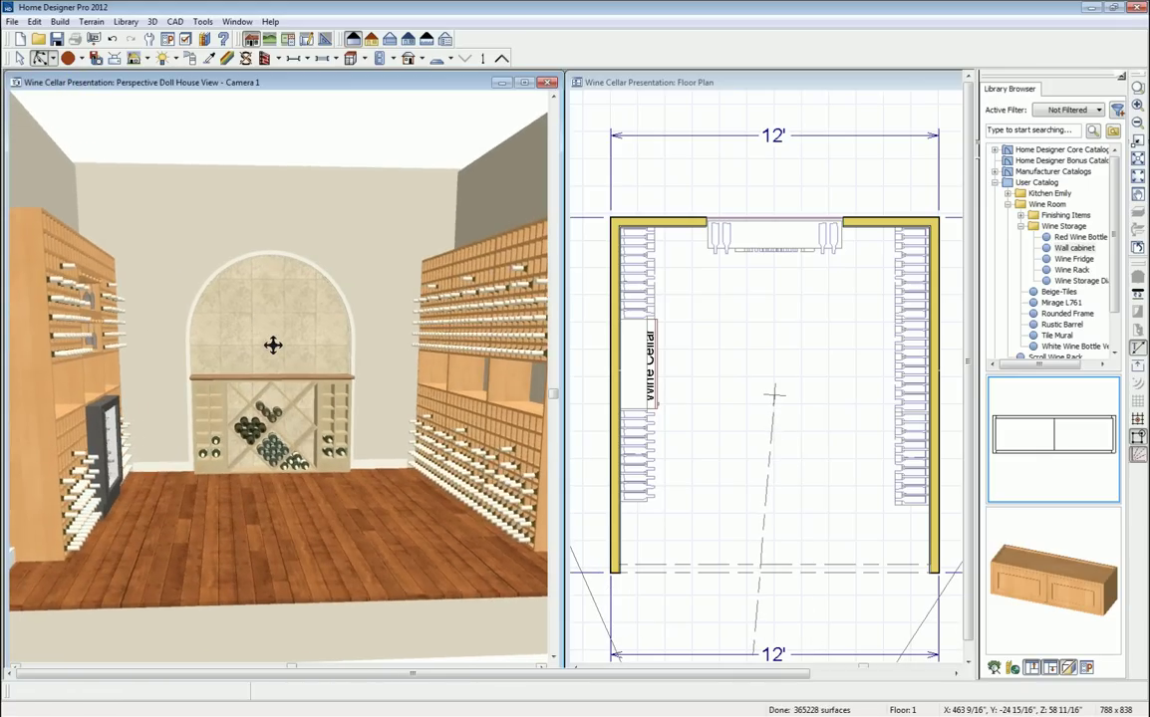
# Place a Rounded Frame from the Wine Room library folder on the back wall beside the arch, about 68" above the floor.
pyautogui.scroll(3, 272, 345)
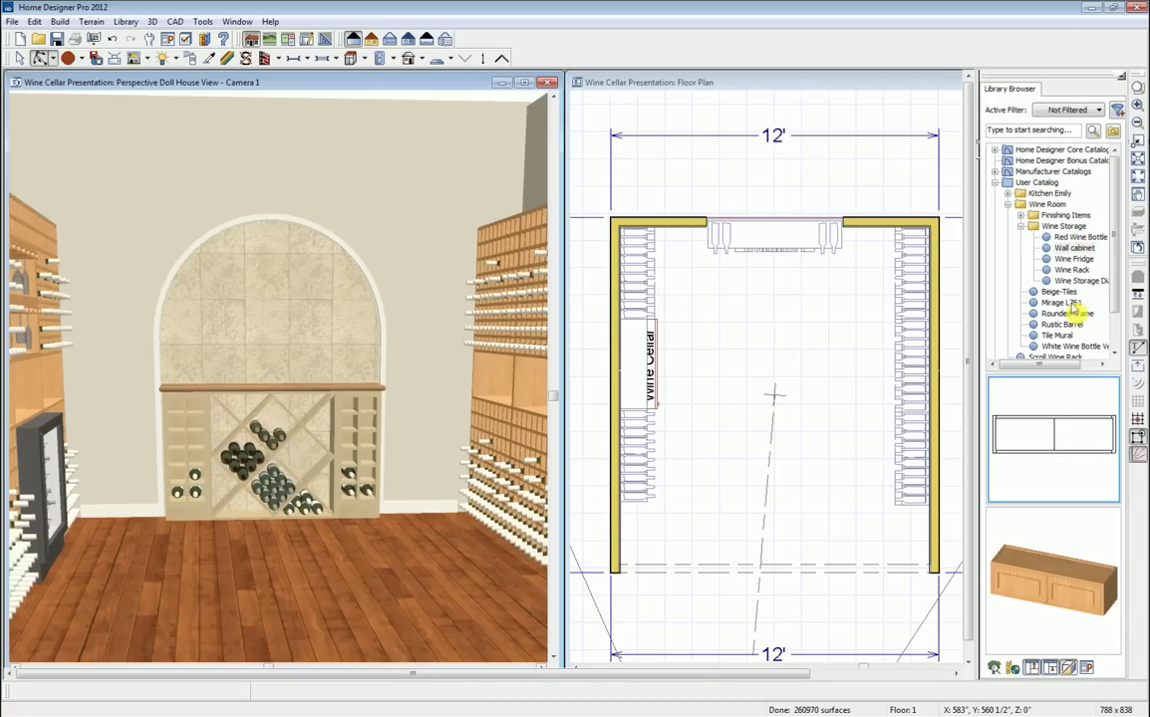
pyautogui.click(1021, 215)
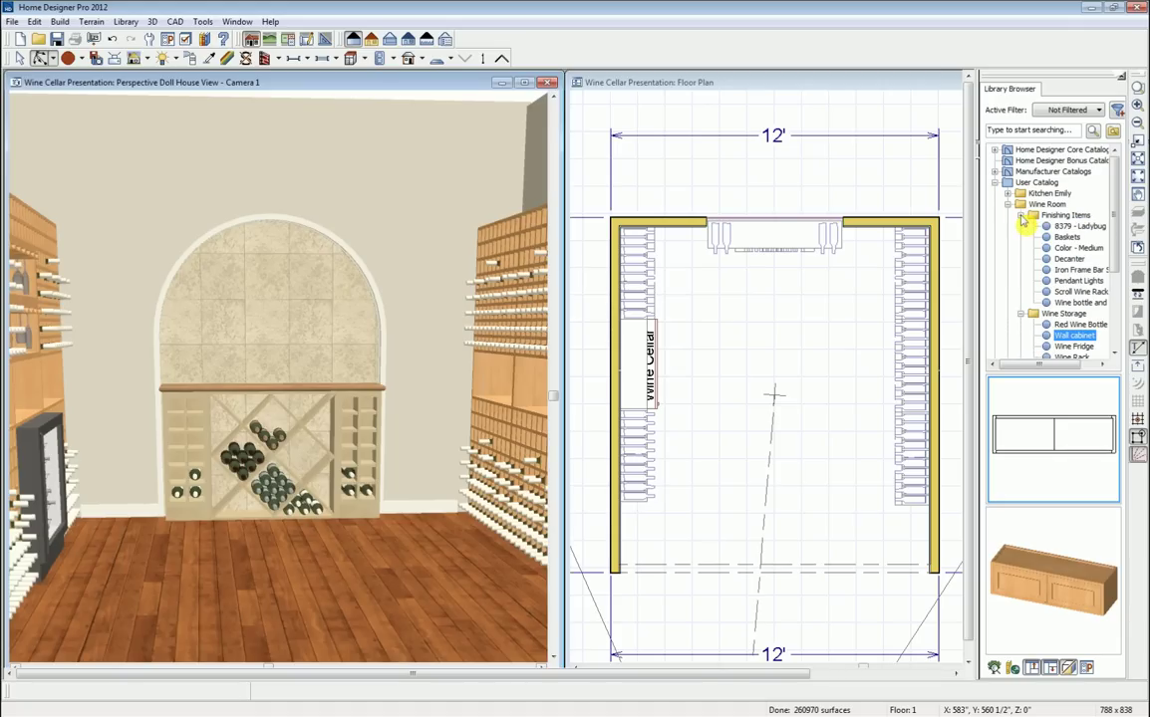
pyautogui.click(1022, 217)
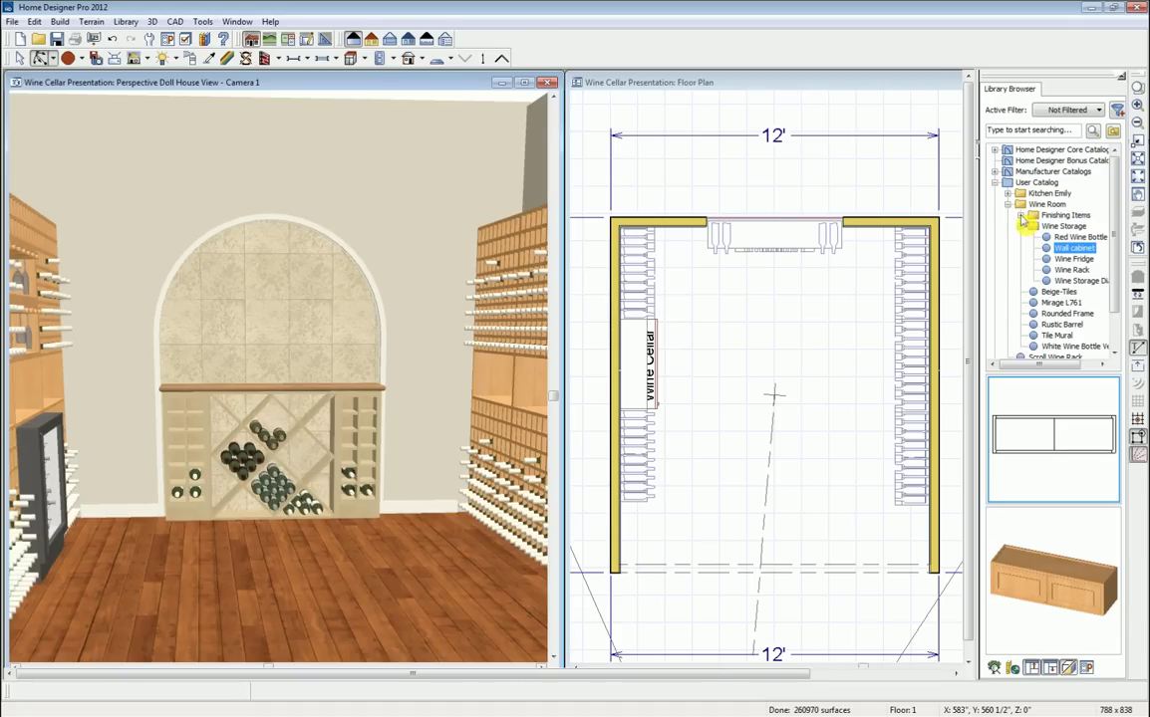
pyautogui.click(1068, 312)
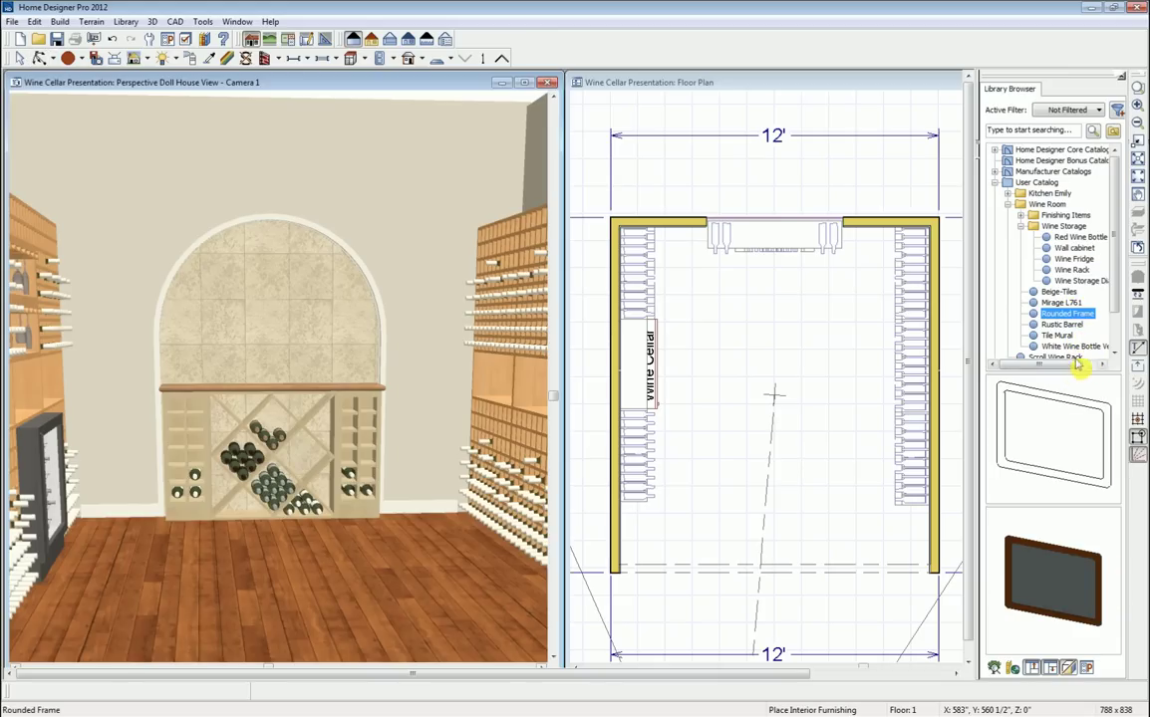
pyautogui.click(1067, 434)
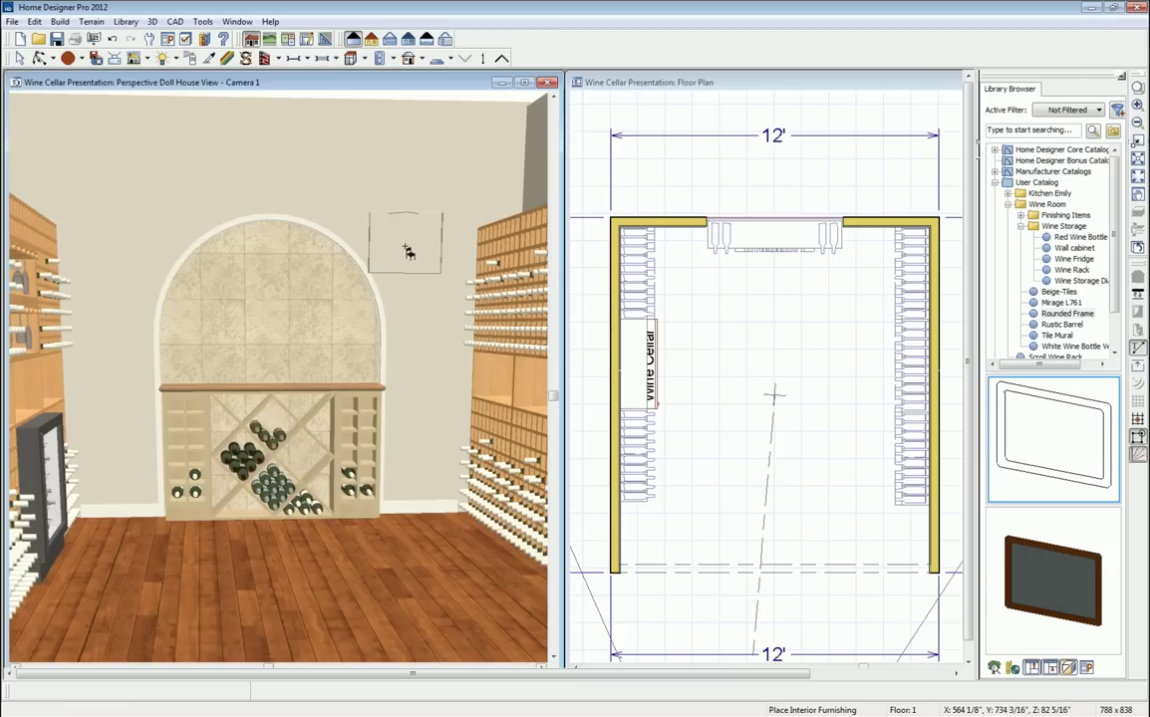
pyautogui.click(406, 239)
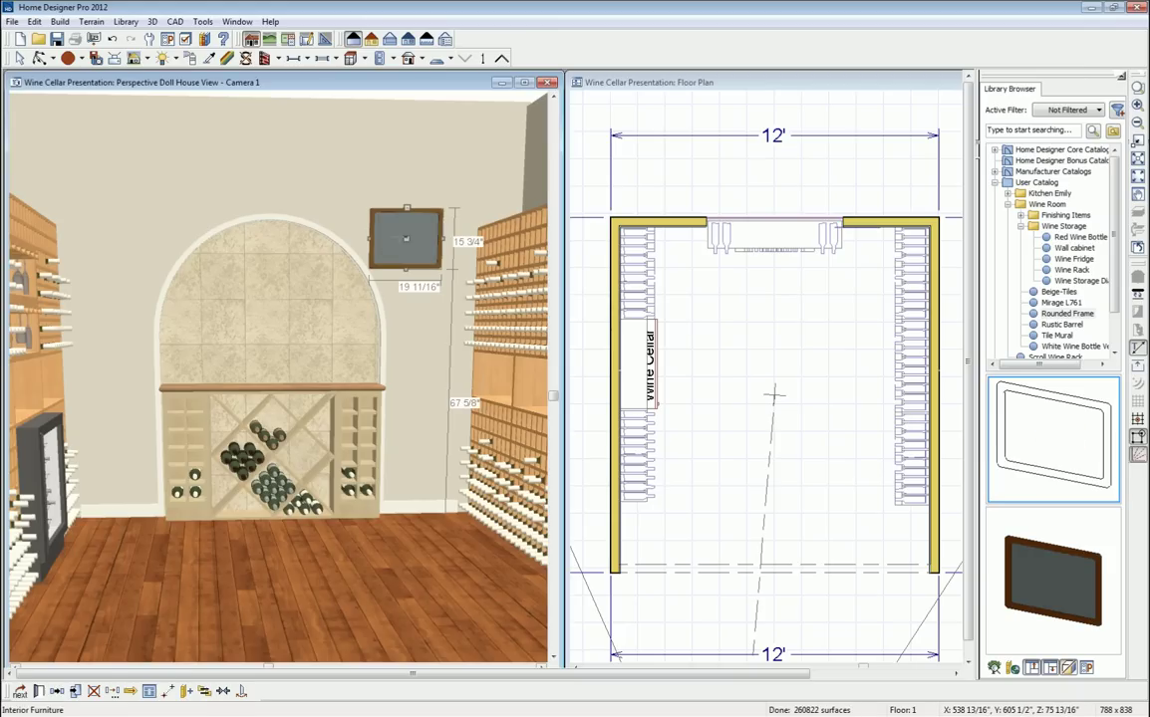
# Centre the frame in the arch above the wine storage counter and stretch it to about 34" wide by 27" high.
pyautogui.moveTo(406, 239); pyautogui.dragTo(274, 365)
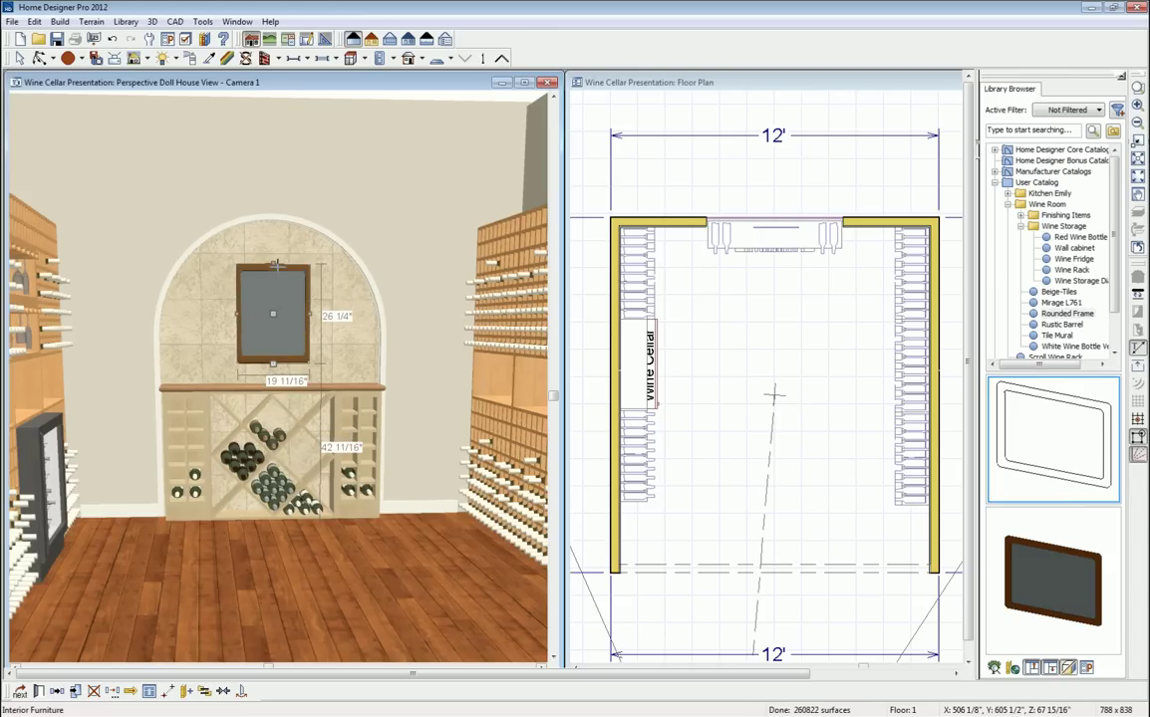
pyautogui.moveTo(274, 314)
pyautogui.mouseDown()
pyautogui.moveTo(269, 293)
pyautogui.moveTo(273, 309)
pyautogui.mouseUp()
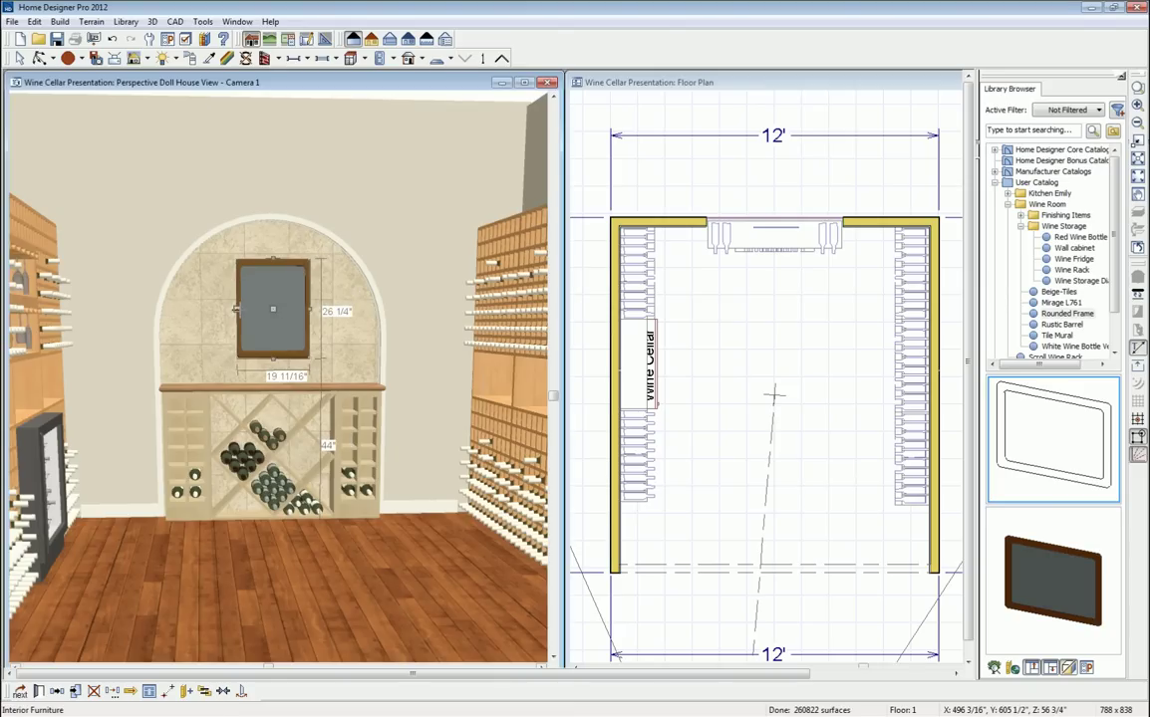
pyautogui.moveTo(237, 309); pyautogui.dragTo(214, 312)
pyautogui.moveTo(309, 311); pyautogui.dragTo(315, 369)
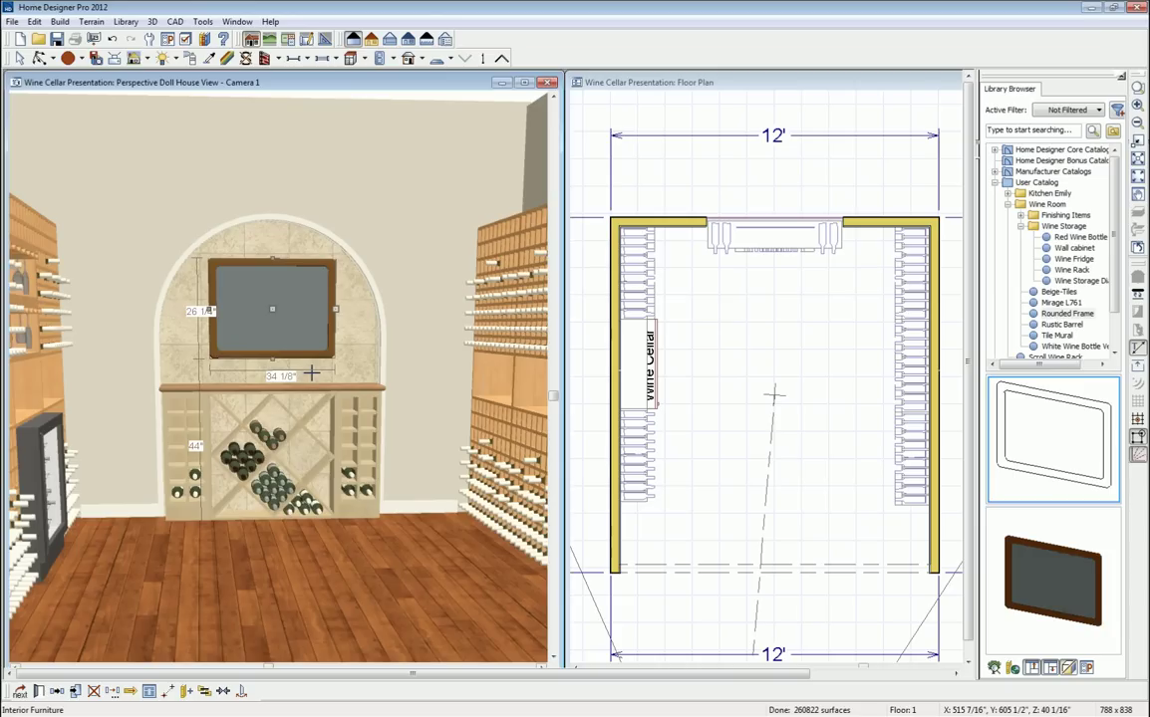
pyautogui.moveTo(274, 358); pyautogui.dragTo(274, 361)
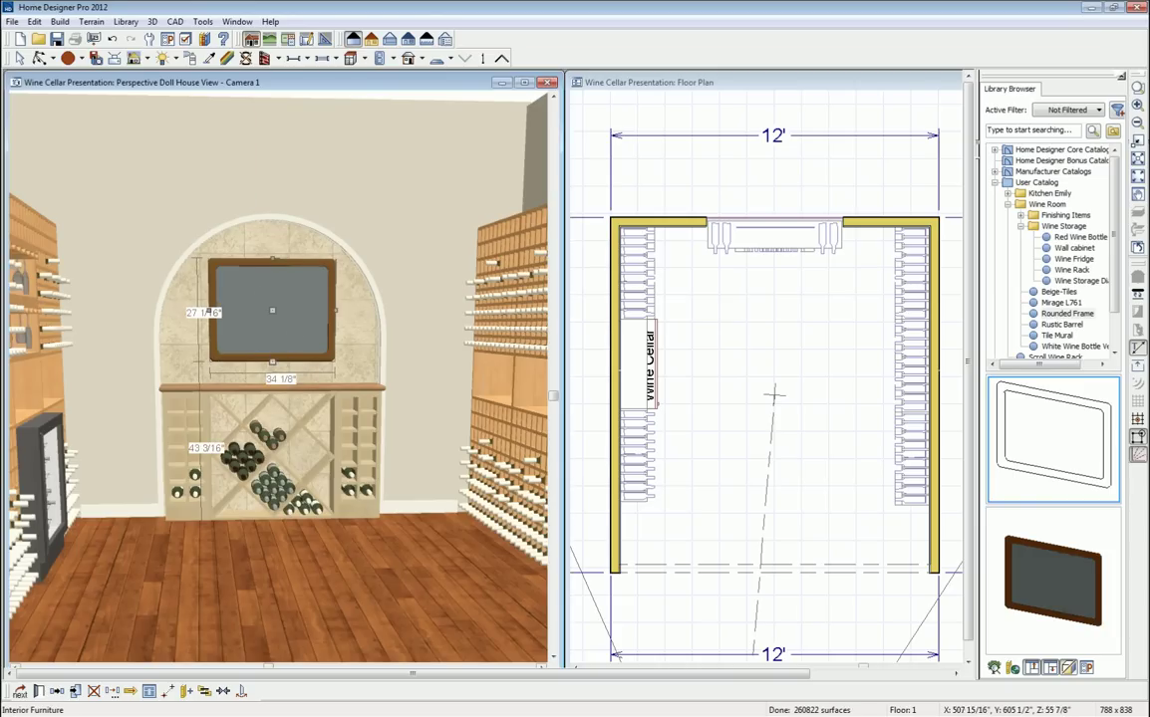
# Set the frame's exact size to 27" high and 34" wide.
pyautogui.doubleClick(289, 309)
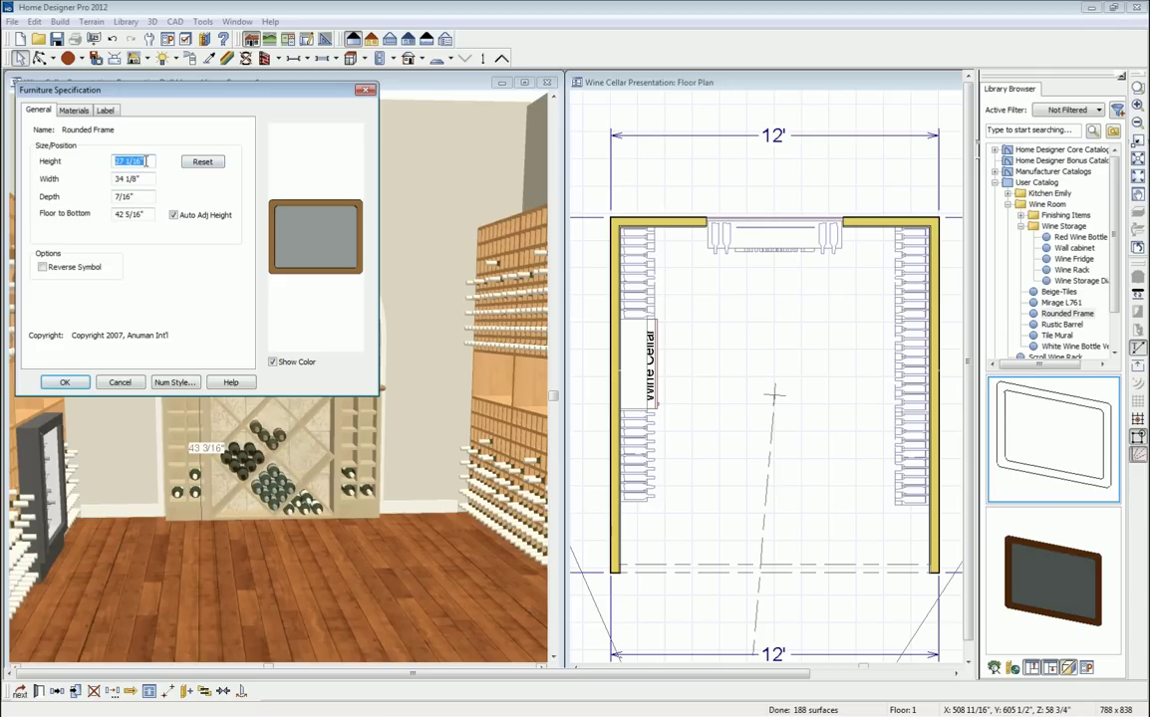
pyautogui.write('27')
pyautogui.click(116, 180)
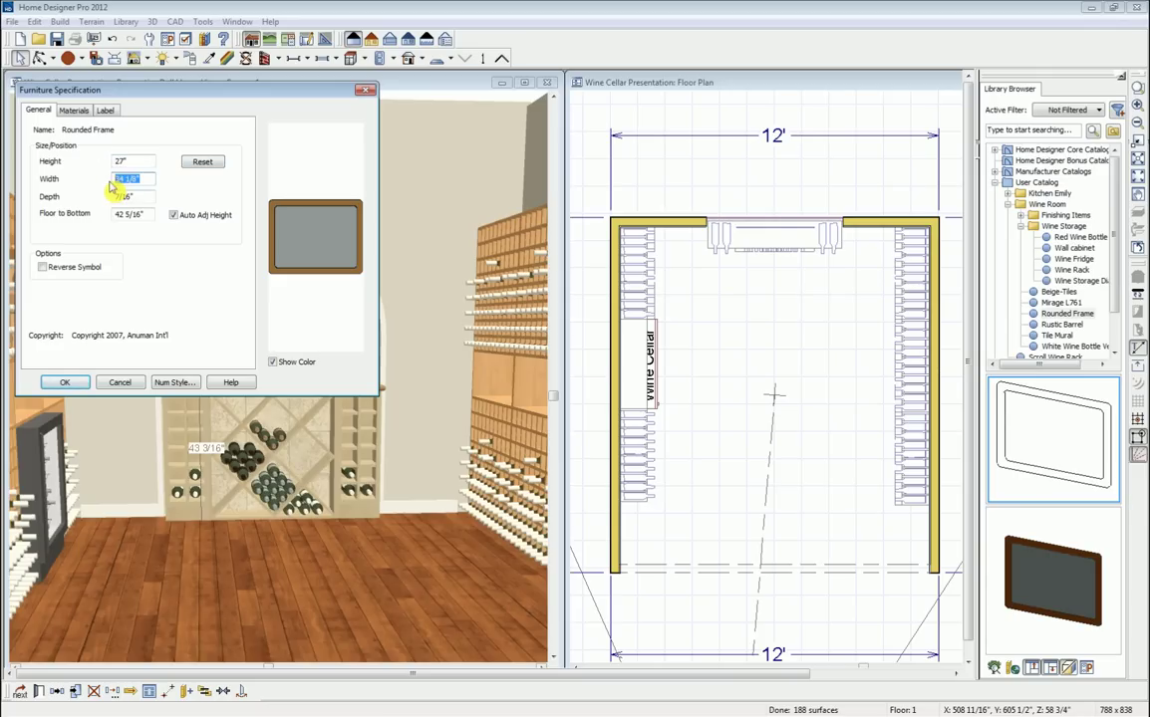
pyautogui.write('34')
pyautogui.click(64, 383)
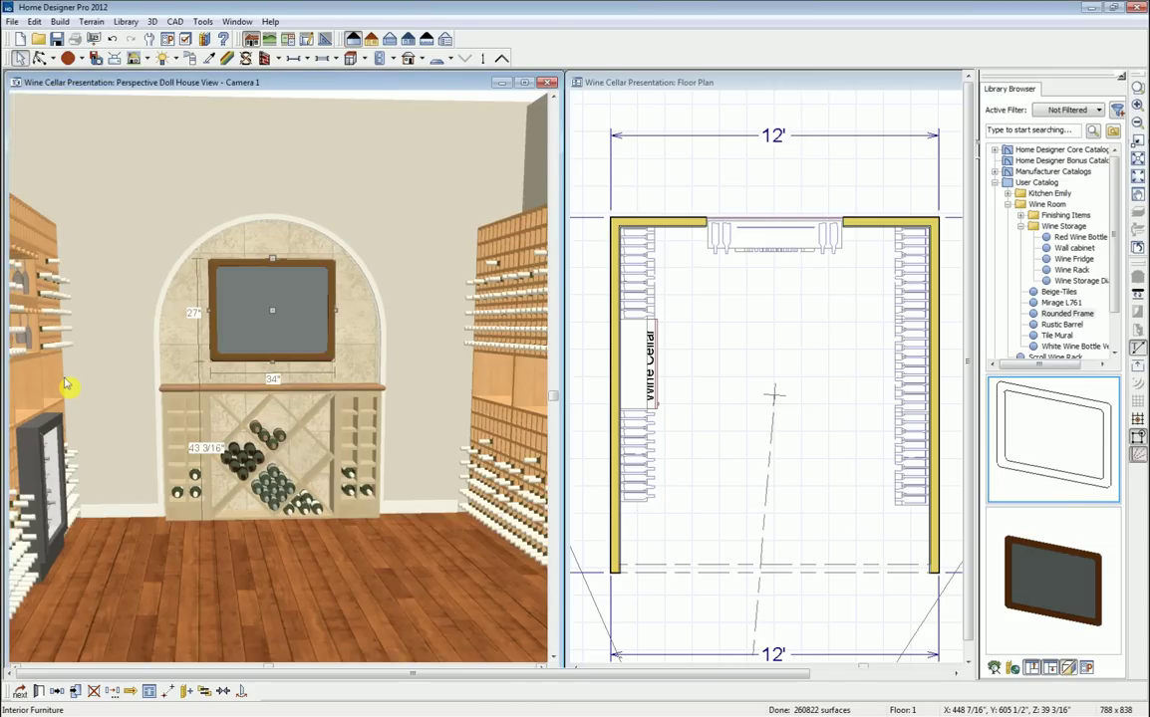
pyautogui.press('Escape')
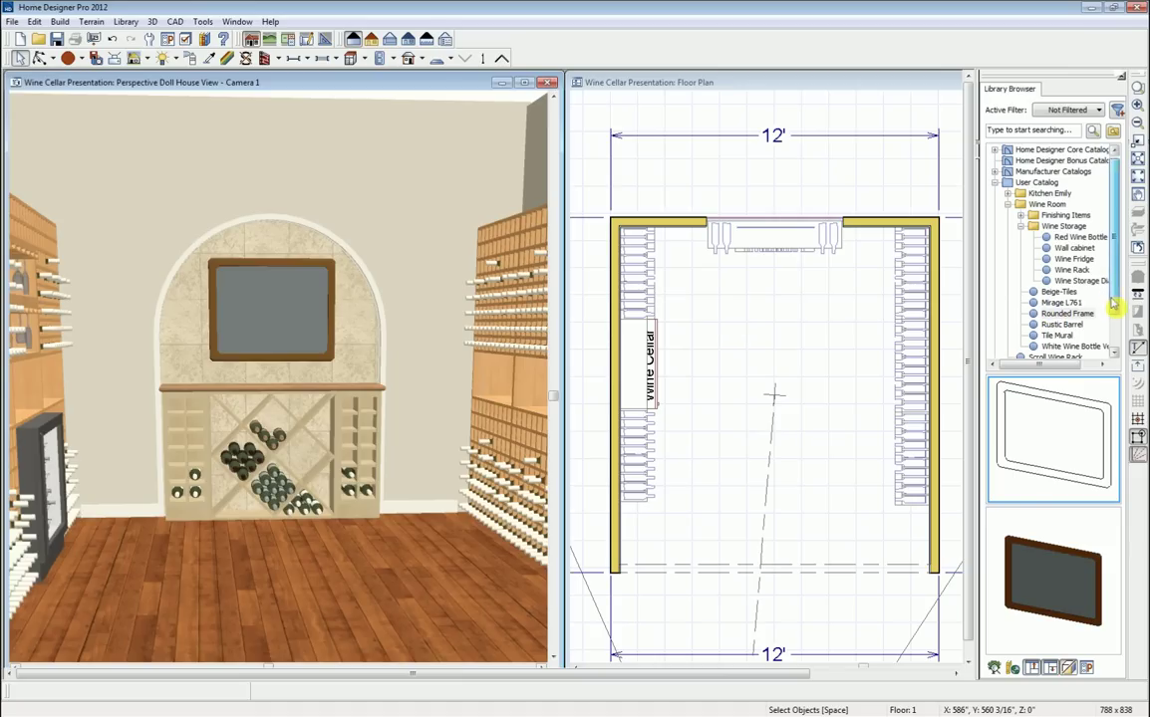
# Start a new material definition in the User Catalog's Wine Room folder.
pyautogui.scroll(-2, 1114, 299)
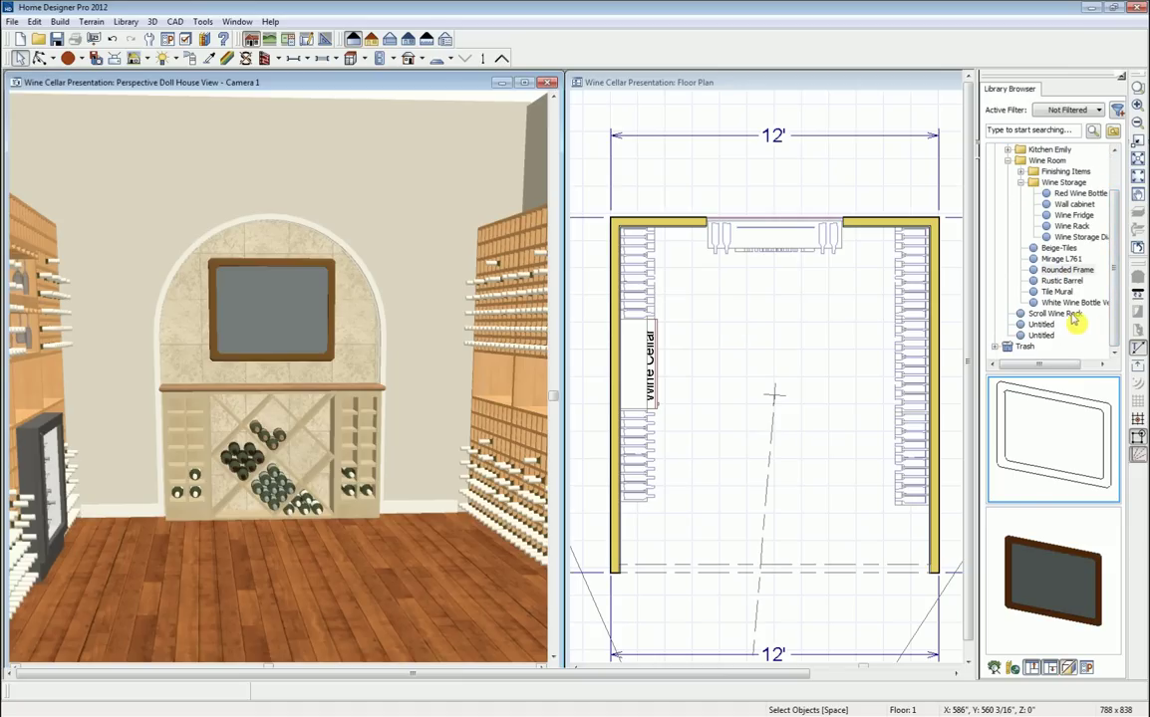
pyautogui.click(1021, 182)
pyautogui.click(1058, 281)
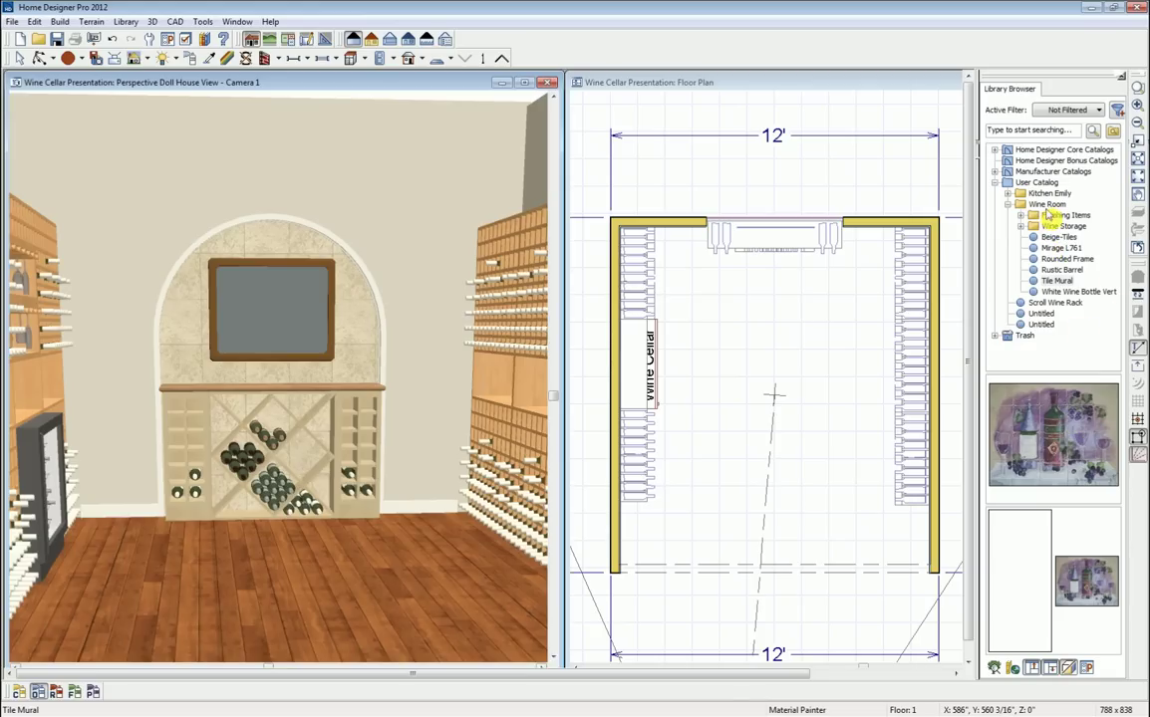
pyautogui.rightClick(1022, 206)
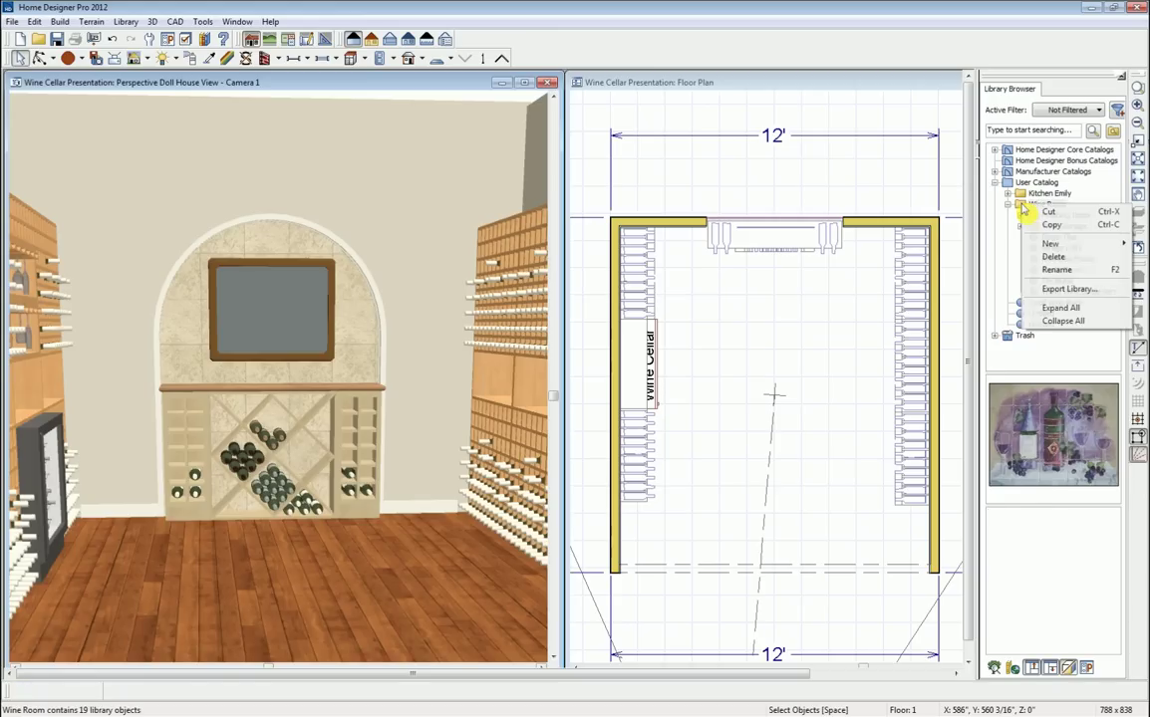
pyautogui.moveTo(1050, 246)
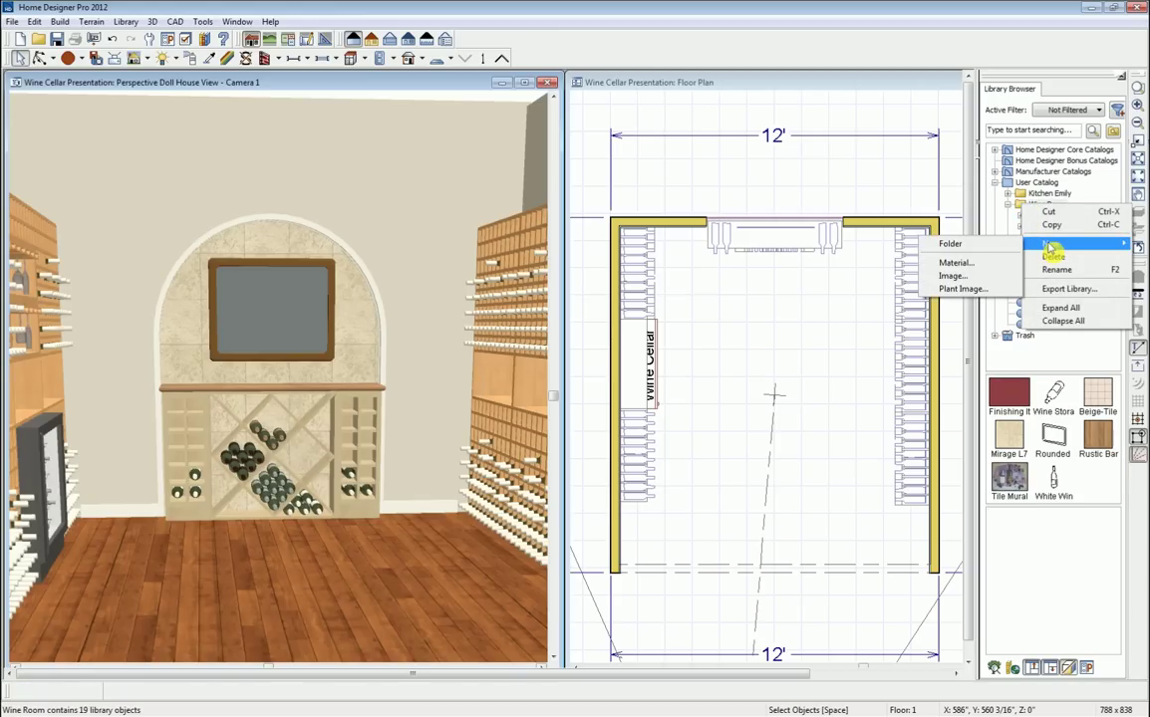
pyautogui.click(956, 263)
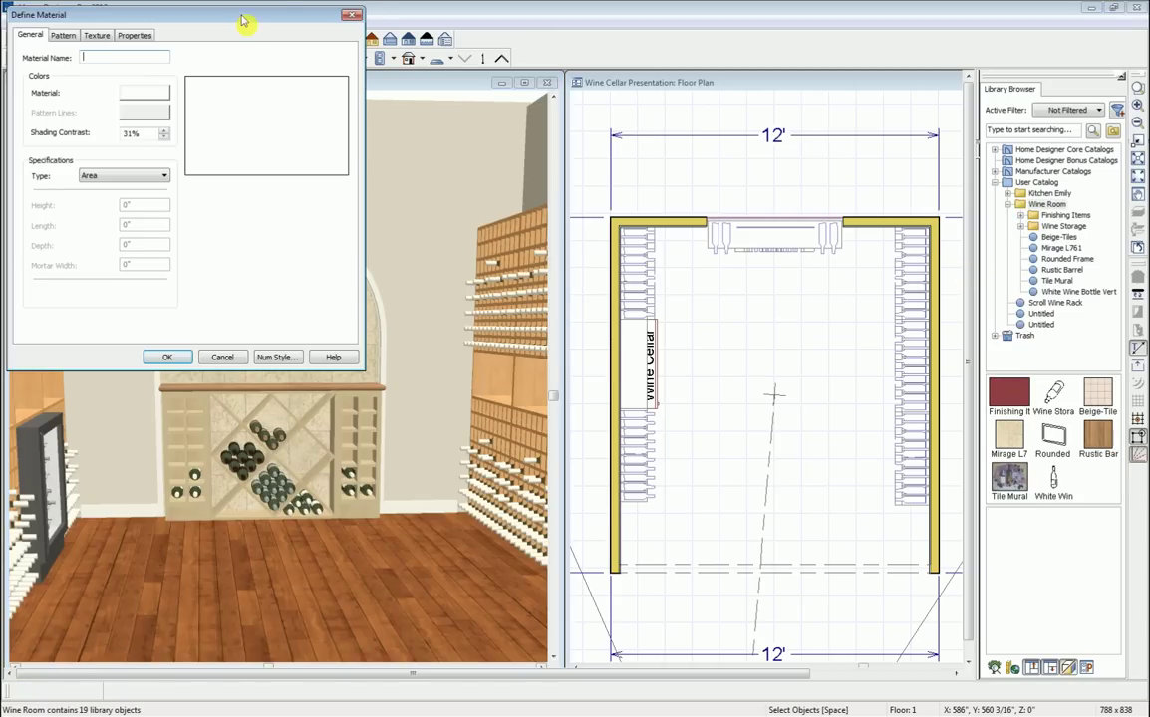
pyautogui.moveTo(243, 20); pyautogui.dragTo(403, 82)
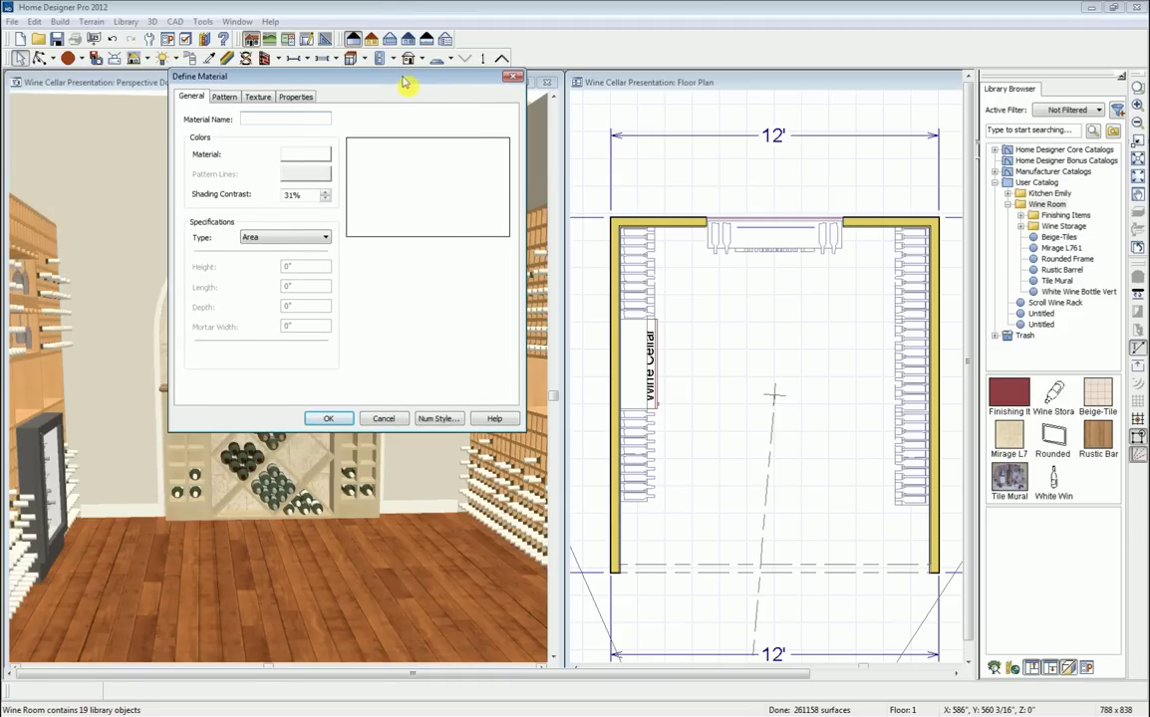
# Assign the wineCellarMural-Canvas-Clos image from the Desktop as the new material's texture file.
pyautogui.click(257, 98)
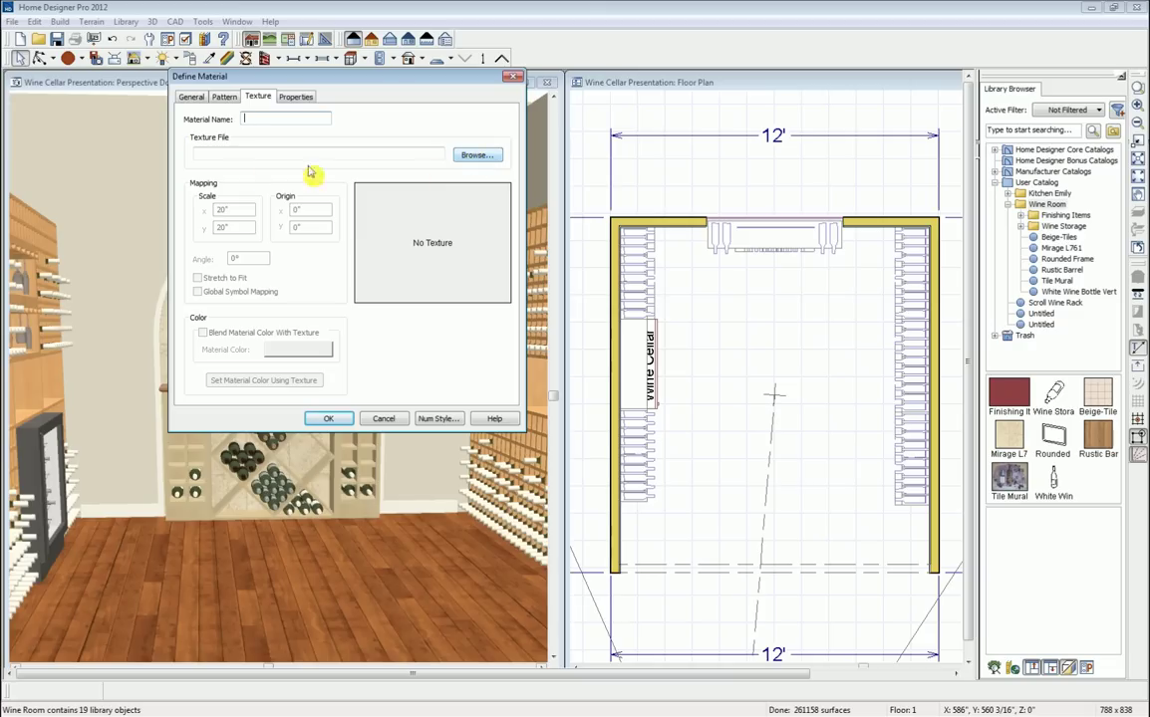
pyautogui.click(477, 157)
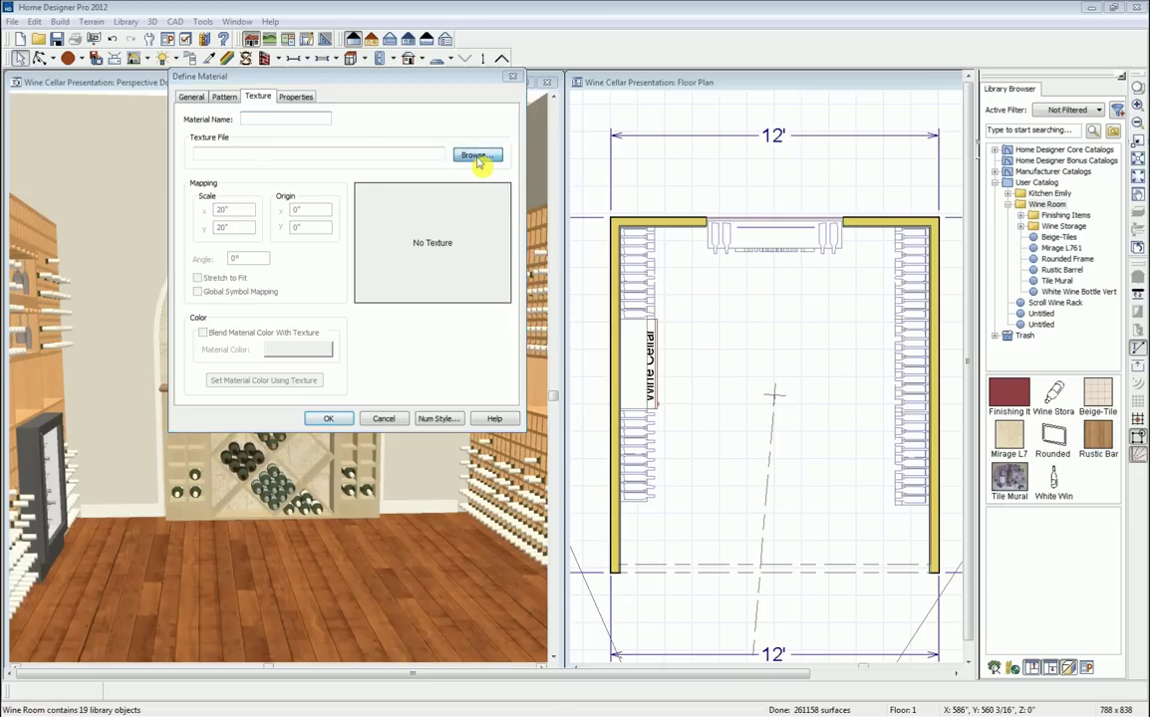
pyautogui.click(260, 123)
pyautogui.click(254, 137)
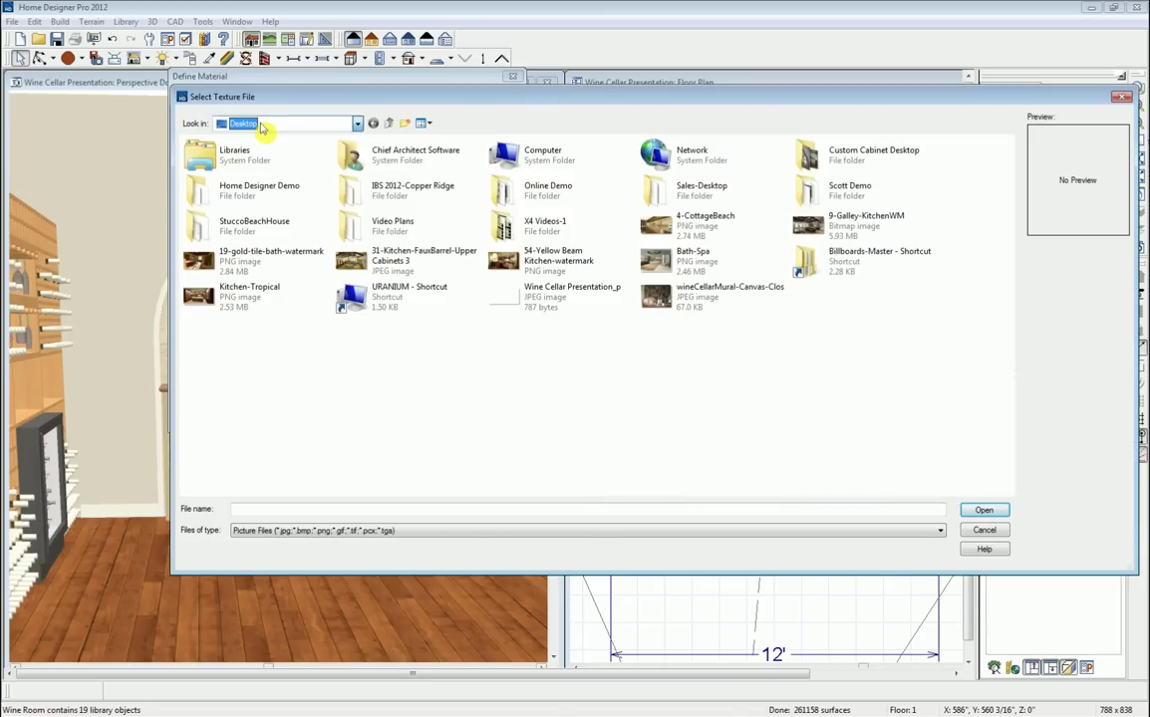
pyautogui.click(673, 307)
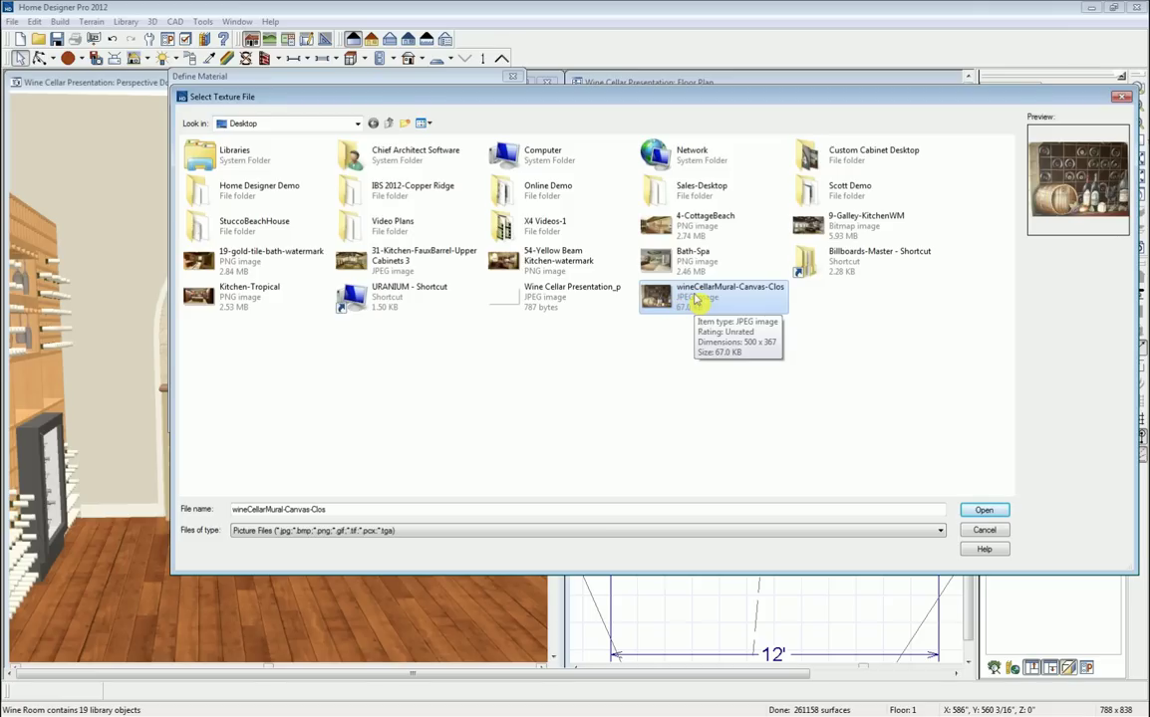
pyautogui.click(983, 510)
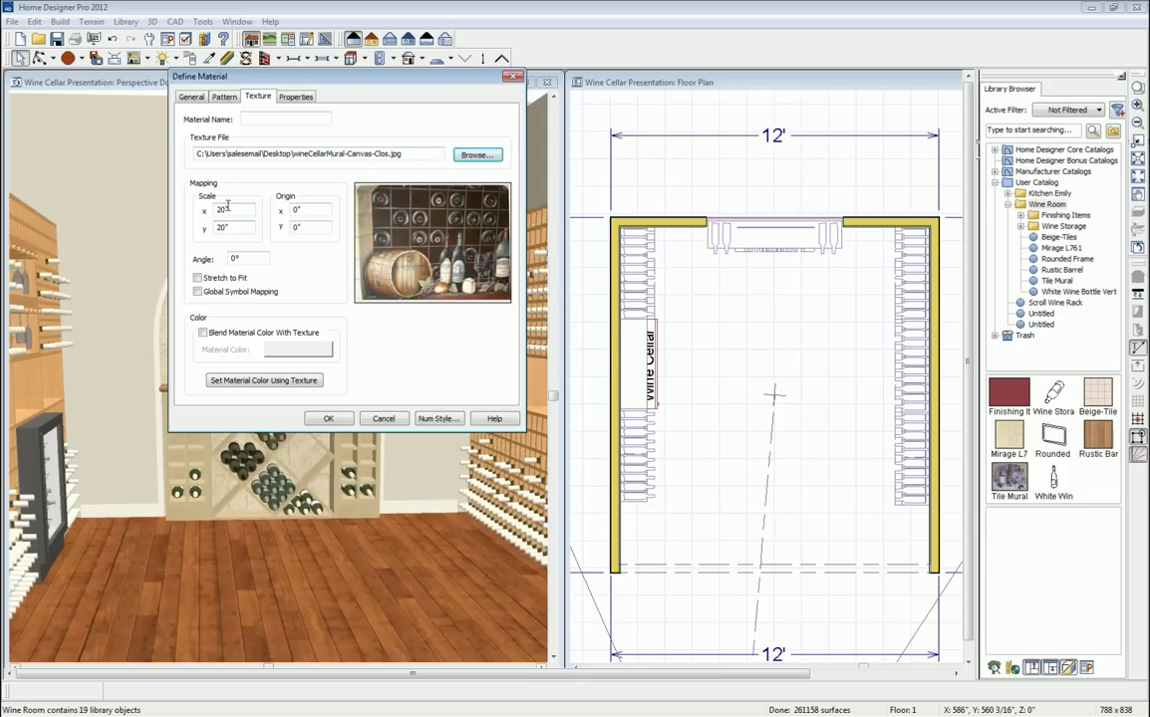
# Make the texture stretch to fit, name the material Test Mural and save it.
pyautogui.click(198, 278)
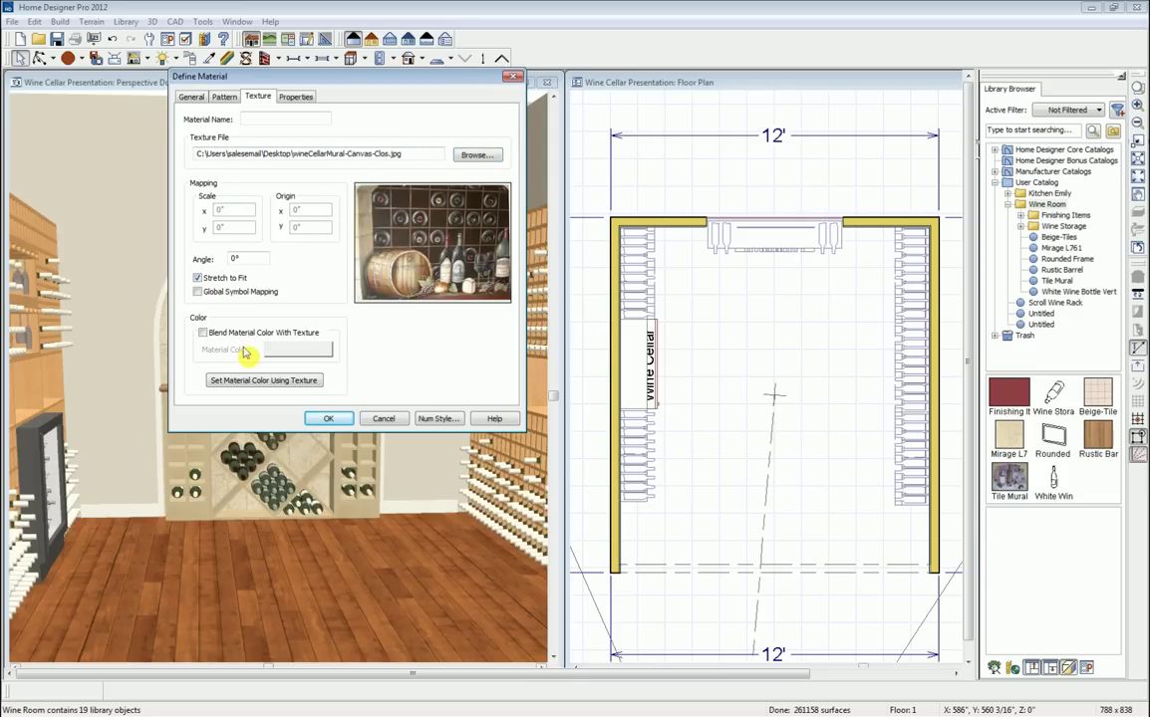
pyautogui.click(257, 119)
pyautogui.write('Test Mural')
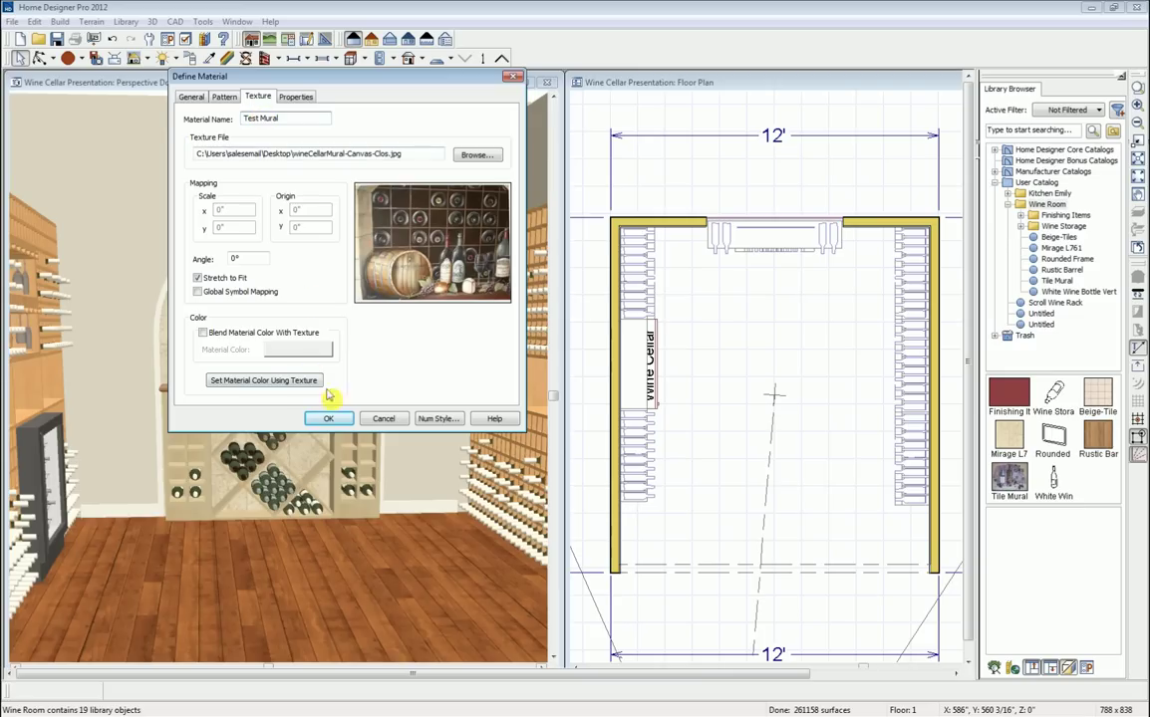
pyautogui.click(329, 419)
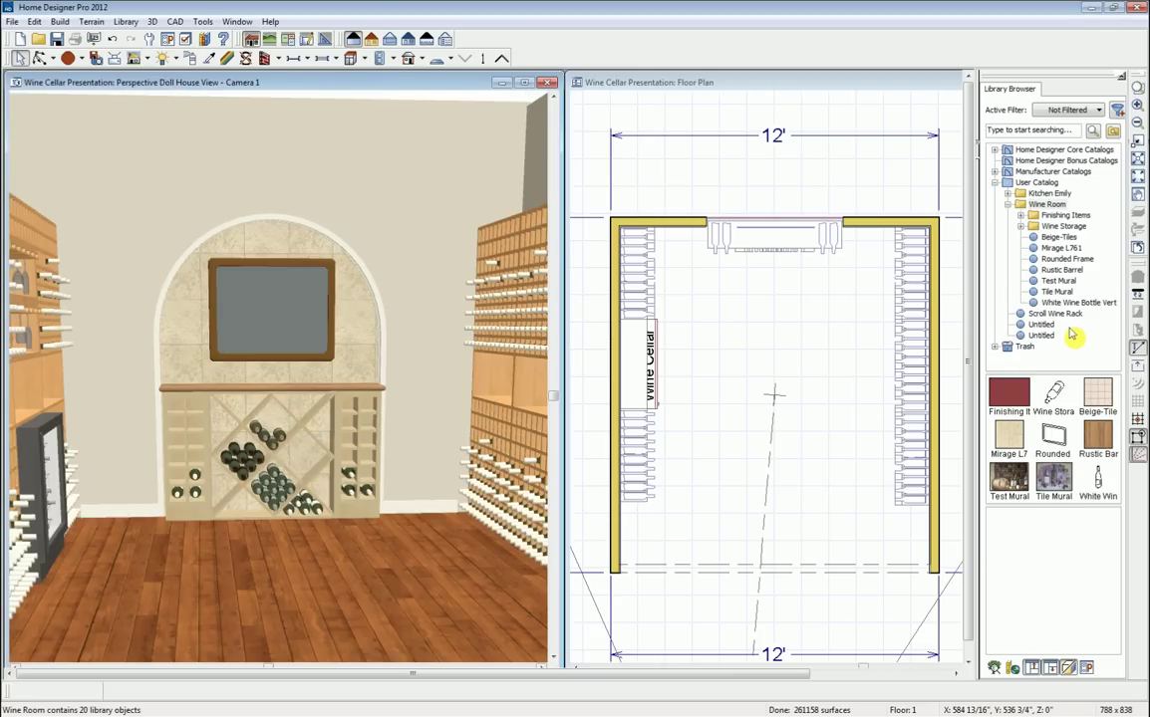
# Paint the inner panel of the frame in the arch with the Test Mural material.
pyautogui.click(1058, 226)
pyautogui.click(1036, 216)
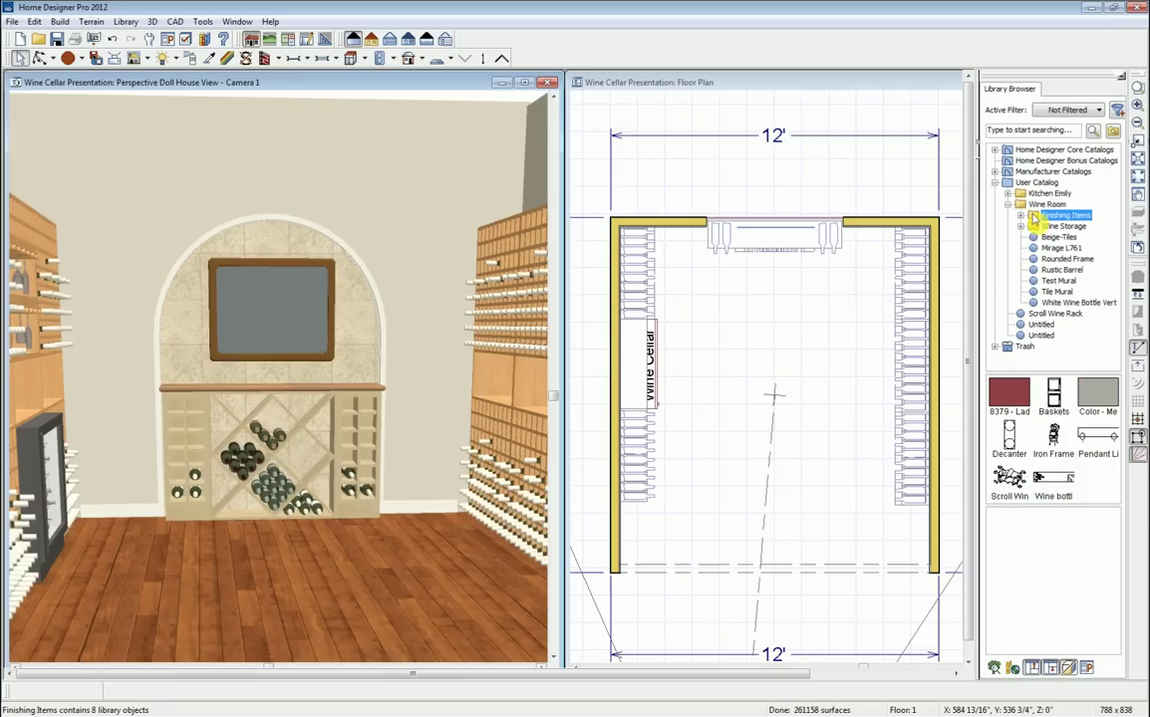
pyautogui.click(1021, 216)
pyautogui.scroll(-2, 1022, 221)
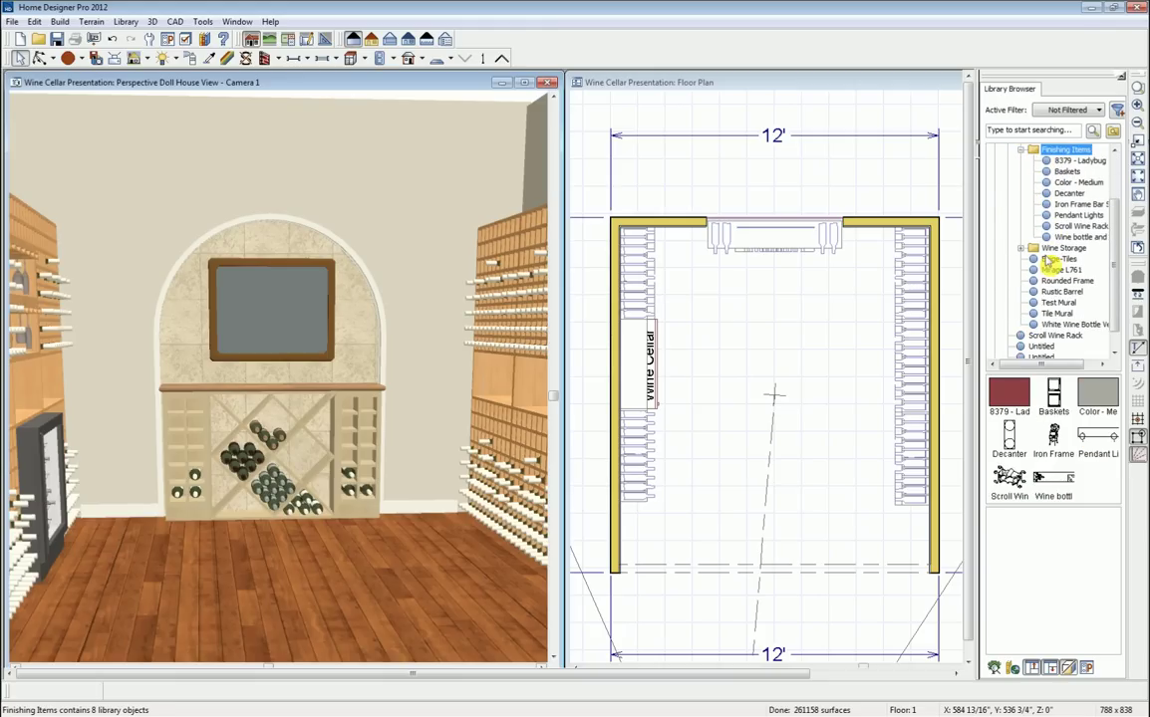
pyautogui.click(1060, 303)
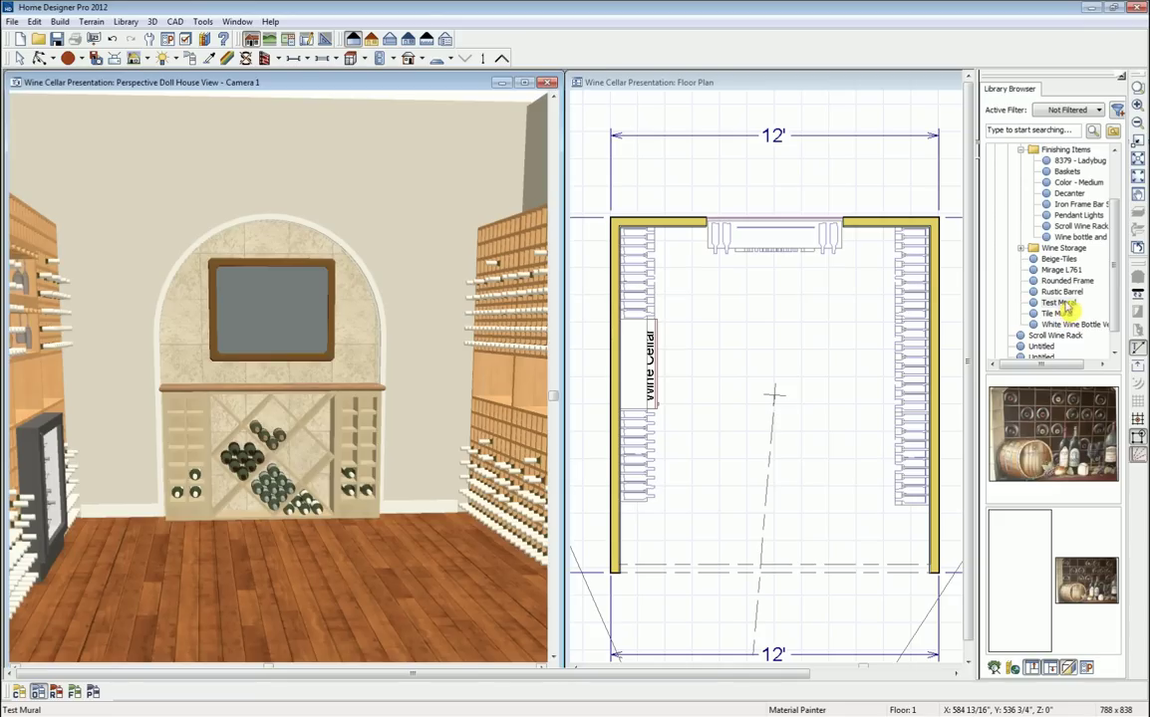
pyautogui.click(1061, 303)
pyautogui.click(289, 330)
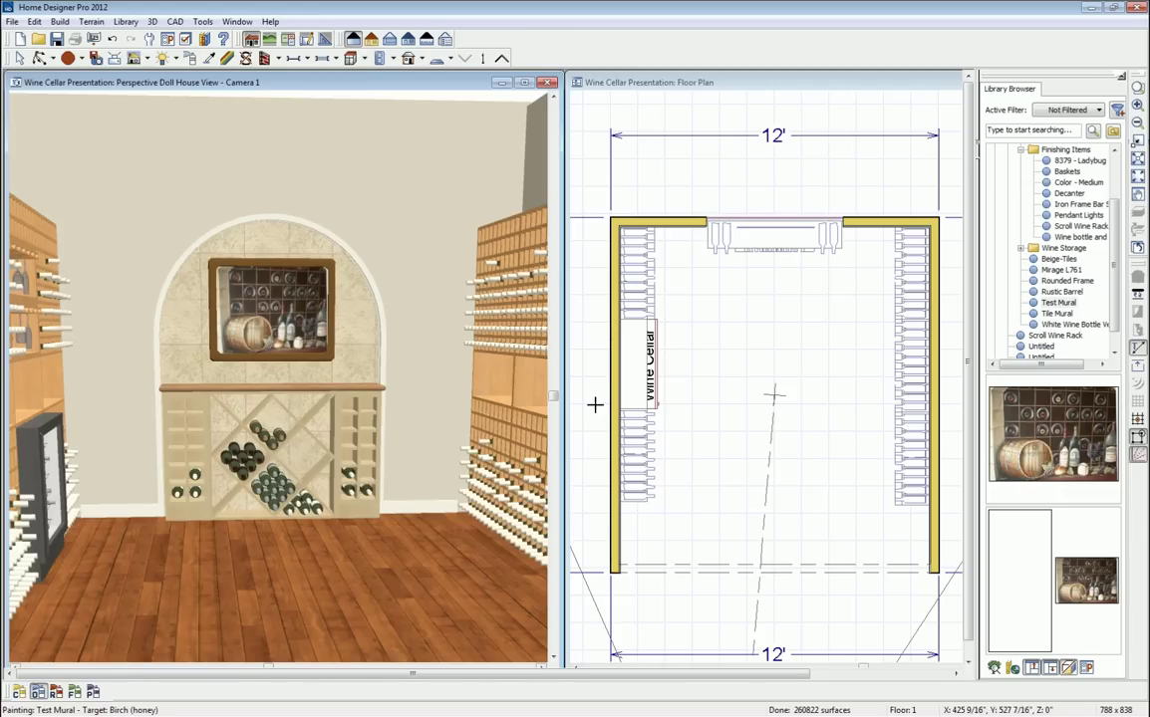
# Paint the framed panel in the arch with the Tile Mural material and make its texture stretch to fit.
pyautogui.click(1057, 313)
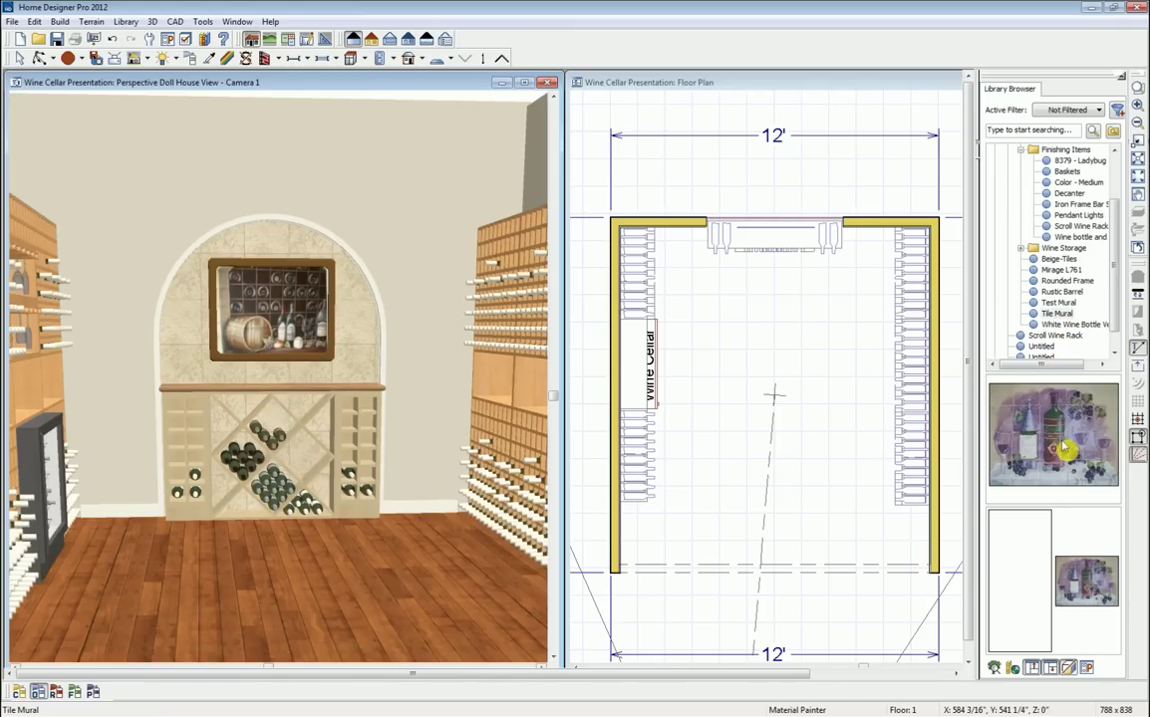
pyautogui.click(251, 289)
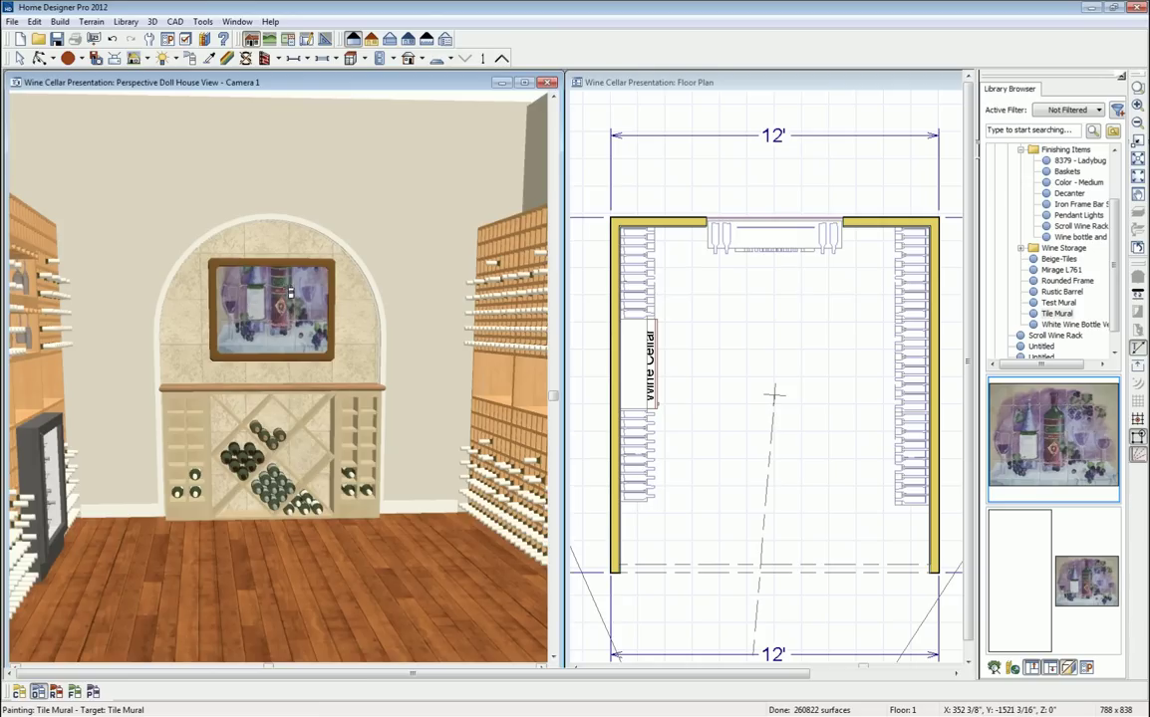
pyautogui.click(227, 58)
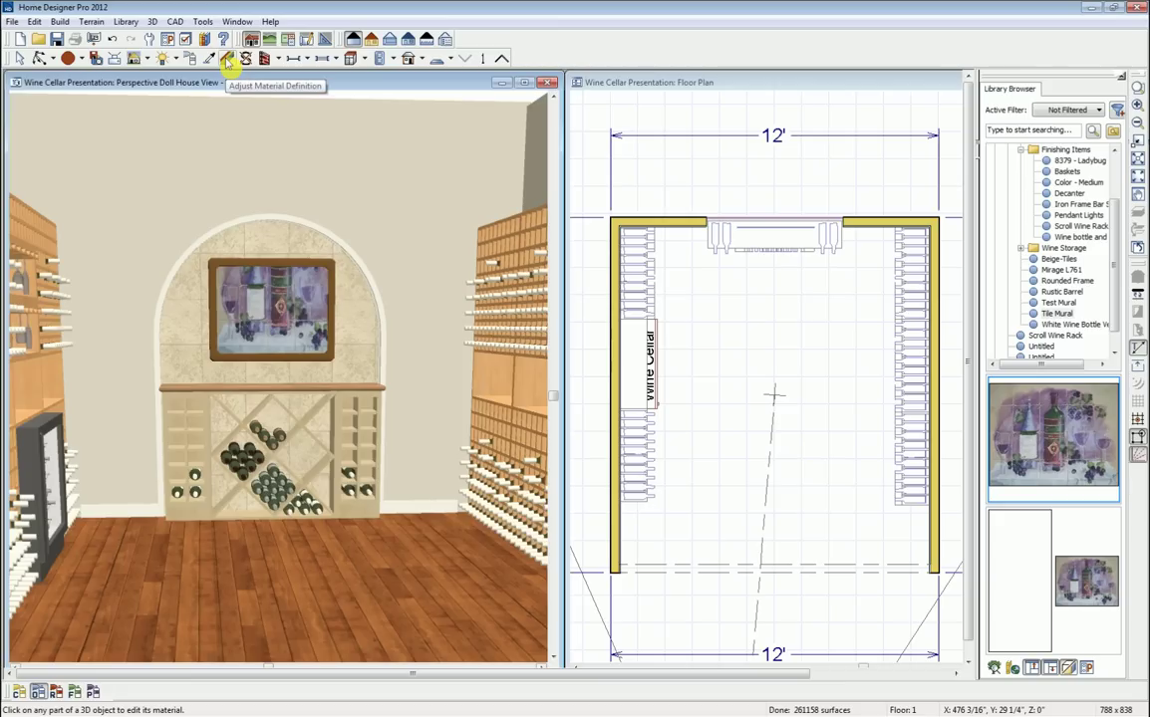
pyautogui.click(227, 59)
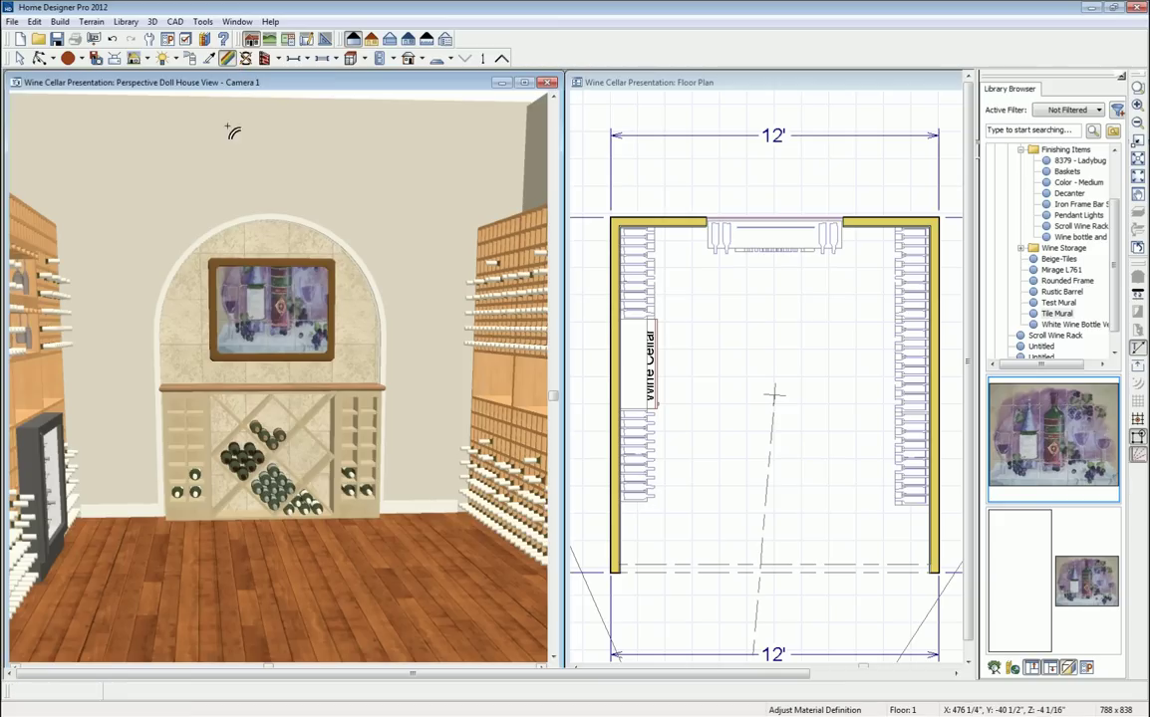
pyautogui.click(273, 314)
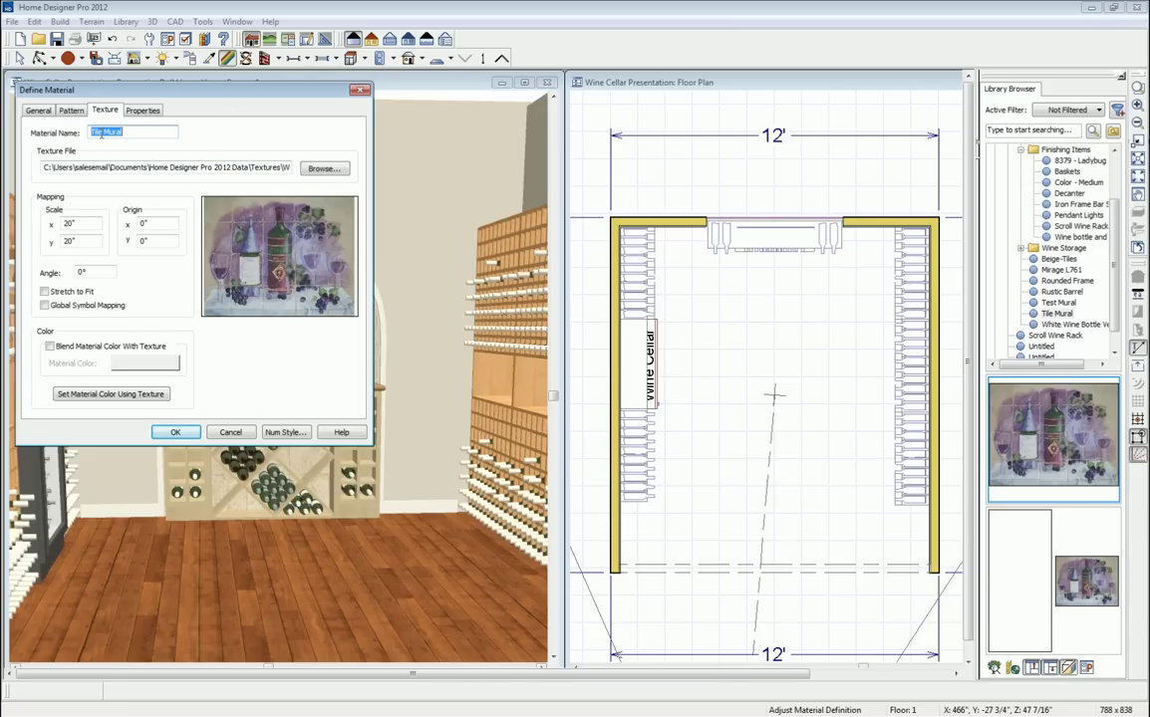
pyautogui.click(45, 291)
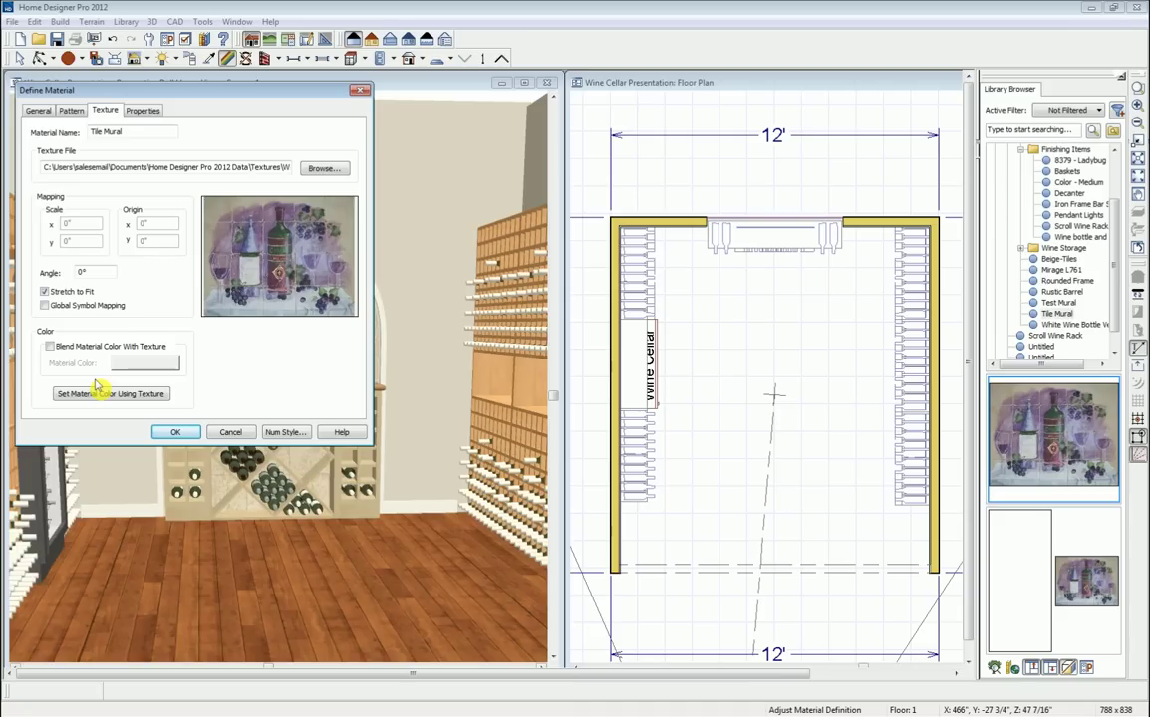
pyautogui.click(174, 432)
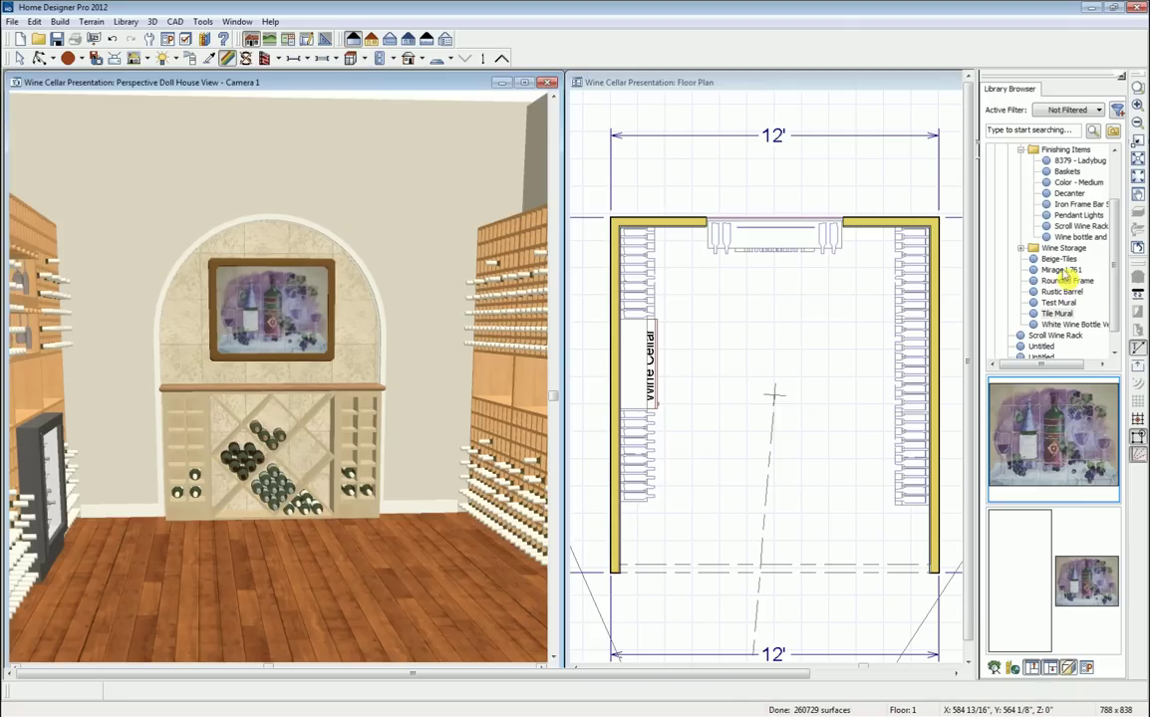
# Paint the wooden frame around the mural with the Beige-Tiles material from the Wine Room folder.
pyautogui.click(1060, 260)
pyautogui.click(1064, 438)
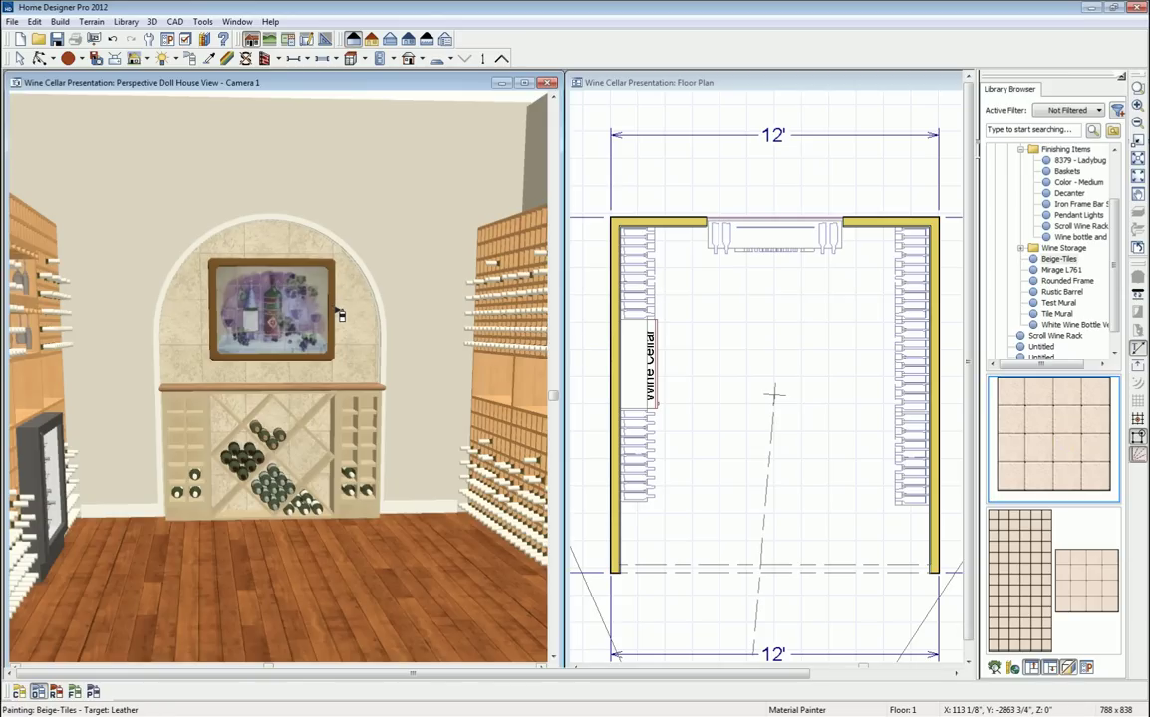
pyautogui.click(338, 312)
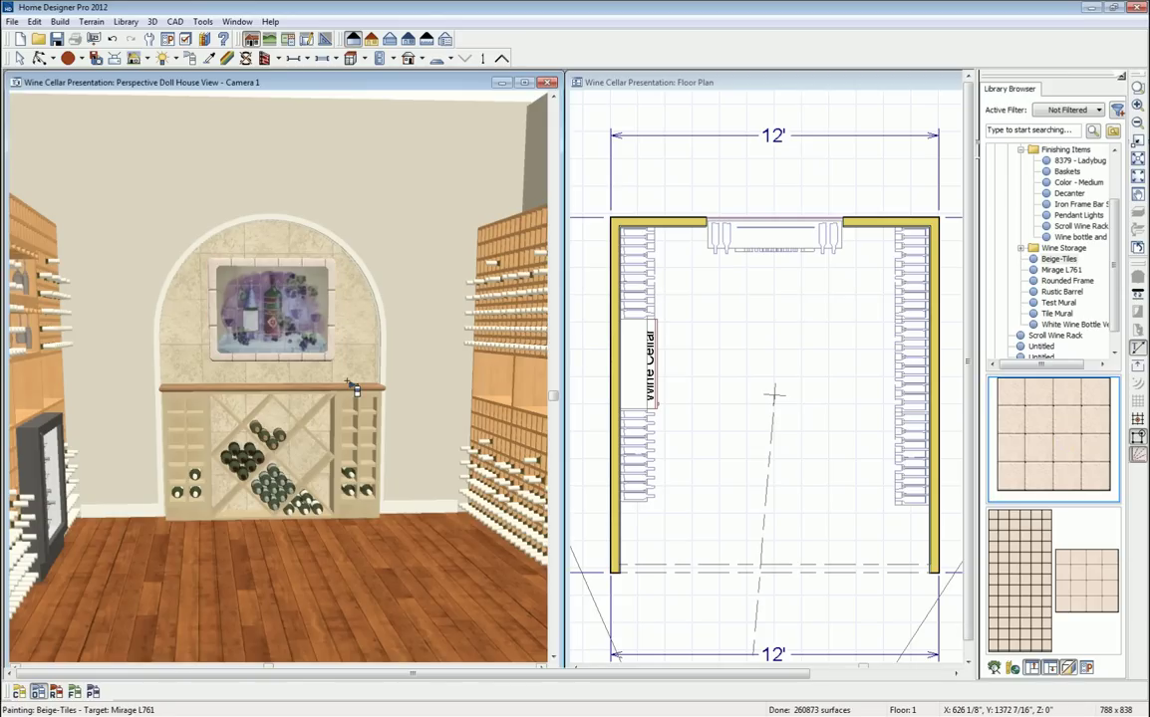
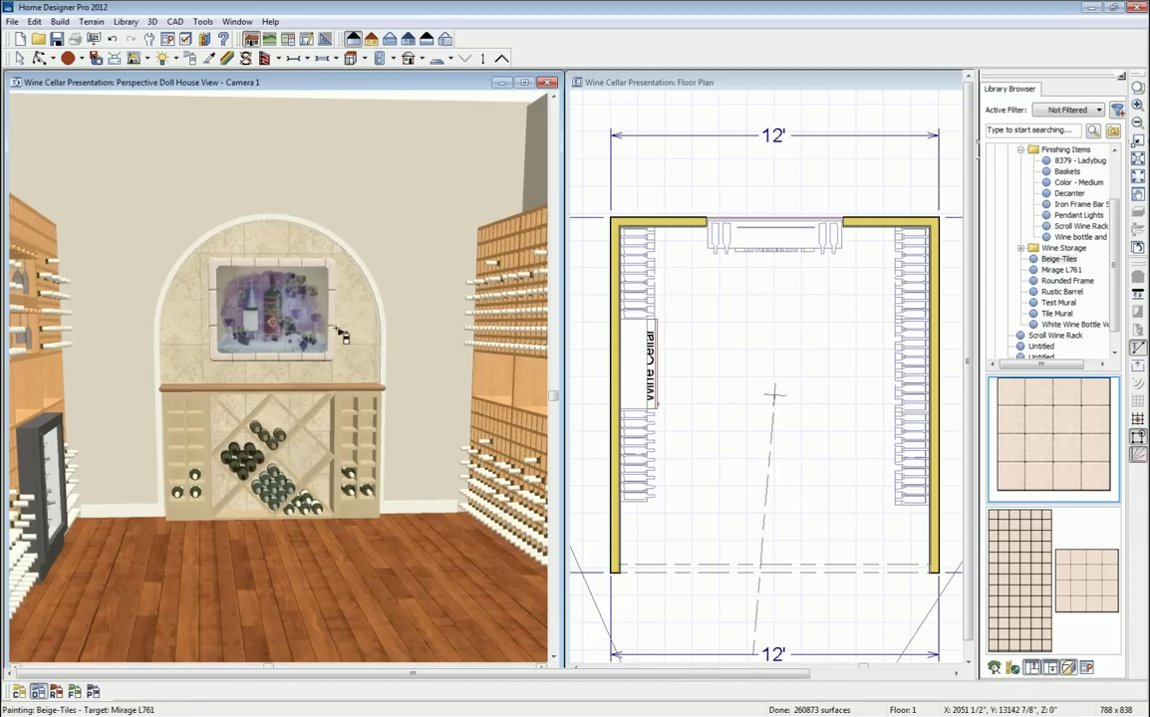
# Blend the frame's Beige-Tiles texture with a material color sampled from the arch wall tile, RGB 210, 195, 164.
pyautogui.click(227, 56)
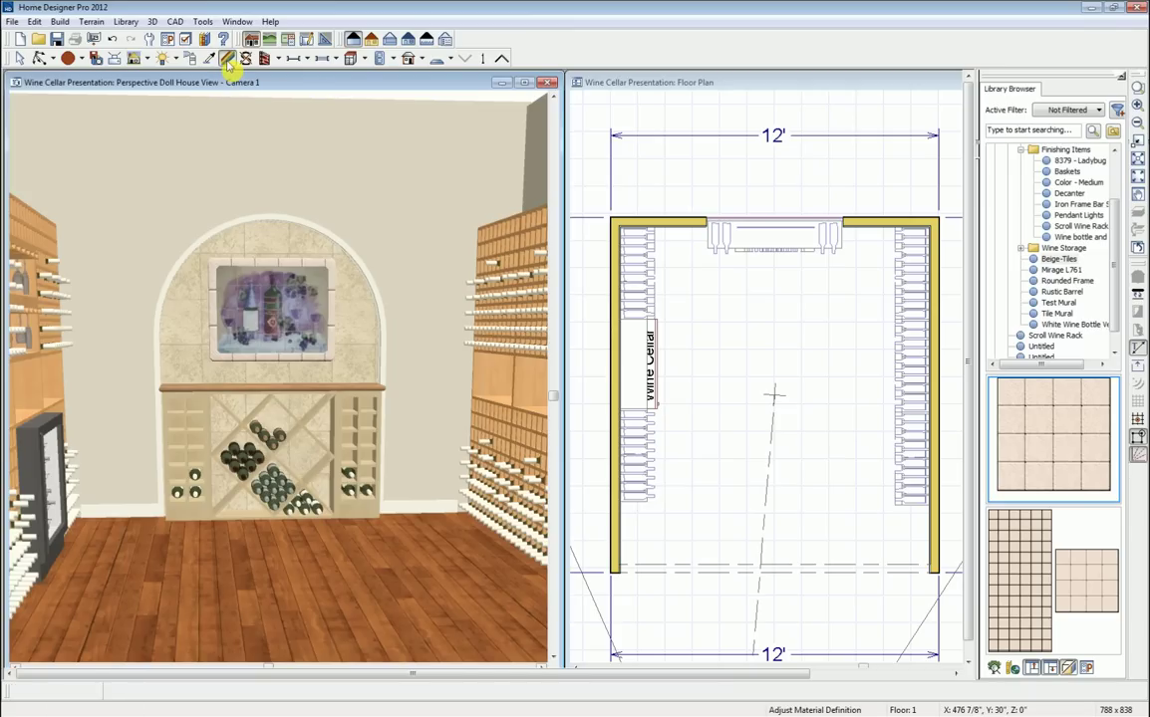
pyautogui.click(331, 310)
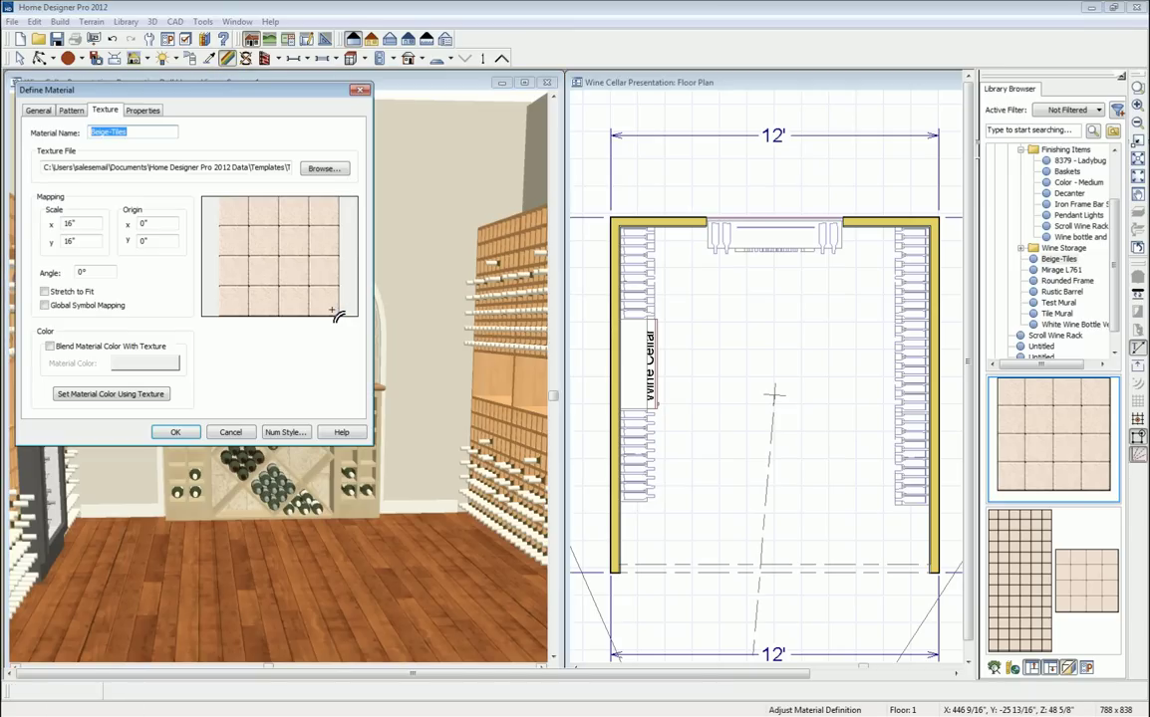
pyautogui.moveTo(212, 95); pyautogui.dragTo(778, 121)
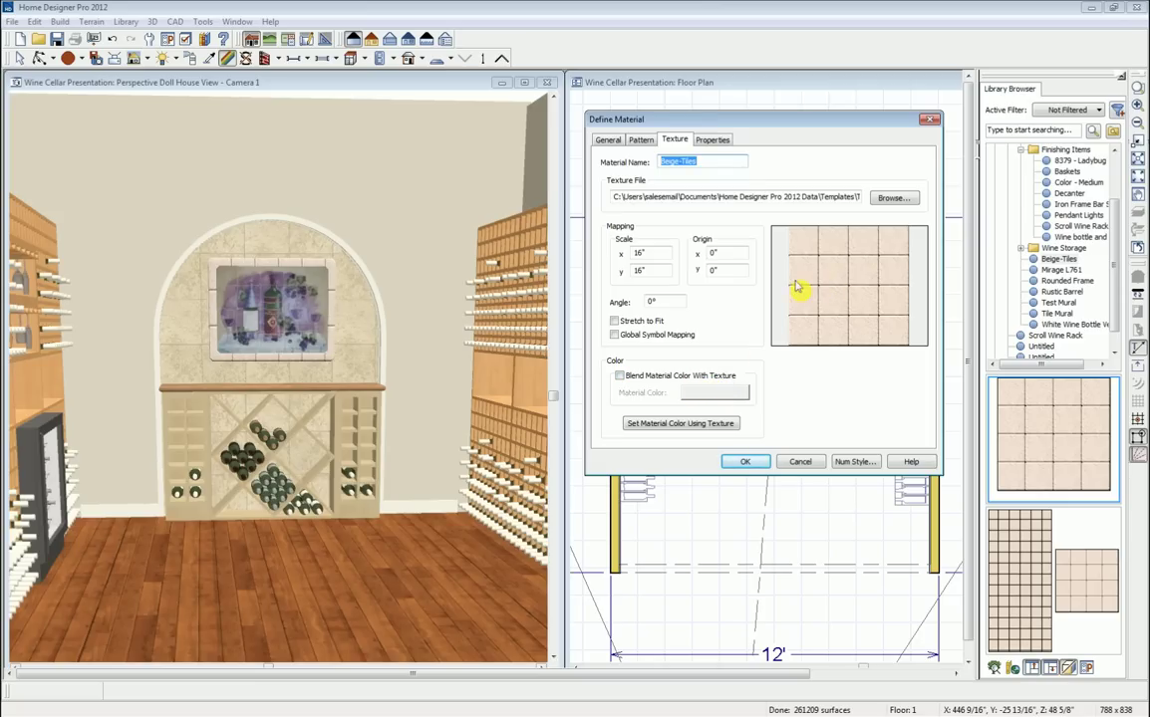
pyautogui.click(619, 377)
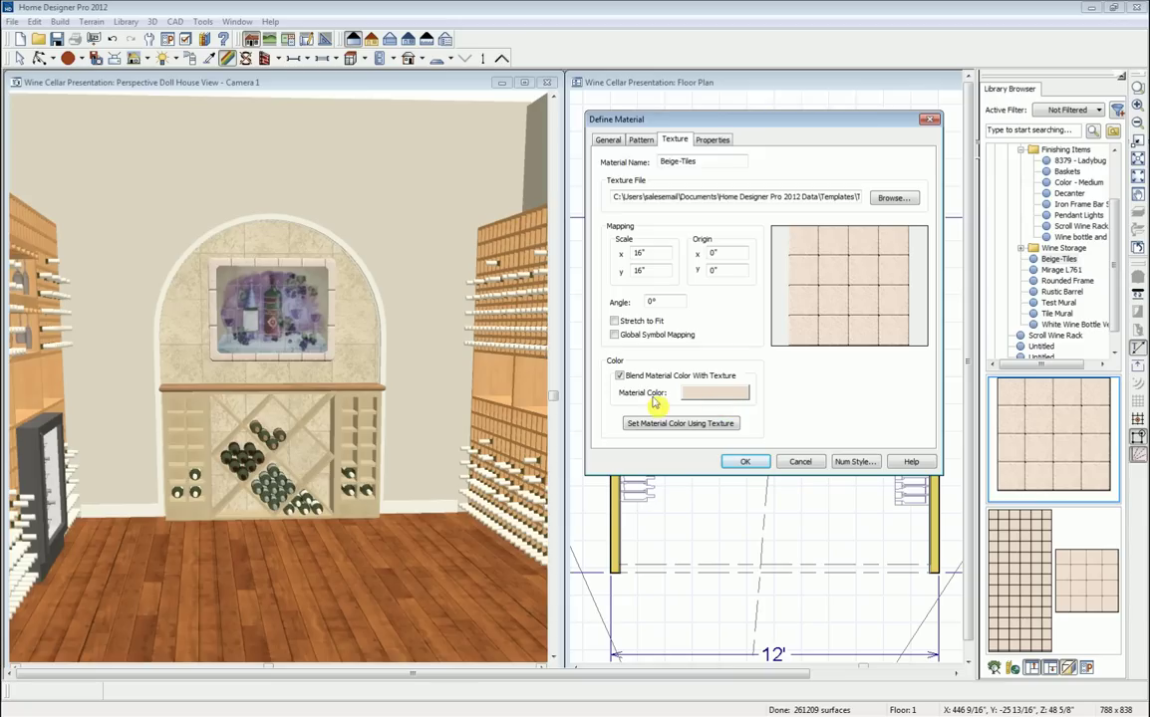
pyautogui.click(697, 399)
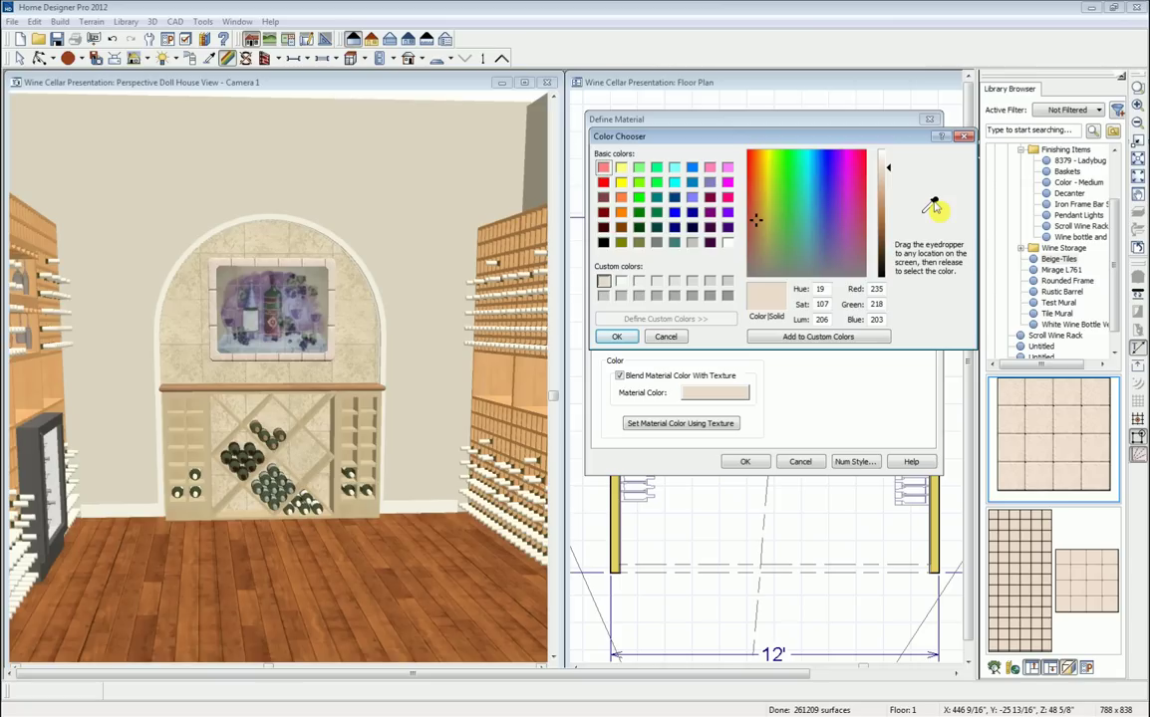
pyautogui.moveTo(932, 207); pyautogui.dragTo(476, 297)
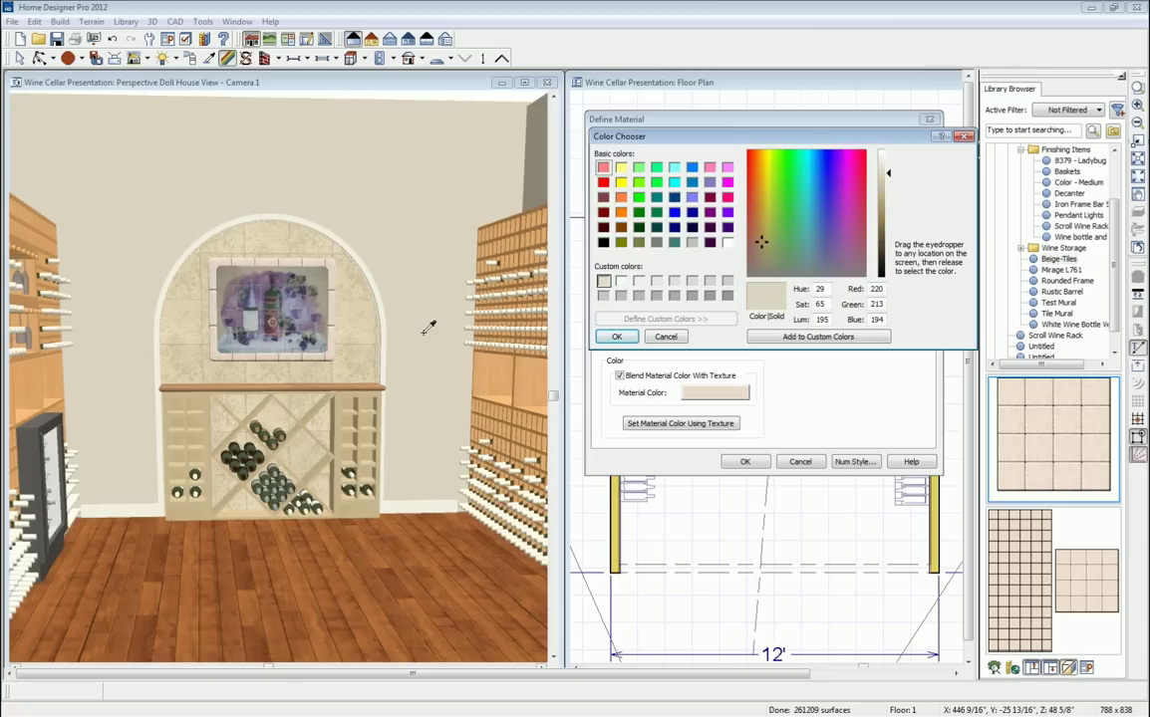
pyautogui.moveTo(423, 329); pyautogui.dragTo(356, 363)
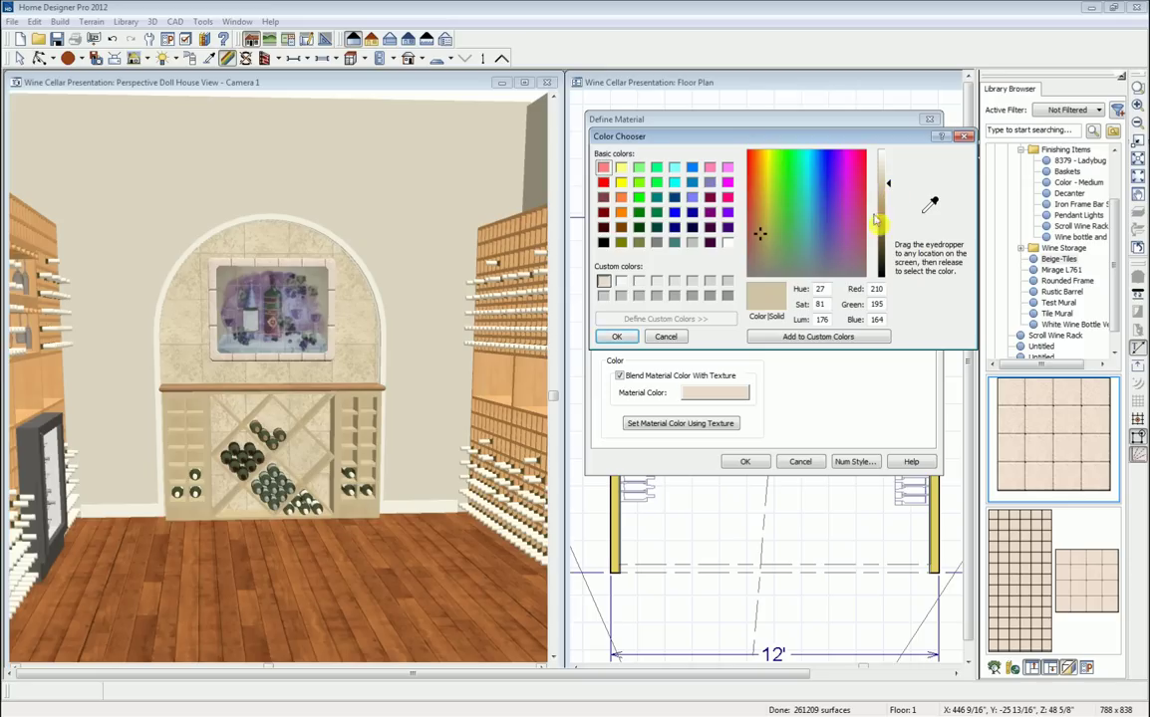
pyautogui.click(615, 337)
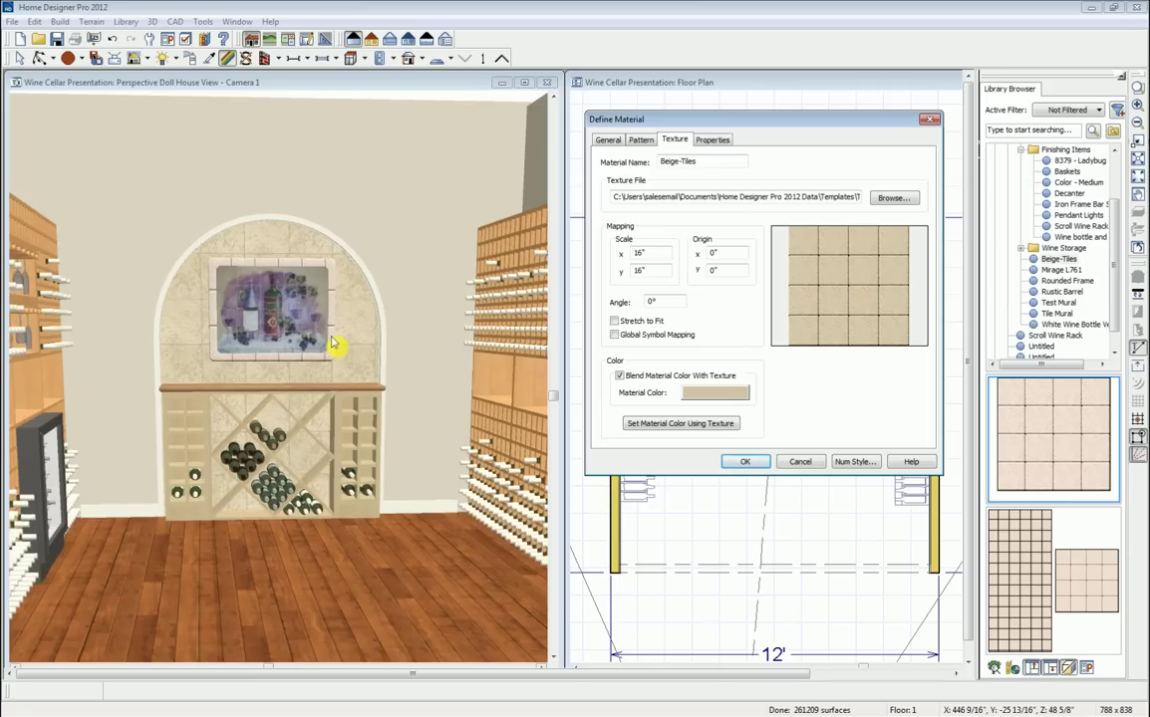
pyautogui.click(745, 463)
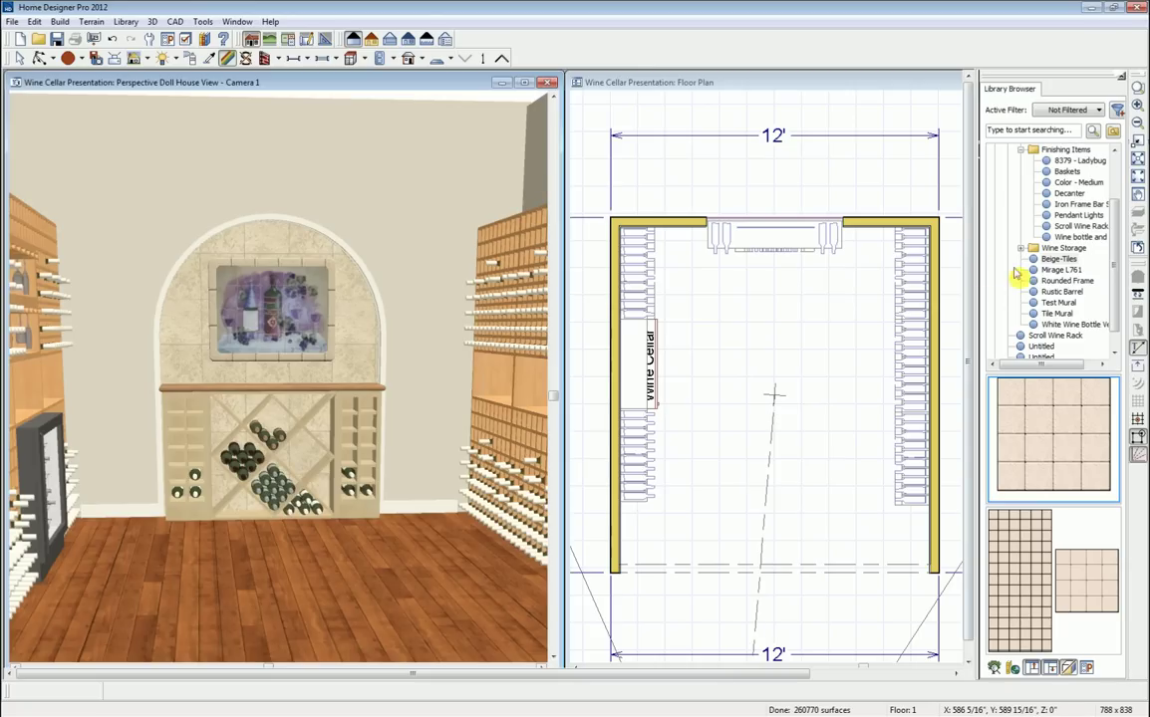
# Place an Iron Frame Bar Stool from Finishing Items in the floor plan beside the left rack, near the back wall.
pyautogui.scroll(1, 1119, 265)
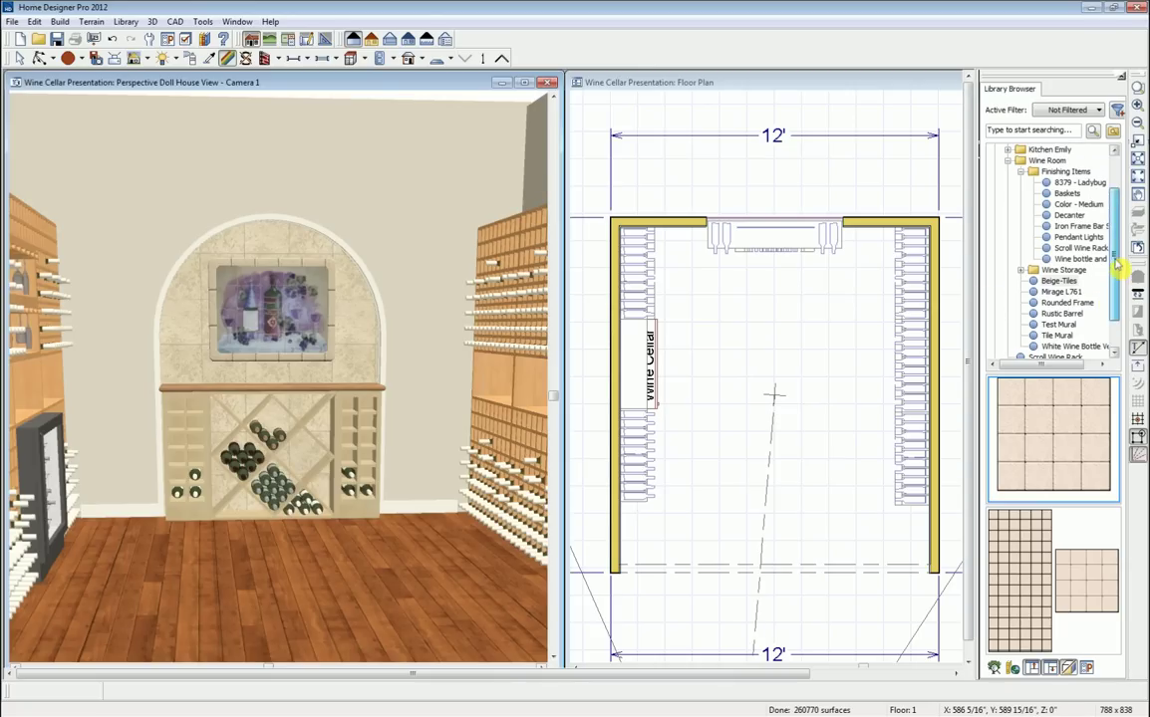
pyautogui.click(1079, 226)
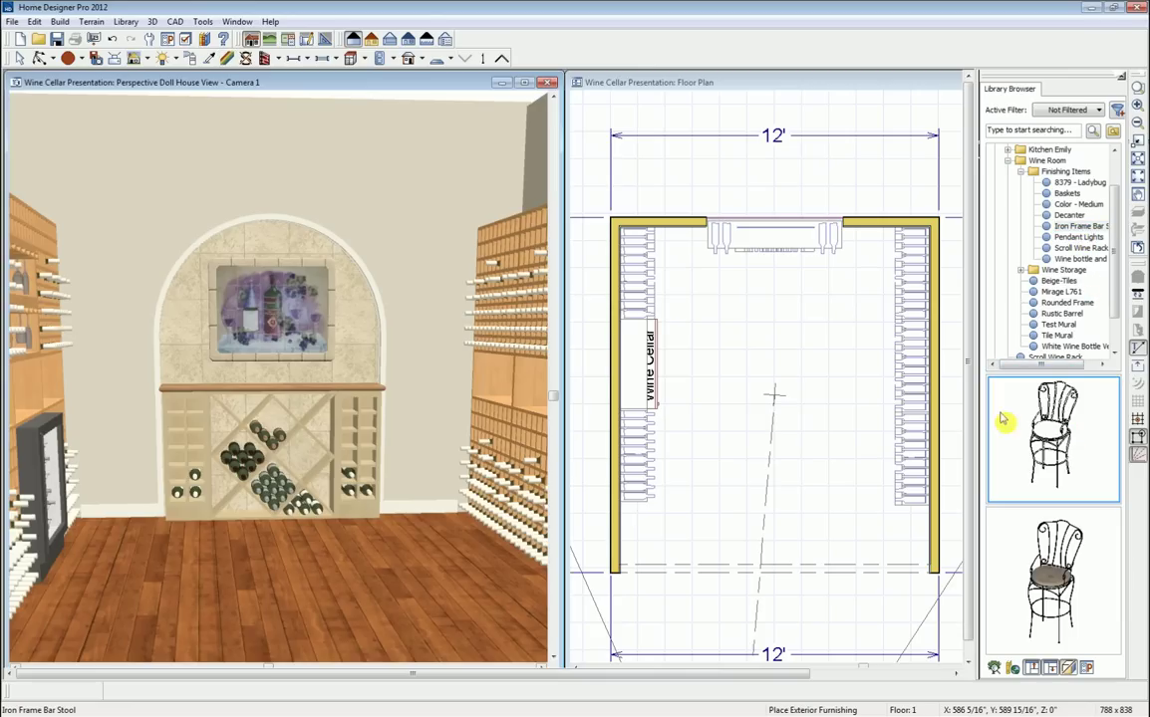
pyautogui.click(678, 282)
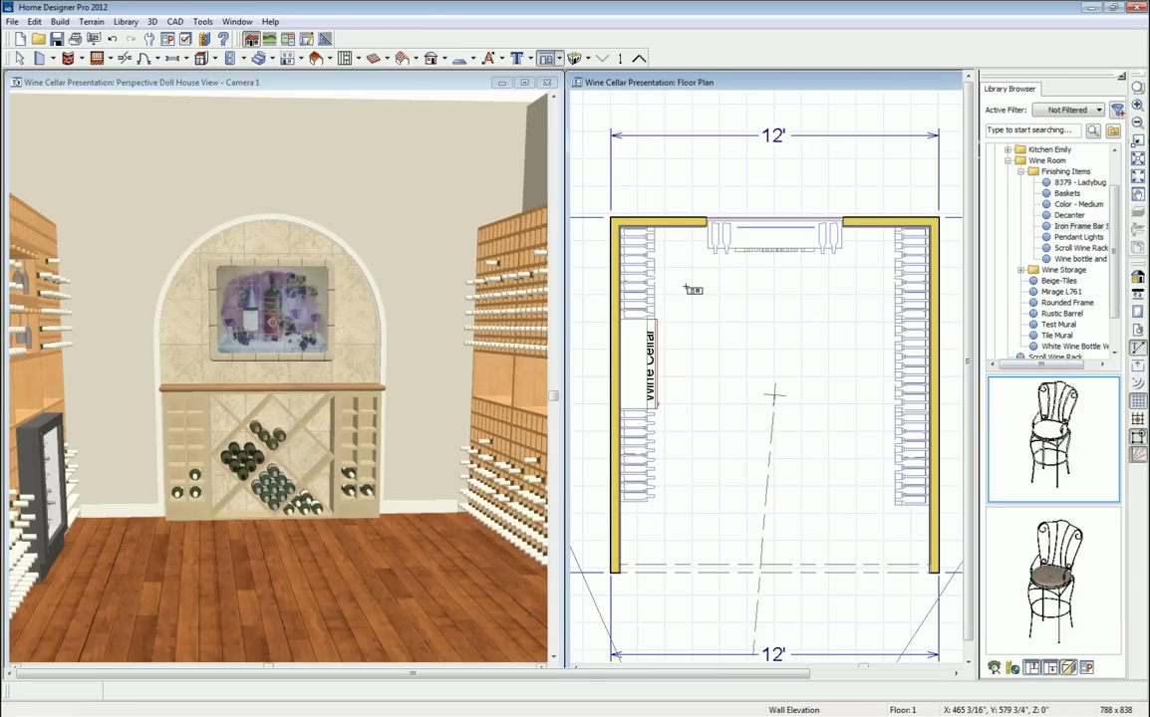
pyautogui.click(1078, 461)
pyautogui.click(690, 287)
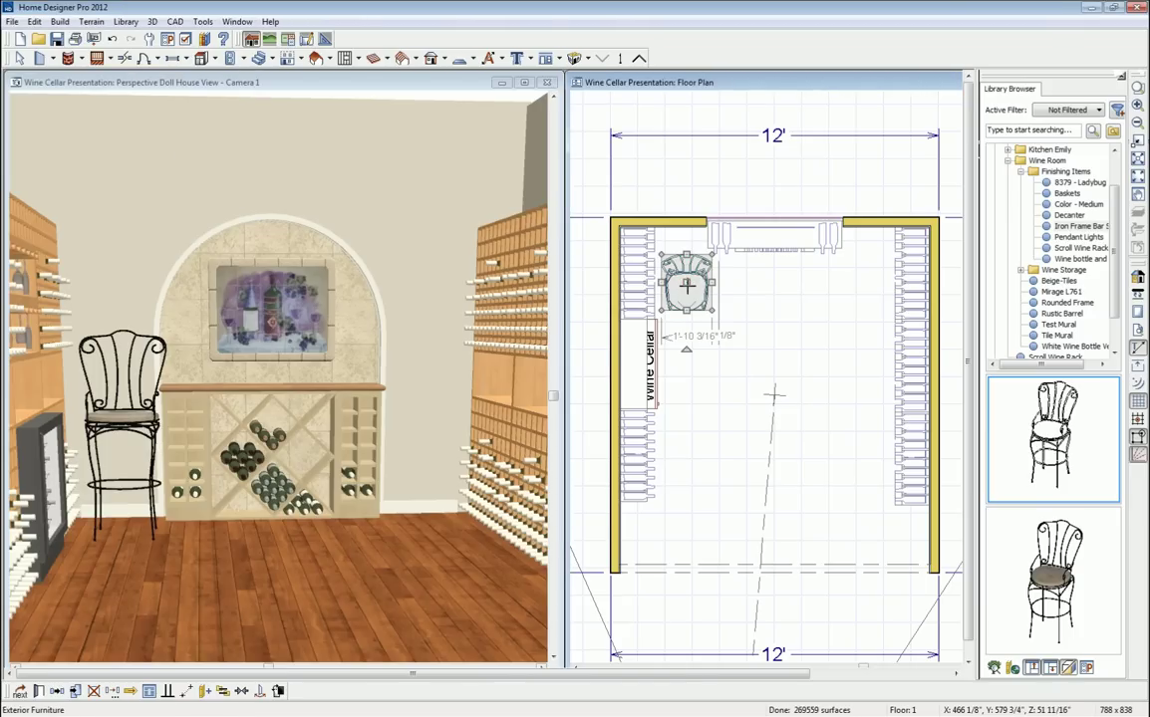
# Angle the bar stool slightly toward the room in the back-left corner and mirror a copy of it to the arch's other side.
pyautogui.moveTo(687, 286)
pyautogui.mouseDown()
pyautogui.moveTo(676, 284)
pyautogui.moveTo(680, 270)
pyautogui.mouseUp()
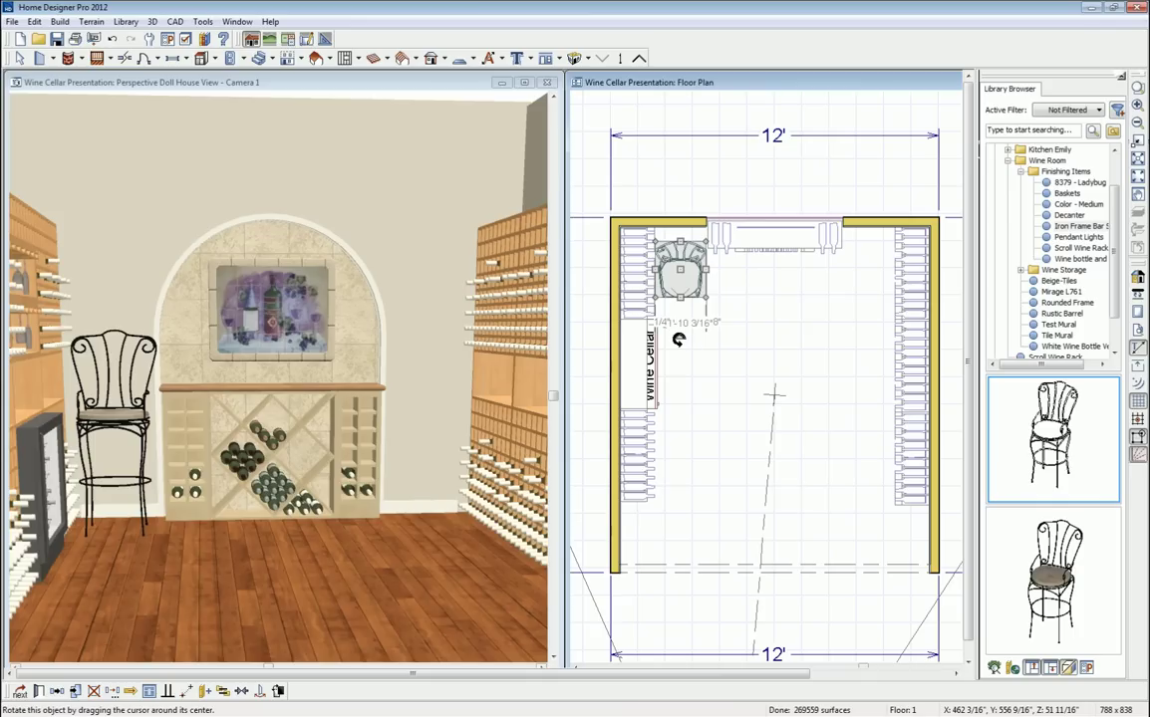
pyautogui.moveTo(679, 340); pyautogui.dragTo(714, 327)
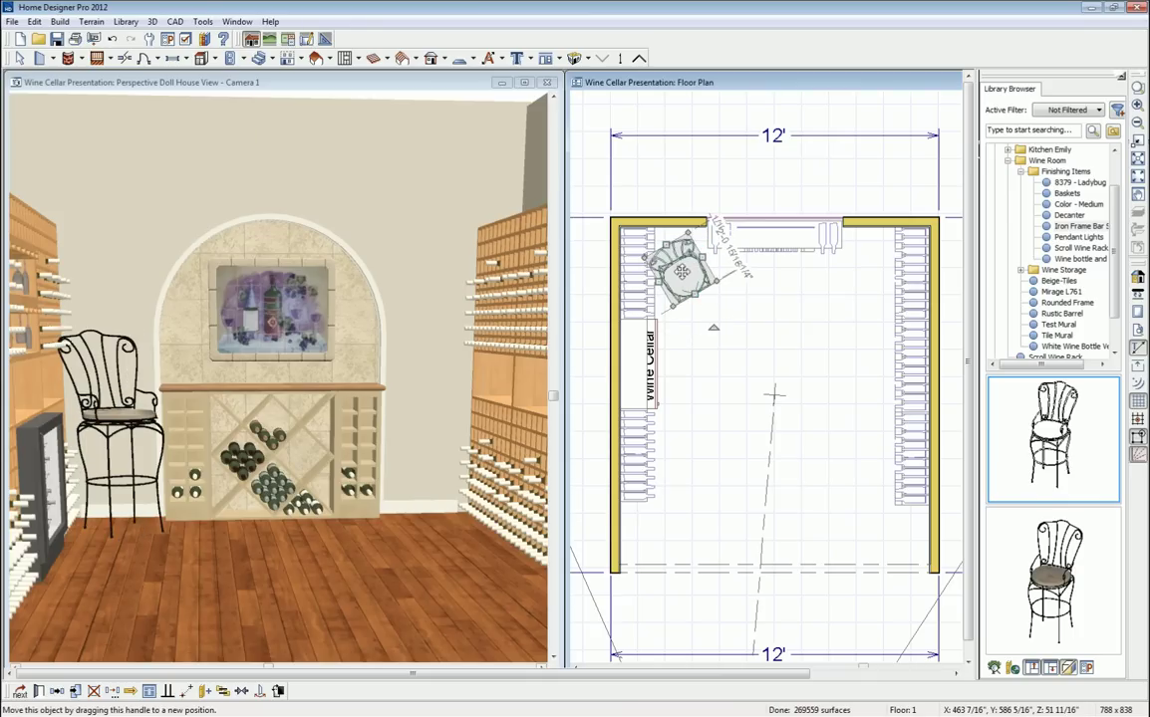
pyautogui.moveTo(681, 271); pyautogui.dragTo(689, 262)
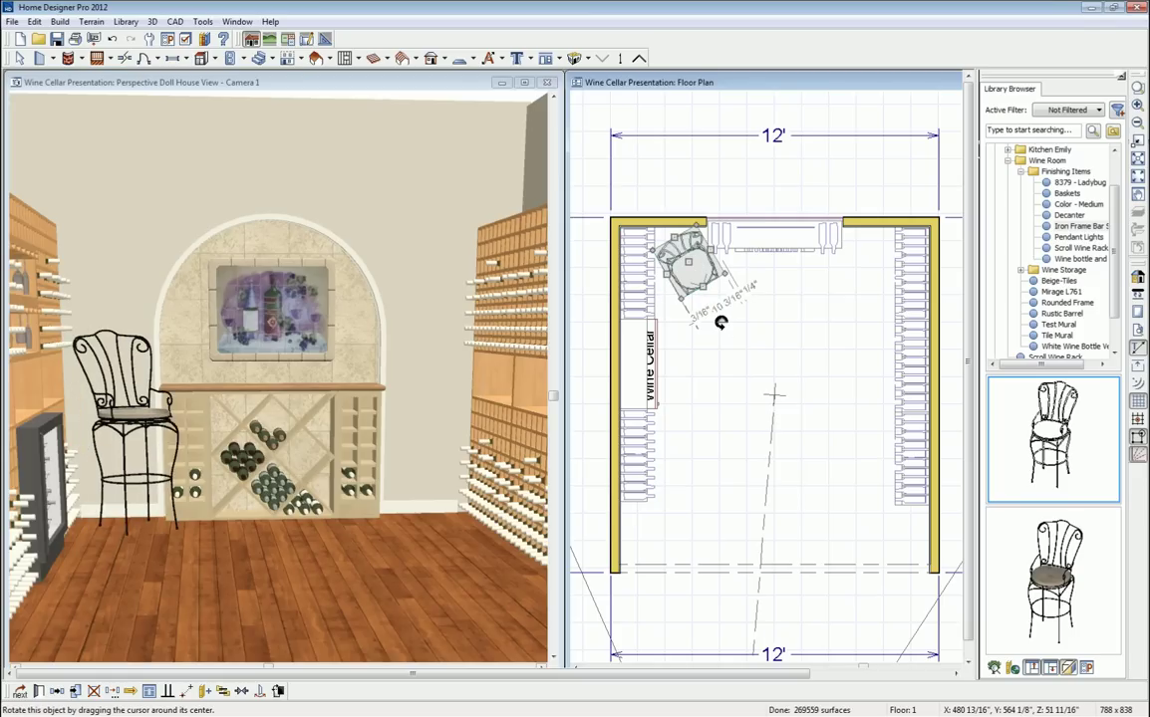
pyautogui.moveTo(721, 322); pyautogui.dragTo(705, 324)
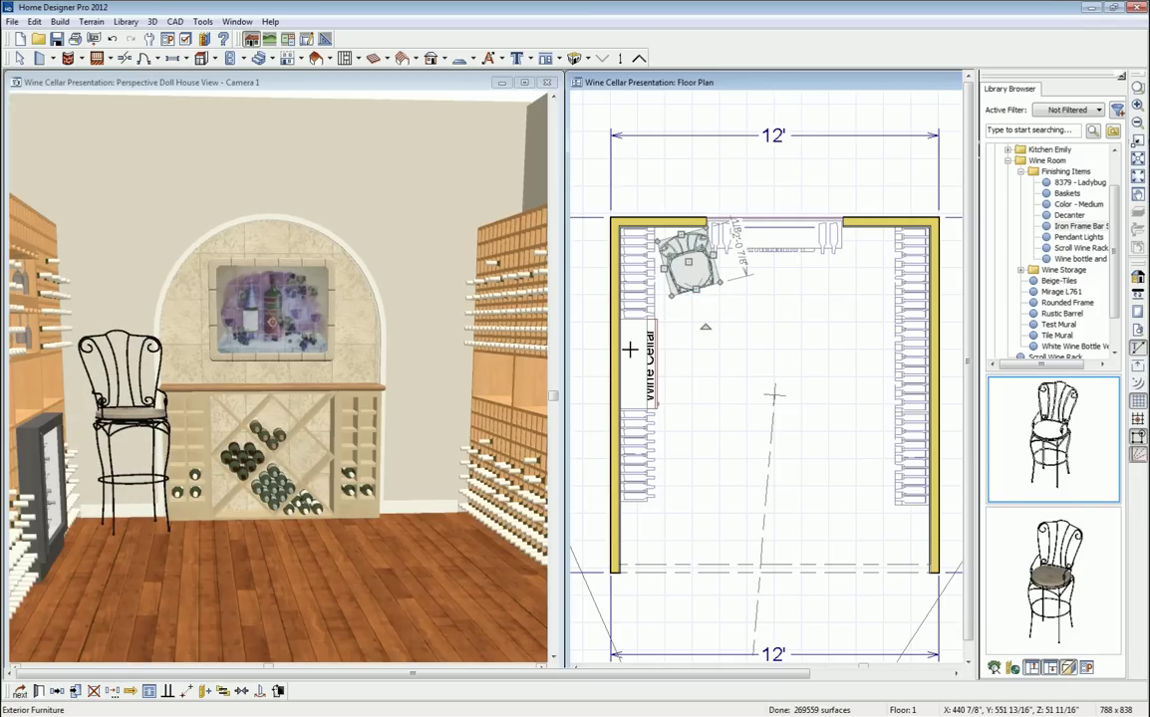
pyautogui.moveTo(687, 262)
pyautogui.mouseDown()
pyautogui.moveTo(671, 263)
pyautogui.moveTo(682, 257)
pyautogui.mouseUp()
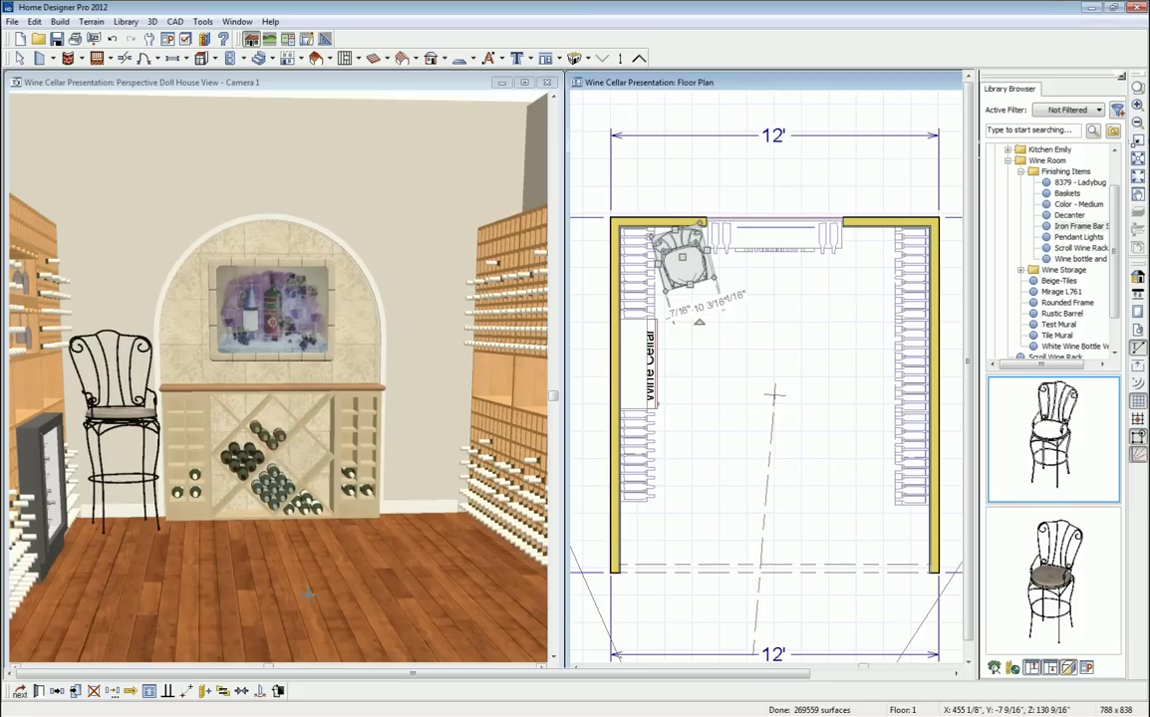
pyautogui.click(56, 692)
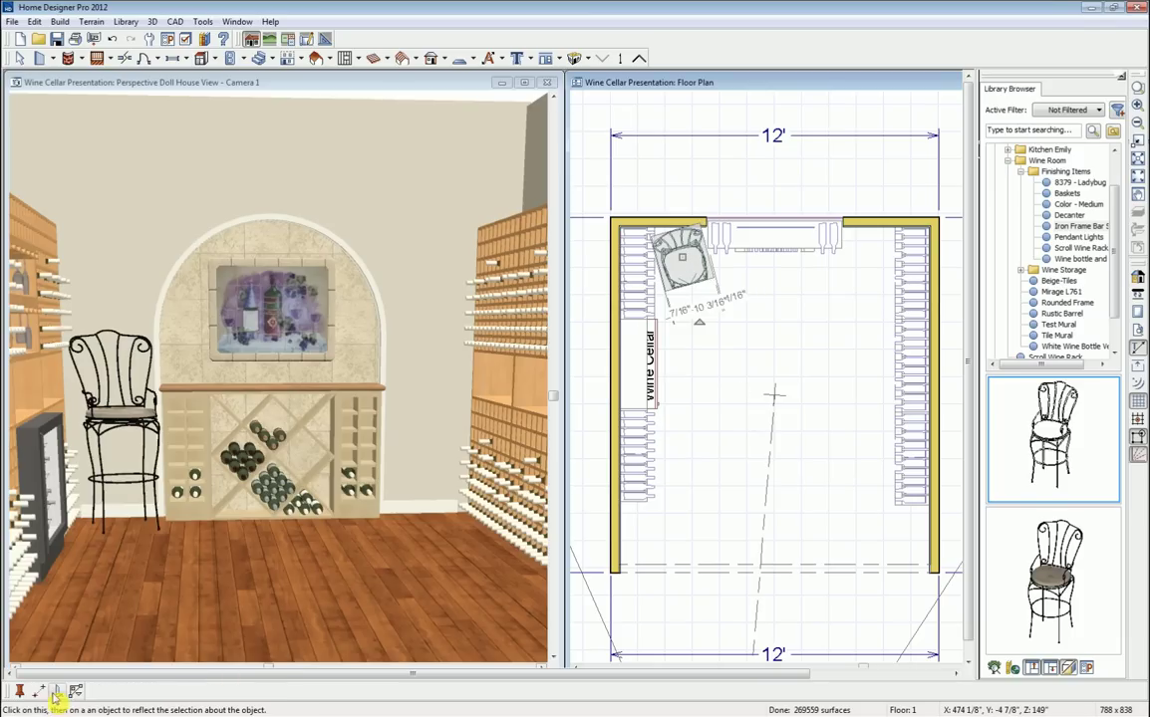
pyautogui.click(765, 332)
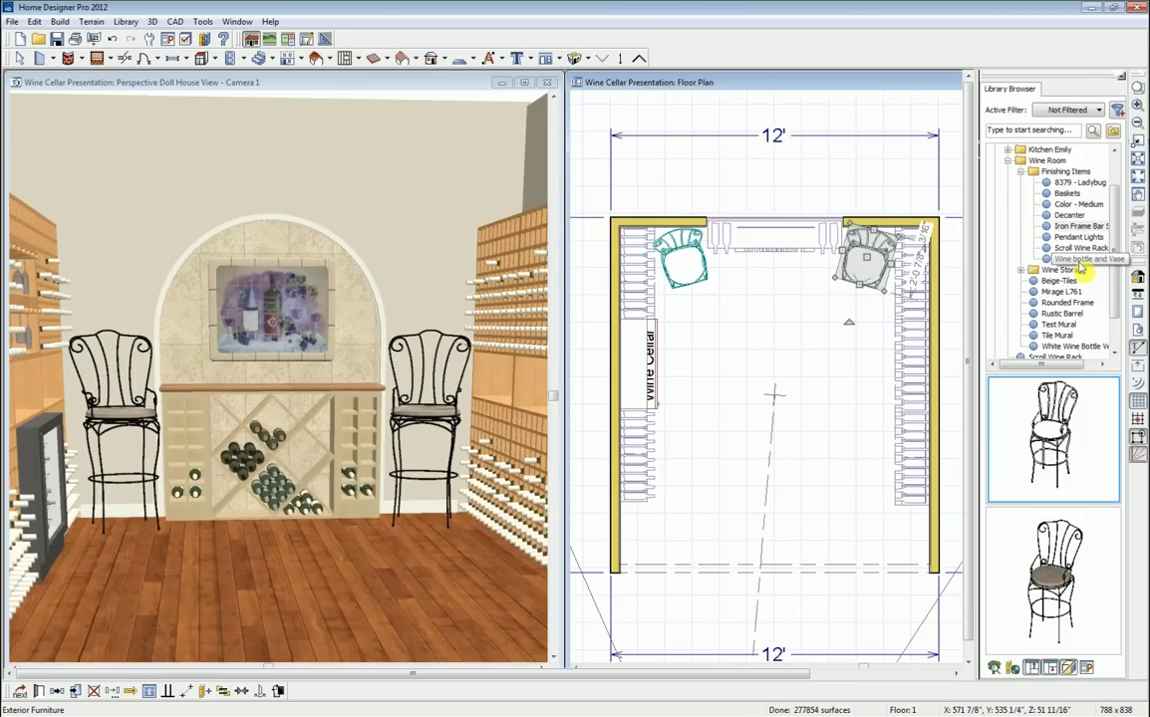
# Place the Wine bottle and Vase block in the room and move it onto the cabinet counter in the back wall arch.
pyautogui.click(1081, 259)
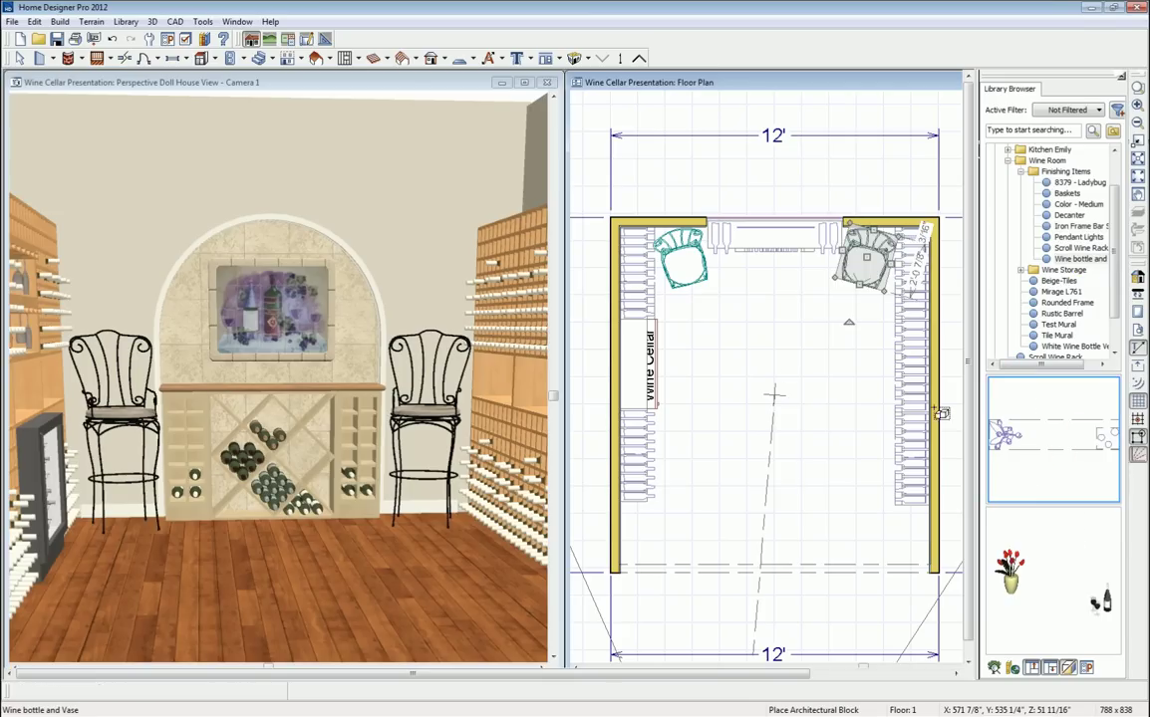
pyautogui.click(781, 317)
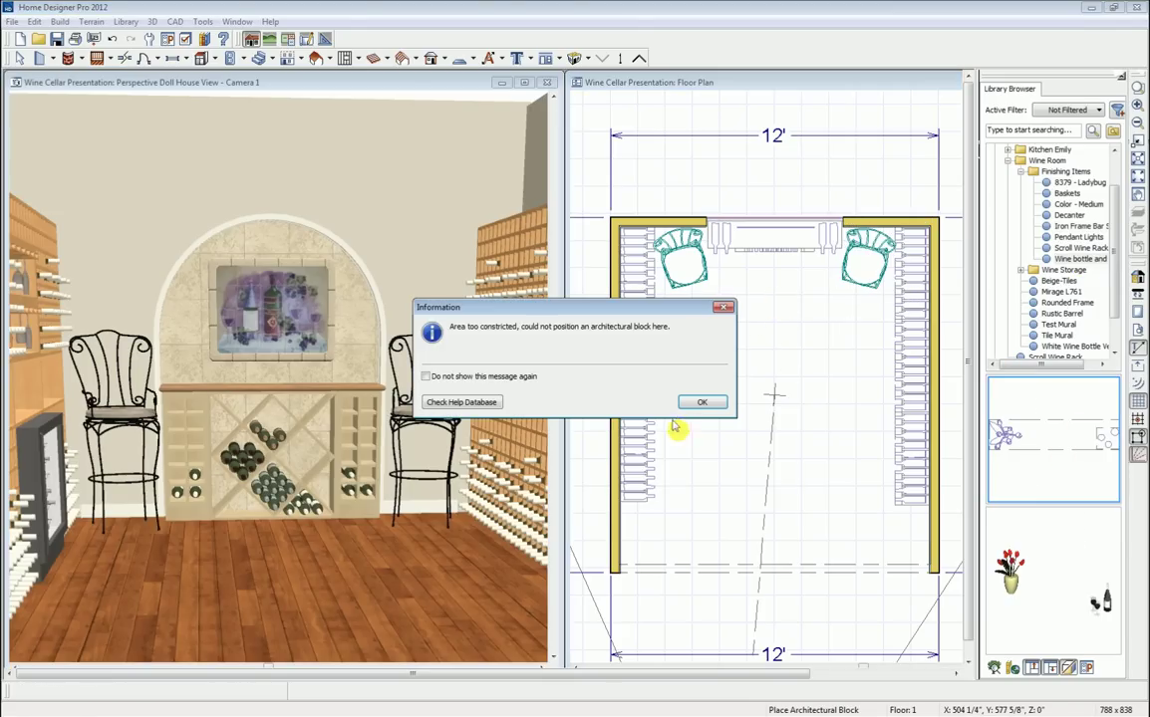
pyautogui.click(697, 406)
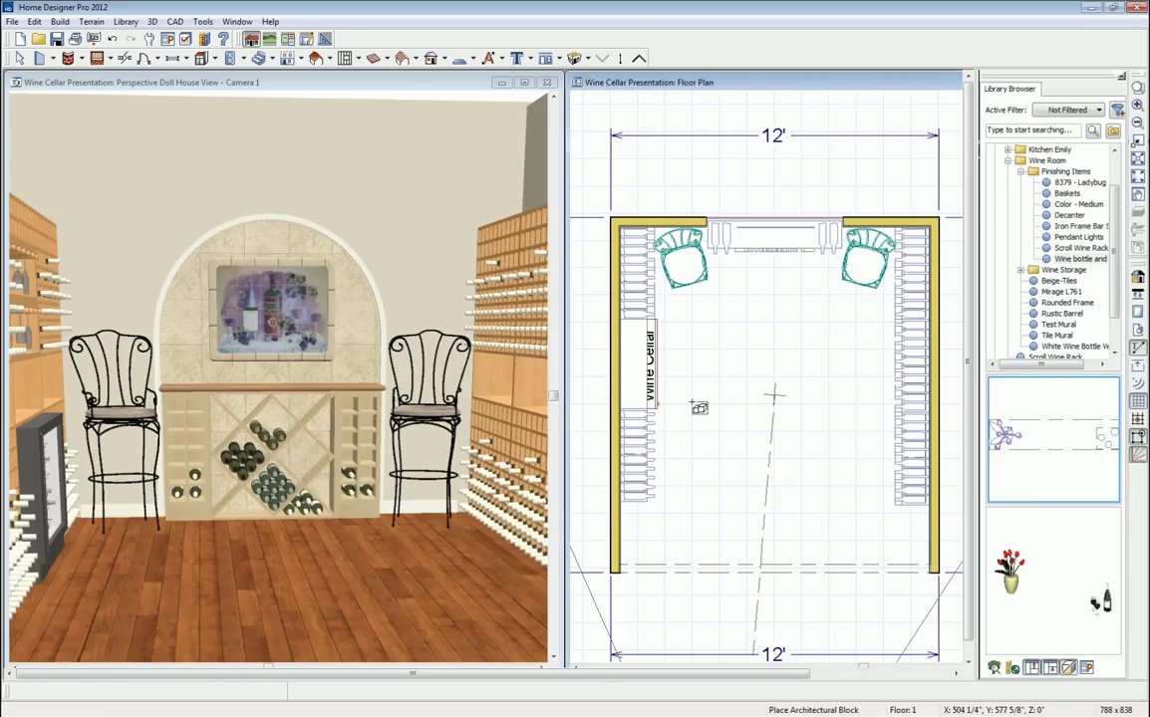
pyautogui.click(766, 361)
pyautogui.moveTo(762, 363); pyautogui.dragTo(774, 237)
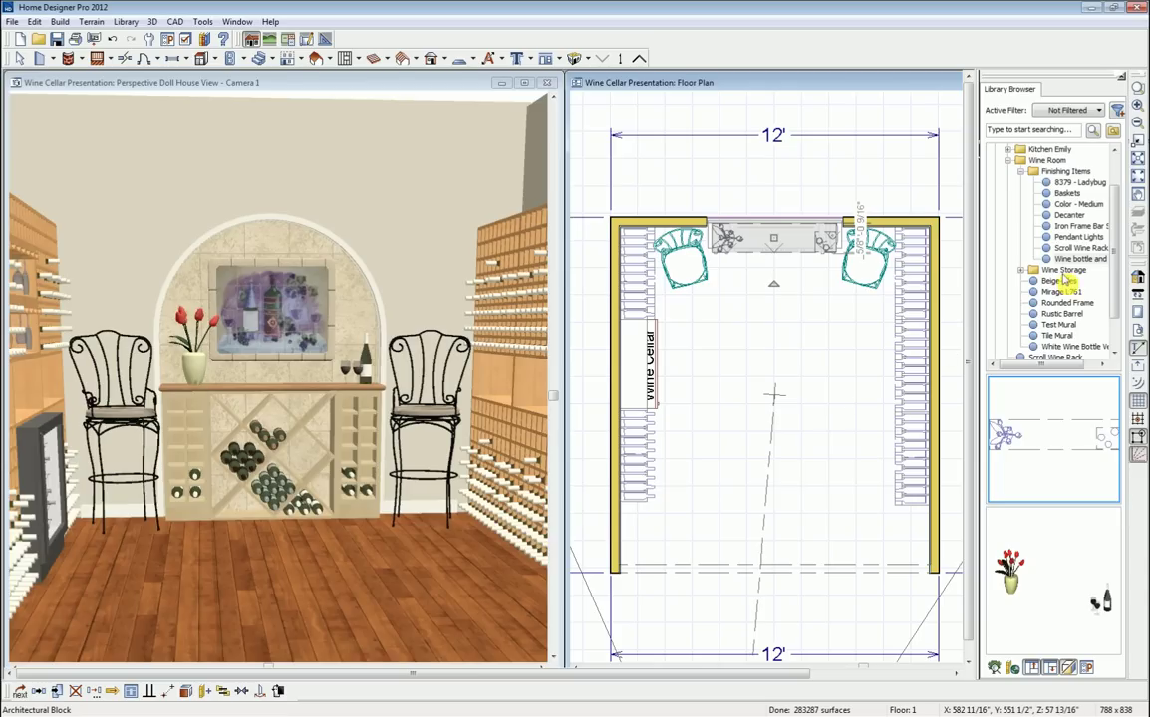
# Place the Baskets block from Finishing Items in the floor plan beside the front part of the left wine rack.
pyautogui.click(1067, 192)
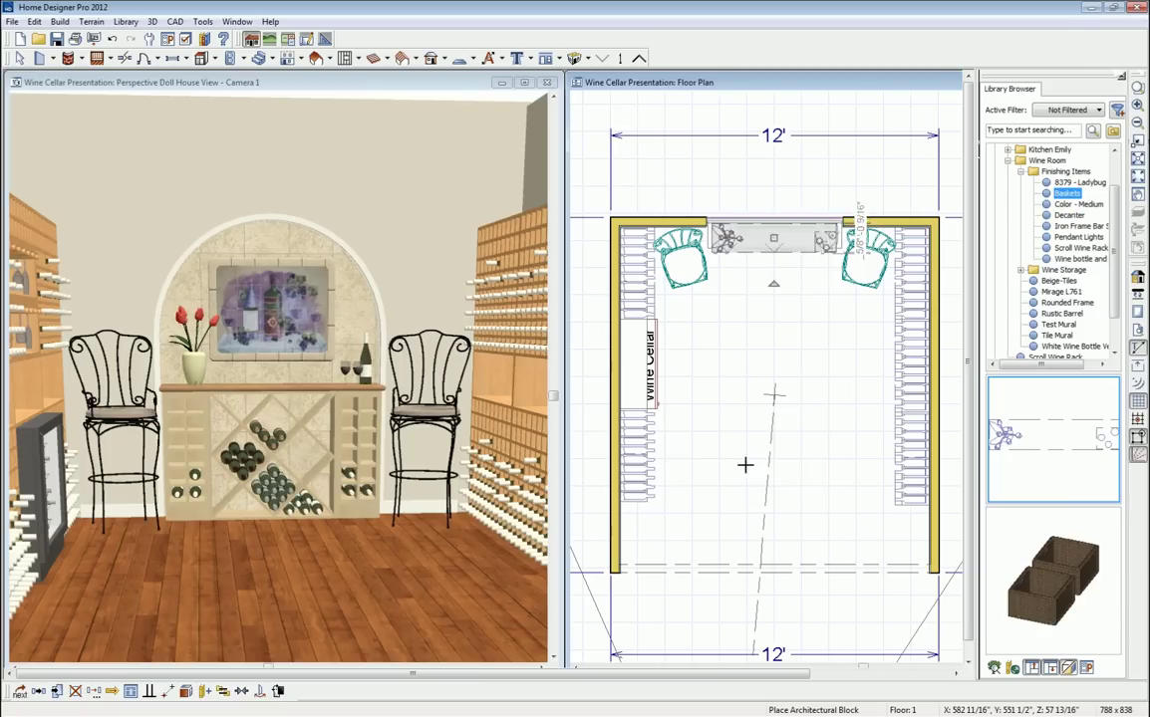
pyautogui.click(696, 472)
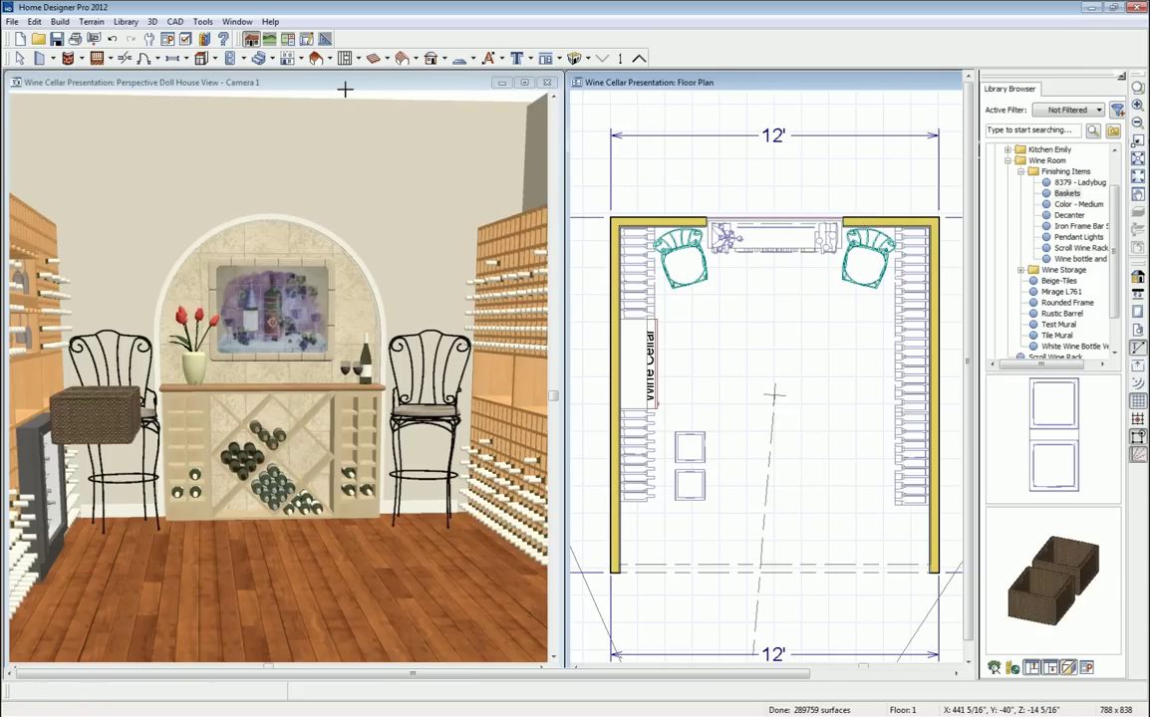
pyautogui.click(287, 81)
pyautogui.click(40, 59)
pyautogui.moveTo(120, 210); pyautogui.dragTo(205, 400)
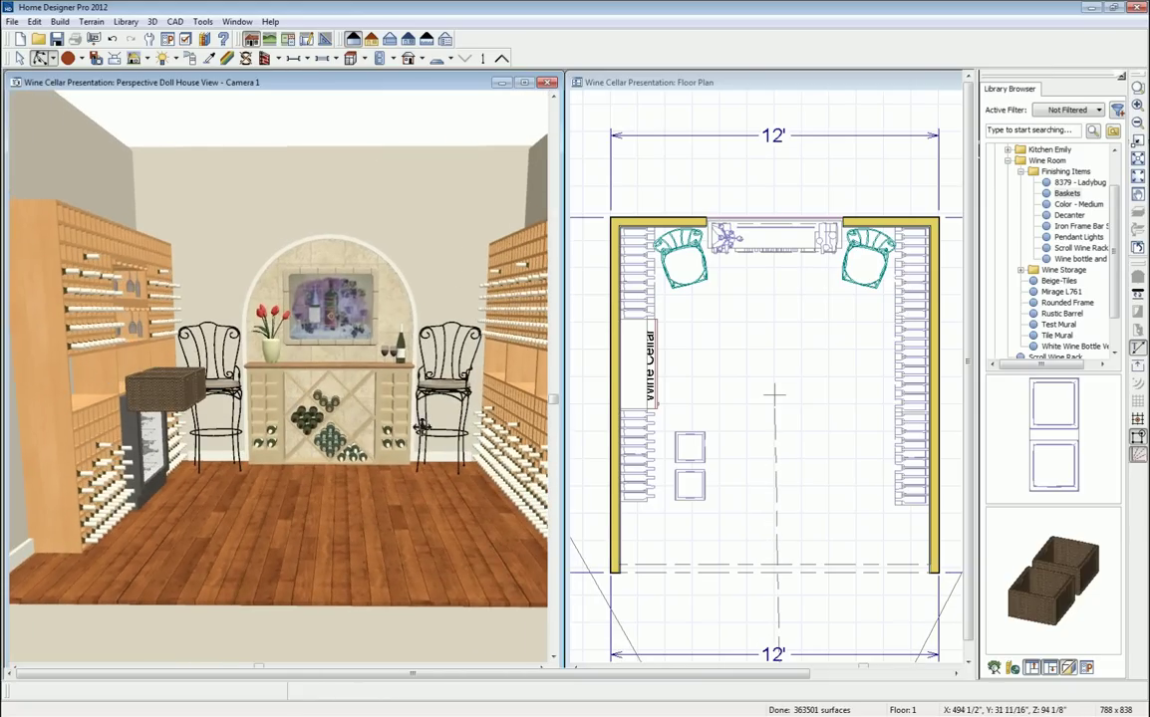
pyautogui.press('space')
# Move the baskets into the front part of the left rack and mirror a copy of them into the right rack.
pyautogui.click(689, 469)
pyautogui.moveTo(692, 468); pyautogui.dragTo(637, 454)
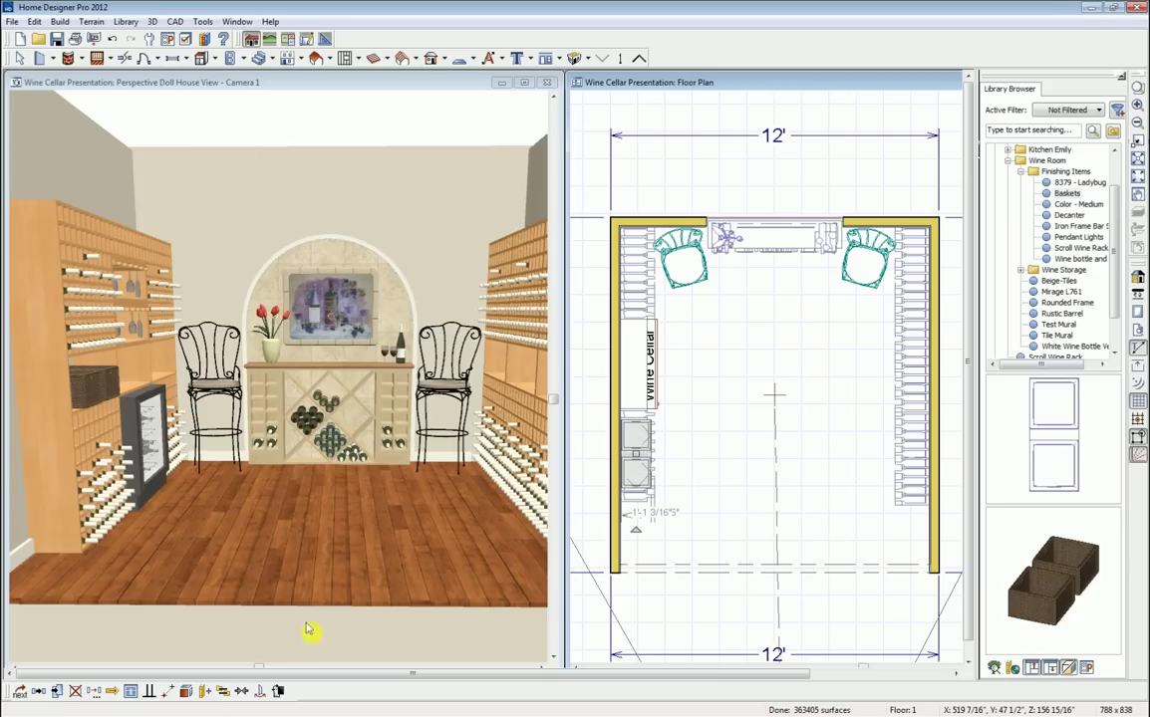
pyautogui.click(38, 692)
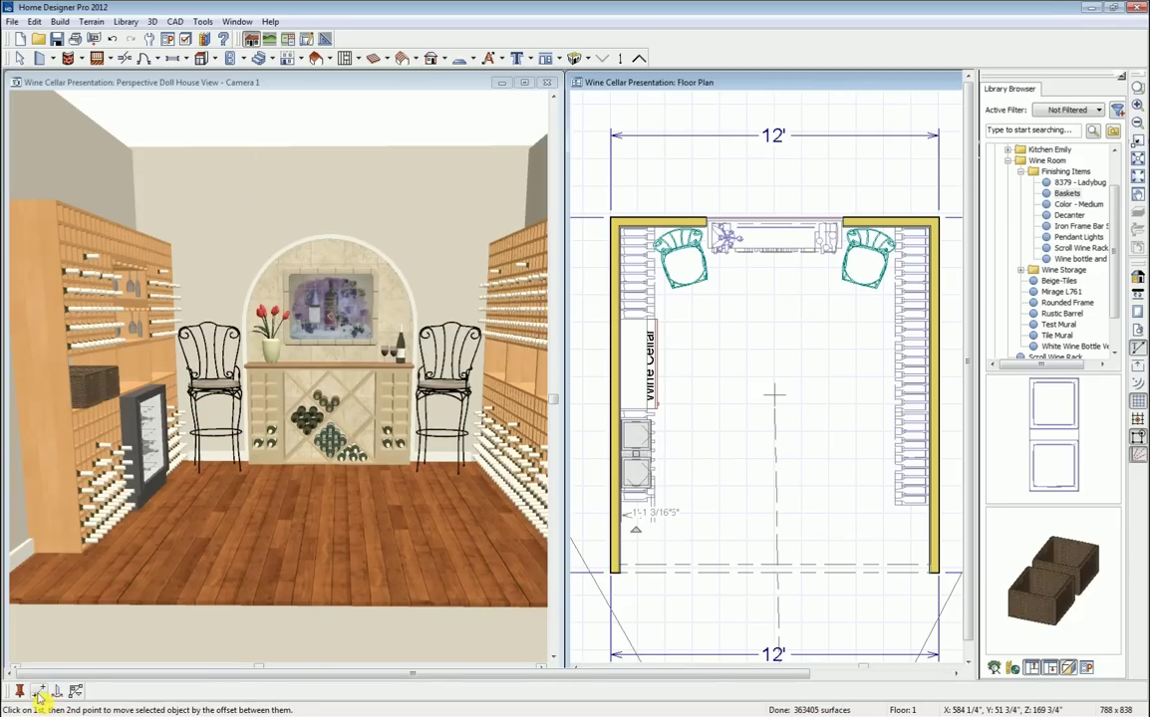
pyautogui.click(735, 530)
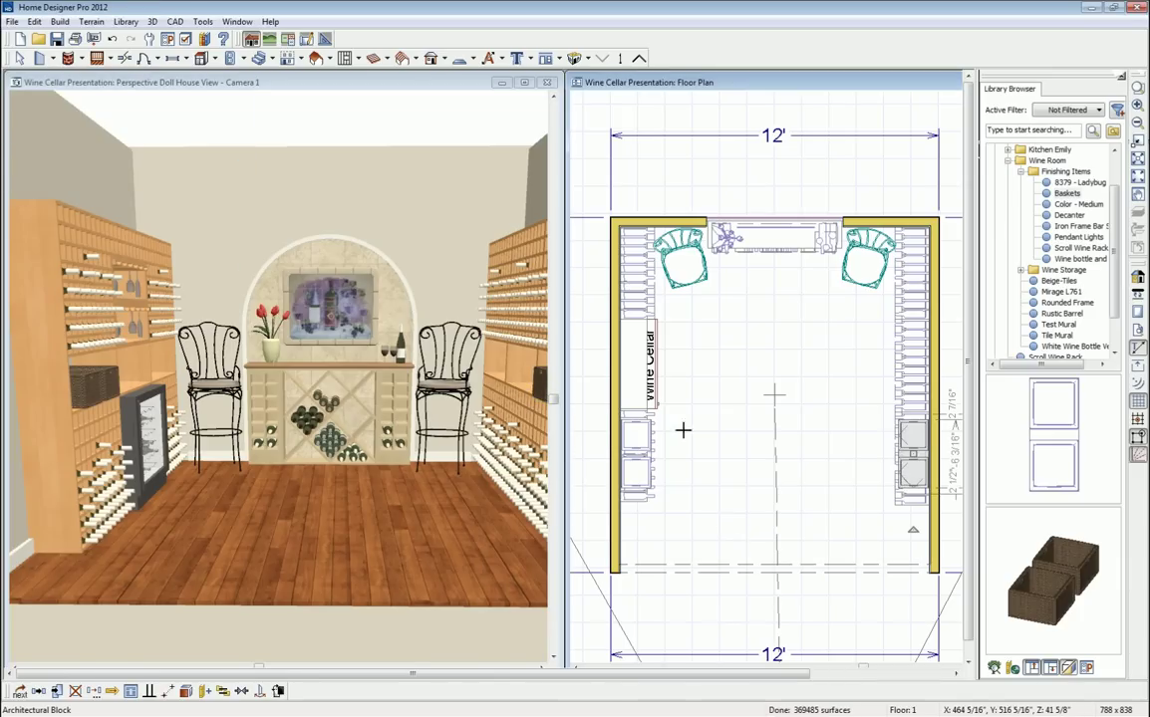
# Place the Decanter block from Finishing Items and move it into the middle section of the left rack.
pyautogui.click(1068, 215)
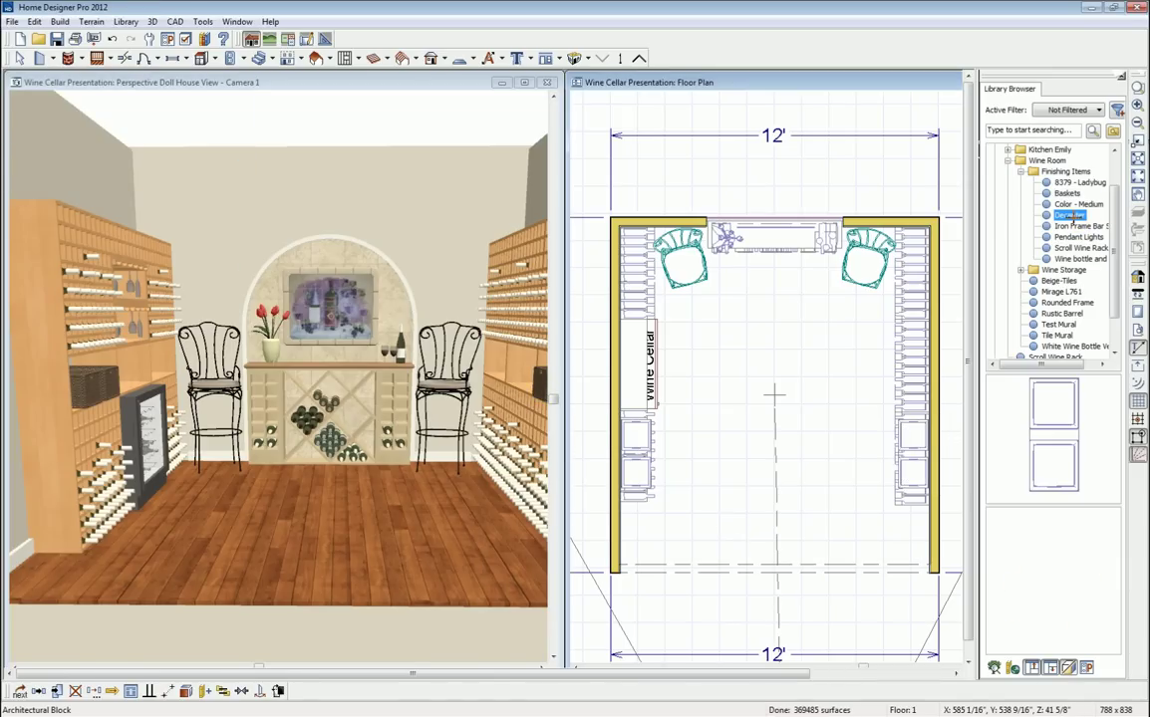
pyautogui.click(1064, 438)
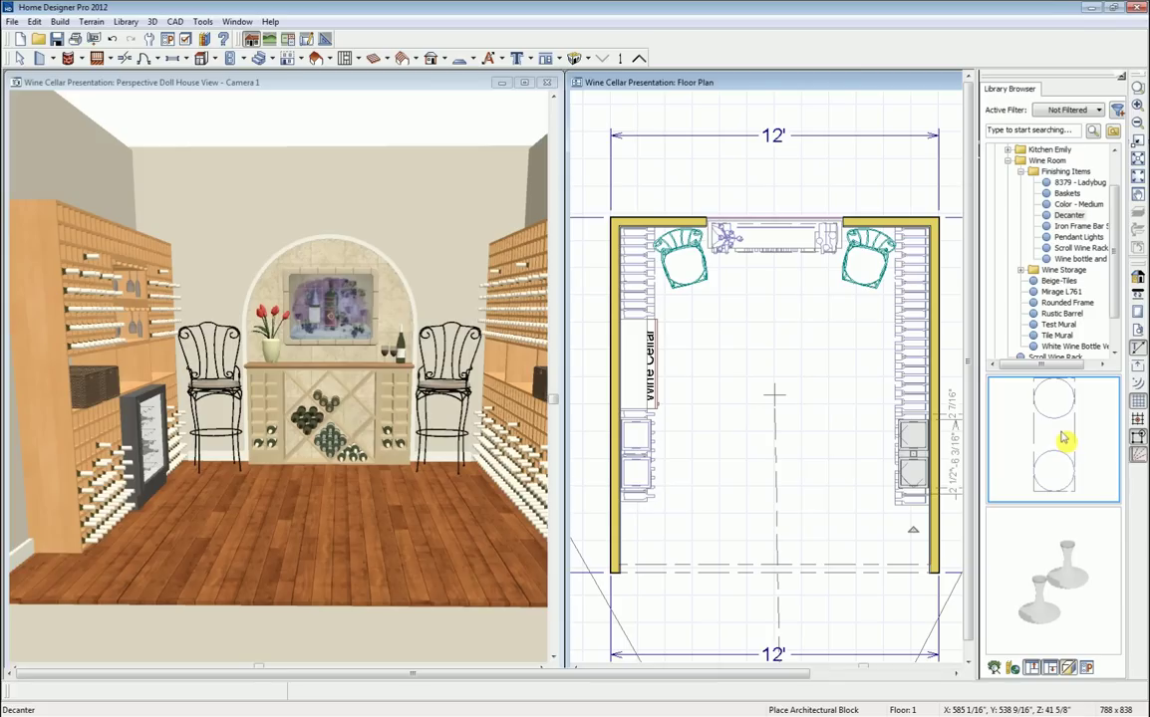
pyautogui.click(689, 369)
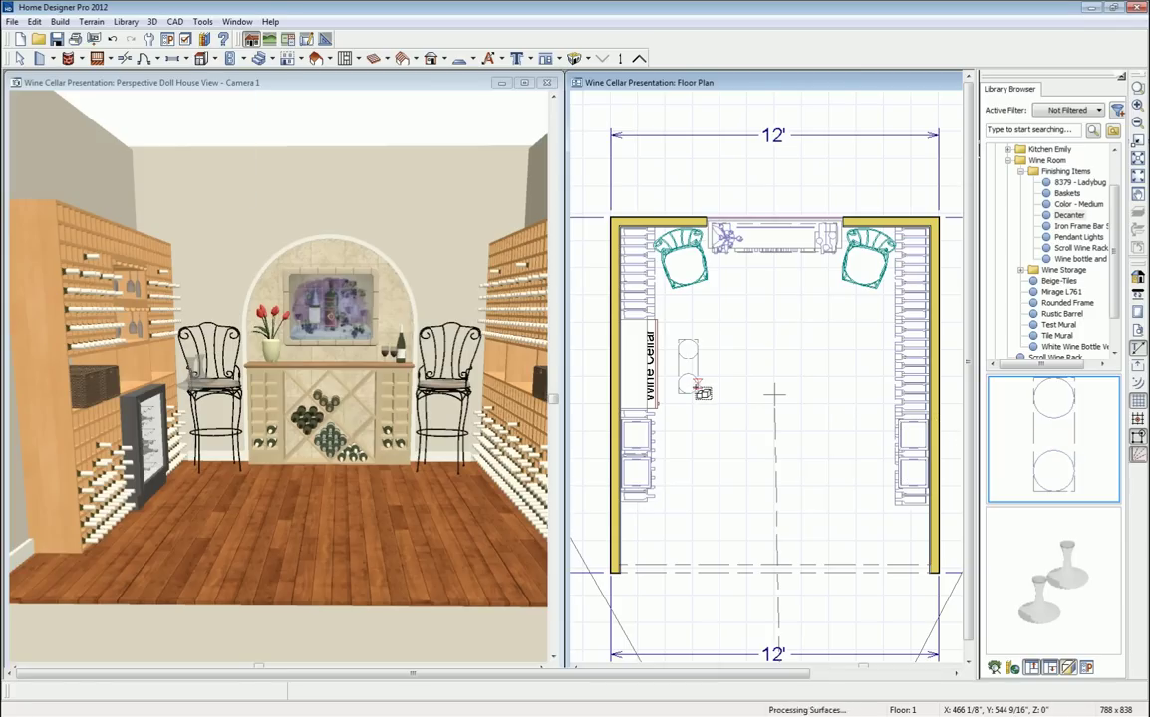
pyautogui.moveTo(689, 367); pyautogui.dragTo(634, 364)
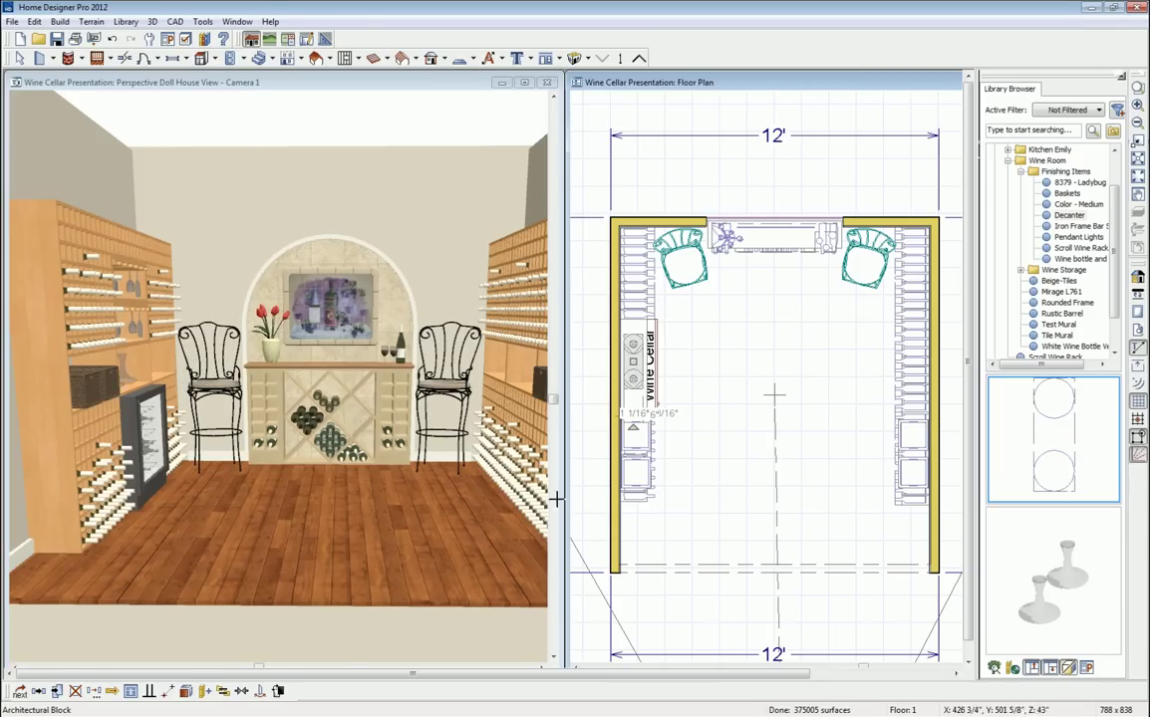
# Mirror a copy of the decanters into the rack on the right wall.
pyautogui.click(38, 691)
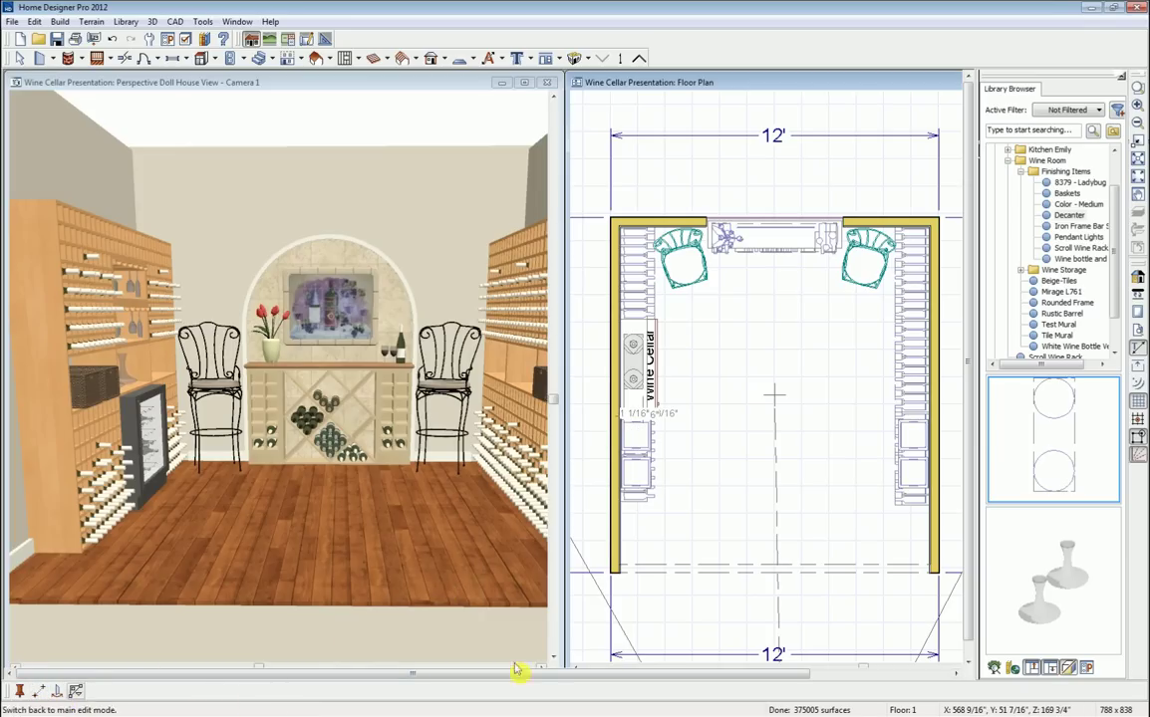
pyautogui.click(757, 557)
pyautogui.click(755, 539)
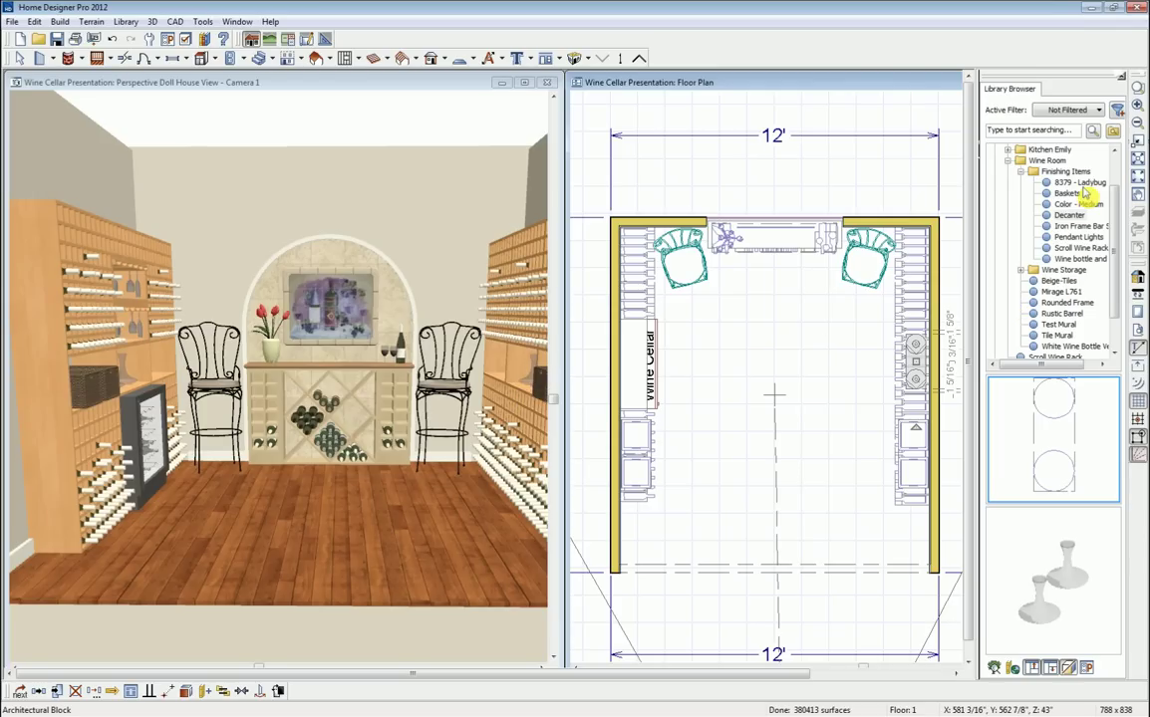
# Paint the room's walls with the 8379 - Ladybug color from Finishing Items.
pyautogui.scroll(-1, 1078, 279)
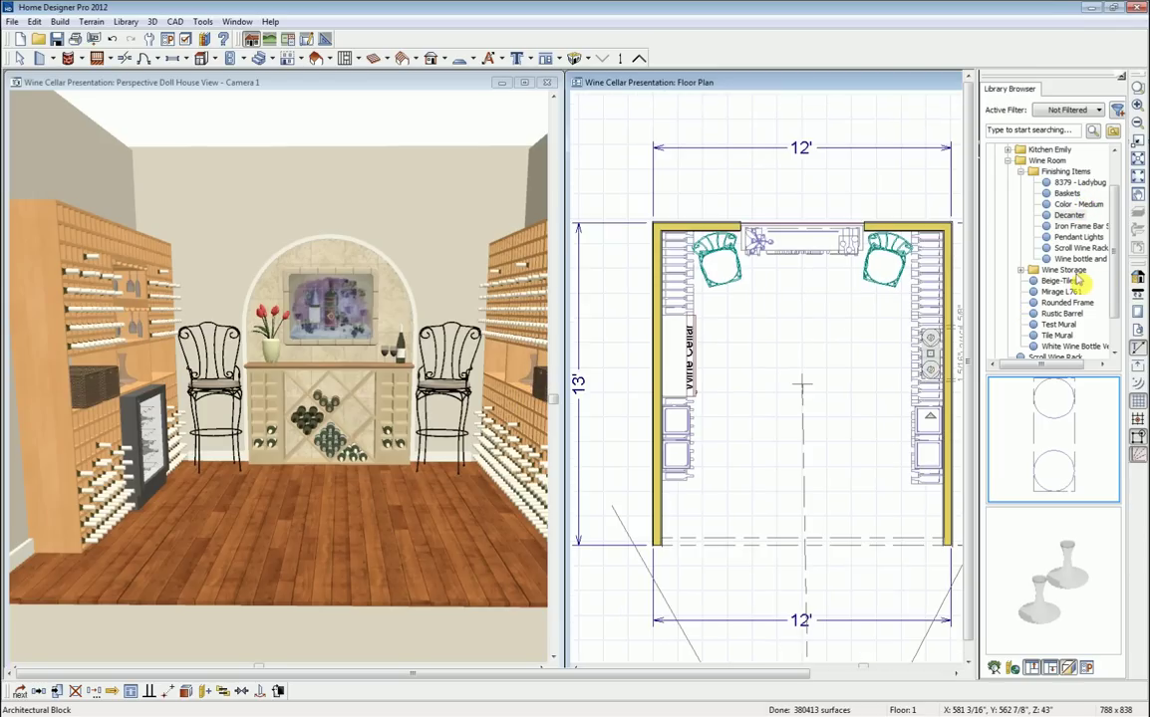
pyautogui.moveTo(1114, 272); pyautogui.dragTo(1114, 279)
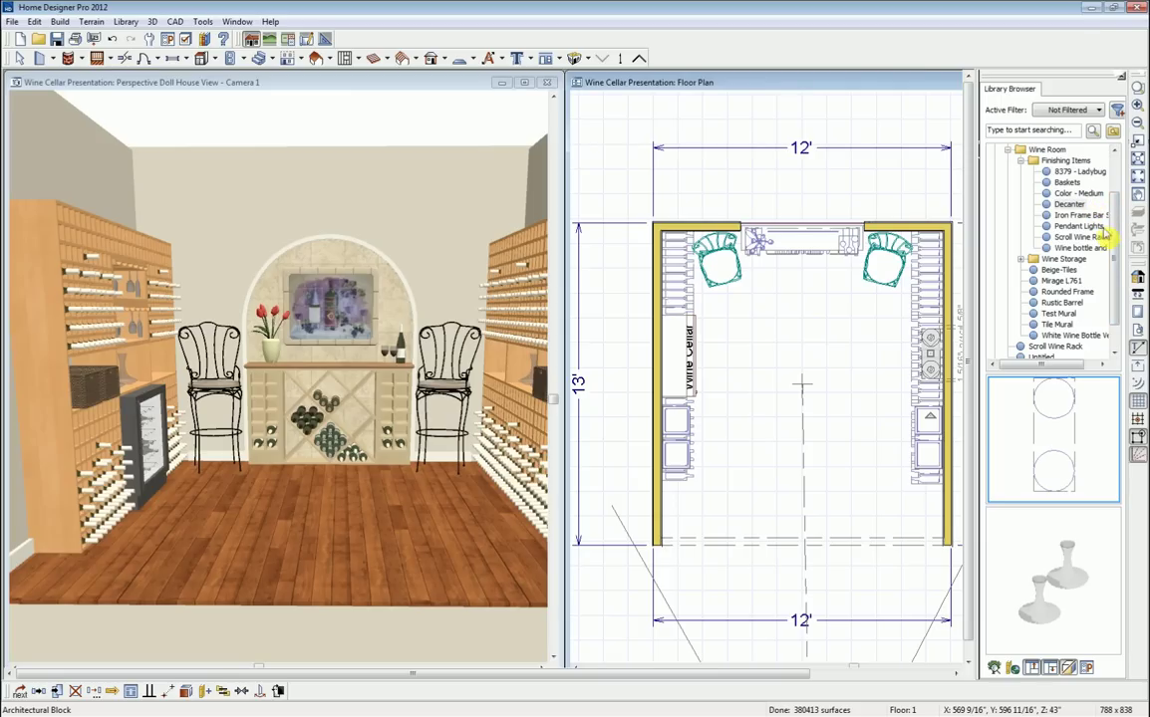
pyautogui.click(1094, 173)
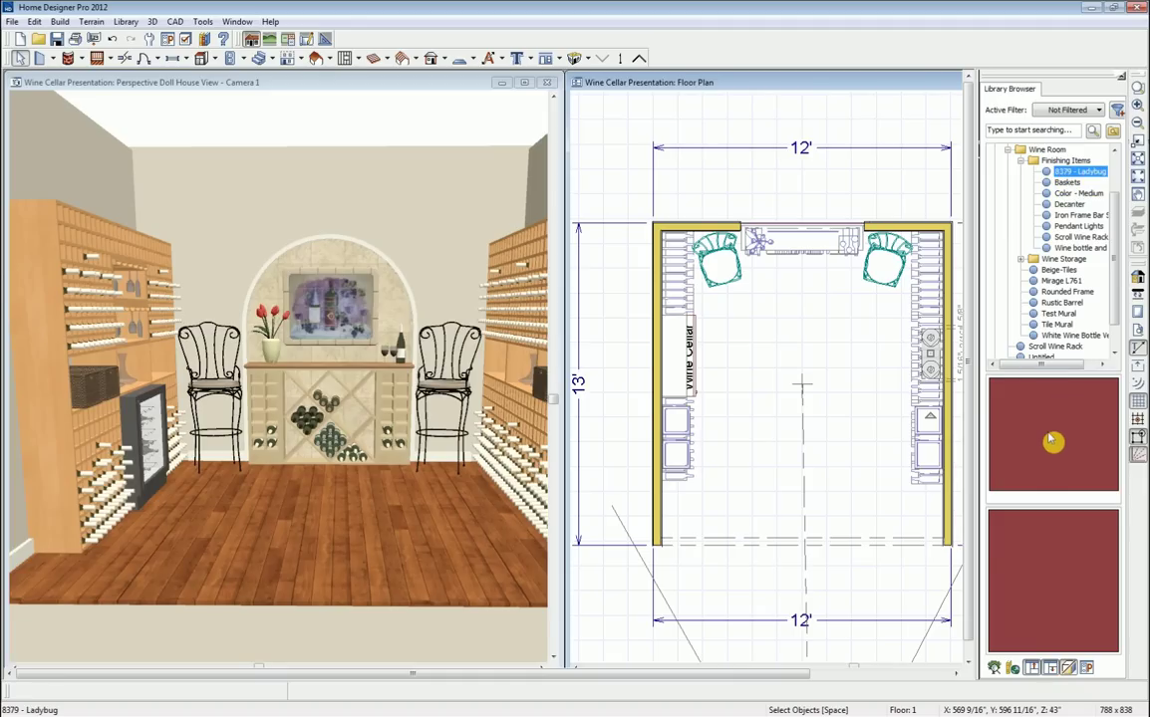
pyautogui.click(425, 103)
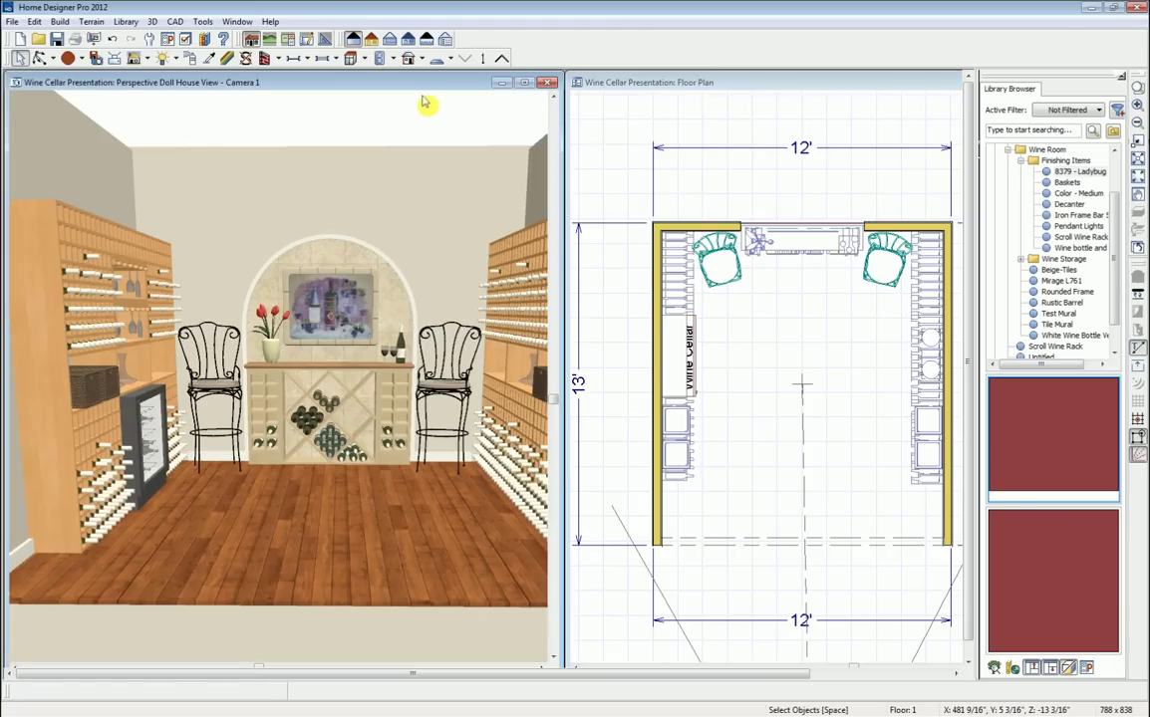
pyautogui.click(1030, 441)
pyautogui.click(408, 247)
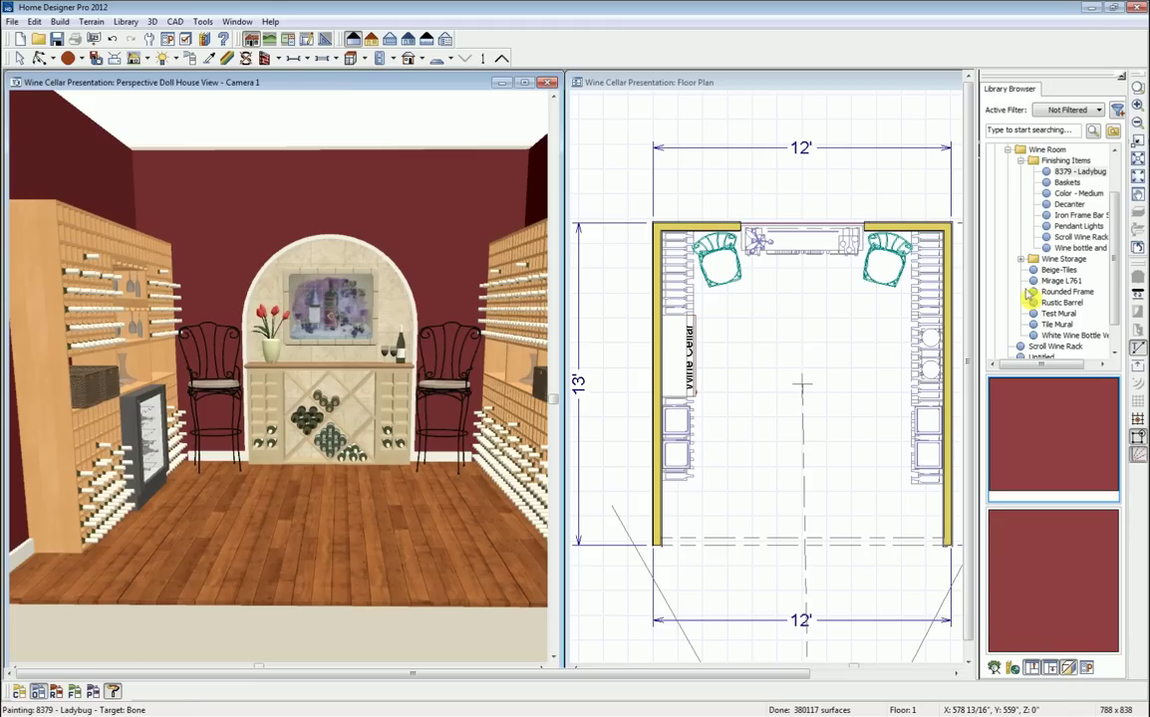
# Place the Pendant Lights block in the floor plan, in front of the back wall cabinet.
pyautogui.click(1079, 227)
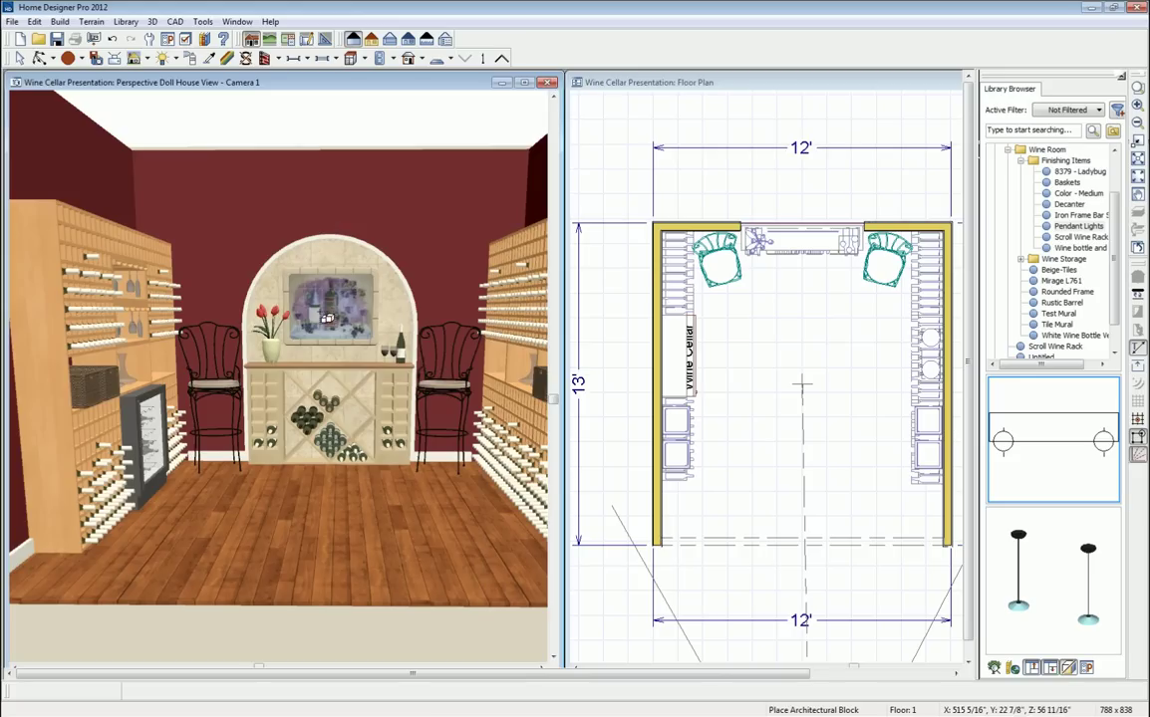
pyautogui.click(746, 326)
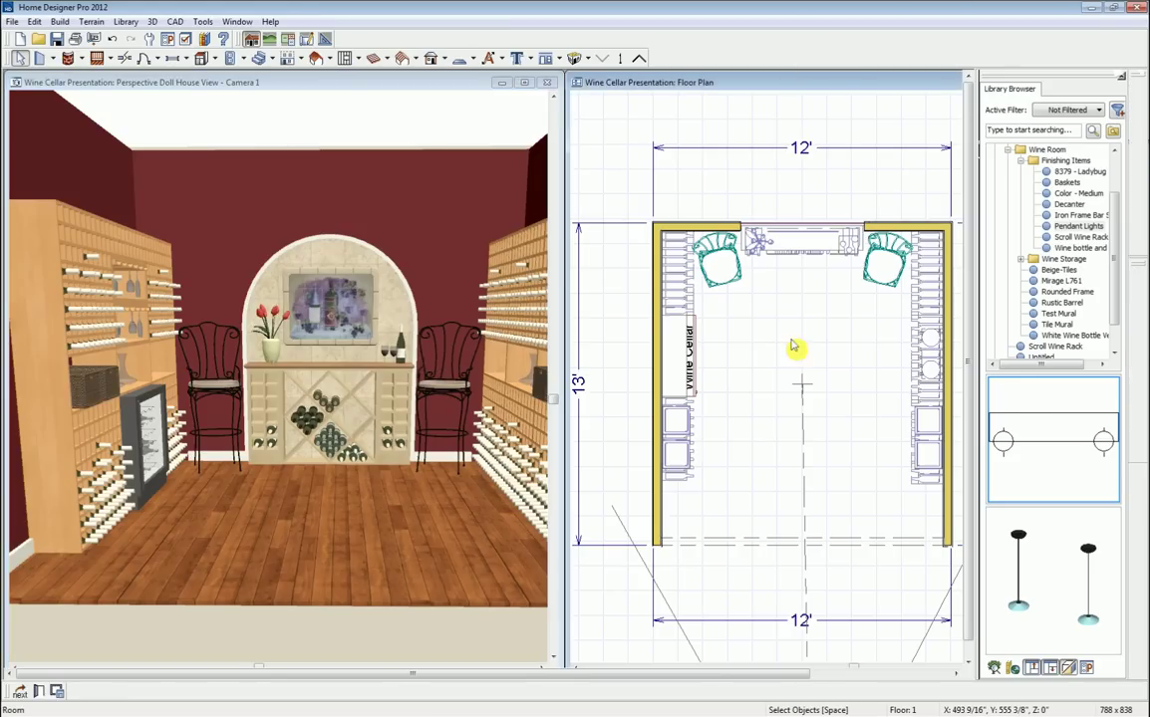
pyautogui.click(800, 292)
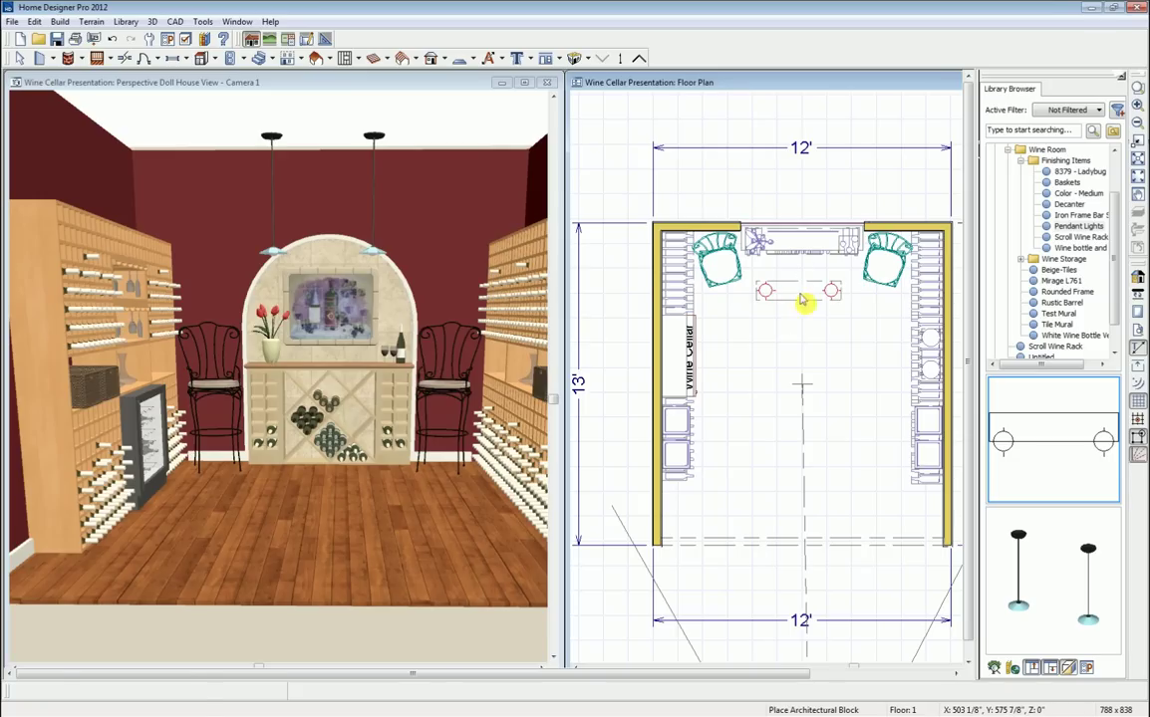
# Move the pendant lights back over the cabinet's front edge and center them on the room.
pyautogui.click(802, 299)
pyautogui.moveTo(800, 291); pyautogui.dragTo(800, 253)
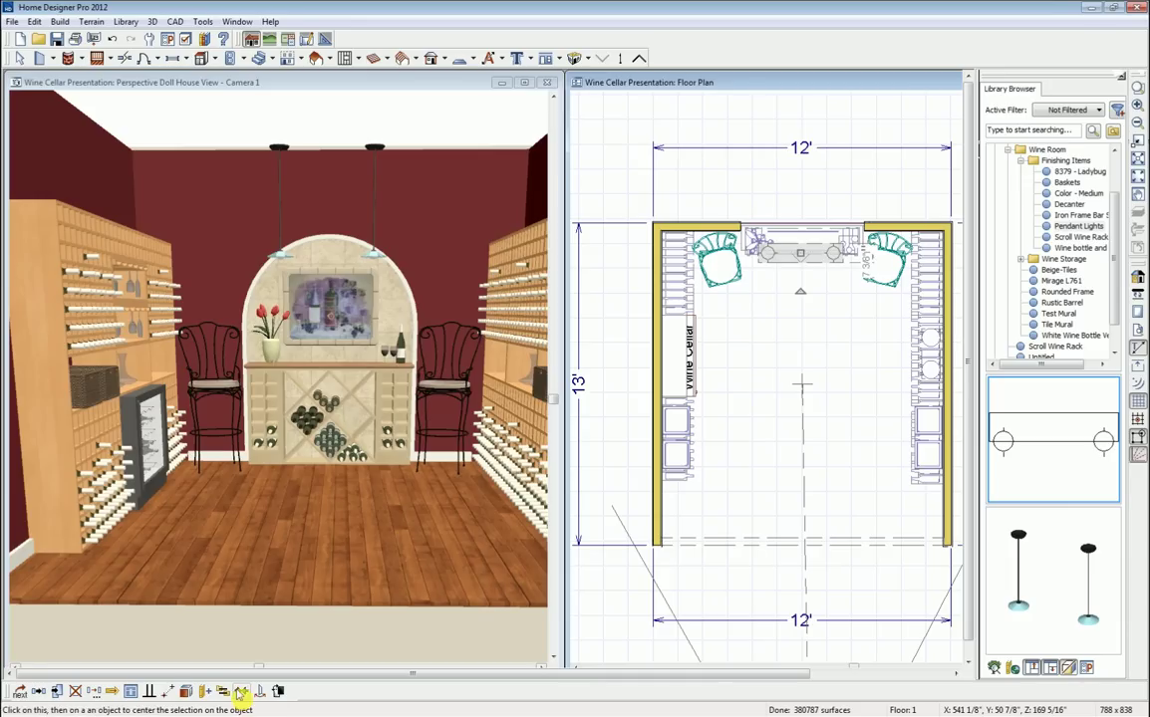
pyautogui.click(797, 324)
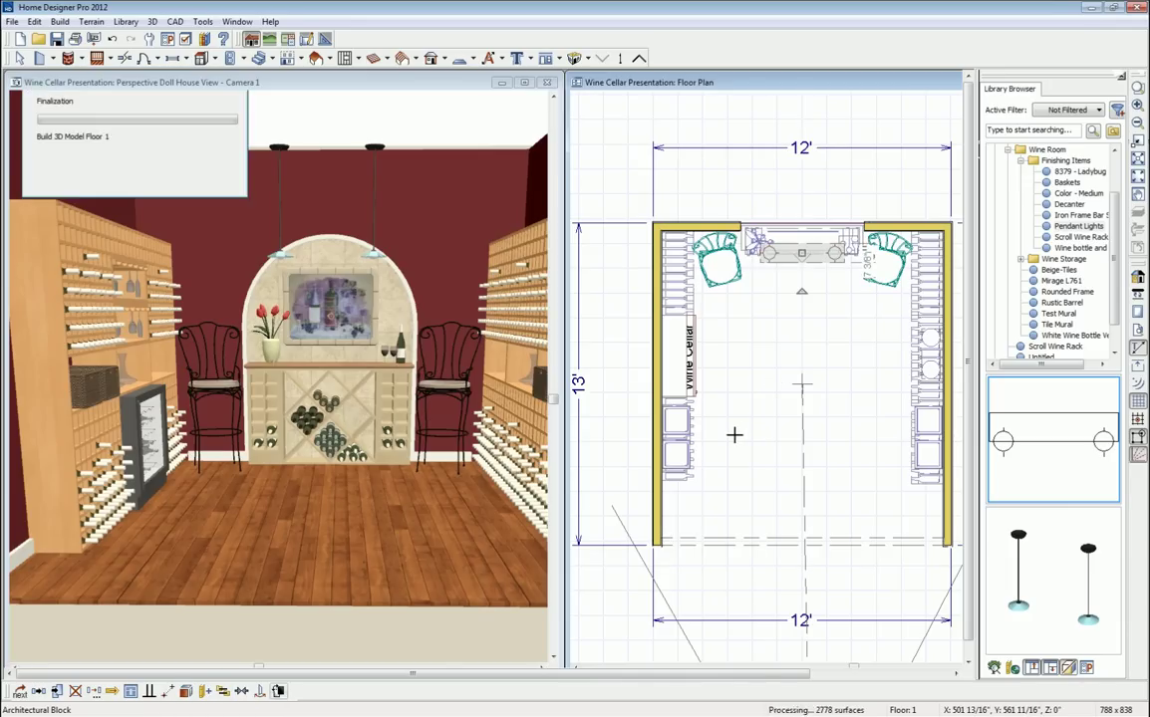
pyautogui.press('space')
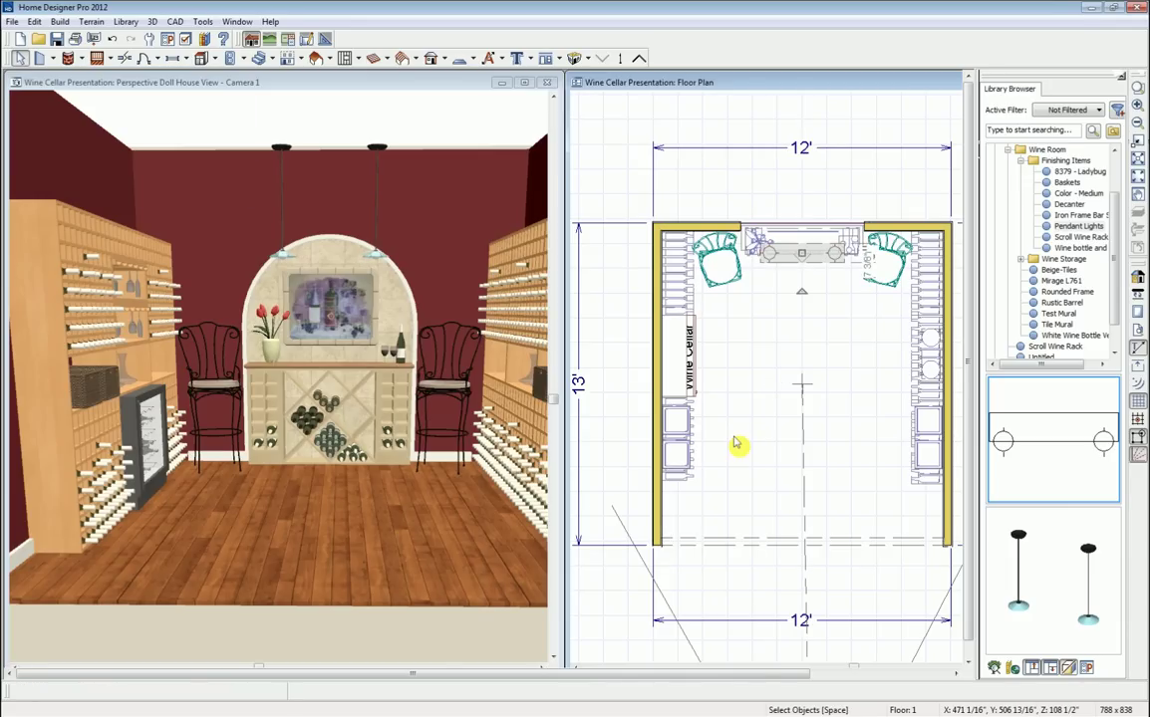
# Inspect the pendant lights in the doll house view and close that view.
pyautogui.click(267, 90)
pyautogui.click(40, 57)
pyautogui.moveTo(231, 323); pyautogui.dragTo(299, 393)
pyautogui.moveTo(334, 274); pyautogui.dragTo(336, 310, button='middle')
pyautogui.moveTo(335, 310)
pyautogui.mouseDown()
pyautogui.moveTo(304, 366)
pyautogui.moveTo(299, 334)
pyautogui.moveTo(253, 313)
pyautogui.moveTo(303, 239)
pyautogui.moveTo(321, 311)
pyautogui.moveTo(335, 312)
pyautogui.moveTo(321, 316)
pyautogui.moveTo(324, 329)
pyautogui.moveTo(339, 298)
pyautogui.mouseUp()
pyautogui.click(547, 83)
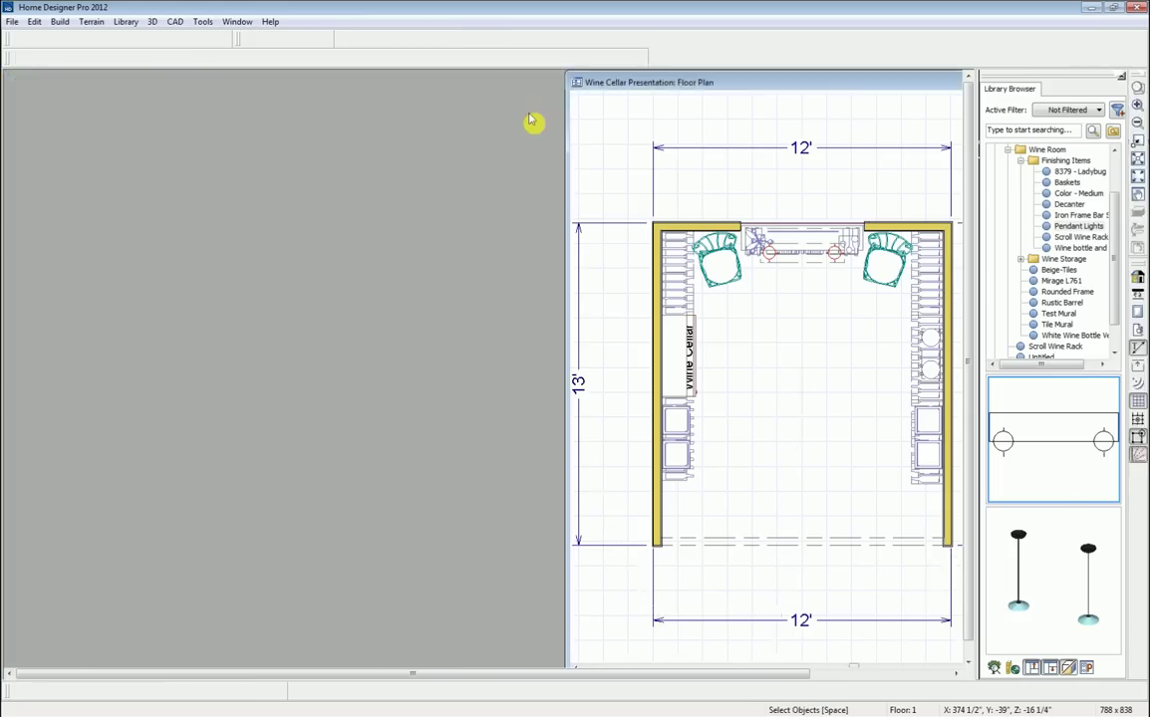
# Create a Full Camera view from the room's front facing the back wall arch and arrange its window beside the floor plan.
pyautogui.click(587, 60)
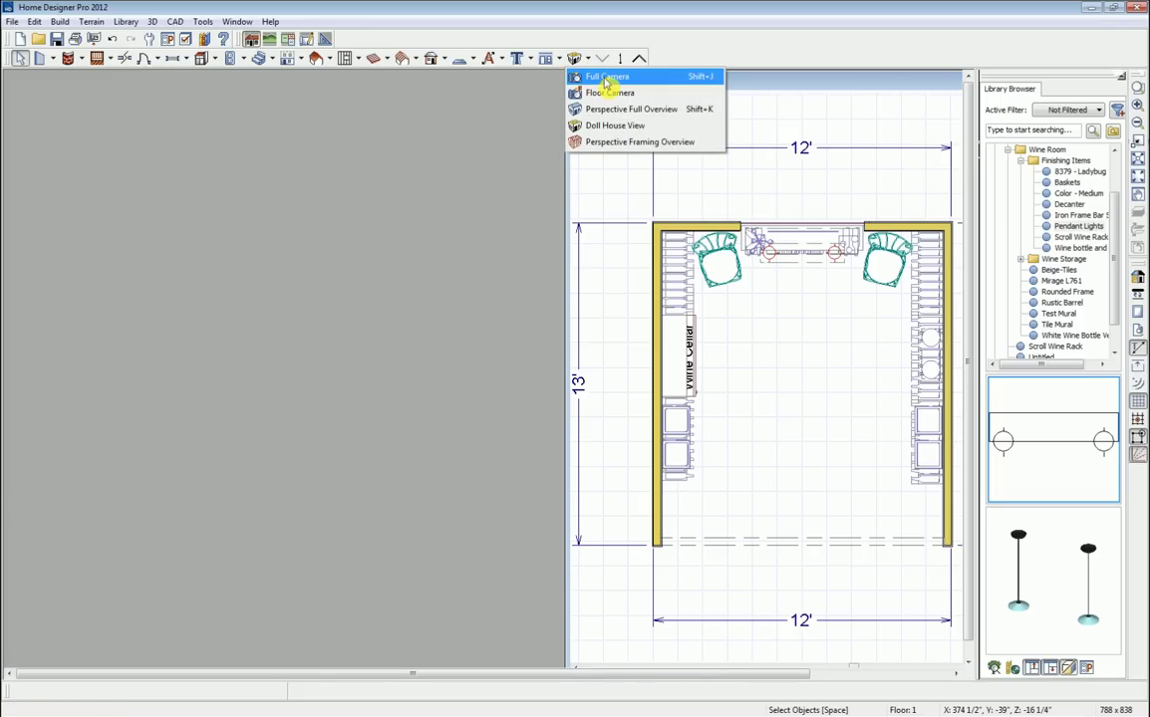
pyautogui.click(607, 79)
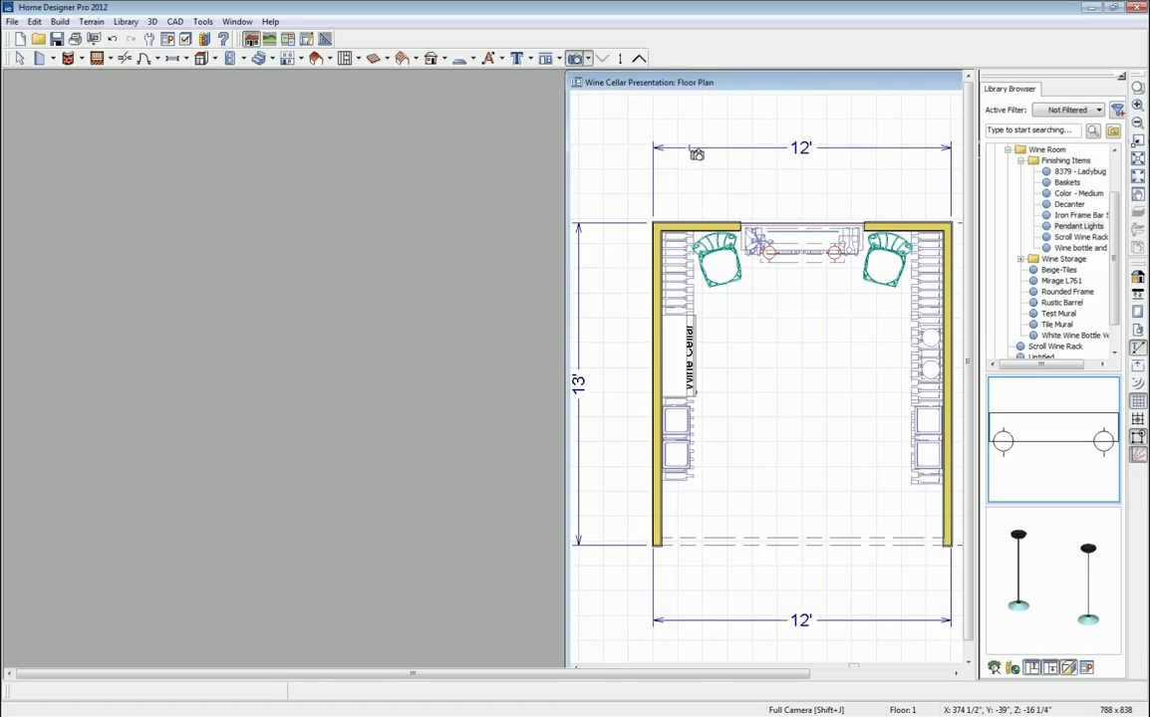
pyautogui.moveTo(733, 539); pyautogui.dragTo(768, 461)
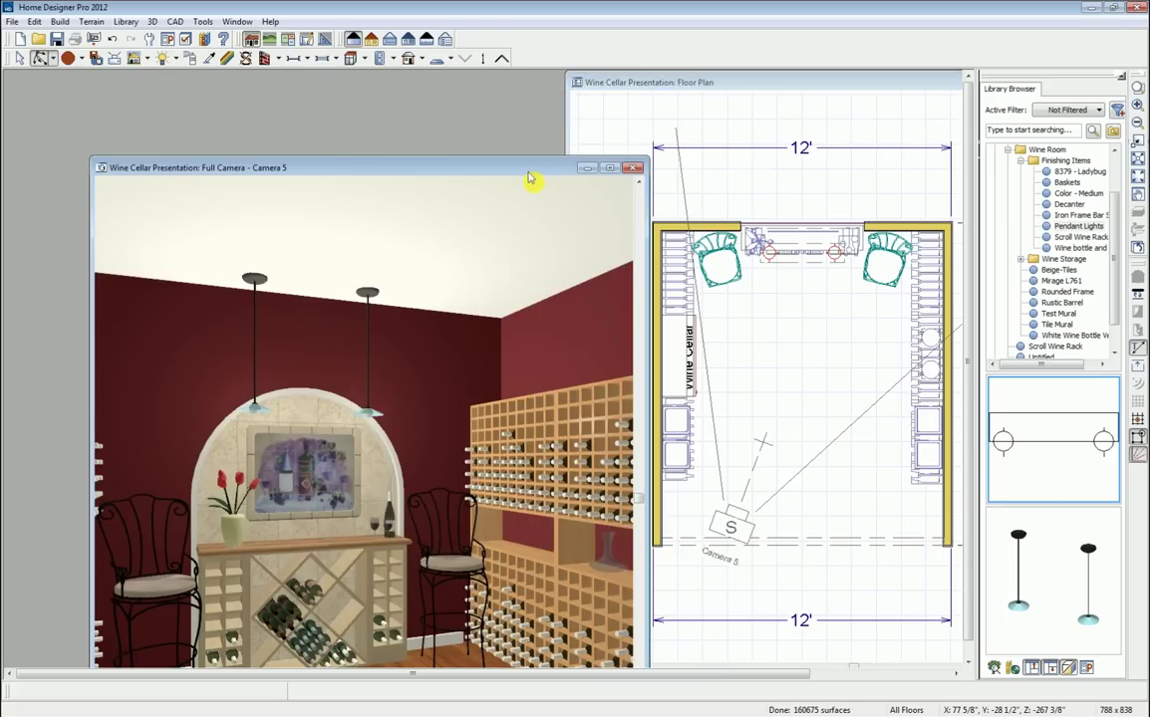
pyautogui.moveTo(531, 178)
pyautogui.mouseDown()
pyautogui.moveTo(449, 115)
pyautogui.moveTo(433, 84)
pyautogui.mouseUp()
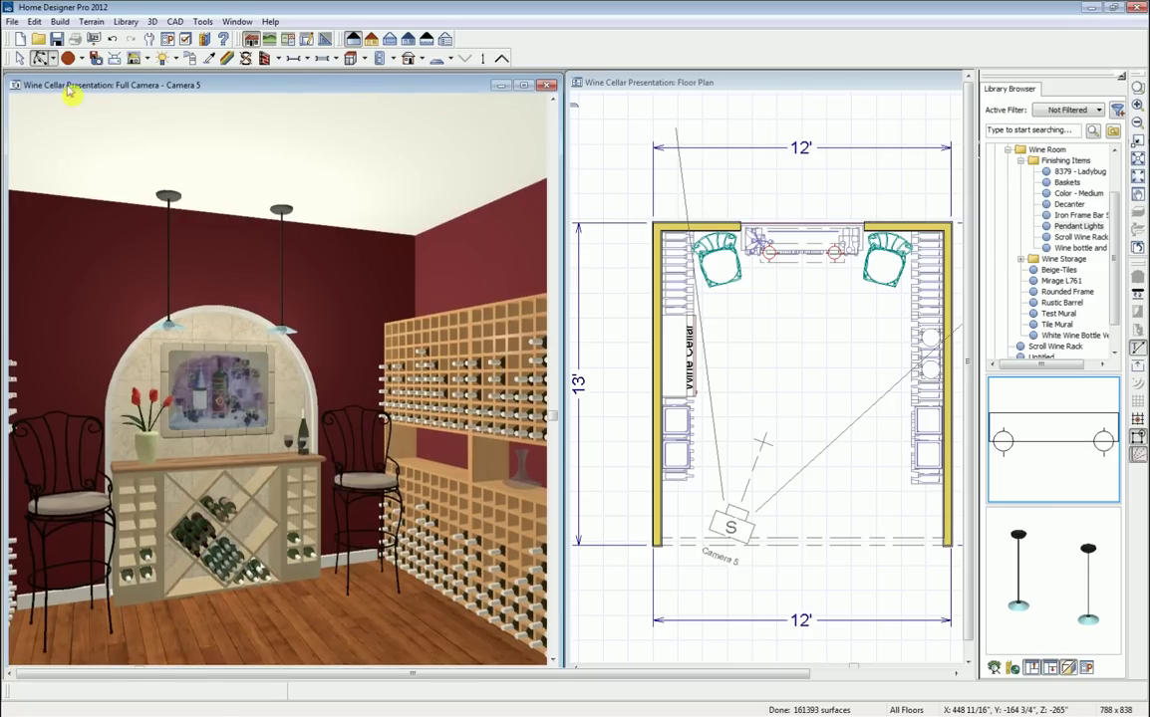
pyautogui.click(39, 58)
pyautogui.moveTo(236, 282); pyautogui.dragTo(194, 303)
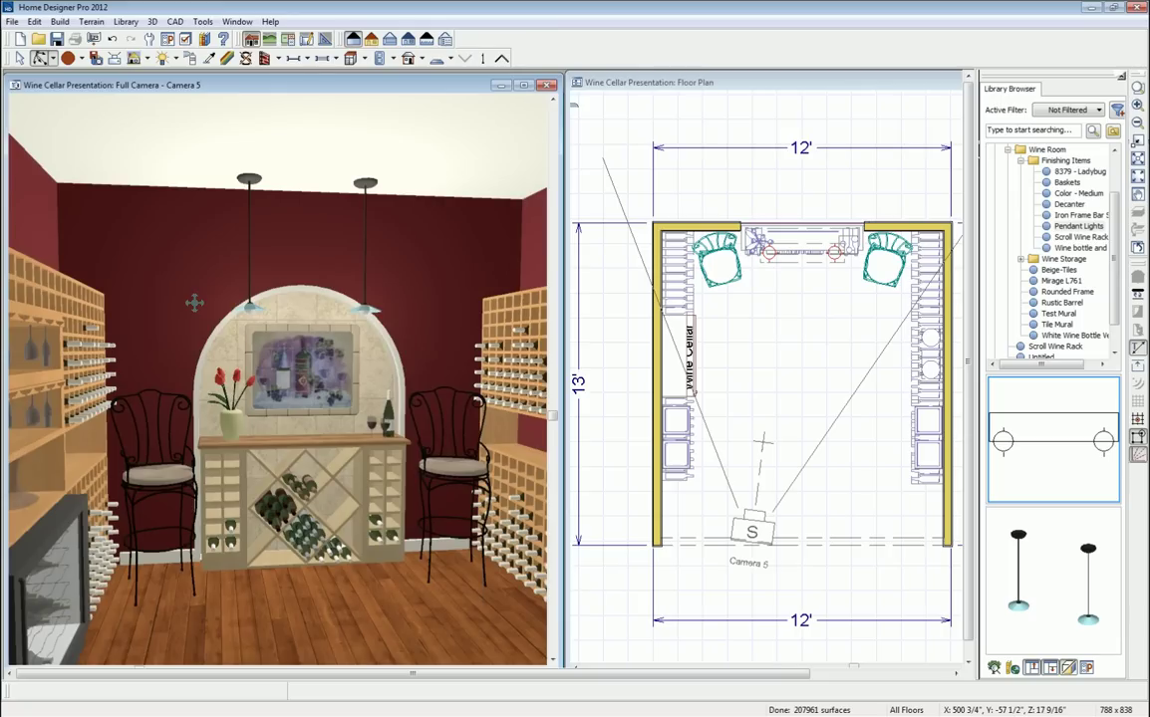
pyautogui.press('space')
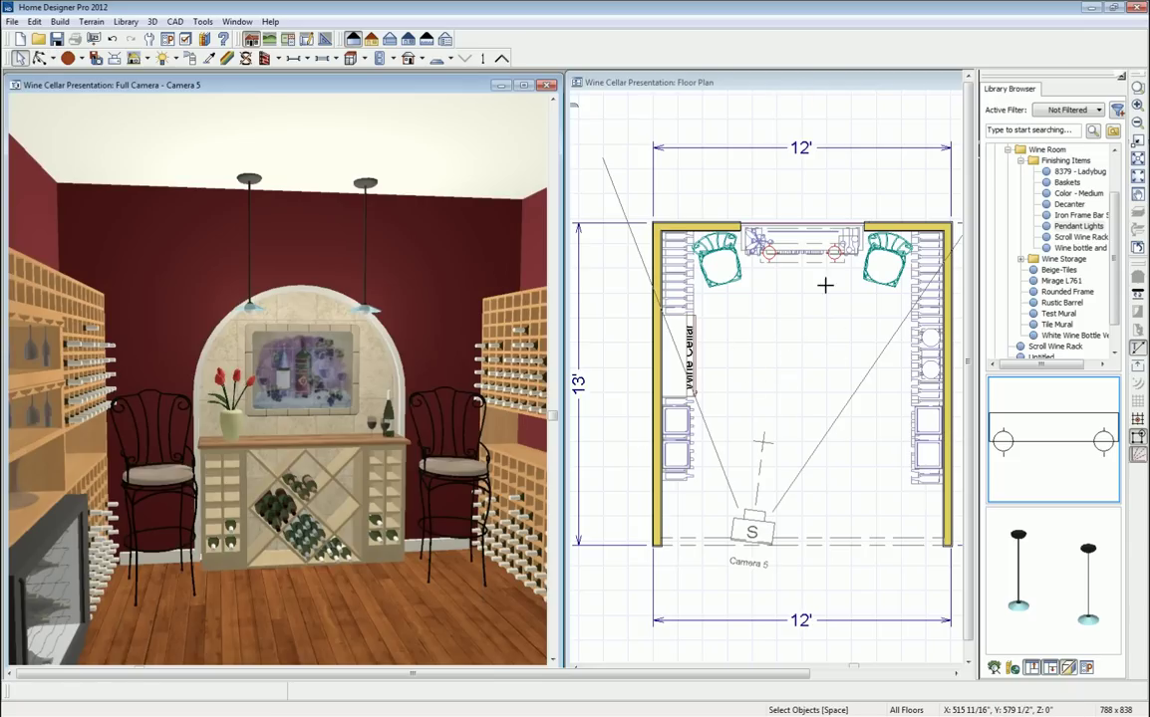
# Open the wine cellar room's molding specification from the floor plan and turn off its default moldings.
pyautogui.click(807, 87)
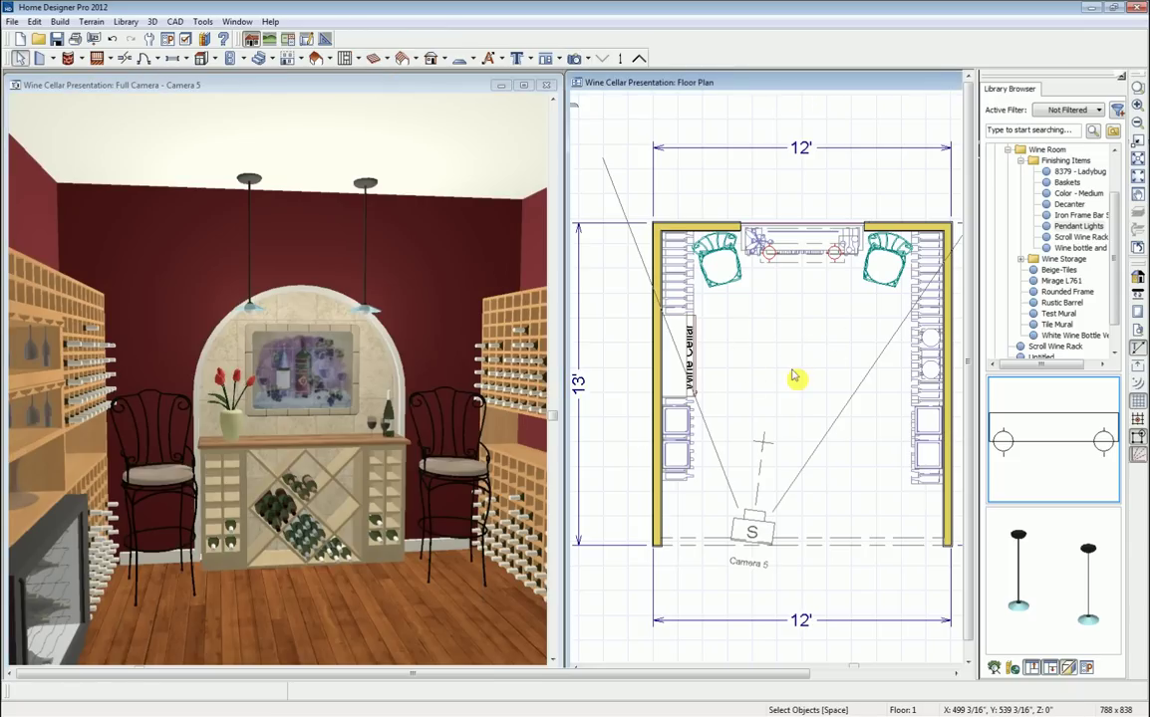
pyautogui.click(796, 377)
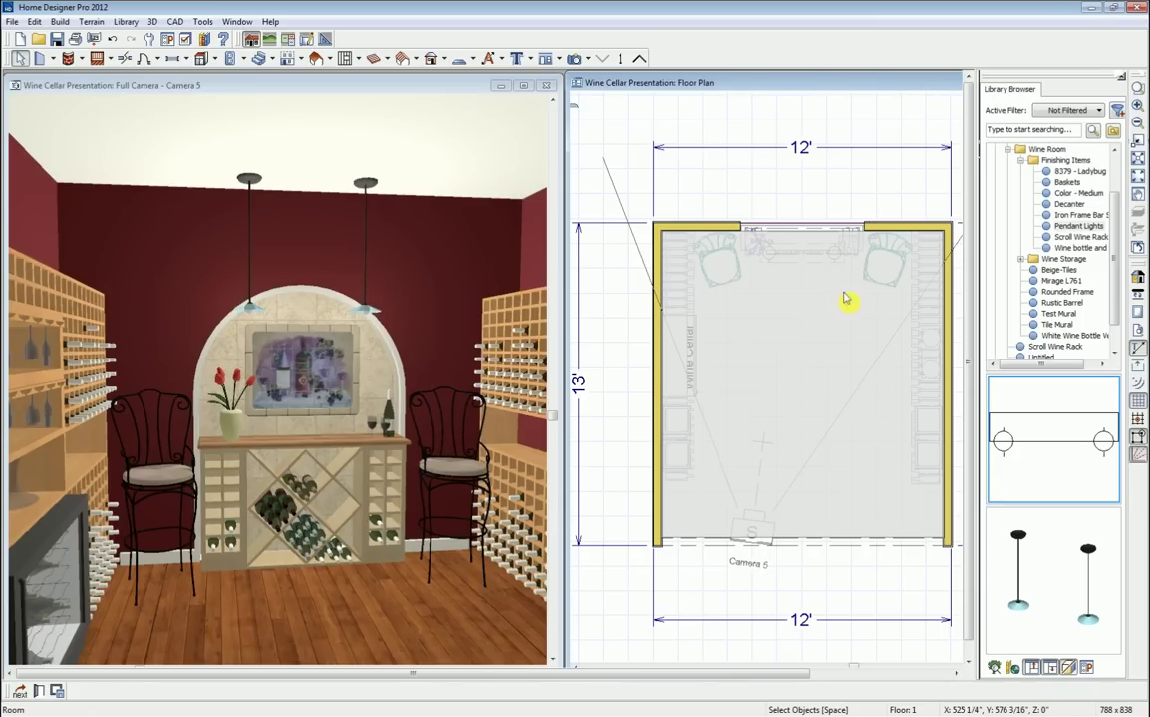
pyautogui.doubleClick(780, 367)
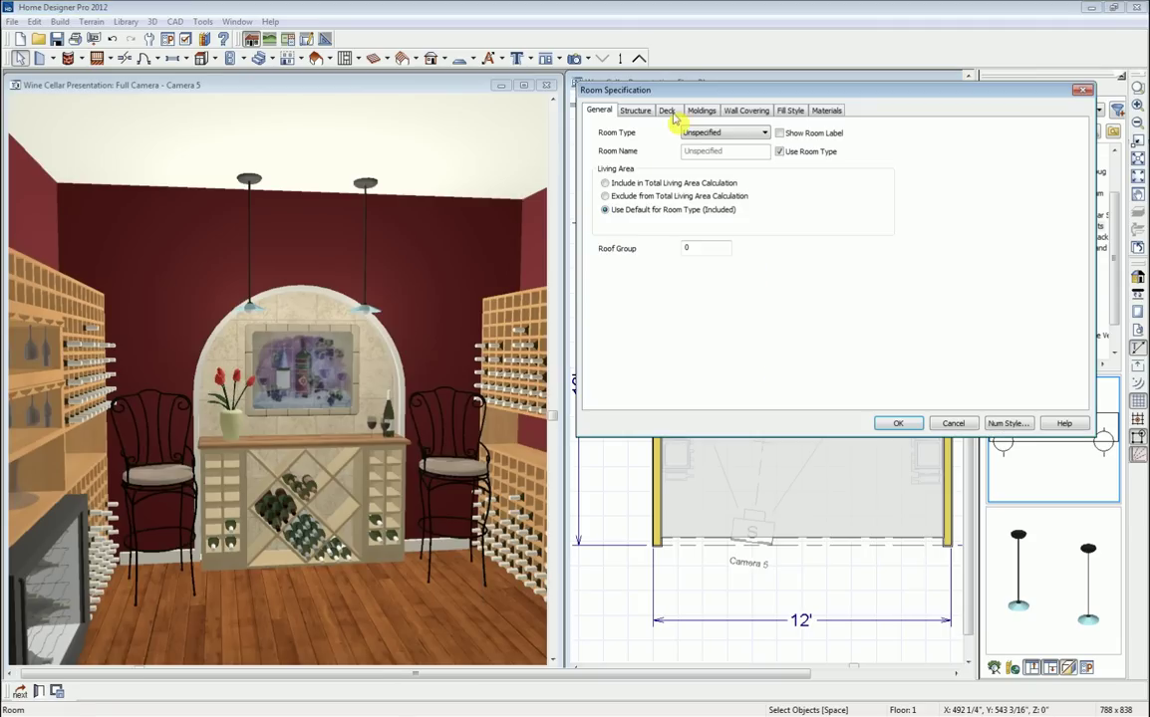
pyautogui.click(701, 111)
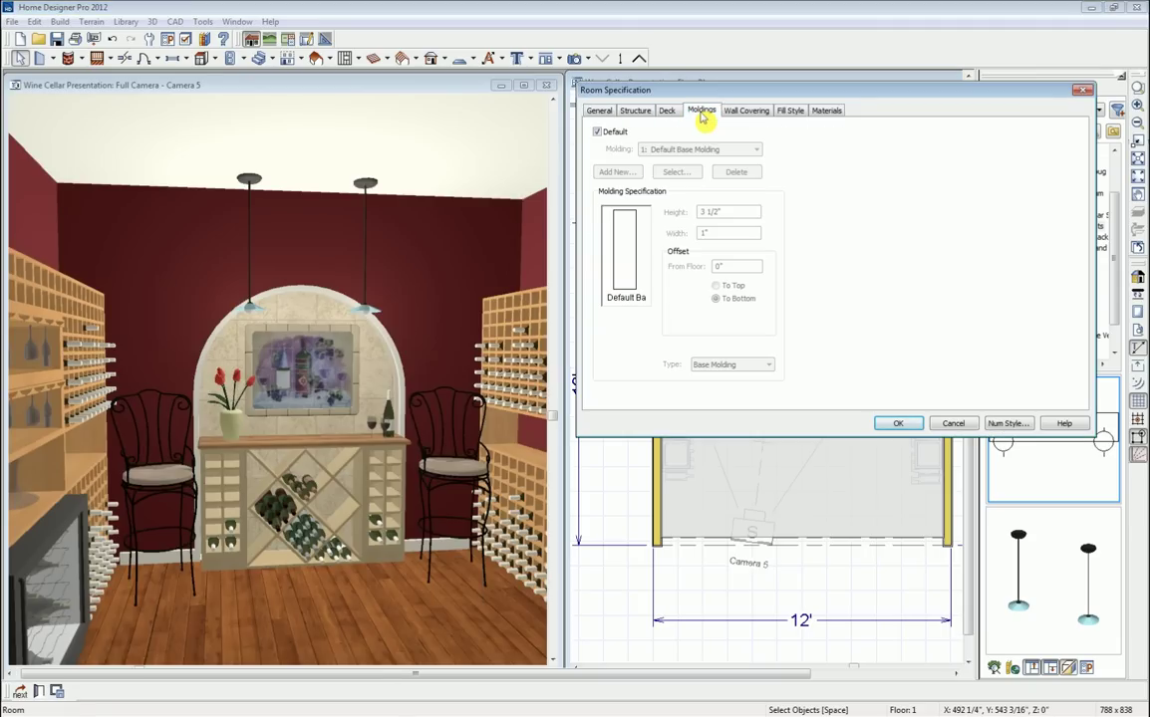
pyautogui.click(596, 132)
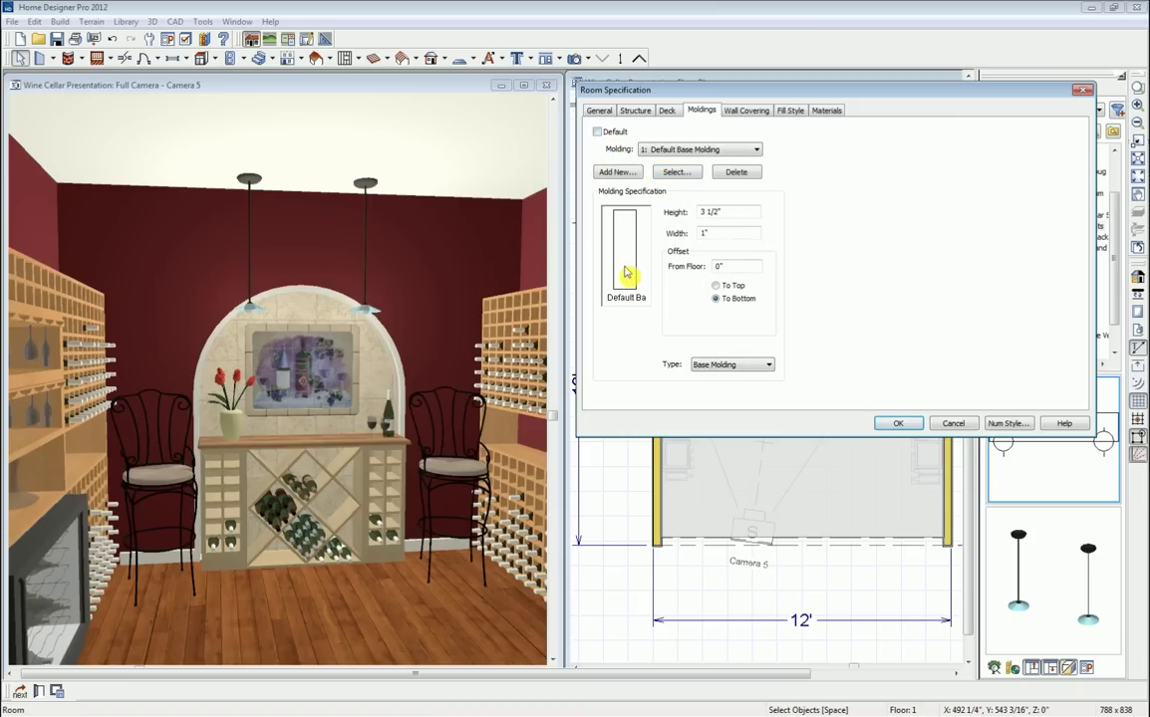
# Replace the room's default base molding with the CA-64 profile from the core catalog's base moldings.
pyautogui.click(677, 173)
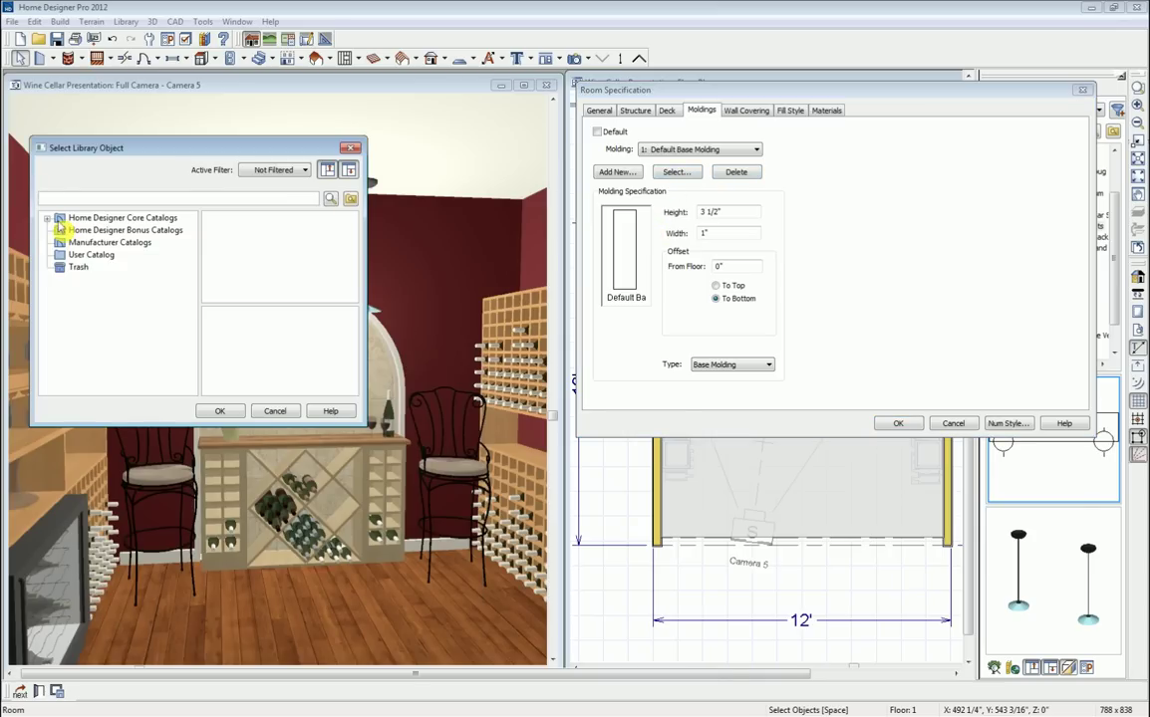
pyautogui.click(47, 218)
pyautogui.click(60, 231)
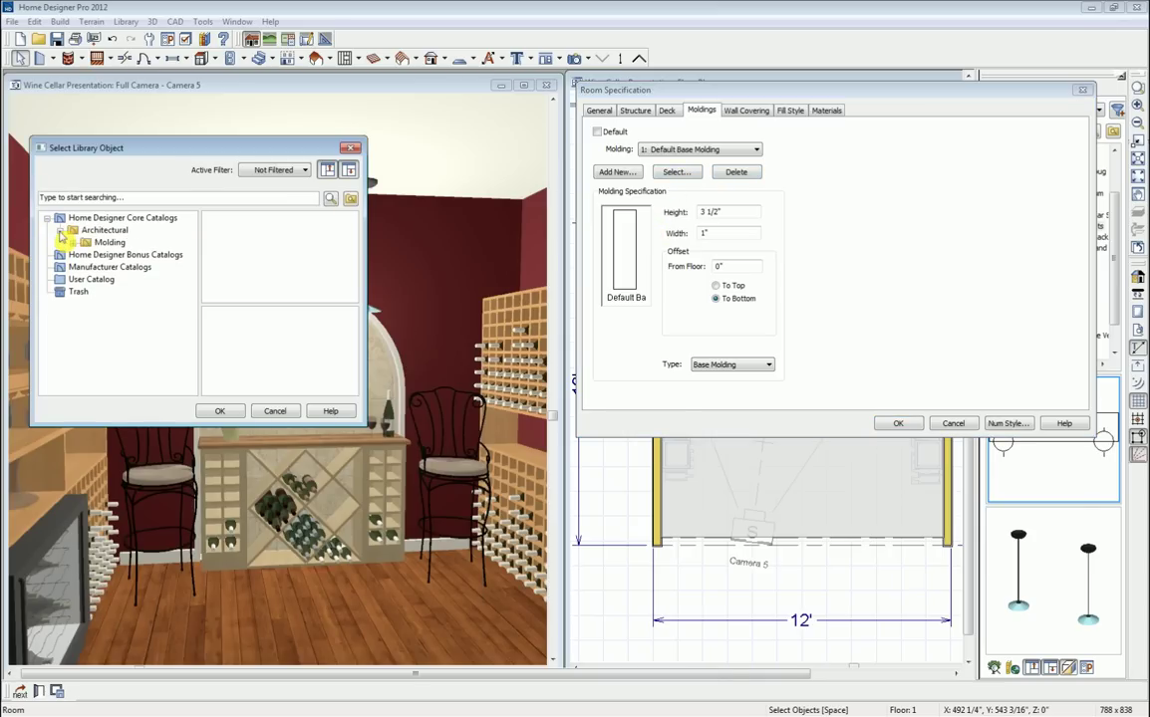
pyautogui.click(72, 243)
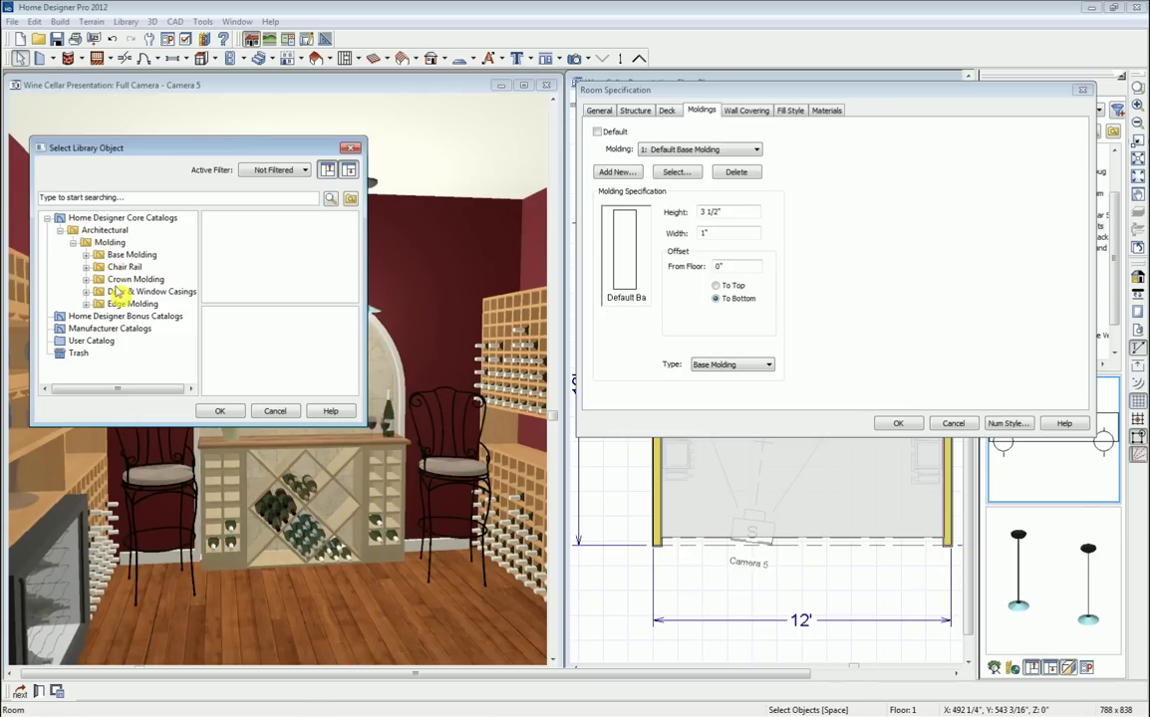
pyautogui.click(117, 255)
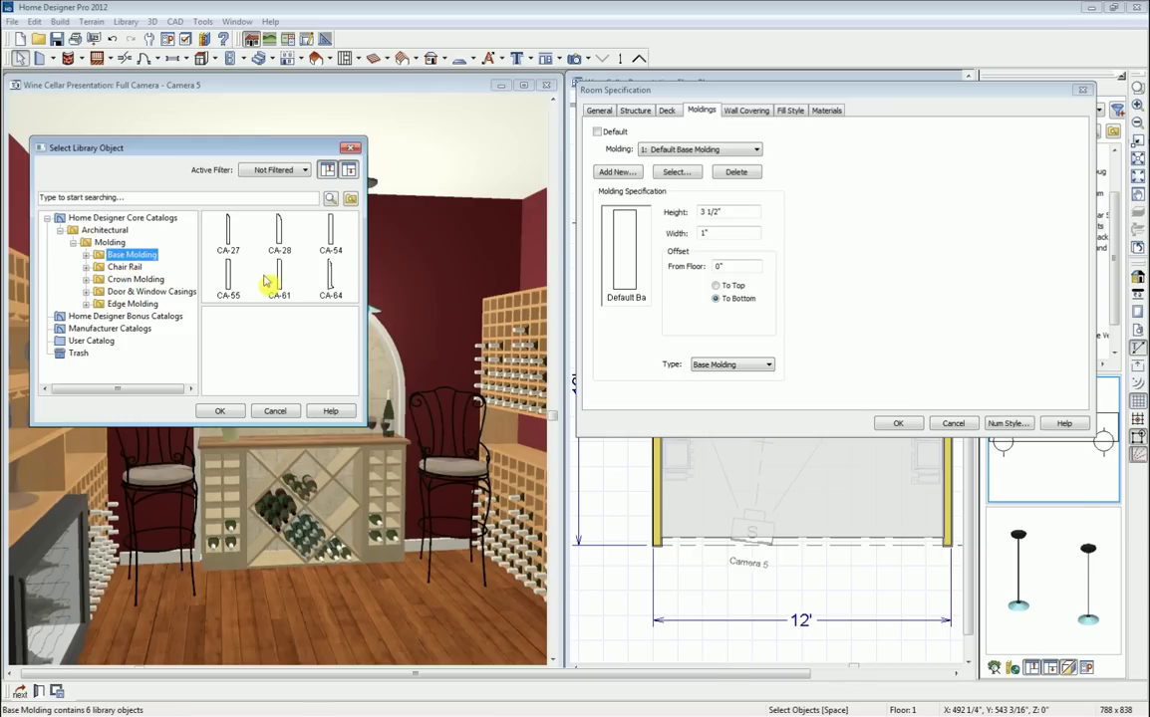
pyautogui.click(329, 279)
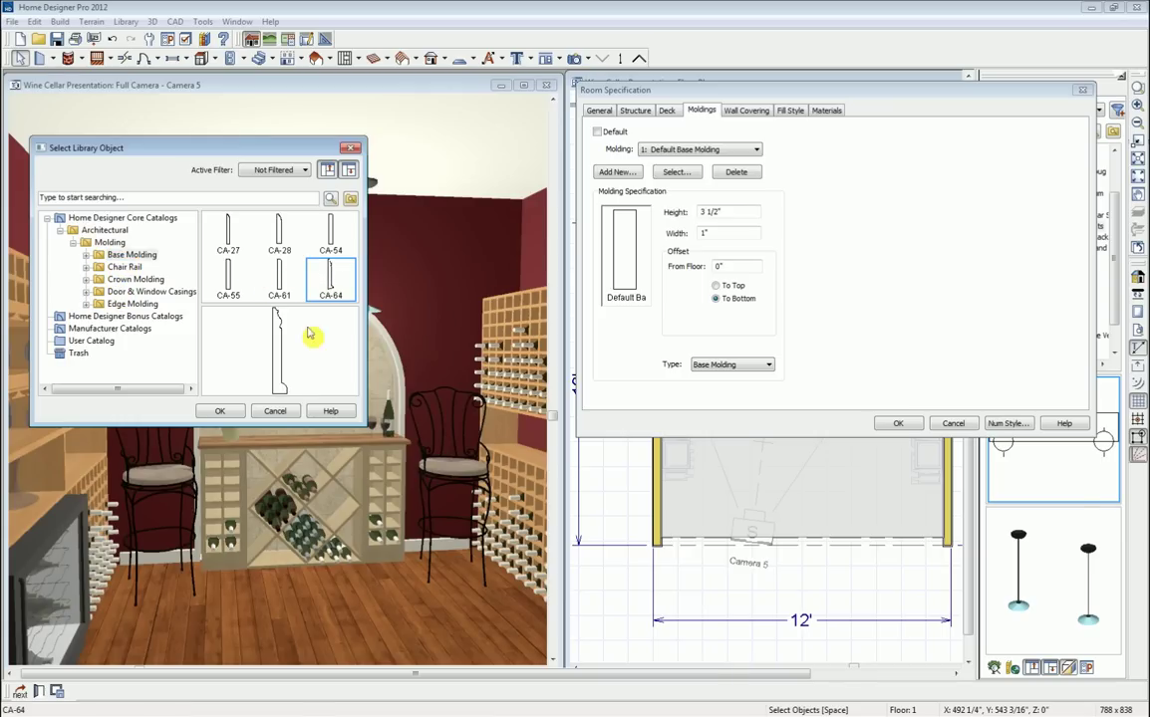
pyautogui.click(221, 413)
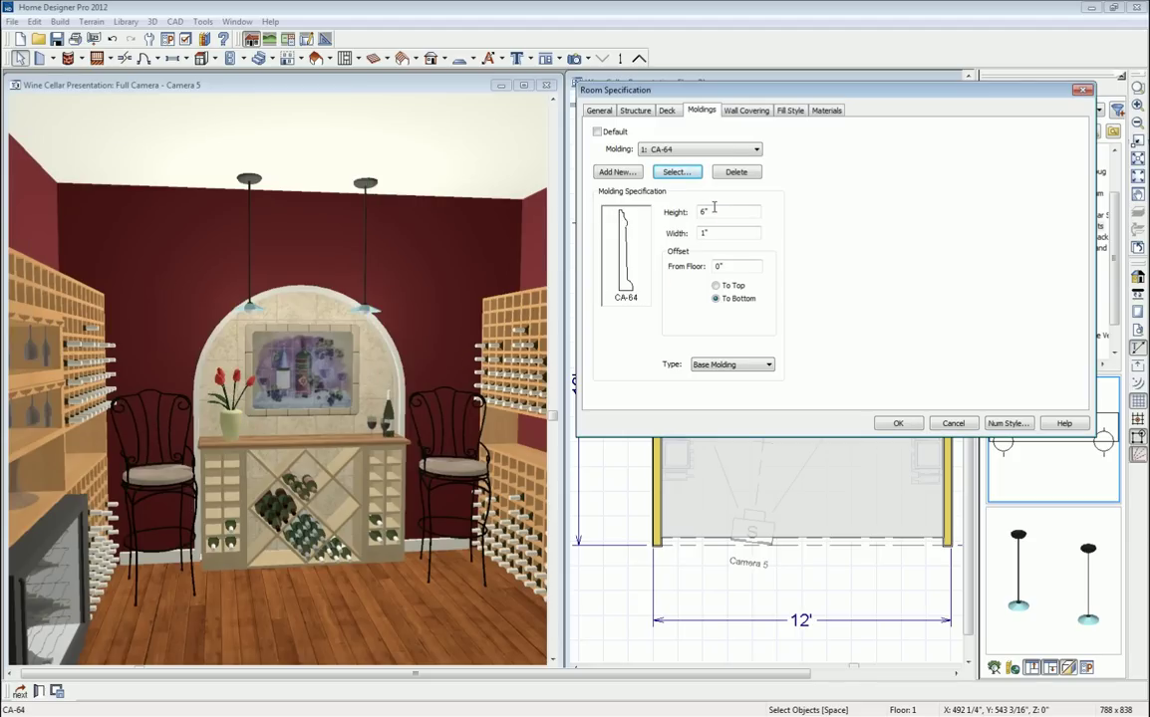
# Add the CA-34 crown molding from the core catalog to the room and apply the molding changes.
pyautogui.click(615, 172)
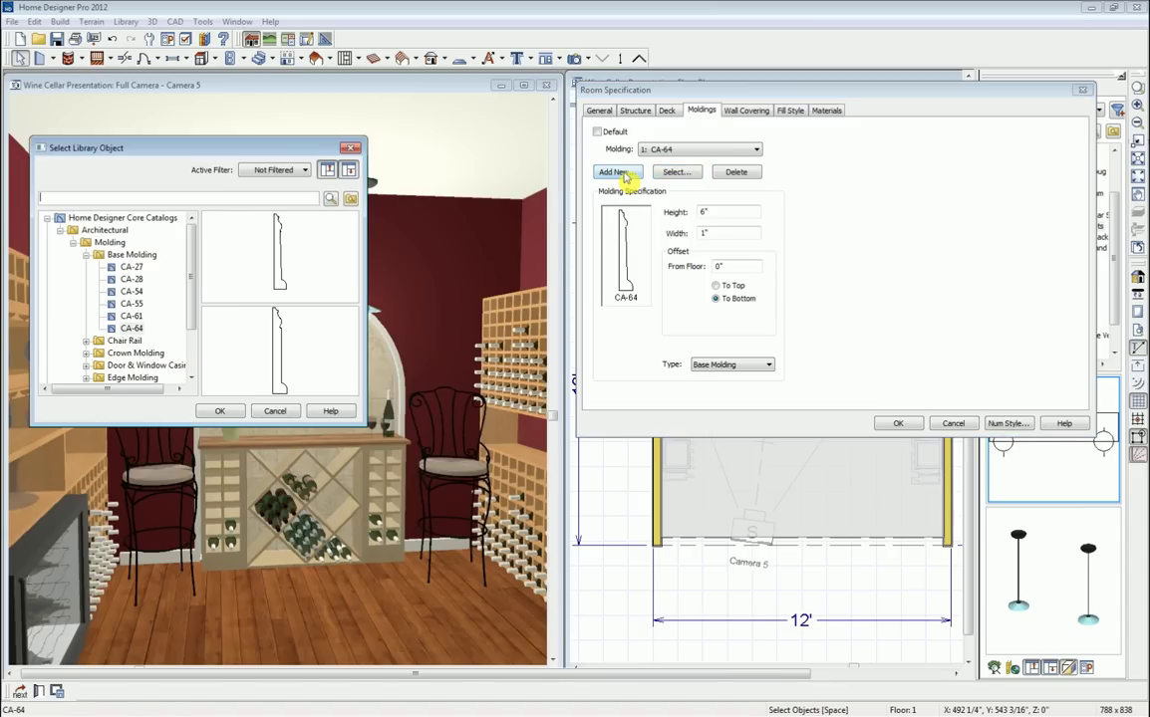
pyautogui.click(86, 255)
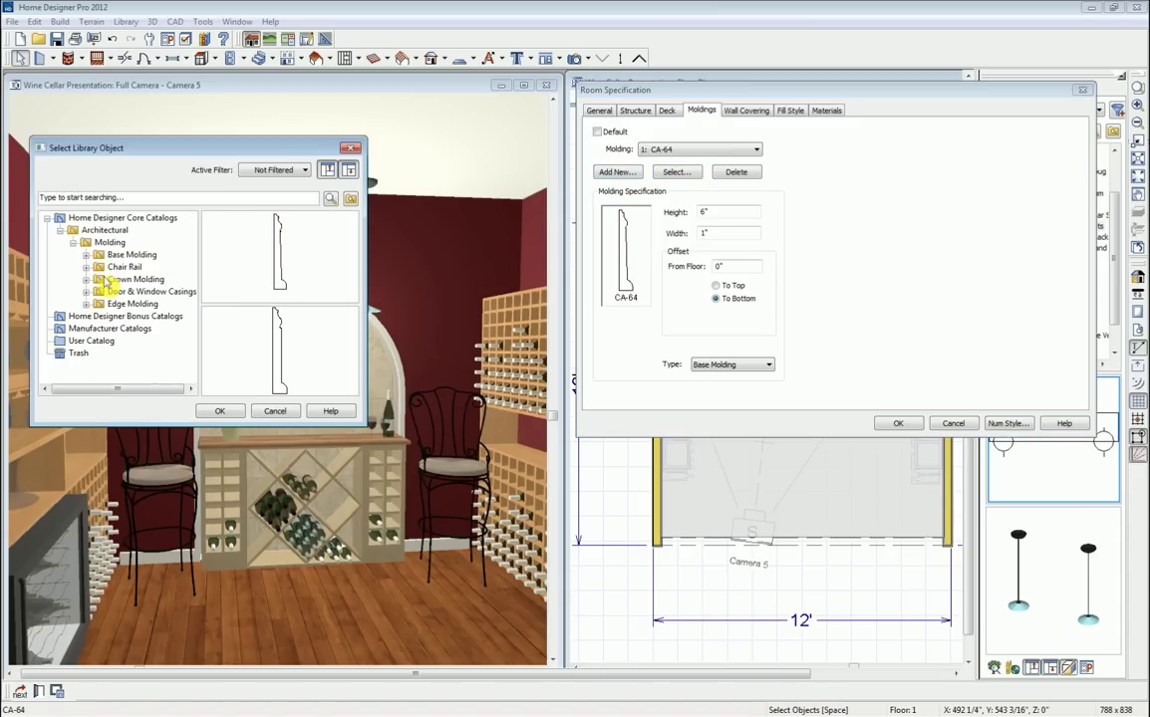
pyautogui.click(85, 279)
pyautogui.click(119, 279)
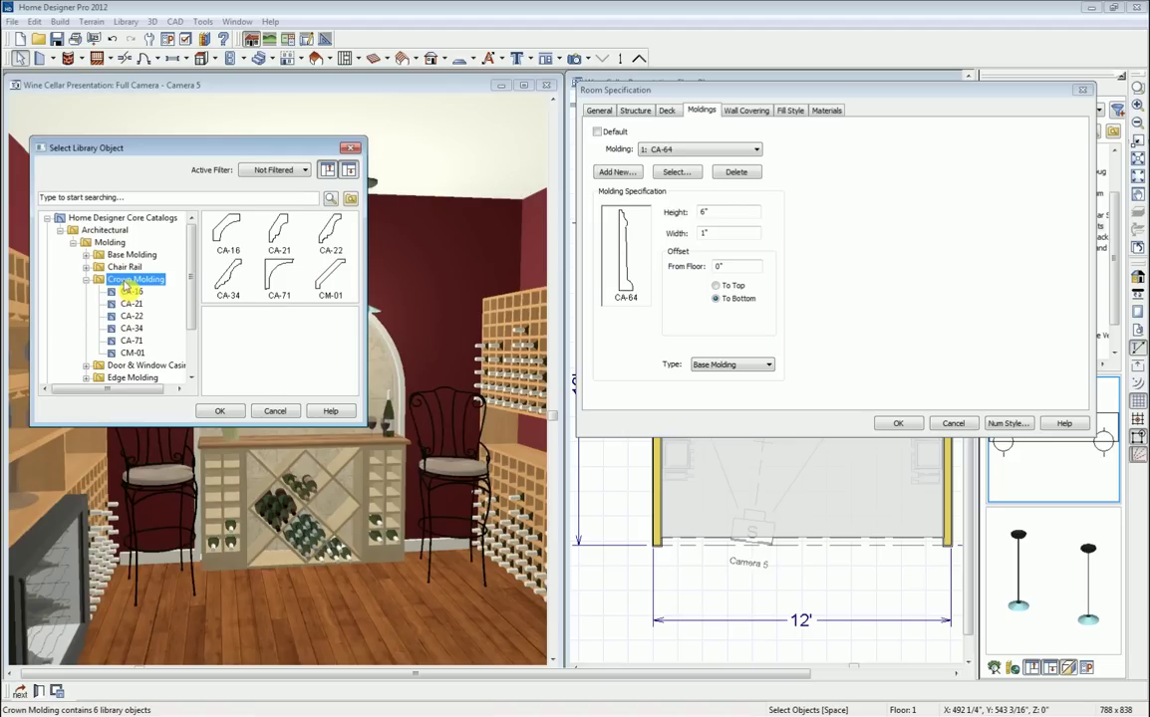
pyautogui.click(227, 286)
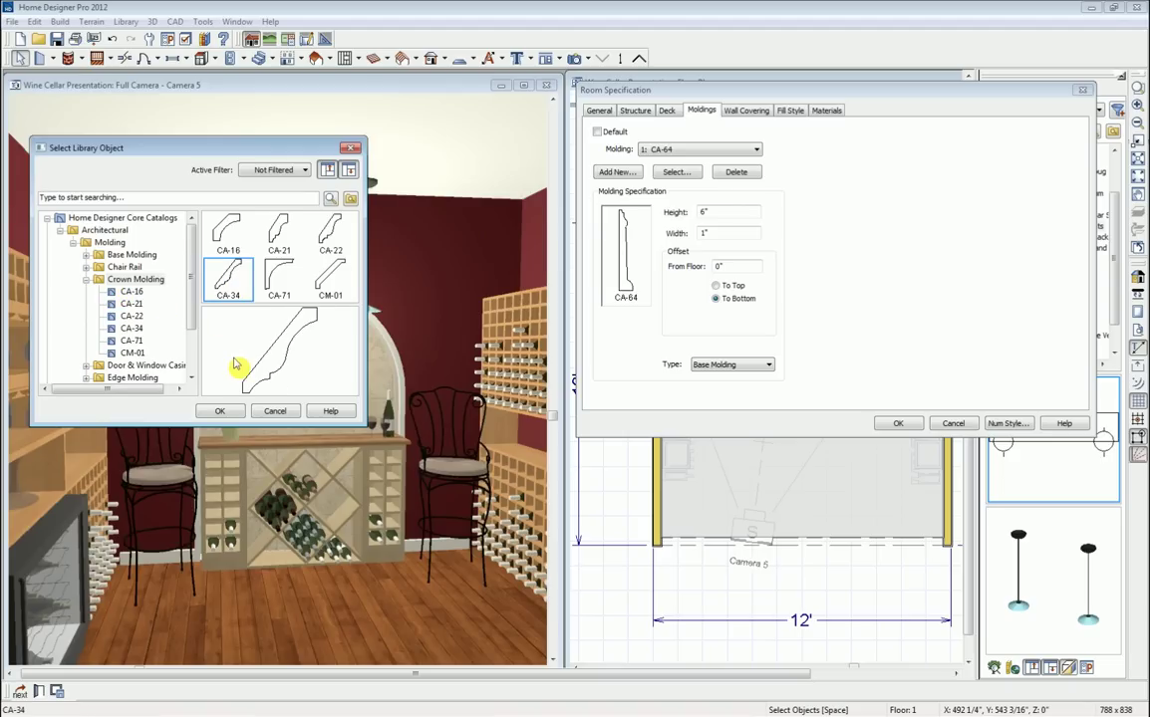
pyautogui.click(223, 411)
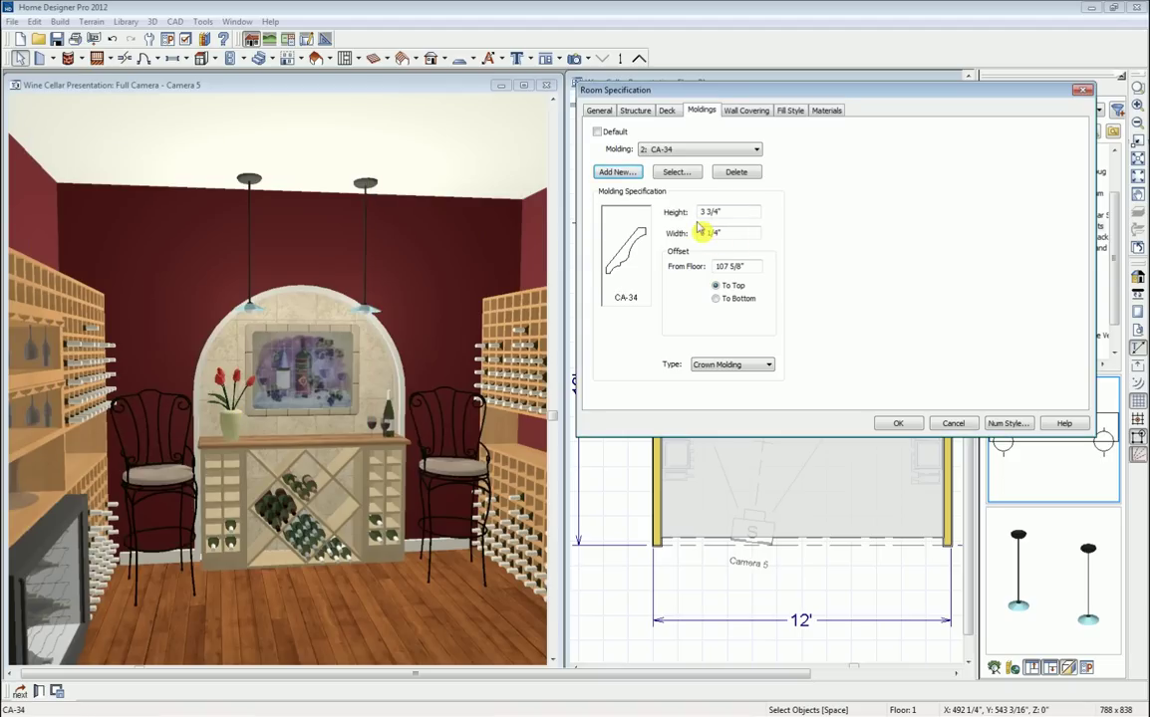
pyautogui.click(897, 425)
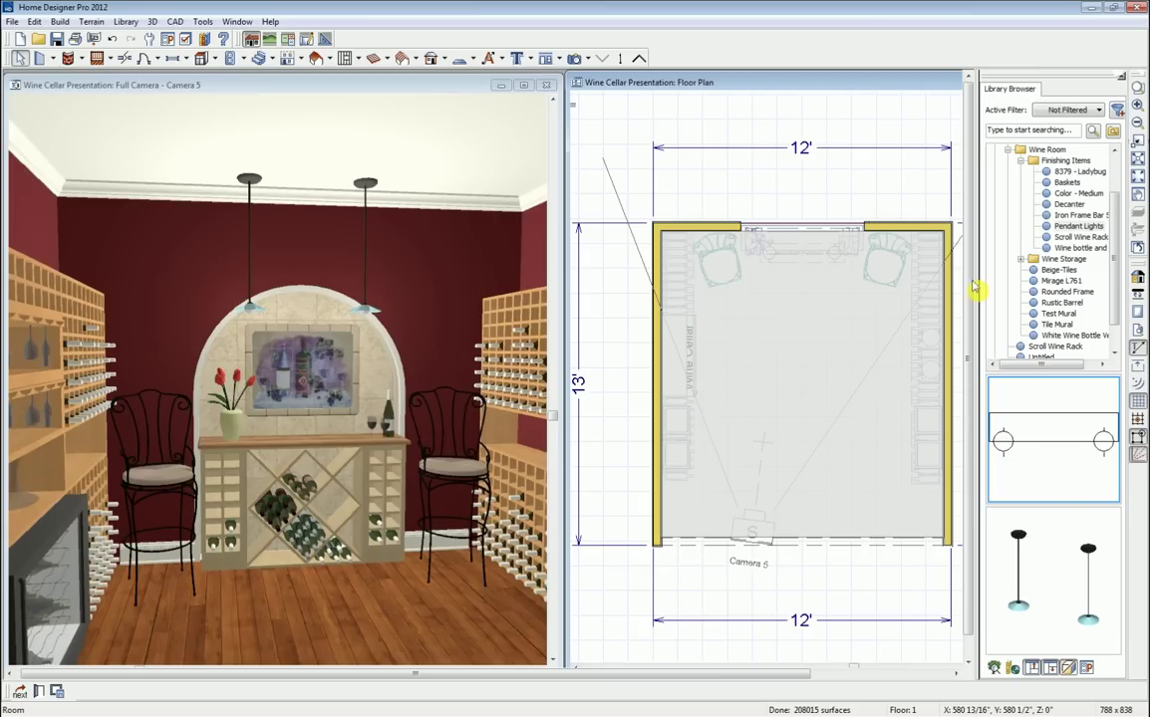
# Paint the ceiling in the camera view with the Color - Medium material from the Finishing Items folder.
pyautogui.click(1077, 194)
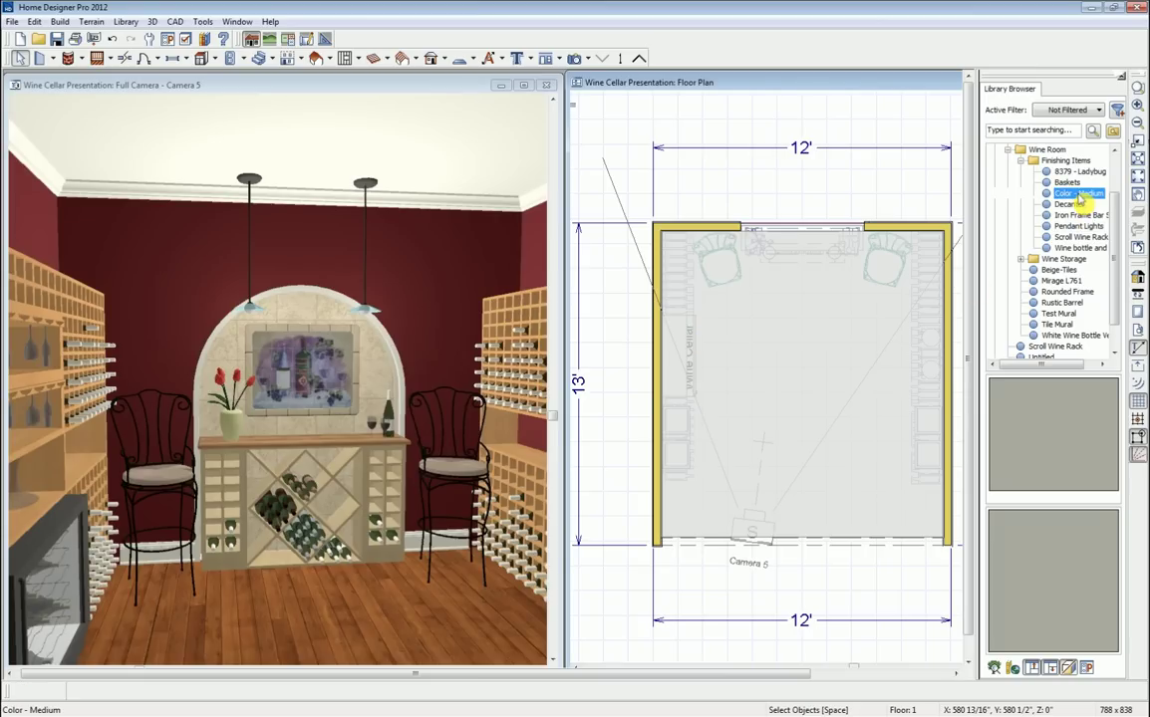
pyautogui.click(1050, 455)
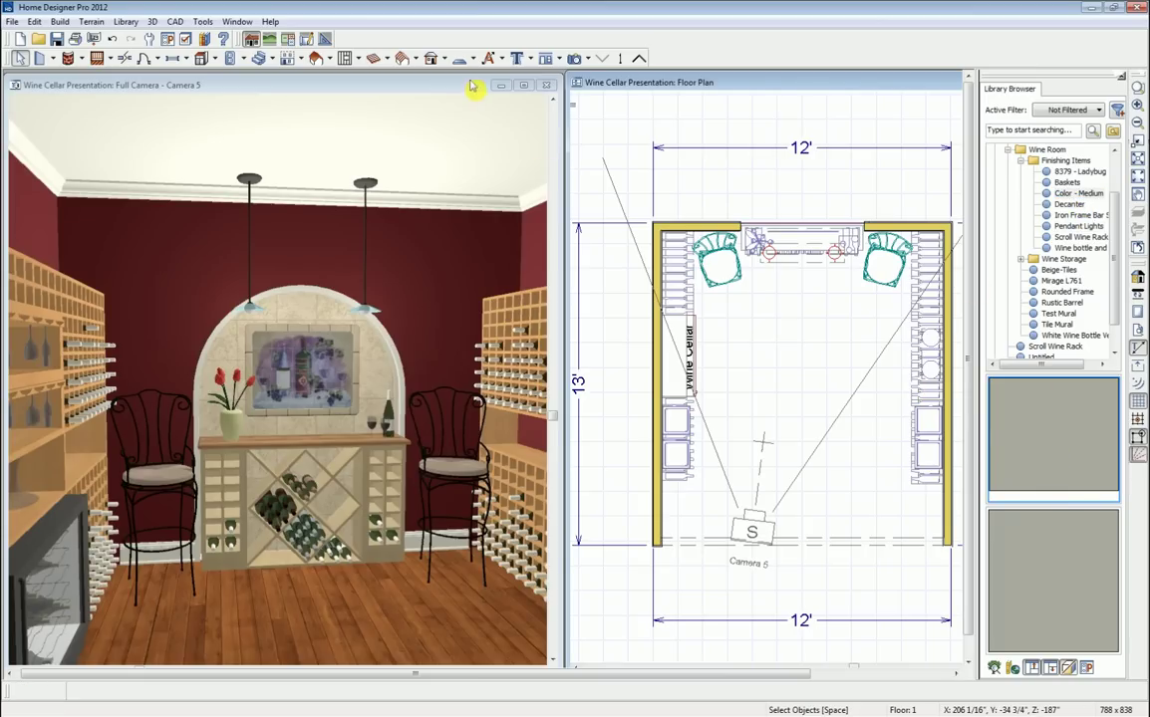
pyautogui.click(475, 86)
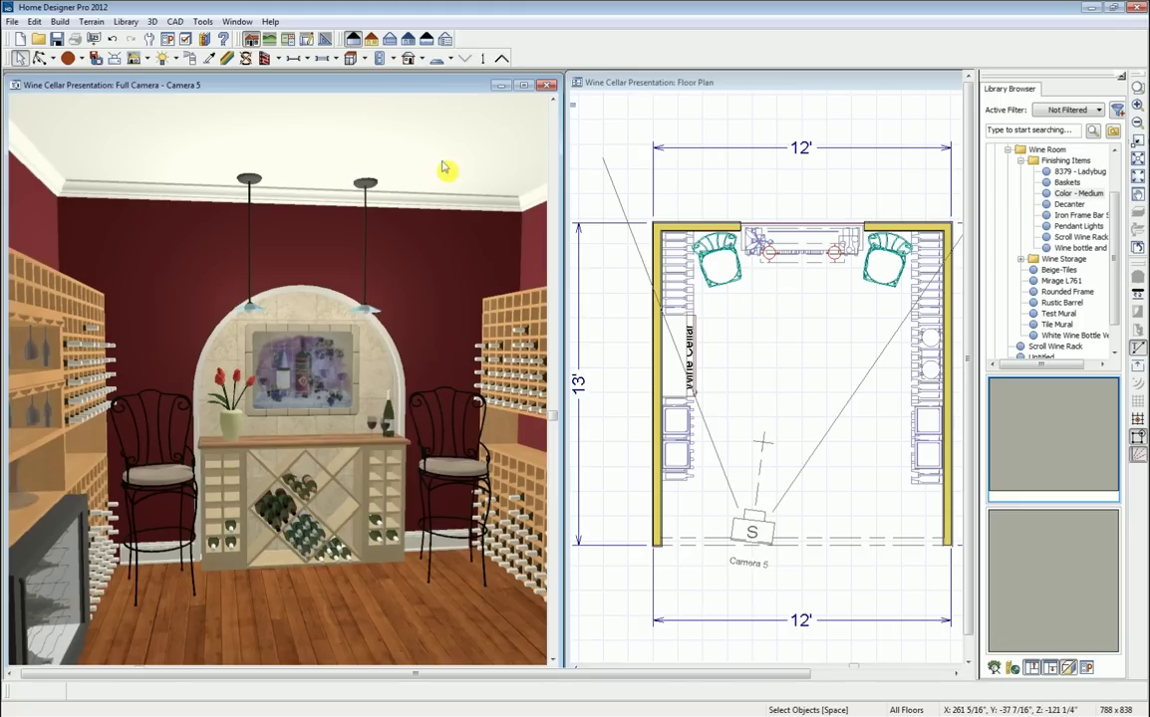
pyautogui.click(1040, 447)
pyautogui.click(415, 147)
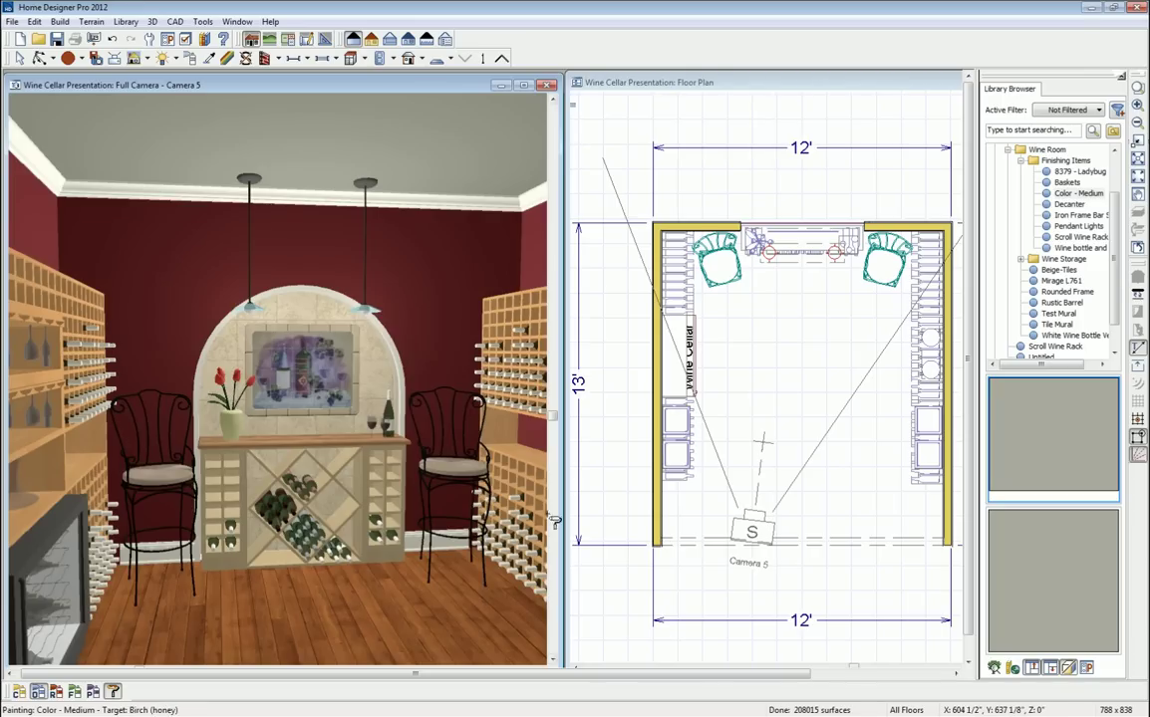
pyautogui.press('space')
# Explode the lower wine rack architectural blocks along the right and left walls.
pyautogui.click(516, 508)
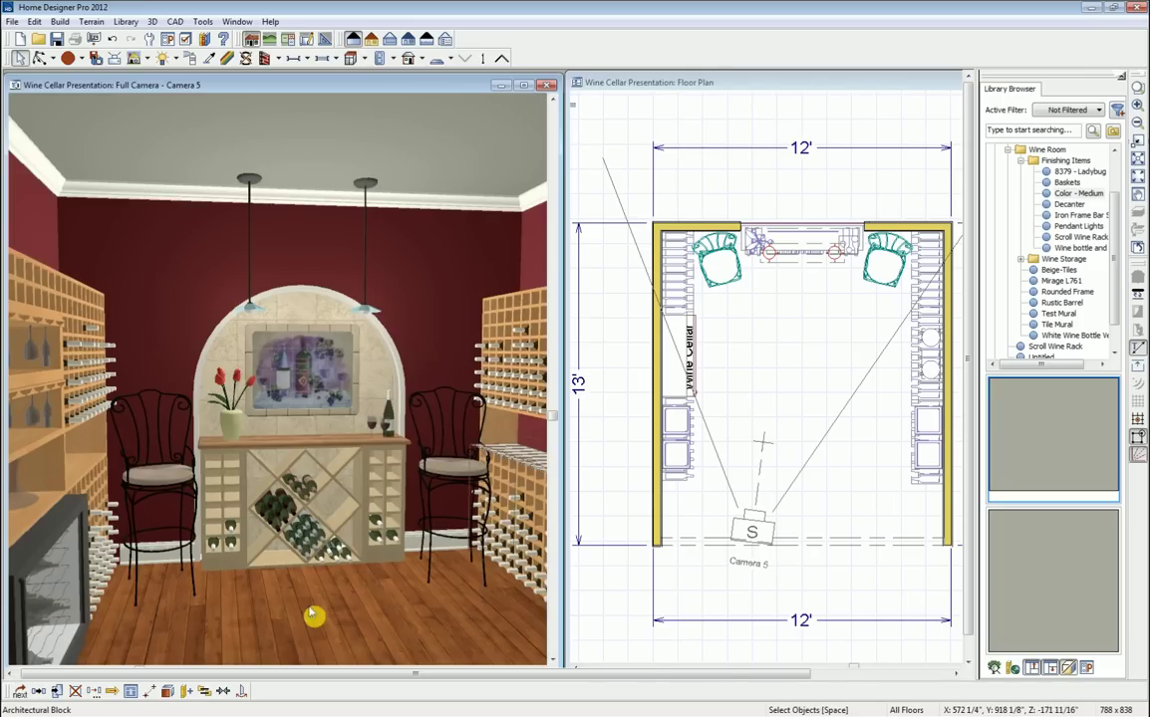
pyautogui.click(167, 694)
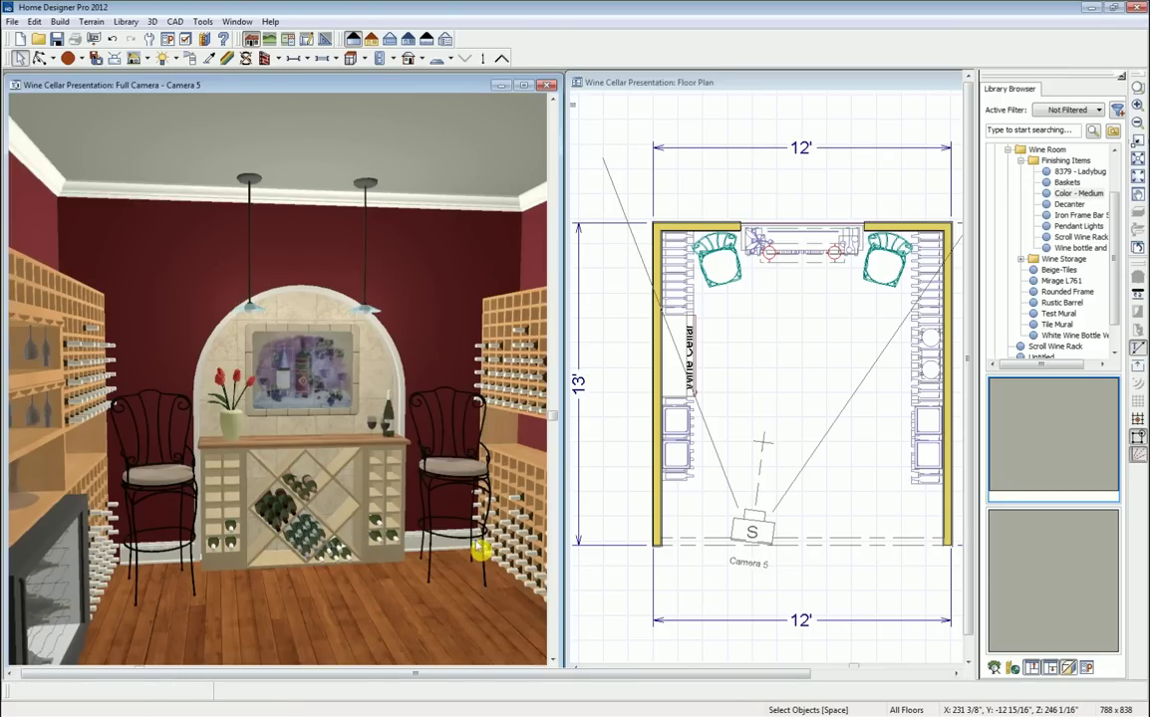
pyautogui.click(104, 481)
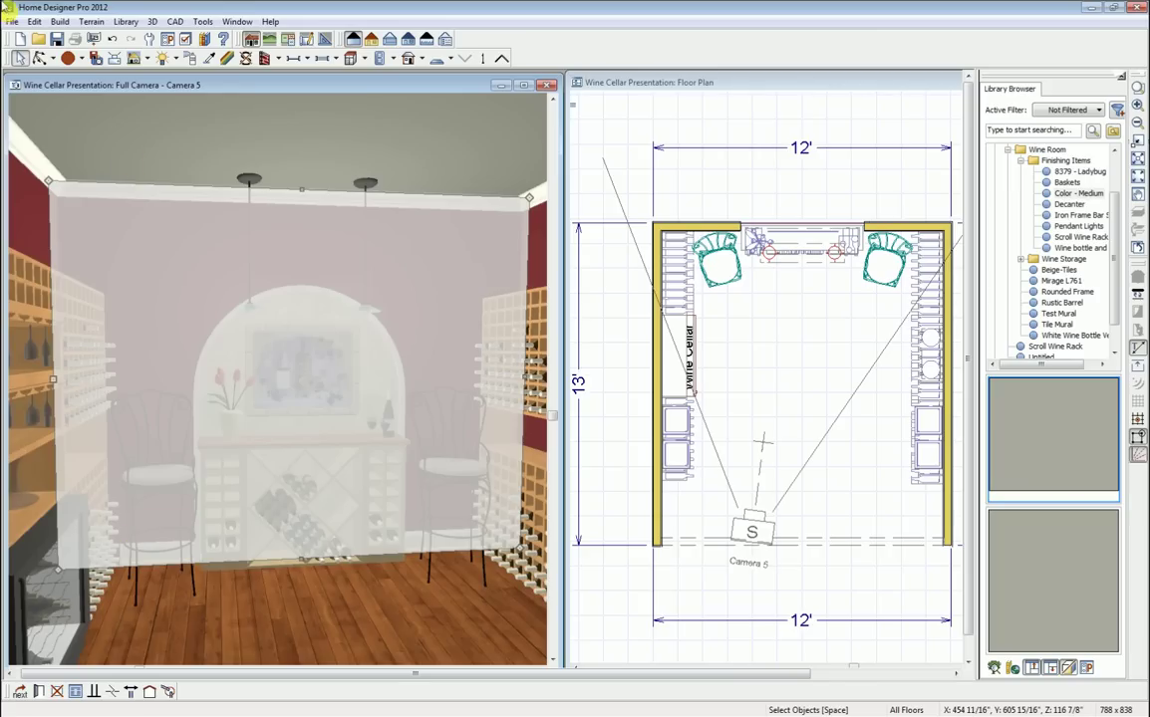
pyautogui.click(40, 58)
pyautogui.moveTo(161, 318); pyautogui.dragTo(205, 518)
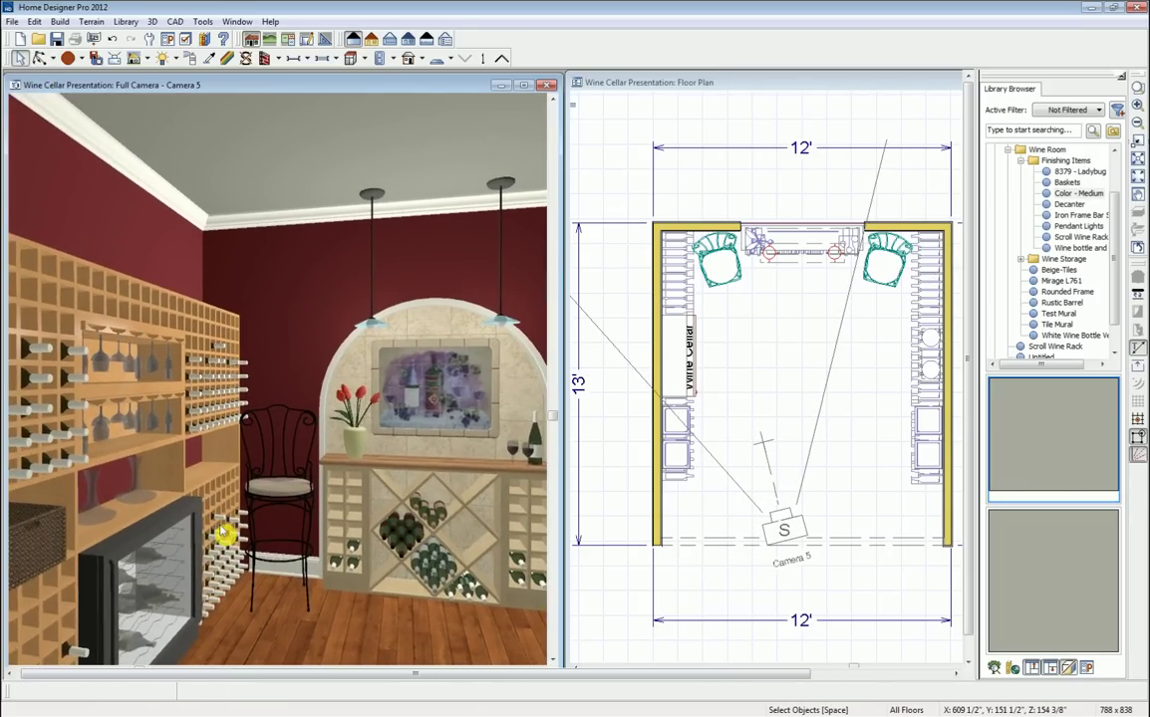
pyautogui.click(214, 530)
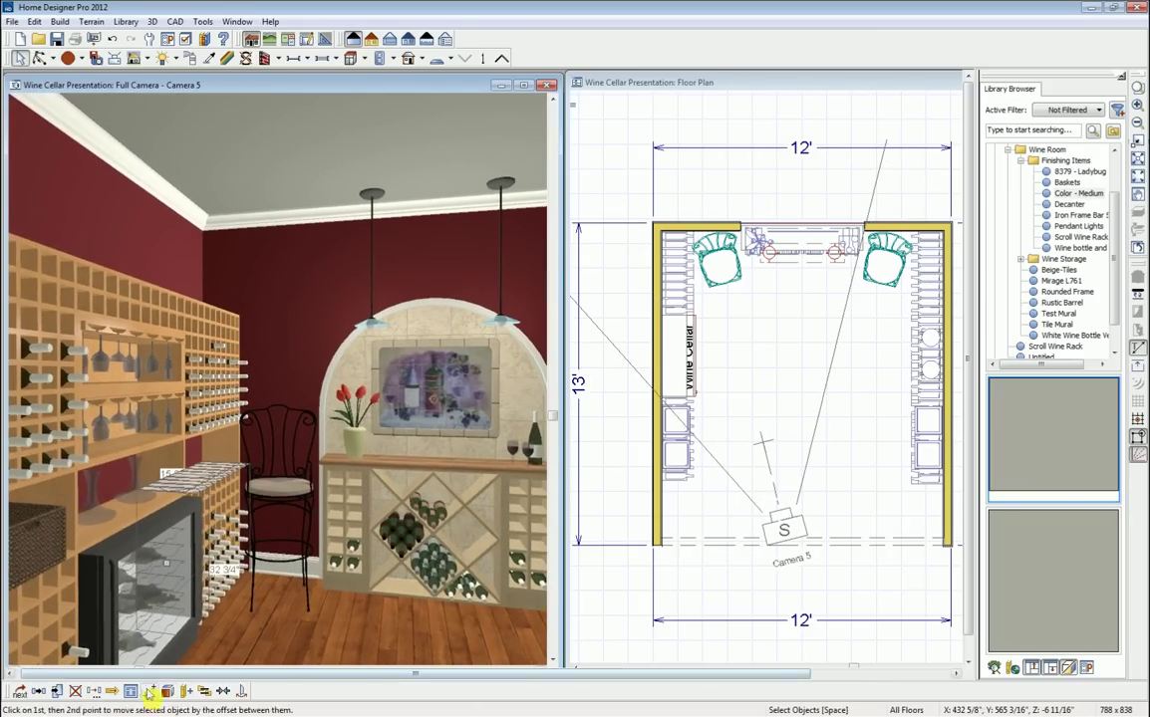
pyautogui.click(167, 692)
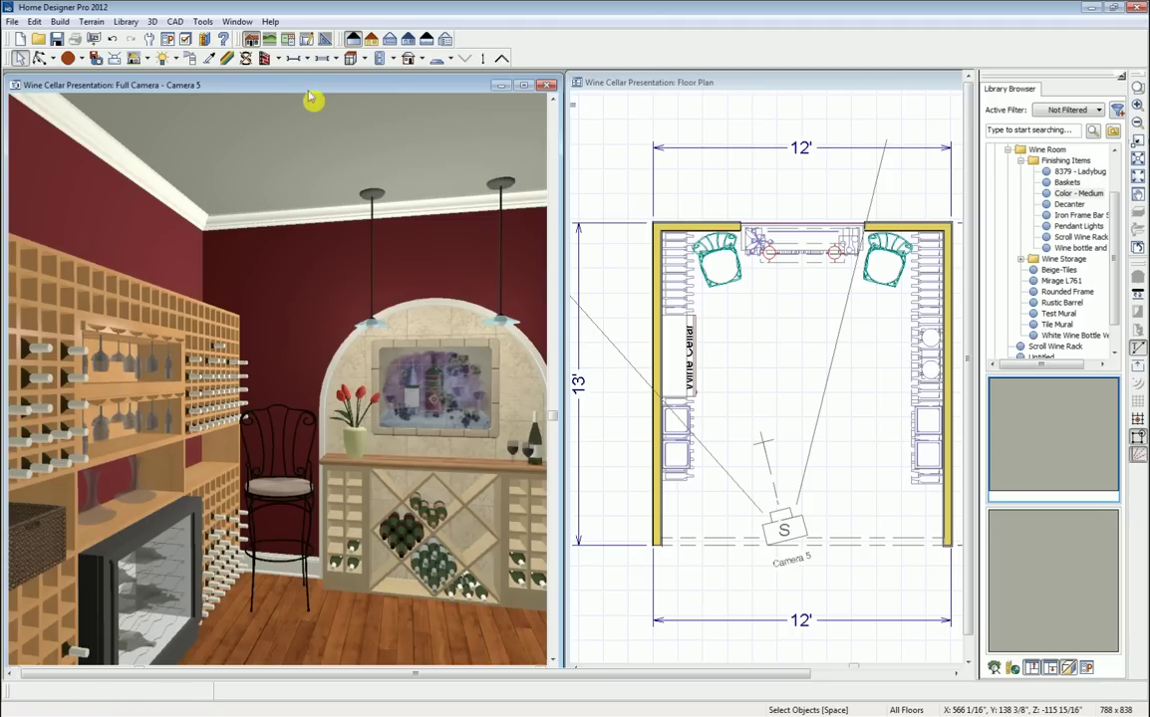
# Orbit the camera back to face the back wall and compare the view with the Wine Cellar Winner reference photo.
pyautogui.click(45, 60)
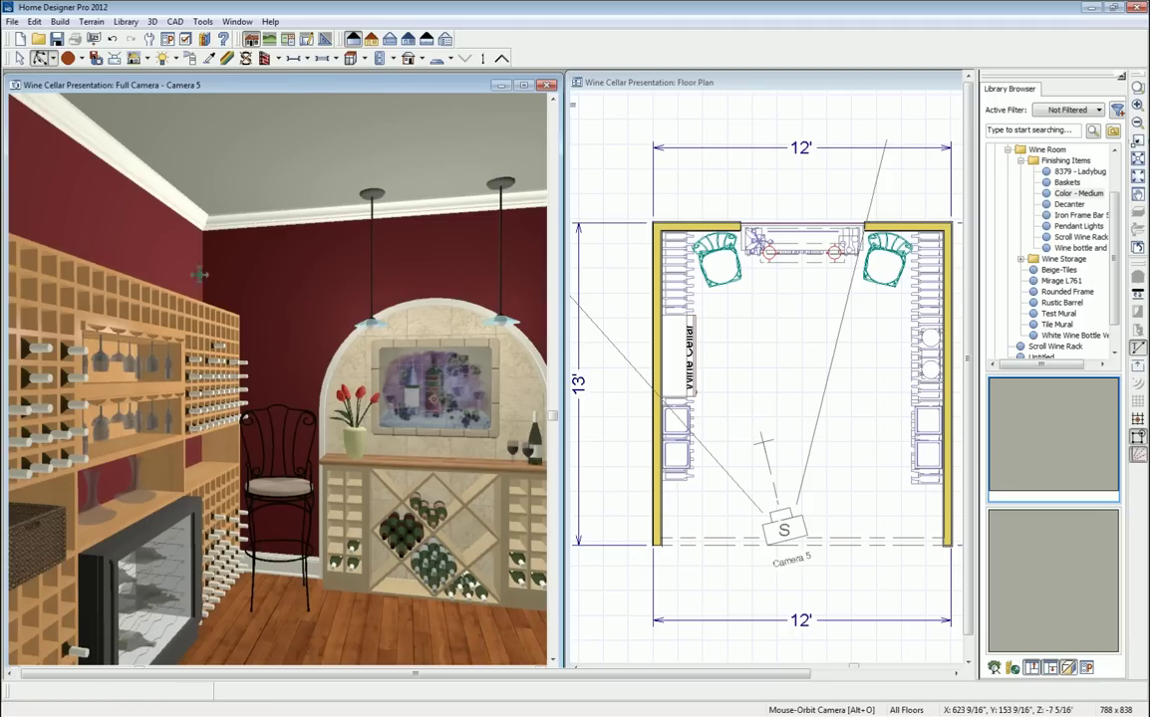
pyautogui.moveTo(287, 385); pyautogui.dragTo(361, 363)
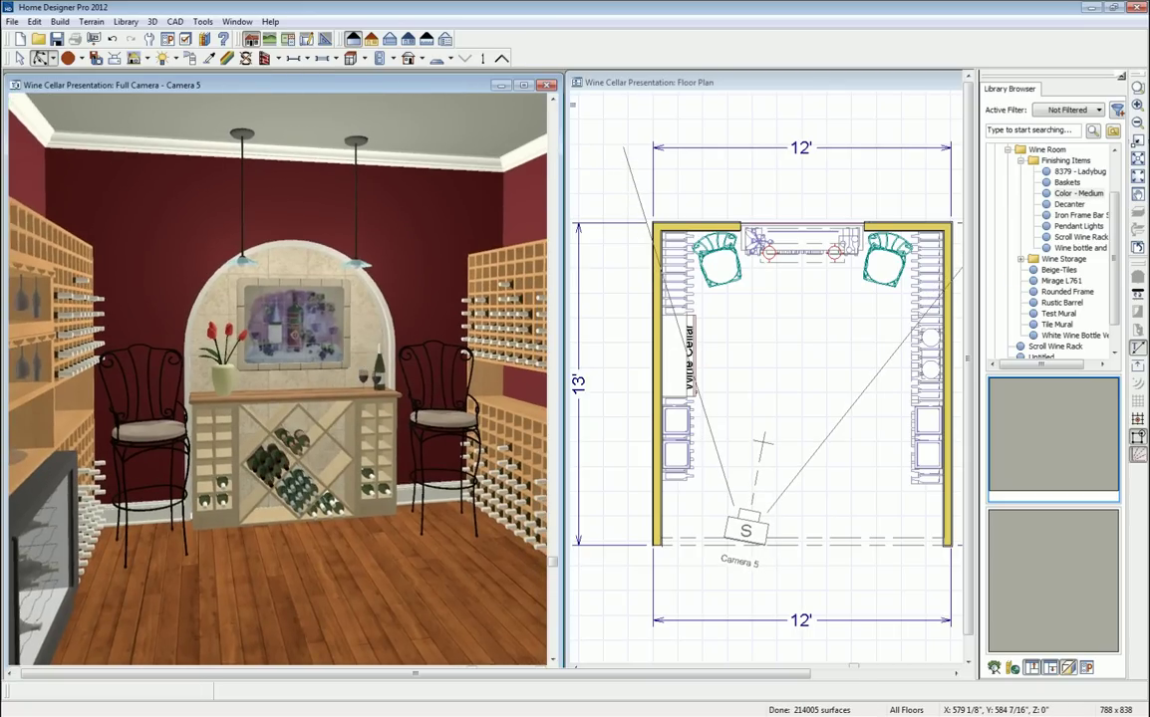
pyautogui.moveTo(1149, 181); pyautogui.dragTo(811, 170)
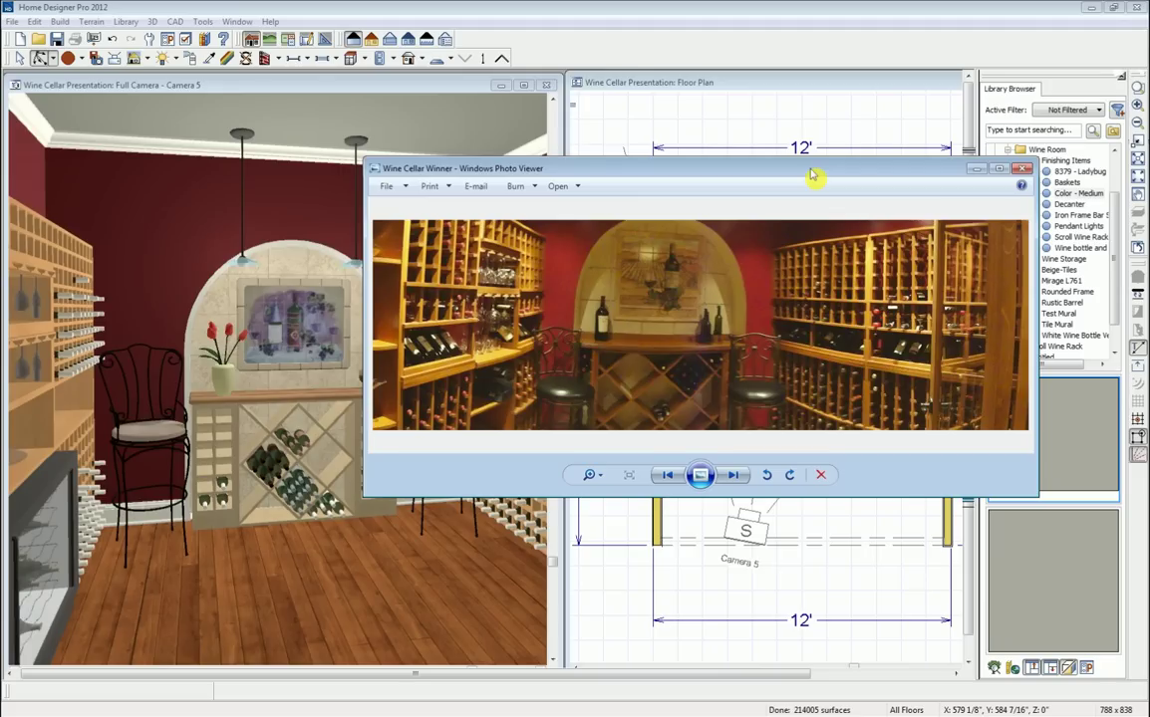
pyautogui.click(977, 168)
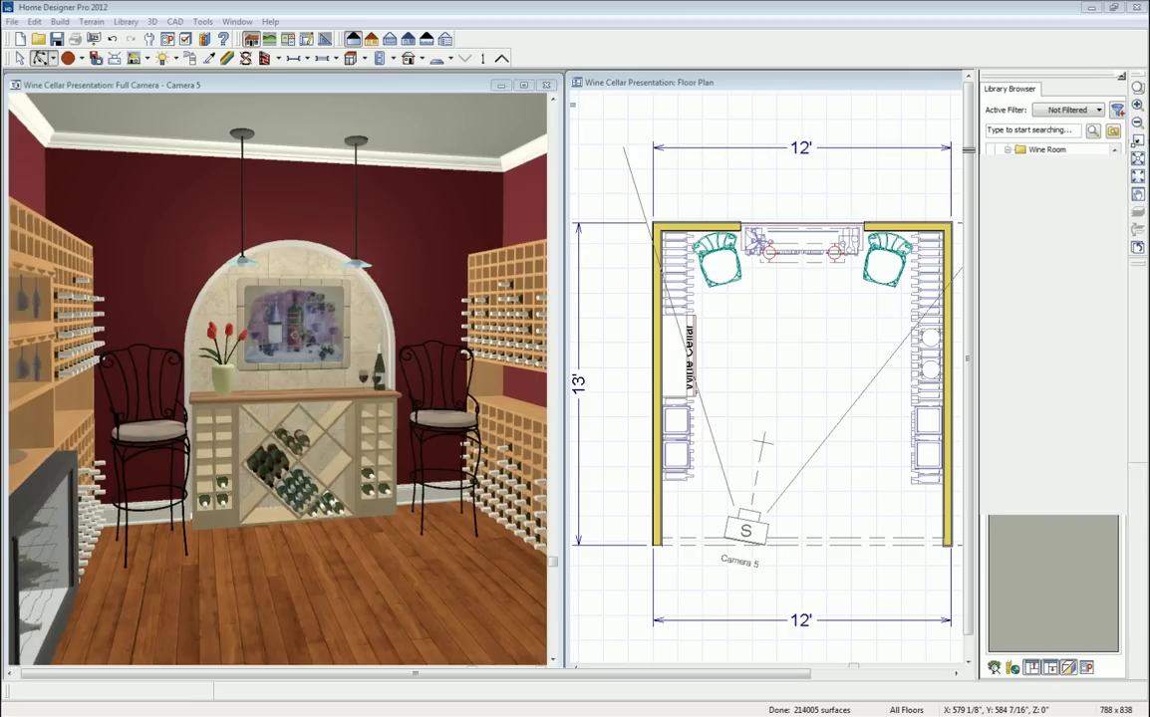
# Maximize the camera view and hide the Library Browser to show the finished wine cellar.
pyautogui.click(523, 86)
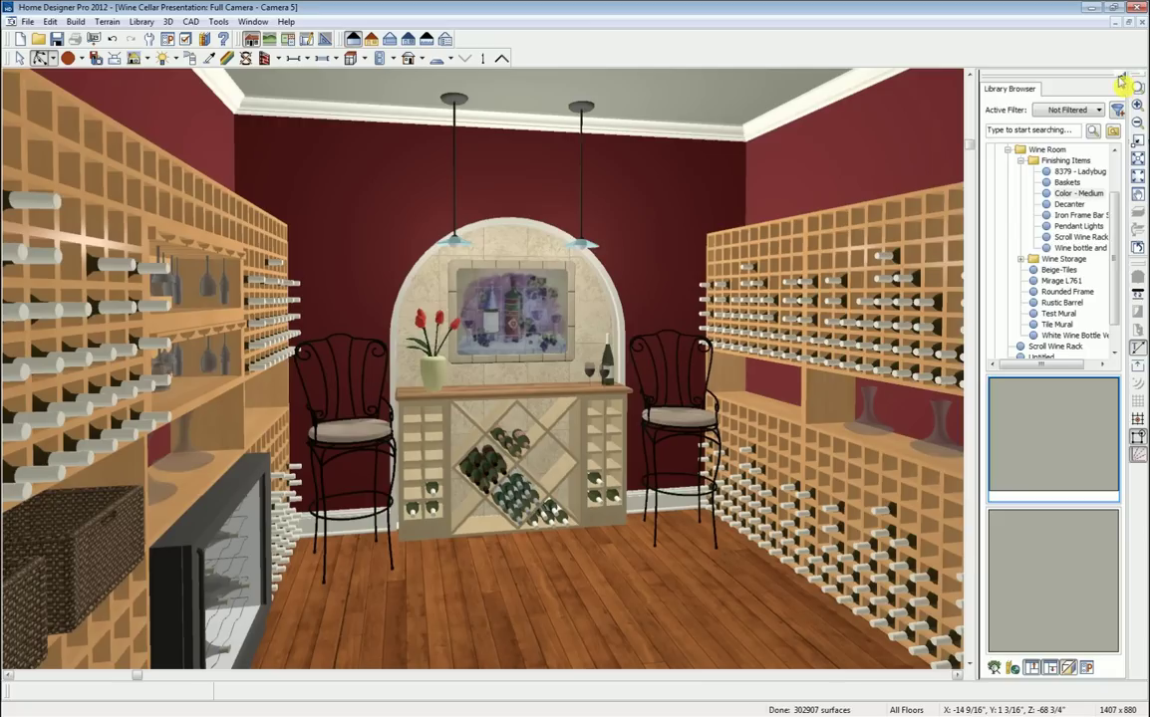
pyautogui.click(1121, 76)
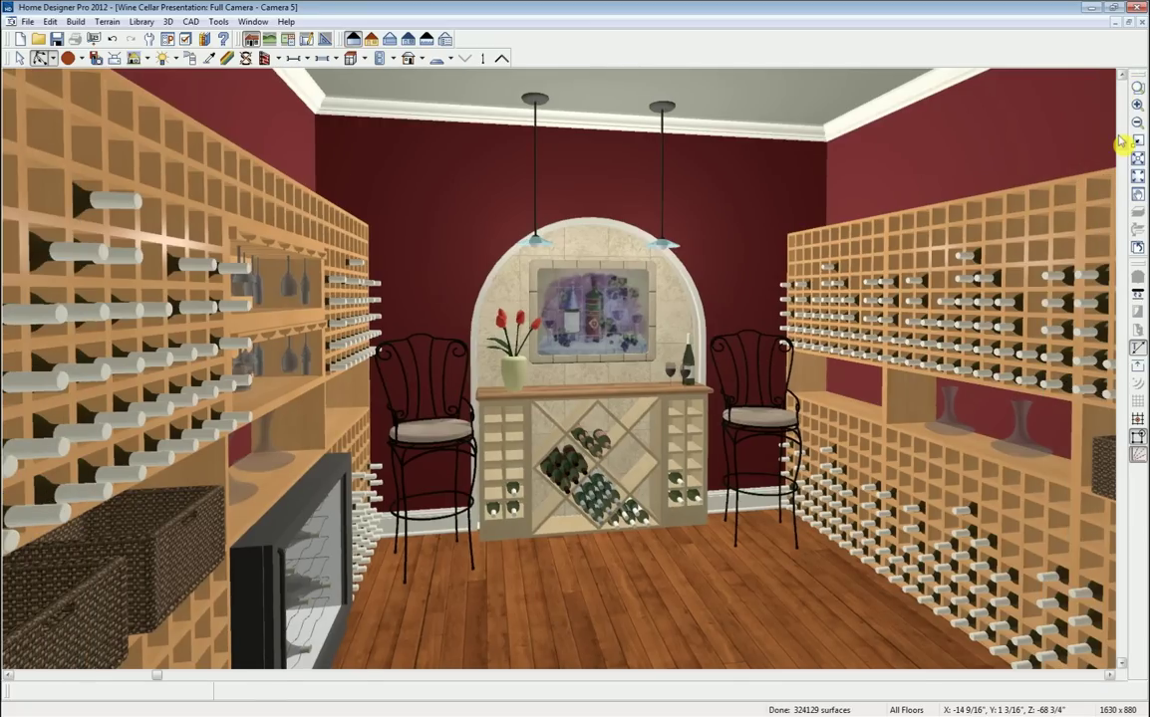